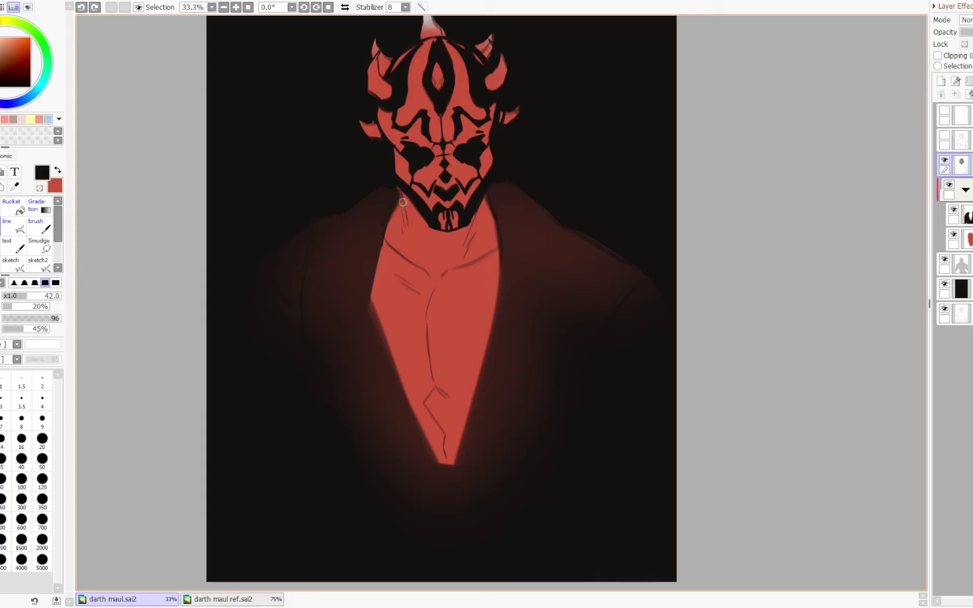
# - Paint a thick black neckline along the collarbones and up the side of the neck to the jaw
pyautogui.moveTo(387, 239)
pyautogui.mouseDown()
pyautogui.moveTo(433, 278)
pyautogui.moveTo(500, 247)
pyautogui.mouseUp()
pyautogui.hotkey('ctrl', 'z')
pyautogui.hotkey('ctrl', 'z')
pyautogui.moveTo(435, 280); pyautogui.dragTo(500, 248)
pyautogui.moveTo(486, 202)
pyautogui.mouseDown()
pyautogui.moveTo(466, 254)
pyautogui.moveTo(484, 218)
pyautogui.moveTo(493, 232)
pyautogui.moveTo(466, 257)
pyautogui.moveTo(494, 245)
pyautogui.moveTo(449, 262)
pyautogui.moveTo(481, 215)
pyautogui.moveTo(459, 255)
pyautogui.moveTo(474, 229)
pyautogui.moveTo(441, 238)
pyautogui.moveTo(475, 223)
pyautogui.moveTo(437, 239)
pyautogui.moveTo(424, 232)
pyautogui.moveTo(468, 228)
pyautogui.mouseUp()
pyautogui.hotkey('ctrl', 'z')
pyautogui.hotkey('ctrl', 'z')
pyautogui.hotkey('ctrl', 'z')
pyautogui.hotkey('ctrl', 'z')
pyautogui.hotkey('ctrl', 'z')
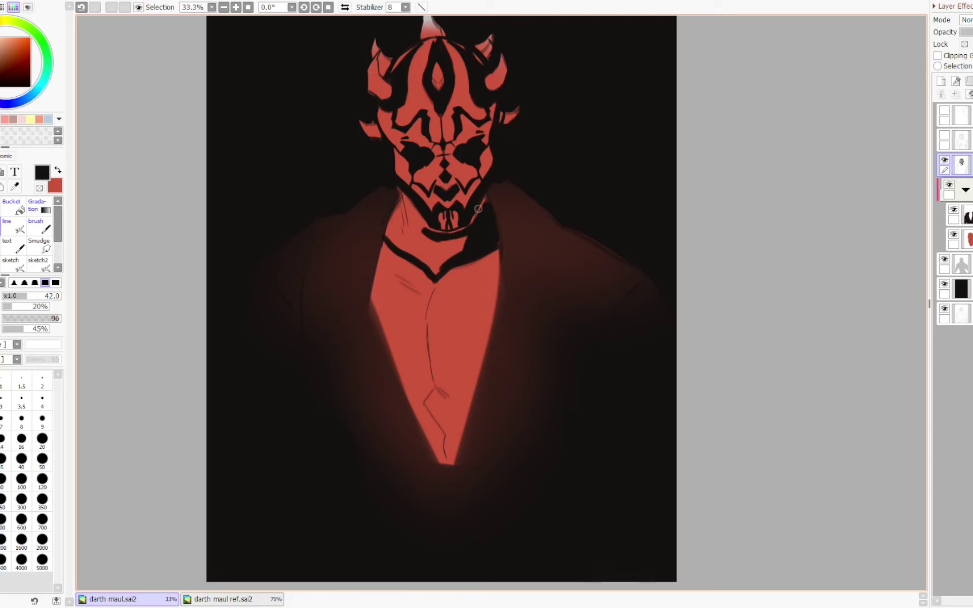
# - Fill the neck with solid black between the jaw and the painted neckline
pyautogui.moveTo(401, 193); pyautogui.dragTo(428, 232)
pyautogui.hotkey('ctrl', 'z')
pyautogui.moveTo(399, 194); pyautogui.dragTo(426, 232)
pyautogui.moveTo(403, 197)
pyautogui.mouseDown()
pyautogui.moveTo(384, 234)
pyautogui.moveTo(402, 200)
pyautogui.moveTo(386, 237)
pyautogui.moveTo(402, 204)
pyautogui.moveTo(389, 236)
pyautogui.moveTo(403, 231)
pyautogui.moveTo(401, 247)
pyautogui.moveTo(416, 250)
pyautogui.moveTo(405, 228)
pyautogui.moveTo(416, 226)
pyautogui.moveTo(404, 245)
pyautogui.moveTo(407, 213)
pyautogui.moveTo(430, 262)
pyautogui.moveTo(454, 245)
pyautogui.moveTo(450, 234)
pyautogui.moveTo(470, 240)
pyautogui.moveTo(452, 253)
pyautogui.mouseUp()
pyautogui.hotkey('ctrl', 'z')
# - Enlarge the brush to 70 and erase along the lower edge of the black neck area to form a clean V
pyautogui.press(']')
pyautogui.press(']')
pyautogui.press(']')
pyautogui.press('-')
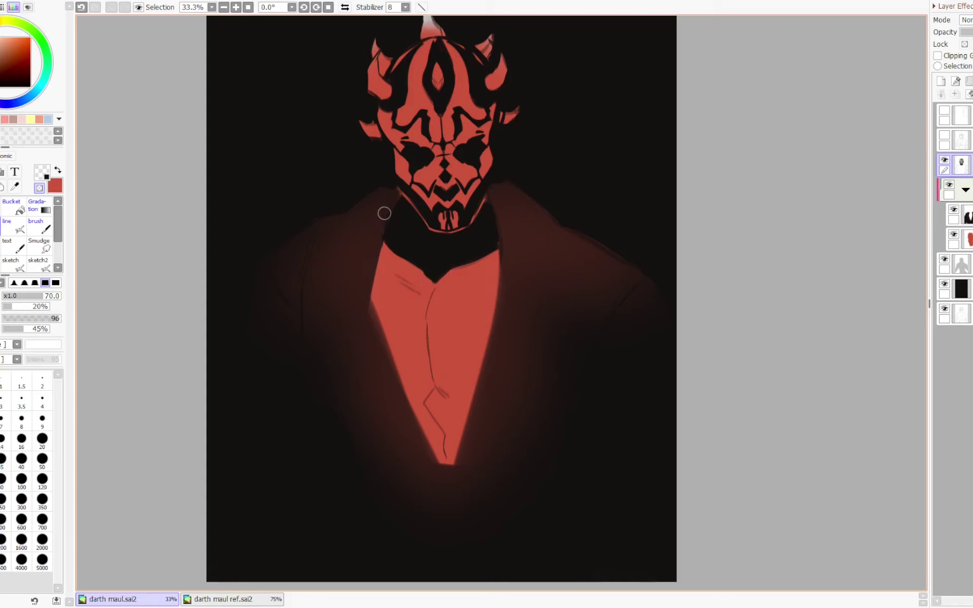
pyautogui.moveTo(382, 211)
pyautogui.mouseDown()
pyautogui.moveTo(384, 247)
pyautogui.moveTo(392, 231)
pyautogui.moveTo(382, 229)
pyautogui.moveTo(420, 250)
pyautogui.mouseUp()
pyautogui.moveTo(439, 289); pyautogui.dragTo(495, 243)
pyautogui.press('-')
pyautogui.moveTo(392, 222); pyautogui.dragTo(387, 227)
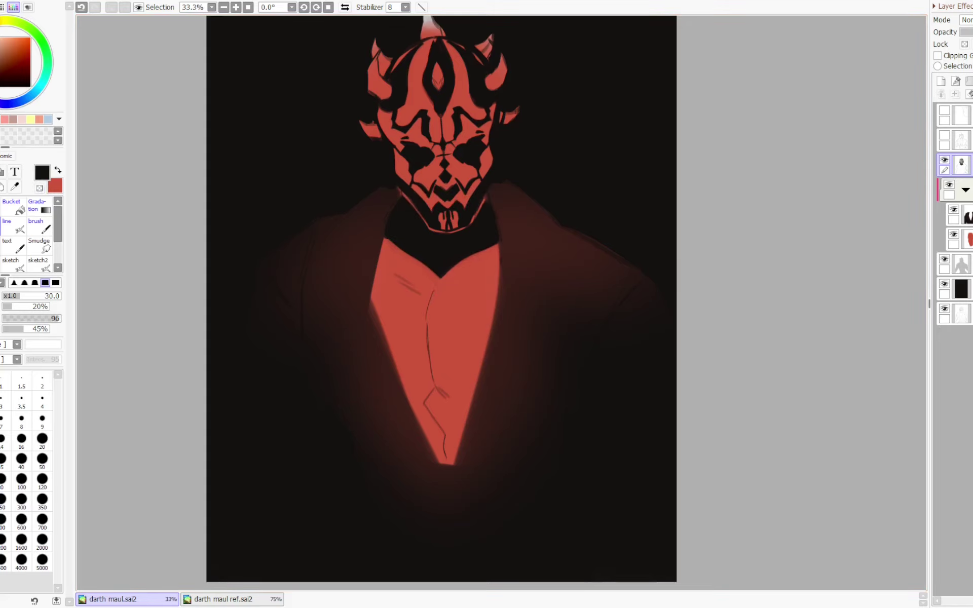
# - Paint a tapered black line from the point of the neck V down the upper sternum
pyautogui.moveTo(453, 285)
pyautogui.mouseDown()
pyautogui.moveTo(439, 232)
pyautogui.moveTo(415, 286)
pyautogui.mouseUp()
pyautogui.hotkey('ctrl', 'z')
pyautogui.moveTo(424, 222); pyautogui.dragTo(413, 284)
pyautogui.moveTo(426, 226); pyautogui.dragTo(415, 290)
pyautogui.moveTo(418, 236); pyautogui.dragTo(413, 294)
pyautogui.press('-')
pyautogui.moveTo(410, 254)
pyautogui.mouseDown()
pyautogui.moveTo(414, 300)
pyautogui.moveTo(424, 241)
pyautogui.moveTo(416, 304)
pyautogui.mouseUp()
pyautogui.press('-')
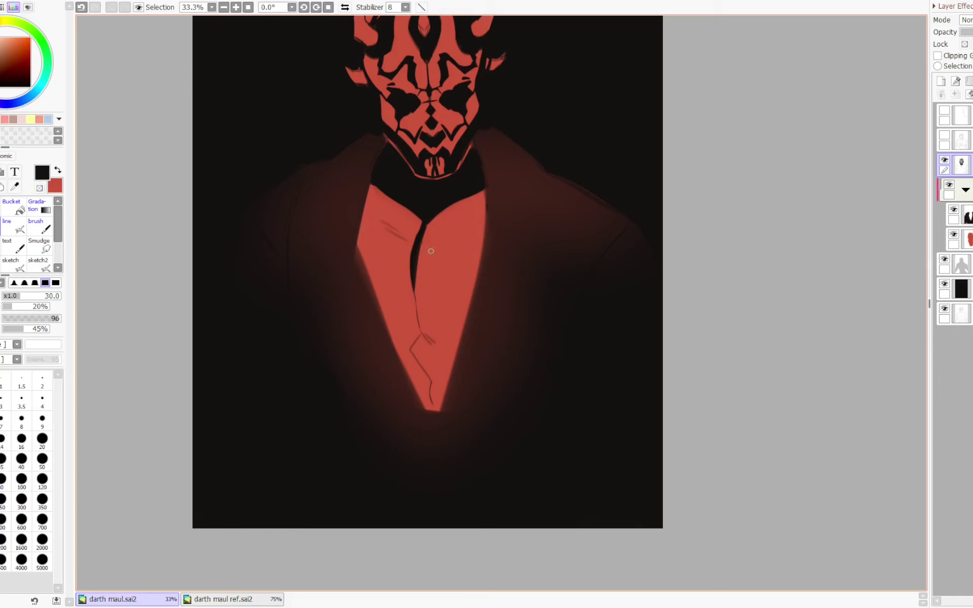
# - Paint curved black spikes branching from both sides of the sternum line and trim their edges with transparent colour
pyautogui.moveTo(418, 257); pyautogui.dragTo(434, 236)
pyautogui.moveTo(433, 236)
pyautogui.mouseDown()
pyautogui.moveTo(417, 273)
pyautogui.moveTo(428, 263)
pyautogui.moveTo(418, 267)
pyautogui.moveTo(404, 233)
pyautogui.moveTo(410, 268)
pyautogui.mouseUp()
pyautogui.press('-')
pyautogui.press('x')
pyautogui.press('-')
pyautogui.press('-')
pyautogui.press('-')
pyautogui.moveTo(378, 218)
pyautogui.mouseDown()
pyautogui.moveTo(394, 242)
pyautogui.moveTo(394, 227)
pyautogui.moveTo(411, 252)
pyautogui.mouseUp()
pyautogui.press('x')
pyautogui.press('x')
pyautogui.press('x')
pyautogui.hotkey('ctrl', 'z')
pyautogui.moveTo(404, 237); pyautogui.dragTo(410, 272)
pyautogui.press('x')
pyautogui.press('x')
pyautogui.hotkey('ctrl', 'z')
pyautogui.press('x')
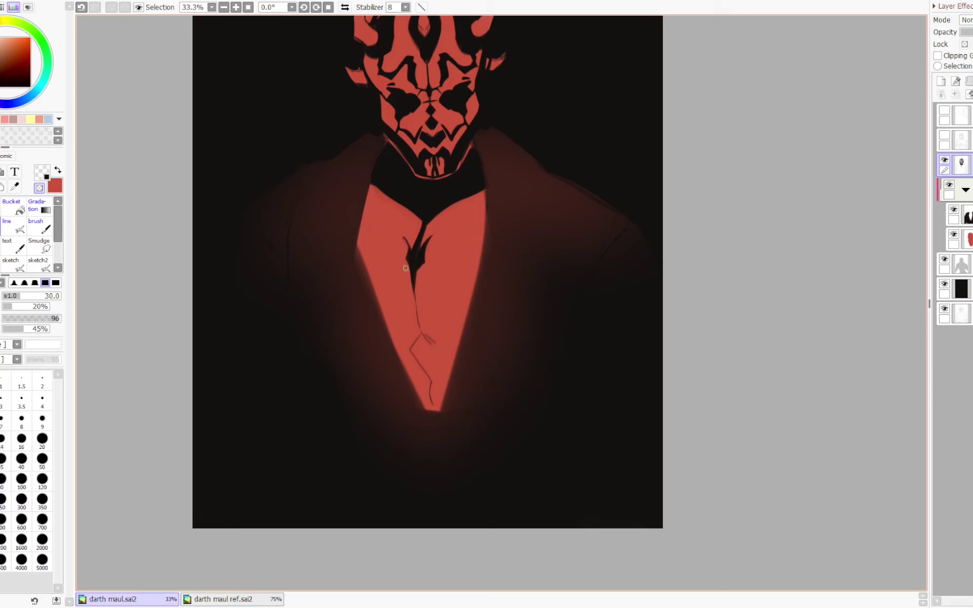
pyautogui.press('x')
# - Try to paint a hooked black marking branching from the lower end of the sternum line
pyautogui.moveTo(420, 298)
pyautogui.mouseDown()
pyautogui.moveTo(401, 225)
pyautogui.moveTo(425, 269)
pyautogui.mouseUp()
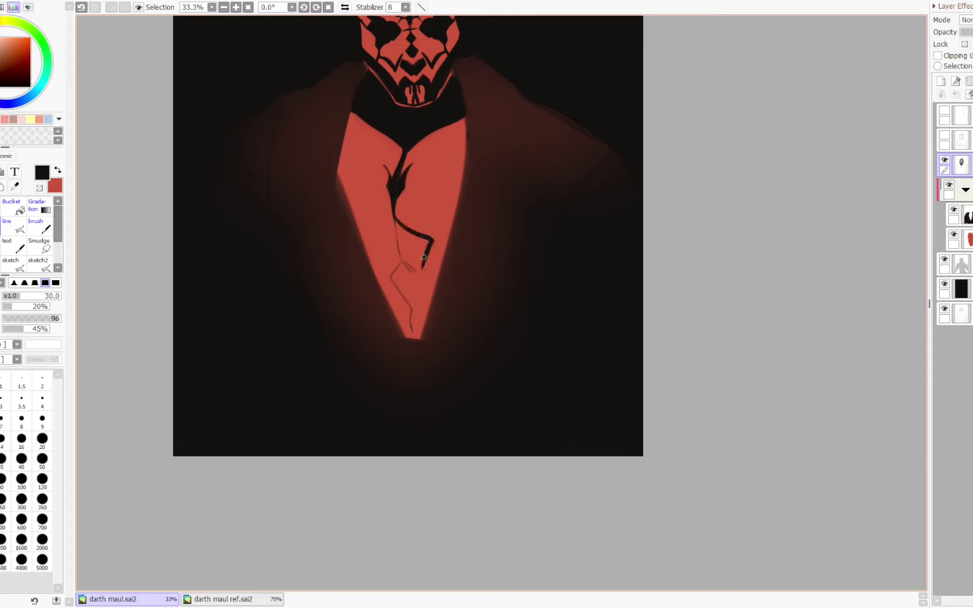
pyautogui.hotkey('ctrl', 'z')
pyautogui.moveTo(396, 216)
pyautogui.mouseDown()
pyautogui.moveTo(422, 236)
pyautogui.moveTo(426, 267)
pyautogui.moveTo(409, 260)
pyautogui.moveTo(421, 238)
pyautogui.mouseUp()
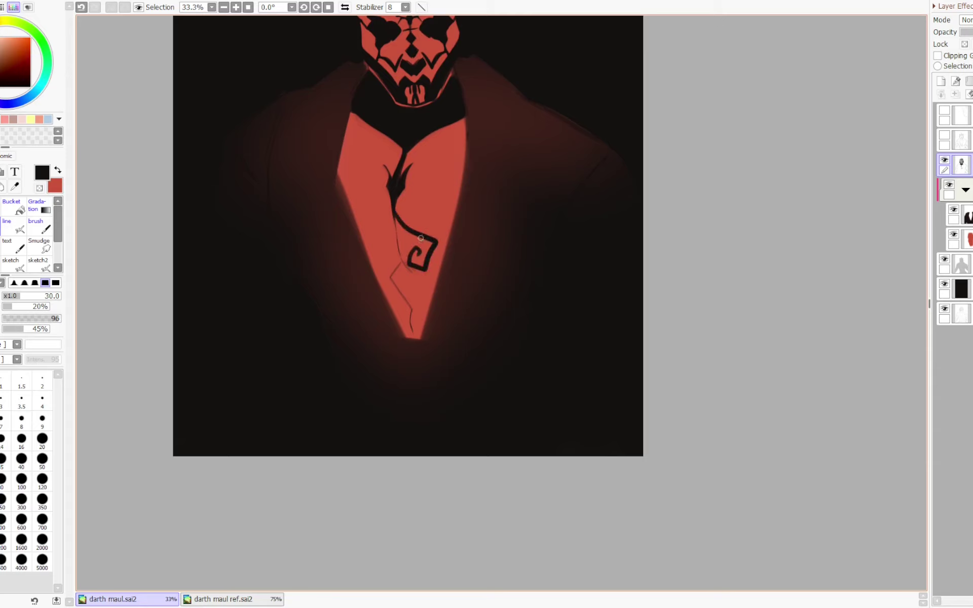
pyautogui.hotkey('ctrl', 'z')
pyautogui.moveTo(396, 200)
pyautogui.mouseDown()
pyautogui.moveTo(422, 239)
pyautogui.moveTo(426, 280)
pyautogui.mouseUp()
pyautogui.moveTo(398, 237); pyautogui.dragTo(430, 243)
pyautogui.hotkey('ctrl', 'z')
pyautogui.moveTo(395, 211)
pyautogui.mouseDown()
pyautogui.moveTo(400, 242)
pyautogui.moveTo(436, 244)
pyautogui.moveTo(429, 251)
pyautogui.mouseUp()
pyautogui.hotkey('ctrl', 'z')
pyautogui.hotkey('ctrl', 'z')
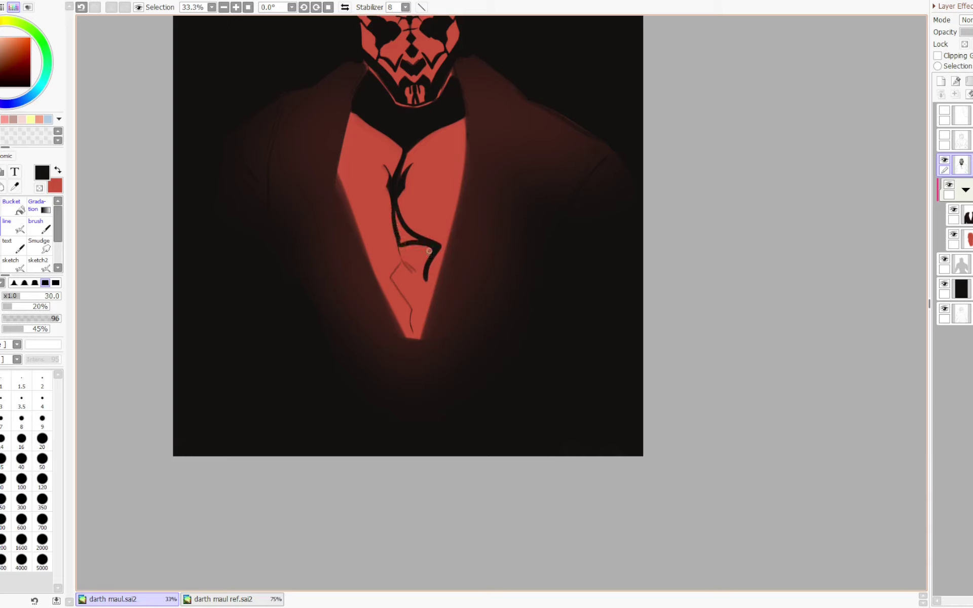
# - Try to thicken and trim the hooked marking, and undo it back to the plain sternum line
pyautogui.moveTo(394, 213); pyautogui.dragTo(409, 237)
pyautogui.moveTo(428, 243); pyautogui.dragTo(427, 265)
pyautogui.hotkey('ctrl', 'z')
pyautogui.press('e')
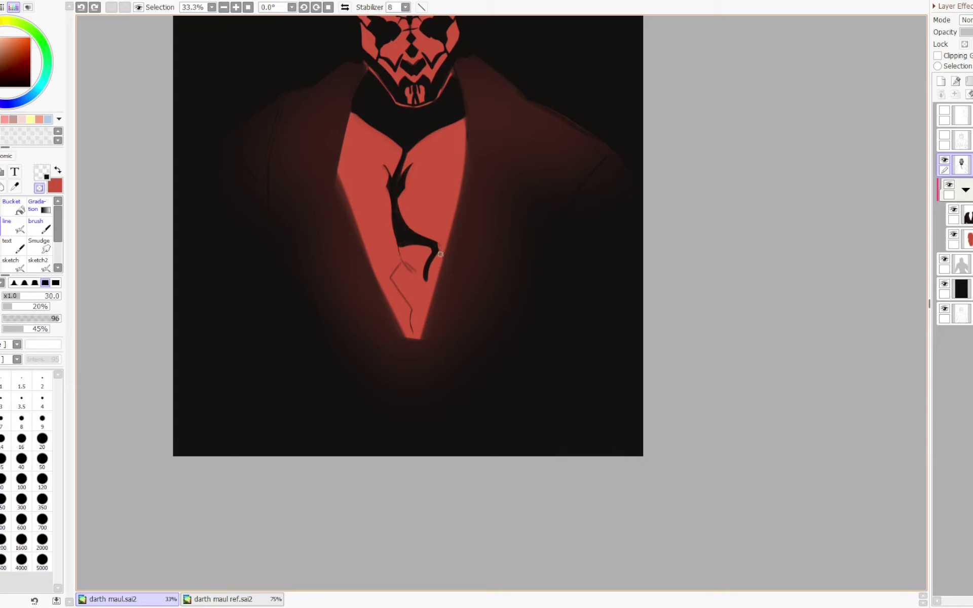
pyautogui.press('e')
pyautogui.moveTo(441, 246); pyautogui.dragTo(429, 269)
pyautogui.hotkey('ctrl', 'z')
pyautogui.hotkey('ctrl', 'z')
pyautogui.hotkey('ctrl', 'z')
pyautogui.hotkey('ctrl', 'z')
pyautogui.hotkey('ctrl', 'z')
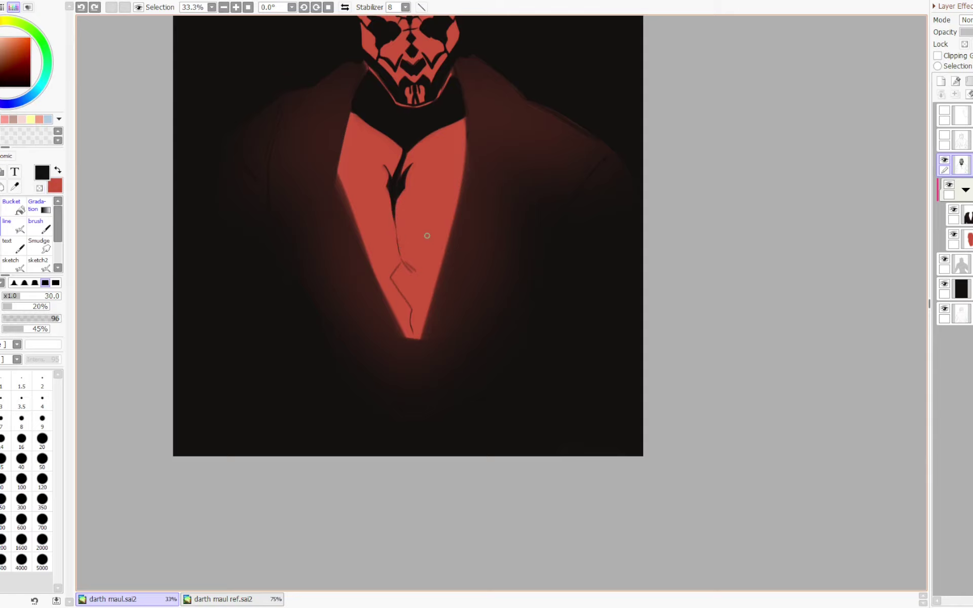
# - Try to paint a pair of opposing black curls from the sternum line with the canvas rotated 180°
pyautogui.moveTo(425, 237); pyautogui.dragTo(487, 146)
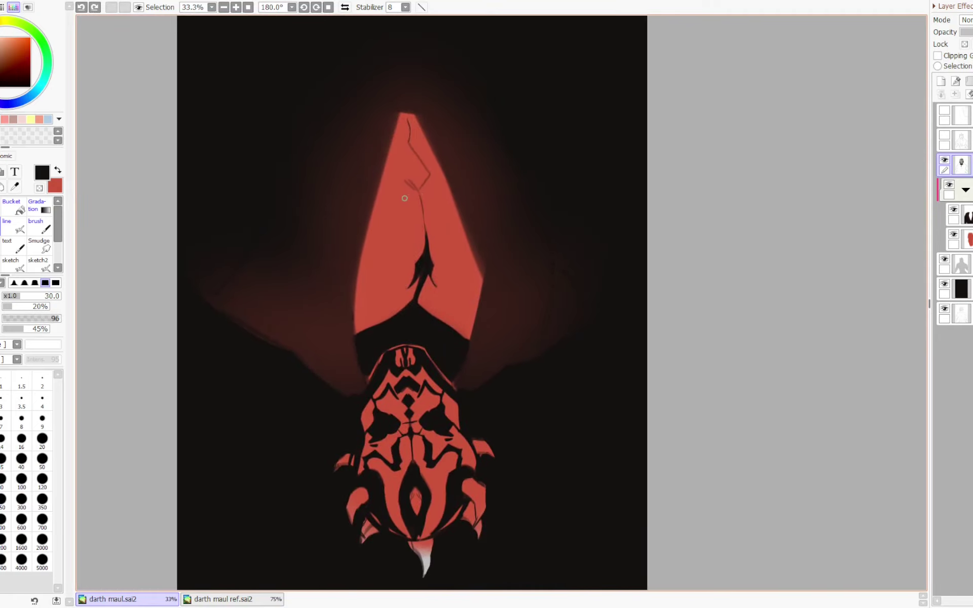
pyautogui.moveTo(405, 211)
pyautogui.mouseDown()
pyautogui.moveTo(383, 231)
pyautogui.moveTo(425, 245)
pyautogui.mouseUp()
pyautogui.hotkey('ctrl', 'z')
pyautogui.hotkey('ctrl', 'z')
pyautogui.moveTo(409, 205)
pyautogui.mouseDown()
pyautogui.moveTo(410, 235)
pyautogui.moveTo(420, 239)
pyautogui.moveTo(410, 199)
pyautogui.moveTo(384, 209)
pyautogui.moveTo(403, 196)
pyautogui.moveTo(409, 221)
pyautogui.moveTo(405, 196)
pyautogui.moveTo(447, 231)
pyautogui.moveTo(431, 200)
pyautogui.moveTo(434, 216)
pyautogui.moveTo(441, 193)
pyautogui.moveTo(432, 202)
pyautogui.moveTo(452, 207)
pyautogui.moveTo(443, 196)
pyautogui.moveTo(444, 222)
pyautogui.moveTo(446, 198)
pyautogui.moveTo(450, 227)
pyautogui.moveTo(455, 207)
pyautogui.moveTo(444, 228)
pyautogui.mouseUp()
pyautogui.hotkey('ctrl', 'z')
pyautogui.hotkey('ctrl', 'z')
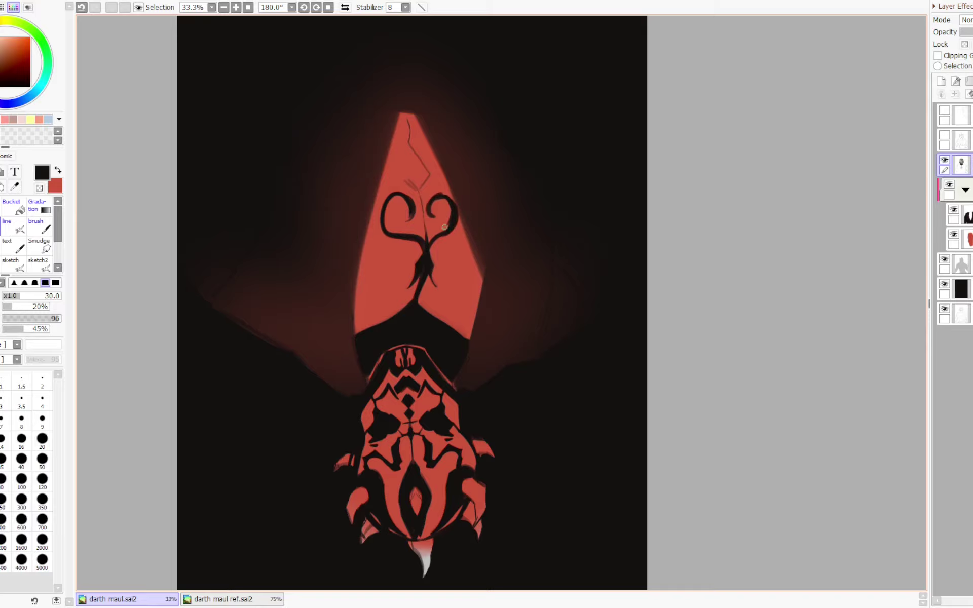
# - Mirror the canvas view horizontally and turn it upright to 0.0°
pyautogui.press('h')
pyautogui.press('Delete')
pyautogui.press('Delete')
pyautogui.press('Delete')
pyautogui.press('Delete')
pyautogui.press('Delete')
pyautogui.press('Delete')
pyautogui.press('Delete')
pyautogui.press('Delete')
pyautogui.press('Delete')
pyautogui.press('Delete')
pyautogui.press('Delete')
pyautogui.press('Delete')
pyautogui.press('End')
pyautogui.press('End')
pyautogui.press('End')
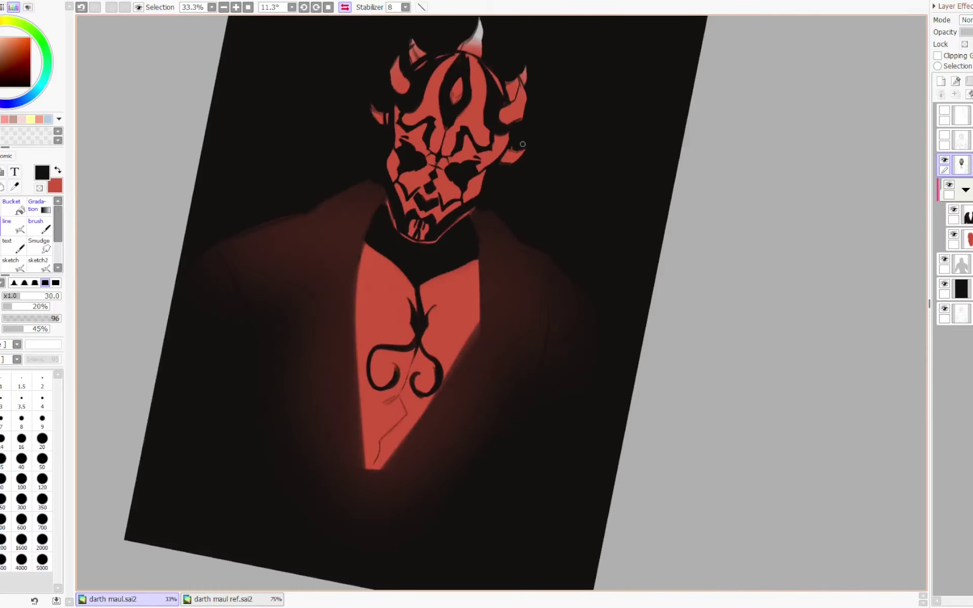
pyautogui.scroll(-4, 471, 128)
# - Try to erase the outer bend of the left curl and repaint its connection to the sternum line
pyautogui.press('-')
pyautogui.hotkey('ctrl', 'z')
pyautogui.moveTo(433, 241)
pyautogui.mouseDown()
pyautogui.moveTo(384, 249)
pyautogui.moveTo(377, 274)
pyautogui.mouseUp()
pyautogui.moveTo(394, 202); pyautogui.dragTo(398, 156)
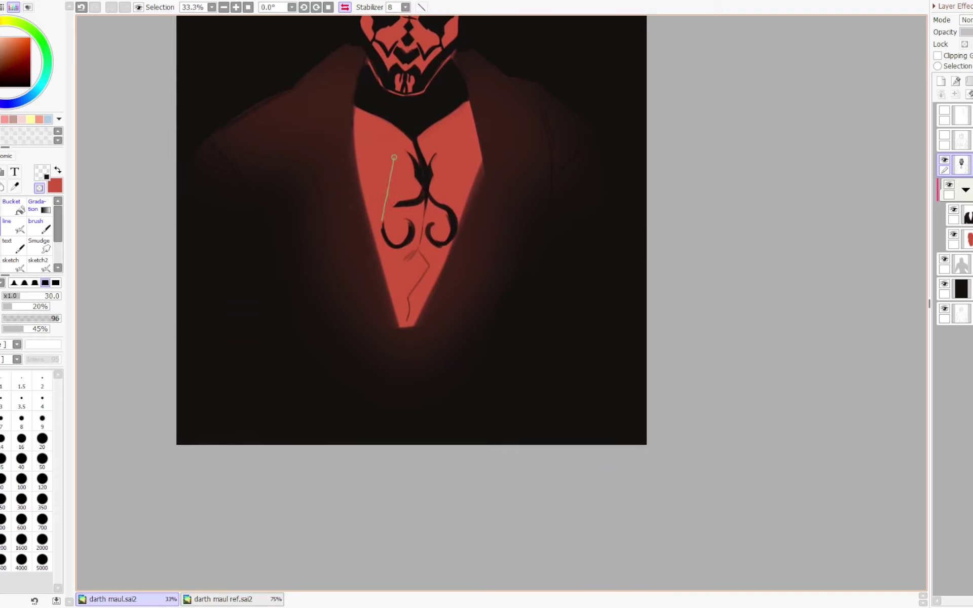
pyautogui.press('-')
pyautogui.moveTo(423, 191)
pyautogui.mouseDown()
pyautogui.moveTo(383, 224)
pyautogui.moveTo(398, 193)
pyautogui.moveTo(404, 213)
pyautogui.moveTo(392, 233)
pyautogui.mouseUp()
pyautogui.press('-')
pyautogui.press('-')
pyautogui.hotkey('ctrl', 'z')
pyautogui.moveTo(431, 194); pyautogui.dragTo(391, 237)
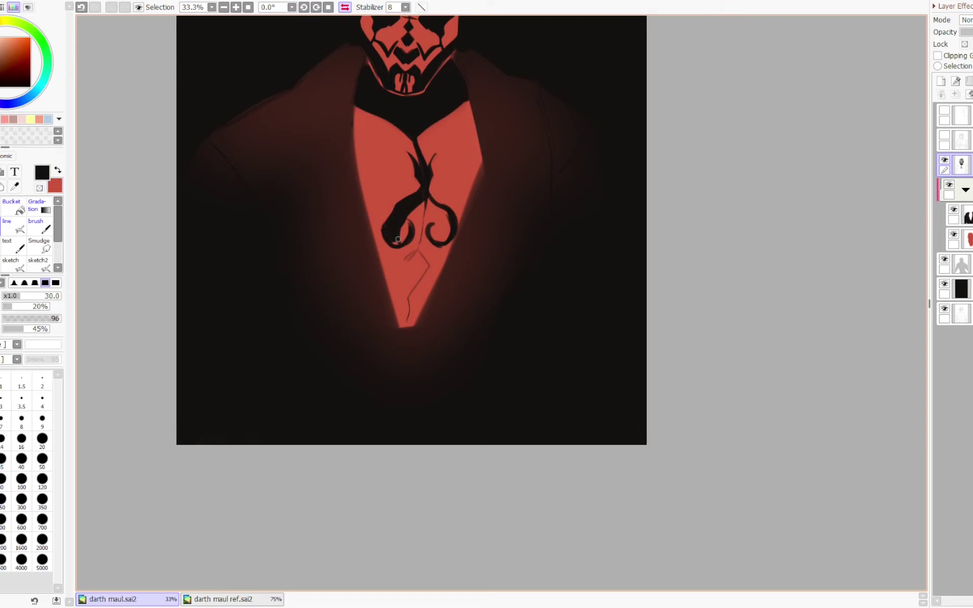
# - Undo both curls beneath the sternum spikes
pyautogui.hotkey('ctrl', 'z')
pyautogui.hotkey('ctrl', 'z')
pyautogui.hotkey('ctrl', 'z')
pyautogui.hotkey('ctrl', 'z')
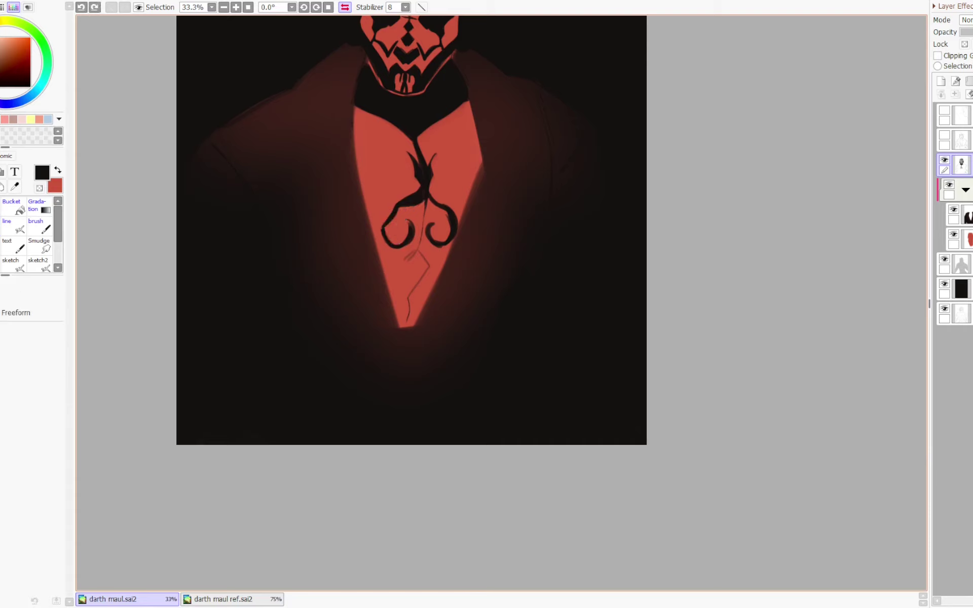
pyautogui.hotkey('ctrl', 'z')
pyautogui.hotkey('ctrl', 'z')
pyautogui.hotkey('ctrl', 'z')
pyautogui.hotkey('ctrl', 'z')
pyautogui.hotkey('ctrl', 'z')
pyautogui.hotkey('ctrl', 'z')
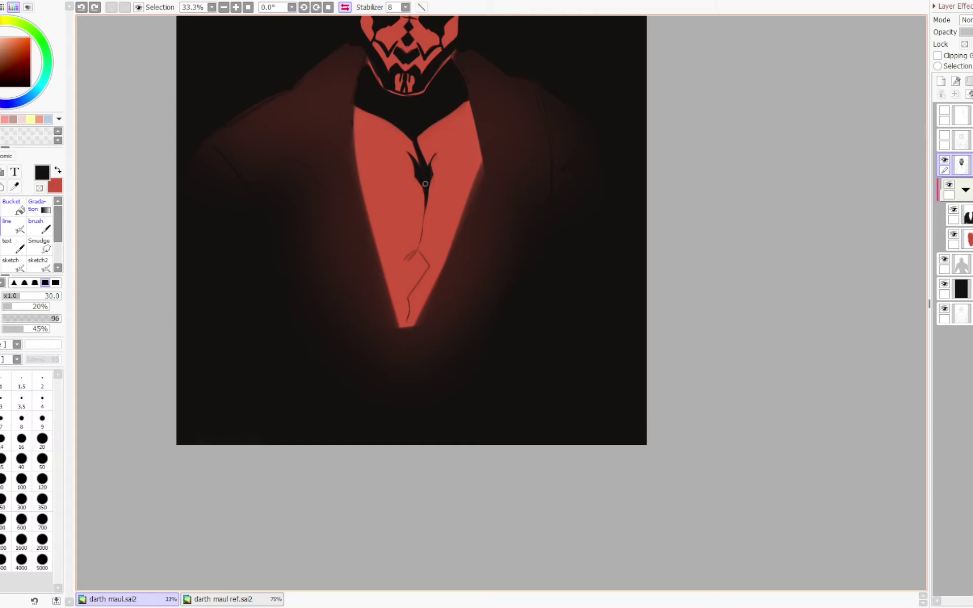
# - Paint two black wing-shaped markings with hooked tips from the sternum line, and a short stem between them
pyautogui.moveTo(424, 185)
pyautogui.mouseDown()
pyautogui.moveTo(401, 212)
pyautogui.moveTo(419, 196)
pyautogui.moveTo(401, 213)
pyautogui.moveTo(412, 243)
pyautogui.moveTo(425, 231)
pyautogui.moveTo(408, 237)
pyautogui.moveTo(422, 185)
pyautogui.moveTo(464, 224)
pyautogui.moveTo(449, 220)
pyautogui.moveTo(456, 243)
pyautogui.moveTo(461, 212)
pyautogui.moveTo(429, 203)
pyautogui.moveTo(439, 214)
pyautogui.moveTo(424, 222)
pyautogui.moveTo(426, 208)
pyautogui.moveTo(413, 235)
pyautogui.moveTo(429, 227)
pyautogui.moveTo(411, 211)
pyautogui.moveTo(420, 255)
pyautogui.mouseUp()
pyautogui.hotkey('ctrl', 'z')
pyautogui.hotkey('ctrl', 'z')
pyautogui.hotkey('ctrl', 'z')
pyautogui.hotkey('ctrl', 'z')
pyautogui.hotkey('ctrl', 'z')
pyautogui.hotkey('ctrl', 'z')
pyautogui.press('-')
pyautogui.press('-')
pyautogui.hotkey('ctrl', 'z')
pyautogui.press('-')
pyautogui.press('-')
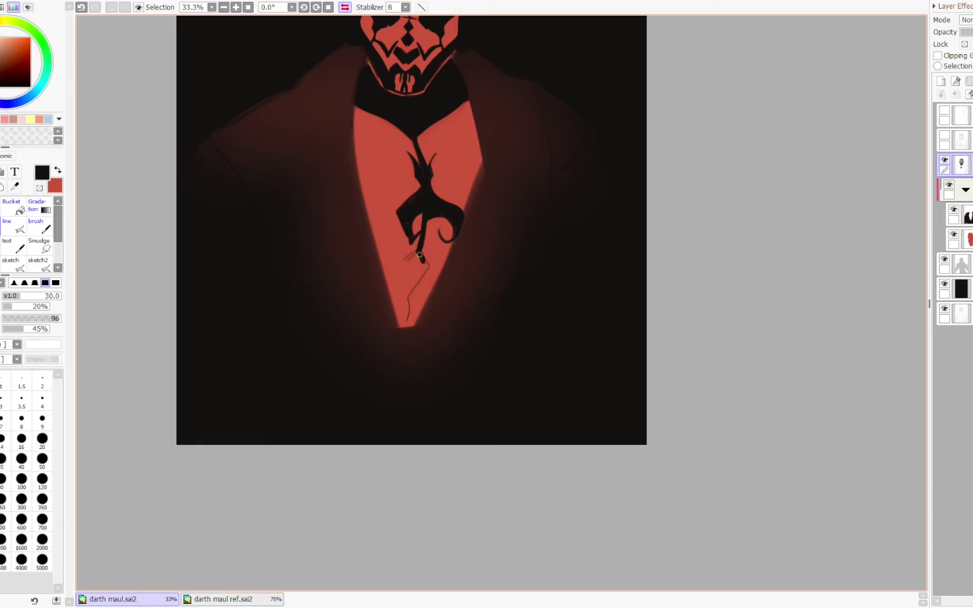
# - Extend the central stem as a thin jagged black line to the bottom of the chest opening and refine its edges
pyautogui.hotkey('ctrl', 'z')
pyautogui.moveTo(429, 193); pyautogui.dragTo(412, 327)
pyautogui.moveTo(417, 285); pyautogui.dragTo(414, 306)
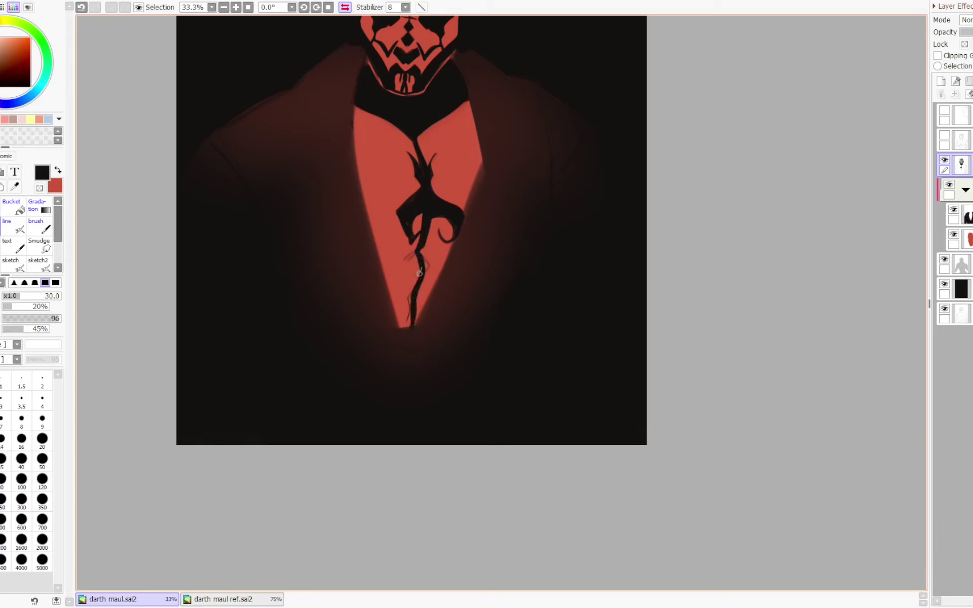
pyautogui.press('-')
pyautogui.moveTo(417, 253); pyautogui.dragTo(409, 335)
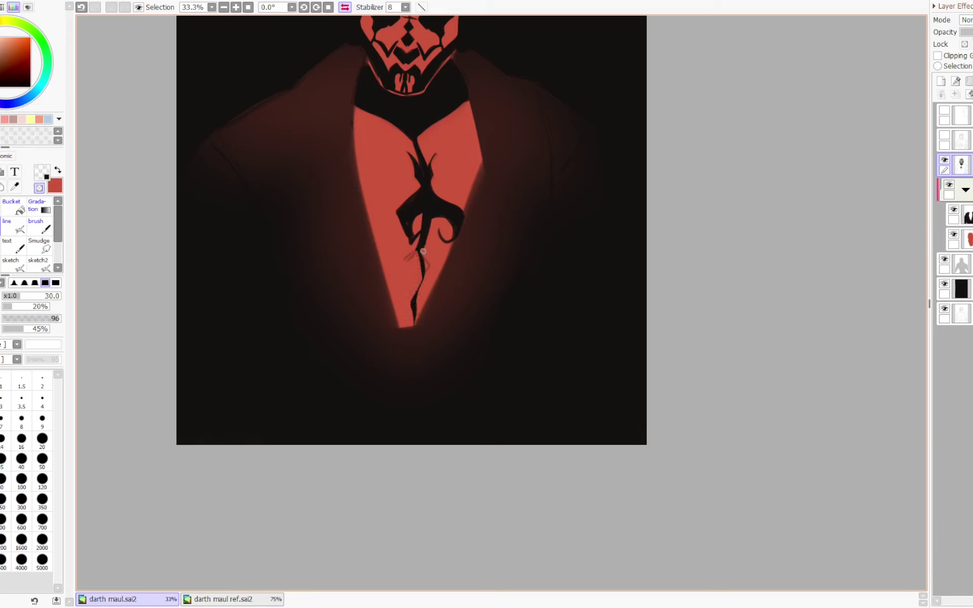
pyautogui.press('c')
pyautogui.moveTo(424, 248); pyautogui.dragTo(410, 317)
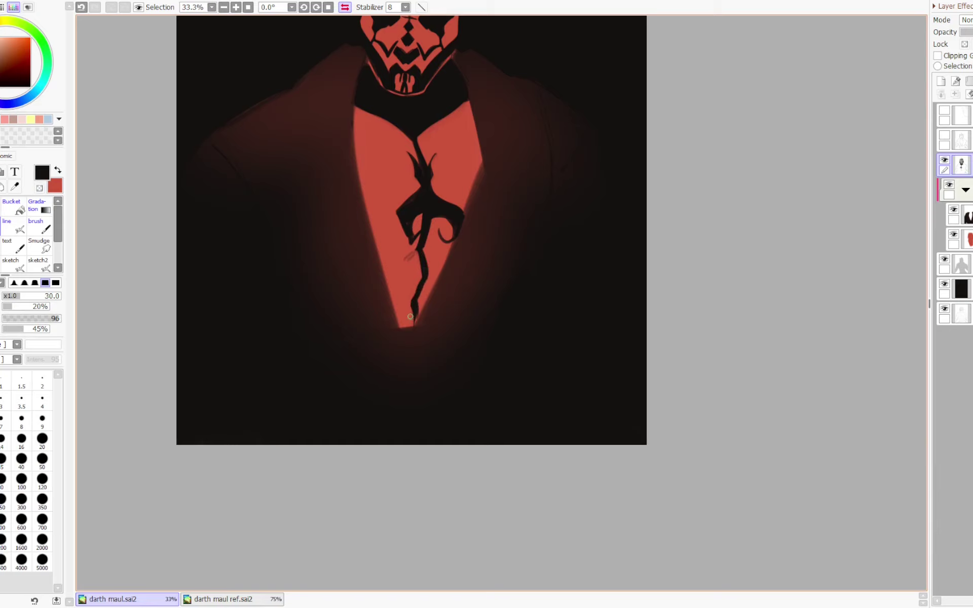
# - Paint curved black strokes branching from the lower central line and tapered stripes along both edges of the chest
pyautogui.press('Delete')
pyautogui.moveTo(403, 277)
pyautogui.mouseDown()
pyautogui.moveTo(381, 316)
pyautogui.moveTo(411, 279)
pyautogui.moveTo(433, 280)
pyautogui.mouseUp()
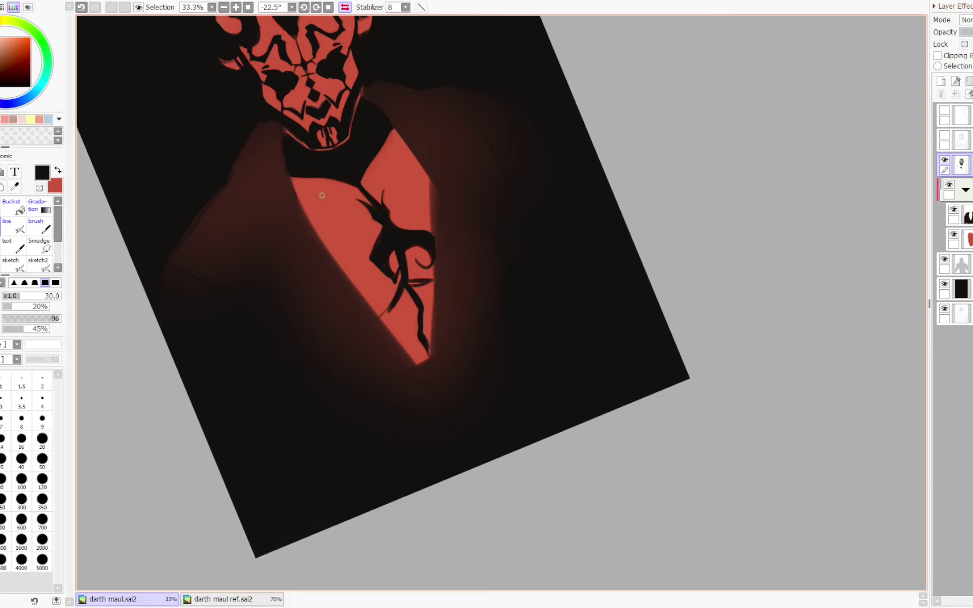
pyautogui.moveTo(299, 203); pyautogui.dragTo(349, 214)
pyautogui.hotkey('ctrl', 'z')
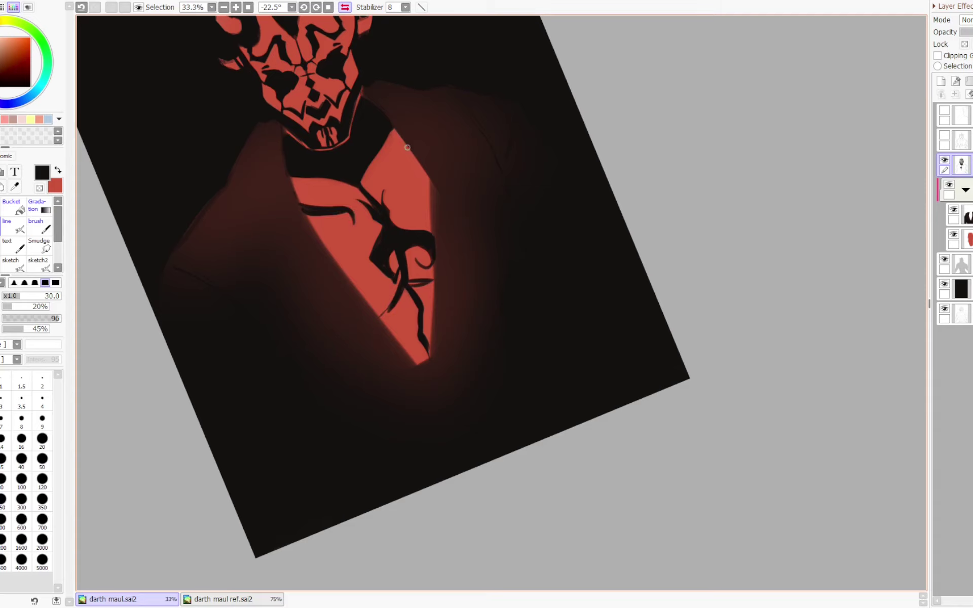
pyautogui.moveTo(406, 148)
pyautogui.mouseDown()
pyautogui.moveTo(398, 186)
pyautogui.moveTo(402, 175)
pyautogui.moveTo(414, 187)
pyautogui.mouseUp()
pyautogui.hotkey('ctrl', 'z')
pyautogui.moveTo(313, 231)
pyautogui.mouseDown()
pyautogui.moveTo(350, 236)
pyautogui.moveTo(337, 236)
pyautogui.moveTo(356, 264)
pyautogui.mouseUp()
pyautogui.hotkey('ctrl', 'z')
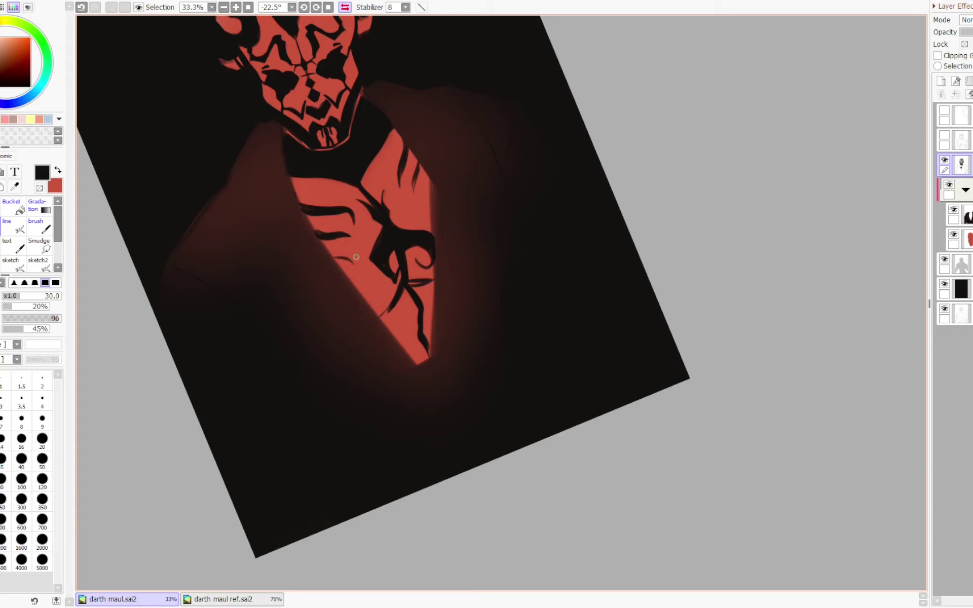
# - Check the balance of the chest markings in the normal and mirrored canvas views
pyautogui.press('h')
pyautogui.press('Delete')
pyautogui.press('Delete')
pyautogui.press('Delete')
pyautogui.moveTo(544, 112); pyautogui.dragTo(389, 125)
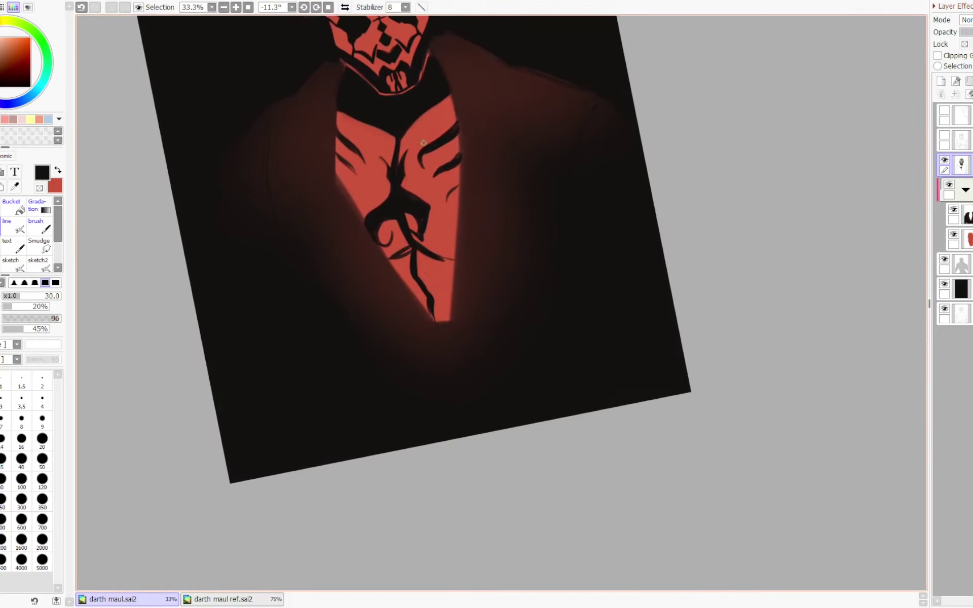
pyautogui.press('-')
pyautogui.press('c')
pyautogui.press('Delete')
pyautogui.press('Delete')
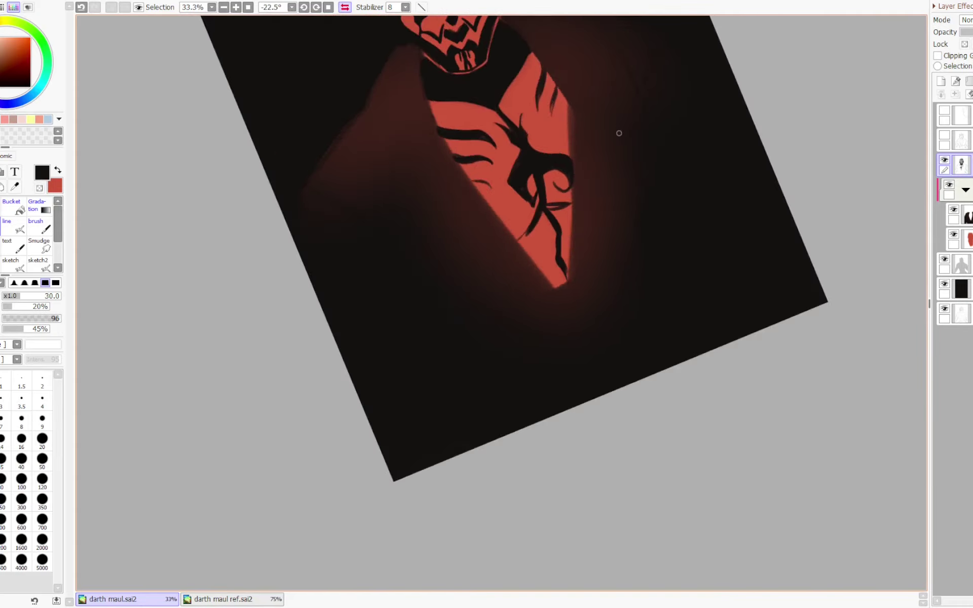
pyautogui.press('Home')
pyautogui.press('h')
pyautogui.moveTo(555, 143); pyautogui.dragTo(364, 161)
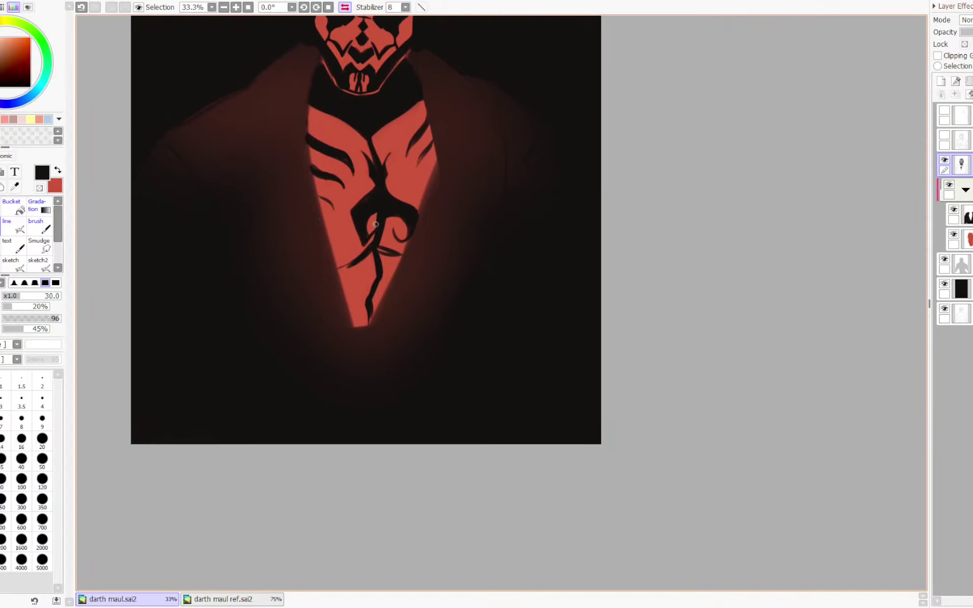
# - Remove the diagonal branch beneath the left wing-shaped marking and trim that marking's inner edge
pyautogui.moveTo(379, 233)
pyautogui.mouseDown()
pyautogui.moveTo(361, 253)
pyautogui.moveTo(363, 243)
pyautogui.moveTo(371, 237)
pyautogui.moveTo(361, 269)
pyautogui.moveTo(359, 253)
pyautogui.mouseUp()
pyautogui.hotkey('ctrl', 'z')
pyautogui.hotkey('ctrl', 'z')
pyautogui.press('e')
pyautogui.moveTo(371, 214)
pyautogui.mouseDown()
pyautogui.moveTo(366, 238)
pyautogui.moveTo(374, 216)
pyautogui.moveTo(362, 231)
pyautogui.mouseUp()
pyautogui.press('-')
pyautogui.hotkey('ctrl', 'z')
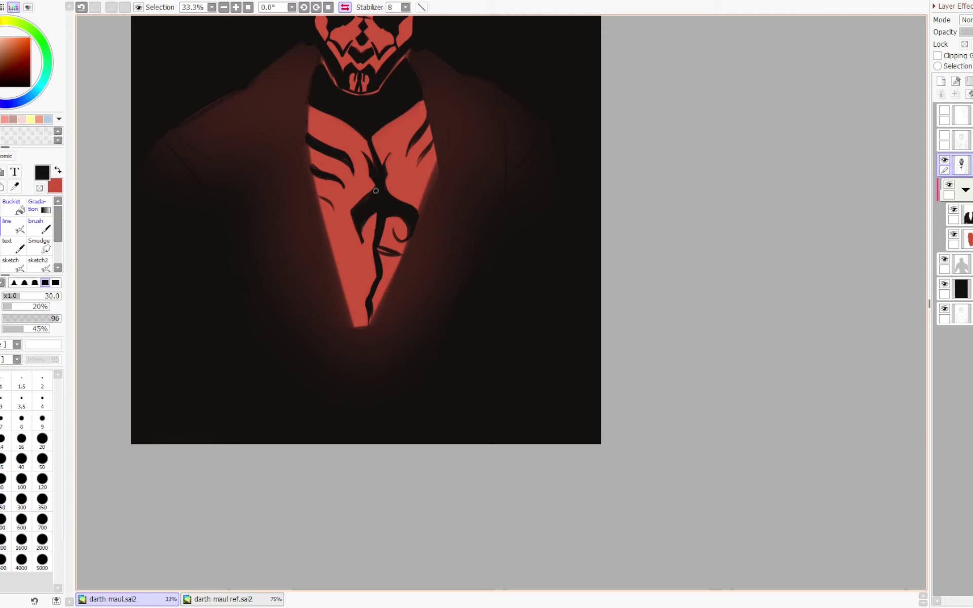
# - Cut back the lower end of the left wing-shaped marking and repaint it as a narrow curved point
pyautogui.press('-')
pyautogui.moveTo(376, 191)
pyautogui.mouseDown()
pyautogui.moveTo(350, 212)
pyautogui.moveTo(380, 180)
pyautogui.moveTo(376, 199)
pyautogui.moveTo(374, 187)
pyautogui.moveTo(354, 212)
pyautogui.moveTo(376, 199)
pyautogui.mouseUp()
pyautogui.press('-')
pyautogui.press('-')
pyautogui.press('-')
pyautogui.hotkey('ctrl', 'z')
pyautogui.press('e')
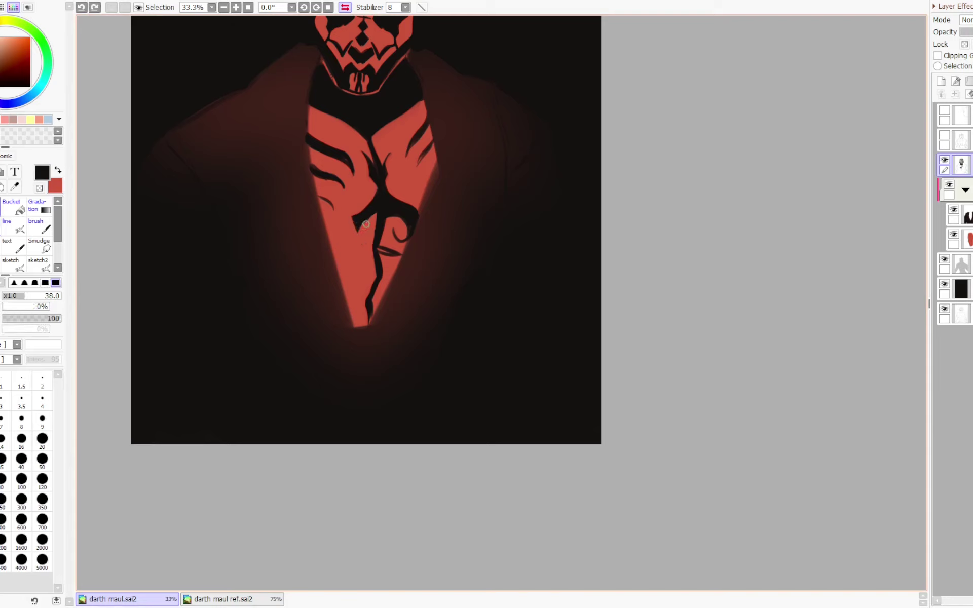
pyautogui.moveTo(366, 224); pyautogui.dragTo(358, 234)
pyautogui.press('n')
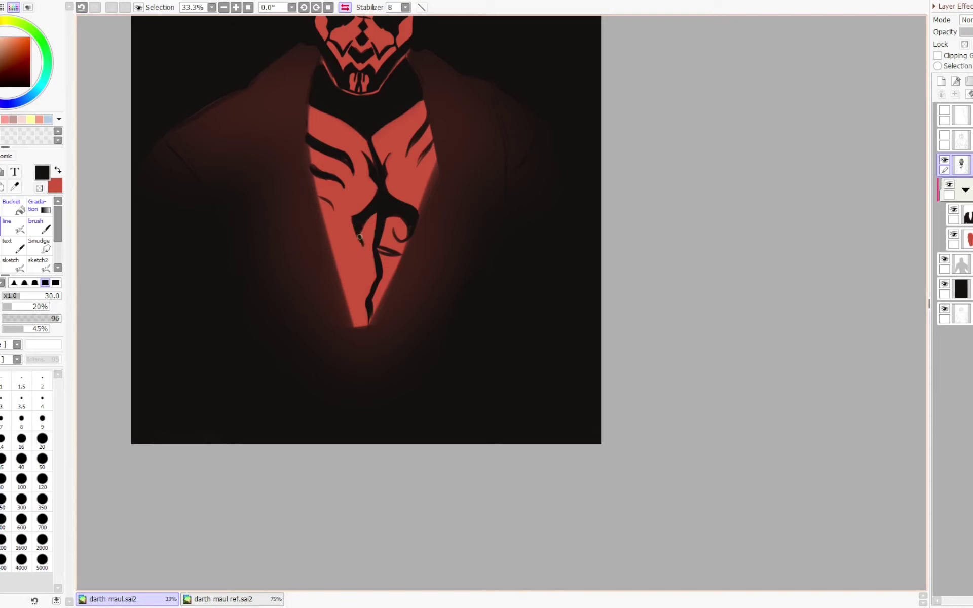
pyautogui.moveTo(371, 233); pyautogui.dragTo(360, 233)
# - Paint a thin curved black stroke from the left chest edge to the central stem below the wing markings
pyautogui.press('-')
pyautogui.press('c')
pyautogui.moveTo(327, 251)
pyautogui.mouseDown()
pyautogui.moveTo(364, 255)
pyautogui.moveTo(360, 244)
pyautogui.moveTo(365, 251)
pyautogui.moveTo(342, 246)
pyautogui.moveTo(352, 245)
pyautogui.mouseUp()
pyautogui.hotkey('ctrl', 'z')
pyautogui.hotkey('ctrl', 'z')
pyautogui.hotkey('ctrl', 'z')
# - Trim the inside of the hooked marking beneath the right wing shape
pyautogui.press('c')
pyautogui.moveTo(387, 214); pyautogui.dragTo(403, 228)
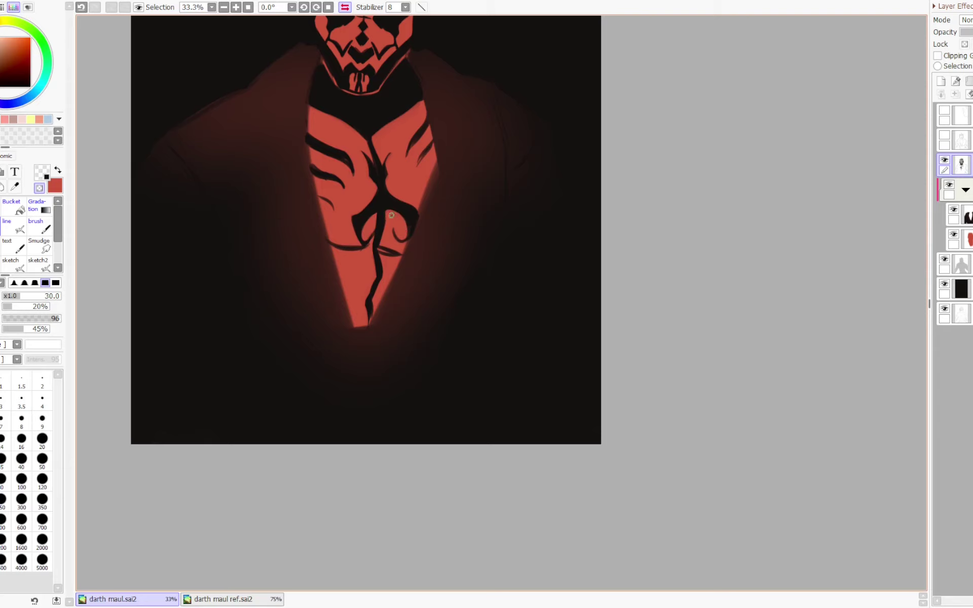
pyautogui.press('c')
pyautogui.press('c')
pyautogui.press('c')
# - Rotate the canvas to -22.5° and paint a curved branch from the central stem down toward the left chest edge
pyautogui.press('Delete')
pyautogui.moveTo(356, 285); pyautogui.dragTo(350, 356)
pyautogui.hotkey('ctrl', 'z')
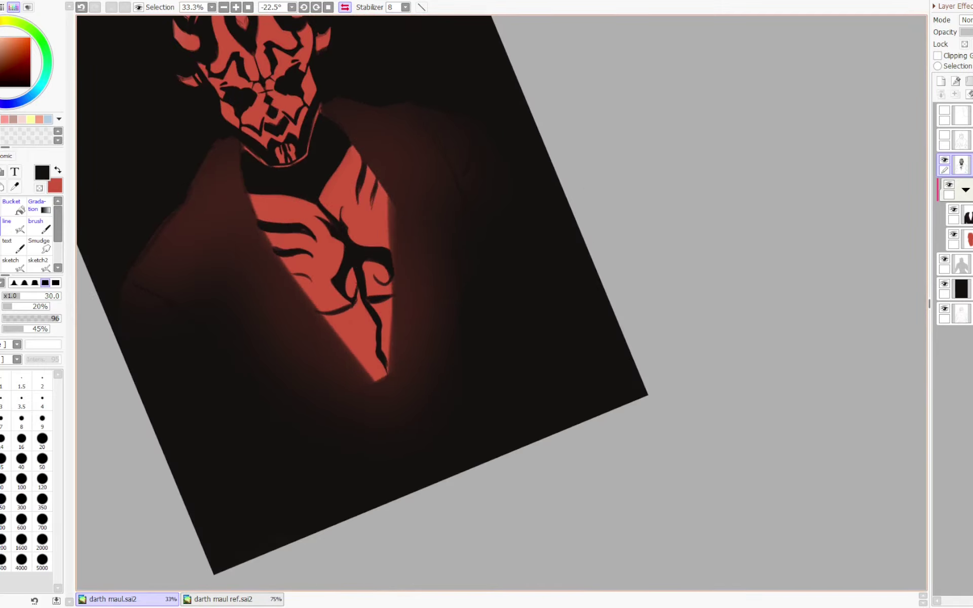
pyautogui.moveTo(359, 282); pyautogui.dragTo(349, 351)
pyautogui.moveTo(352, 312)
pyautogui.mouseDown()
pyautogui.moveTo(352, 356)
pyautogui.moveTo(358, 289)
pyautogui.mouseUp()
# - Erase the short lens-shaped stroke between the central stem and the right chest edge
pyautogui.press('e')
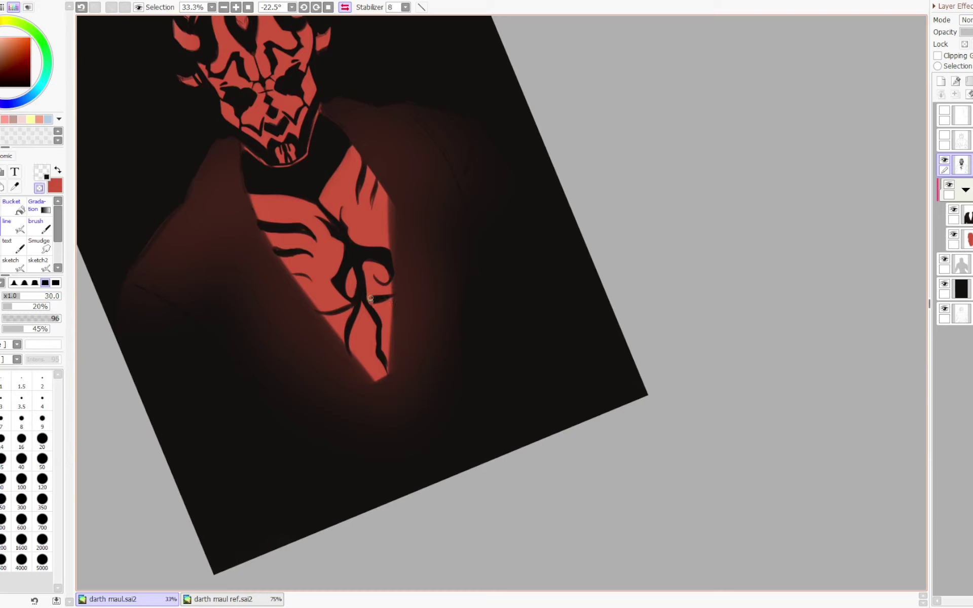
pyautogui.moveTo(371, 299)
pyautogui.mouseDown()
pyautogui.moveTo(397, 298)
pyautogui.moveTo(376, 297)
pyautogui.moveTo(375, 283)
pyautogui.mouseUp()
pyautogui.press('e')
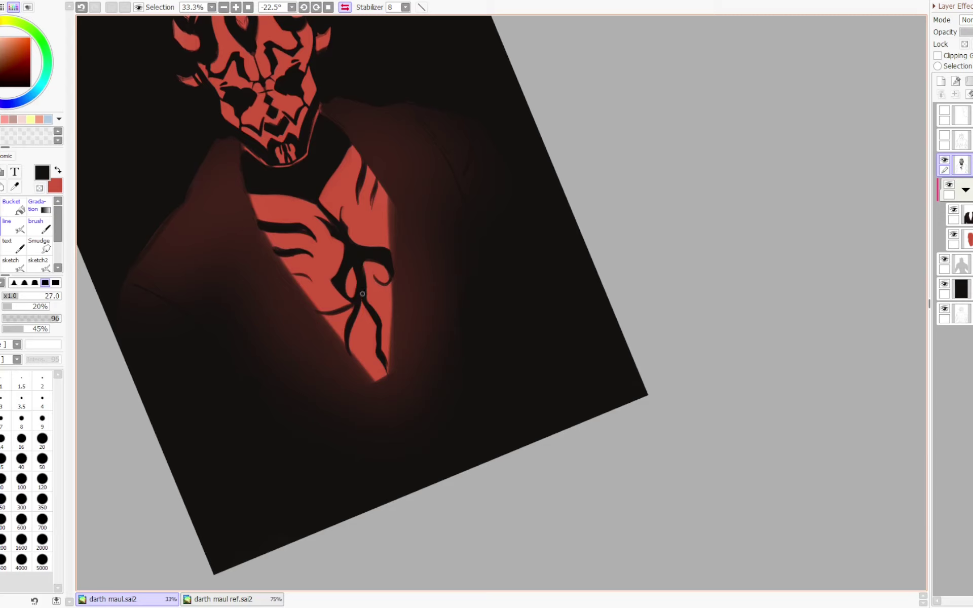
# - Thicken and smooth the central stem where it runs from the wing markings into the lower fork
pyautogui.press('-')
pyautogui.moveTo(363, 313)
pyautogui.mouseDown()
pyautogui.moveTo(363, 289)
pyautogui.moveTo(374, 322)
pyautogui.mouseUp()
pyautogui.press('-')
pyautogui.moveTo(361, 261); pyautogui.dragTo(367, 299)
pyautogui.hotkey('ctrl', 'z')
pyautogui.press('-')
pyautogui.moveTo(369, 305)
pyautogui.mouseDown()
pyautogui.moveTo(372, 325)
pyautogui.moveTo(381, 301)
pyautogui.moveTo(385, 371)
pyautogui.moveTo(370, 292)
pyautogui.mouseUp()
pyautogui.press('-')
pyautogui.press('e')
pyautogui.moveTo(374, 330); pyautogui.dragTo(375, 357)
# - Redraw the lower stem down to the right chest edge and add a short spur beside the fork
pyautogui.press('n')
pyautogui.moveTo(363, 277)
pyautogui.mouseDown()
pyautogui.moveTo(368, 306)
pyautogui.moveTo(379, 305)
pyautogui.moveTo(366, 299)
pyautogui.moveTo(381, 348)
pyautogui.moveTo(397, 368)
pyautogui.mouseUp()
pyautogui.hotkey('ctrl', 'z')
pyautogui.hotkey('ctrl', 'z')
pyautogui.hotkey('ctrl', 'z')
pyautogui.moveTo(365, 299)
pyautogui.mouseDown()
pyautogui.moveTo(394, 294)
pyautogui.moveTo(384, 294)
pyautogui.mouseUp()
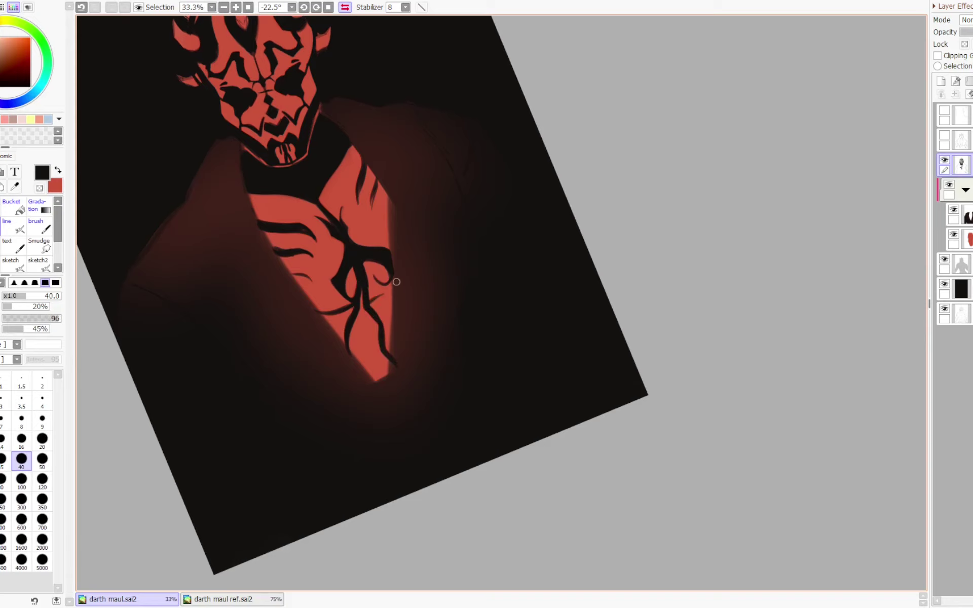
# - Return to the unmirrored view and trim the end of the central stem that overshoots the chest opening
pyautogui.press('h')
pyautogui.press('Delete')
pyautogui.press('Delete')
pyautogui.press('Delete')
pyautogui.press('Delete')
pyautogui.moveTo(621, 85); pyautogui.dragTo(394, 204)
pyautogui.hotkey('ctrl', 'z')
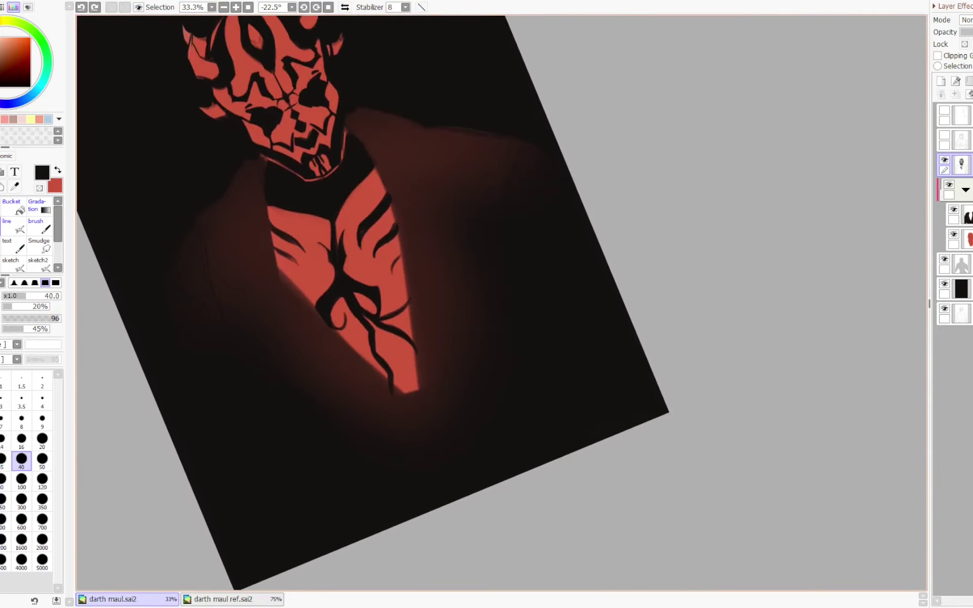
pyautogui.press('-')
pyautogui.moveTo(385, 383); pyautogui.dragTo(400, 399)
pyautogui.press('-')
pyautogui.press('pagedown')
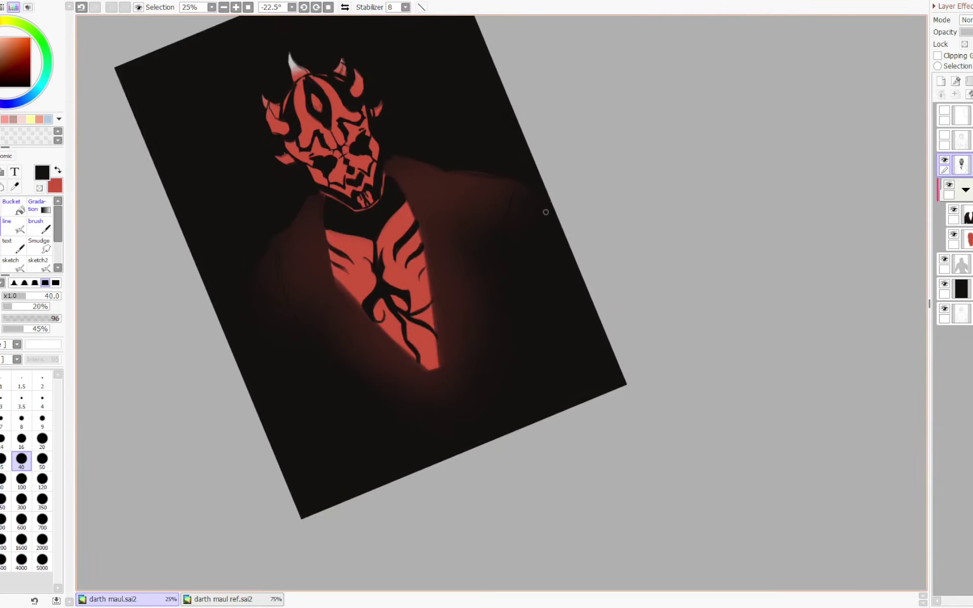
# - Lock the tattoo layer's transparency and sample the chest's red for the large soft brush
pyautogui.press('Home')
pyautogui.press('h')
pyautogui.click(964, 44)
pyautogui.press('Delete')
pyautogui.press('Delete')
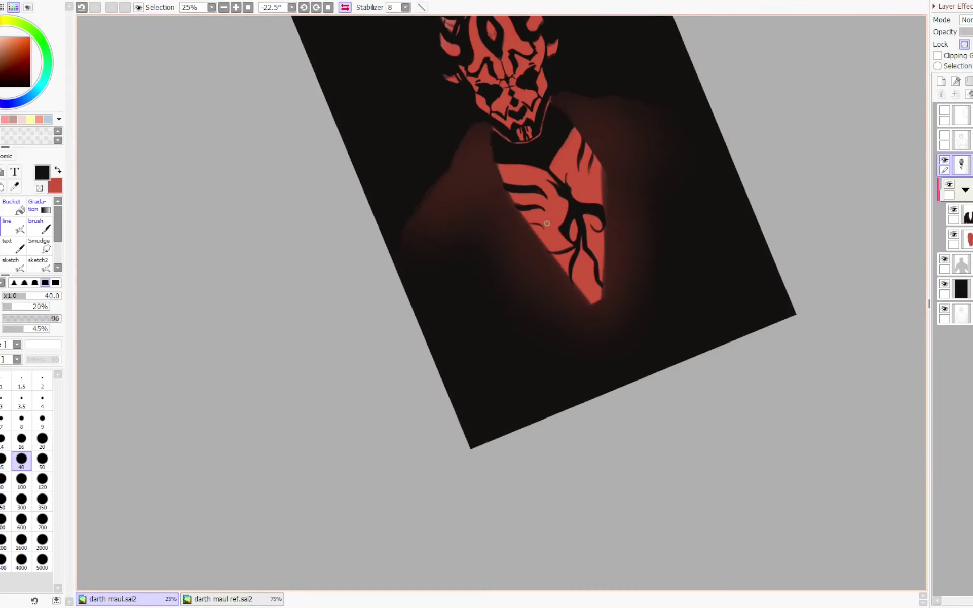
pyautogui.rightClick(548, 225)
pyautogui.press('b')
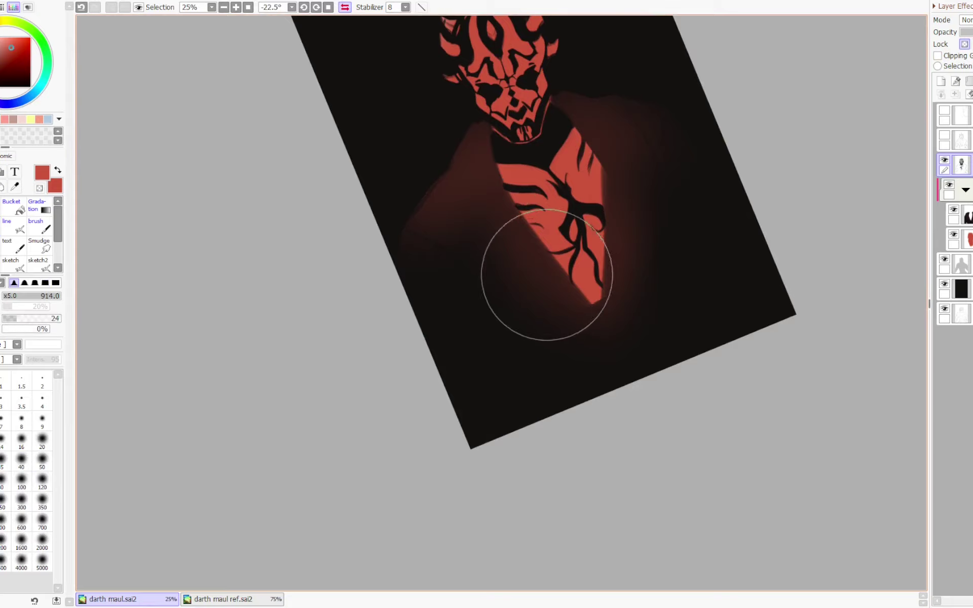
pyautogui.moveTo(548, 276); pyautogui.dragTo(488, 196)
pyautogui.moveTo(639, 262); pyautogui.dragTo(637, 183)
pyautogui.moveTo(539, 285)
pyautogui.mouseDown()
pyautogui.moveTo(505, 256)
pyautogui.moveTo(525, 236)
pyautogui.mouseUp()
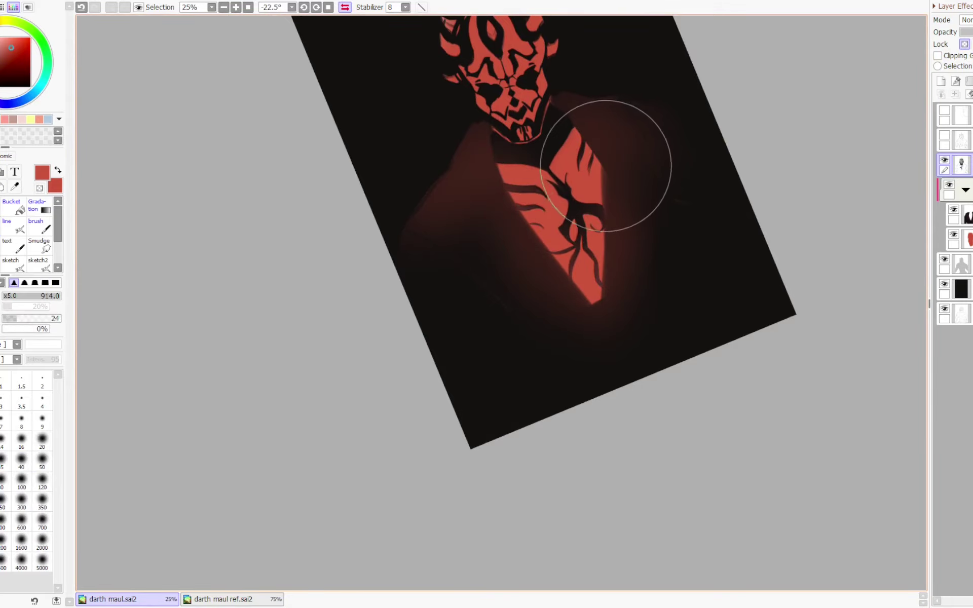
pyautogui.hotkey('ctrl', 'z')
pyautogui.hotkey('ctrl', 'z')
pyautogui.hotkey('ctrl', 'z')
# - Softly tint the outer chest and neck markings with red using a 622 px soft brush, keeping the centre darkest
pyautogui.hotkey('ctrl', 'alt')
pyautogui.moveTo(616, 228); pyautogui.dragTo(604, 227)
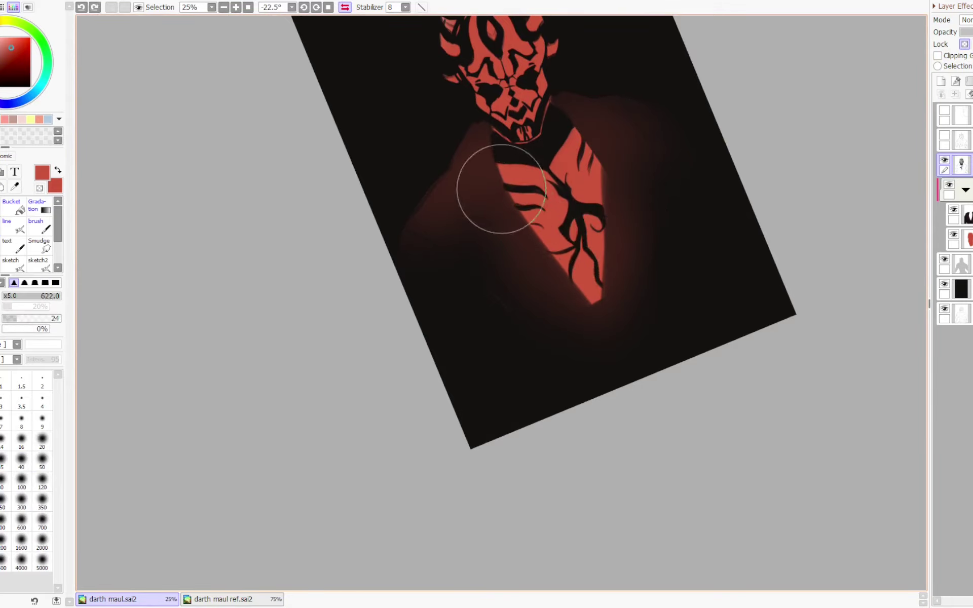
pyautogui.moveTo(556, 278)
pyautogui.mouseDown()
pyautogui.moveTo(531, 228)
pyautogui.moveTo(524, 233)
pyautogui.mouseUp()
pyautogui.moveTo(609, 261)
pyautogui.mouseDown()
pyautogui.moveTo(612, 236)
pyautogui.moveTo(590, 278)
pyautogui.mouseUp()
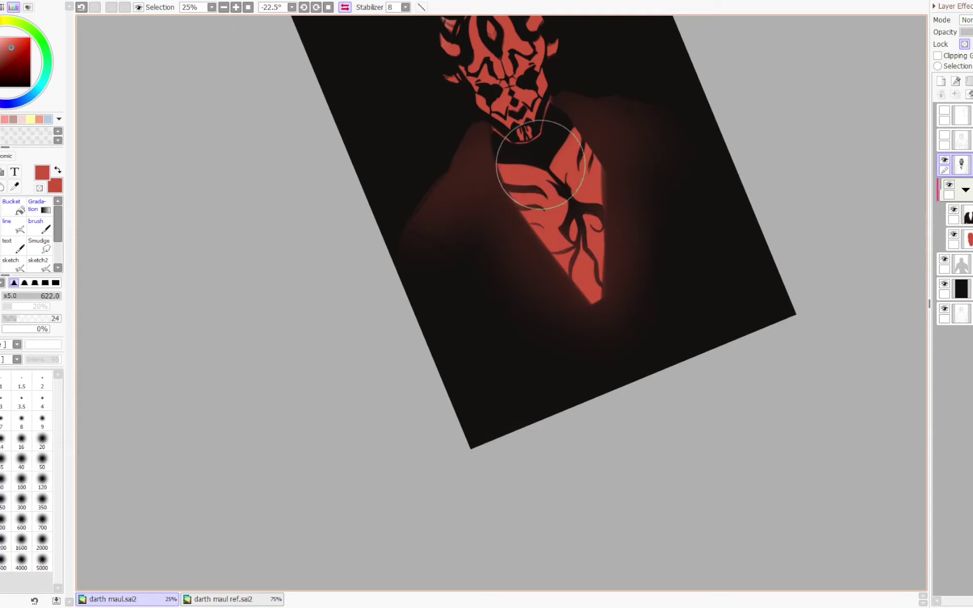
pyautogui.moveTo(483, 141); pyautogui.dragTo(497, 161)
pyautogui.moveTo(567, 111)
pyautogui.mouseDown()
pyautogui.moveTo(576, 127)
pyautogui.moveTo(572, 117)
pyautogui.mouseUp()
pyautogui.hotkey('ctrl', 'z')
pyautogui.hotkey('ctrl', 'z')
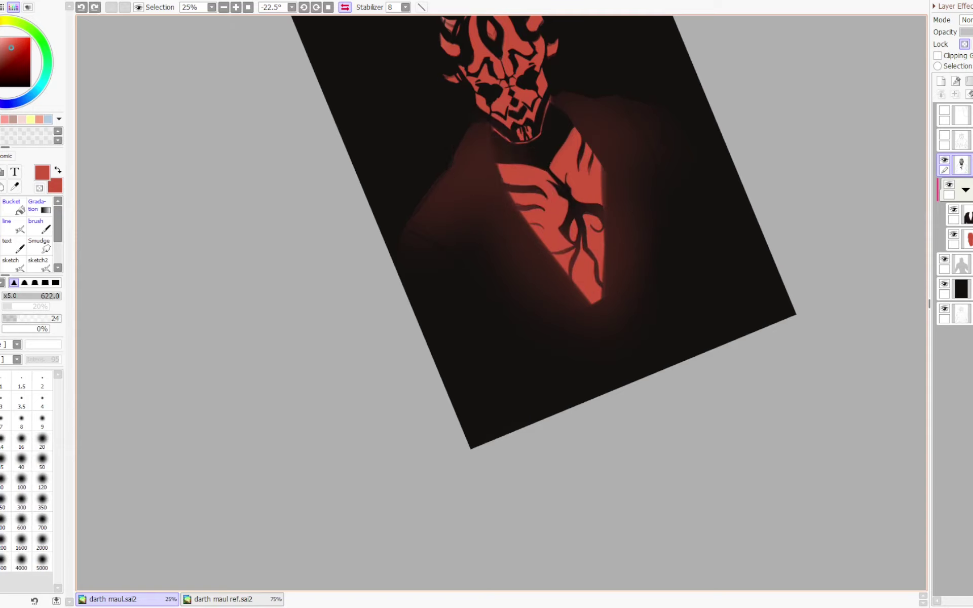
pyautogui.moveTo(500, 137); pyautogui.dragTo(489, 161)
pyautogui.moveTo(551, 117)
pyautogui.mouseDown()
pyautogui.moveTo(582, 117)
pyautogui.moveTo(565, 160)
pyautogui.mouseUp()
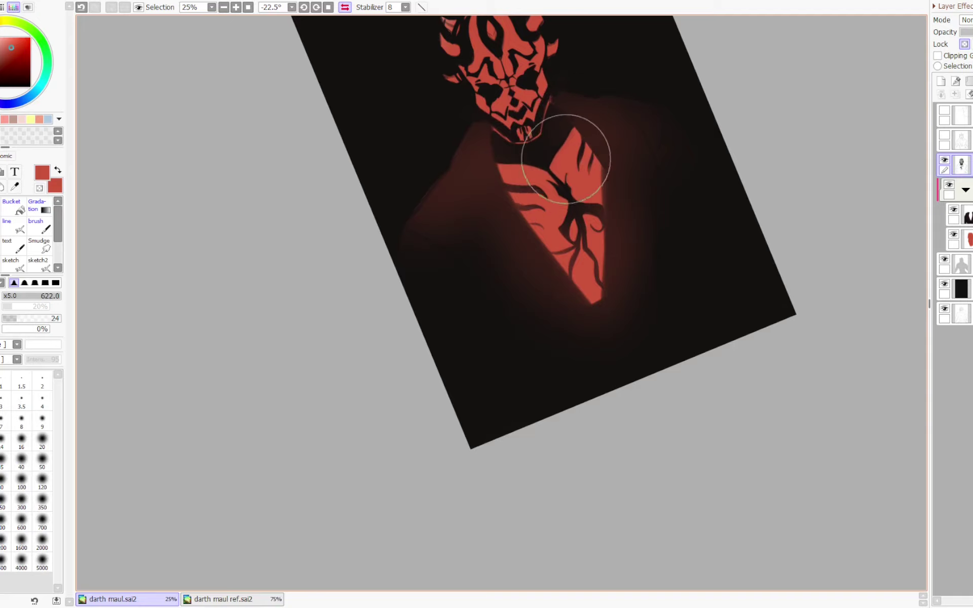
# - Check the tinted markings in the upright, unmirrored view with the tattoo layer hidden and shown
pyautogui.press('pagedown')
pyautogui.press('pagedown')
pyautogui.press('h')
pyautogui.press('Home')
pyautogui.press('+')
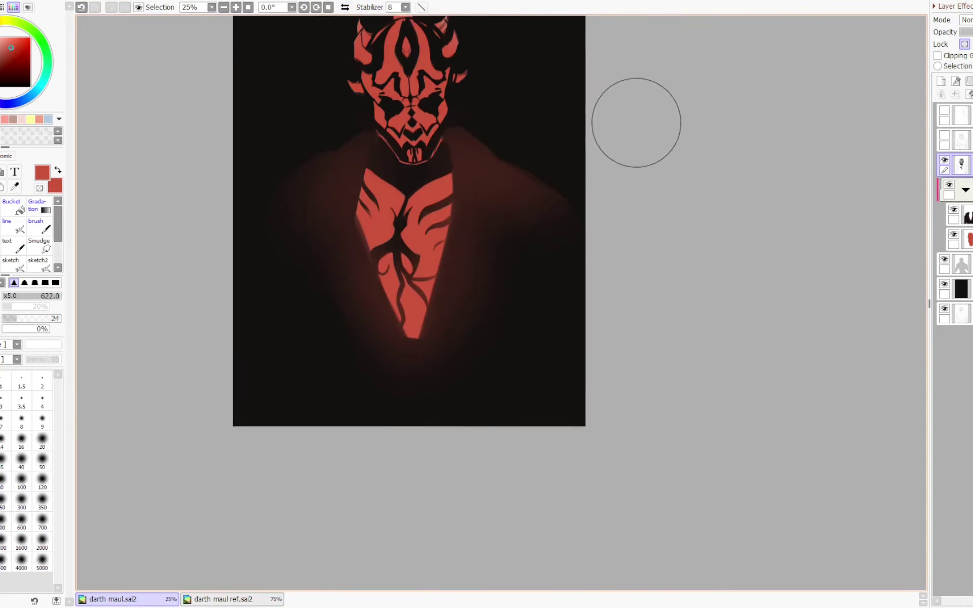
pyautogui.click(944, 159)
pyautogui.click(944, 160)
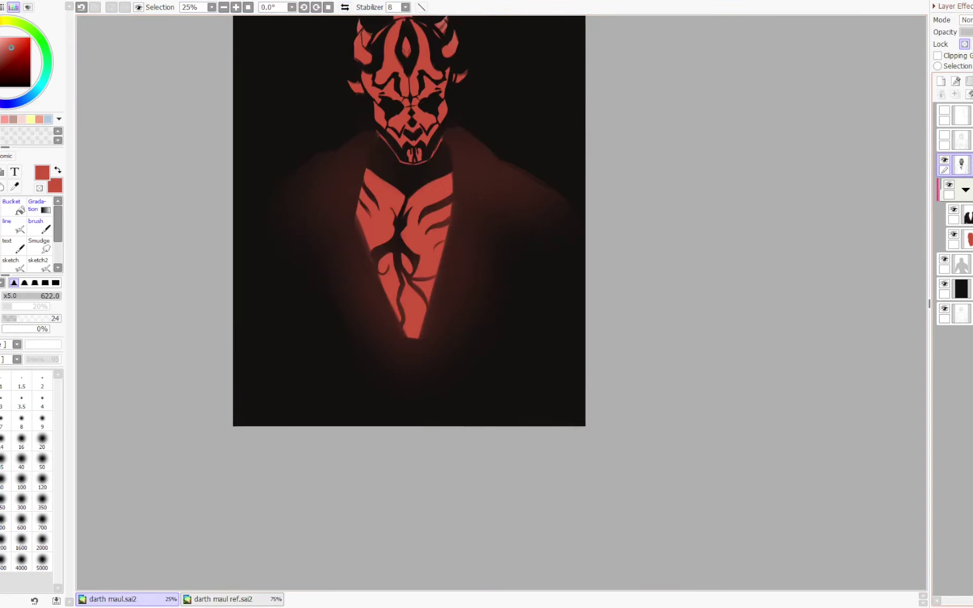
pyautogui.click(944, 160)
pyautogui.press('pagedown')
pyautogui.click(944, 160)
pyautogui.press('pageup')
# - Add a new layer above the robe layer inside the layer folder
pyautogui.click(966, 215)
pyautogui.click(941, 81)
pyautogui.moveTo(753, 100); pyautogui.dragTo(796, 236)
pyautogui.press('pageup')
pyautogui.moveTo(714, 171); pyautogui.dragTo(753, 222)
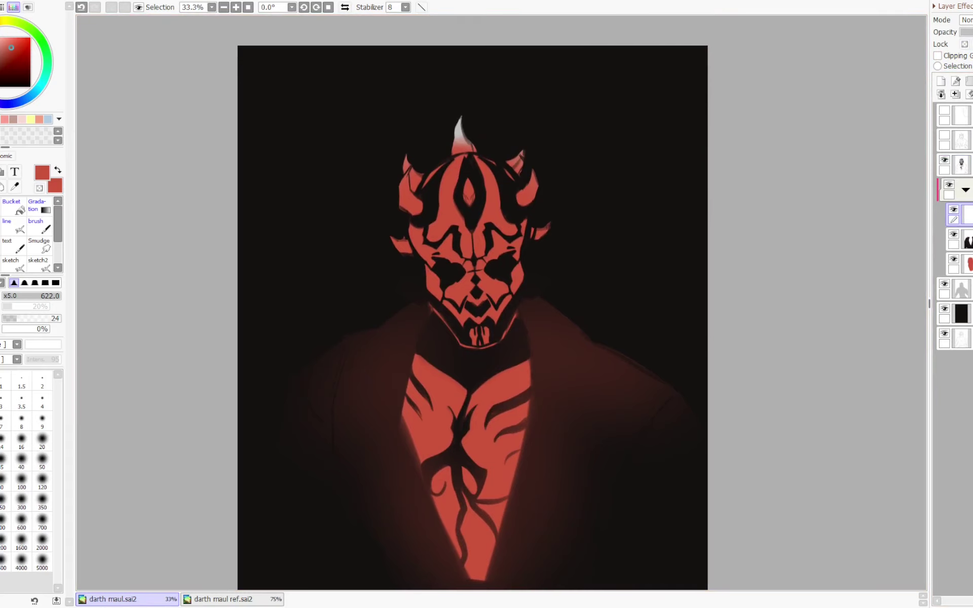
# - Paint all the horns and the forehead diamond in pale tan
pyautogui.click(0, 22)
pyautogui.moveTo(0, 49); pyautogui.dragTo(2, 42)
pyautogui.press('n')
pyautogui.moveTo(461, 120)
pyautogui.mouseDown()
pyautogui.moveTo(454, 146)
pyautogui.moveTo(478, 142)
pyautogui.moveTo(449, 150)
pyautogui.moveTo(482, 147)
pyautogui.mouseUp()
pyautogui.moveTo(406, 158)
pyautogui.mouseDown()
pyautogui.moveTo(402, 187)
pyautogui.moveTo(421, 163)
pyautogui.moveTo(418, 212)
pyautogui.moveTo(393, 240)
pyautogui.moveTo(409, 261)
pyautogui.moveTo(425, 221)
pyautogui.moveTo(404, 237)
pyautogui.mouseUp()
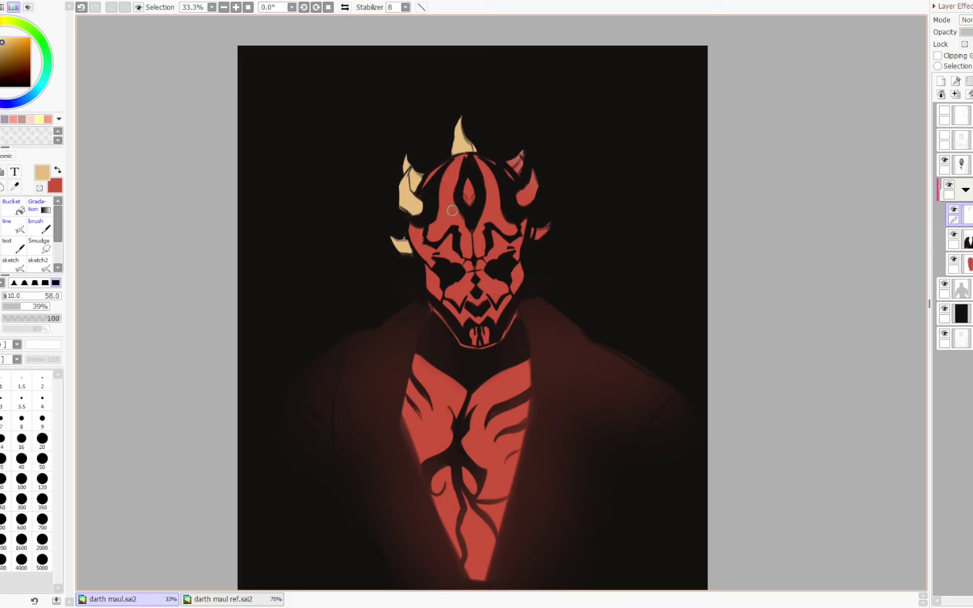
pyautogui.moveTo(467, 179)
pyautogui.mouseDown()
pyautogui.moveTo(468, 203)
pyautogui.moveTo(476, 187)
pyautogui.mouseUp()
pyautogui.moveTo(510, 154)
pyautogui.mouseDown()
pyautogui.moveTo(518, 168)
pyautogui.moveTo(522, 156)
pyautogui.moveTo(531, 201)
pyautogui.mouseUp()
pyautogui.moveTo(537, 238); pyautogui.dragTo(550, 226)
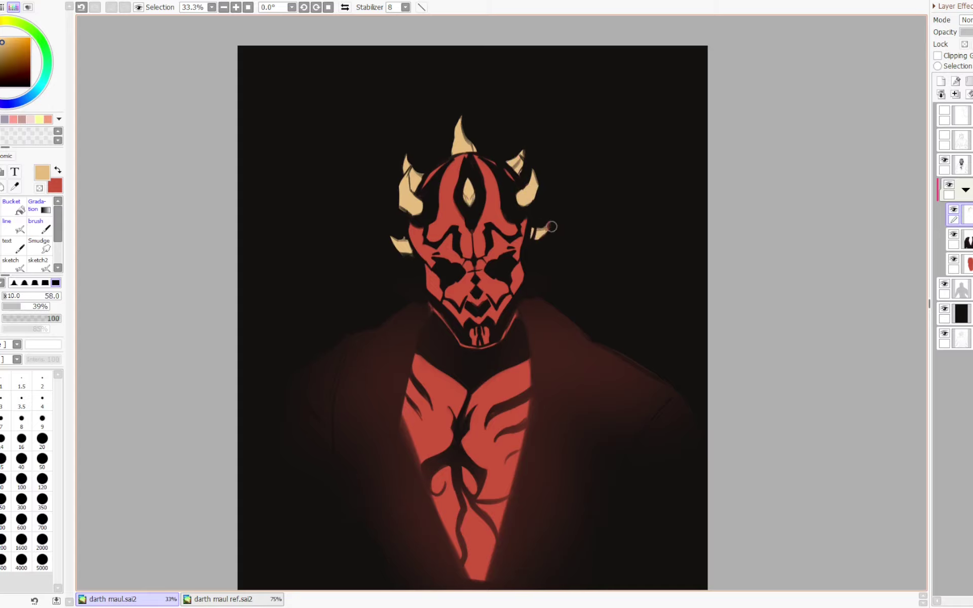
# - Add a new layer above the tattoo layer and draw a small tan iris in the right eye socket with a 4 px line brush
pyautogui.press('Delete')
pyautogui.press('Delete')
pyautogui.press('pageup')
pyautogui.press('pageup')
pyautogui.click(961, 165)
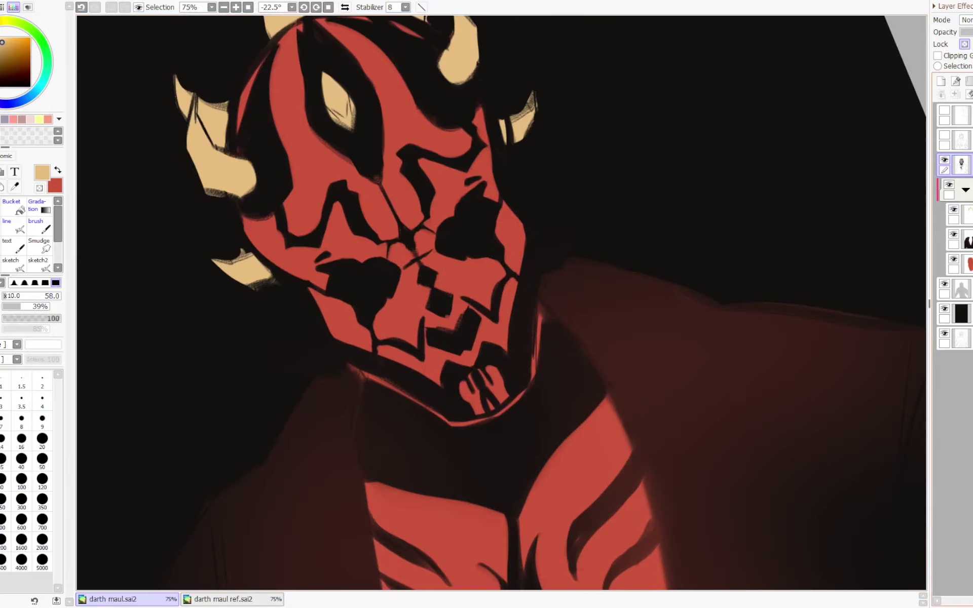
pyautogui.click(941, 82)
pyautogui.press('n')
pyautogui.moveTo(463, 224); pyautogui.dragTo(461, 233)
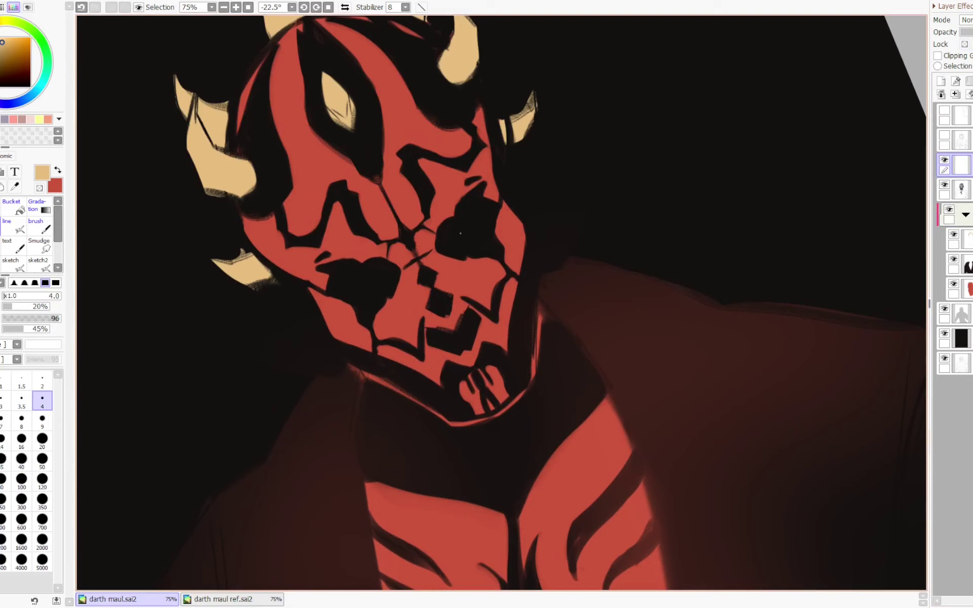
pyautogui.hotkey('ctrl', 'z')
pyautogui.moveTo(460, 232); pyautogui.dragTo(462, 229)
# - Check the right eye's iris in the mirrored view and refine its curved lines
pyautogui.press('h')
pyautogui.press('Delete')
pyautogui.press('Delete')
pyautogui.press('Delete')
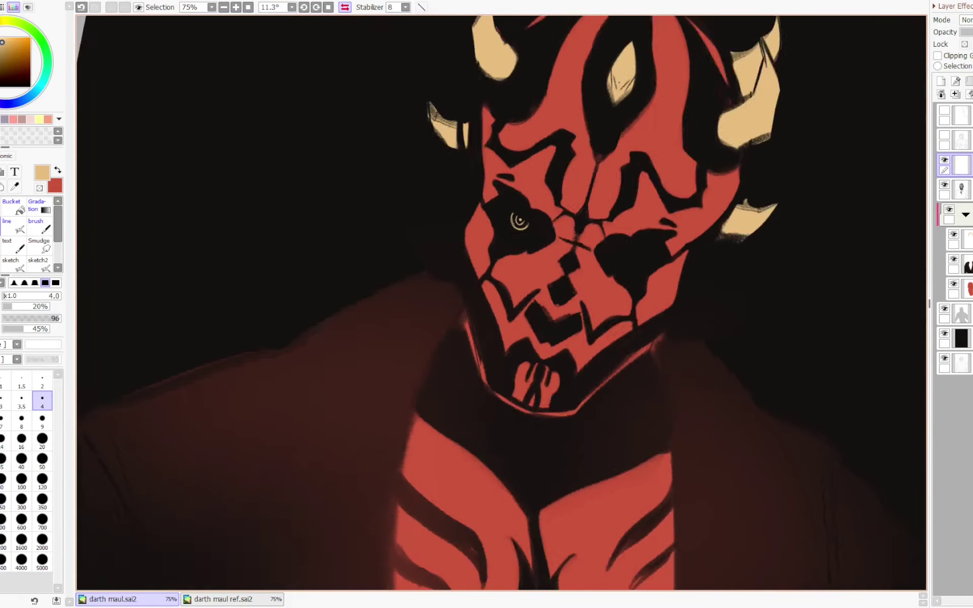
pyautogui.press('h')
pyautogui.press('Delete')
pyautogui.press('Delete')
pyautogui.press('Delete')
pyautogui.press('Delete')
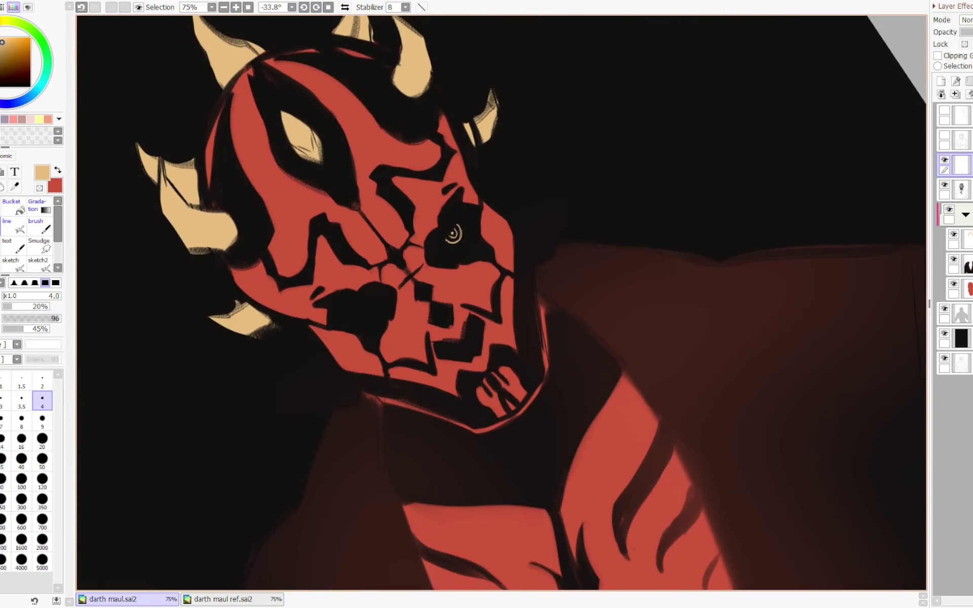
pyautogui.moveTo(468, 220); pyautogui.dragTo(464, 224)
# - Duplicate the iris layer and move the copy into the left eye socket
pyautogui.hotkey('ctrl', 't')
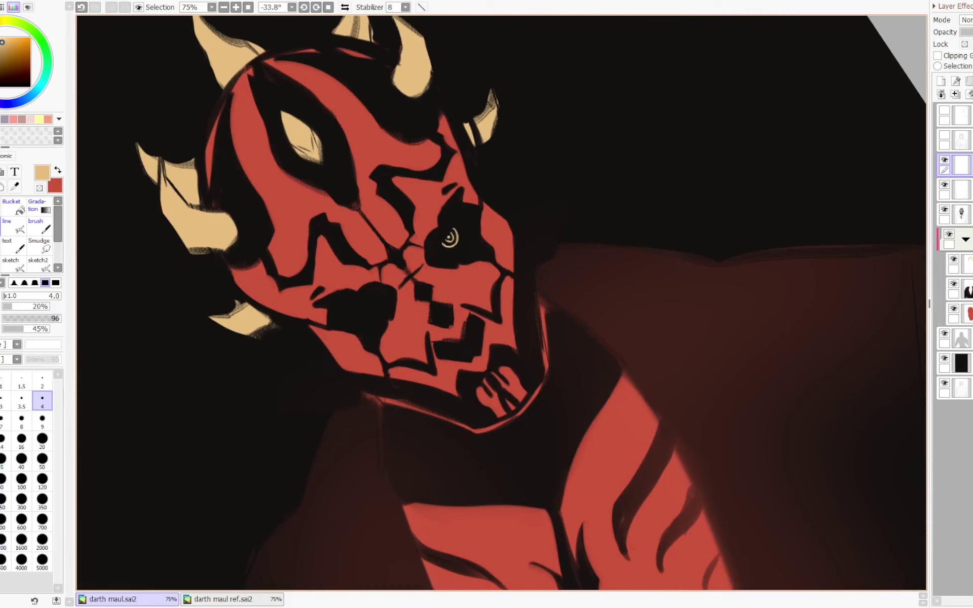
pyautogui.hotkey('ctrl', 't')
pyautogui.press('Return')
pyautogui.moveTo(450, 238); pyautogui.dragTo(391, 305)
pyautogui.hotkey('ctrl', 't')
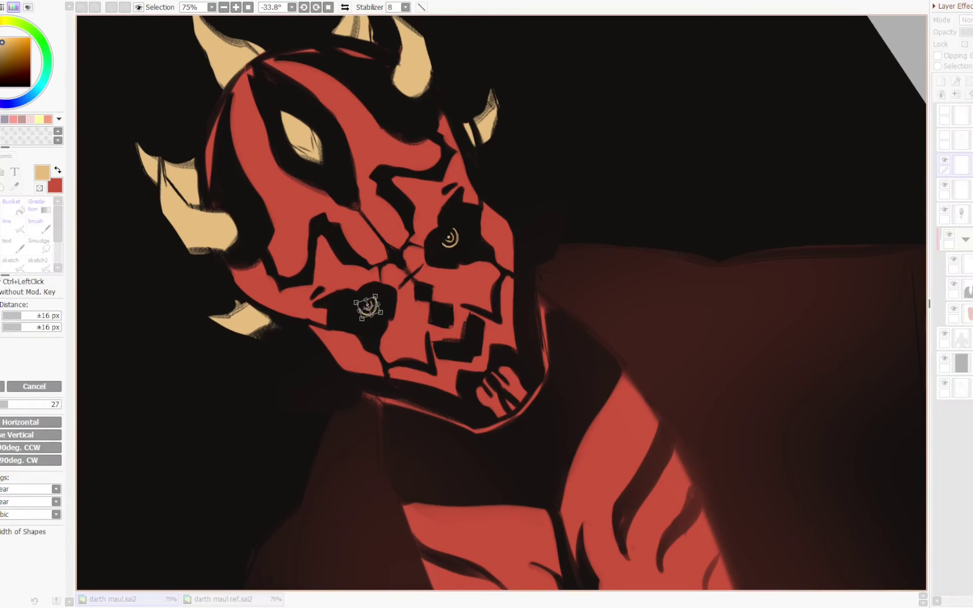
pyautogui.press('Return')
# - Straighten the canvas and fine-tune the shape and placement of the left and right irises with transforms
pyautogui.press('Home')
pyautogui.hotkey('ctrl', 't')
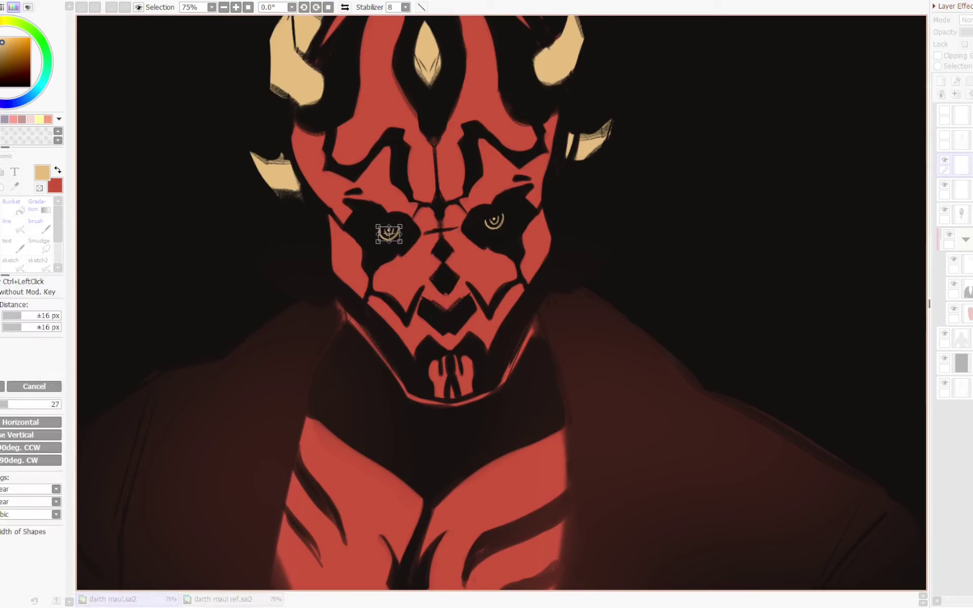
pyautogui.moveTo(408, 234)
pyautogui.mouseDown()
pyautogui.moveTo(375, 223)
pyautogui.moveTo(401, 229)
pyautogui.mouseUp()
pyautogui.press('Return')
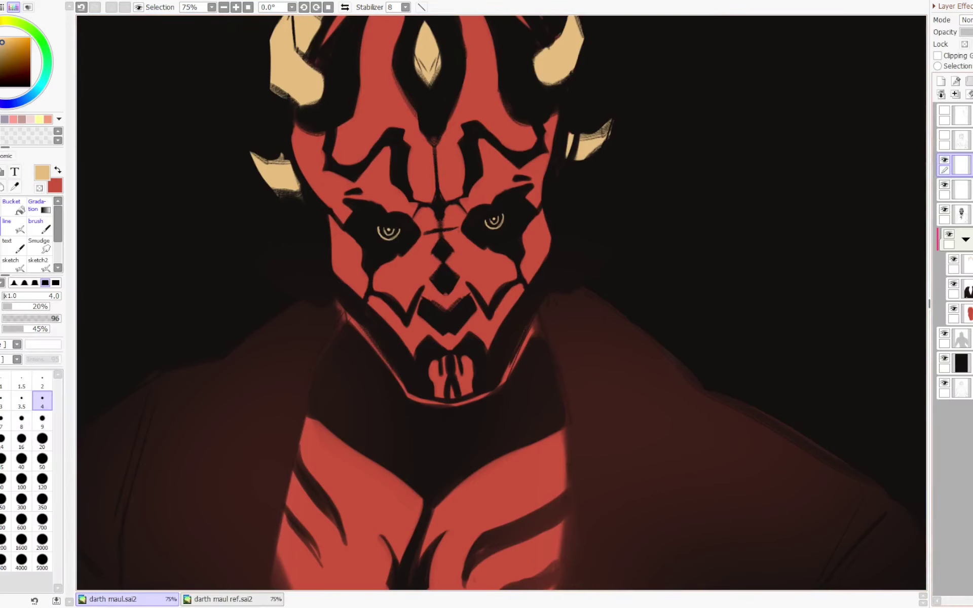
pyautogui.hotkey('ctrl', 't')
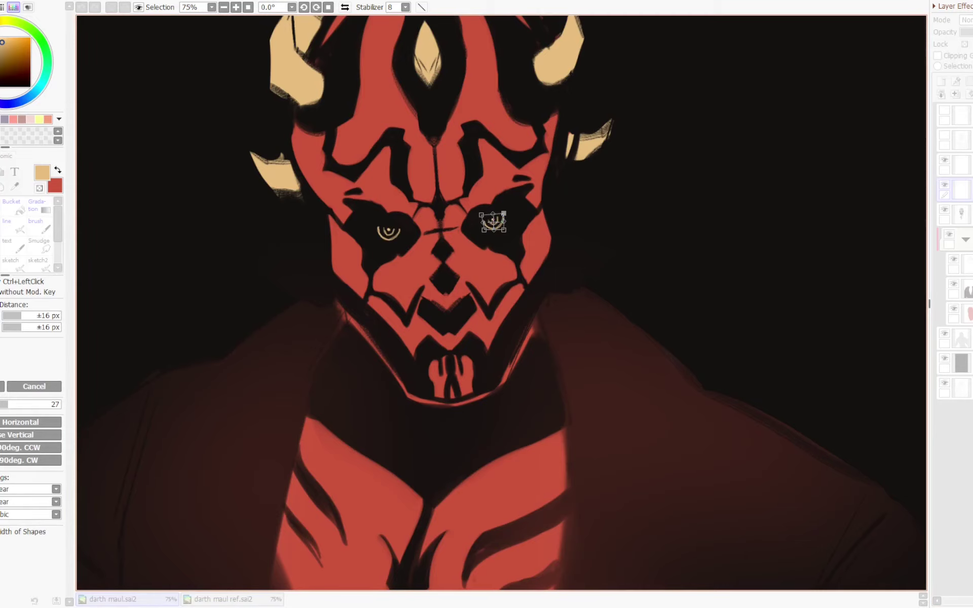
pyautogui.moveTo(504, 214); pyautogui.dragTo(507, 212)
pyautogui.press('Return')
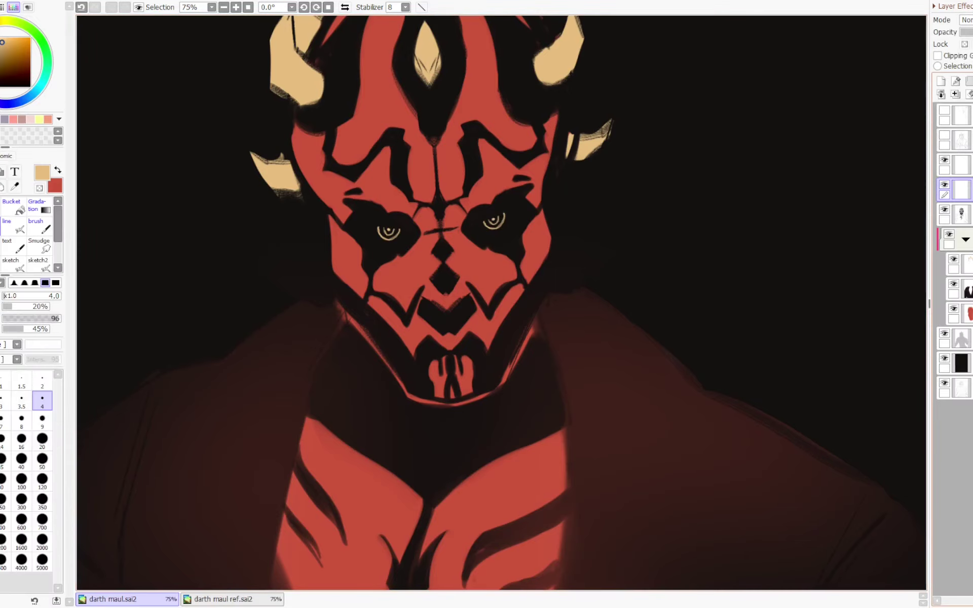
# - Merge the two iris layers into one and review the face
pyautogui.click(960, 165)
pyautogui.click(956, 94)
pyautogui.press('pagedown')
pyautogui.press('pagedown')
pyautogui.press('+')
pyautogui.press('+')
pyautogui.press('+')
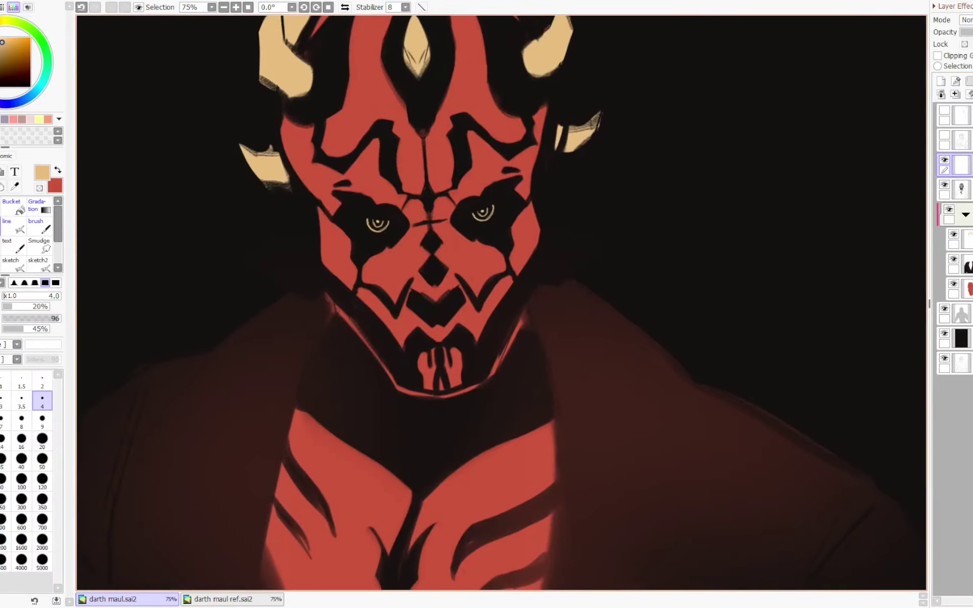
# - Transform the merged irises so they sit slightly farther apart in the eye sockets, and clear the selection
pyautogui.hotkey('ctrl', 't')
pyautogui.moveTo(497, 203); pyautogui.dragTo(515, 199)
pyautogui.moveTo(440, 216)
pyautogui.mouseDown()
pyautogui.moveTo(474, 195)
pyautogui.moveTo(484, 213)
pyautogui.mouseUp()
pyautogui.press('Return')
pyautogui.press('l')
pyautogui.hotkey('ctrl', 'd')
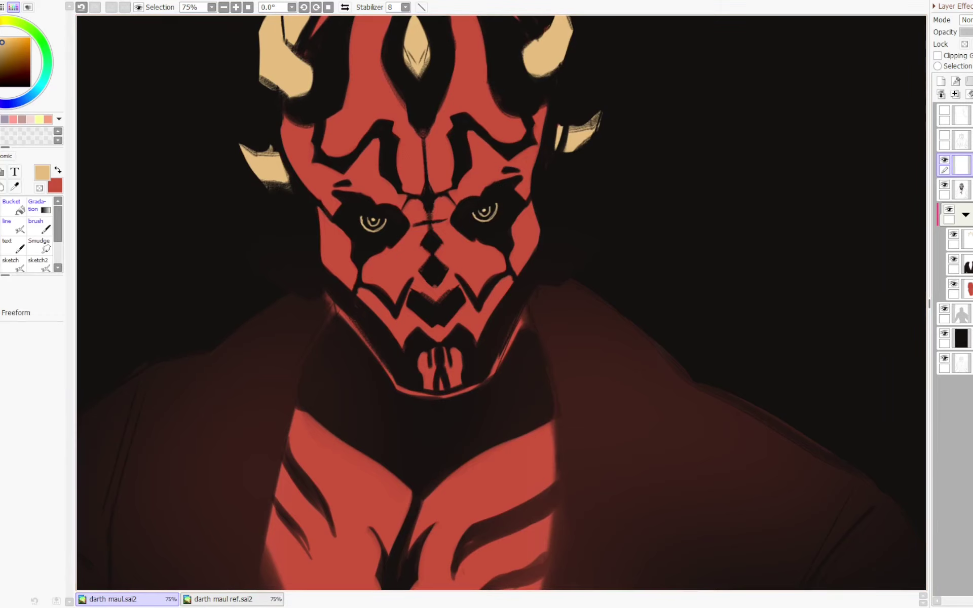
# - Lock the opacity of the iris layer and choose a darker ochre as the paint colour
pyautogui.scroll(-2, 502, 302)
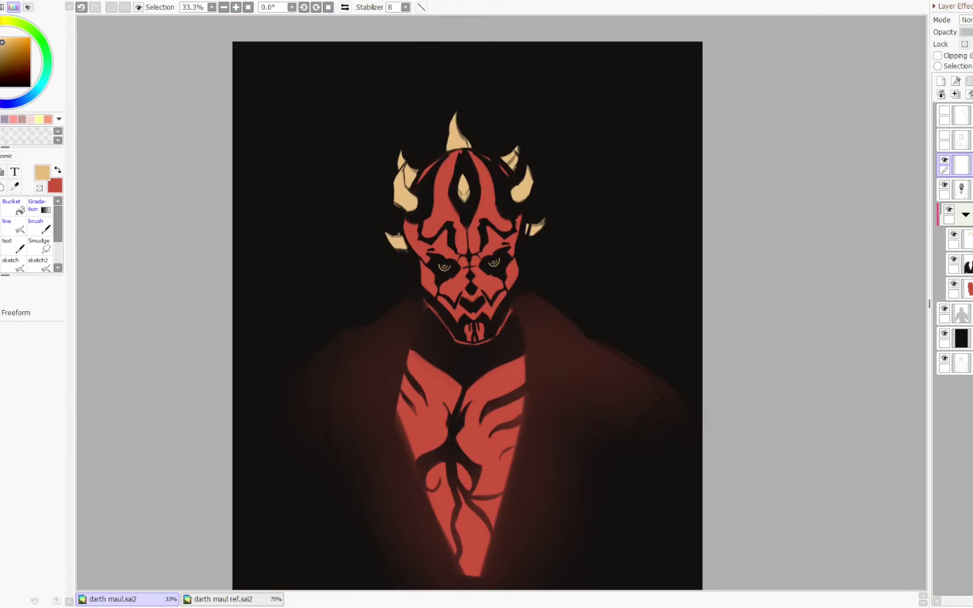
pyautogui.click(965, 45)
pyautogui.click(7, 49)
pyautogui.hotkey('ctrl', 'z')
# - Try brushing the darker ochre over the horns and head while the iris layer is active
pyautogui.moveTo(459, 111); pyautogui.dragTo(479, 114)
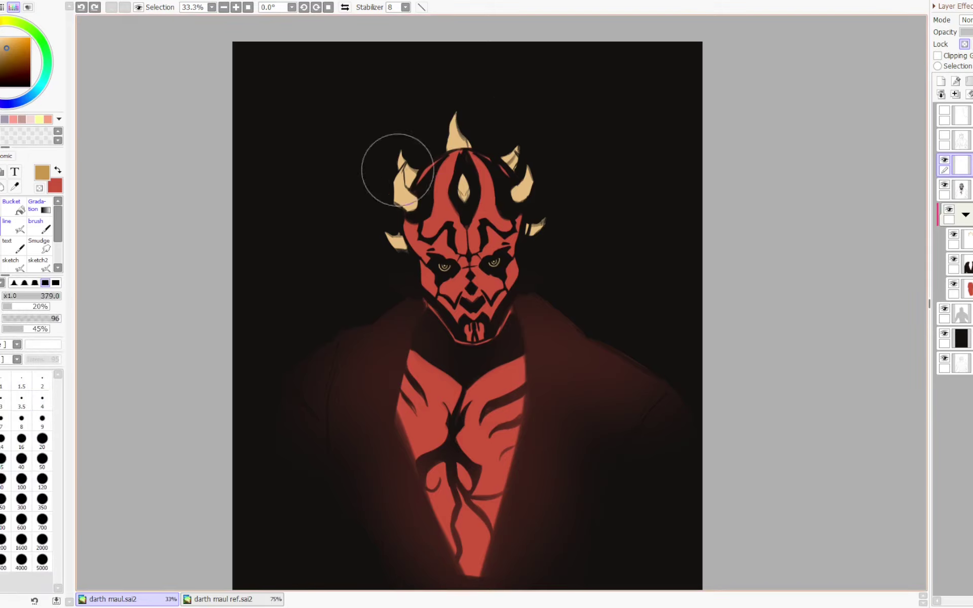
pyautogui.moveTo(503, 151); pyautogui.dragTo(513, 158)
pyautogui.hotkey('ctrl', 'z')
pyautogui.press('e')
pyautogui.moveTo(436, 148)
pyautogui.mouseDown()
pyautogui.moveTo(463, 131)
pyautogui.moveTo(420, 186)
pyautogui.mouseUp()
pyautogui.moveTo(444, 193); pyautogui.dragTo(442, 192)
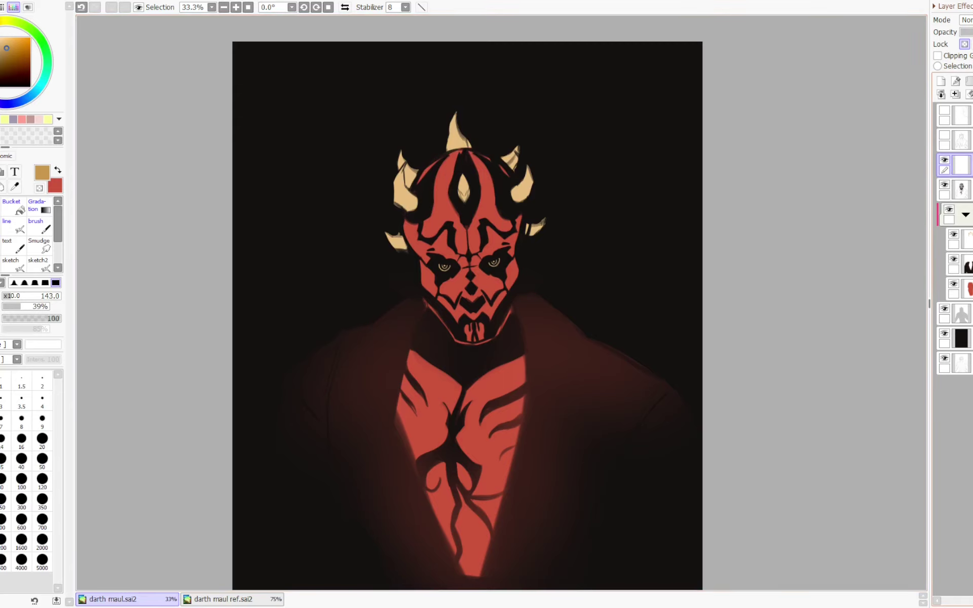
# - Keep the light horn colour as the secondary colour and fill the opacity-locked horns layer with the darker ochre
pyautogui.click(58, 171)
pyautogui.rightClick(405, 196)
pyautogui.press('x')
pyautogui.hotkey('ctrl', 'z')
pyautogui.click(967, 239)
pyautogui.click(964, 45)
pyautogui.hotkey('ctrl', 'f')
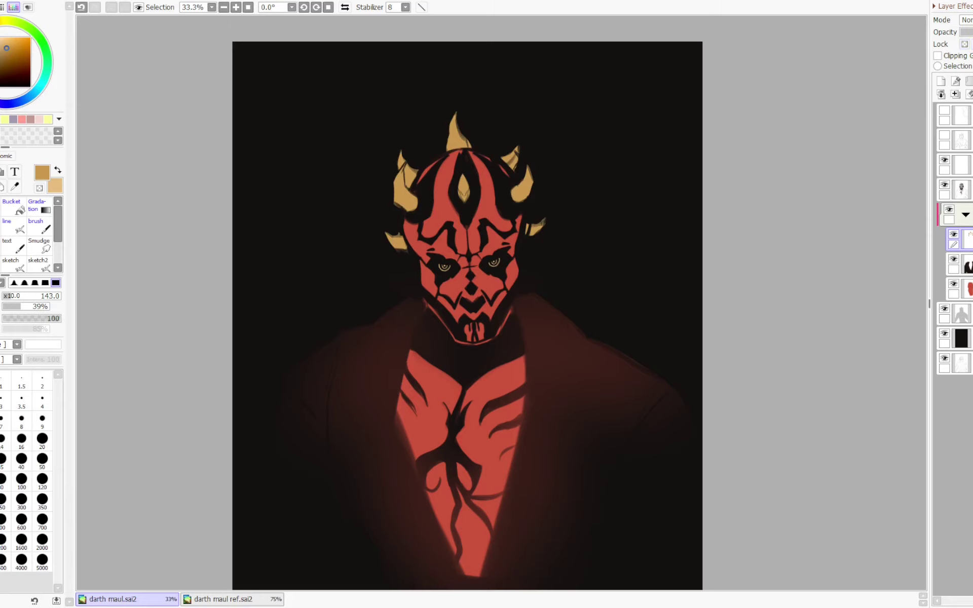
# - Review the whole portrait with its recoloured horns, including in a mirrored view
pyautogui.press('pagedown')
pyautogui.press('pagedown')
pyautogui.press('pagedown')
pyautogui.press('h')
pyautogui.press('h')
pyautogui.press('pageup')
pyautogui.press('pageup')
pyautogui.press('pageup')
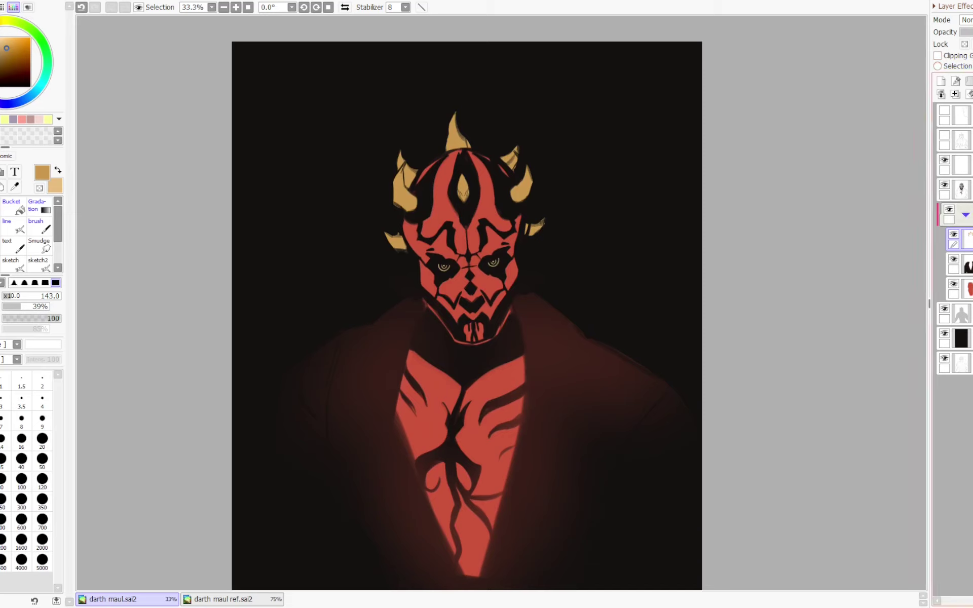
# - Refine the temple and cheek edge below the left horns on the face tattoo layer with a size 35 brush, alternating black and transparent
pyautogui.click(961, 190)
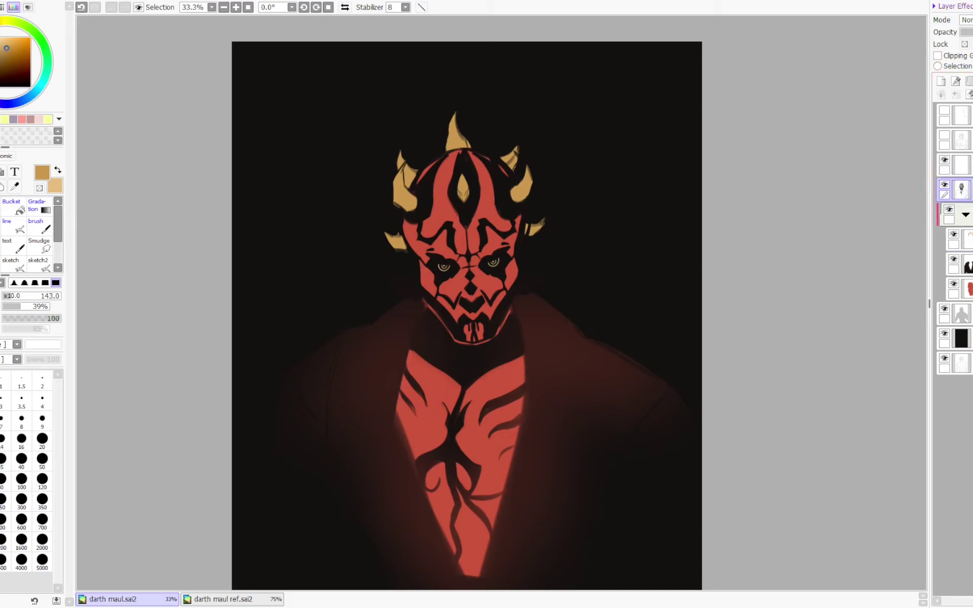
pyautogui.press('b')
pyautogui.moveTo(417, 233); pyautogui.dragTo(418, 258)
pyautogui.press('-')
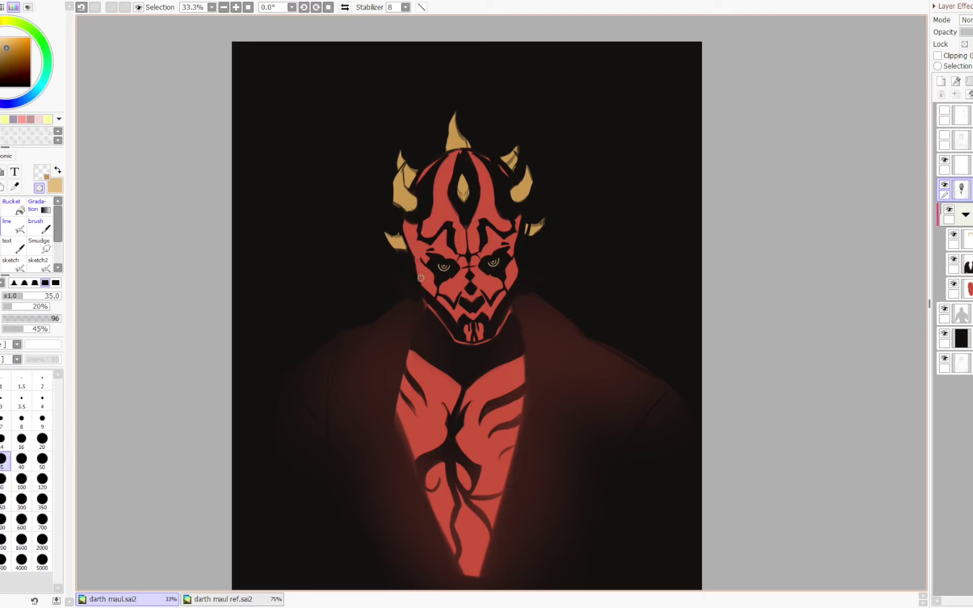
pyautogui.press('-')
pyautogui.hotkey('ctrl', 'z')
pyautogui.moveTo(409, 250)
pyautogui.mouseDown()
pyautogui.moveTo(430, 270)
pyautogui.moveTo(423, 261)
pyautogui.mouseUp()
pyautogui.rightClick(421, 205)
pyautogui.hotkey('ctrl', 'z')
pyautogui.hotkey('ctrl', 'z')
pyautogui.press('x')
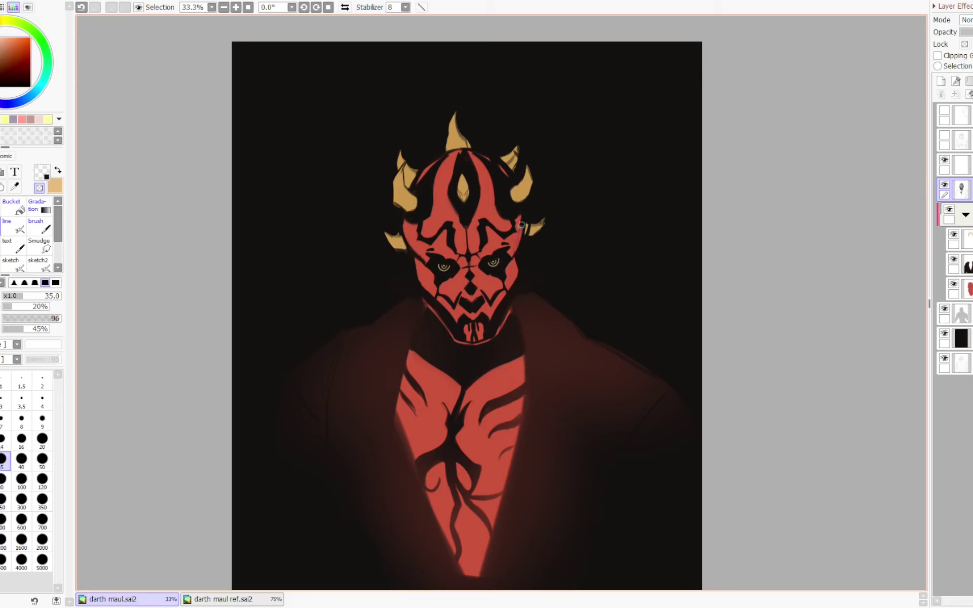
# - Clean up the face's right temple edge and the right jawline with the size 35 brush, alternating transparent and black
pyautogui.press('-')
pyautogui.moveTo(525, 210); pyautogui.dragTo(522, 240)
pyautogui.press('-')
pyautogui.press('x')
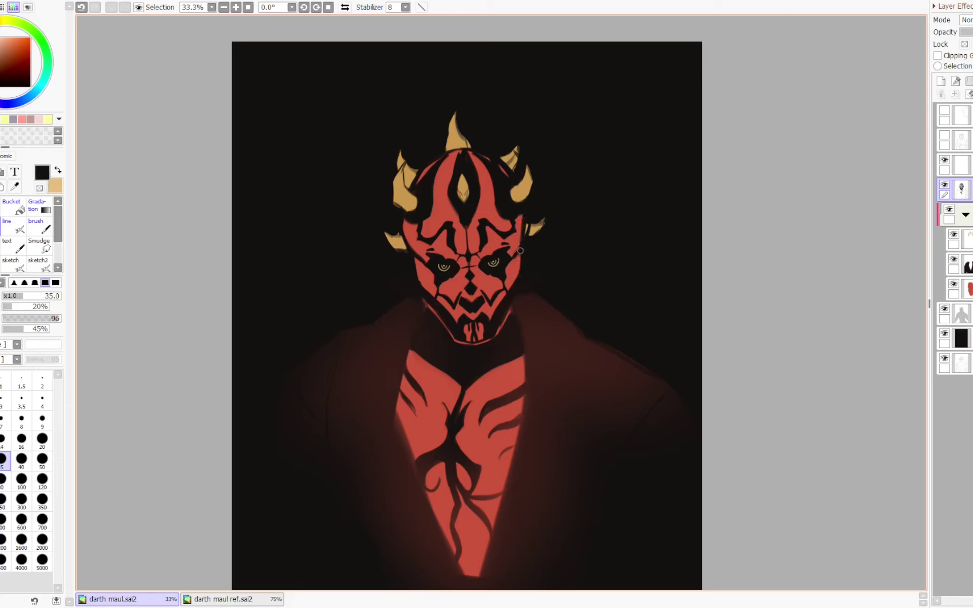
pyautogui.press('x')
pyautogui.press('-')
pyautogui.hotkey('ctrl', 'z')
pyautogui.moveTo(513, 307); pyautogui.dragTo(499, 336)
pyautogui.scroll(-3, 718, 243)
pyautogui.scroll(2, 712, 256)
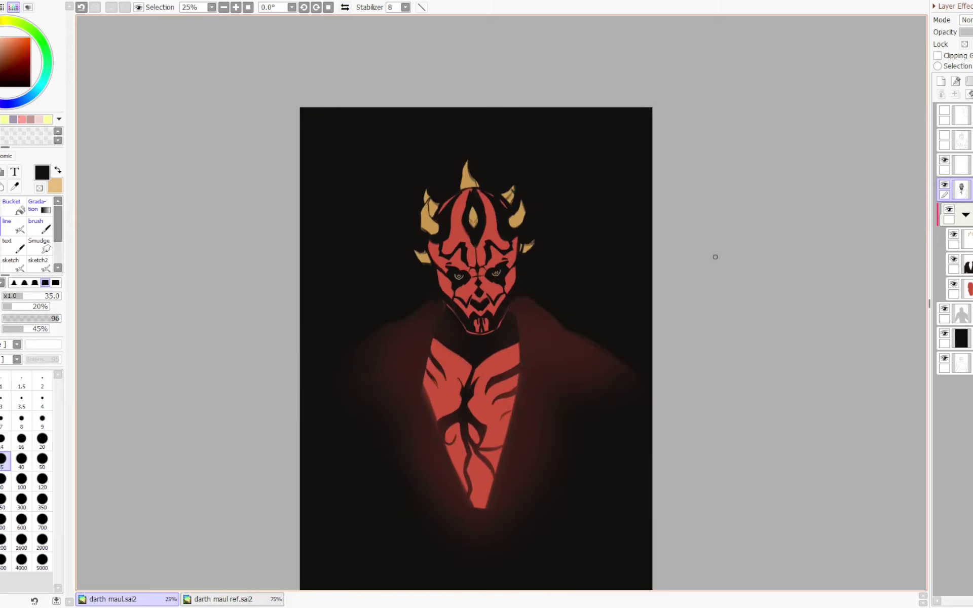
pyautogui.scroll(-1, 721, 253)
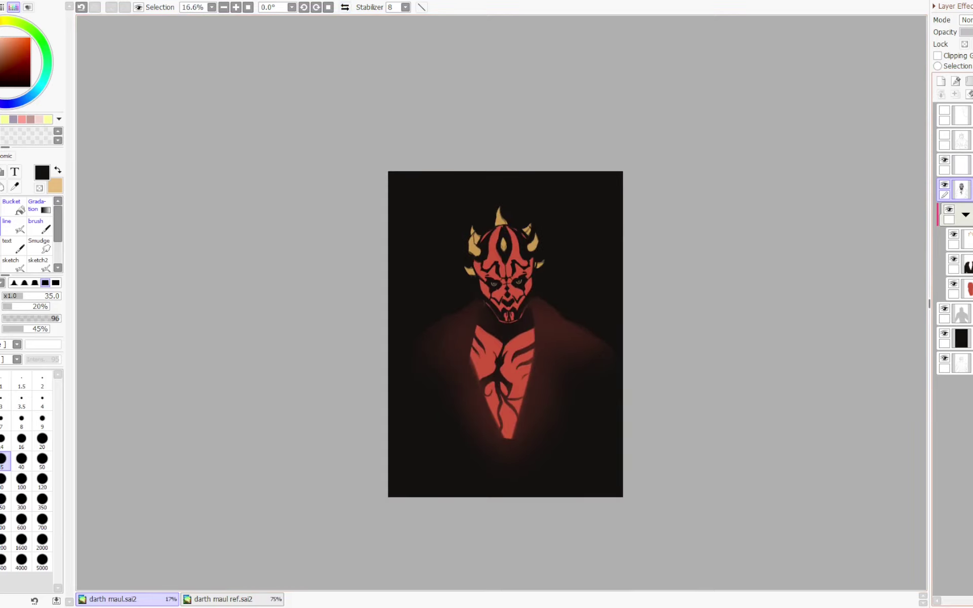
# - Brush red sampled from the chest around the head on the background layer and tone it down with sampled black
pyautogui.click(965, 215)
pyautogui.click(962, 264)
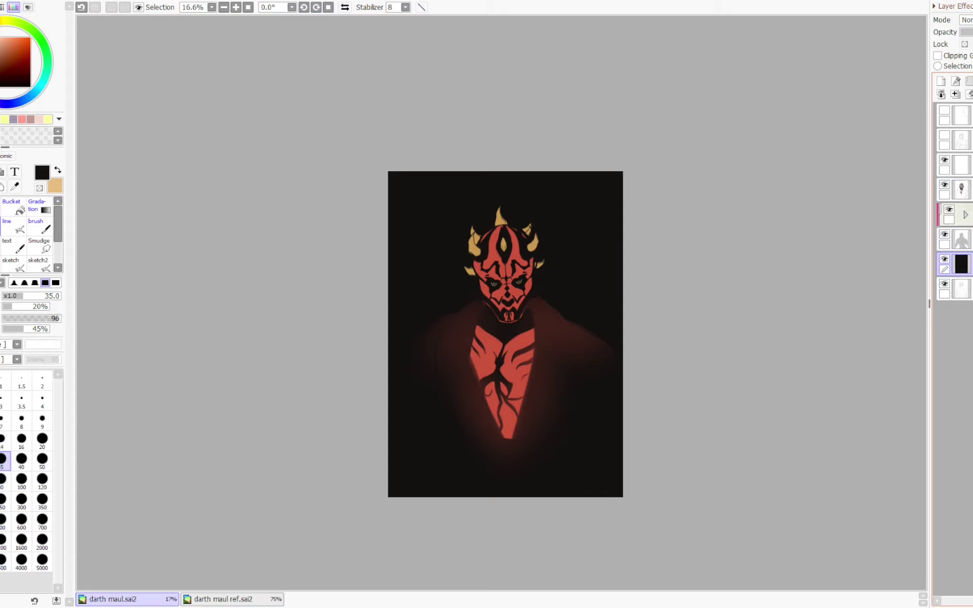
pyautogui.keyDown('alt'); pyautogui.click(489, 351); pyautogui.keyUp('alt')
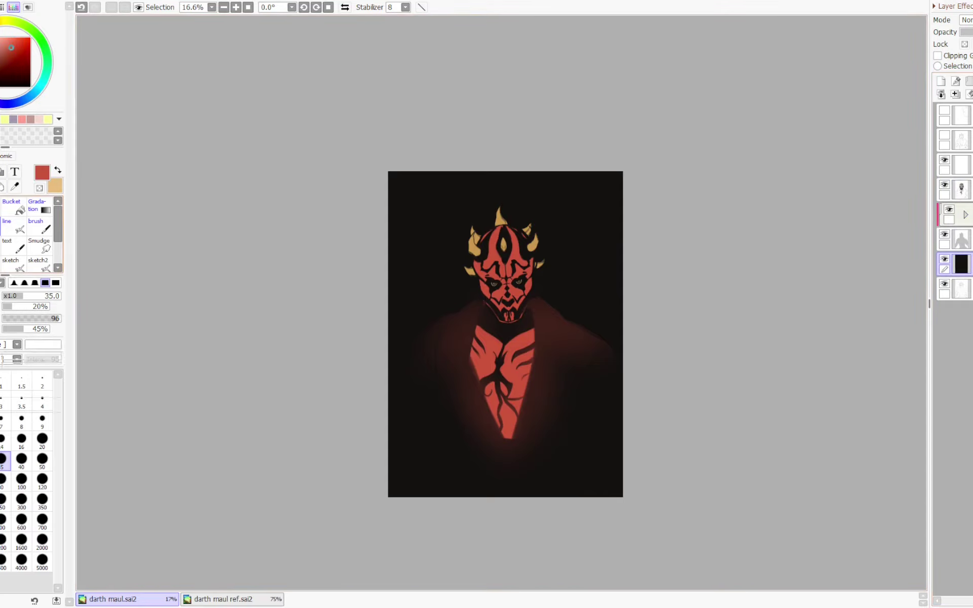
pyautogui.click(0, 228)
pyautogui.moveTo(439, 292)
pyautogui.mouseDown()
pyautogui.moveTo(460, 306)
pyautogui.moveTo(503, 302)
pyautogui.mouseUp()
pyautogui.moveTo(467, 231)
pyautogui.mouseDown()
pyautogui.moveTo(471, 358)
pyautogui.moveTo(465, 206)
pyautogui.moveTo(551, 208)
pyautogui.moveTo(543, 349)
pyautogui.moveTo(533, 213)
pyautogui.moveTo(475, 167)
pyautogui.mouseUp()
pyautogui.keyDown('alt'); pyautogui.click(441, 209); pyautogui.keyUp('alt')
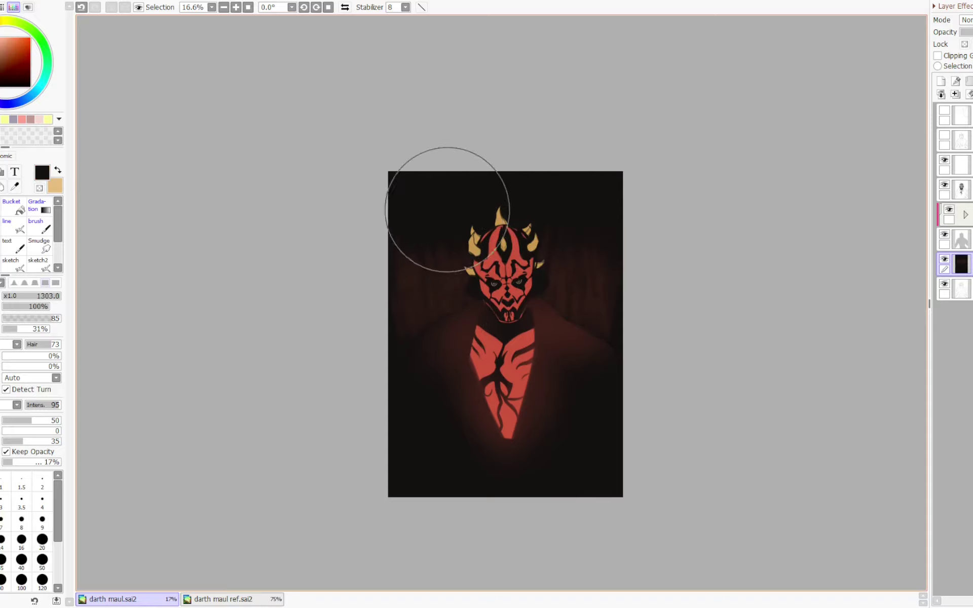
pyautogui.moveTo(448, 211); pyautogui.dragTo(439, 267)
# - Paint a soft dark teal tint around the head on a new layer behind the figure, thinning it with transparent strokes
pyautogui.click(37, 90)
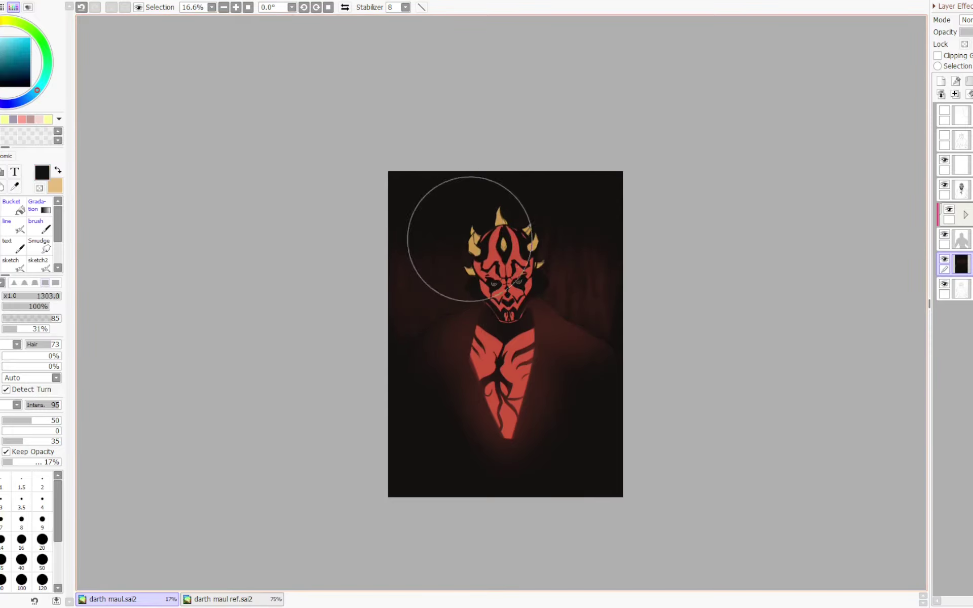
pyautogui.click(0, 64)
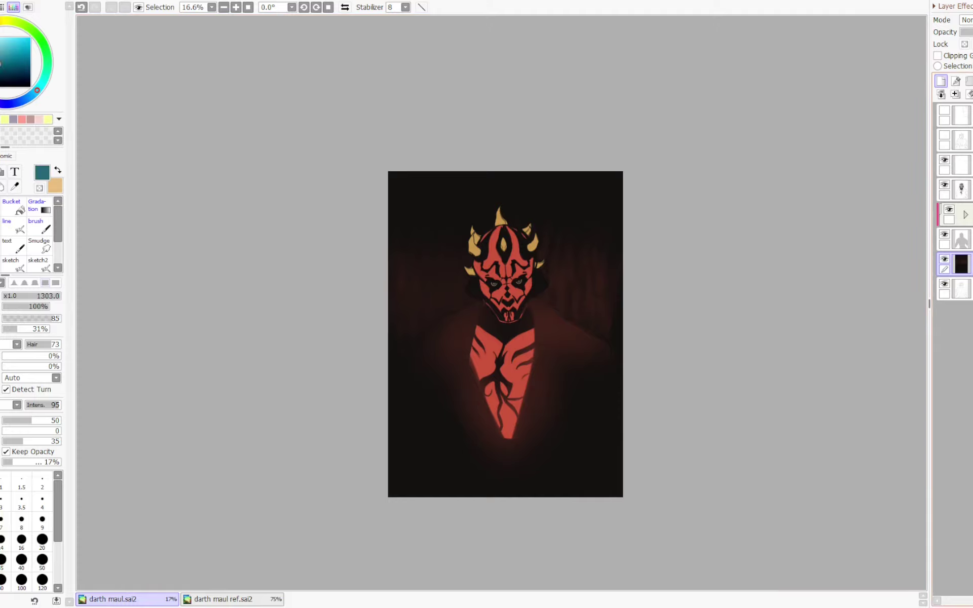
pyautogui.click(941, 81)
pyautogui.moveTo(445, 319)
pyautogui.mouseDown()
pyautogui.moveTo(435, 218)
pyautogui.moveTo(471, 232)
pyautogui.moveTo(472, 259)
pyautogui.mouseUp()
pyautogui.press('-')
pyautogui.moveTo(431, 203)
pyautogui.mouseDown()
pyautogui.moveTo(418, 305)
pyautogui.moveTo(456, 177)
pyautogui.moveTo(438, 180)
pyautogui.moveTo(421, 256)
pyautogui.mouseUp()
pyautogui.moveTo(534, 152)
pyautogui.mouseDown()
pyautogui.moveTo(529, 239)
pyautogui.moveTo(523, 248)
pyautogui.moveTo(510, 184)
pyautogui.moveTo(475, 304)
pyautogui.mouseUp()
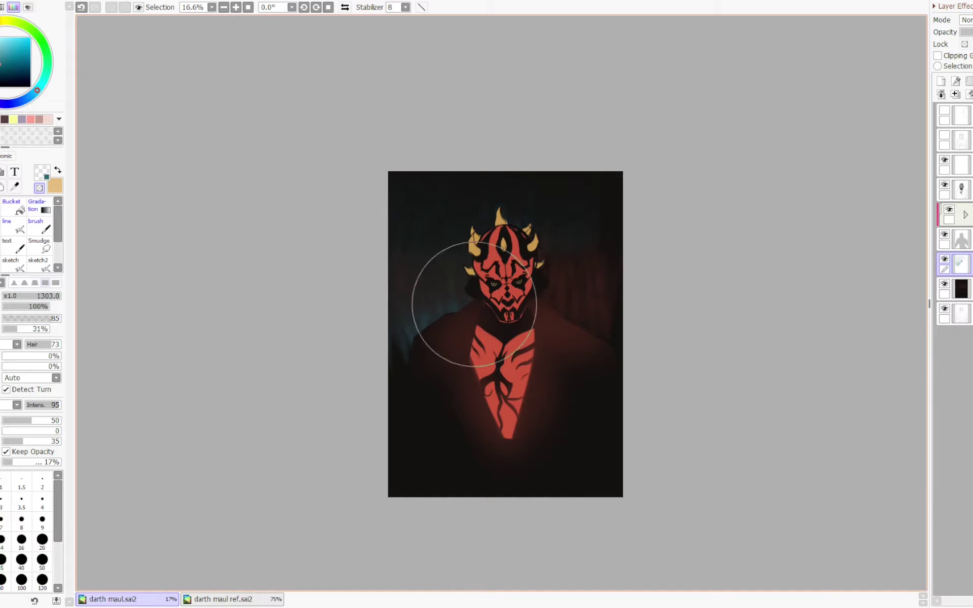
pyautogui.press('e')
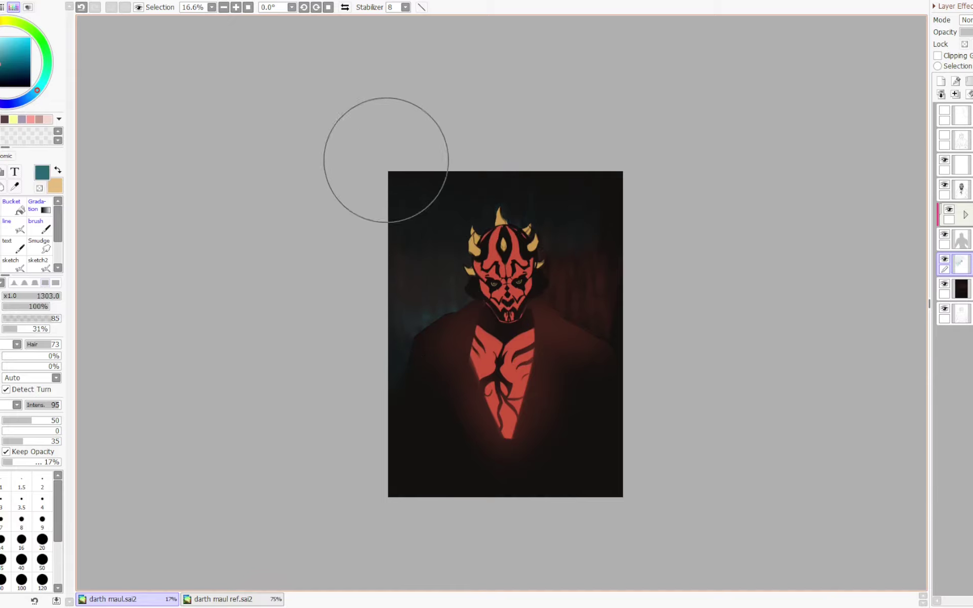
# - Brush streaks of sampled chest red on both sides of the head, soften them with transparent strokes, and merge the layer into the background
pyautogui.keyDown('alt'); pyautogui.click(472, 325); pyautogui.keyUp('alt')
pyautogui.moveTo(454, 391); pyautogui.dragTo(461, 297)
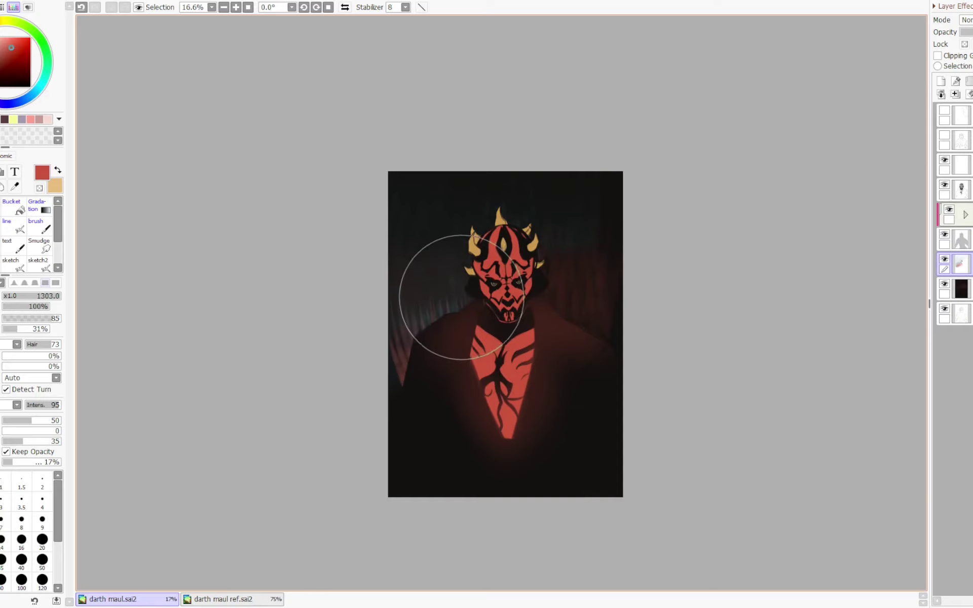
pyautogui.hotkey('ctrl', 'z')
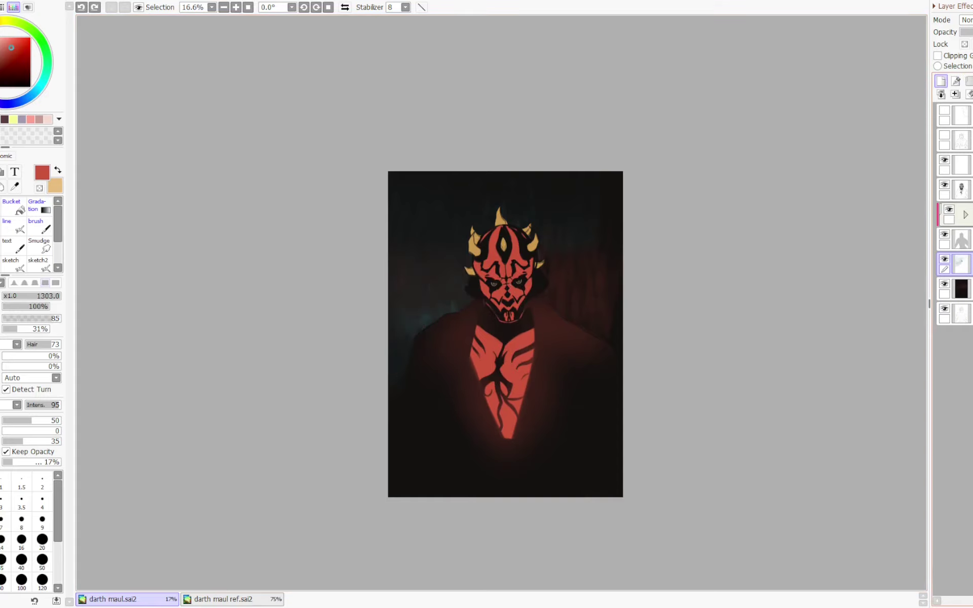
pyautogui.hotkey('ctrl', 'y')
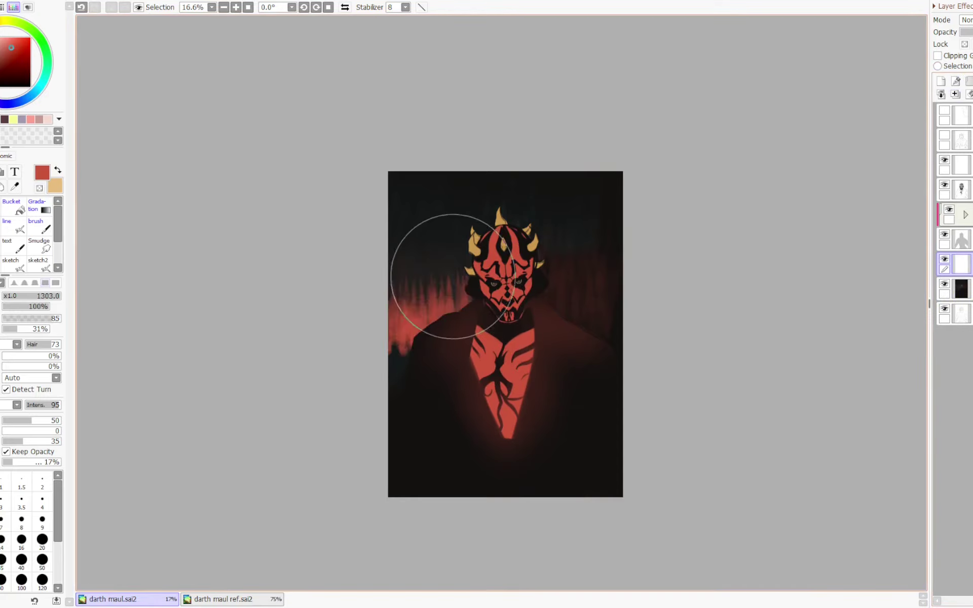
pyautogui.hotkey('ctrl', 'z')
pyautogui.moveTo(460, 360); pyautogui.dragTo(461, 239)
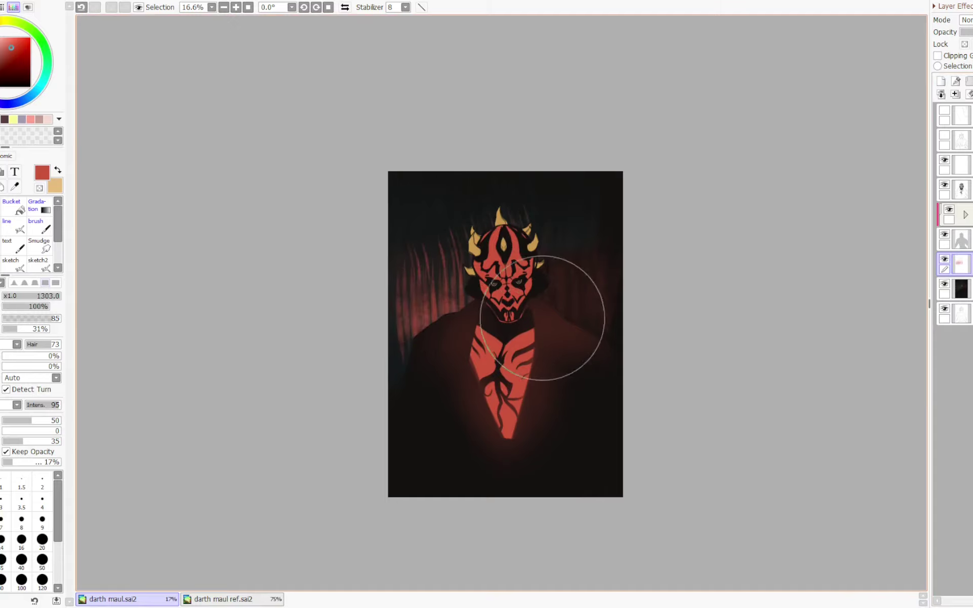
pyautogui.moveTo(542, 318); pyautogui.dragTo(537, 236)
pyautogui.press('-')
pyautogui.moveTo(430, 196)
pyautogui.mouseDown()
pyautogui.moveTo(424, 290)
pyautogui.moveTo(414, 282)
pyautogui.moveTo(414, 238)
pyautogui.mouseUp()
pyautogui.press('-')
pyautogui.click(955, 94)
# - Smooth out the red streaks left of the head with a size 663 brush and dark tones sampled from the background
pyautogui.moveTo(506, 231)
pyautogui.mouseDown()
pyautogui.moveTo(439, 242)
pyautogui.moveTo(459, 256)
pyautogui.mouseUp()
pyautogui.moveTo(403, 303); pyautogui.dragTo(404, 361)
pyautogui.rightClick(426, 190)
pyautogui.moveTo(387, 311); pyautogui.dragTo(425, 243)
pyautogui.rightClick(399, 365)
pyautogui.moveTo(400, 373)
pyautogui.mouseDown()
pyautogui.moveTo(424, 342)
pyautogui.moveTo(425, 378)
pyautogui.moveTo(442, 274)
pyautogui.mouseUp()
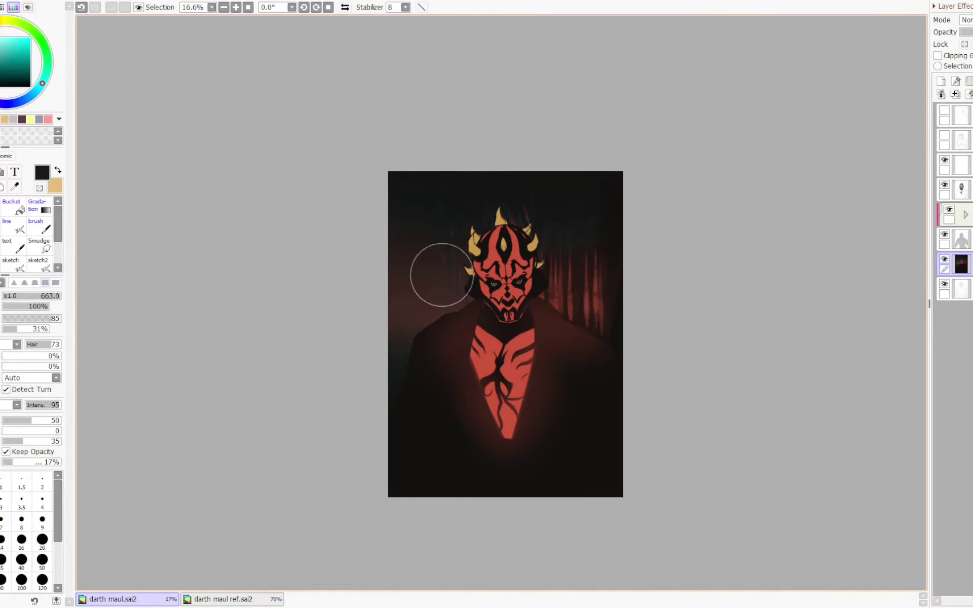
# - Blend the red streaks right of the head into a dim glow using sampled dark red and black tones
pyautogui.keyDown('alt'); pyautogui.click(551, 302); pyautogui.keyUp('alt')
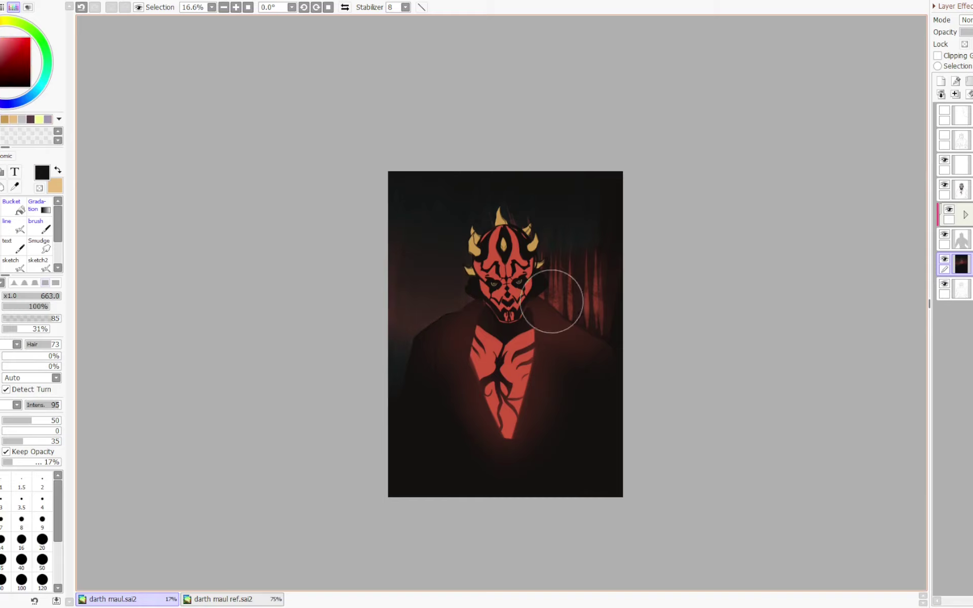
pyautogui.moveTo(552, 301); pyautogui.dragTo(546, 312)
pyautogui.moveTo(512, 199); pyautogui.dragTo(516, 250)
pyautogui.rightClick(589, 299)
pyautogui.moveTo(588, 300); pyautogui.dragTo(587, 260)
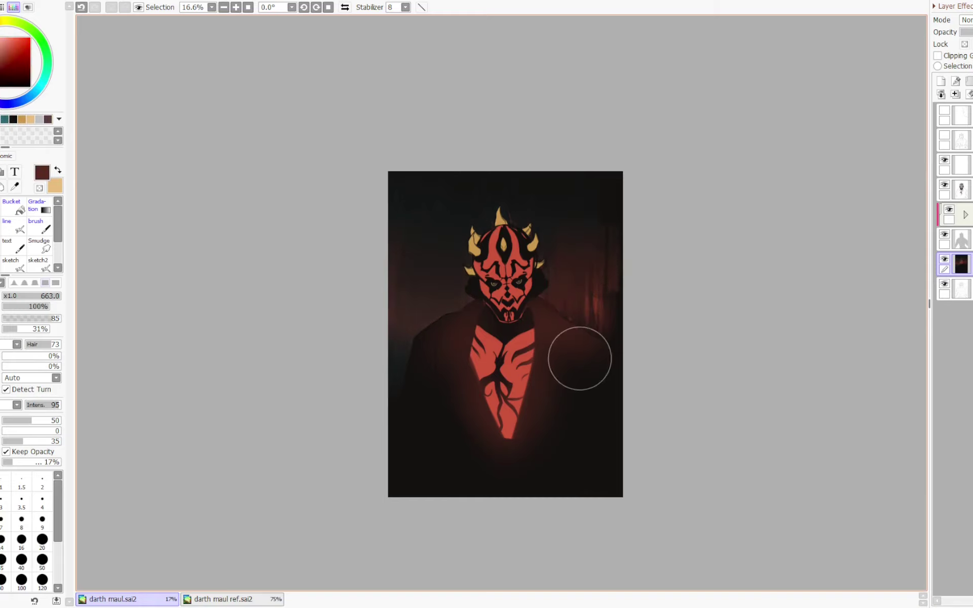
pyautogui.rightClick(560, 193)
pyautogui.moveTo(560, 324)
pyautogui.mouseDown()
pyautogui.moveTo(619, 326)
pyautogui.moveTo(615, 339)
pyautogui.moveTo(576, 280)
pyautogui.mouseUp()
pyautogui.rightClick(616, 335)
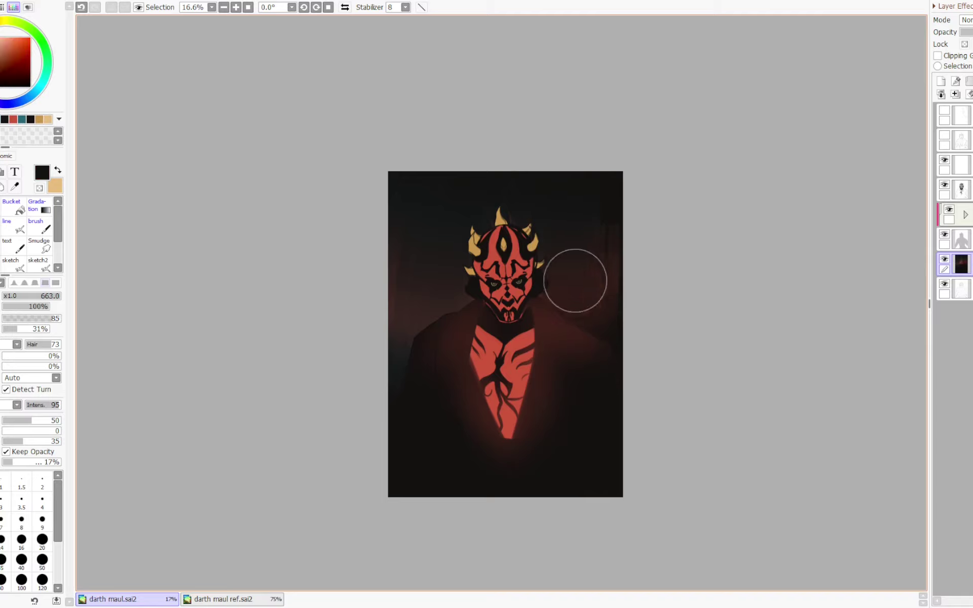
# - Brush the saved teal into the background above the horns and subdue it with sampled black
pyautogui.click(22, 119)
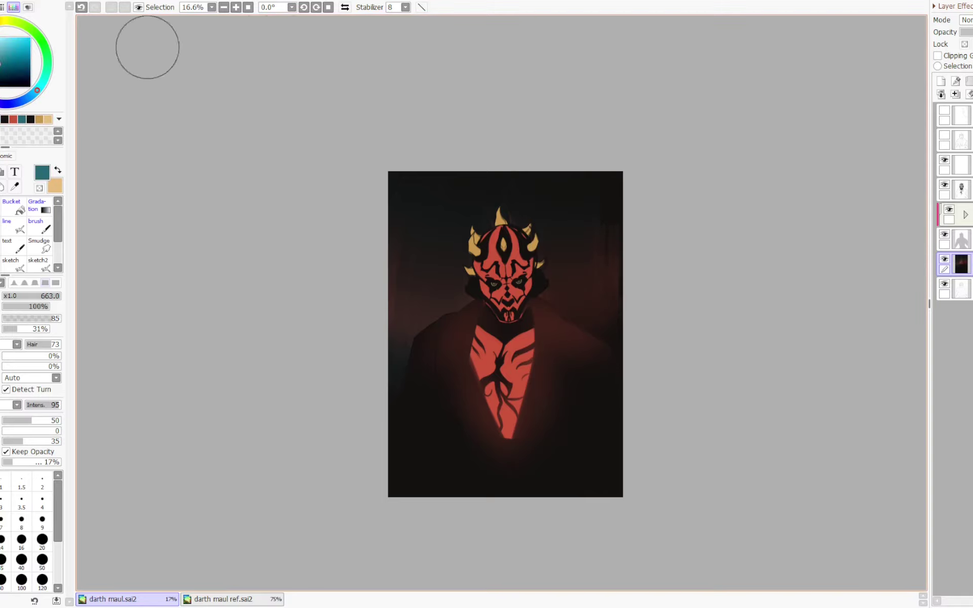
pyautogui.moveTo(486, 189); pyautogui.dragTo(499, 223)
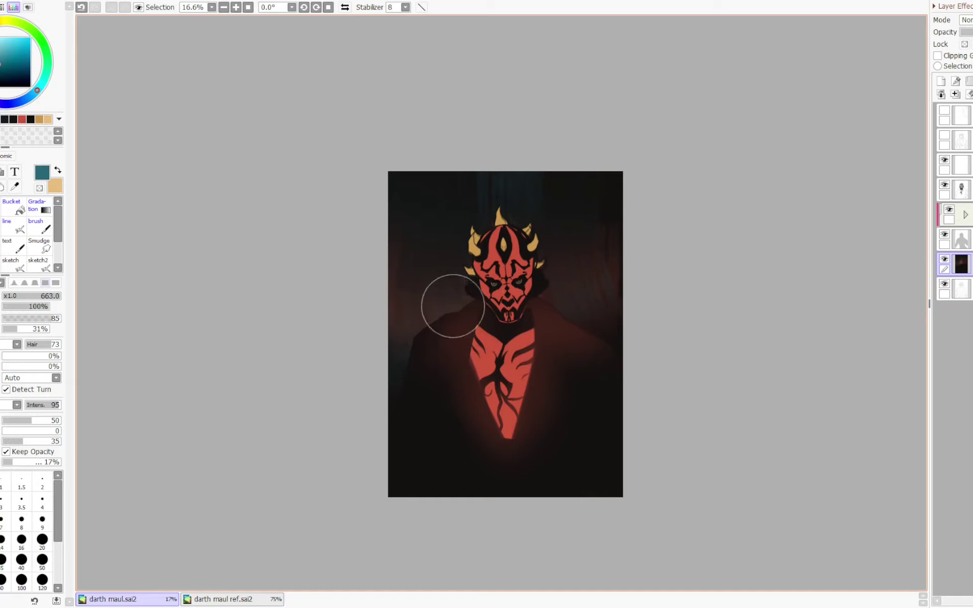
pyautogui.keyDown('alt'); pyautogui.click(460, 390); pyautogui.keyUp('alt')
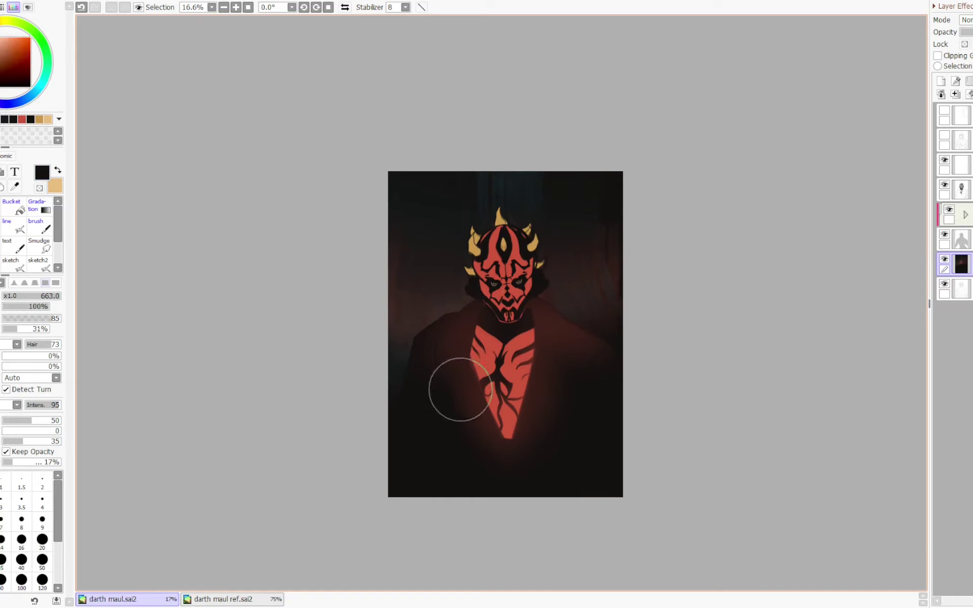
pyautogui.moveTo(360, 232)
pyautogui.mouseDown()
pyautogui.moveTo(392, 320)
pyautogui.moveTo(453, 297)
pyautogui.mouseUp()
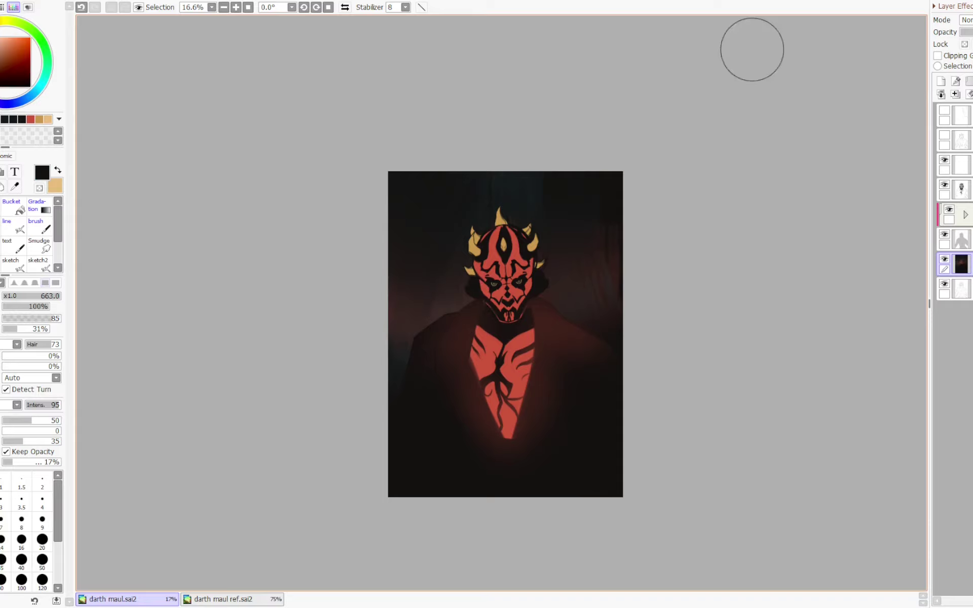
# - Darken the background around the figure with a size 1427 black brush on a new layer and merge it down
pyautogui.click(941, 81)
pyautogui.moveTo(522, 226); pyautogui.dragTo(573, 225)
pyautogui.moveTo(529, 79)
pyautogui.mouseDown()
pyautogui.moveTo(389, 274)
pyautogui.moveTo(412, 464)
pyautogui.moveTo(411, 332)
pyautogui.mouseUp()
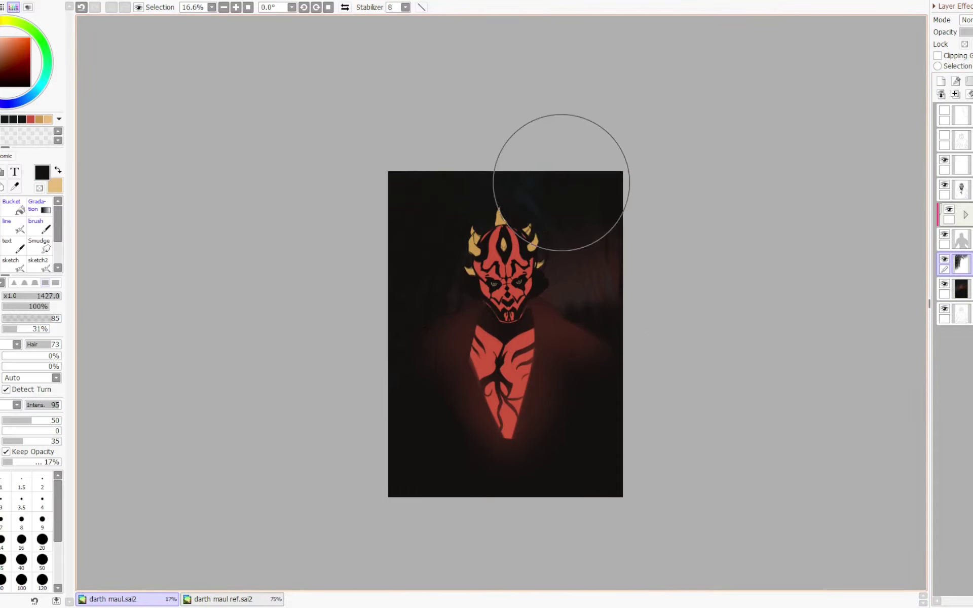
pyautogui.moveTo(561, 182)
pyautogui.mouseDown()
pyautogui.moveTo(489, 147)
pyautogui.moveTo(571, 180)
pyautogui.mouseUp()
pyautogui.click(969, 94)
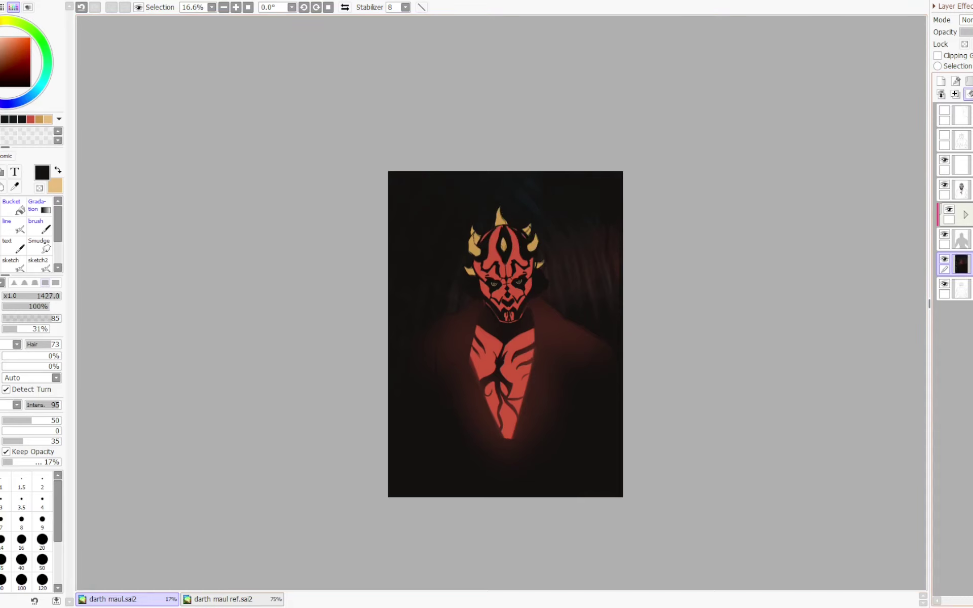
# - Turn on the Clipping Group option for the face tattoo layer
pyautogui.click(964, 190)
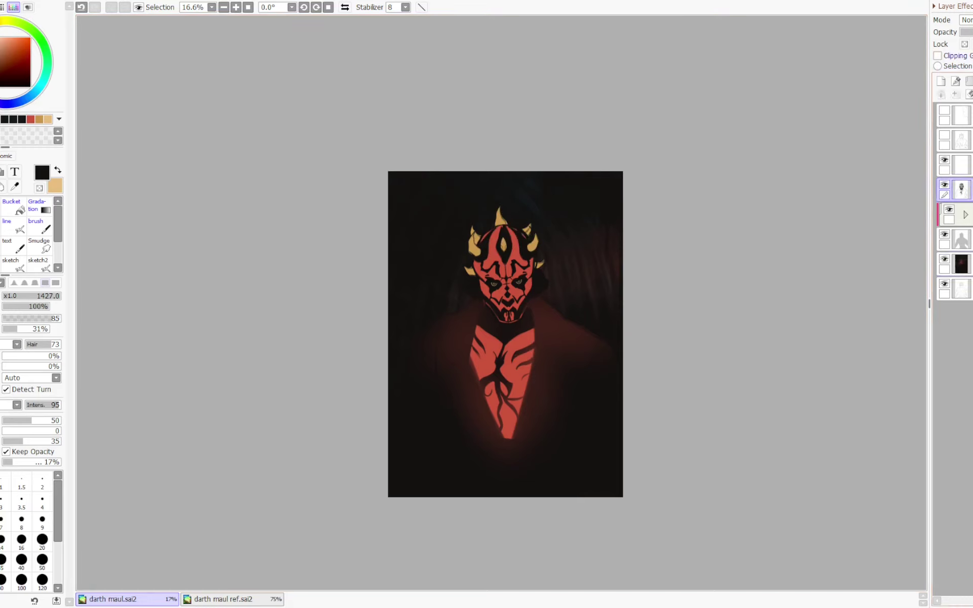
pyautogui.click(938, 55)
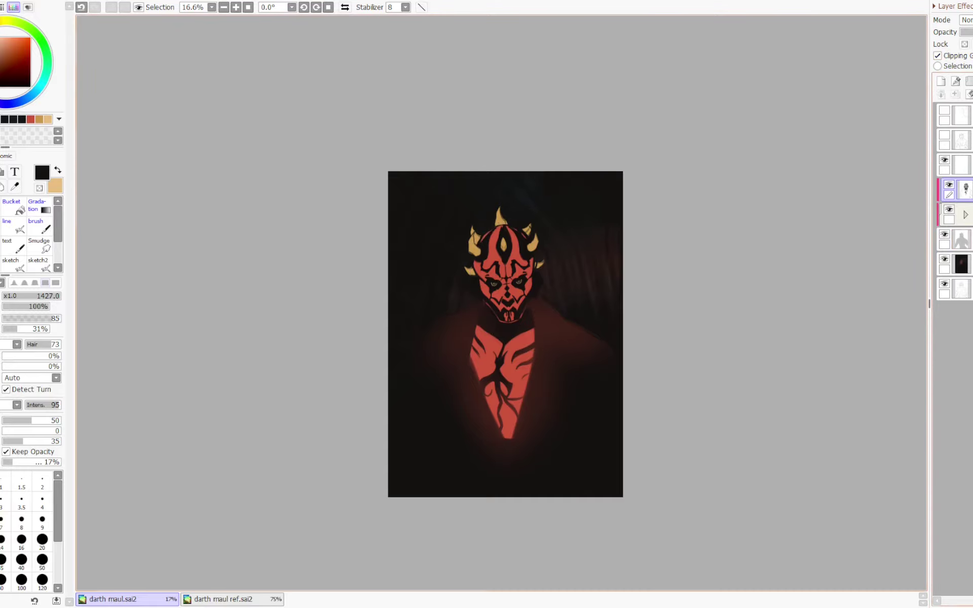
# - Darken the background around the head with large black strokes on a new layer and merge it into the background layer
pyautogui.click(963, 264)
pyautogui.click(941, 81)
pyautogui.moveTo(553, 303)
pyautogui.mouseDown()
pyautogui.moveTo(551, 241)
pyautogui.moveTo(546, 296)
pyautogui.mouseUp()
pyautogui.moveTo(470, 211); pyautogui.dragTo(510, 142)
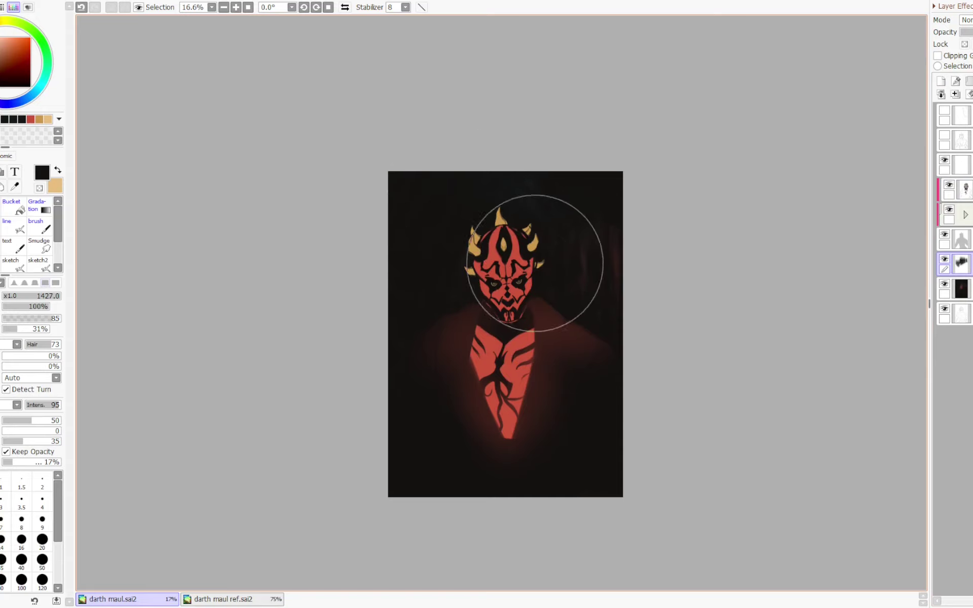
pyautogui.click(955, 94)
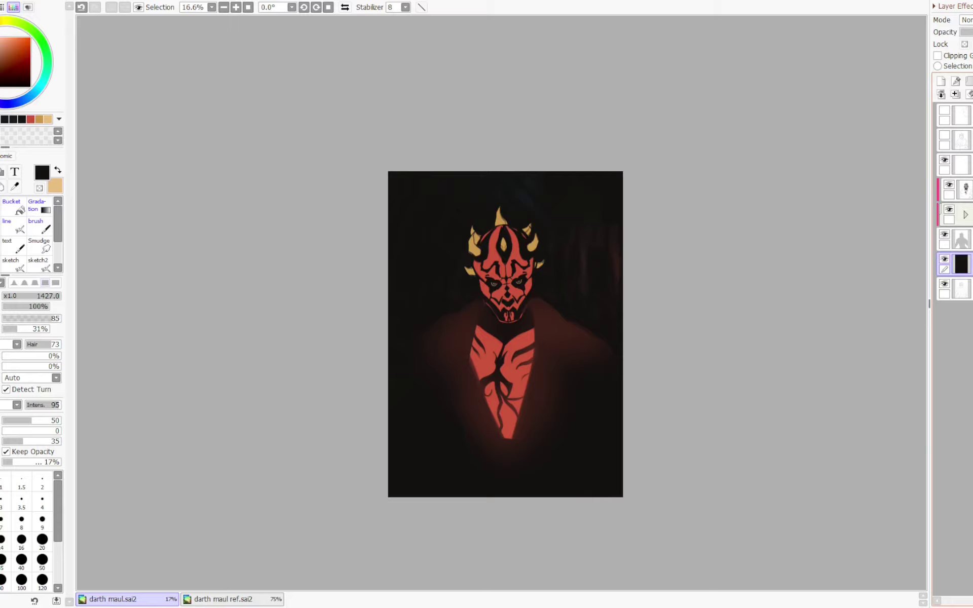
# - Add a new top layer and paint a small salmon ember left of the face with the line brush at size 29
pyautogui.click(961, 116)
pyautogui.click(941, 82)
pyautogui.click(3, 44)
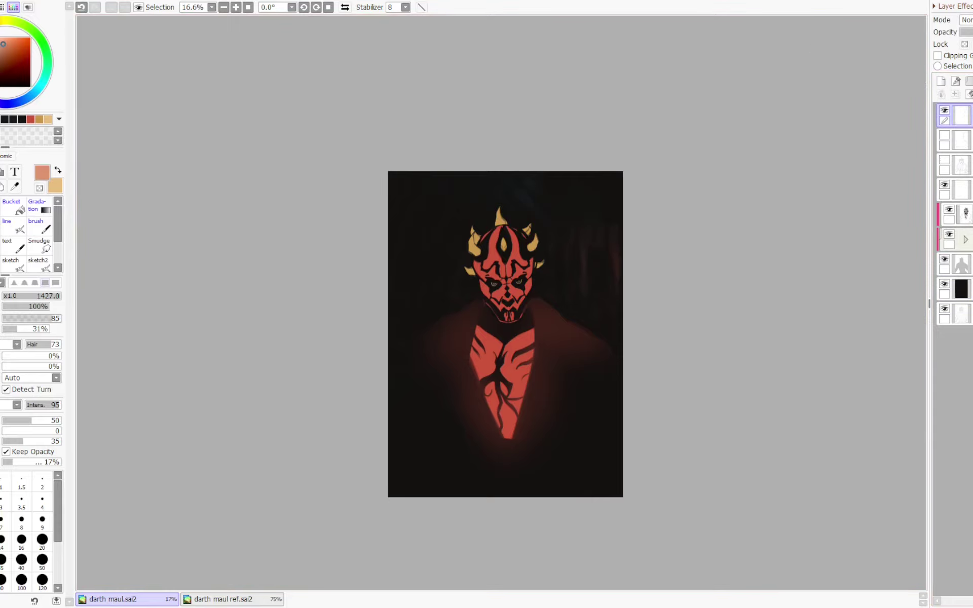
pyautogui.scroll(1, 588, 206)
pyautogui.press('n')
pyautogui.press('[')
pyautogui.press('[')
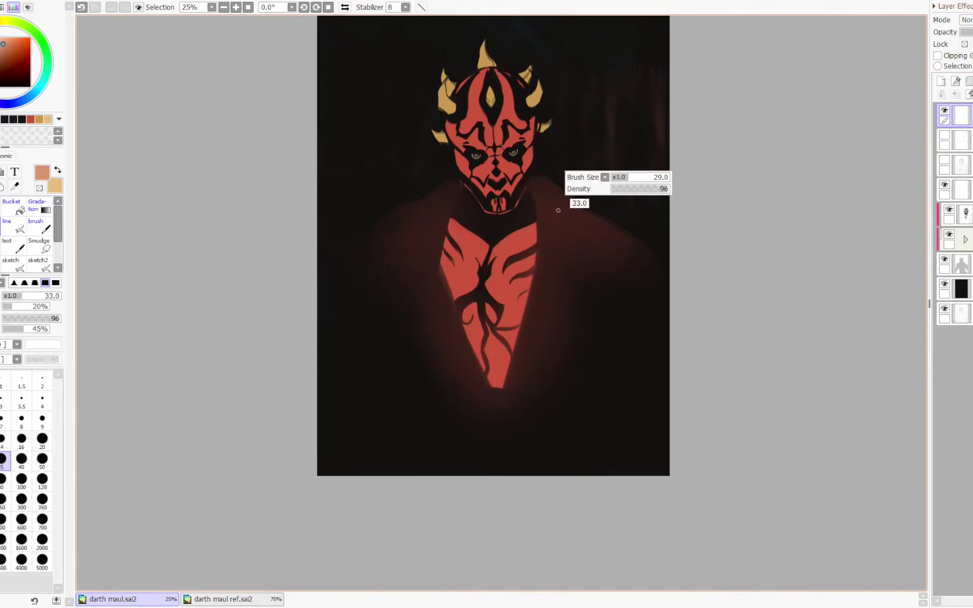
pyautogui.moveTo(374, 137); pyautogui.dragTo(383, 152)
pyautogui.hotkey('ctrl', 'z')
pyautogui.press('c')
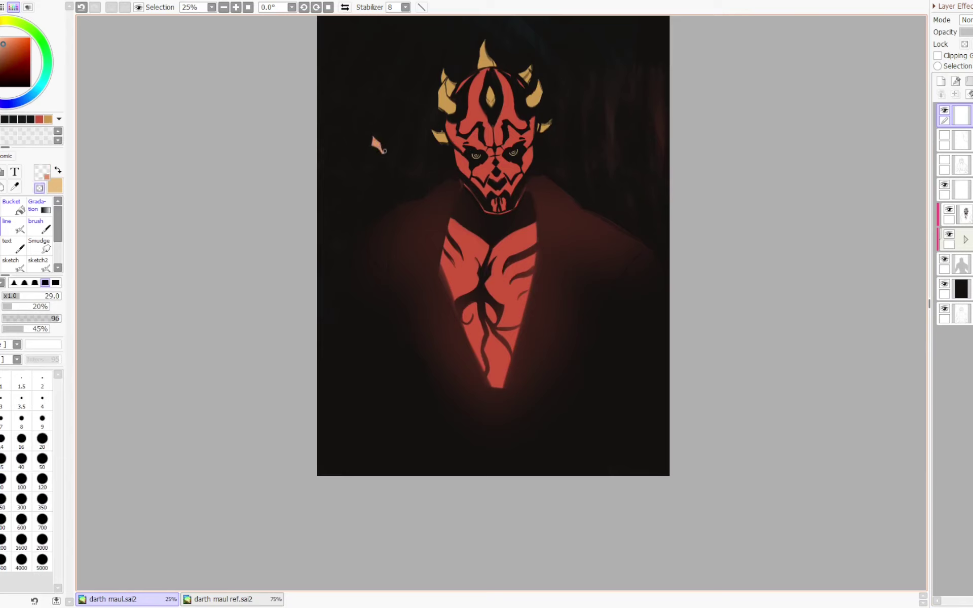
pyautogui.hotkey('ctrl', 'z')
# - Shape the first ember and paint more salmon embers along the figure's left side and beside the chest
pyautogui.moveTo(383, 155); pyautogui.dragTo(375, 151)
pyautogui.keyDown('alt'); pyautogui.click(381, 143); pyautogui.keyUp('alt')
pyautogui.press('c')
pyautogui.press('c')
pyautogui.press('c')
pyautogui.press('c')
pyautogui.hotkey('ctrl', 'z')
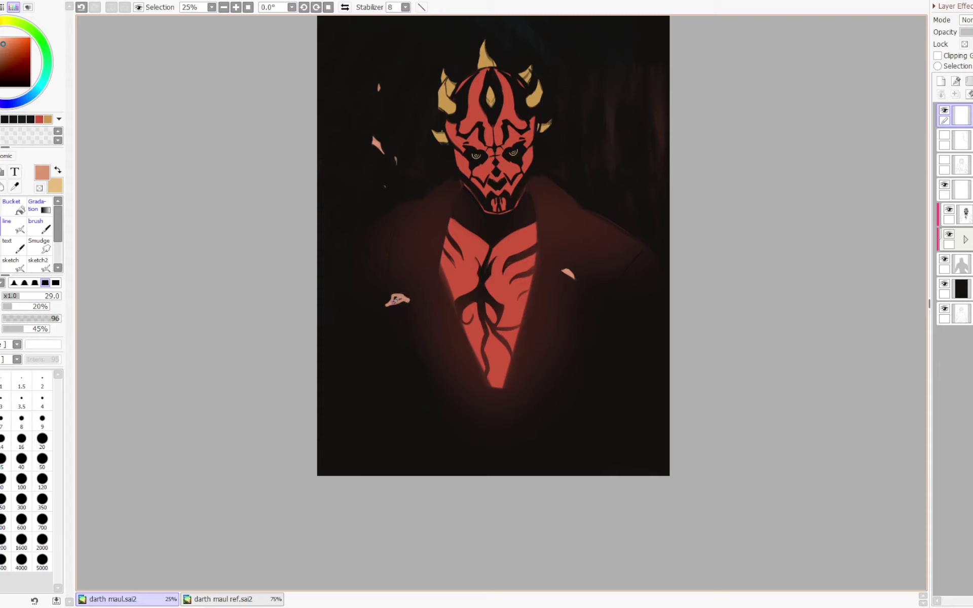
pyautogui.press('-')
pyautogui.press('-')
# - Paint further salmon embers right of the chest, near the lower right arm and at the upper right of the head
pyautogui.moveTo(601, 222); pyautogui.dragTo(505, 172)
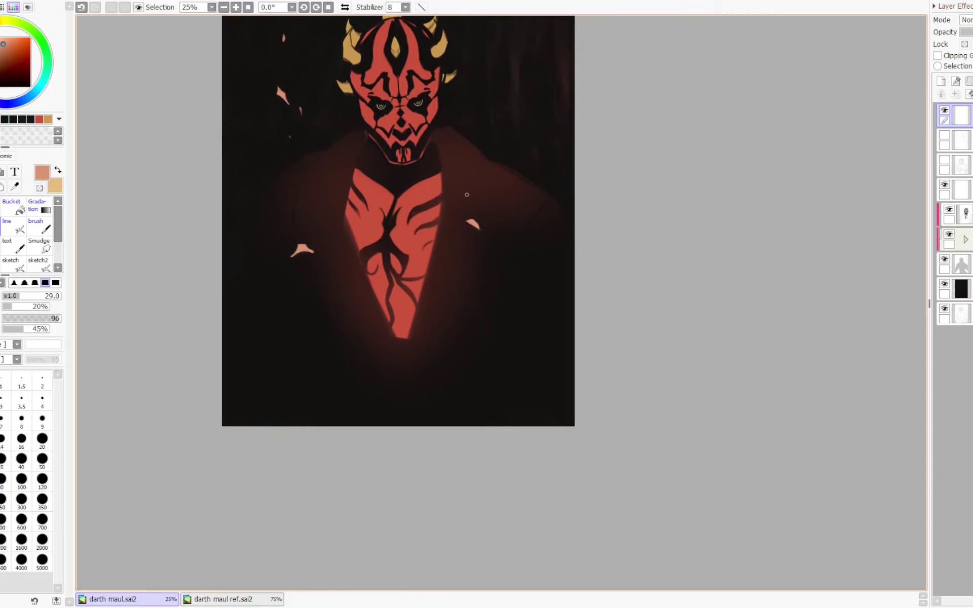
pyautogui.press('-')
pyautogui.press('-')
pyautogui.press('-')
pyautogui.press('-')
pyautogui.press('-')
pyautogui.press('-')
pyautogui.scroll(3, 534, 299)
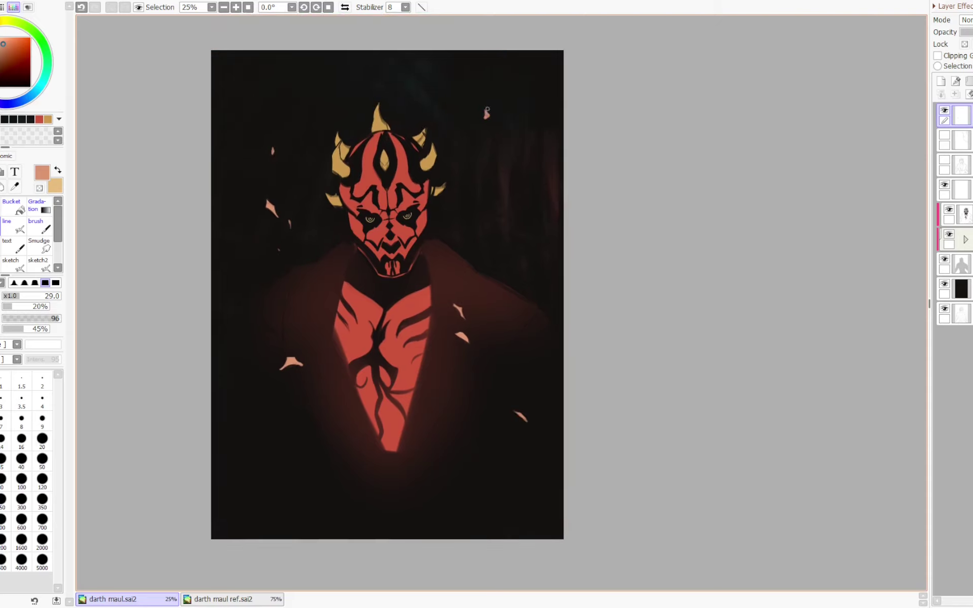
# - Add the remaining small embers right of the head and check the composition in a mirrored view
pyautogui.press('-')
pyautogui.press('-')
pyautogui.press('-')
pyautogui.press('-')
pyautogui.press('pagedown')
pyautogui.press('pagedown')
pyautogui.press('h')
pyautogui.press('pageup')
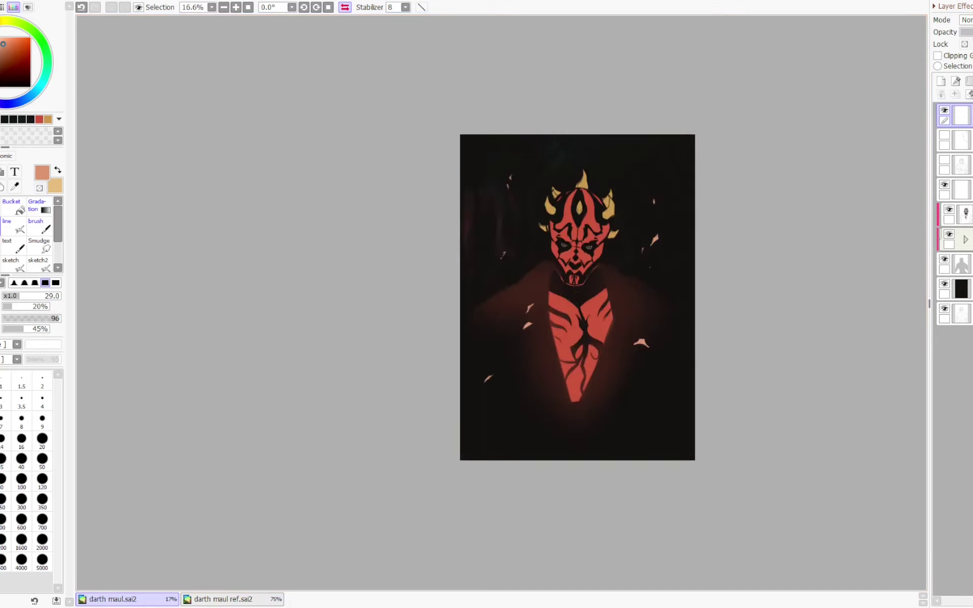
pyautogui.press('h')
# - Add a new layer above the embers in Shine mode and try a size 350 glow dab on the upper-left ember
pyautogui.click(941, 81)
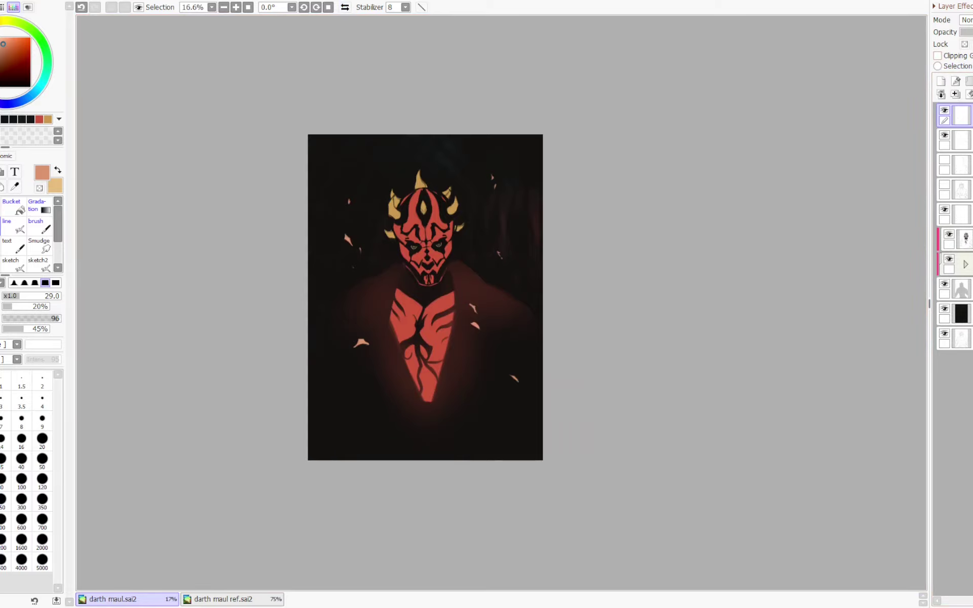
pyautogui.click(941, 81)
pyautogui.moveTo(386, 222); pyautogui.dragTo(412, 210)
pyautogui.click(351, 201)
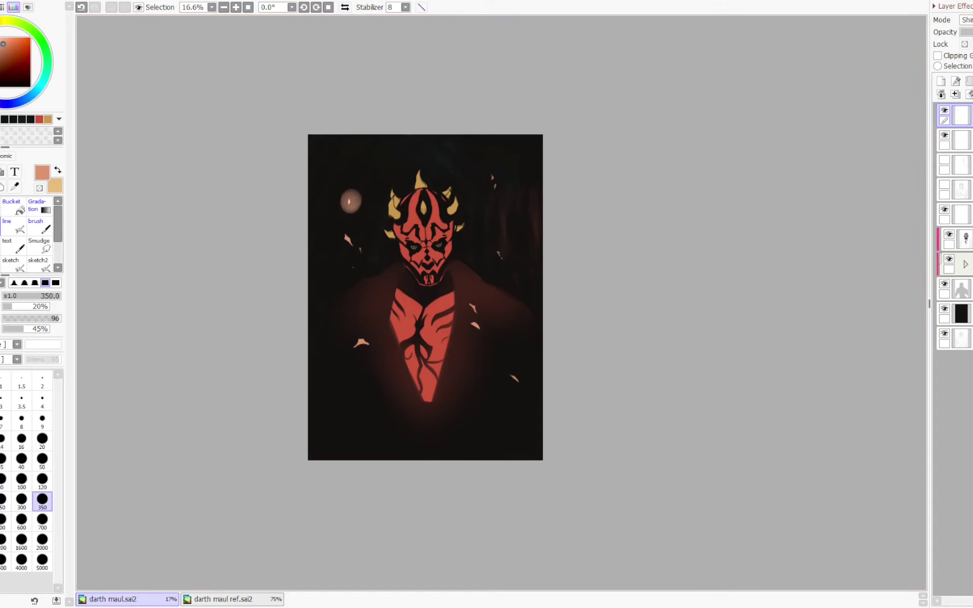
pyautogui.hotkey('ctrl', 'z')
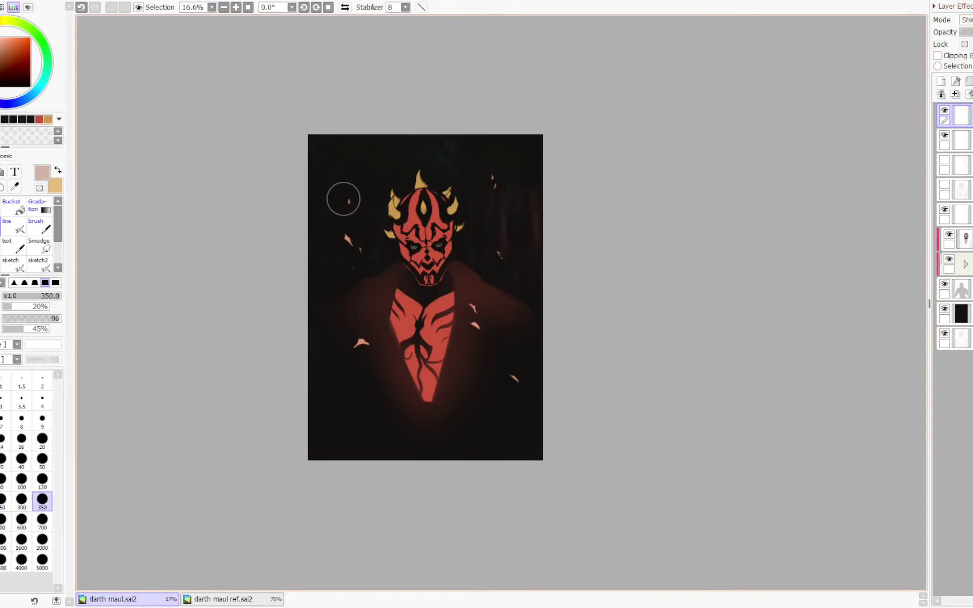
pyautogui.click(349, 201)
pyautogui.hotkey('ctrl', 'z')
pyautogui.click(350, 202)
pyautogui.click(346, 238)
pyautogui.click(361, 252)
pyautogui.press('h')
pyautogui.press('h')
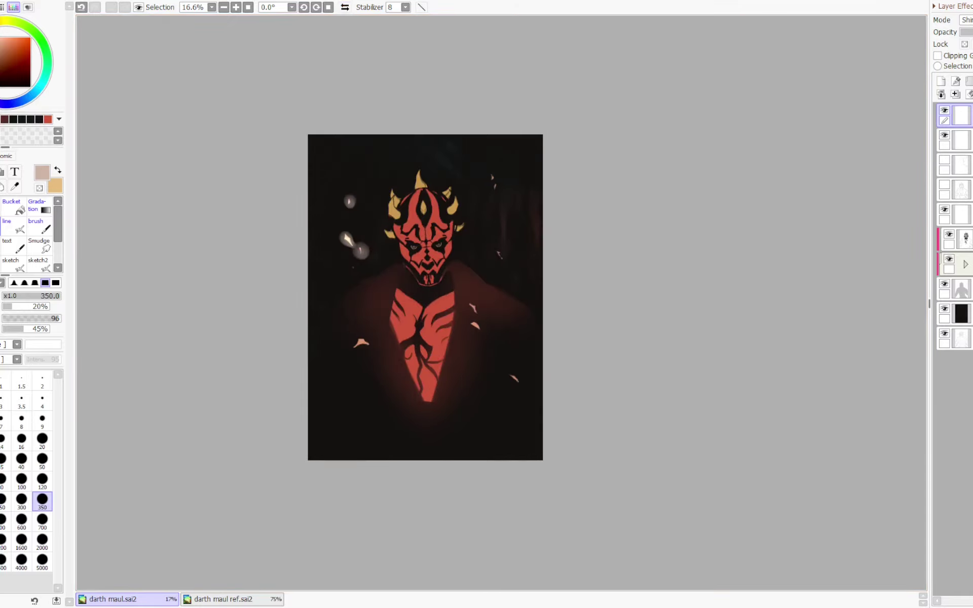
pyautogui.hotkey('ctrl', 'z')
pyautogui.hotkey('ctrl', 'z')
pyautogui.hotkey('ctrl', 'z')
# - Pick a muted reddish brown as the glow colour and lower the line brush's density to 73
pyautogui.click(1, 58)
pyautogui.moveTo(1, 58); pyautogui.dragTo(0, 56)
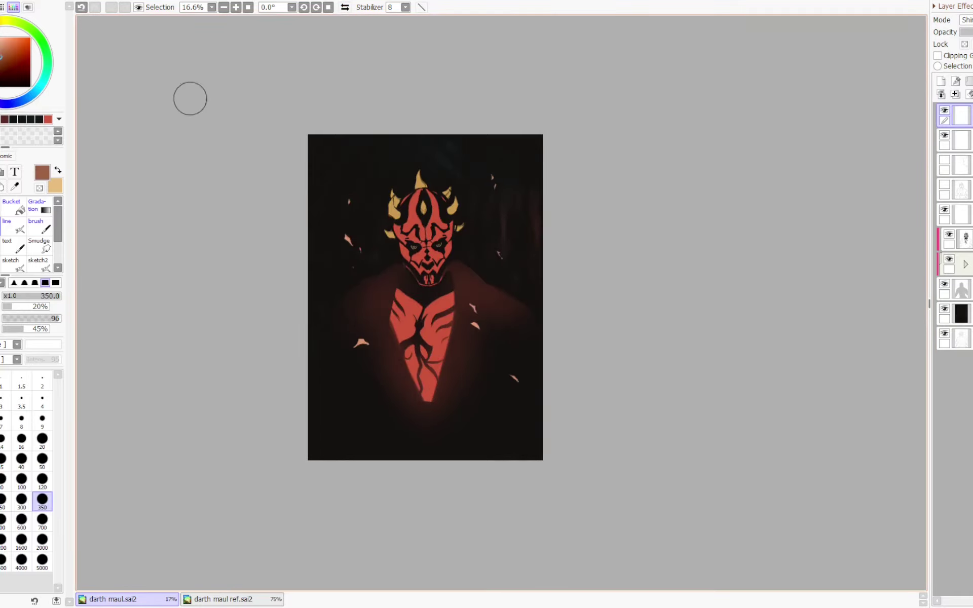
pyautogui.rightClick(414, 161)
pyautogui.click(449, 167)
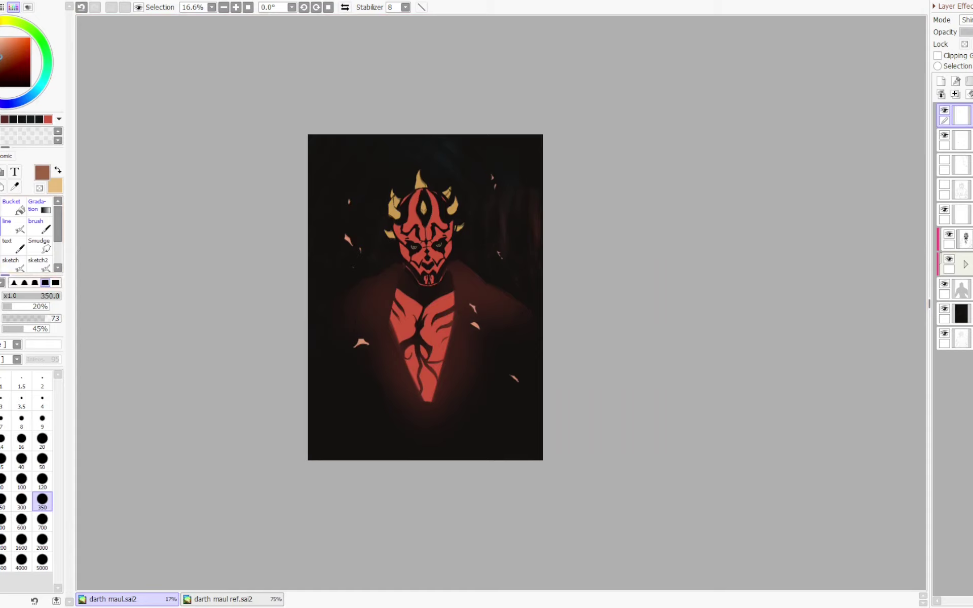
pyautogui.press('b')
pyautogui.moveTo(343, 185); pyautogui.dragTo(349, 200)
pyautogui.moveTo(352, 201); pyautogui.dragTo(354, 202)
pyautogui.hotkey('ctrl', 'z')
pyautogui.hotkey('ctrl', 'z')
# - Paint soft brown glows over the embers left of the figure with the soft brush at size 117 and density 70
pyautogui.moveTo(423, 189); pyautogui.dragTo(423, 165)
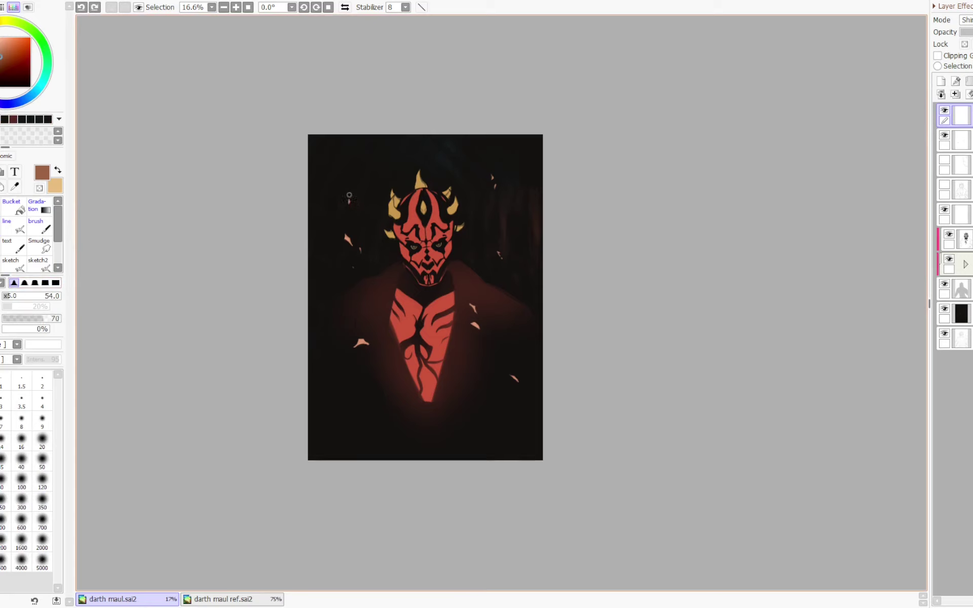
pyautogui.click(349, 202)
pyautogui.hotkey('ctrl', 'z')
pyautogui.moveTo(351, 348)
pyautogui.mouseDown()
pyautogui.moveTo(372, 347)
pyautogui.moveTo(357, 344)
pyautogui.mouseUp()
pyautogui.hotkey('ctrl', 'z')
pyautogui.press('-')
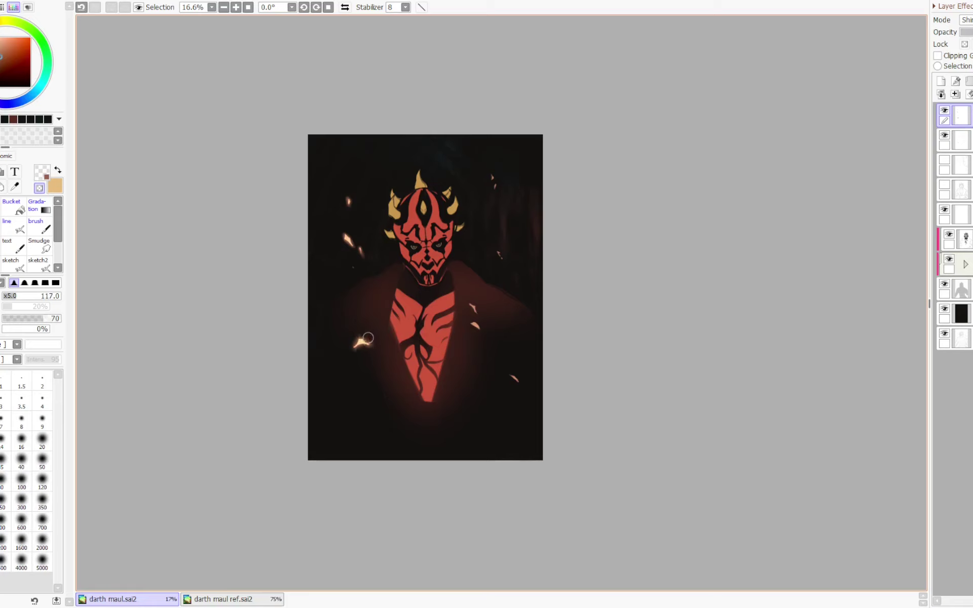
pyautogui.press('-')
# - Paint and trim matching soft glows on the embers right of the head, chest and lower arm
pyautogui.moveTo(490, 175); pyautogui.dragTo(494, 184)
pyautogui.moveTo(502, 258); pyautogui.dragTo(497, 246)
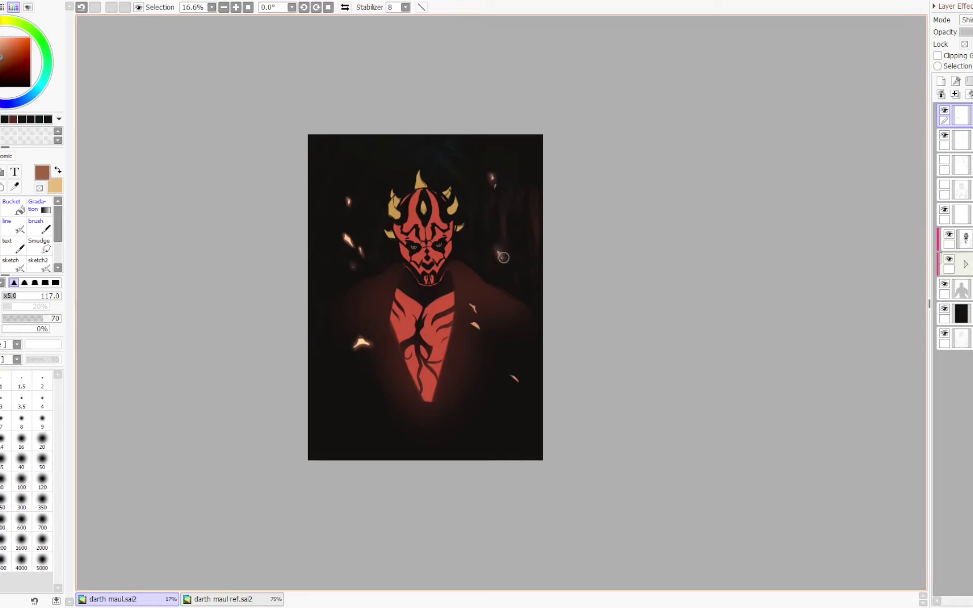
pyautogui.press('-')
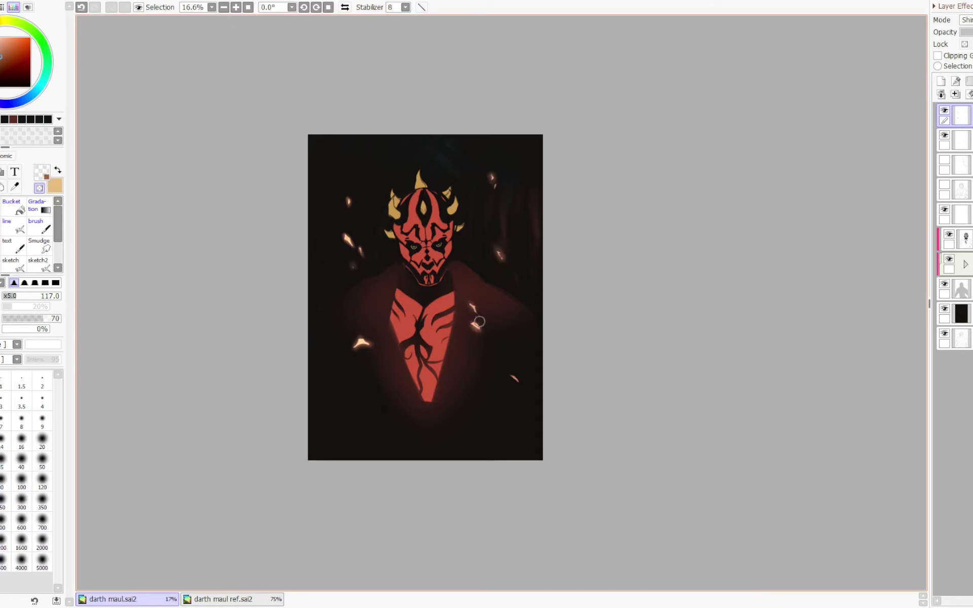
pyautogui.press('-')
pyautogui.press('-')
pyautogui.press('-')
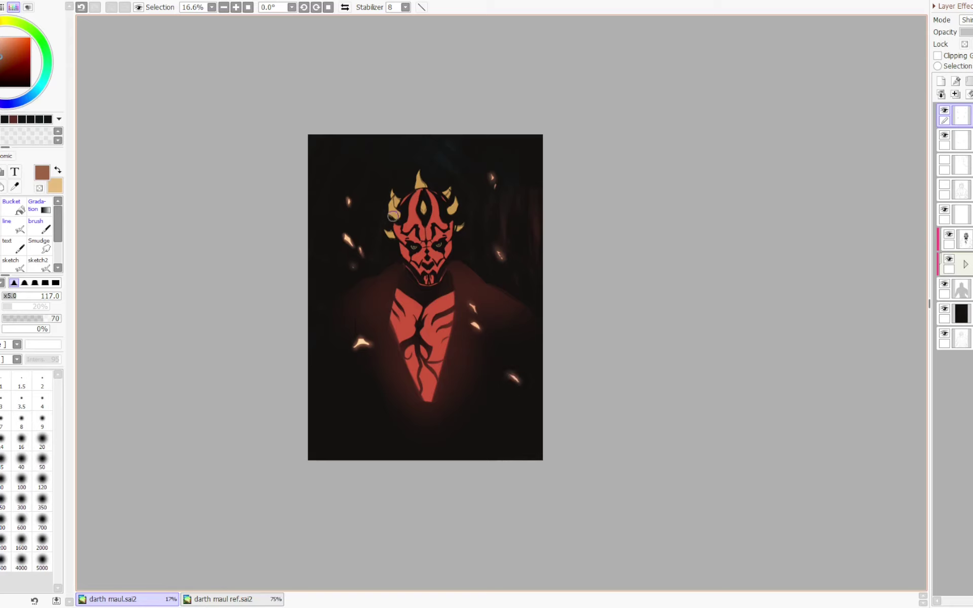
pyautogui.press('-')
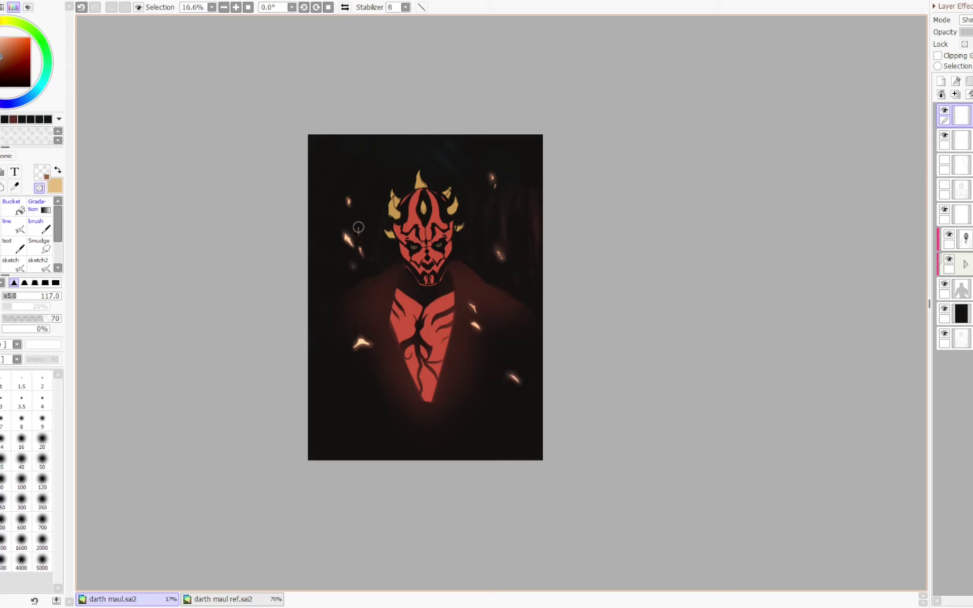
pyautogui.press('-')
pyautogui.hotkey('ctrl', 'z')
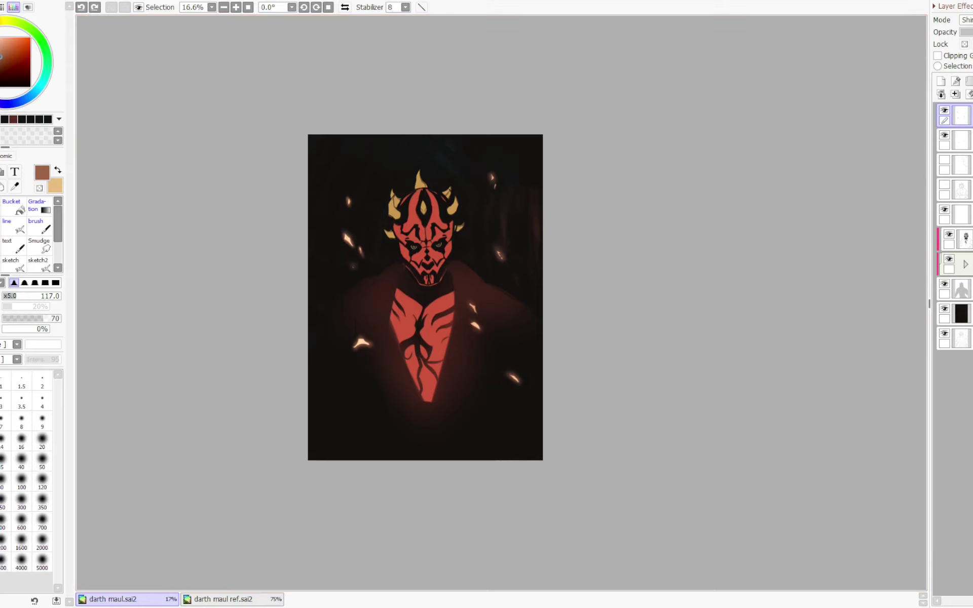
# - Add a new layer directly above the dark background and ready an orange-brown brush at size 1632
pyautogui.press('pagedown')
pyautogui.press('h')
pyautogui.press('h')
pyautogui.hotkey('ctrl', '+')
pyautogui.click(962, 314)
pyautogui.press('pagedown')
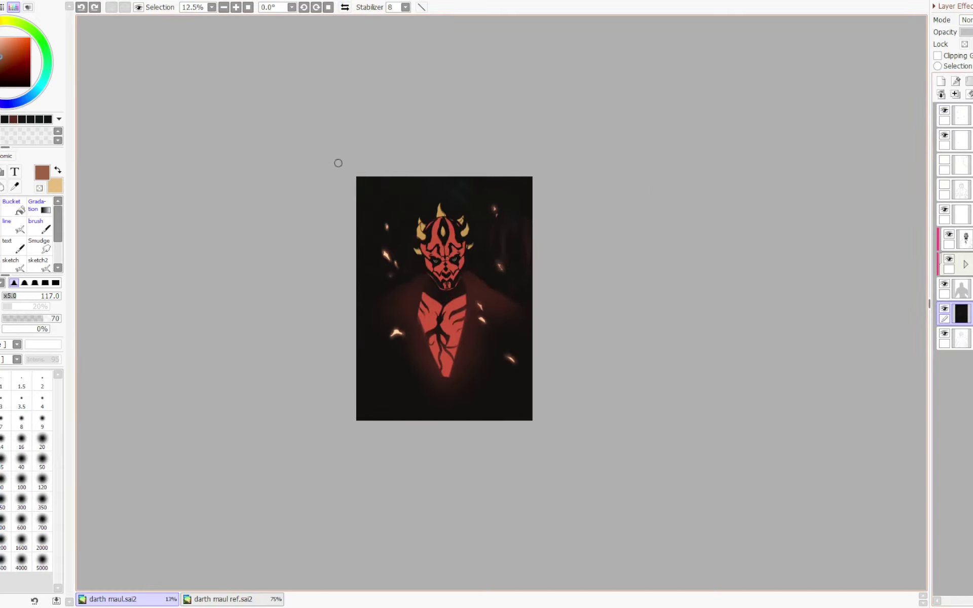
pyautogui.press('b')
pyautogui.click(1, 245)
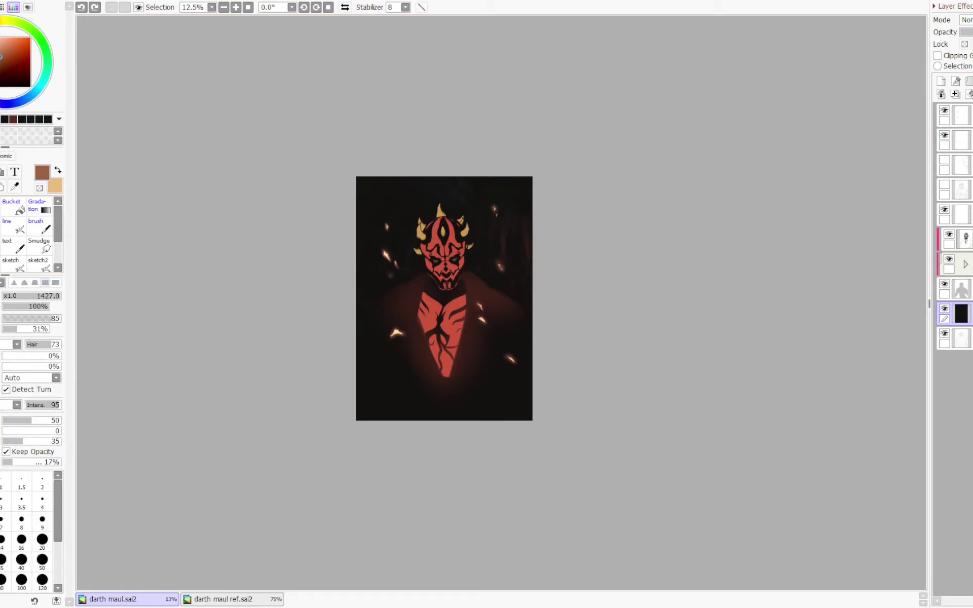
pyautogui.moveTo(495, 282); pyautogui.dragTo(507, 282)
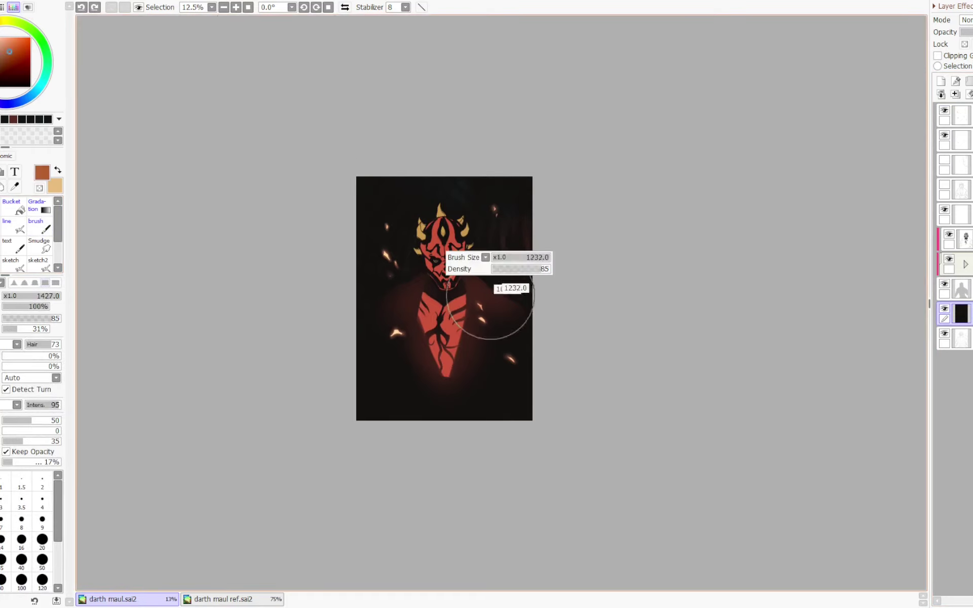
pyautogui.moveTo(405, 247); pyautogui.dragTo(421, 263)
pyautogui.click(942, 81)
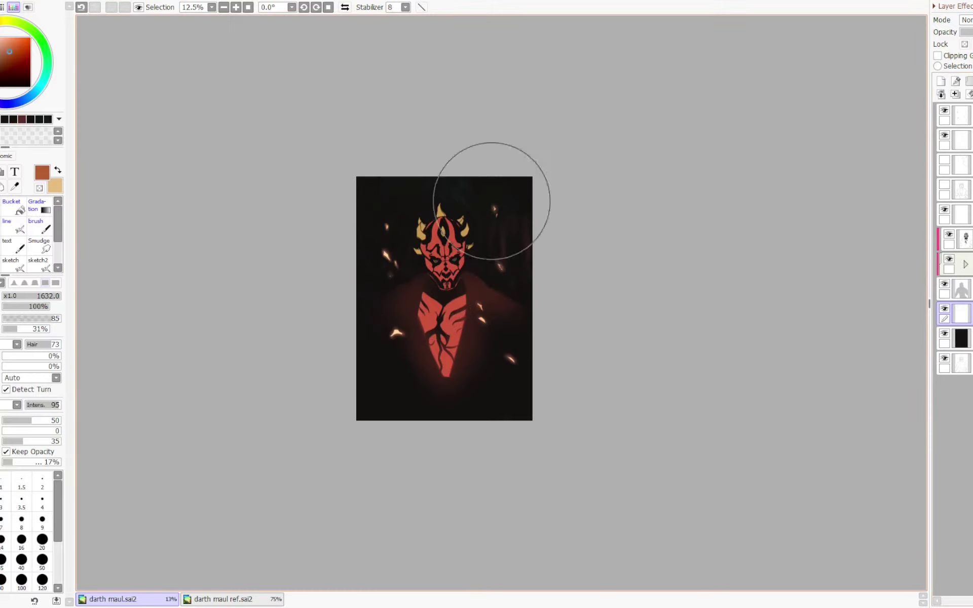
# - Brush faint orange-brown vertical streaks into the background on both sides of the head
pyautogui.moveTo(421, 302)
pyautogui.mouseDown()
pyautogui.moveTo(417, 260)
pyautogui.moveTo(424, 282)
pyautogui.mouseUp()
pyautogui.press('-')
pyautogui.moveTo(405, 203)
pyautogui.mouseDown()
pyautogui.moveTo(387, 289)
pyautogui.moveTo(375, 301)
pyautogui.moveTo(381, 250)
pyautogui.moveTo(472, 193)
pyautogui.moveTo(479, 230)
pyautogui.moveTo(467, 239)
pyautogui.moveTo(409, 176)
pyautogui.moveTo(391, 204)
pyautogui.moveTo(403, 217)
pyautogui.moveTo(487, 208)
pyautogui.moveTo(473, 223)
pyautogui.moveTo(497, 254)
pyautogui.mouseUp()
pyautogui.moveTo(501, 164); pyautogui.dragTo(502, 280)
pyautogui.press('-')
# - Subdue the brown streaks with black strokes on another new layer and merge both layers down into the background
pyautogui.press('x')
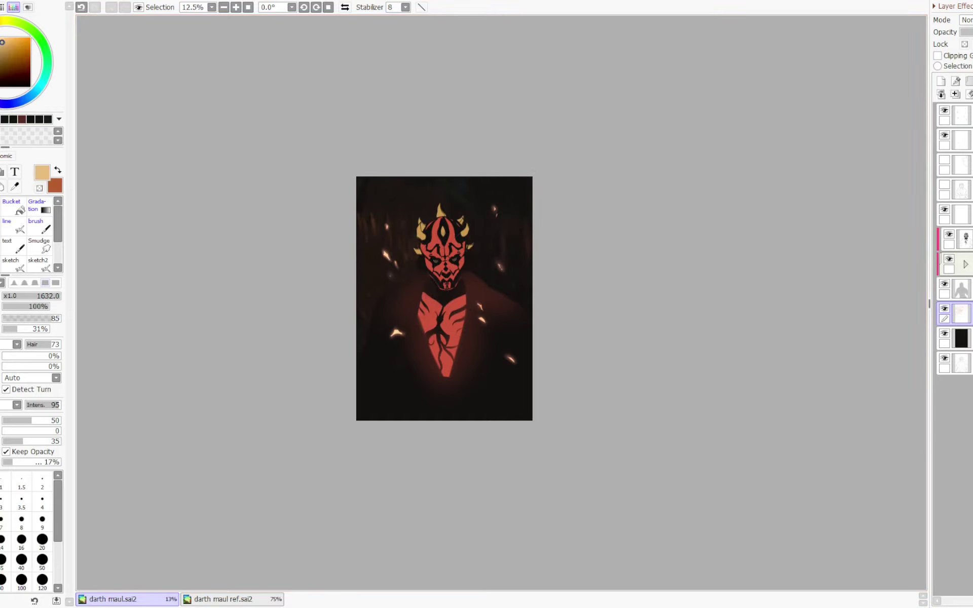
pyautogui.click(47, 119)
pyautogui.rightClick(523, 364)
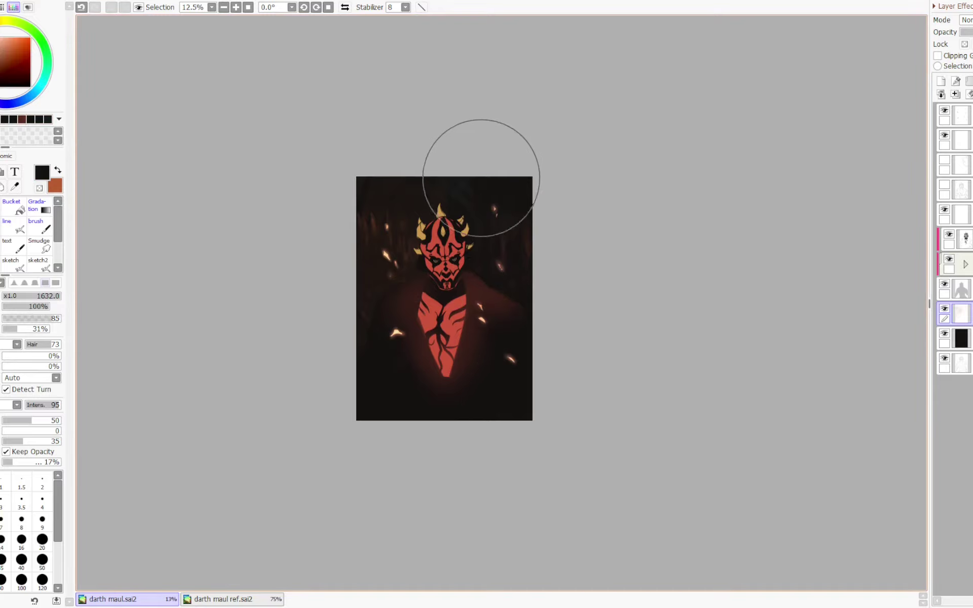
pyautogui.click(956, 81)
pyautogui.moveTo(461, 203)
pyautogui.mouseDown()
pyautogui.moveTo(468, 292)
pyautogui.moveTo(444, 218)
pyautogui.moveTo(420, 229)
pyautogui.mouseUp()
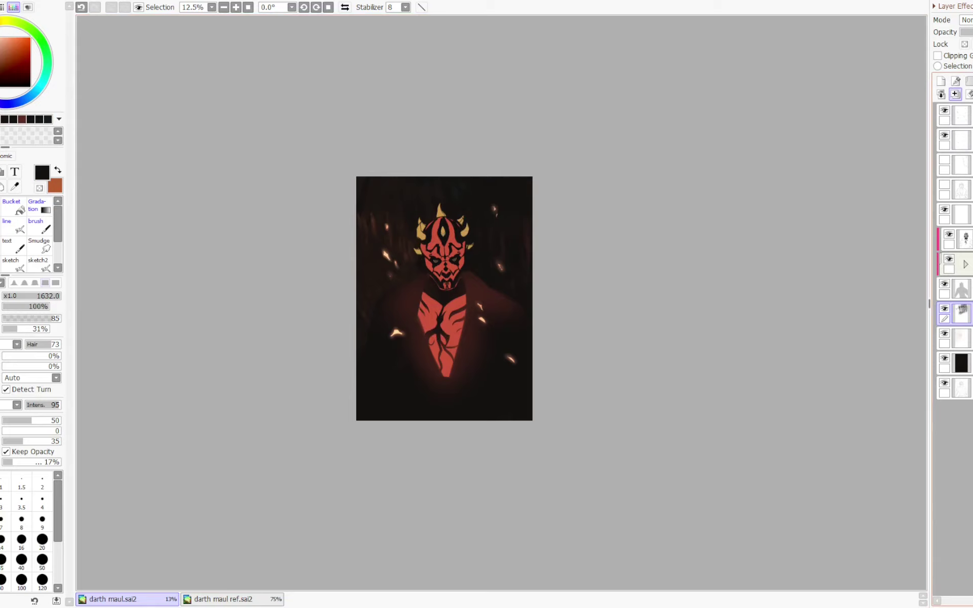
pyautogui.hotkey('ctrl', 'e')
pyautogui.hotkey('ctrl', 'e')
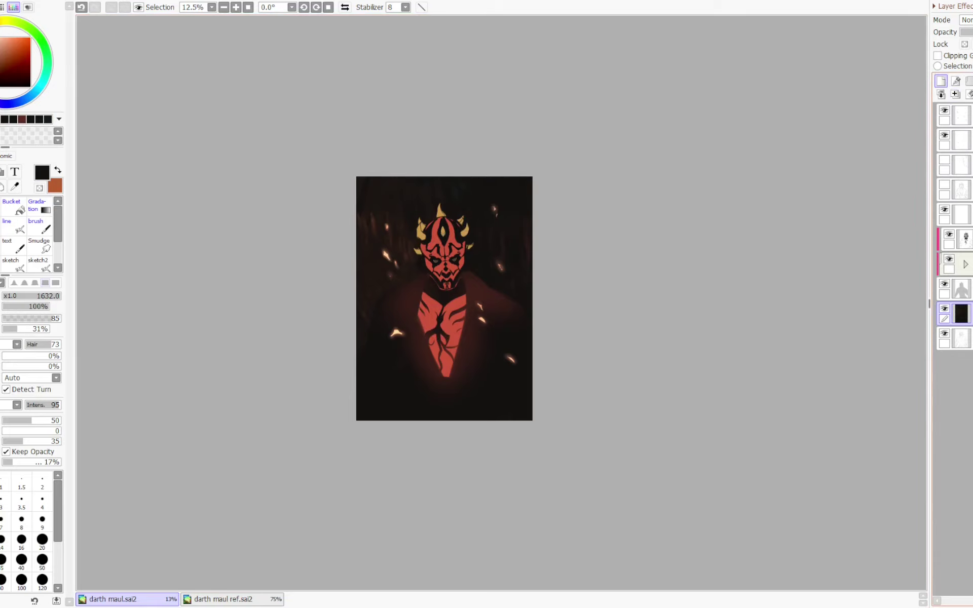
# - Add a new layer above the background and brush more orange-brown streaks behind the horns and head
pyautogui.click(941, 81)
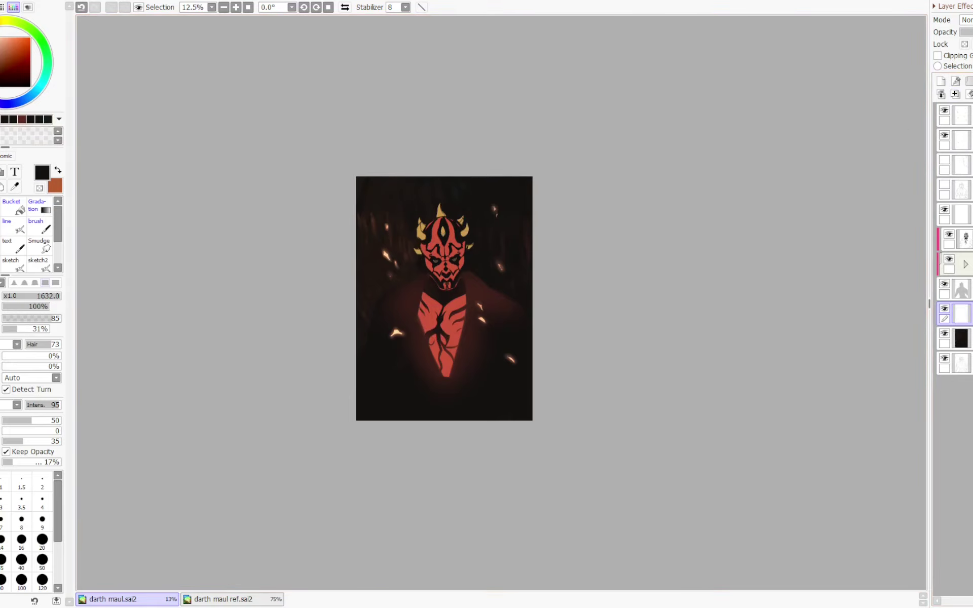
pyautogui.press('x')
pyautogui.moveTo(468, 152); pyautogui.dragTo(488, 239)
pyautogui.press('-')
pyautogui.moveTo(420, 157); pyautogui.dragTo(452, 228)
pyautogui.press('c')
# - Select the figure's base layer and toggle the visibility of the tattoo and figure layers to examine the silhouette against the background
pyautogui.click(961, 290)
pyautogui.press('pageup')
pyautogui.press('pageup')
pyautogui.press('pageup')
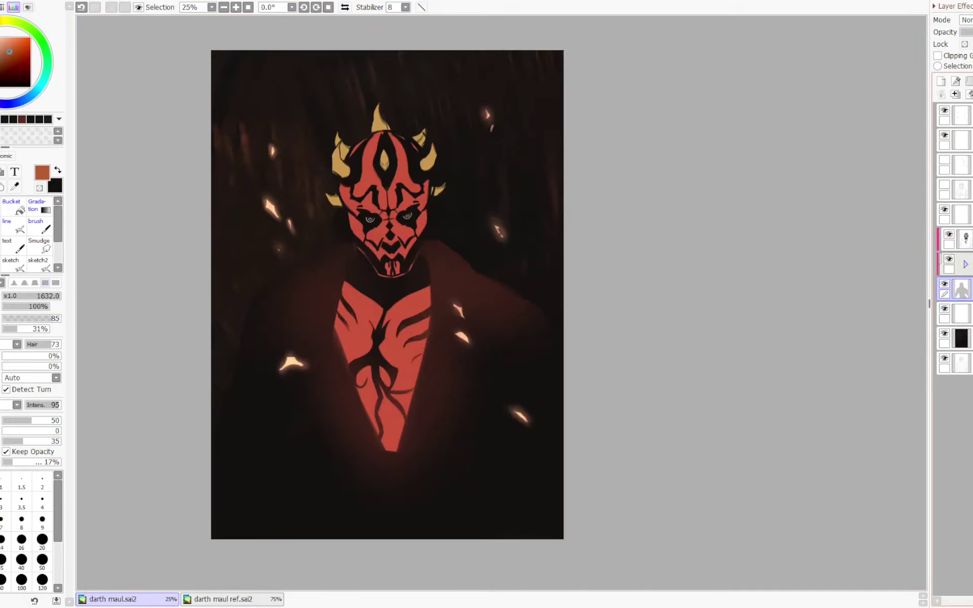
pyautogui.click(949, 235)
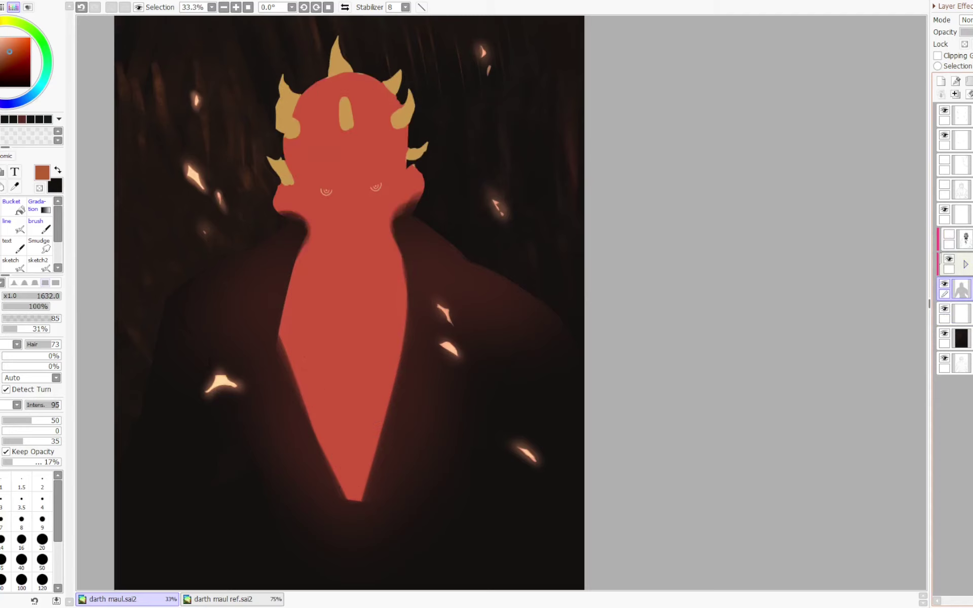
pyautogui.click(949, 235)
pyautogui.click(944, 285)
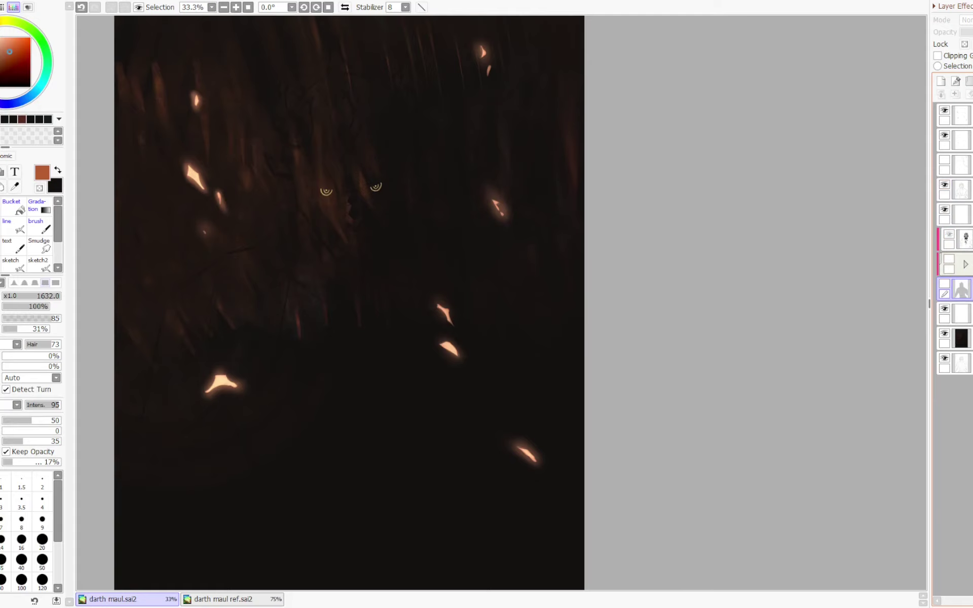
pyautogui.click(944, 284)
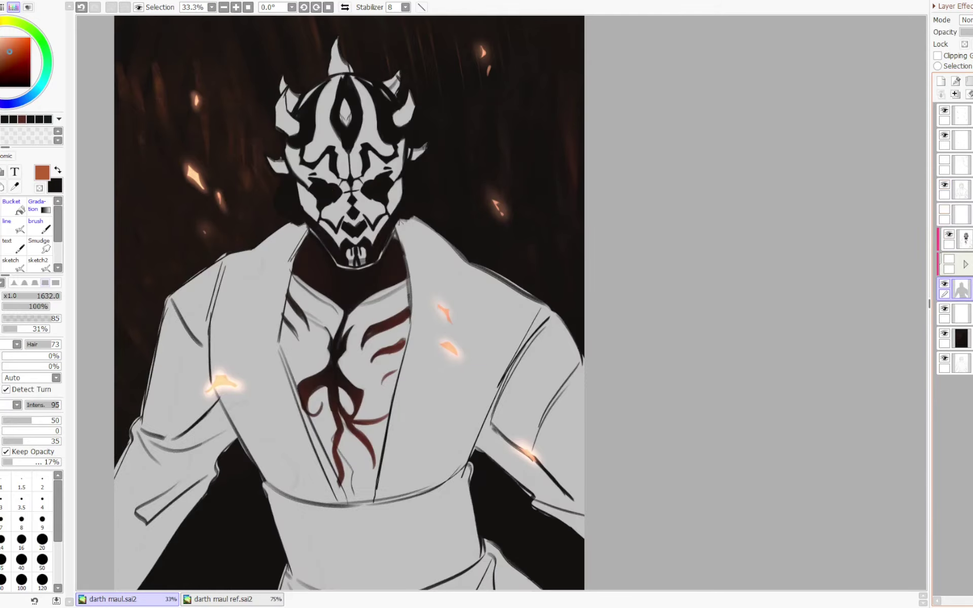
# - Show the figure's colour group again, hide the line-art layer, and check the whole painting mirrored
pyautogui.click(944, 283)
pyautogui.click(944, 284)
pyautogui.click(950, 259)
pyautogui.press('e')
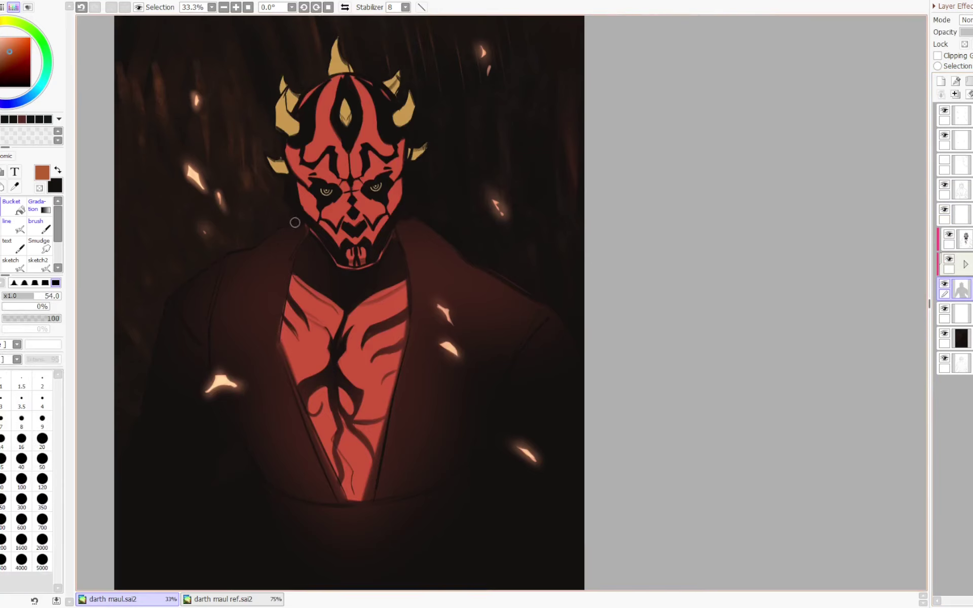
pyautogui.hotkey('ctrl', 'z')
pyautogui.click(944, 185)
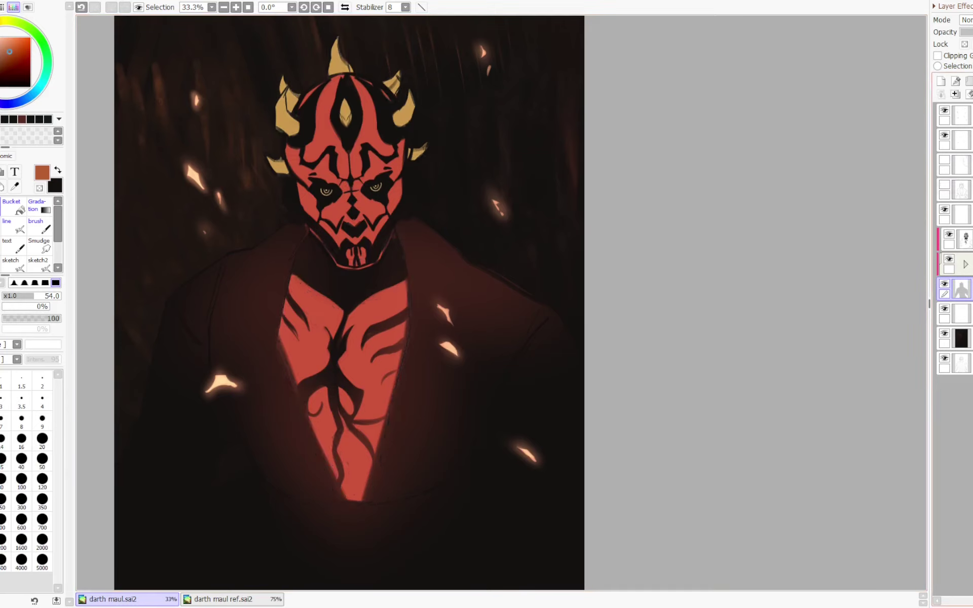
pyautogui.click(944, 185)
pyautogui.click(944, 185)
pyautogui.press('pagedown')
pyautogui.press('pagedown')
pyautogui.press('h')
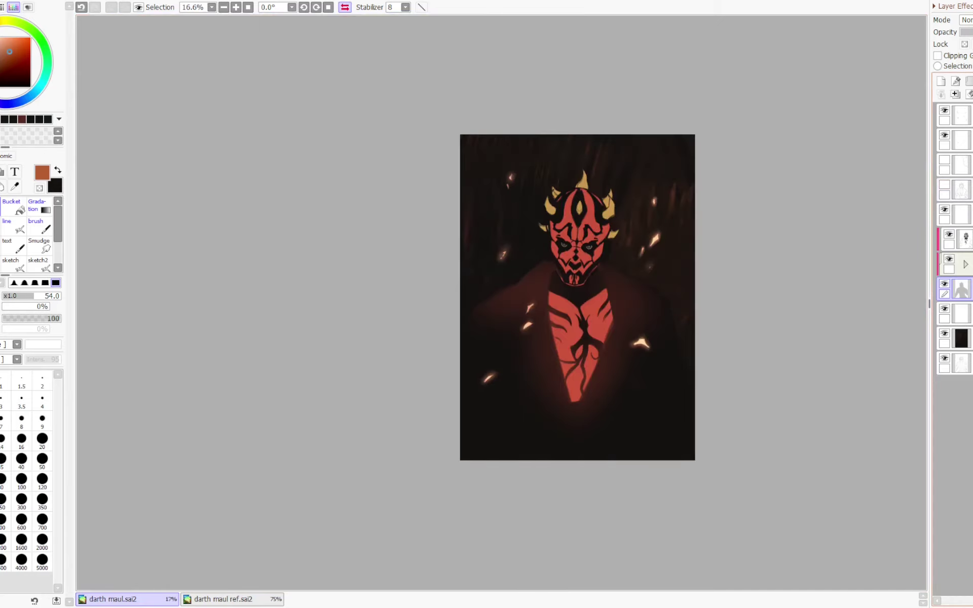
pyautogui.press('h')
# - Lock the opacity of the red skin layer and brush teal and light cyan tints over the chest and face
pyautogui.click(965, 264)
pyautogui.click(967, 339)
pyautogui.click(965, 44)
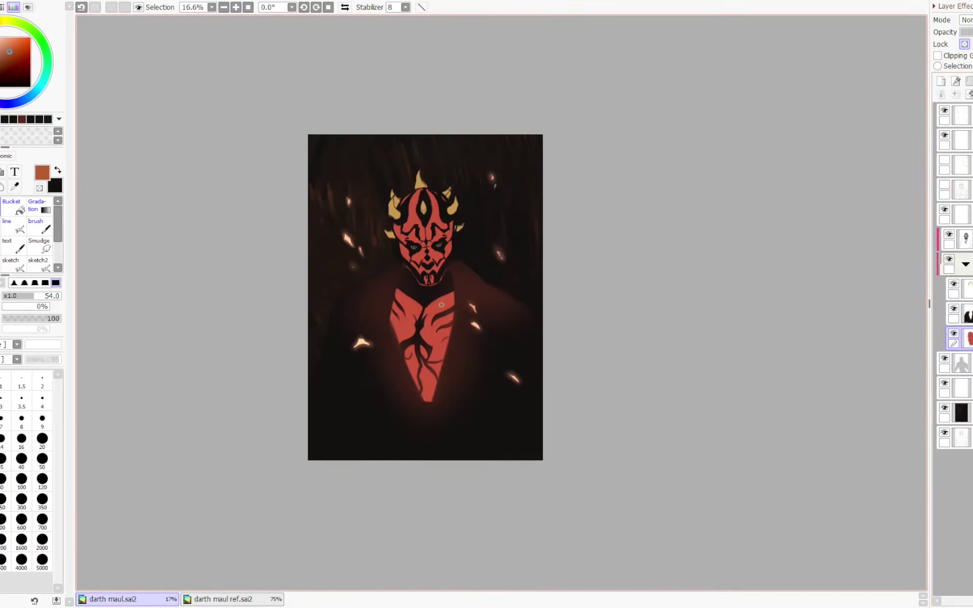
pyautogui.keyDown('alt'); pyautogui.click(441, 304); pyautogui.keyUp('alt')
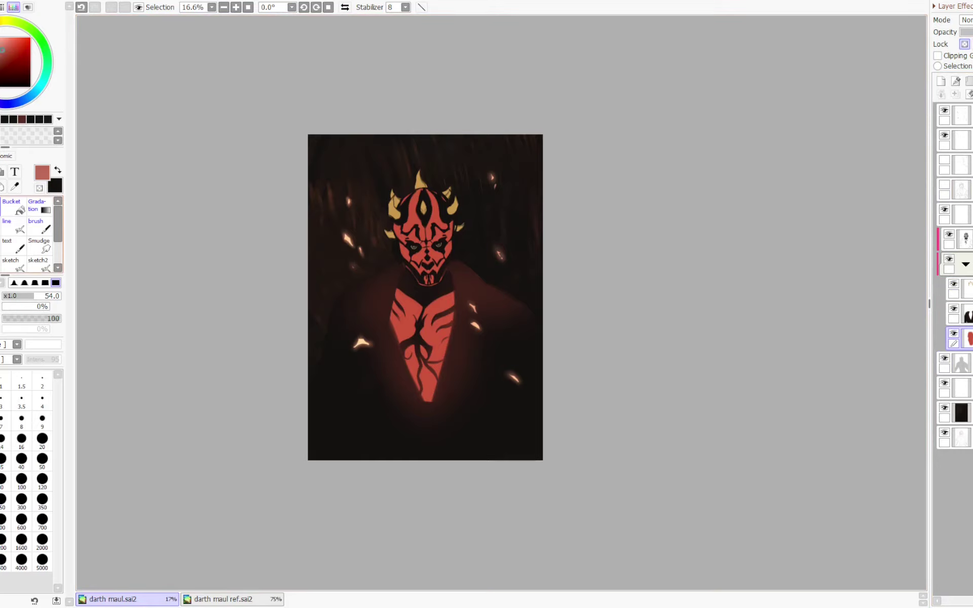
pyautogui.click(1, 228)
pyautogui.click(1, 119)
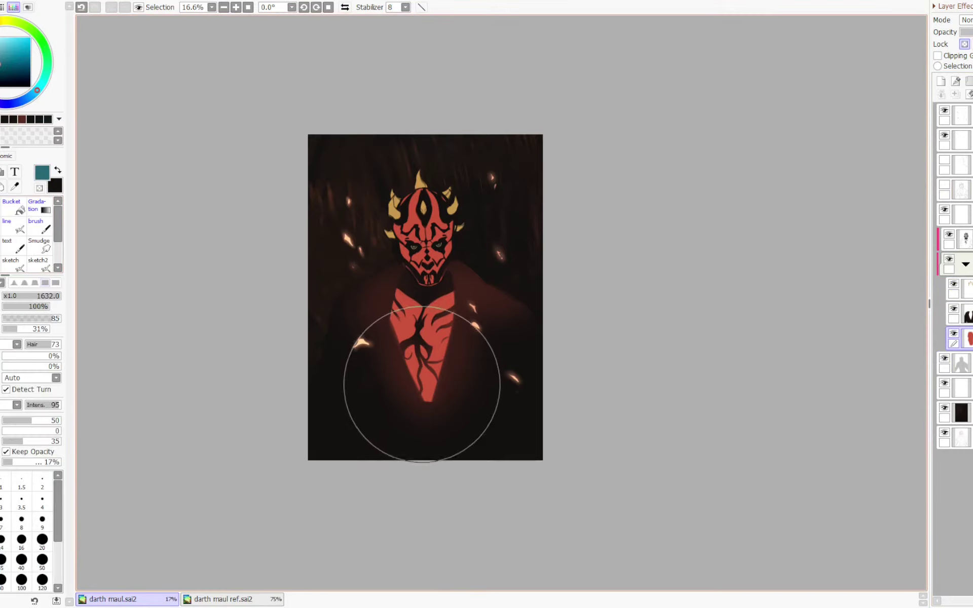
pyautogui.moveTo(435, 390)
pyautogui.mouseDown()
pyautogui.moveTo(423, 364)
pyautogui.moveTo(435, 418)
pyautogui.moveTo(403, 341)
pyautogui.mouseUp()
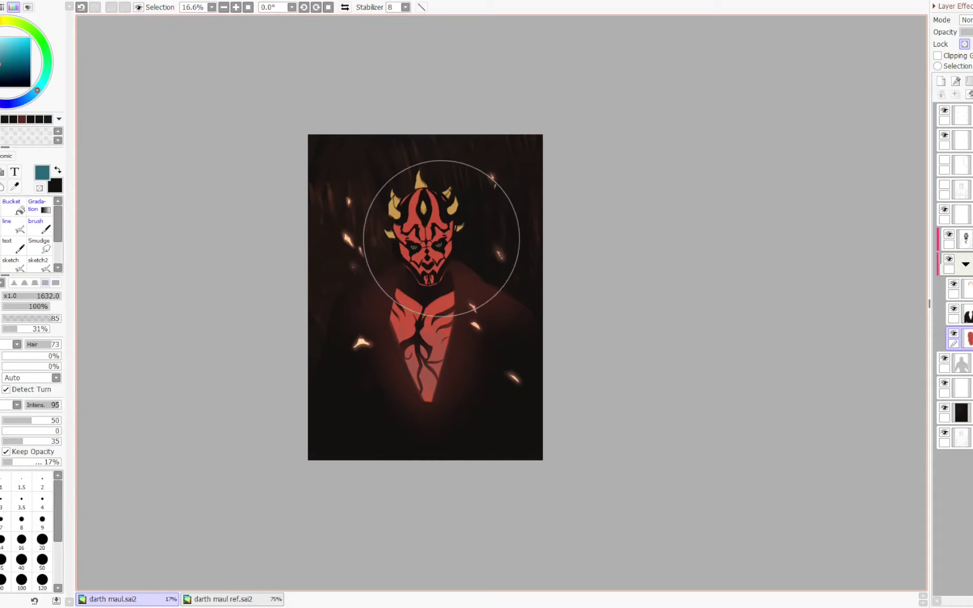
pyautogui.moveTo(442, 240); pyautogui.dragTo(462, 270)
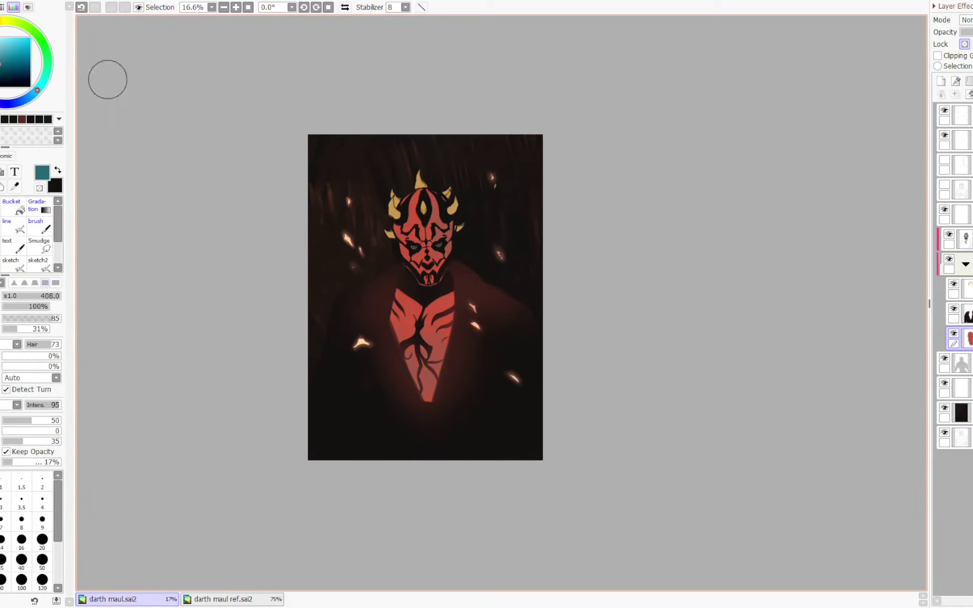
pyautogui.click(3, 49)
pyautogui.moveTo(442, 195); pyautogui.dragTo(445, 232)
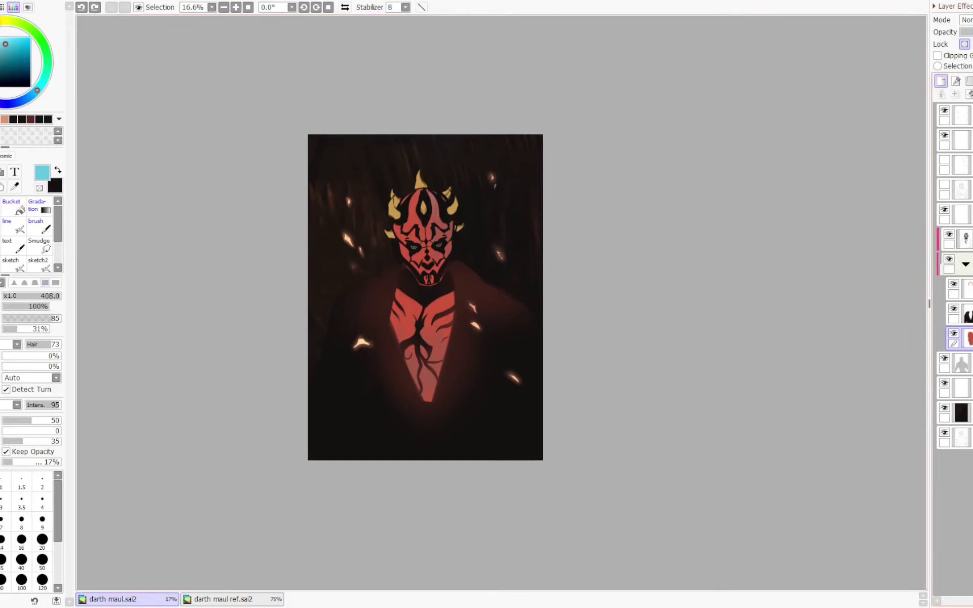
# - Add a new layer above the skin and brush light cyan highlights over the forehead, chin and chest, undoing stray strokes
pyautogui.click(941, 82)
pyautogui.moveTo(403, 184)
pyautogui.mouseDown()
pyautogui.moveTo(408, 256)
pyautogui.moveTo(432, 270)
pyautogui.moveTo(409, 229)
pyautogui.moveTo(416, 188)
pyautogui.moveTo(411, 239)
pyautogui.moveTo(427, 187)
pyautogui.mouseUp()
pyautogui.press('-')
pyautogui.press('-')
pyautogui.moveTo(415, 293)
pyautogui.mouseDown()
pyautogui.moveTo(412, 231)
pyautogui.moveTo(419, 291)
pyautogui.moveTo(421, 231)
pyautogui.moveTo(426, 297)
pyautogui.moveTo(410, 336)
pyautogui.moveTo(422, 346)
pyautogui.moveTo(436, 264)
pyautogui.moveTo(421, 307)
pyautogui.mouseUp()
pyautogui.hotkey('ctrl', 'z')
pyautogui.hotkey('ctrl', 'z')
pyautogui.hotkey('ctrl', 'z')
pyautogui.hotkey('ctrl', 'z')
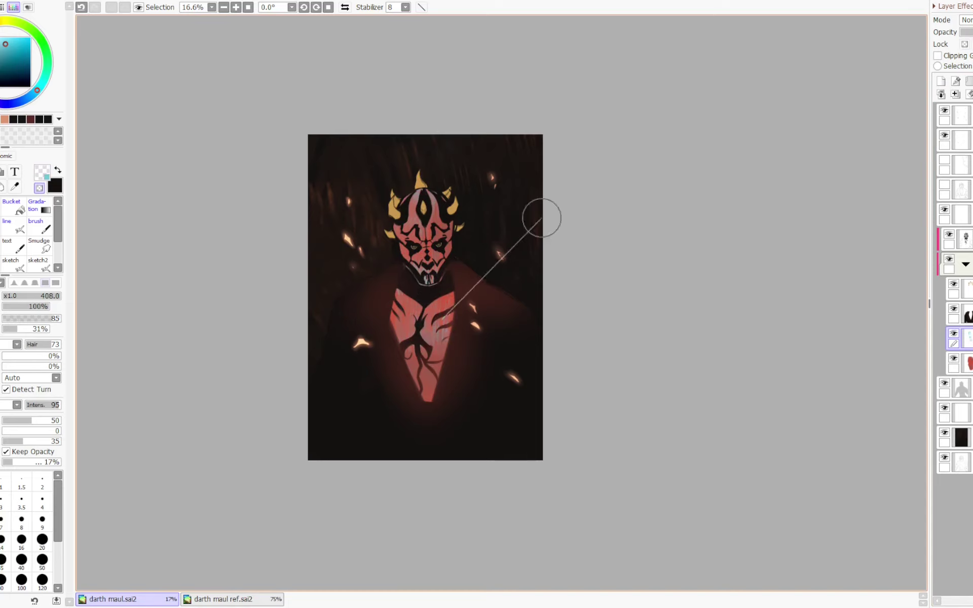
# - Toggle the cyan highlight and robe layers for comparison, sample the skin's red, and merge the highlights down into the skin layer
pyautogui.click(955, 94)
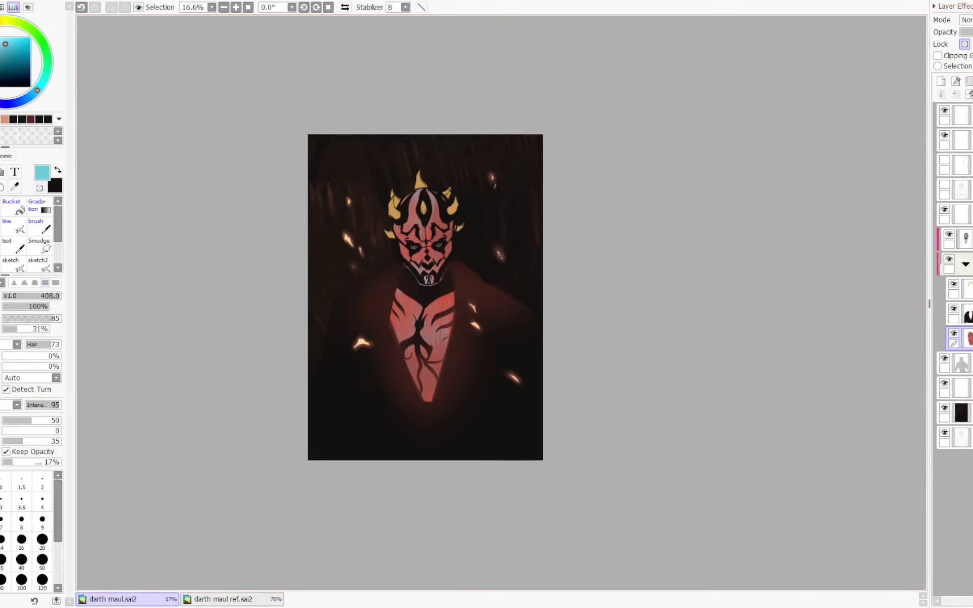
pyautogui.click(2, 120)
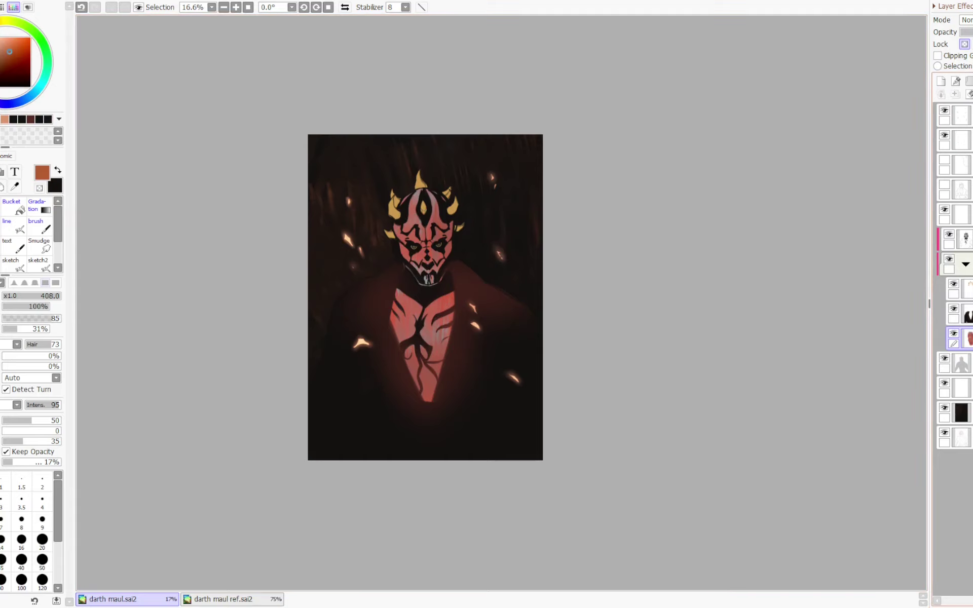
pyautogui.hotkey('ctrl', 'z')
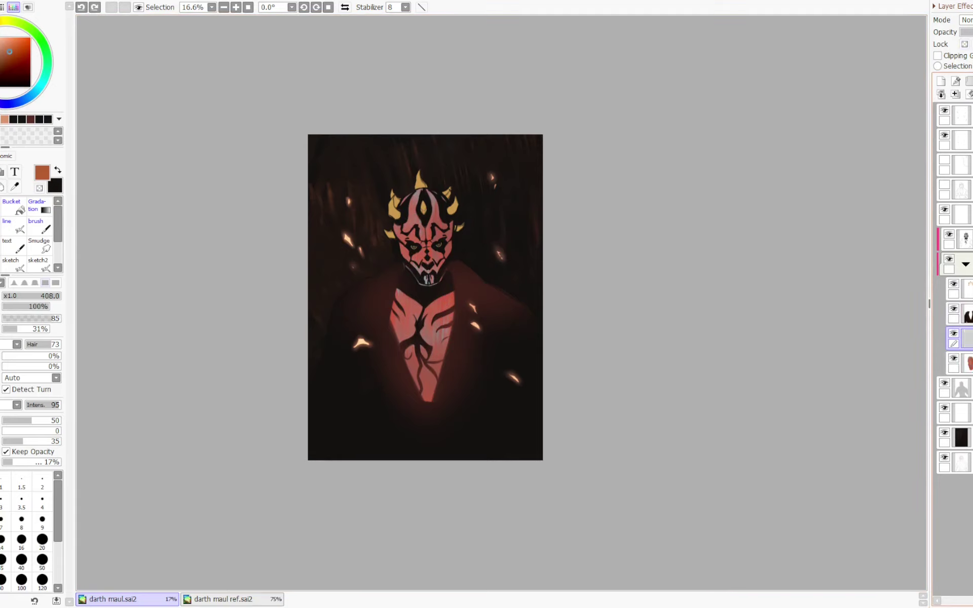
pyautogui.click(953, 334)
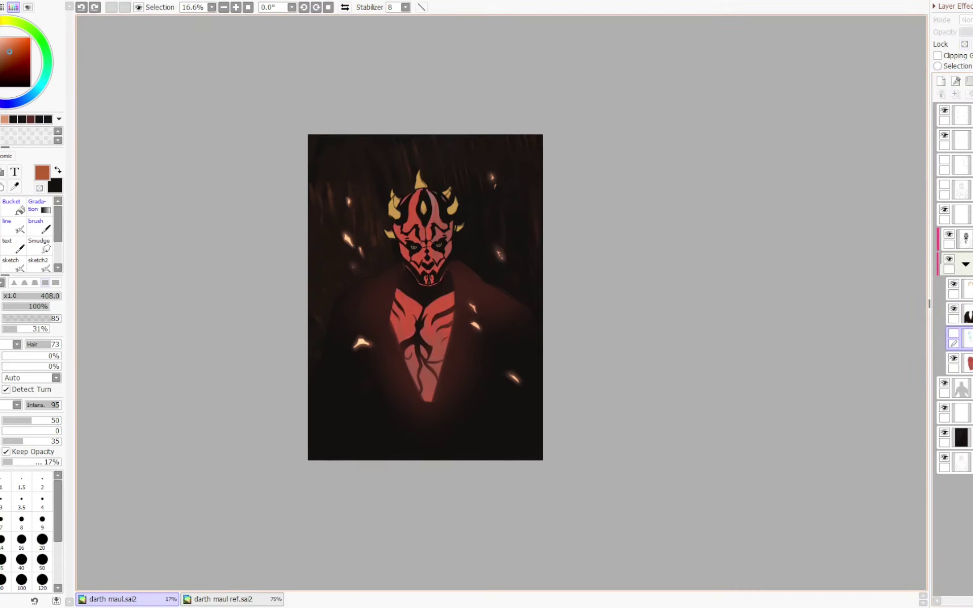
pyautogui.click(953, 309)
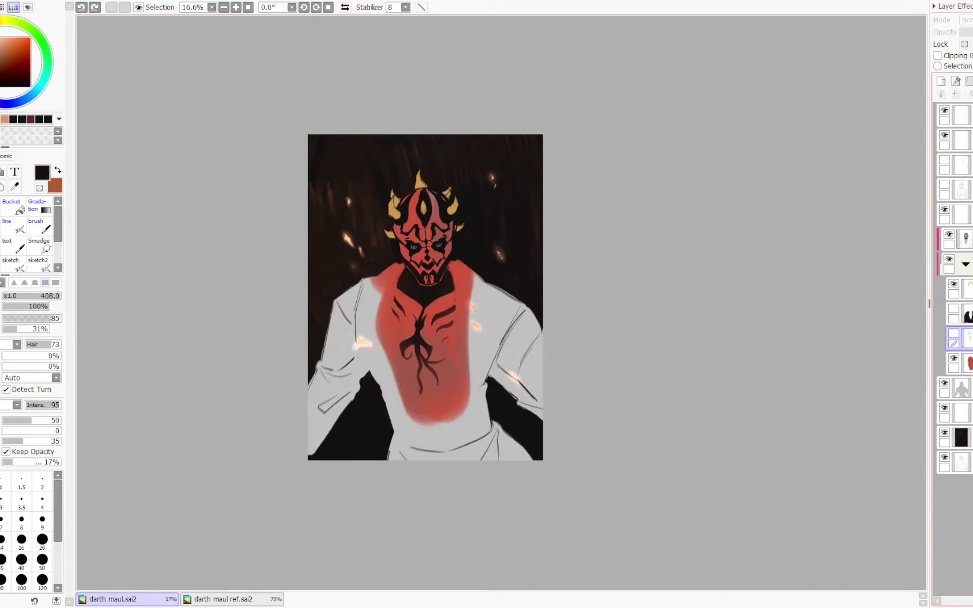
pyautogui.click(966, 315)
pyautogui.rightClick(451, 350)
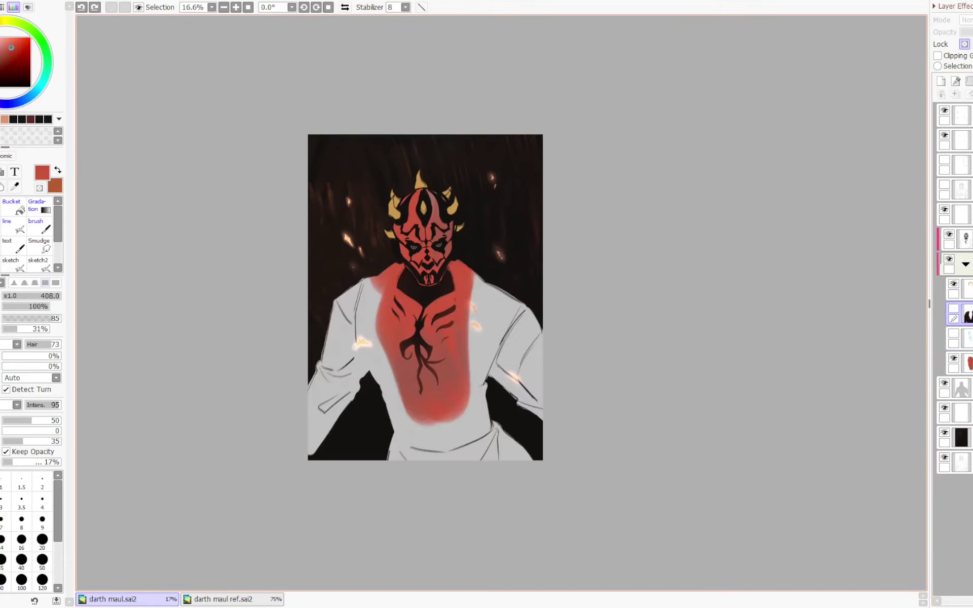
pyautogui.click(953, 309)
pyautogui.click(953, 334)
pyautogui.click(966, 339)
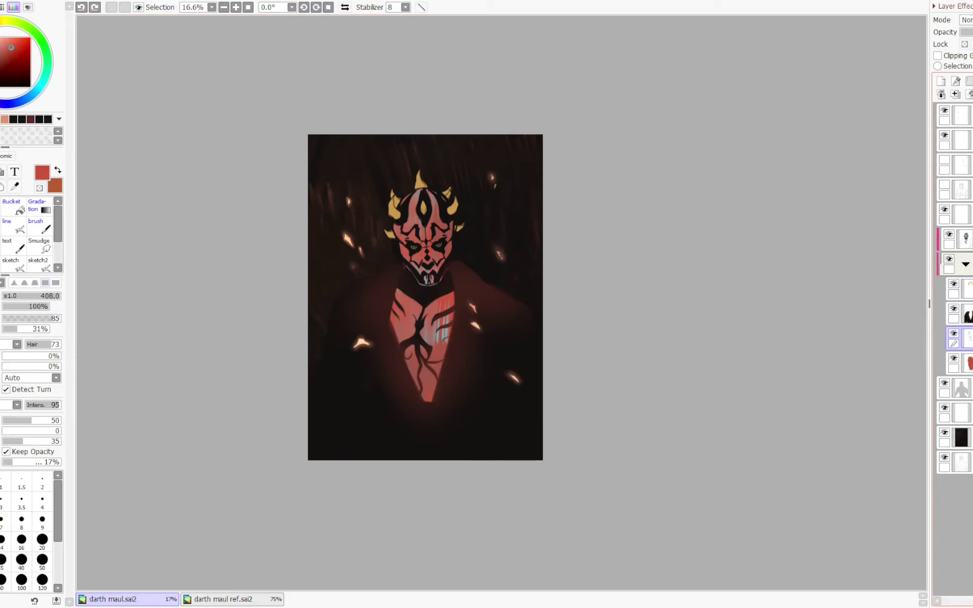
pyautogui.hotkey('ctrl', 'e')
pyautogui.hotkey('ctrl', 'a')
pyautogui.hotkey('ctrl', 'x')
pyautogui.hotkey('ctrl', 'z')
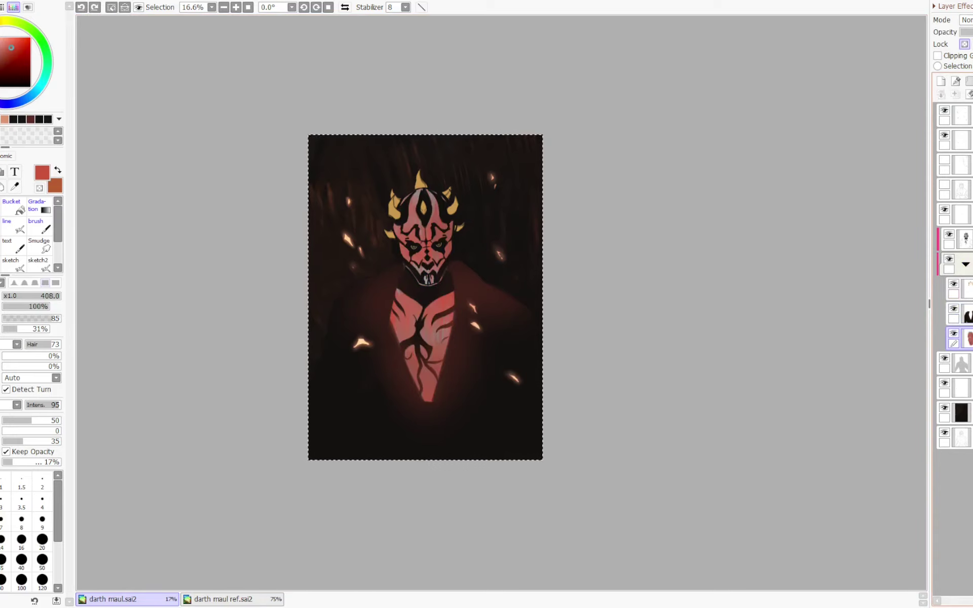
pyautogui.press('e')
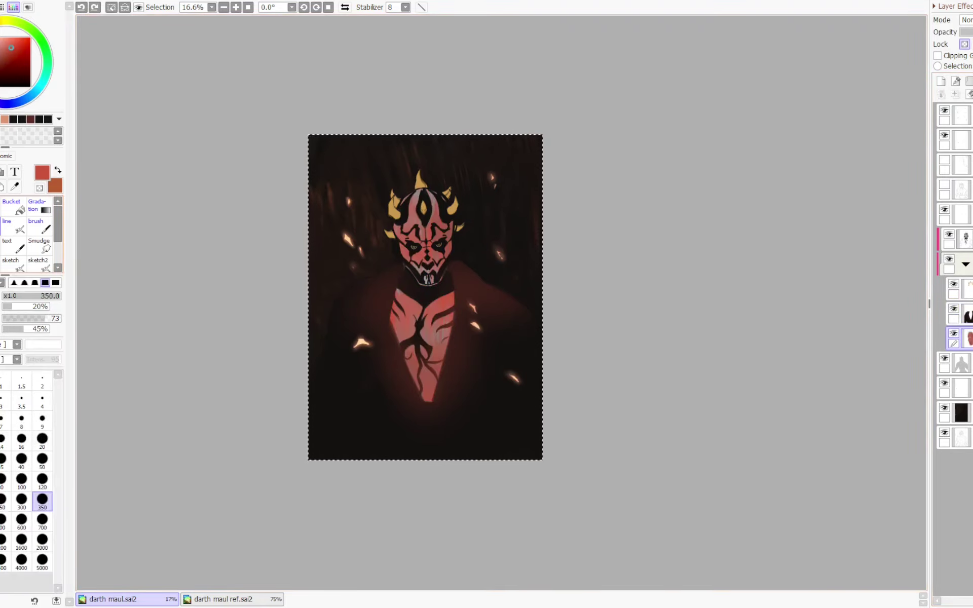
pyautogui.press('b')
pyautogui.moveTo(448, 276); pyautogui.dragTo(459, 276)
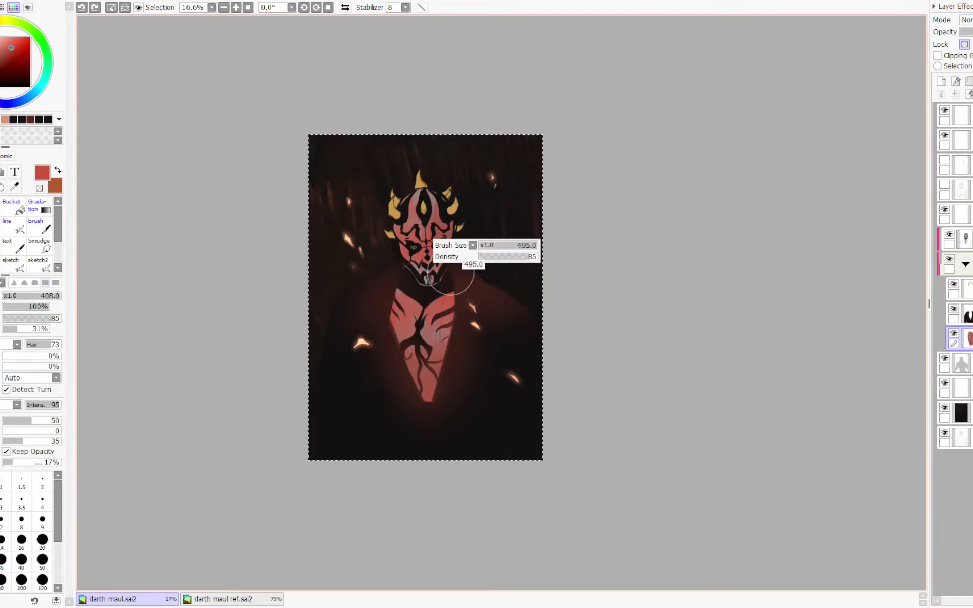
pyautogui.hotkey('ctrl', 'd')
# - Brush red strokes over the face on a new layer above the skin and merge it down
pyautogui.click(941, 81)
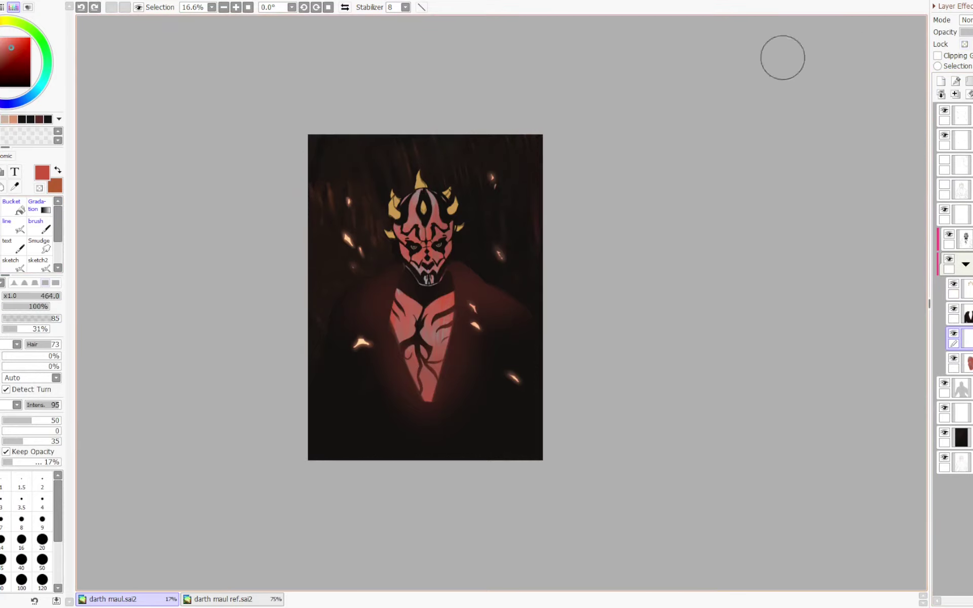
pyautogui.moveTo(411, 247)
pyautogui.mouseDown()
pyautogui.moveTo(404, 214)
pyautogui.moveTo(435, 250)
pyautogui.moveTo(438, 206)
pyautogui.moveTo(423, 232)
pyautogui.mouseUp()
pyautogui.hotkey('ctrl', 'z')
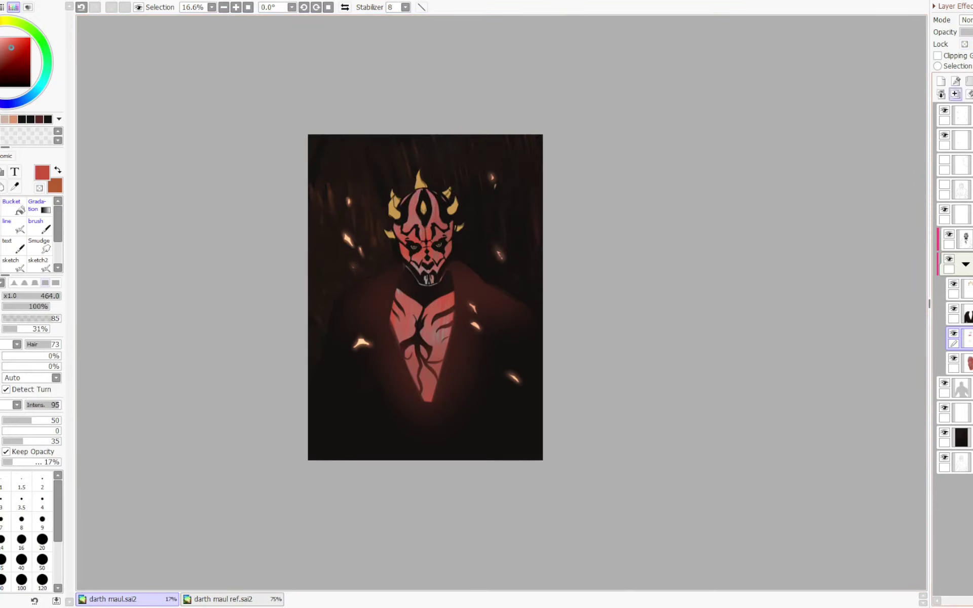
pyautogui.click(956, 94)
# - Brush dark red streaks over the chest and face on another new layer and merge it down into the skin layer
pyautogui.click(941, 81)
pyautogui.click(233, 600)
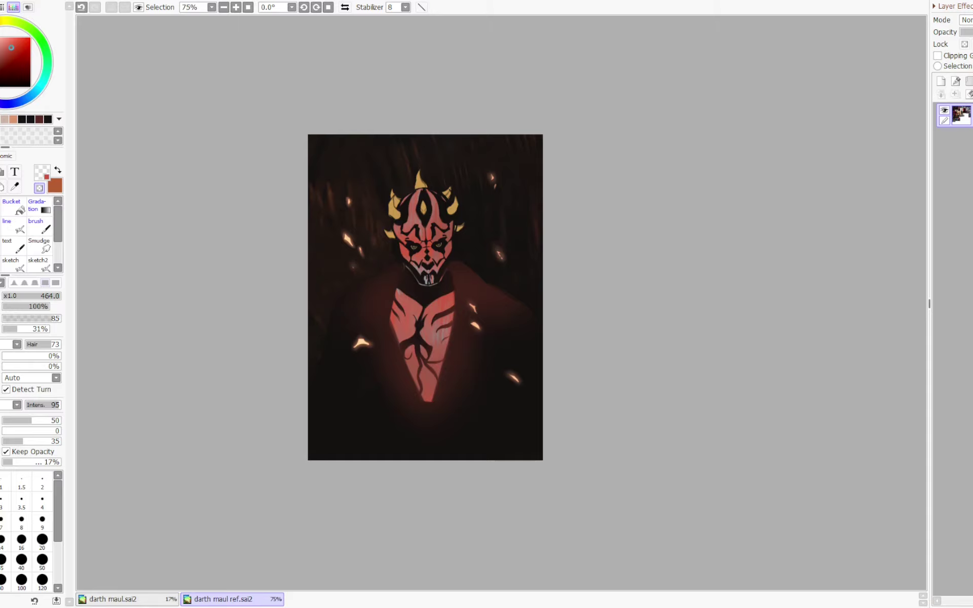
pyautogui.hotkey('ctrl', 'Tab')
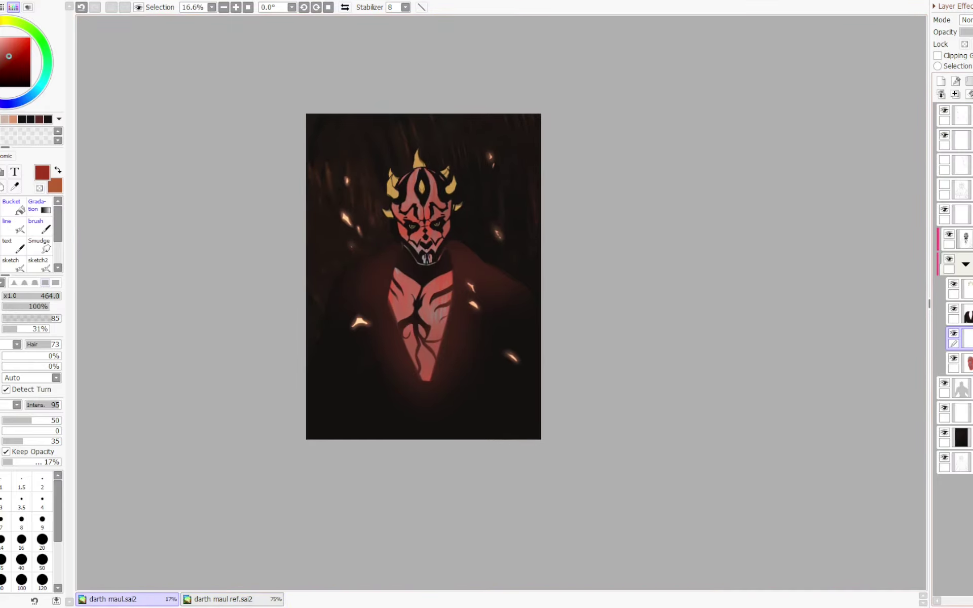
pyautogui.moveTo(408, 335)
pyautogui.mouseDown()
pyautogui.moveTo(405, 292)
pyautogui.moveTo(433, 342)
pyautogui.moveTo(427, 293)
pyautogui.moveTo(426, 315)
pyautogui.moveTo(412, 284)
pyautogui.mouseUp()
pyautogui.hotkey('ctrl', 'z')
pyautogui.keyDown('ctrl'); pyautogui.keyDown('alt'); pyautogui.click(427, 264); pyautogui.keyUp('alt'); pyautogui.keyUp('ctrl')
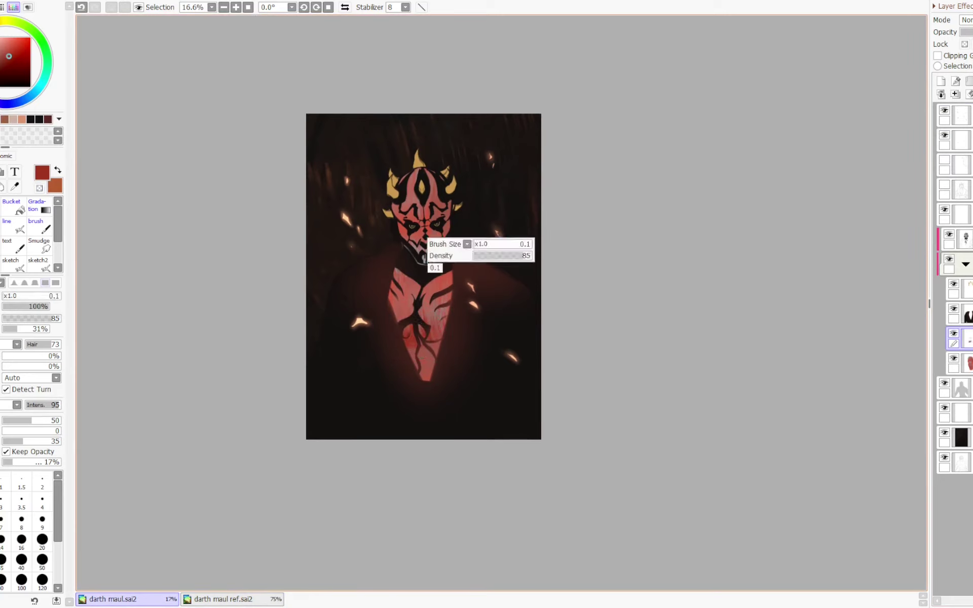
pyautogui.moveTo(427, 239); pyautogui.dragTo(418, 269)
pyautogui.hotkey('ctrl', 'z')
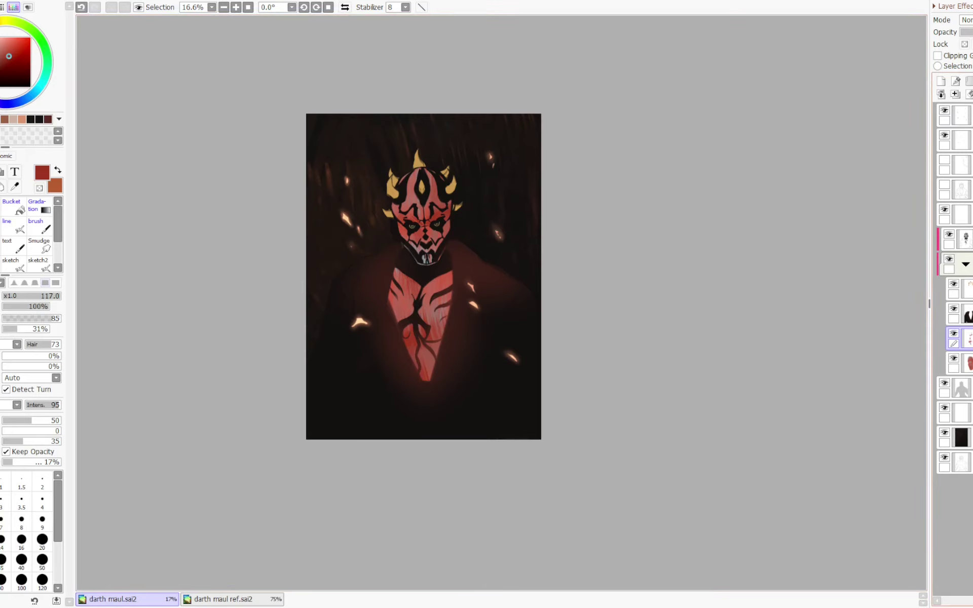
pyautogui.hotkey('ctrl', 'e')
pyautogui.click(954, 308)
pyautogui.click(953, 309)
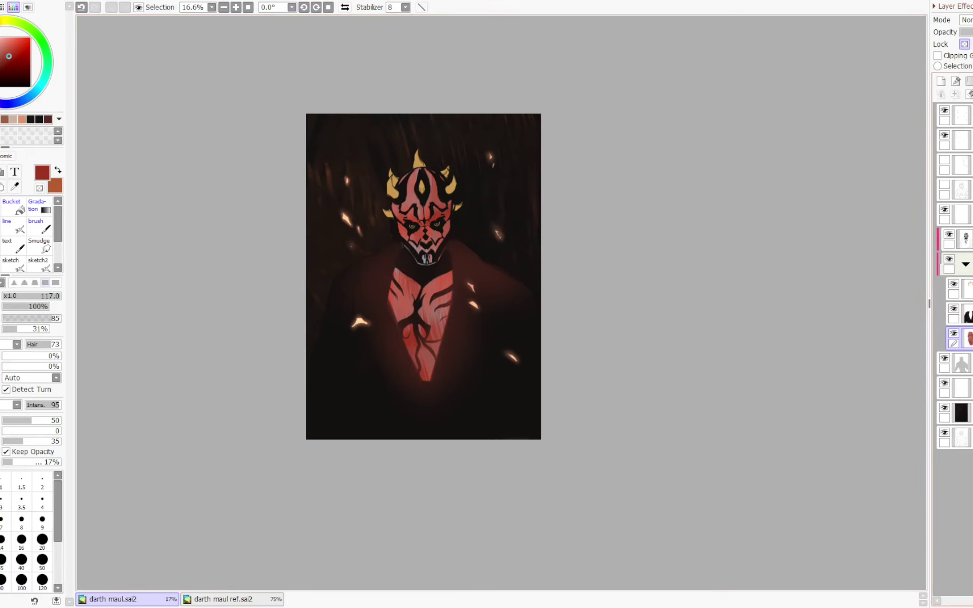
# - Add a clipped layer above the tattoo layer and try a large orange-brown stroke over the chest, then undo it
pyautogui.click(37, 90)
pyautogui.click(5, 44)
pyautogui.moveTo(510, 213); pyautogui.dragTo(540, 212)
pyautogui.press('b')
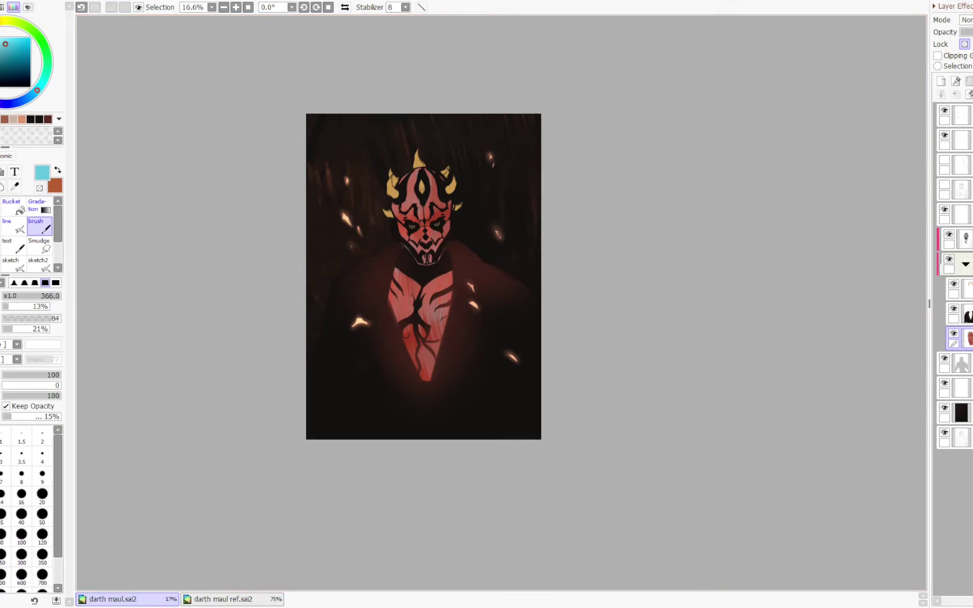
pyautogui.click(966, 239)
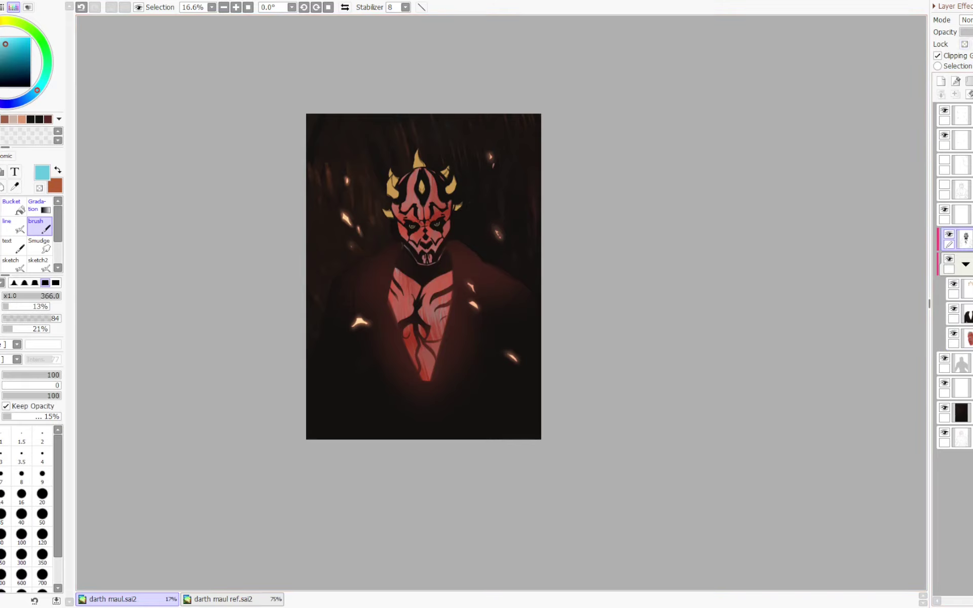
pyautogui.press('x')
pyautogui.press('e')
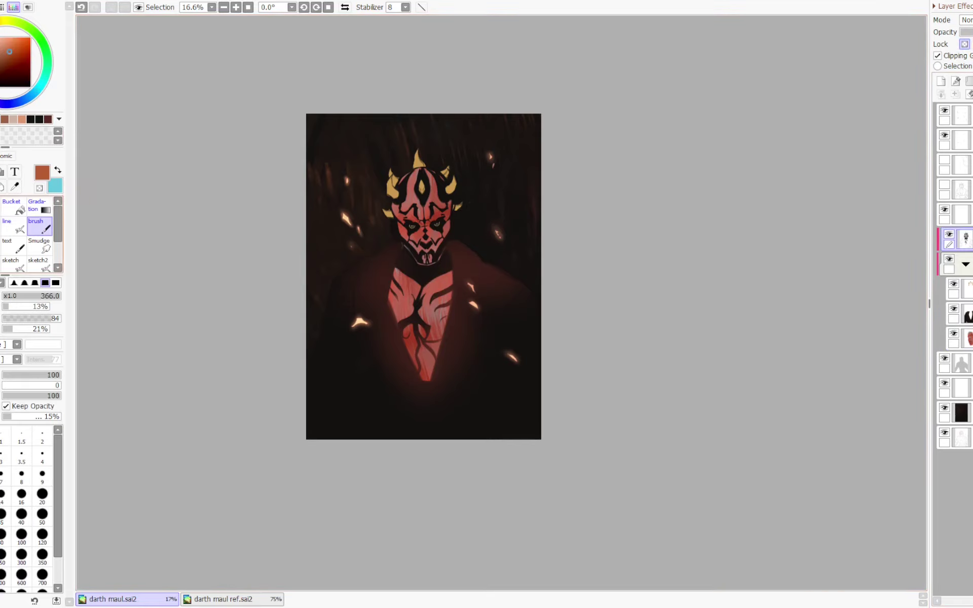
pyautogui.click(941, 81)
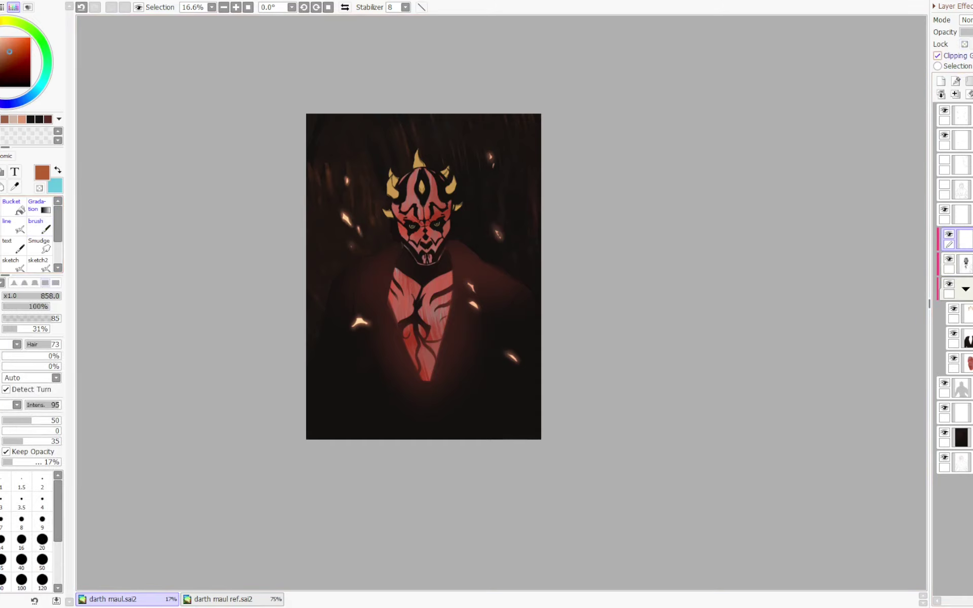
pyautogui.moveTo(424, 300); pyautogui.dragTo(425, 277)
pyautogui.hotkey('ctrl', 'z')
# - Turn off clipping on the tattoo layer, clear its paint outside the figure's silhouette, and reselect the clipped layer above
pyautogui.click(966, 264)
pyautogui.click(954, 56)
pyautogui.click(964, 240)
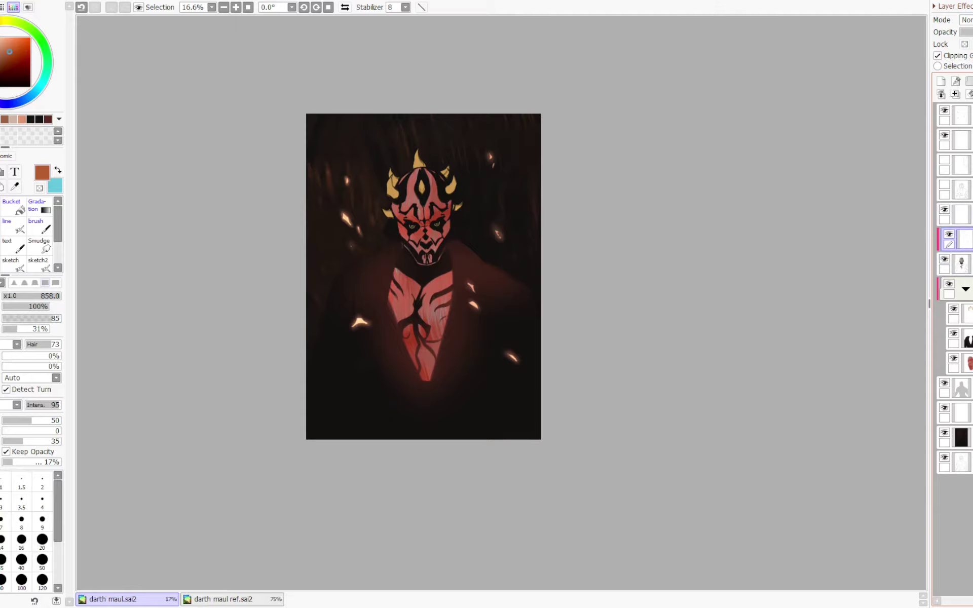
pyautogui.click(964, 264)
pyautogui.click(961, 388)
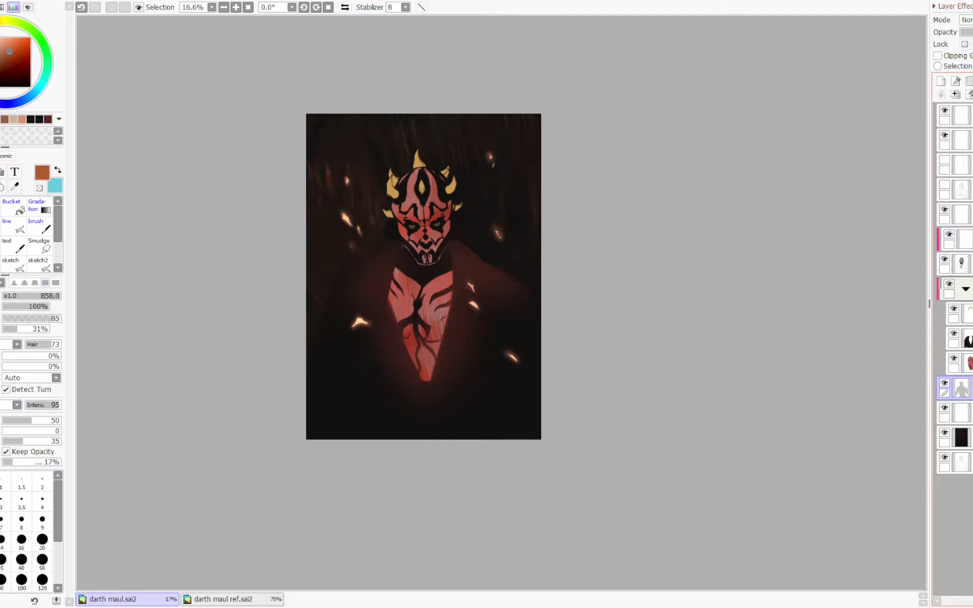
pyautogui.keyDown('ctrl'); pyautogui.click(961, 388); pyautogui.keyUp('ctrl')
pyautogui.hotkey('ctrl', 'shift', 'i')
pyautogui.click(963, 264)
pyautogui.hotkey('ctrl', 'd')
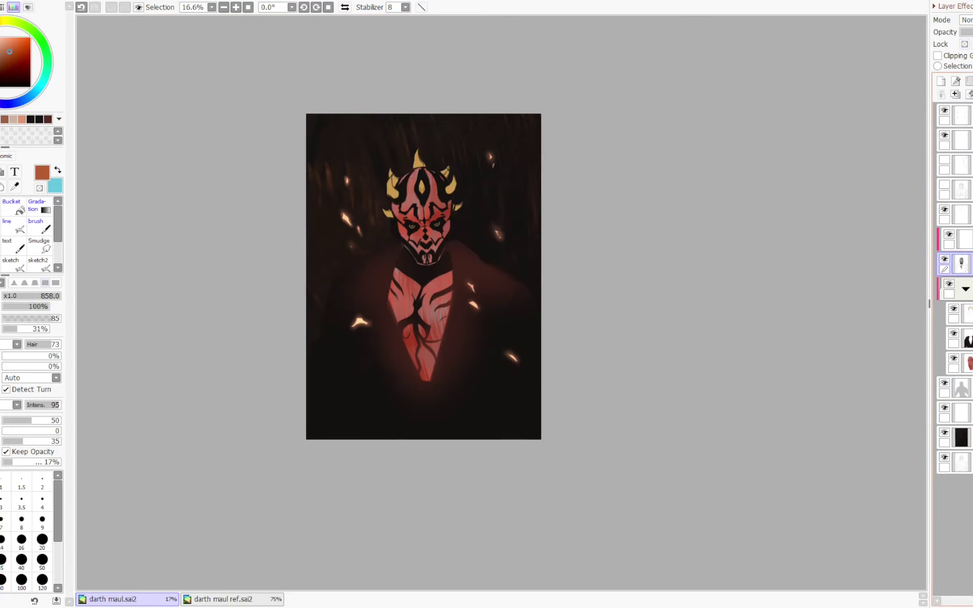
pyautogui.click(964, 239)
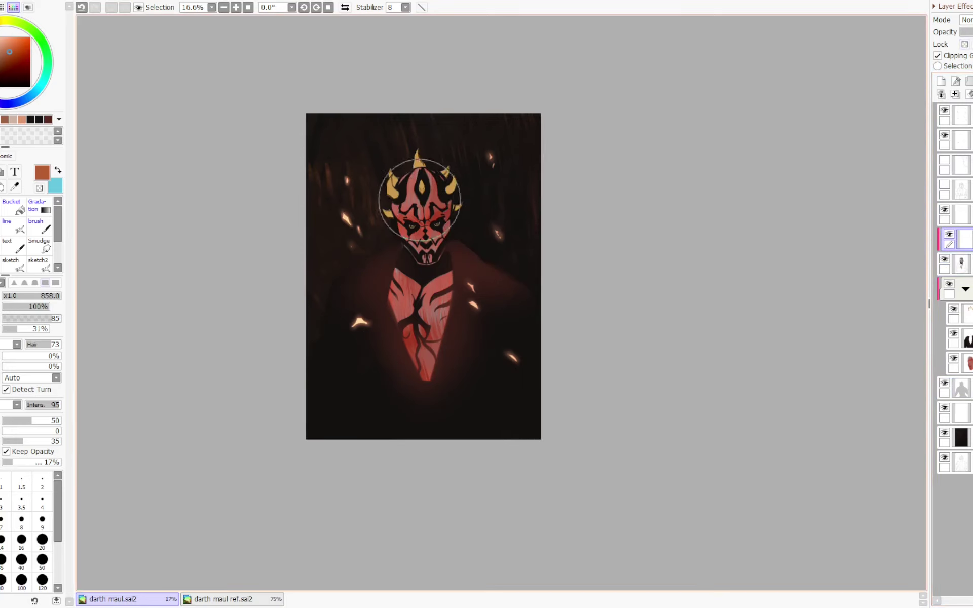
# - Brush large orange-brown strokes over the face and neck on the clipped layer, then compare with the layer hidden and shown
pyautogui.moveTo(419, 197)
pyautogui.mouseDown()
pyautogui.moveTo(419, 277)
pyautogui.moveTo(434, 279)
pyautogui.moveTo(397, 169)
pyautogui.moveTo(435, 283)
pyautogui.moveTo(405, 148)
pyautogui.moveTo(411, 263)
pyautogui.moveTo(438, 195)
pyautogui.mouseUp()
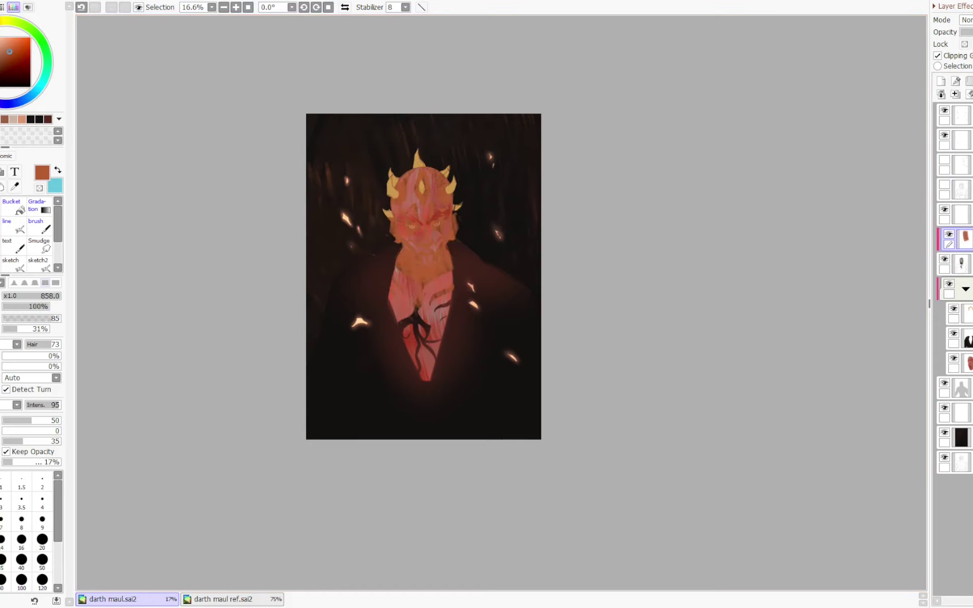
pyautogui.click(949, 234)
pyautogui.click(948, 234)
# - Erase most of the orange-brown paint from the face, neck and chest, leaving only a faint tint
pyautogui.press('-')
pyautogui.moveTo(431, 264)
pyautogui.mouseDown()
pyautogui.moveTo(417, 165)
pyautogui.moveTo(424, 287)
pyautogui.moveTo(409, 225)
pyautogui.moveTo(424, 147)
pyautogui.moveTo(437, 320)
pyautogui.moveTo(424, 167)
pyautogui.moveTo(432, 282)
pyautogui.mouseUp()
pyautogui.press('-')
pyautogui.moveTo(422, 218)
pyautogui.mouseDown()
pyautogui.moveTo(402, 180)
pyautogui.moveTo(410, 255)
pyautogui.mouseUp()
pyautogui.press('-')
pyautogui.press('-')
pyautogui.press('pageup')
pyautogui.press('pageup')
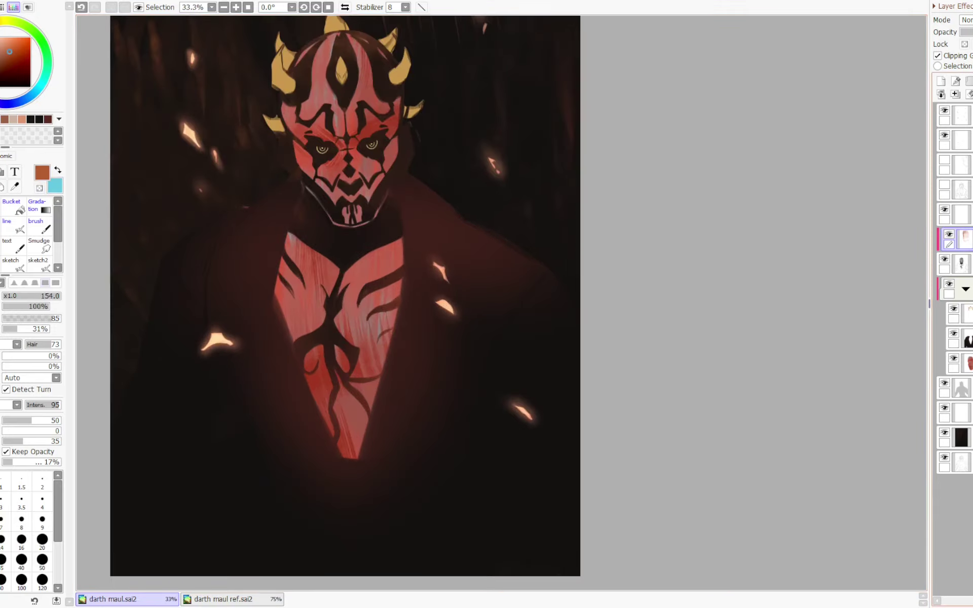
pyautogui.scroll(-1, 350, 178)
pyautogui.press('c')
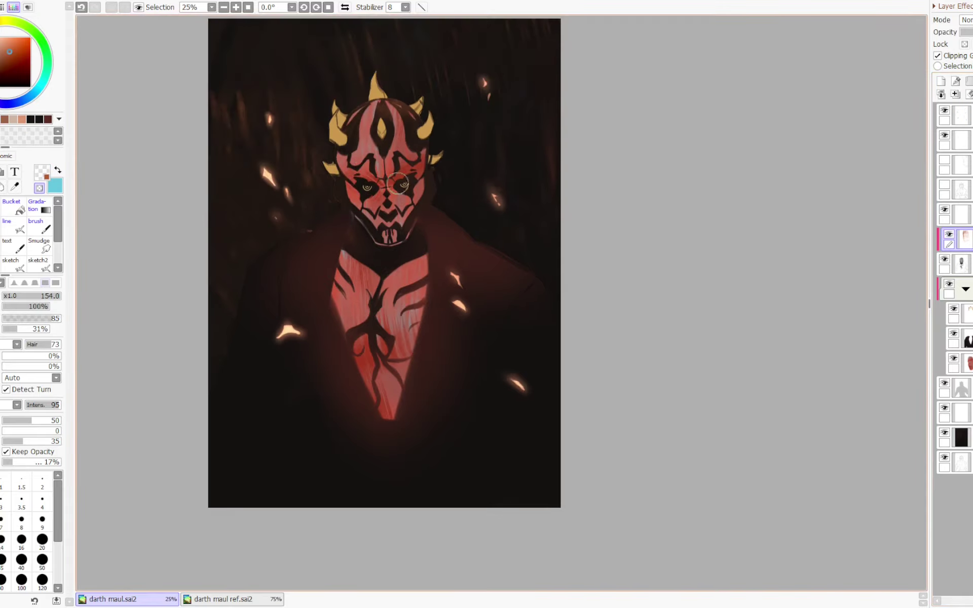
# - Brush near-black over the lower chest tattoos on the clipped layer, undoing the extra strokes over the chest and neck
pyautogui.press('-')
pyautogui.click(31, 119)
pyautogui.keyDown('ctrl'); pyautogui.keyDown('alt'); pyautogui.moveTo(488, 254); pyautogui.dragTo(538, 253); pyautogui.keyUp('alt'); pyautogui.keyUp('ctrl')
pyautogui.moveTo(408, 378)
pyautogui.mouseDown()
pyautogui.moveTo(361, 353)
pyautogui.moveTo(374, 367)
pyautogui.moveTo(373, 326)
pyautogui.mouseUp()
pyautogui.moveTo(429, 255)
pyautogui.mouseDown()
pyautogui.moveTo(415, 235)
pyautogui.moveTo(421, 300)
pyautogui.mouseUp()
pyautogui.hotkey('ctrl', 'z')
pyautogui.press('b')
pyautogui.moveTo(365, 237)
pyautogui.mouseDown()
pyautogui.moveTo(386, 272)
pyautogui.moveTo(375, 259)
pyautogui.moveTo(417, 231)
pyautogui.mouseUp()
pyautogui.hotkey('ctrl', 'z')
pyautogui.press('e')
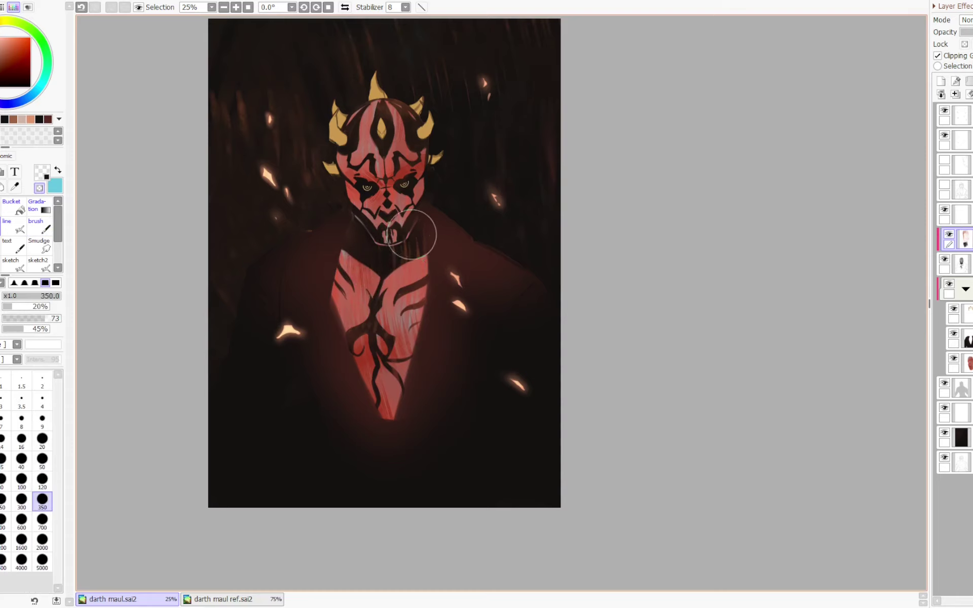
pyautogui.press('-')
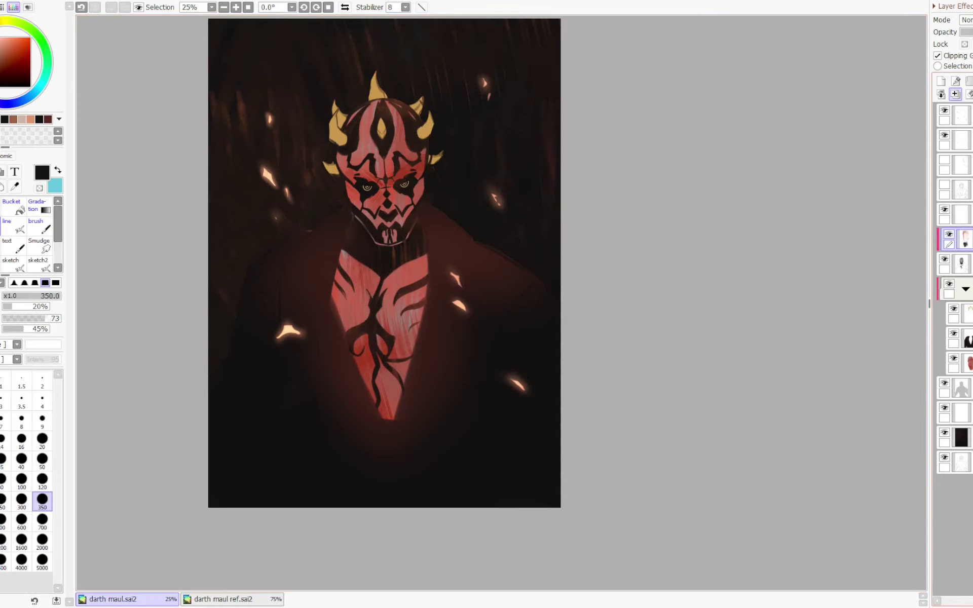
# - Check the portrait mirrored and merge the clipped layer down into the tattoo layer
pyautogui.press('h')
pyautogui.press('pagedown')
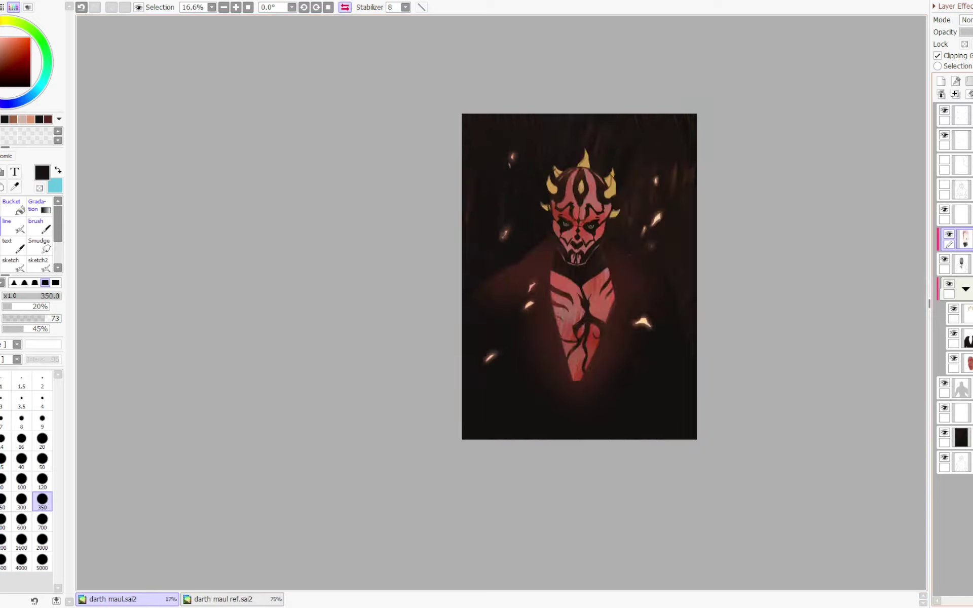
pyautogui.press('h')
pyautogui.press('pageup')
pyautogui.click(955, 95)
pyautogui.press('pagedown')
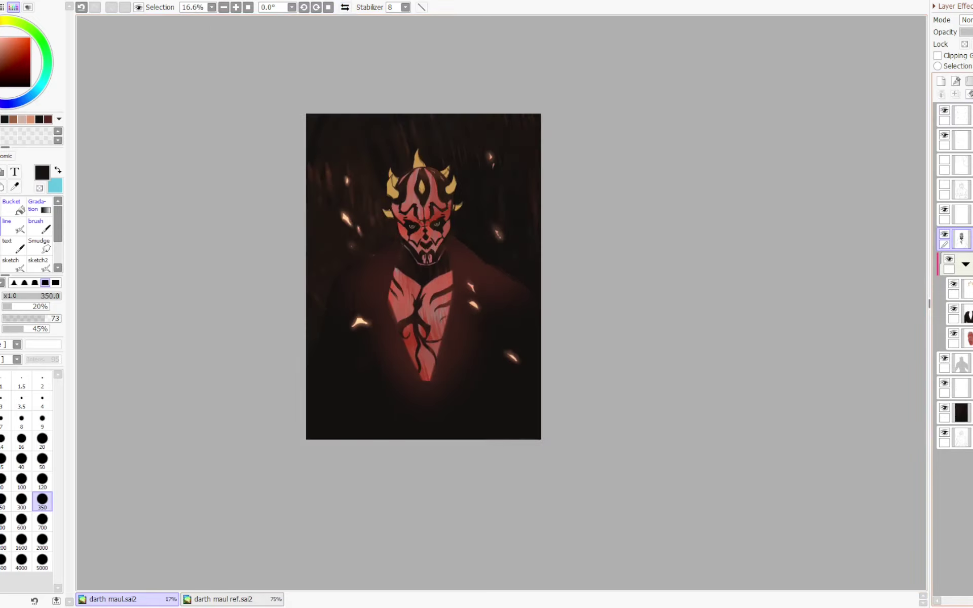
# - Lock the tattoo layer's opacity and brush a faint light cyan tint over the neck and lower face tattoos
pyautogui.press('x')
pyautogui.click(964, 44)
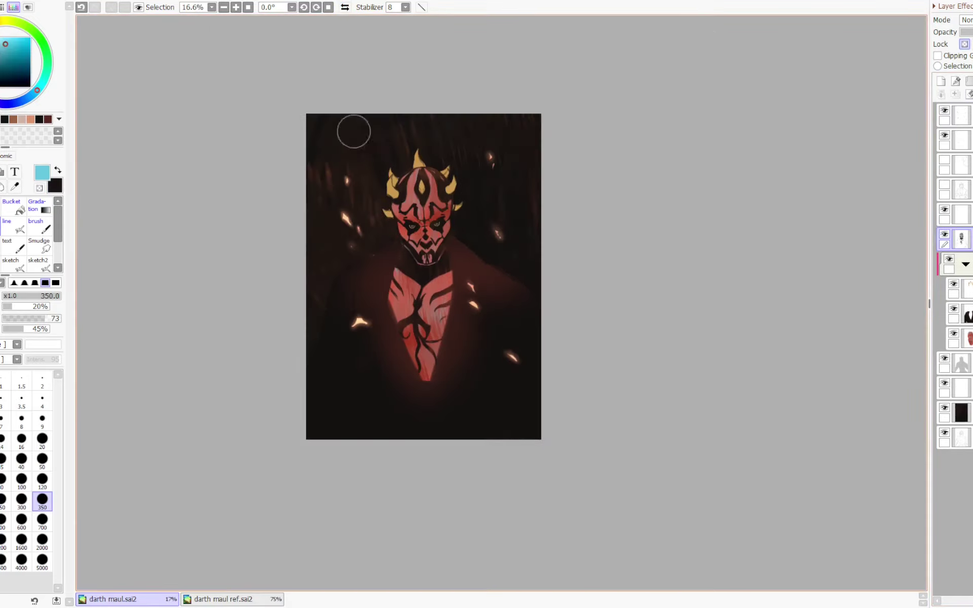
pyautogui.click(0, 227)
pyautogui.moveTo(413, 259); pyautogui.dragTo(427, 260)
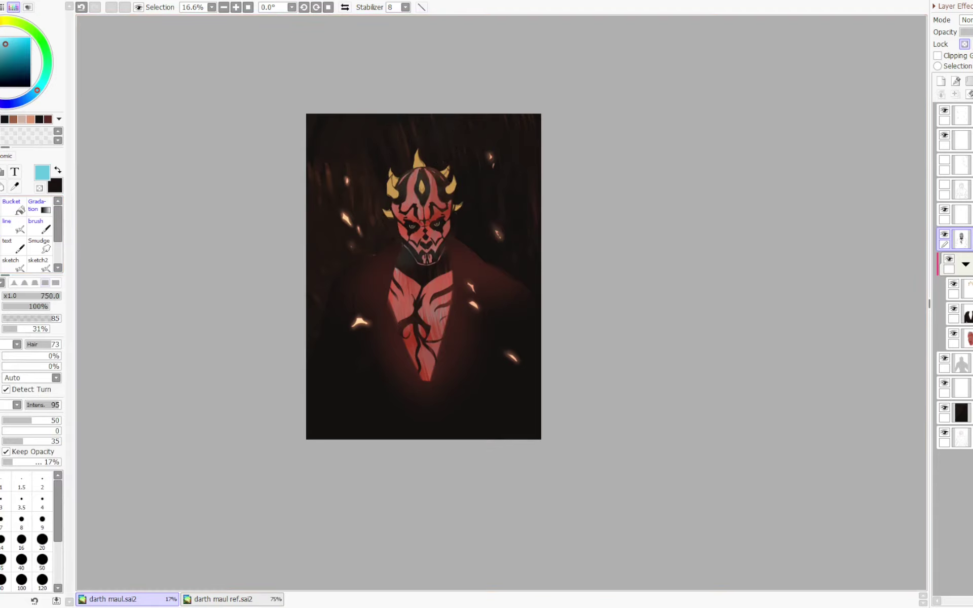
# - Try a green tint over the neck and chest tattoos, then undo the stroke
pyautogui.moveTo(37, 90); pyautogui.dragTo(47, 56)
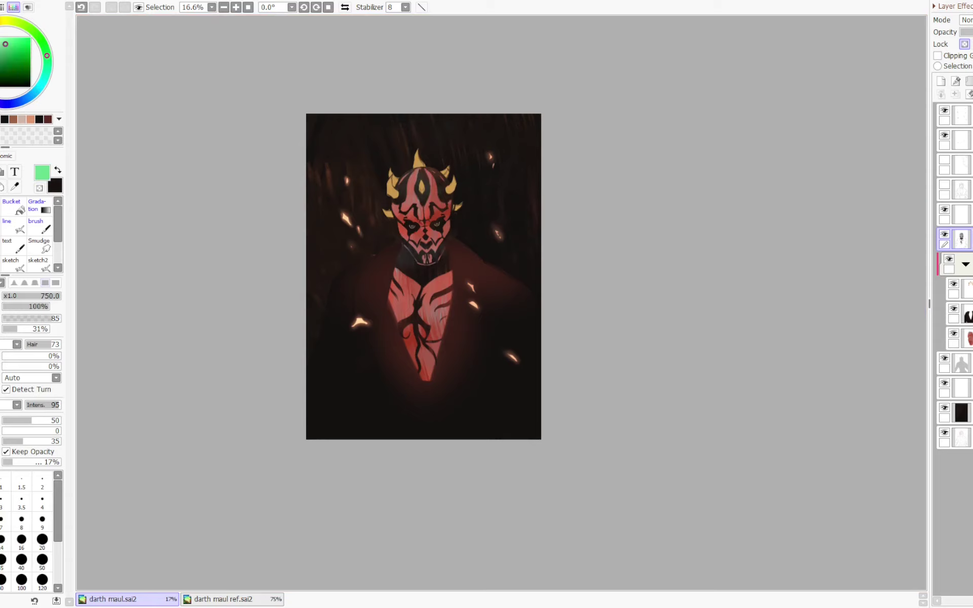
pyautogui.moveTo(439, 244); pyautogui.dragTo(401, 284)
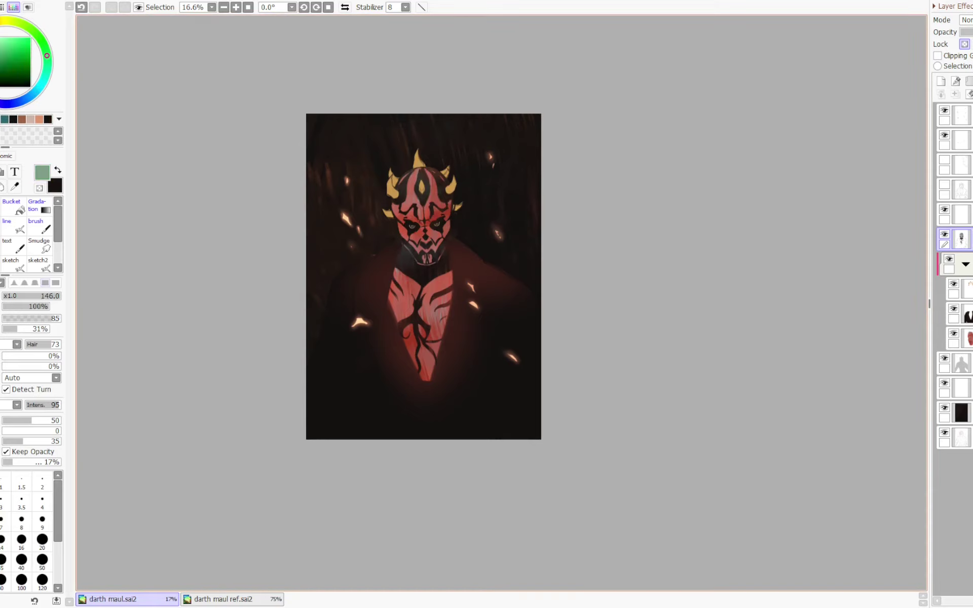
pyautogui.hotkey('ctrl', 'z')
# - Brush dark red over the chest and face tattoos on the opacity-locked tattoo layer
pyautogui.click(48, 119)
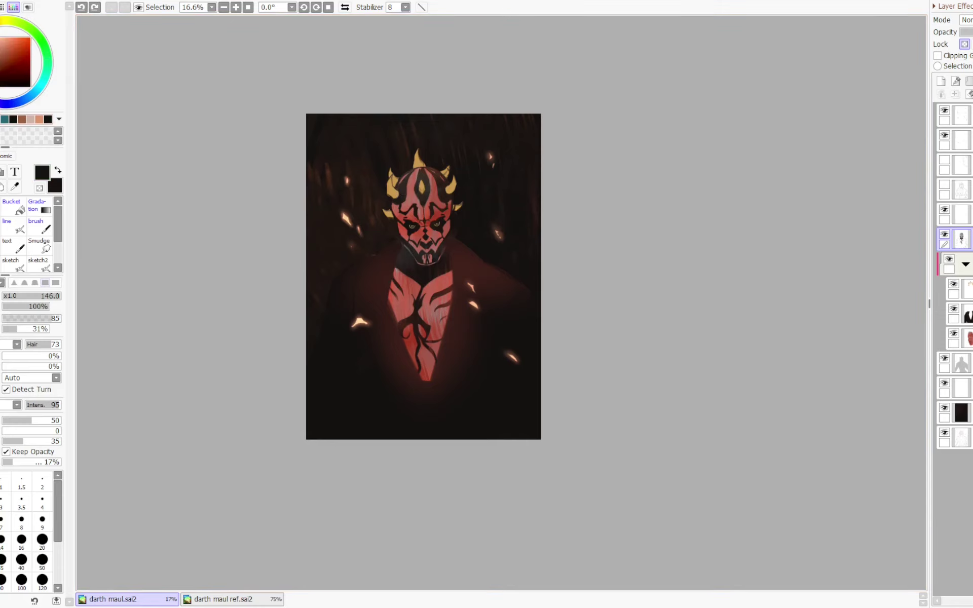
pyautogui.moveTo(20, 57); pyautogui.dragTo(19, 58)
pyautogui.moveTo(401, 287)
pyautogui.mouseDown()
pyautogui.moveTo(402, 219)
pyautogui.moveTo(412, 231)
pyautogui.mouseUp()
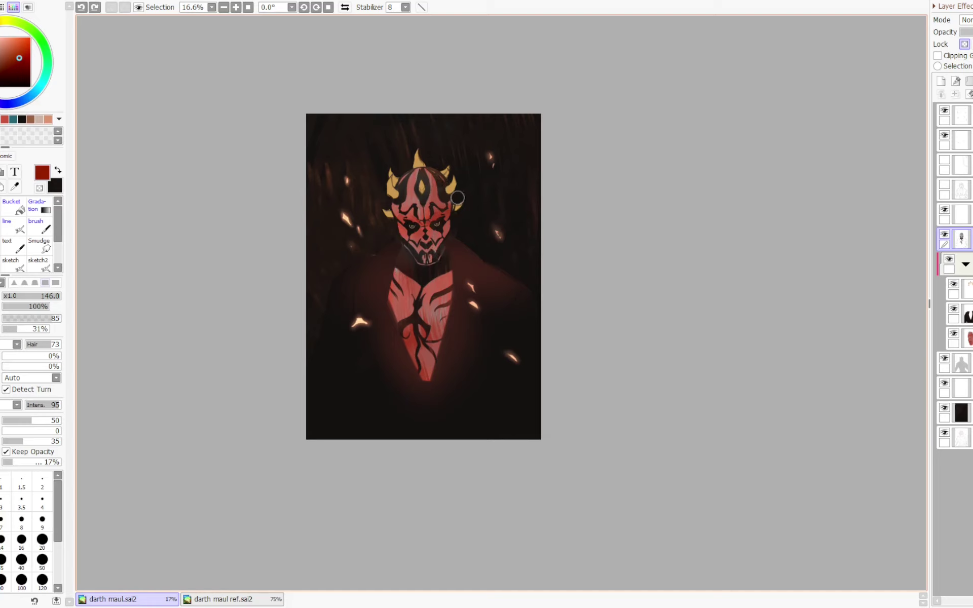
# - Recolour the yellow horns on the horn layer with a red sampled from the face
pyautogui.press('-')
pyautogui.click(965, 289)
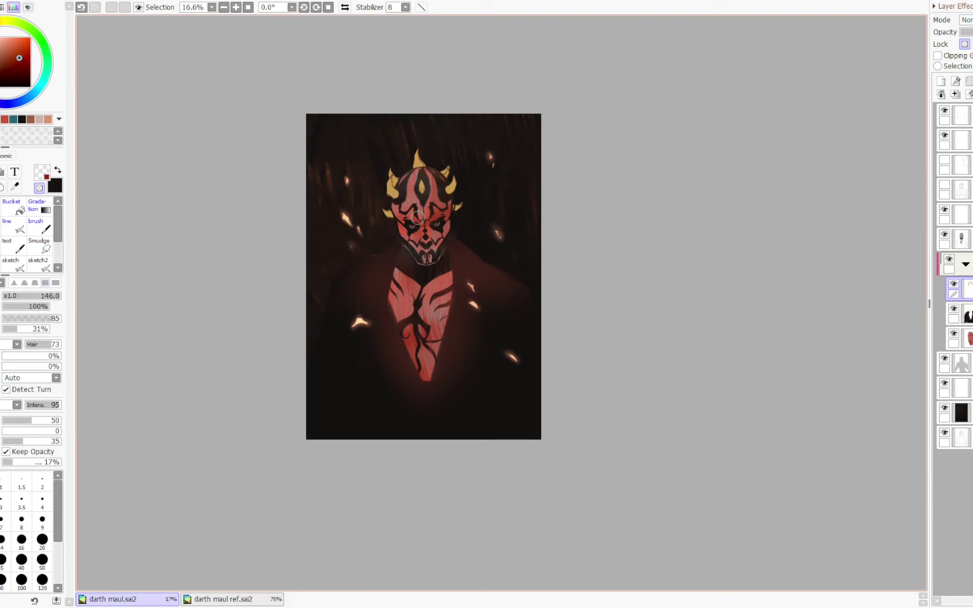
pyautogui.rightClick(410, 219)
pyautogui.moveTo(390, 172); pyautogui.dragTo(389, 214)
pyautogui.moveTo(417, 151); pyautogui.dragTo(419, 166)
pyautogui.moveTo(454, 176); pyautogui.dragTo(450, 193)
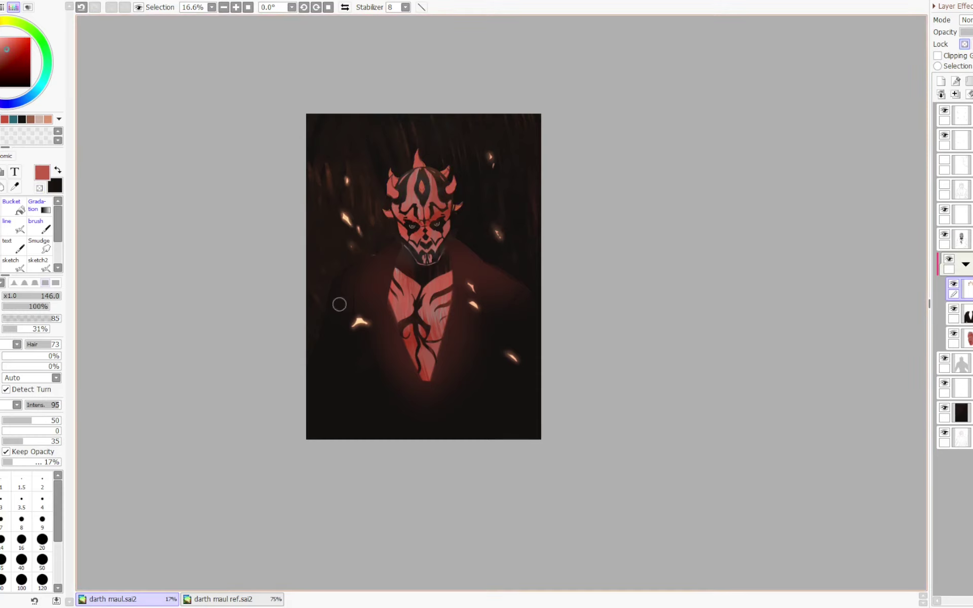
# - Try filling the horn layer with near-black sampled from the robe, then undo the fill
pyautogui.rightClick(344, 393)
pyautogui.hotkey('ctrl', 'f')
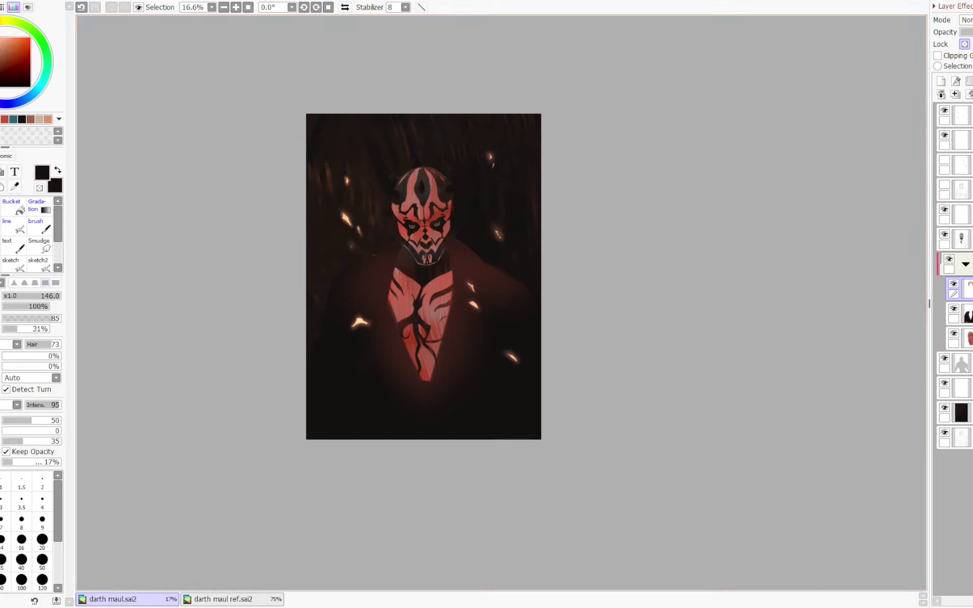
pyautogui.hotkey('ctrl', 'z')
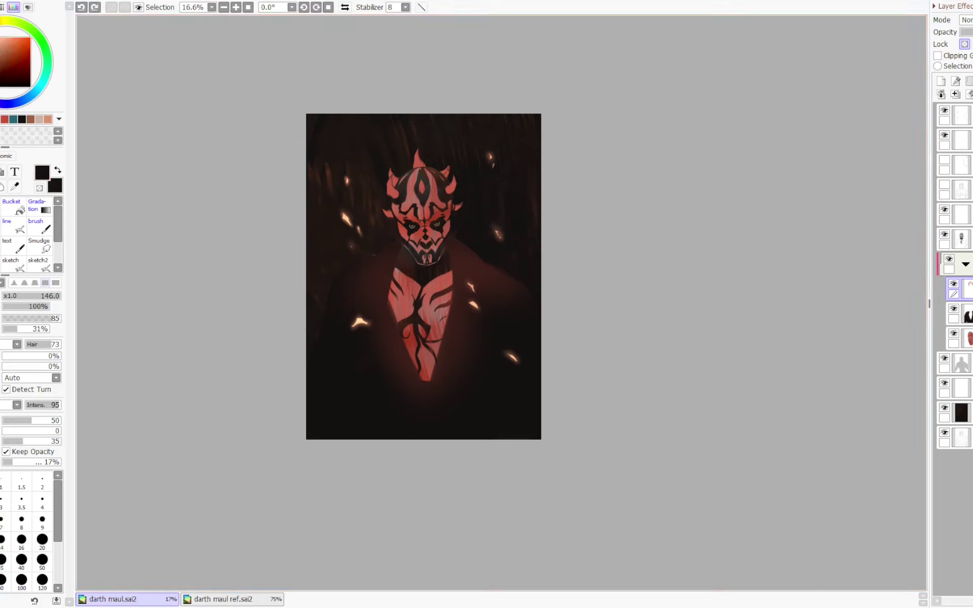
# - Darken the red glow on the robe layer around the chest and shoulders with a large near-black brush
pyautogui.click(961, 313)
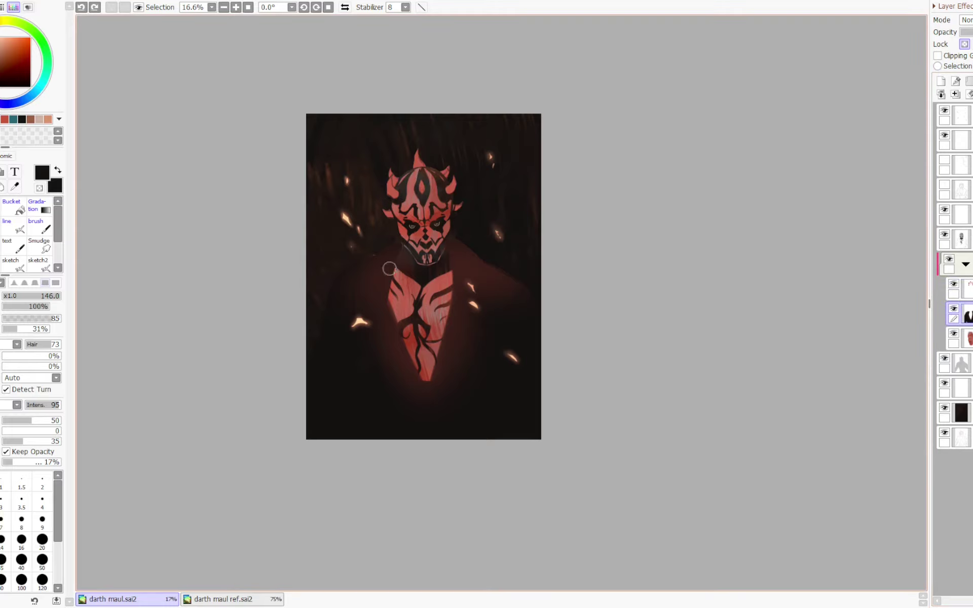
pyautogui.keyDown('ctrl'); pyautogui.keyDown('alt'); pyautogui.moveTo(373, 385); pyautogui.dragTo(401, 385); pyautogui.keyUp('alt'); pyautogui.keyUp('ctrl')
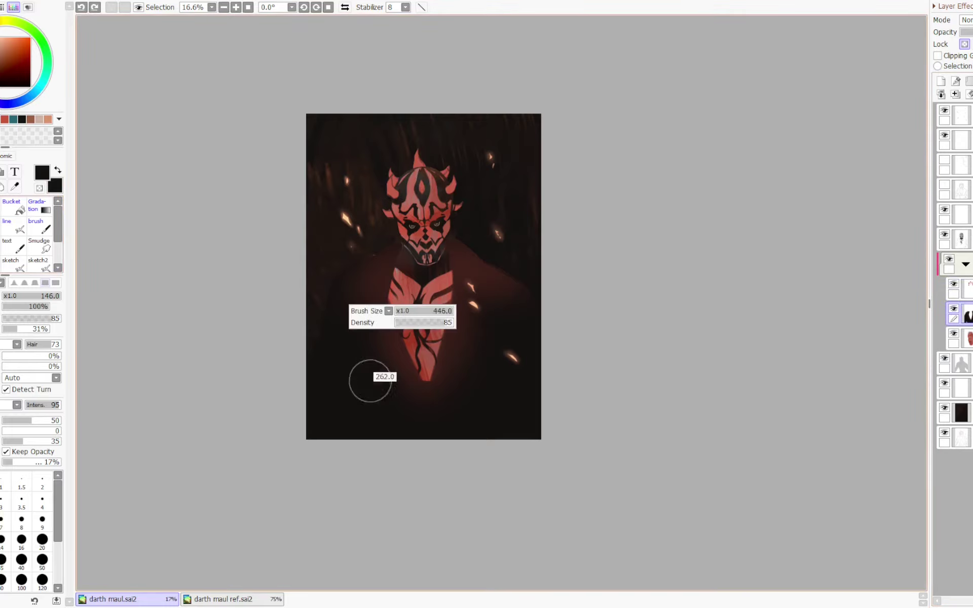
pyautogui.moveTo(388, 244)
pyautogui.mouseDown()
pyautogui.moveTo(383, 351)
pyautogui.moveTo(365, 357)
pyautogui.moveTo(363, 261)
pyautogui.moveTo(378, 236)
pyautogui.moveTo(388, 300)
pyautogui.moveTo(436, 377)
pyautogui.moveTo(450, 309)
pyautogui.mouseUp()
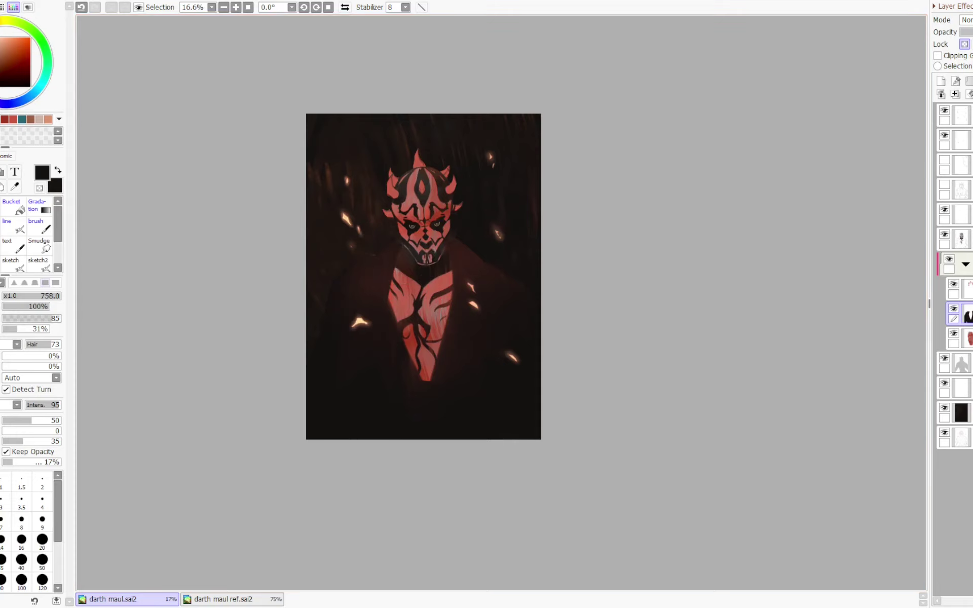
pyautogui.click(944, 235)
pyautogui.click(944, 235)
pyautogui.keyDown('ctrl'); pyautogui.keyDown('shift'); pyautogui.click(395, 387); pyautogui.keyUp('shift'); pyautogui.keyUp('ctrl')
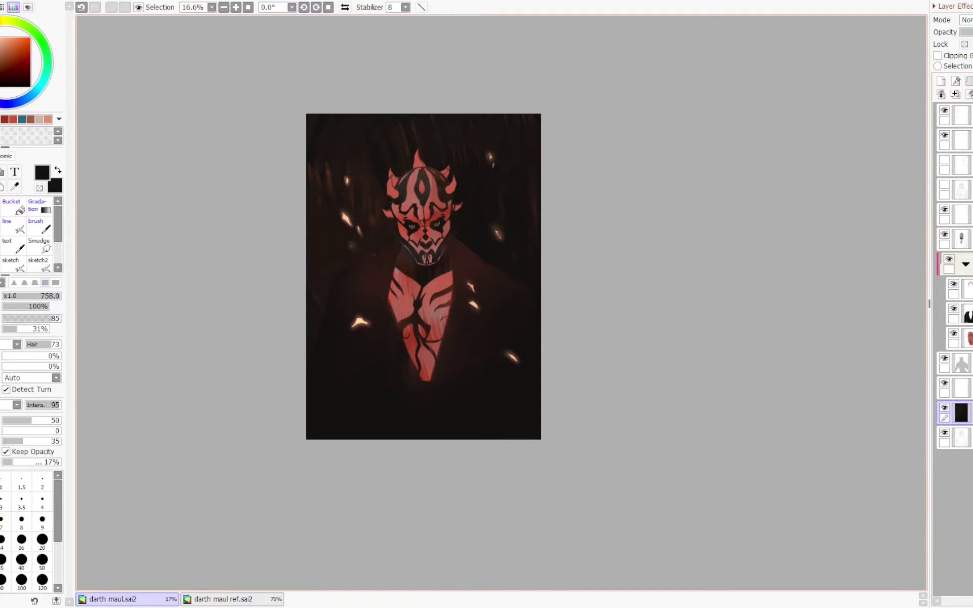
pyautogui.click(967, 315)
pyautogui.moveTo(391, 233)
pyautogui.mouseDown()
pyautogui.moveTo(322, 397)
pyautogui.moveTo(390, 240)
pyautogui.moveTo(384, 260)
pyautogui.mouseUp()
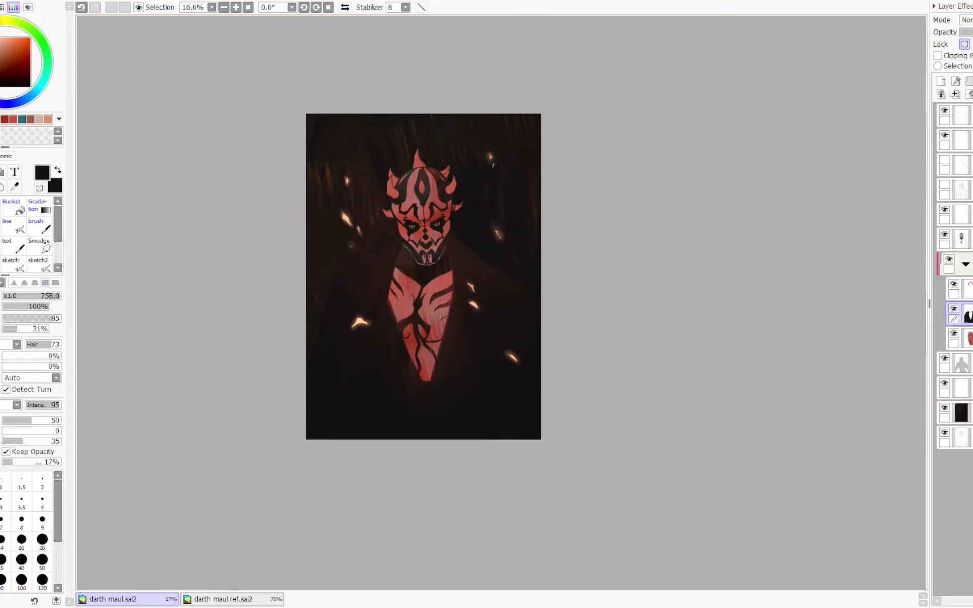
# - Collapse the figure's layer folder and check the whole painting zoomed out and mirrored
pyautogui.click(966, 264)
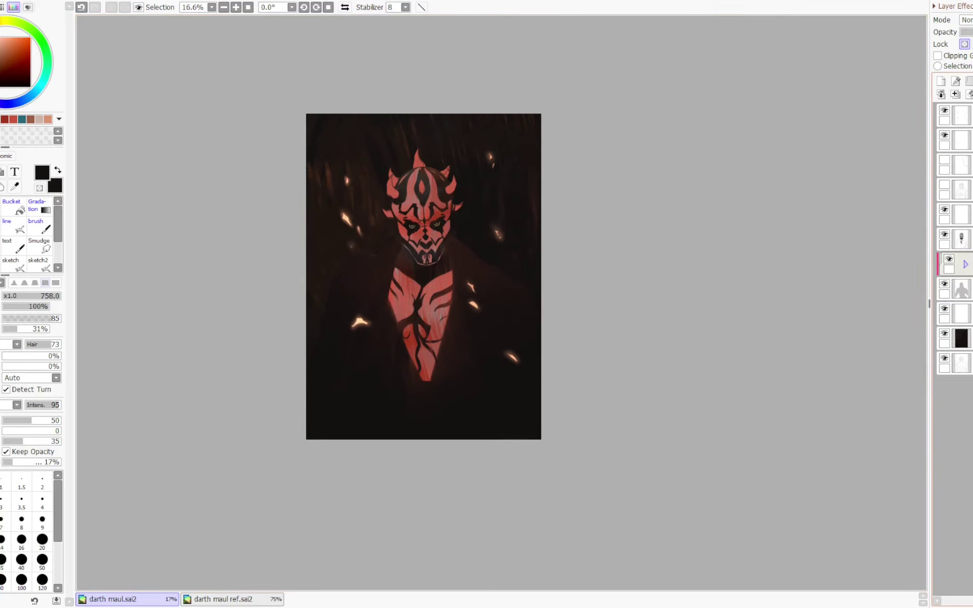
pyautogui.click(970, 264)
pyautogui.press('pagedown')
pyautogui.press('pagedown')
pyautogui.press('h')
pyautogui.press('pageup')
pyautogui.press('pageup')
pyautogui.press('h')
pyautogui.press('pagedown')
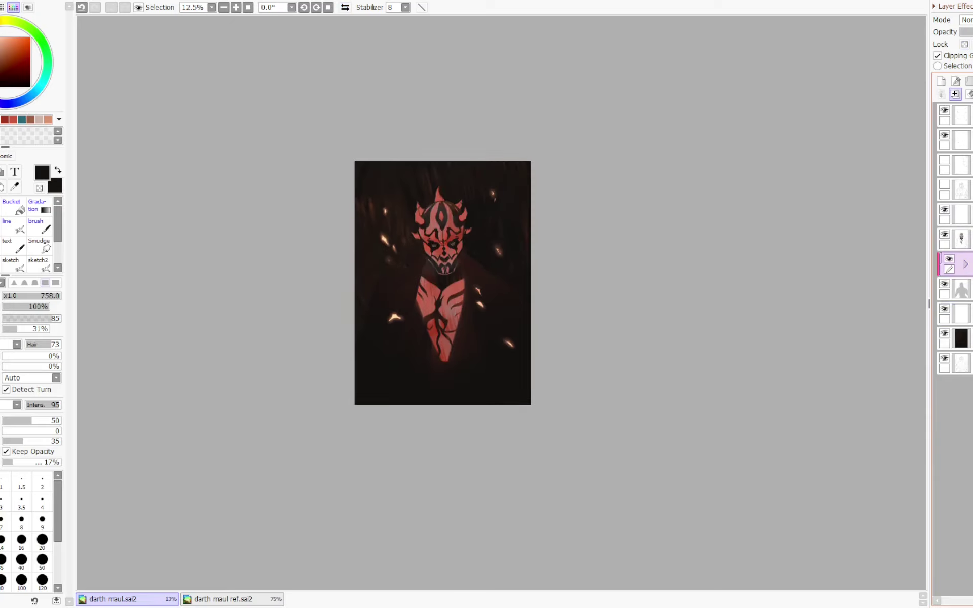
# - Add a Multiply layer above the tattoo layer and brush large near-black shadows across the figure and the lower canvas
pyautogui.click(962, 239)
pyautogui.click(944, 210)
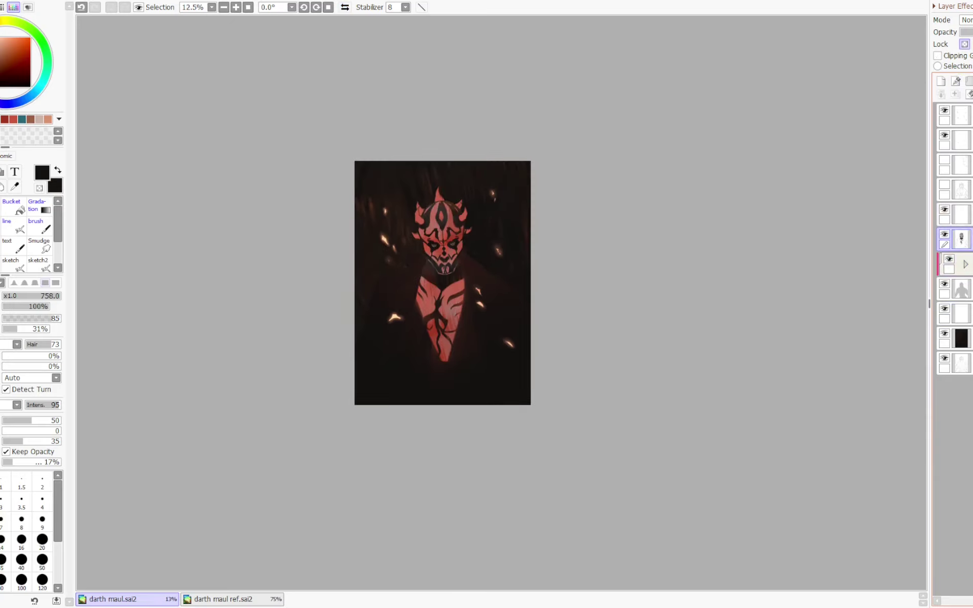
pyautogui.click(940, 81)
pyautogui.click(967, 27)
pyautogui.moveTo(351, 351); pyautogui.dragTo(544, 256)
pyautogui.moveTo(500, 322); pyautogui.dragTo(526, 325)
pyautogui.moveTo(386, 379)
pyautogui.mouseDown()
pyautogui.moveTo(473, 386)
pyautogui.moveTo(530, 372)
pyautogui.mouseUp()
# - Refine the Multiply shadows with a size 1233 brush, alternately erasing and repainting around the head and background
pyautogui.press('-')
pyautogui.moveTo(378, 291)
pyautogui.mouseDown()
pyautogui.moveTo(513, 264)
pyautogui.moveTo(495, 260)
pyautogui.moveTo(416, 290)
pyautogui.moveTo(487, 240)
pyautogui.moveTo(473, 255)
pyautogui.moveTo(504, 246)
pyautogui.mouseUp()
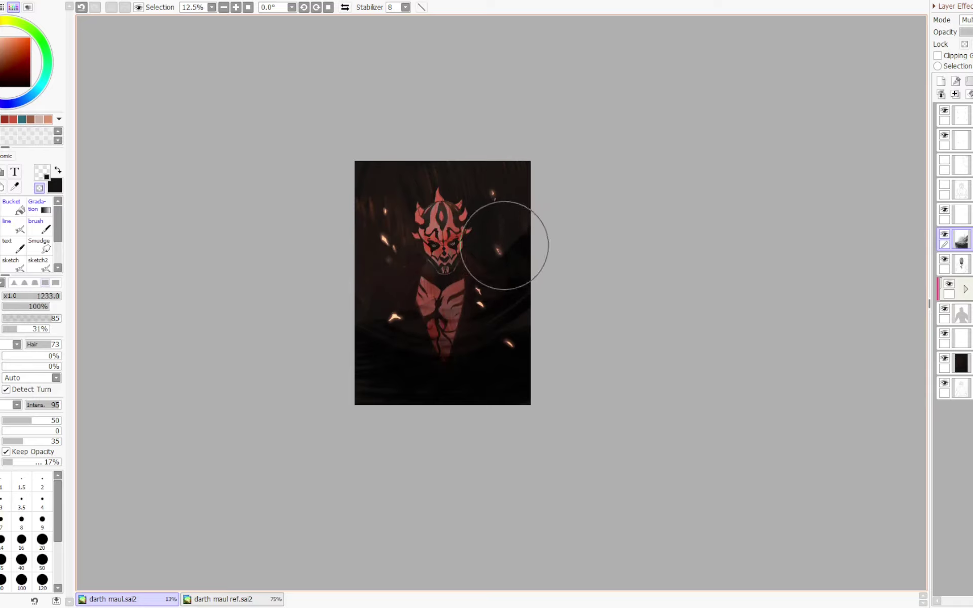
pyautogui.press('-')
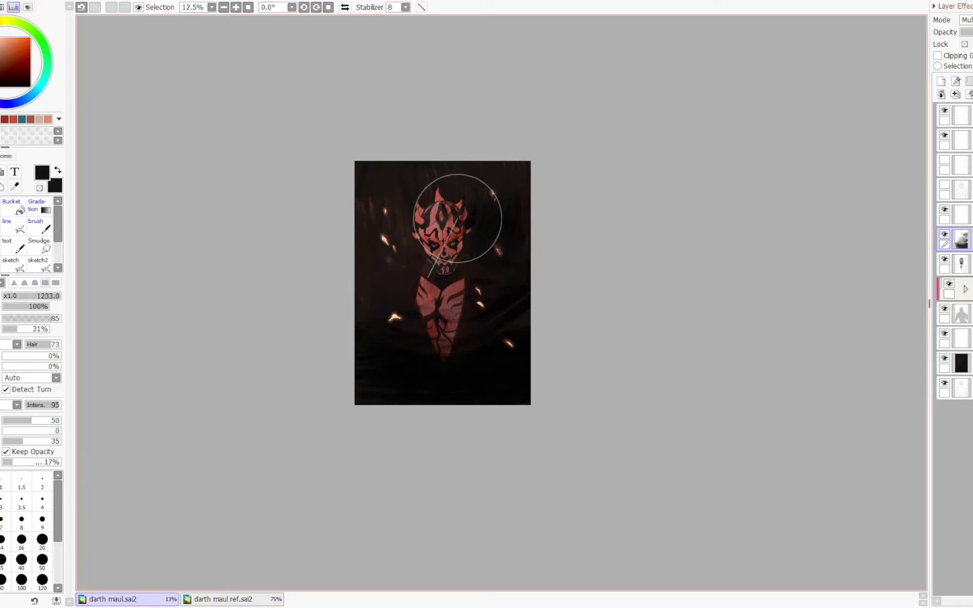
pyautogui.moveTo(458, 218); pyautogui.dragTo(425, 272)
pyautogui.press('-')
pyautogui.moveTo(421, 230); pyautogui.dragTo(454, 189)
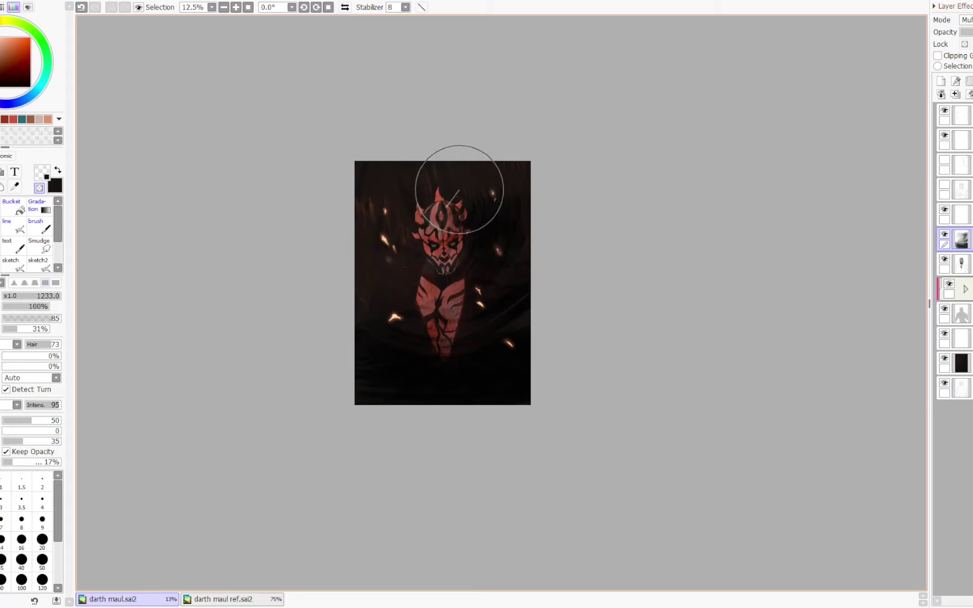
# - Select the skin layer in the figure folder and brush dark red over the face
pyautogui.click(953, 289)
pyautogui.click(966, 289)
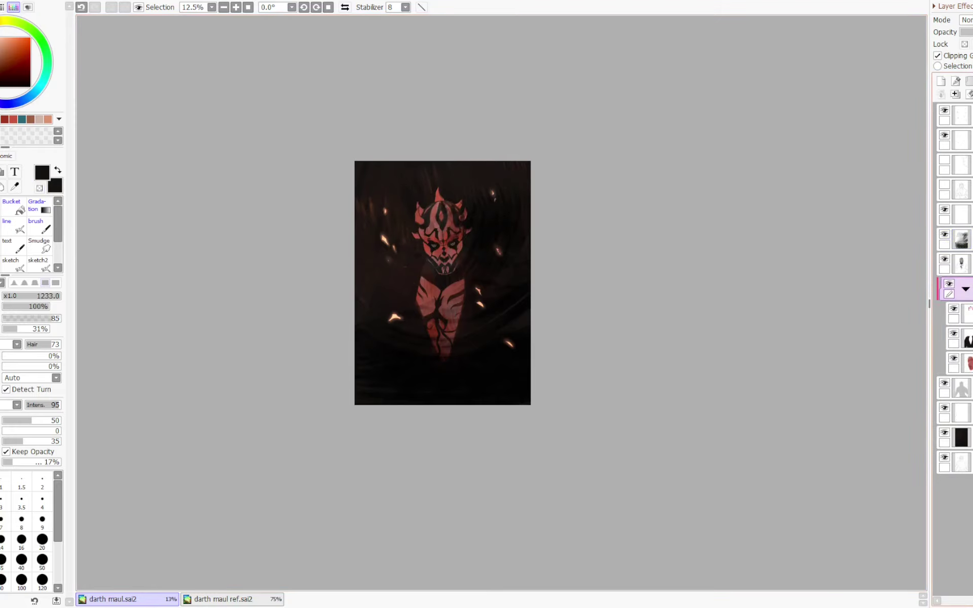
pyautogui.click(968, 363)
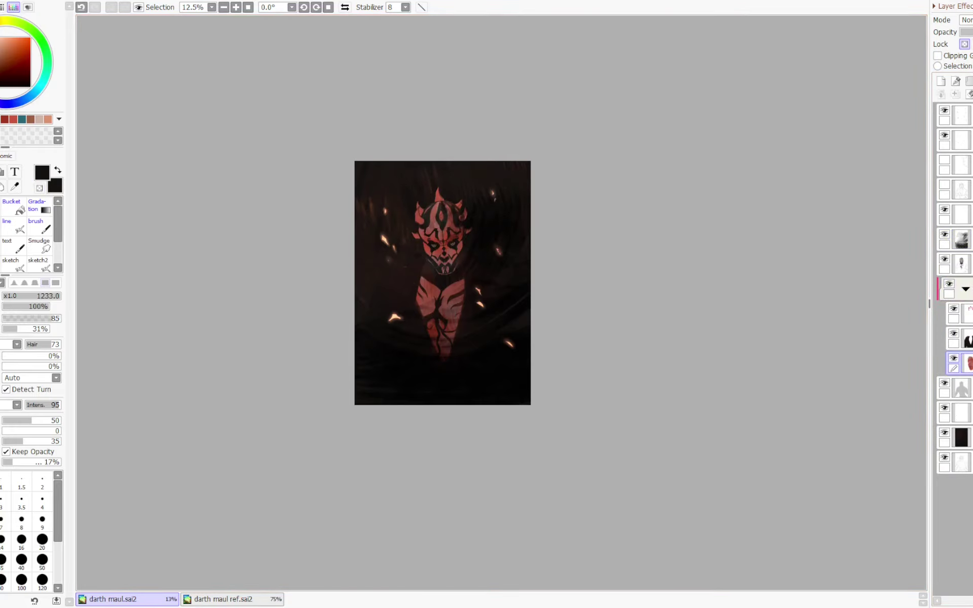
pyautogui.click(5, 119)
pyautogui.moveTo(433, 234)
pyautogui.mouseDown()
pyautogui.moveTo(436, 213)
pyautogui.moveTo(488, 186)
pyautogui.mouseUp()
pyautogui.hotkey('ctrl', 'z')
pyautogui.press('n')
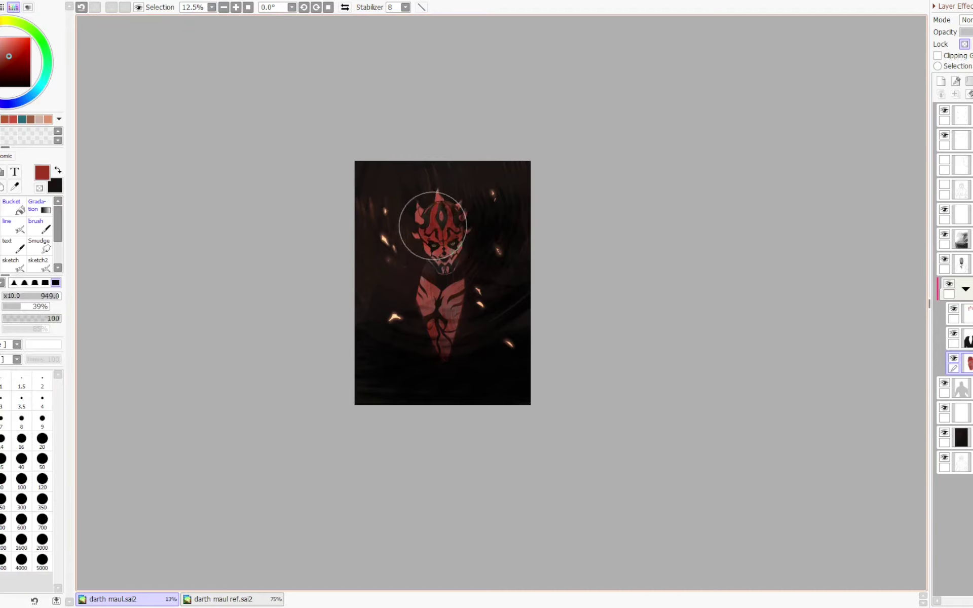
pyautogui.press('b')
pyautogui.moveTo(437, 252)
pyautogui.mouseDown()
pyautogui.moveTo(456, 238)
pyautogui.moveTo(449, 236)
pyautogui.mouseUp()
# - Brush more dark red onto the chest on the skin layer
pyautogui.click(1, 229)
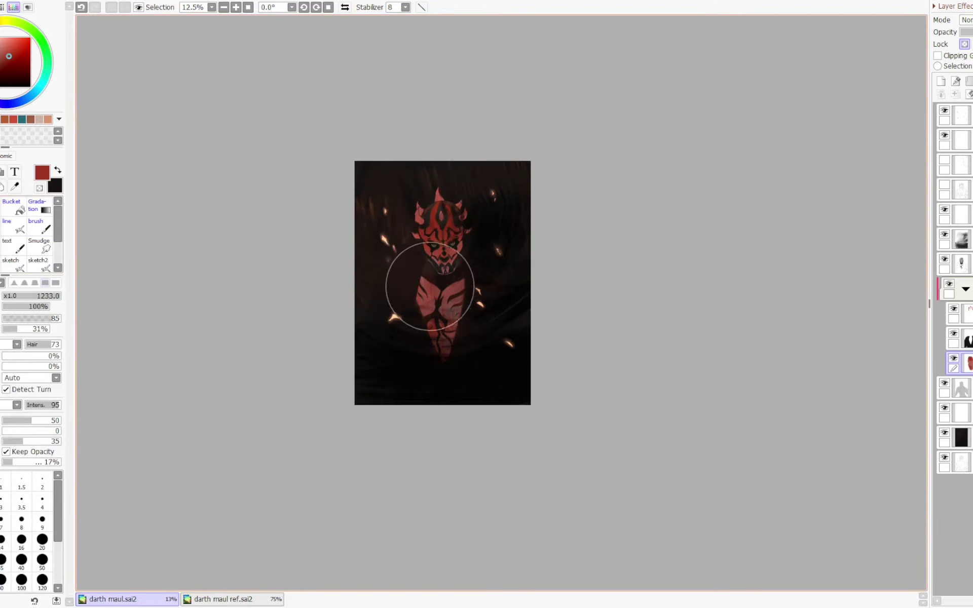
pyautogui.press('n')
pyautogui.press('b')
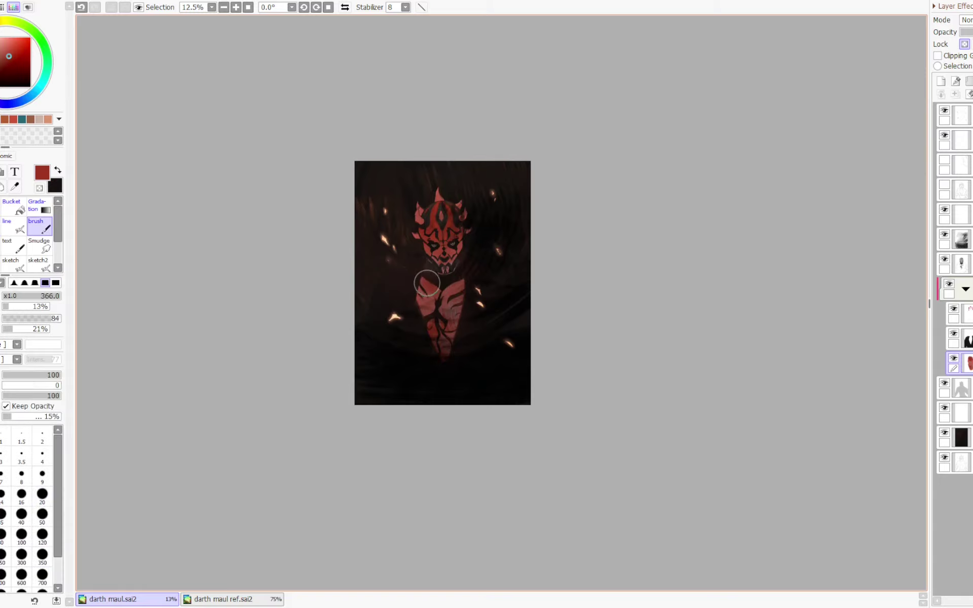
pyautogui.press('v')
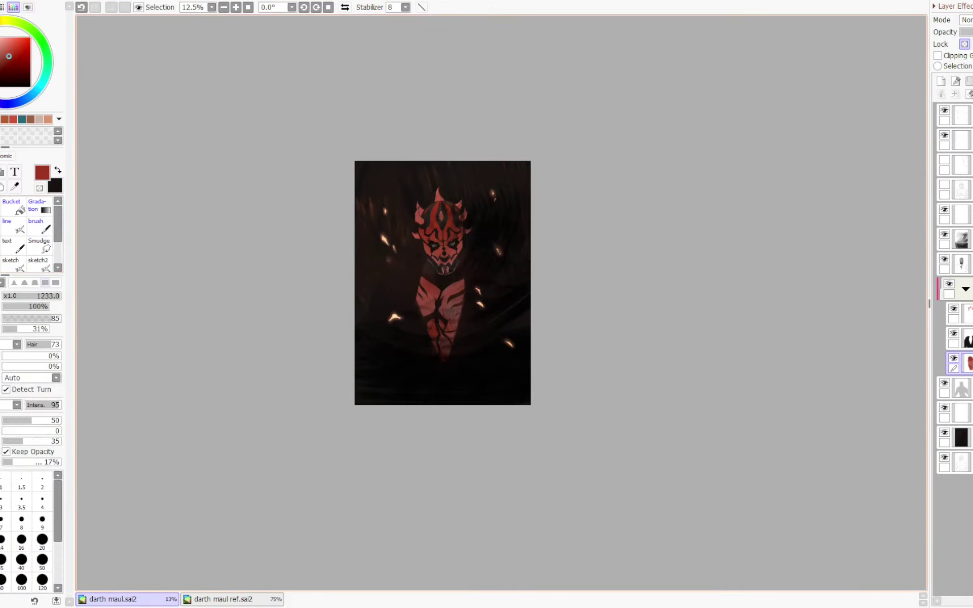
# - Check the face and chest shading in a mirrored, enlarged view
pyautogui.press('h')
pyautogui.press('pageup')
pyautogui.press('pageup')
pyautogui.press('pageup')
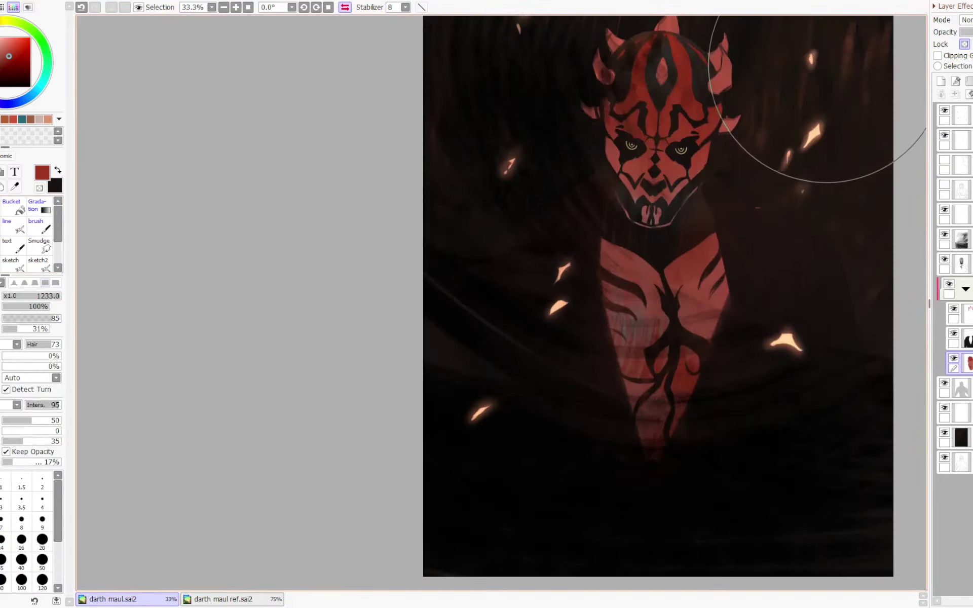
# - Check the whole composition in mirrored and normal orientation at a reduced size
pyautogui.press('h')
pyautogui.press('KP_Subtract')
pyautogui.press('KP_Subtract')
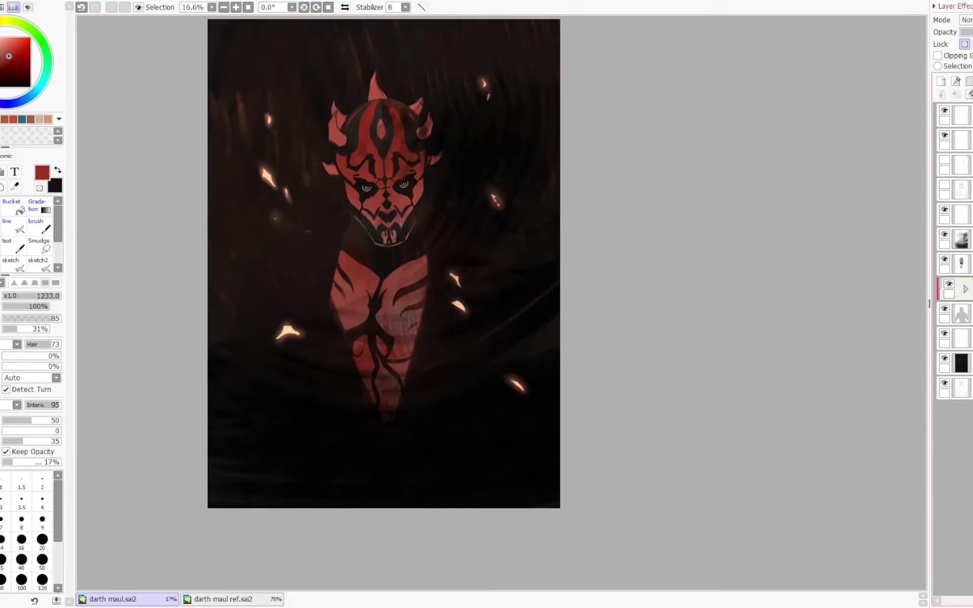
pyautogui.press('h')
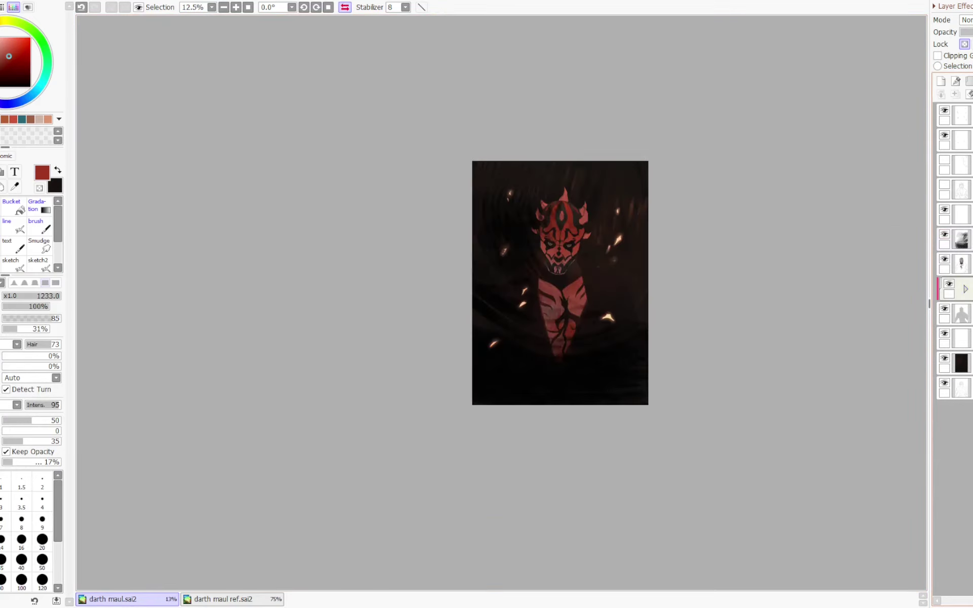
pyautogui.press('h')
pyautogui.press('KP_Add')
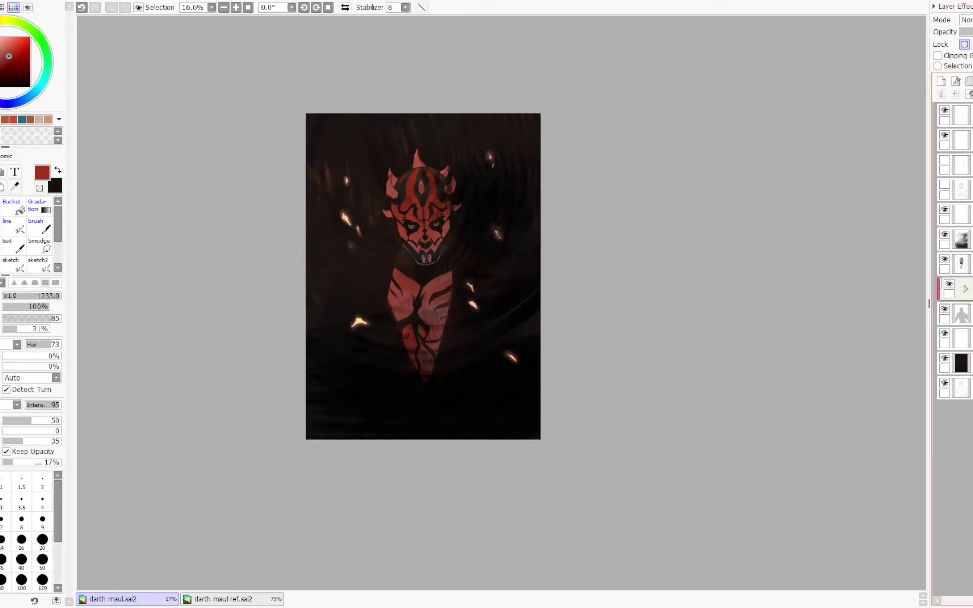
# - Select the ember layer, compare the embers with the glow layer hidden and shown, and choose light orange
pyautogui.click(961, 140)
pyautogui.click(945, 136)
pyautogui.click(944, 135)
pyautogui.click(945, 110)
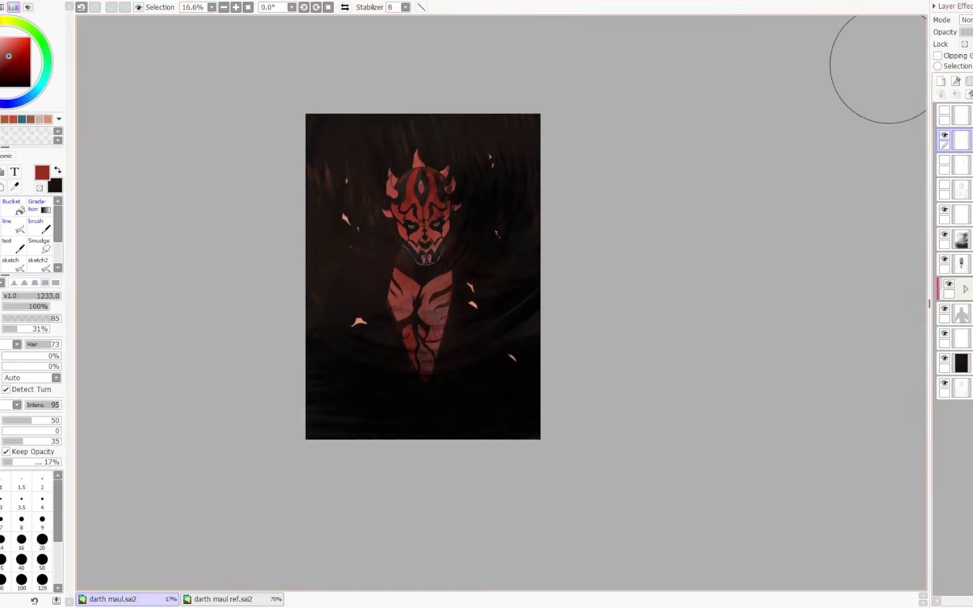
pyautogui.press('pageup')
pyautogui.press('pageup')
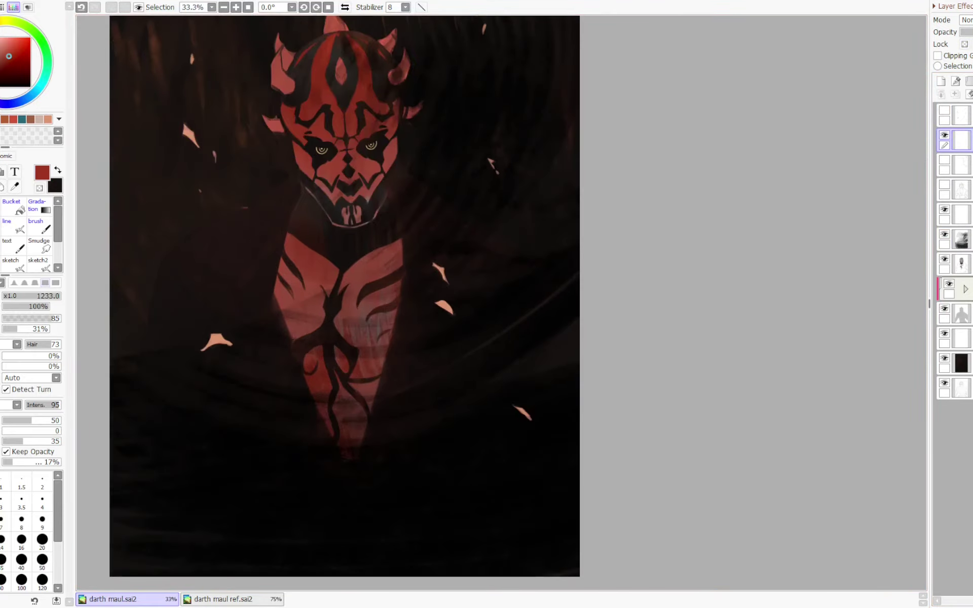
pyautogui.click(48, 119)
pyautogui.click(944, 110)
pyautogui.press('pagedown')
pyautogui.press('pagedown')
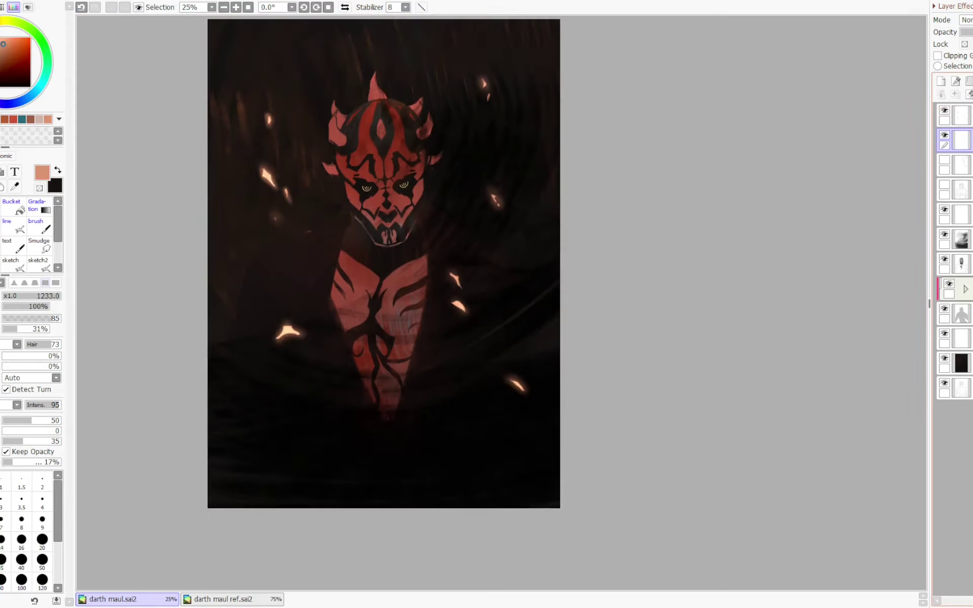
# - Paint several slim light-orange embers in the lower part of the painting with the line tool at size 74
pyautogui.moveTo(424, 277); pyautogui.dragTo(420, 223)
pyautogui.press('n')
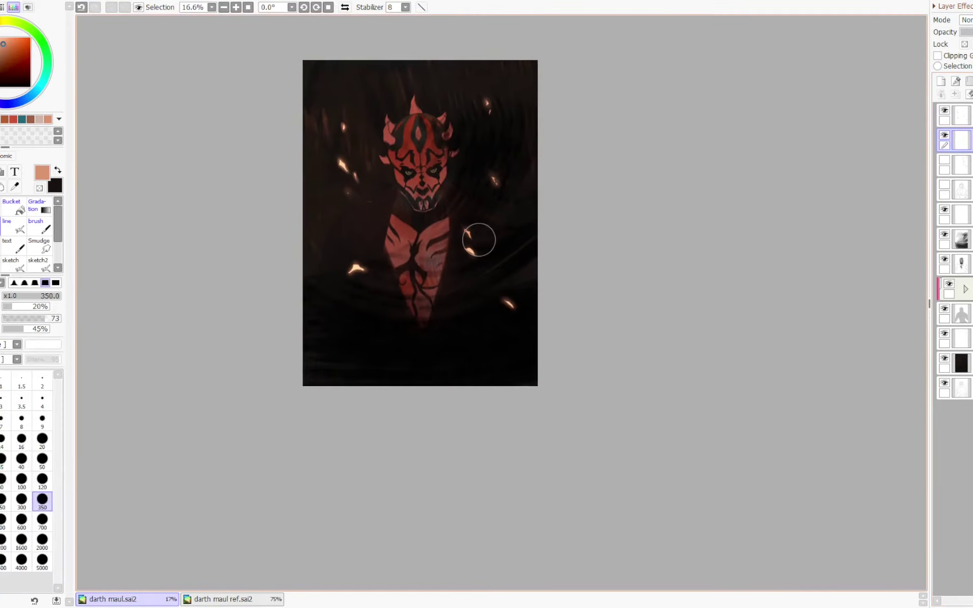
pyautogui.moveTo(517, 379); pyautogui.dragTo(449, 381)
pyautogui.press('h')
pyautogui.press('Delete')
pyautogui.moveTo(536, 355); pyautogui.dragTo(537, 369)
pyautogui.press('c')
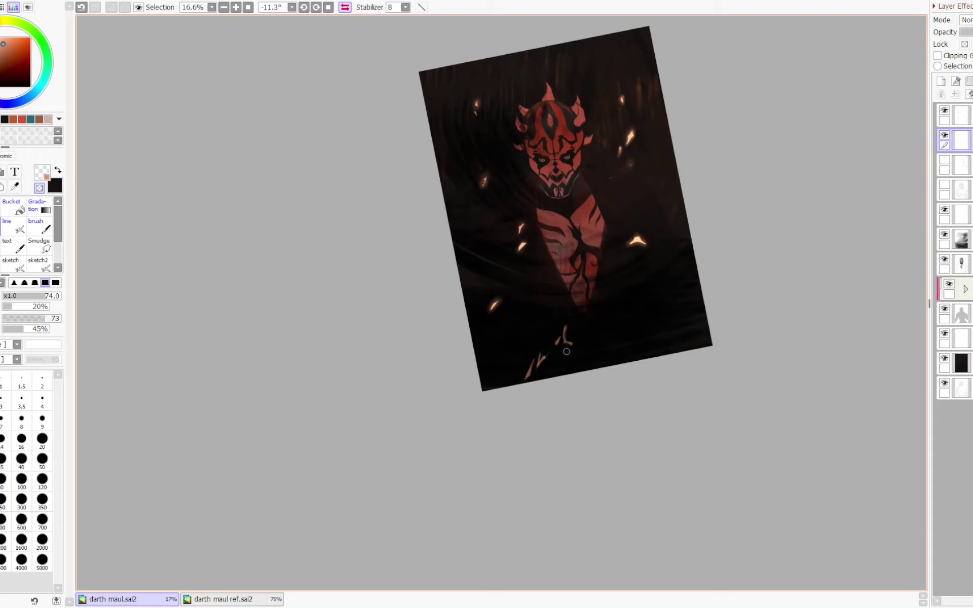
# - Add two more slim embers, one beside the lower end of the chest and one near the lower-left edge
pyautogui.press('e')
pyautogui.moveTo(530, 308); pyautogui.dragTo(531, 326)
pyautogui.press('e')
pyautogui.press('h')
pyautogui.press('Home')
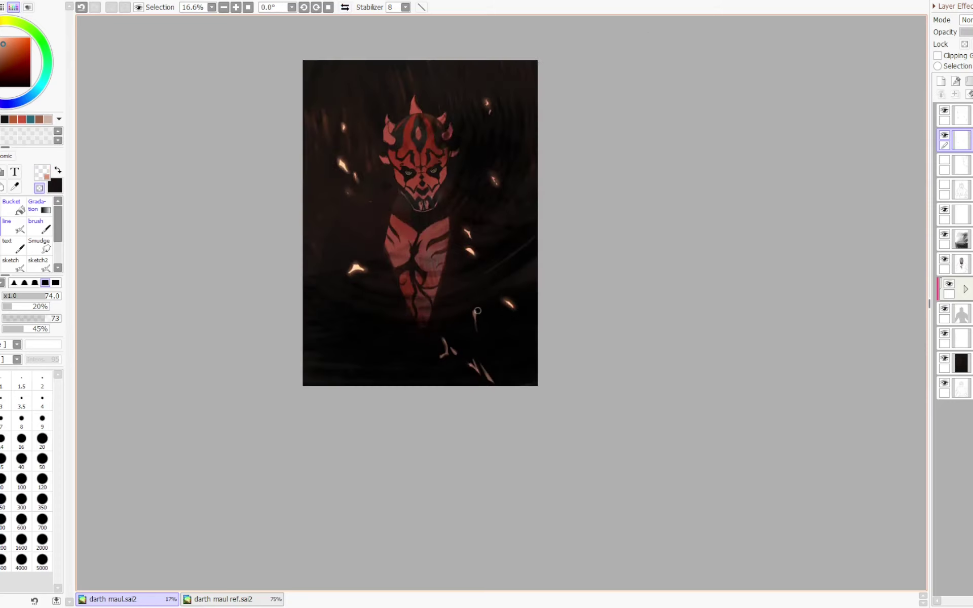
pyautogui.press('e')
pyautogui.press('e')
pyautogui.moveTo(330, 325); pyautogui.dragTo(332, 312)
# - Select the glow layer above the ember layer
pyautogui.press('-')
pyautogui.press('pagedown')
pyautogui.click(961, 115)
pyautogui.moveTo(387, 287)
pyautogui.mouseDown()
pyautogui.moveTo(393, 298)
pyautogui.moveTo(373, 313)
pyautogui.moveTo(393, 311)
pyautogui.moveTo(373, 312)
pyautogui.moveTo(379, 307)
pyautogui.mouseUp()
pyautogui.hotkey('ctrl', 'z')
pyautogui.press('b')
pyautogui.hotkey('ctrl', 'z')
pyautogui.press('-')
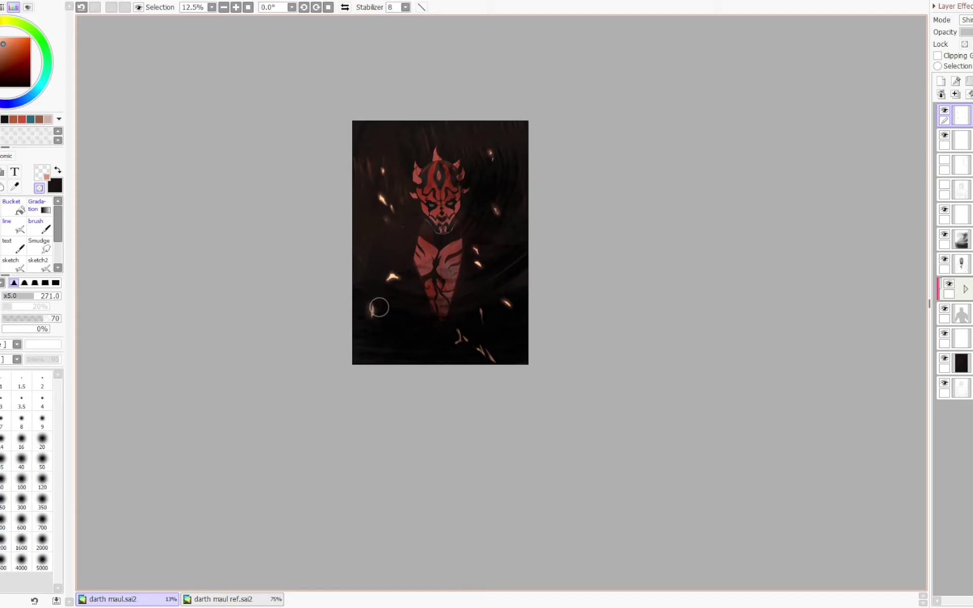
pyautogui.press('-')
pyautogui.hotkey('ctrl', 'z')
pyautogui.hotkey('ctrl', 'z')
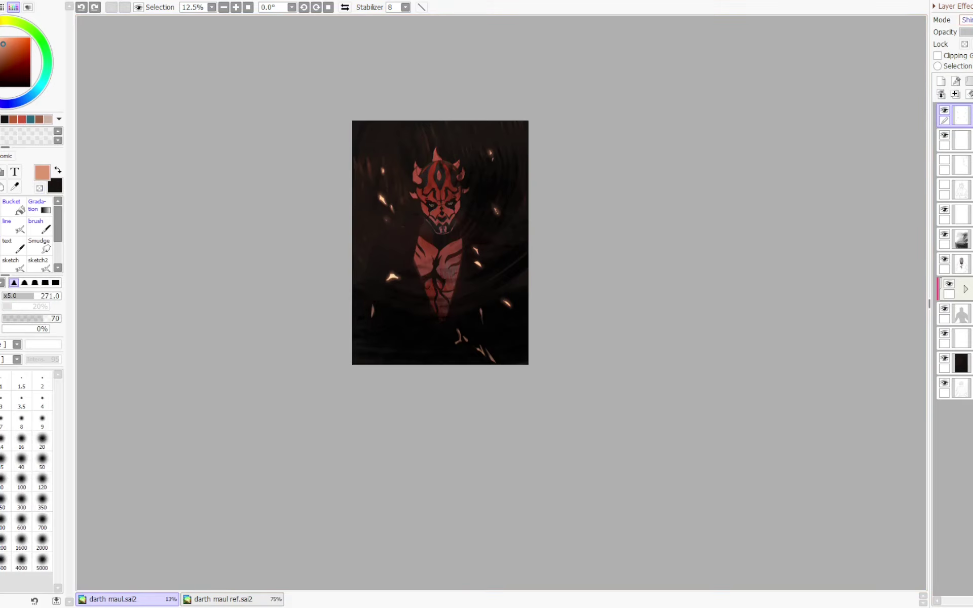
pyautogui.press('b')
pyautogui.moveTo(391, 275); pyautogui.dragTo(393, 276)
pyautogui.hotkey('ctrl', 'z')
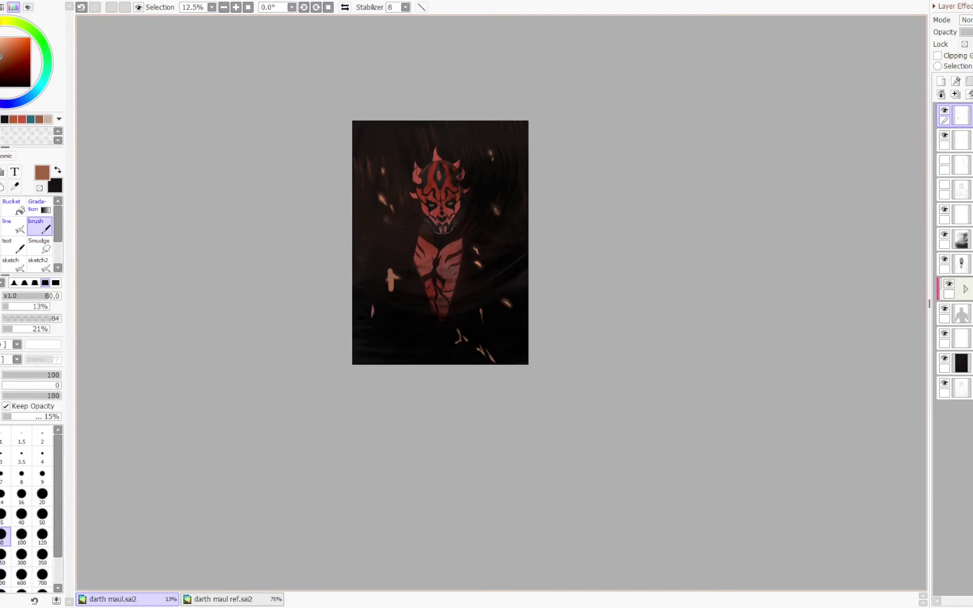
pyautogui.hotkey('ctrl', 'z')
pyautogui.press('n')
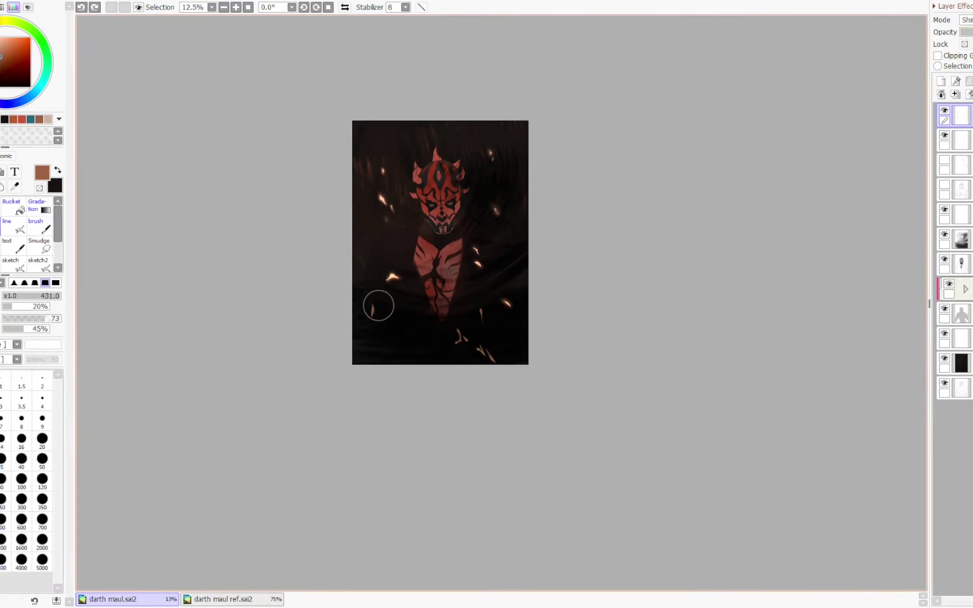
# - Airbrush a soft orange-brown glow around the new lower embers at size 107 and check it mirrored
pyautogui.press('b')
pyautogui.moveTo(372, 304); pyautogui.dragTo(375, 317)
pyautogui.hotkey('ctrl', 'z')
pyautogui.moveTo(374, 304); pyautogui.dragTo(372, 320)
pyautogui.hotkey('ctrl', 'z')
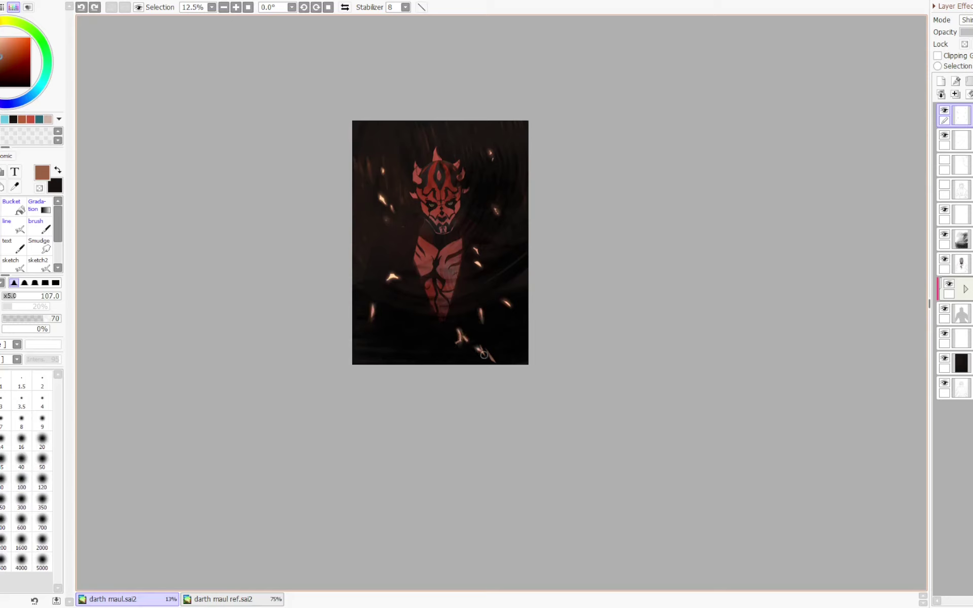
pyautogui.hotkey('ctrl', 'z')
pyautogui.press('pagedown')
pyautogui.press('pageup')
pyautogui.press('h')
pyautogui.press('h')
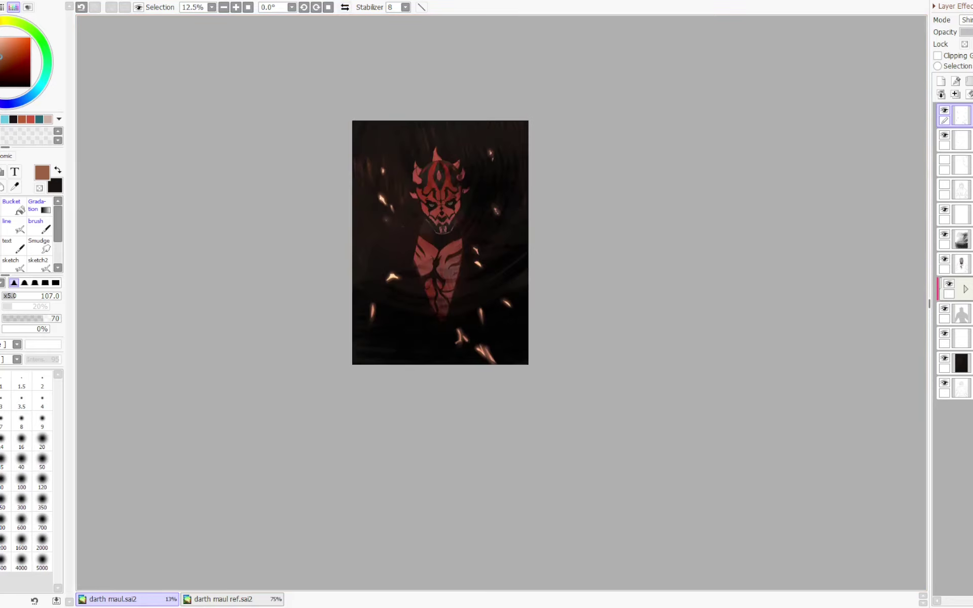
# - Select the dark background layer and brush a faint teal tint around the head and shoulders
pyautogui.click(961, 363)
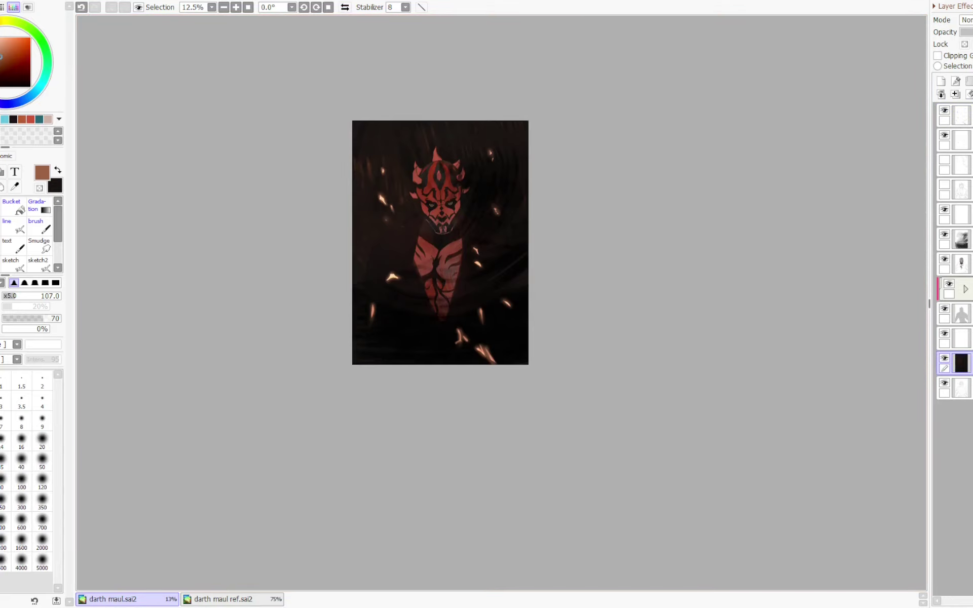
pyautogui.click(45, 77)
pyautogui.click(1, 229)
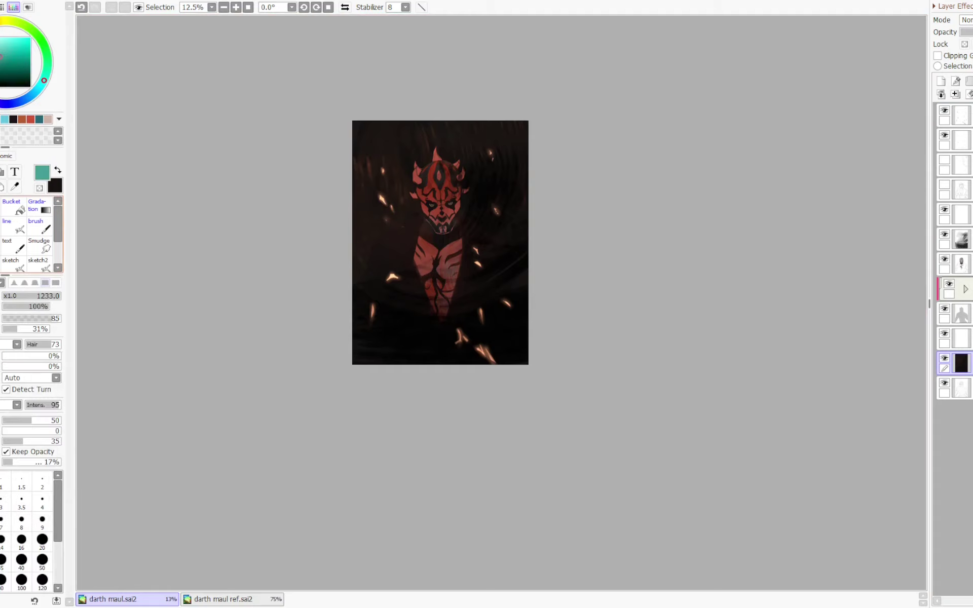
pyautogui.moveTo(393, 221)
pyautogui.mouseDown()
pyautogui.moveTo(371, 216)
pyautogui.moveTo(372, 274)
pyautogui.moveTo(364, 195)
pyautogui.moveTo(383, 148)
pyautogui.moveTo(391, 220)
pyautogui.moveTo(396, 196)
pyautogui.mouseUp()
pyautogui.hotkey('ctrl', 'z')
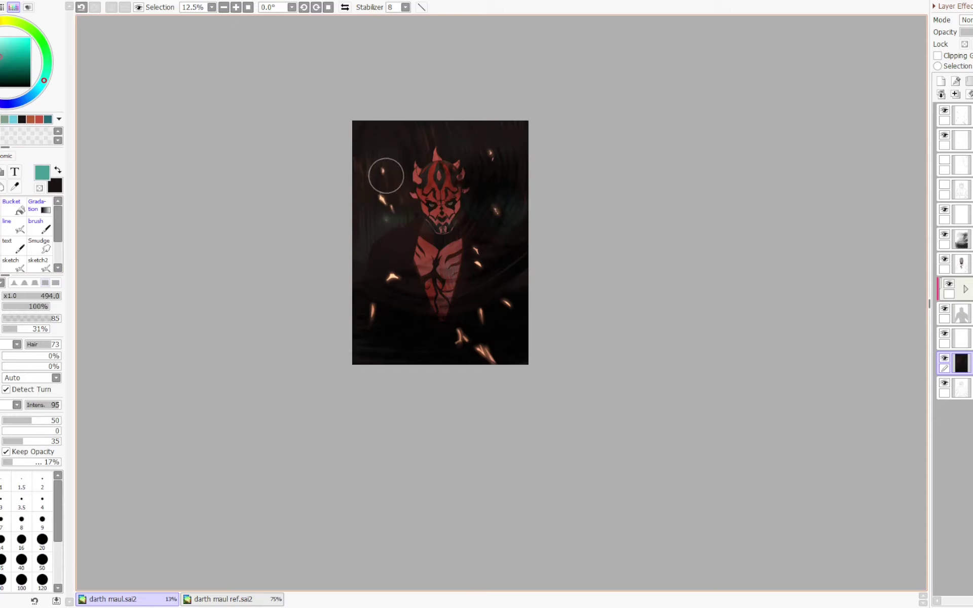
pyautogui.click(0, 40)
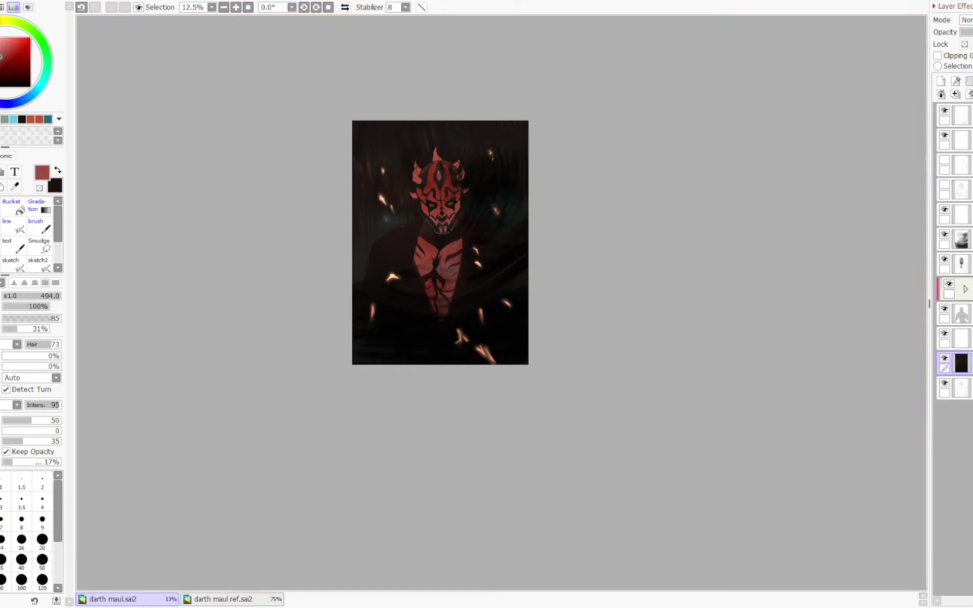
pyautogui.click(8, 47)
pyautogui.moveTo(384, 173); pyautogui.dragTo(380, 228)
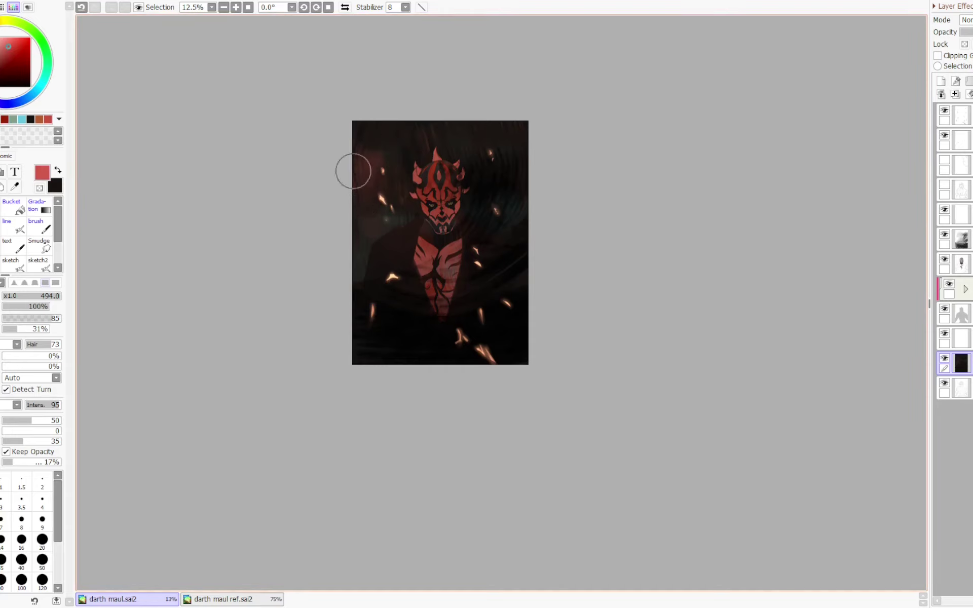
pyautogui.moveTo(353, 171); pyautogui.dragTo(374, 234)
pyautogui.hotkey('ctrl', 'z')
pyautogui.hotkey('ctrl', 'z')
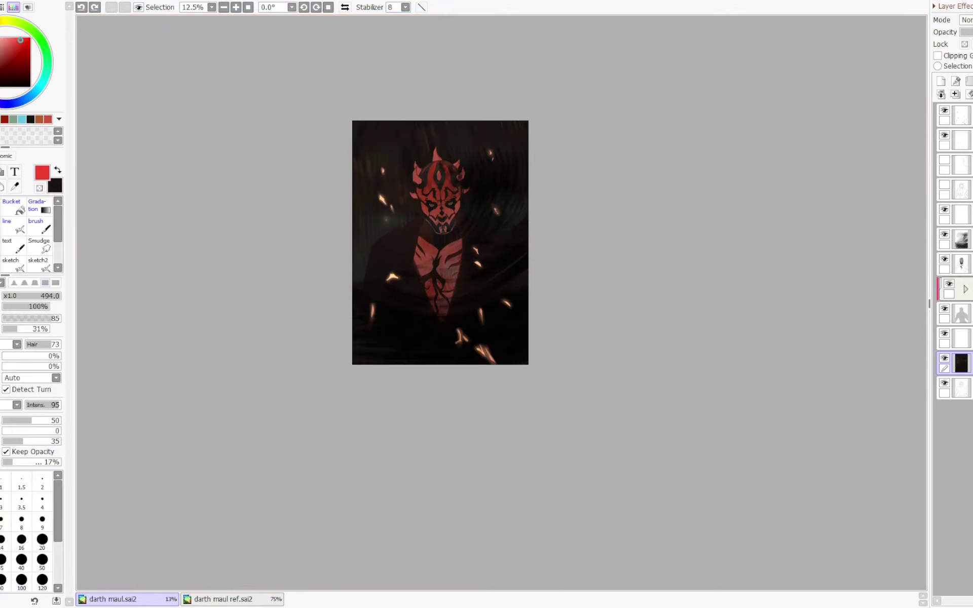
# - Brush bright red into the background on both sides of the head and blend it with a size 793 brush
pyautogui.moveTo(360, 173); pyautogui.dragTo(374, 202)
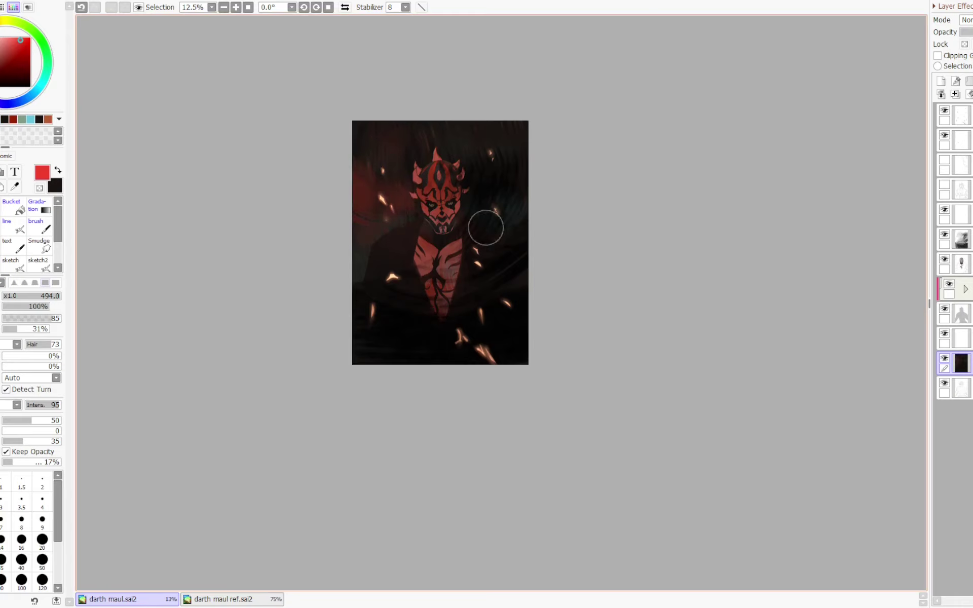
pyautogui.press('b')
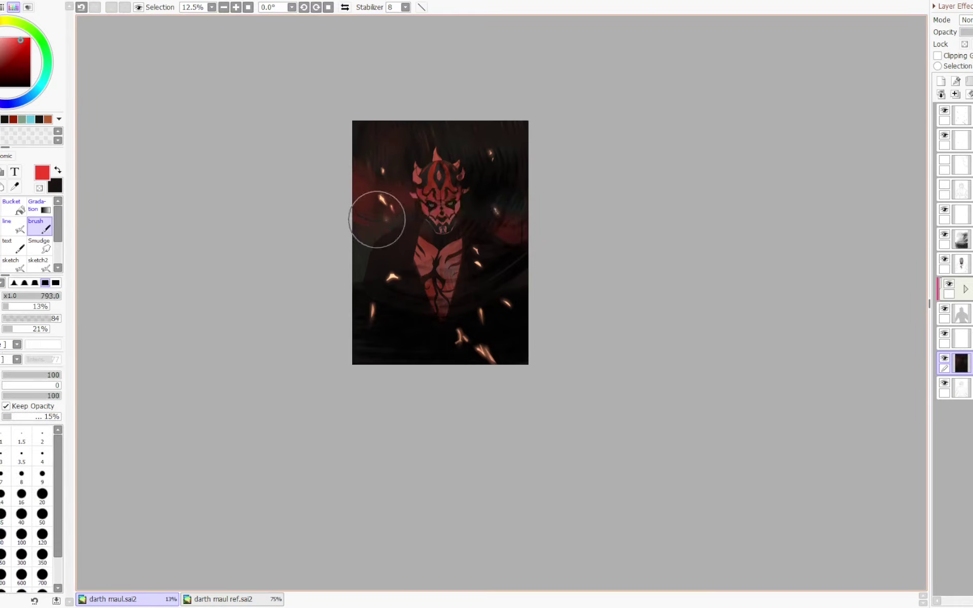
pyautogui.moveTo(377, 219)
pyautogui.mouseDown()
pyautogui.moveTo(373, 238)
pyautogui.moveTo(365, 175)
pyautogui.moveTo(380, 161)
pyautogui.moveTo(411, 204)
pyautogui.moveTo(411, 355)
pyautogui.moveTo(399, 197)
pyautogui.moveTo(383, 222)
pyautogui.moveTo(378, 154)
pyautogui.moveTo(354, 144)
pyautogui.moveTo(379, 202)
pyautogui.moveTo(359, 181)
pyautogui.moveTo(400, 203)
pyautogui.moveTo(364, 189)
pyautogui.moveTo(432, 179)
pyautogui.moveTo(373, 242)
pyautogui.moveTo(405, 198)
pyautogui.moveTo(428, 139)
pyautogui.moveTo(505, 270)
pyautogui.moveTo(510, 182)
pyautogui.moveTo(516, 247)
pyautogui.moveTo(480, 233)
pyautogui.moveTo(503, 247)
pyautogui.moveTo(511, 231)
pyautogui.moveTo(408, 151)
pyautogui.mouseUp()
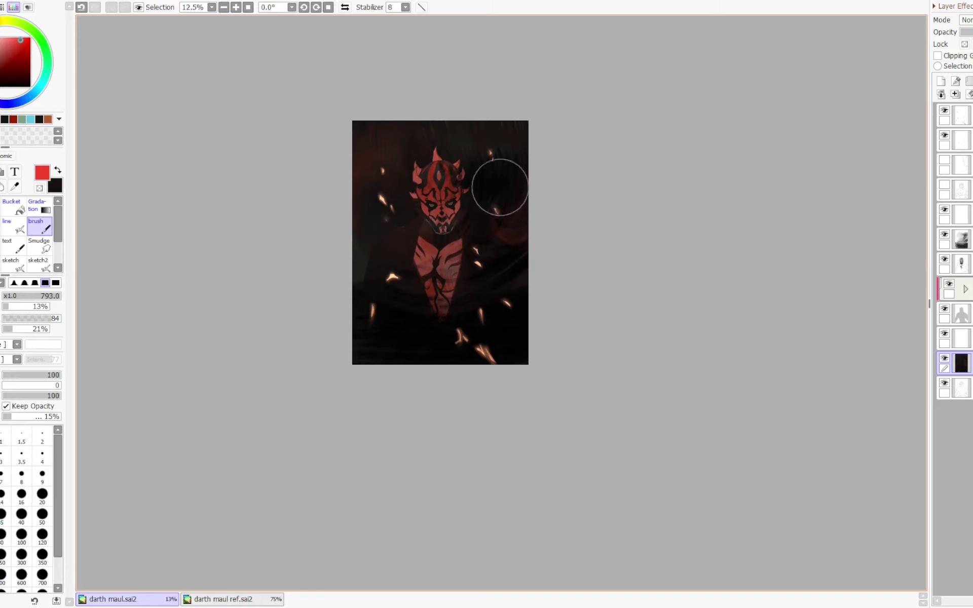
pyautogui.scroll(1, 907, 124)
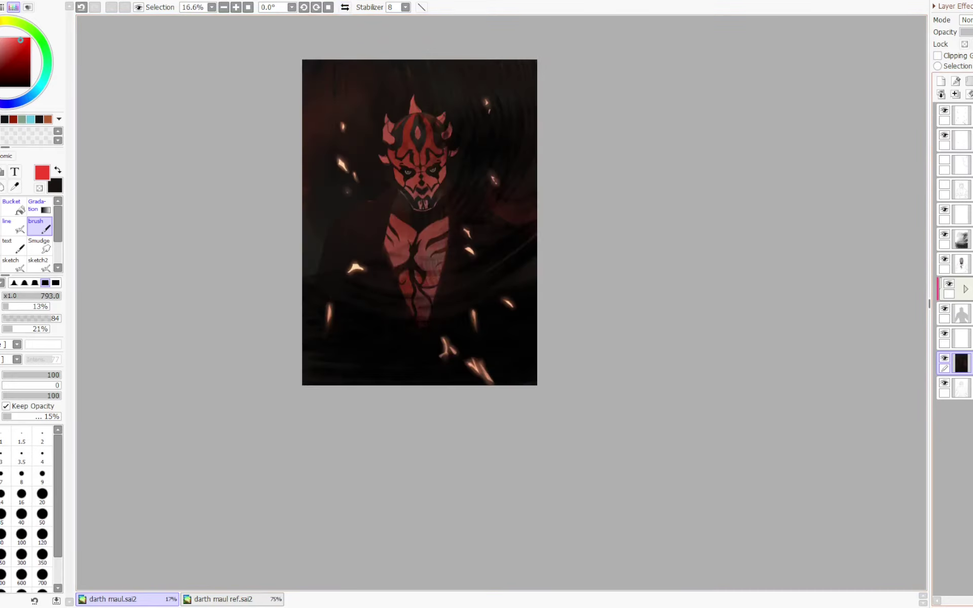
# - Merge the figure, shadow and background layers beneath the embers into a single layer
pyautogui.click(967, 291)
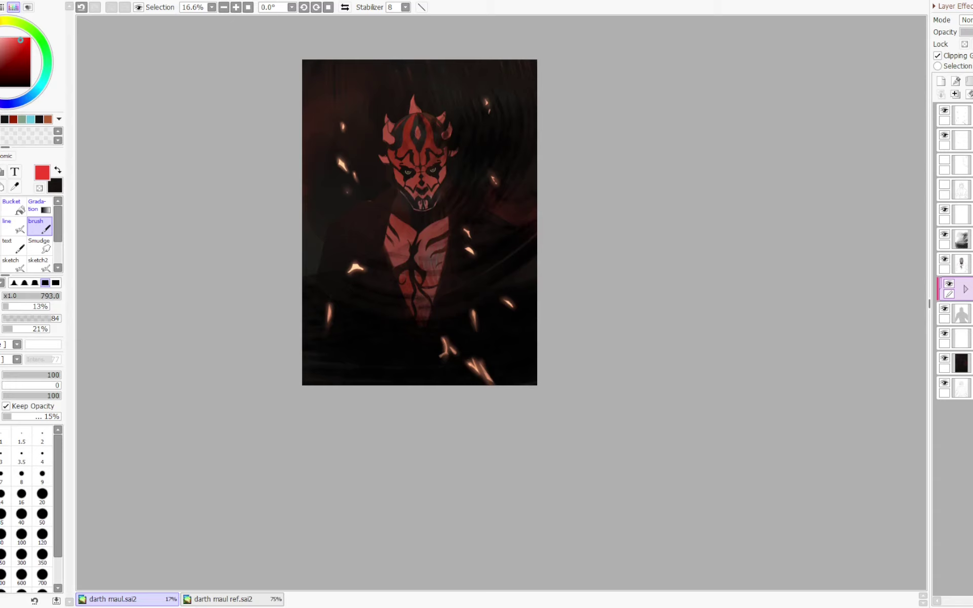
pyautogui.click(962, 214)
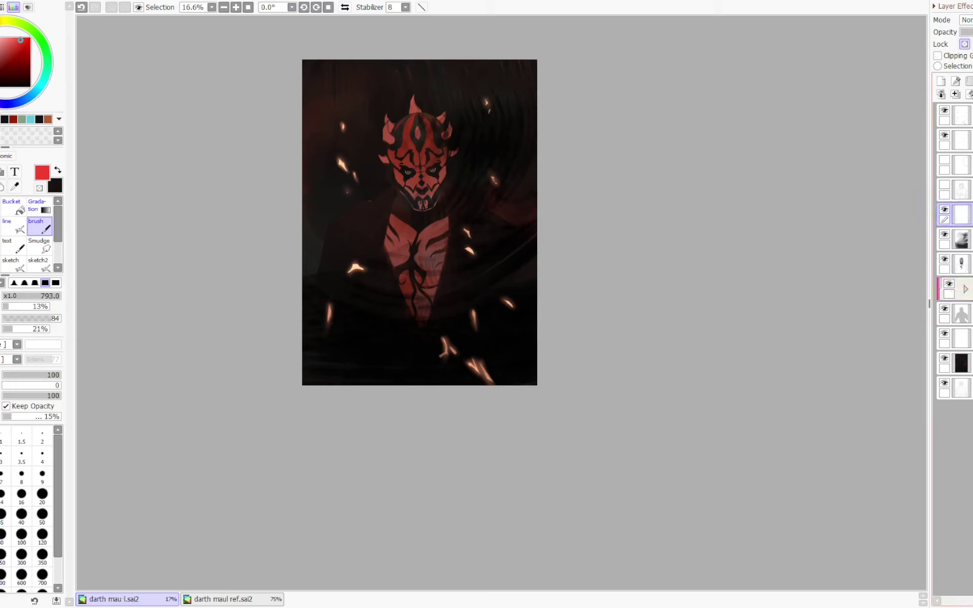
pyautogui.keyDown('shift'); pyautogui.click(962, 363); pyautogui.keyUp('shift')
pyautogui.click(956, 94)
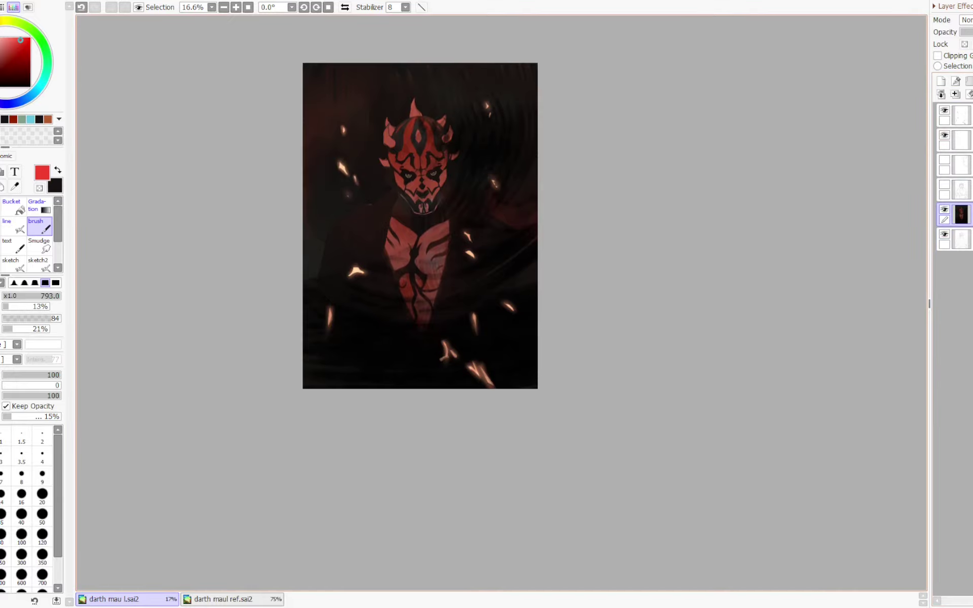
# - Set the brush to size 33 and give it the Hair texture
pyautogui.scroll(3, 473, 168)
pyautogui.moveTo(343, 239)
pyautogui.mouseDown()
pyautogui.moveTo(376, 245)
pyautogui.moveTo(326, 247)
pyautogui.mouseUp()
pyautogui.moveTo(320, 180); pyautogui.dragTo(350, 228)
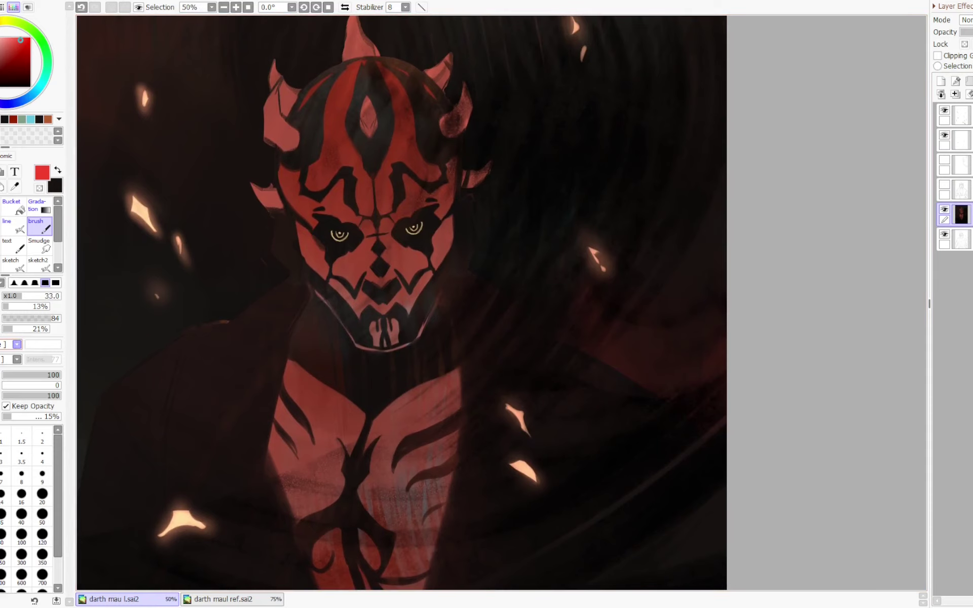
pyautogui.click(15, 364)
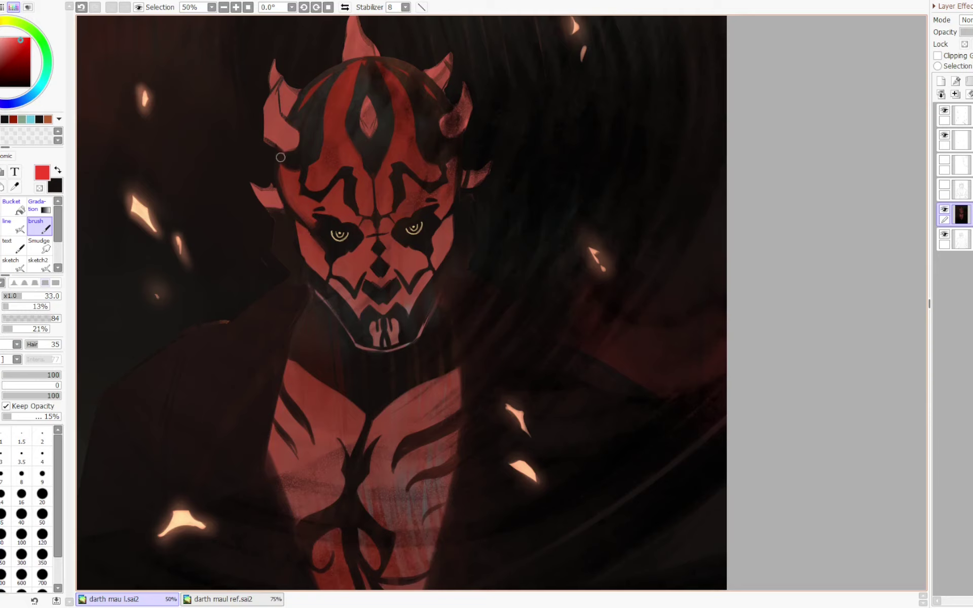
pyautogui.moveTo(406, 264); pyautogui.dragTo(421, 342)
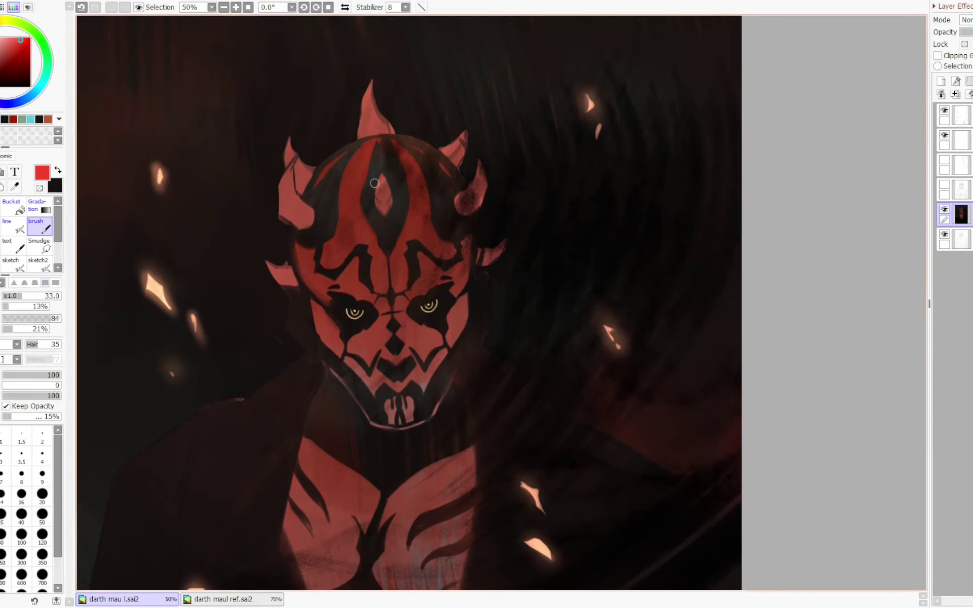
# - Sample tan from the eye and paint over the large left-hand horn with the line tool at size 28
pyautogui.rightClick(348, 313)
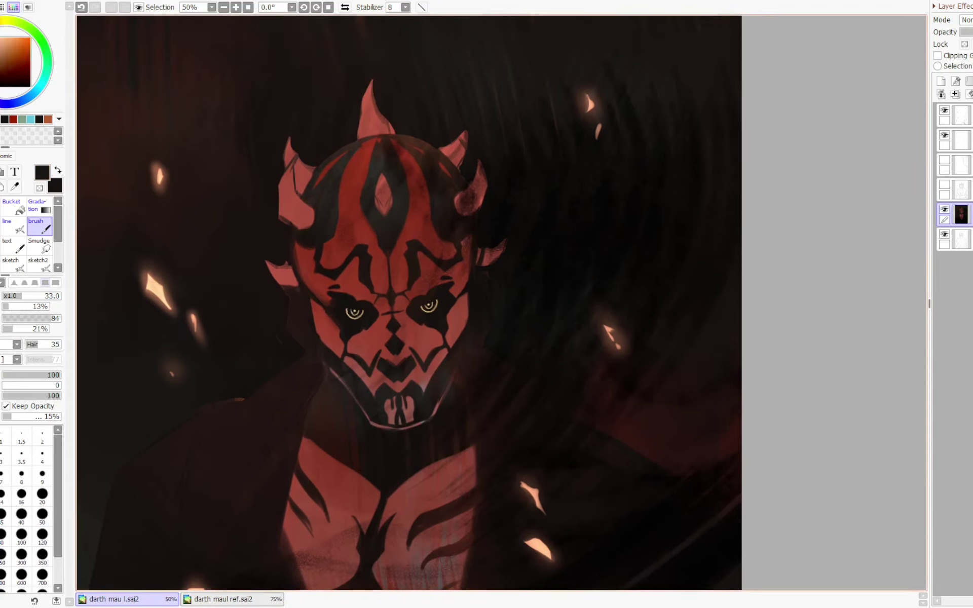
pyautogui.rightClick(347, 312)
pyautogui.press('pageup')
pyautogui.press('pagedown')
pyautogui.press('b')
pyautogui.press('n')
pyautogui.moveTo(294, 172); pyautogui.dragTo(284, 172)
pyautogui.moveTo(295, 157)
pyautogui.mouseDown()
pyautogui.moveTo(279, 210)
pyautogui.moveTo(300, 225)
pyautogui.moveTo(285, 199)
pyautogui.moveTo(288, 209)
pyautogui.moveTo(291, 192)
pyautogui.moveTo(296, 218)
pyautogui.mouseUp()
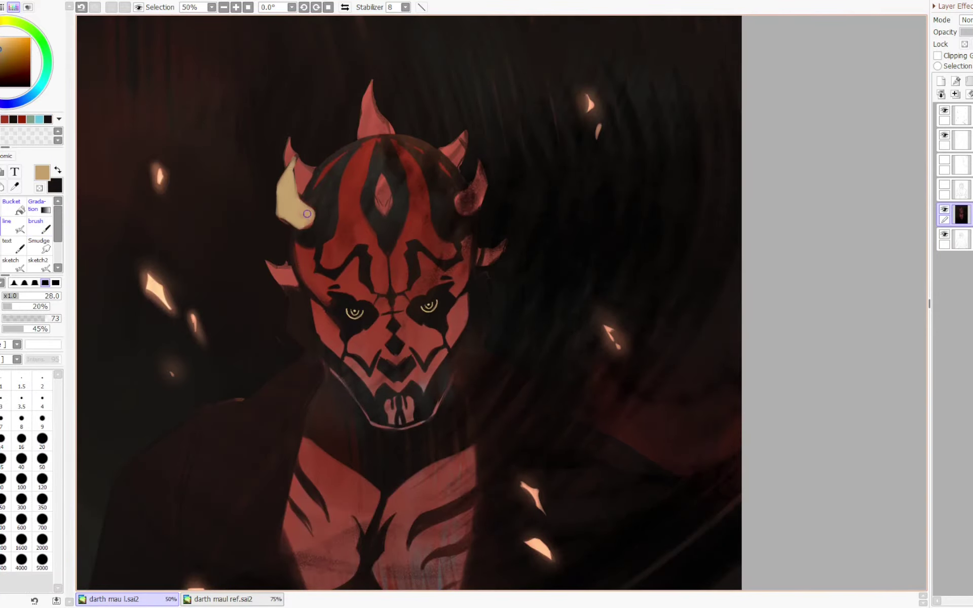
# - Soften and extend the outer edge of the tan horn with textured brush strokes, redoing the unsatisfactory ones
pyautogui.press('b')
pyautogui.moveTo(299, 231)
pyautogui.mouseDown()
pyautogui.moveTo(282, 198)
pyautogui.moveTo(273, 212)
pyautogui.moveTo(283, 185)
pyautogui.mouseUp()
pyautogui.moveTo(271, 147)
pyautogui.mouseDown()
pyautogui.moveTo(275, 187)
pyautogui.moveTo(269, 134)
pyautogui.moveTo(294, 198)
pyautogui.mouseUp()
pyautogui.hotkey('ctrl', 'z')
pyautogui.moveTo(277, 191); pyautogui.dragTo(274, 145)
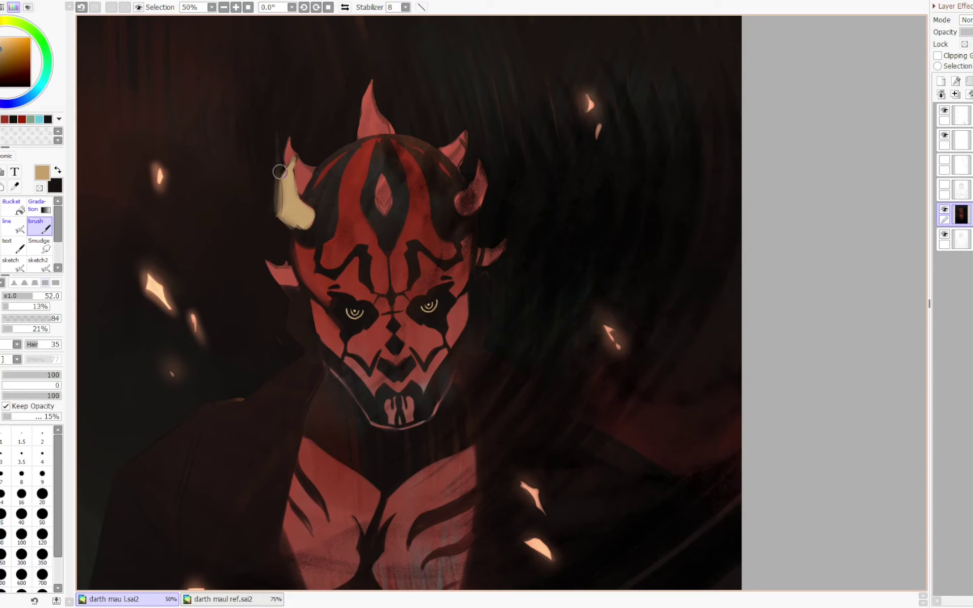
pyautogui.moveTo(280, 186); pyautogui.dragTo(283, 134)
pyautogui.hotkey('ctrl', 'z')
pyautogui.hotkey('ctrl', 'z')
pyautogui.moveTo(278, 208); pyautogui.dragTo(282, 143)
pyautogui.moveTo(329, 175); pyautogui.dragTo(323, 175)
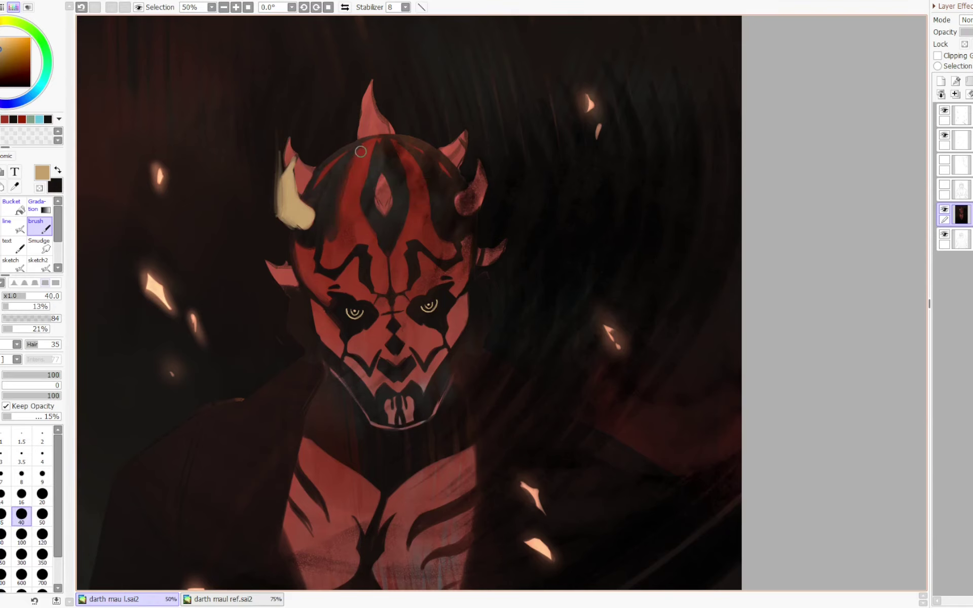
# - Repaint the small lower-left horn in tan with the line tool at size 28, softening it with the textured brush at size 40
pyautogui.press('pagedown')
pyautogui.press('pageup')
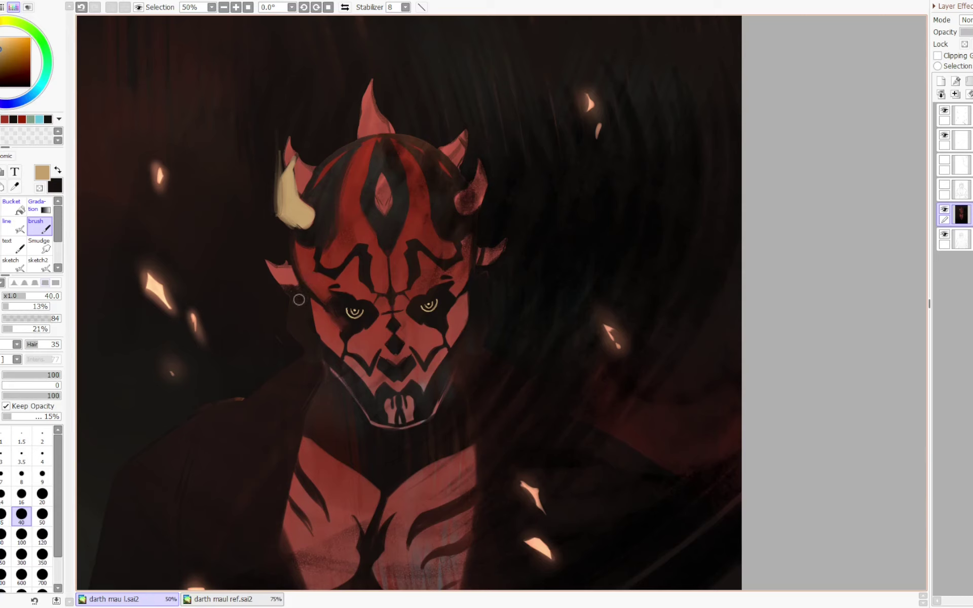
pyautogui.press('e')
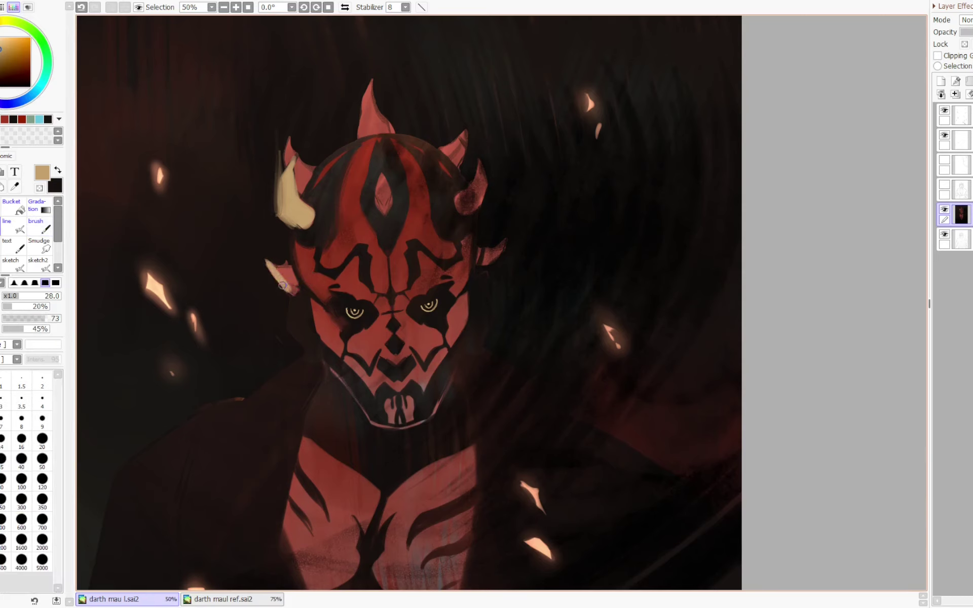
pyautogui.press('b')
pyautogui.moveTo(296, 289)
pyautogui.mouseDown()
pyautogui.moveTo(269, 266)
pyautogui.moveTo(288, 279)
pyautogui.moveTo(270, 255)
pyautogui.moveTo(304, 287)
pyautogui.moveTo(290, 241)
pyautogui.moveTo(300, 284)
pyautogui.moveTo(295, 246)
pyautogui.moveTo(302, 282)
pyautogui.moveTo(303, 271)
pyautogui.moveTo(318, 289)
pyautogui.moveTo(312, 326)
pyautogui.moveTo(305, 297)
pyautogui.moveTo(306, 329)
pyautogui.moveTo(302, 293)
pyautogui.mouseUp()
pyautogui.hotkey('ctrl', 'z')
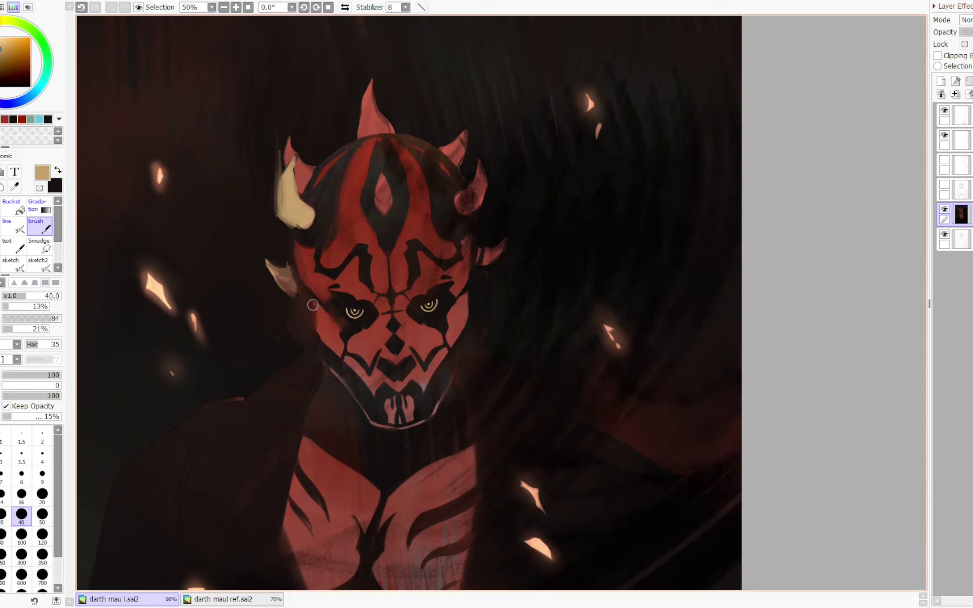
pyautogui.scroll(-1, 560, 211)
pyautogui.press('h')
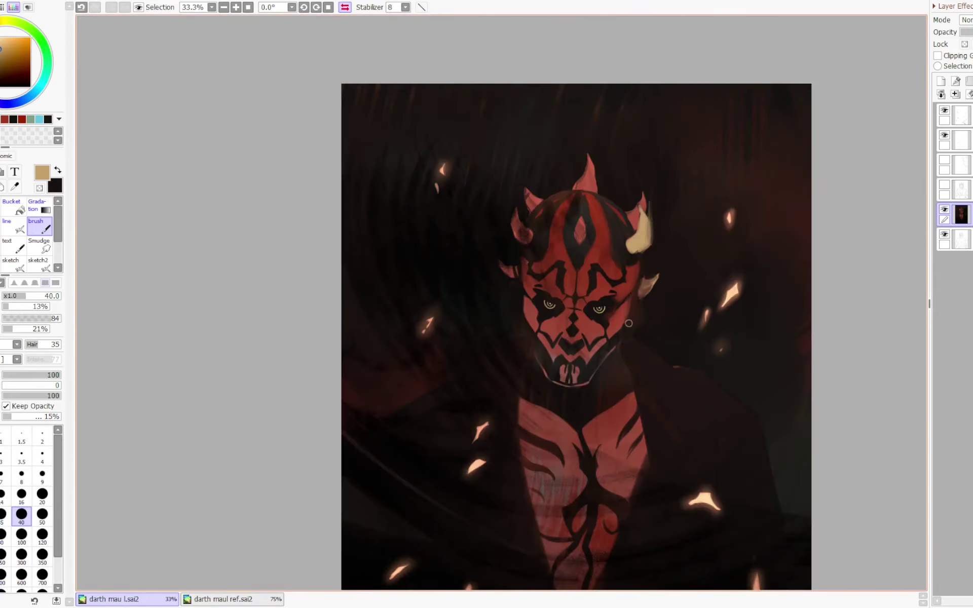
pyautogui.press('h')
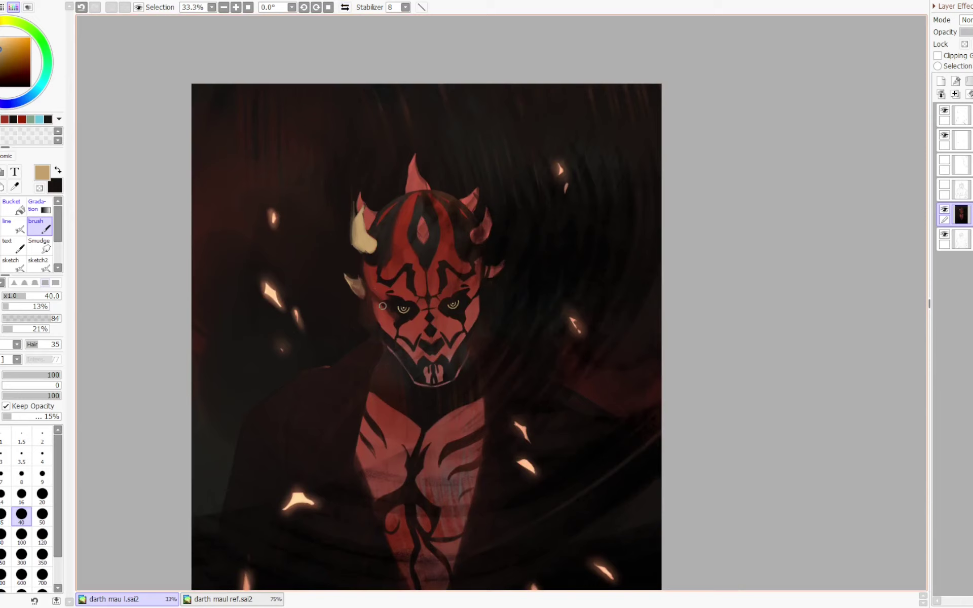
# - Swap to near-black and darken the face edge below the small horn and the background beside the left-hand shoulder, enlarging the brush to 194
pyautogui.press('x')
pyautogui.press('n')
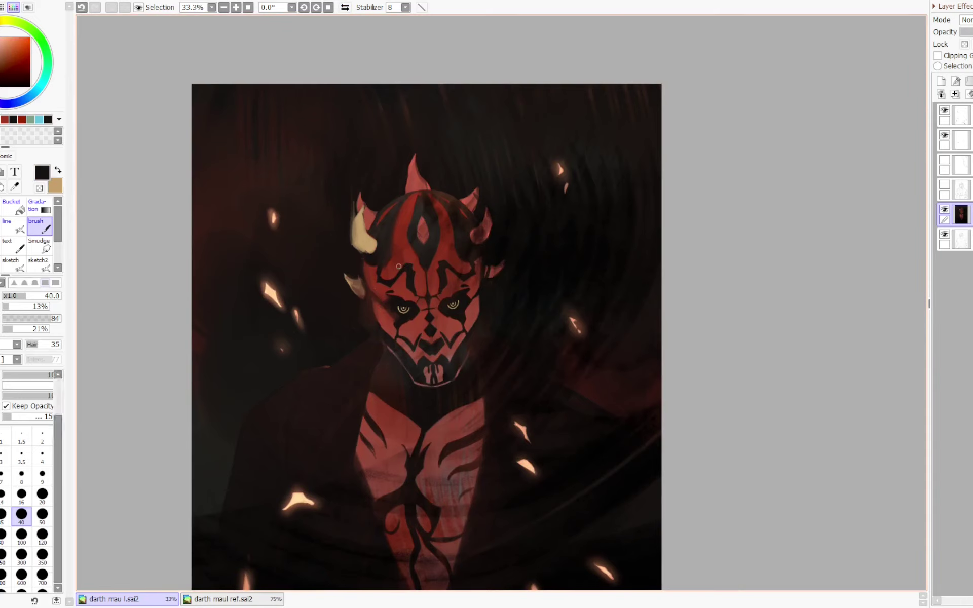
pyautogui.moveTo(371, 295); pyautogui.dragTo(381, 302)
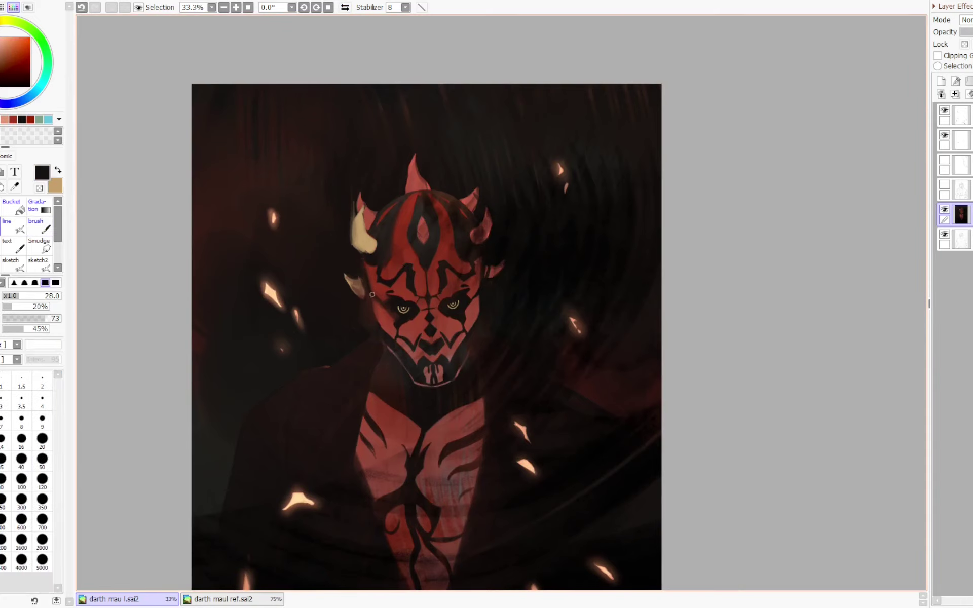
pyautogui.press('b')
pyautogui.moveTo(386, 324); pyautogui.dragTo(369, 193)
pyautogui.press('pagedown')
pyautogui.press('Delete')
pyautogui.keyDown('ctrl'); pyautogui.keyDown('alt'); pyautogui.click(332, 292); pyautogui.keyUp('alt'); pyautogui.keyUp('ctrl')
pyautogui.moveTo(333, 293); pyautogui.dragTo(349, 291)
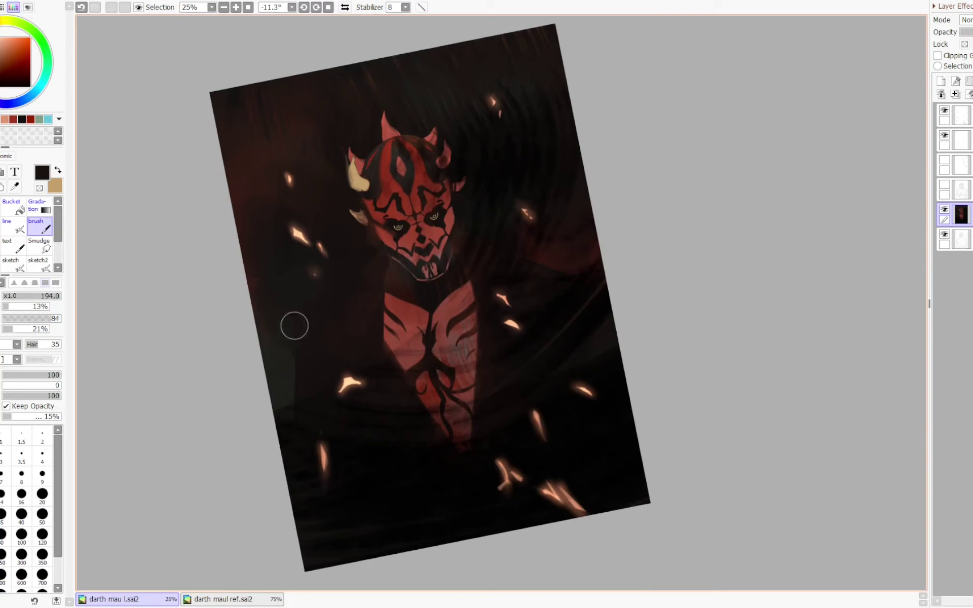
pyautogui.click(328, 7)
pyautogui.click(345, 8)
pyautogui.press('h')
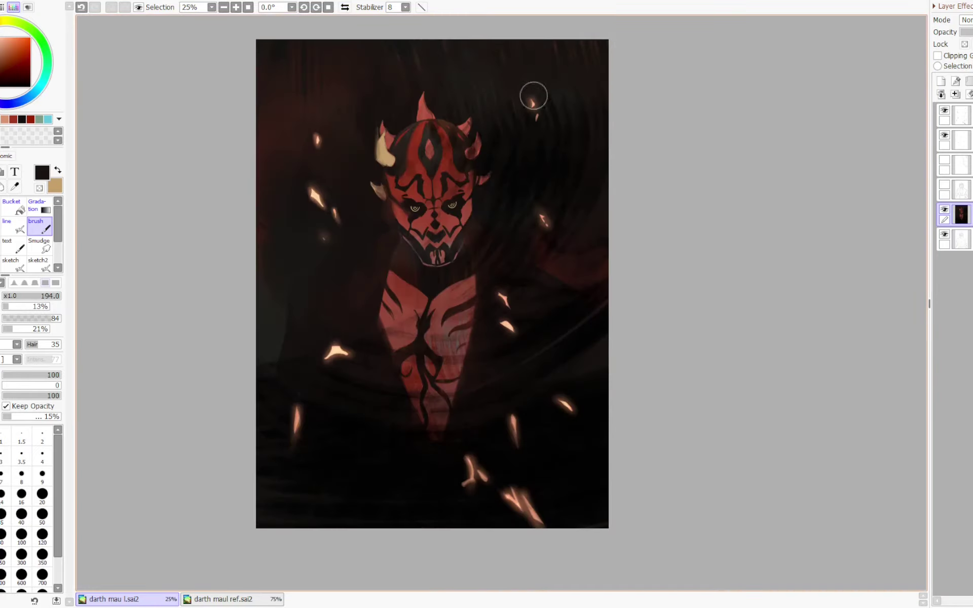
pyautogui.press('Delete')
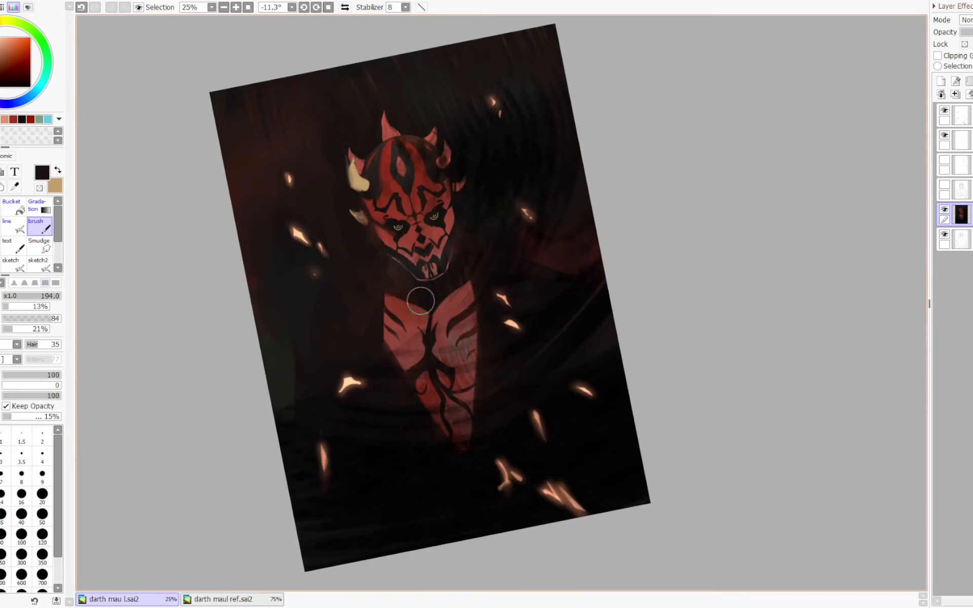
# - Sample red from the face and repaint the left-hand side of the chest with the line tool at size 105, blending with the brush at 137
pyautogui.keyDown('alt'); pyautogui.click(392, 193); pyautogui.keyUp('alt')
pyautogui.press('e')
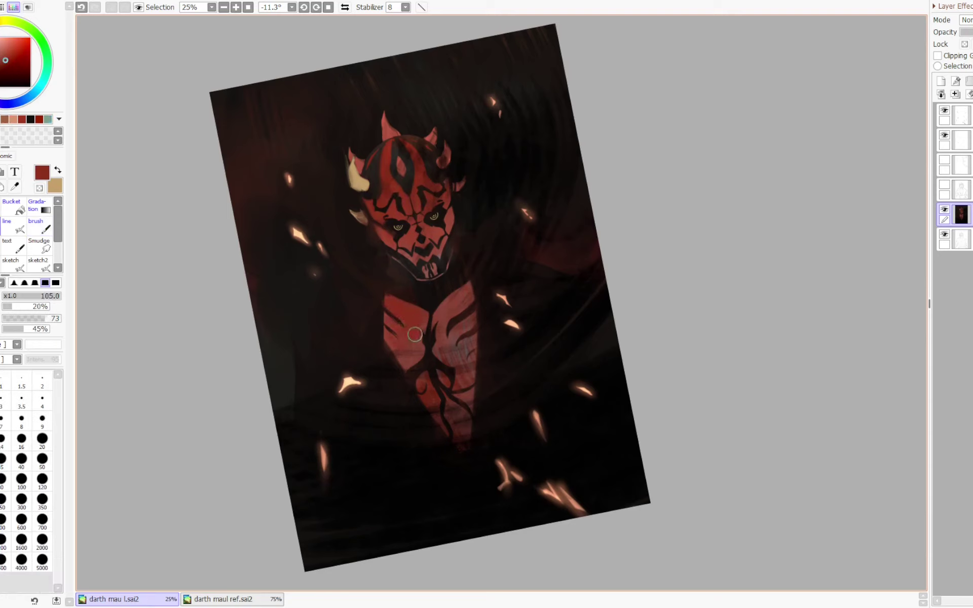
pyautogui.press('b')
pyautogui.moveTo(387, 298); pyautogui.dragTo(398, 350)
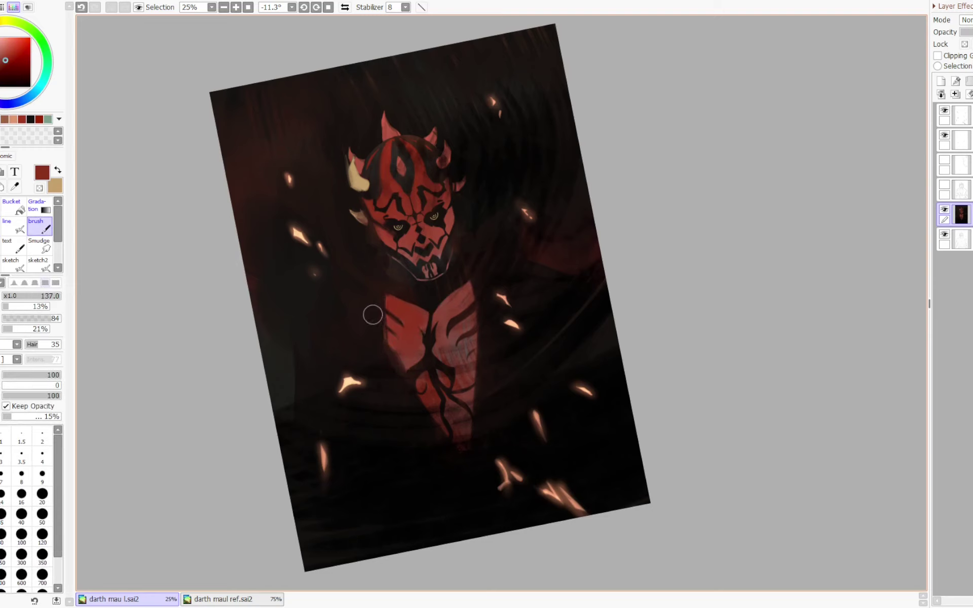
# - Brush red along the outer edge of the right-hand side of the torso at size 137, undoing the unsatisfactory strokes
pyautogui.press('h')
pyautogui.press('Home')
pyautogui.moveTo(633, 332)
pyautogui.mouseDown()
pyautogui.moveTo(570, 269)
pyautogui.moveTo(496, 226)
pyautogui.moveTo(488, 207)
pyautogui.moveTo(480, 255)
pyautogui.moveTo(469, 241)
pyautogui.moveTo(424, 228)
pyautogui.moveTo(411, 233)
pyautogui.moveTo(421, 239)
pyautogui.moveTo(403, 237)
pyautogui.moveTo(415, 308)
pyautogui.mouseUp()
pyautogui.hotkey('ctrl', 'z')
pyautogui.hotkey('ctrl', 'z')
pyautogui.moveTo(393, 230); pyautogui.dragTo(423, 336)
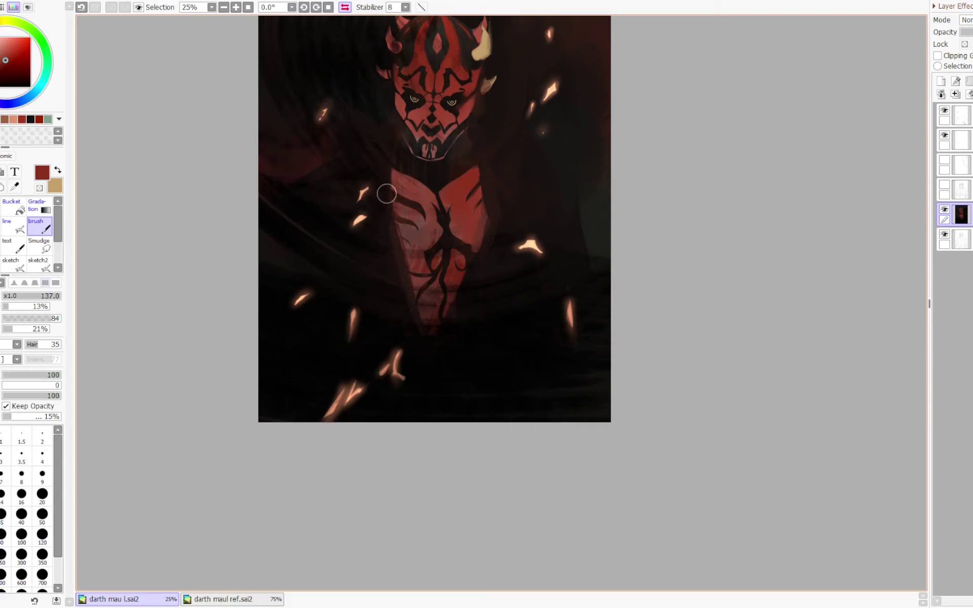
pyautogui.moveTo(386, 193)
pyautogui.mouseDown()
pyautogui.moveTo(402, 296)
pyautogui.moveTo(415, 267)
pyautogui.moveTo(401, 256)
pyautogui.moveTo(417, 248)
pyautogui.mouseUp()
pyautogui.press('h')
pyautogui.moveTo(712, 224); pyautogui.dragTo(693, 185)
pyautogui.moveTo(628, 169); pyautogui.dragTo(434, 187)
pyautogui.hotkey('ctrl', 'z')
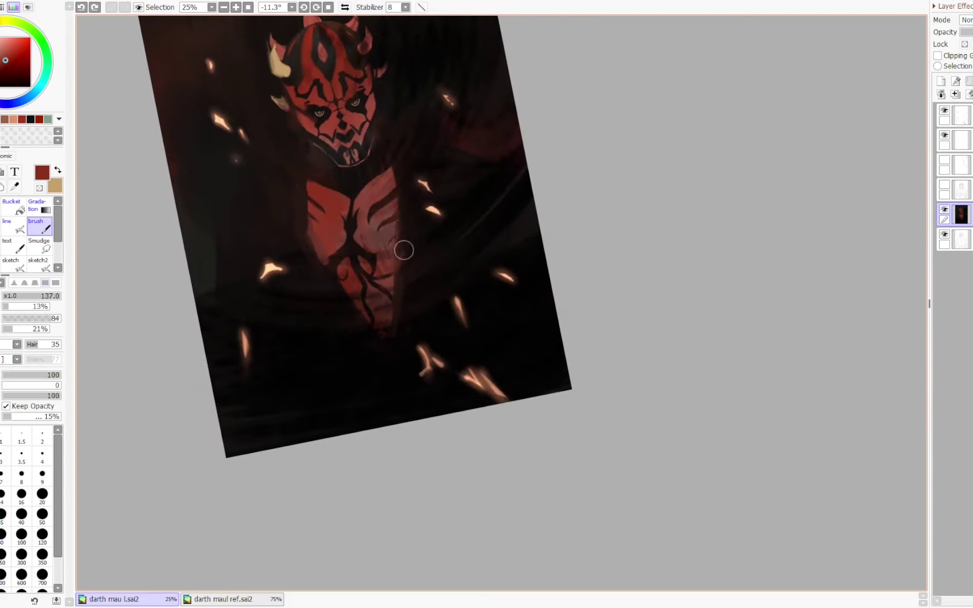
pyautogui.moveTo(401, 240); pyautogui.dragTo(403, 315)
pyautogui.press('h')
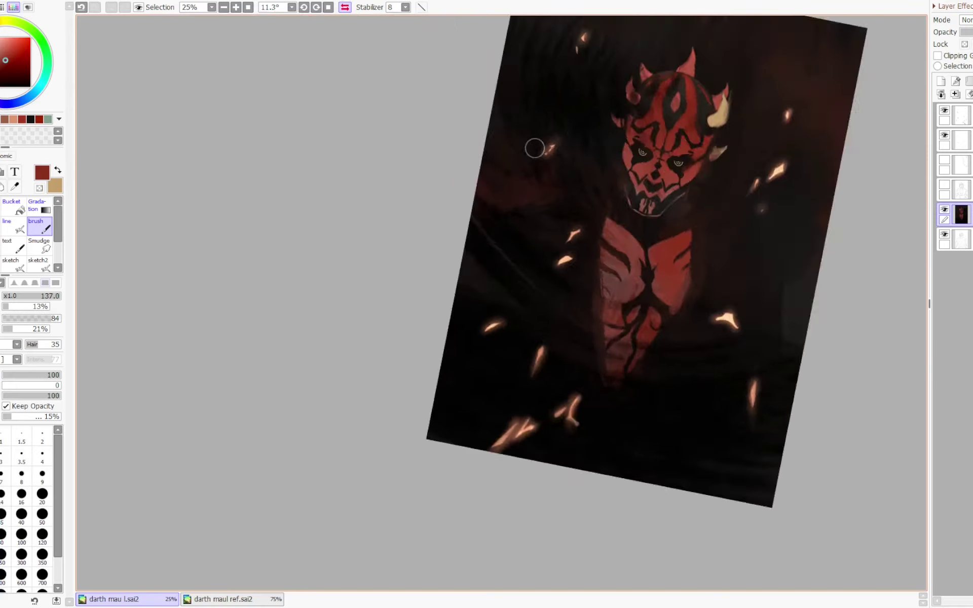
# - Extend the dark red haze in the background above the right-hand shoulder with broad textured strokes
pyautogui.press('Delete')
pyautogui.press('Delete')
pyautogui.press('Delete')
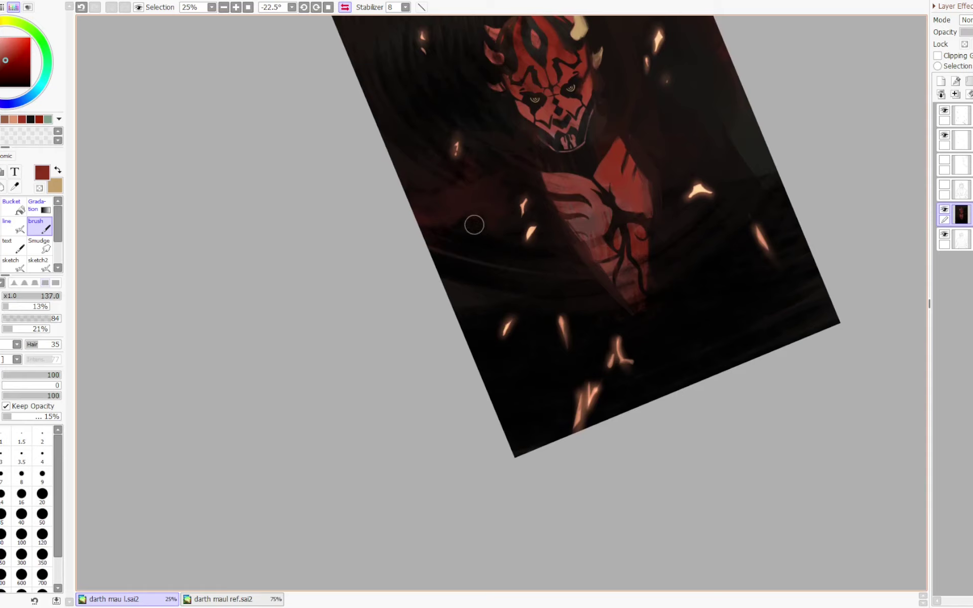
pyautogui.press('h')
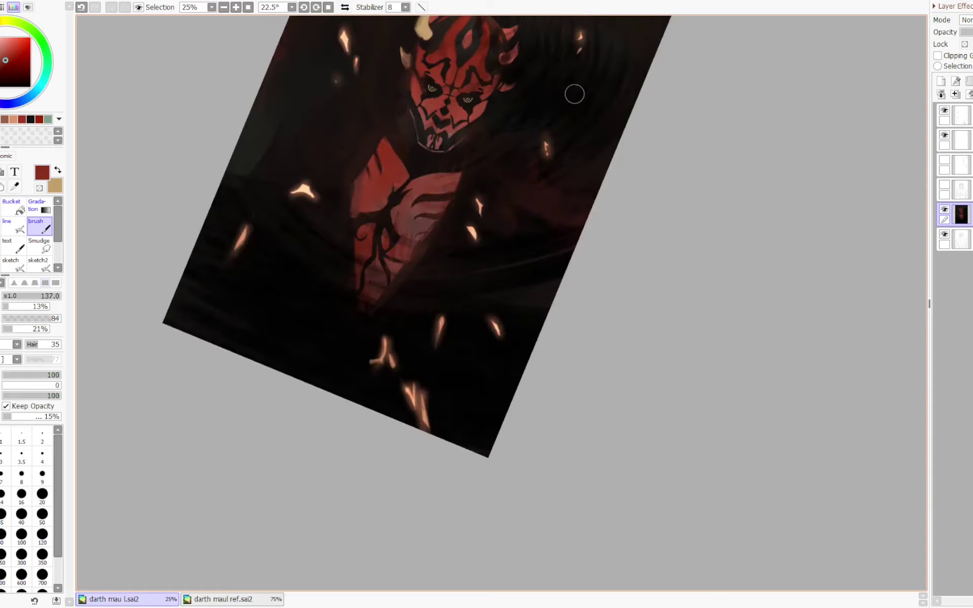
pyautogui.press('Home')
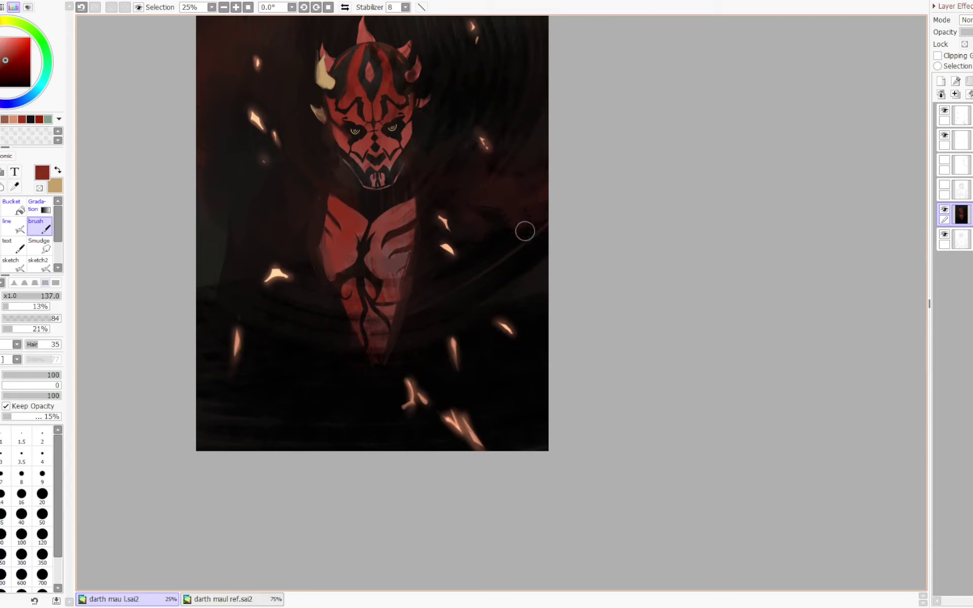
pyautogui.moveTo(520, 253); pyautogui.dragTo(529, 238)
# - Sample the dark green from the left background and brush it into the right-hand background at size 259, checking the painting mirrored
pyautogui.rightClick(213, 244)
pyautogui.press('n')
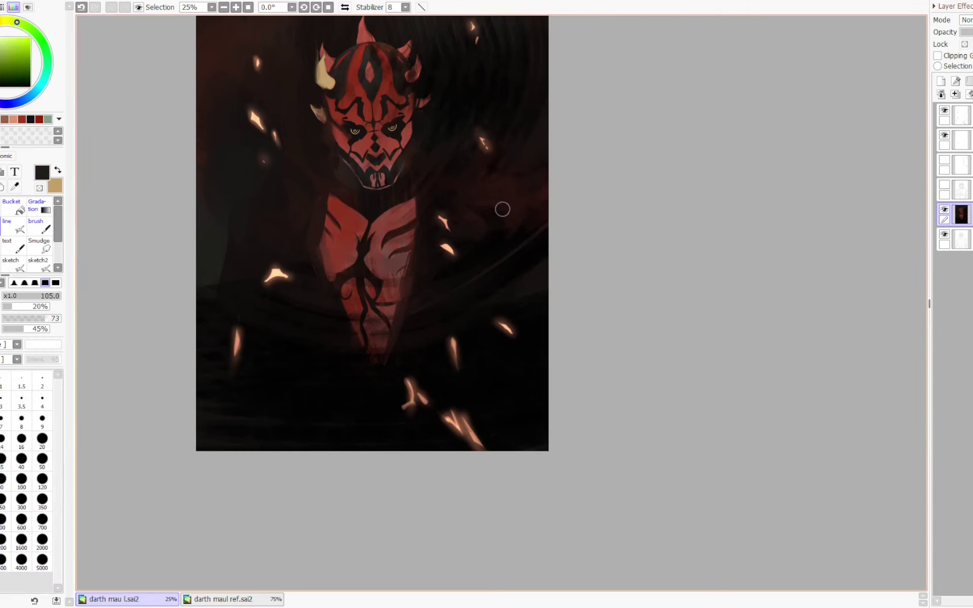
pyautogui.press('b')
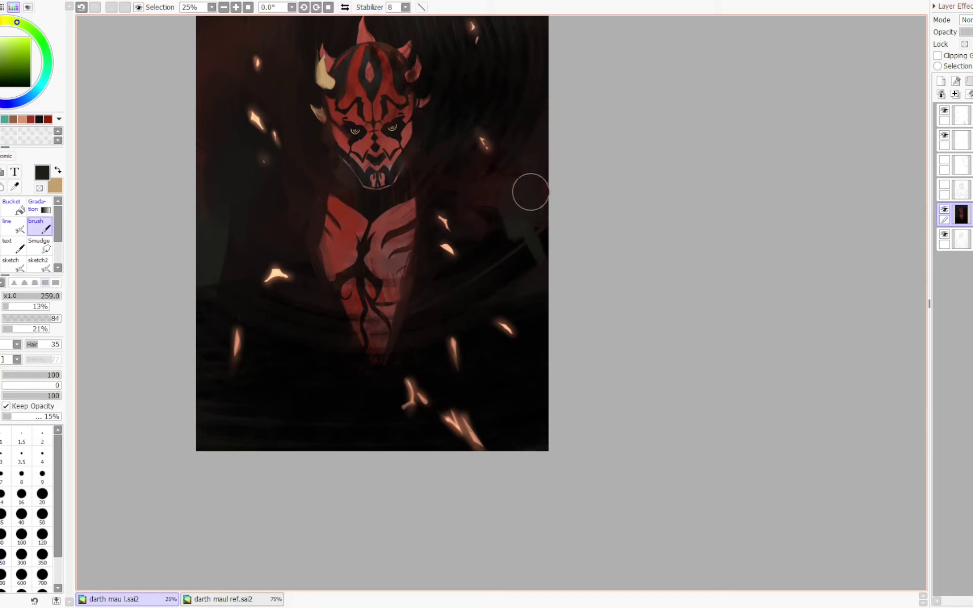
pyautogui.moveTo(531, 192)
pyautogui.mouseDown()
pyautogui.moveTo(510, 196)
pyautogui.moveTo(510, 208)
pyautogui.moveTo(484, 188)
pyautogui.moveTo(499, 189)
pyautogui.moveTo(529, 143)
pyautogui.moveTo(538, 199)
pyautogui.moveTo(477, 189)
pyautogui.moveTo(508, 198)
pyautogui.moveTo(540, 266)
pyautogui.moveTo(535, 227)
pyautogui.moveTo(550, 157)
pyautogui.mouseUp()
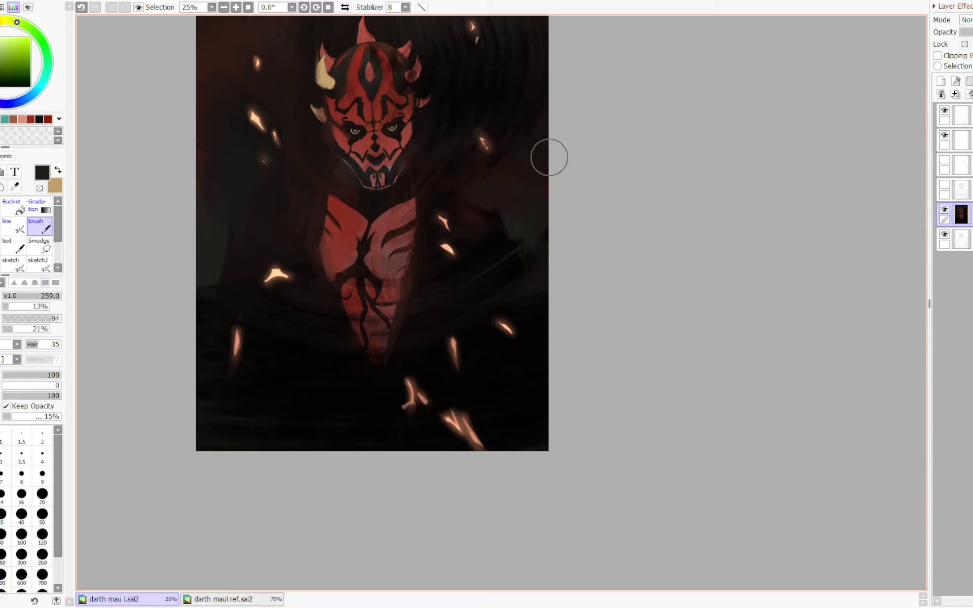
pyautogui.press('h')
pyautogui.hotkey('ctrl', '-')
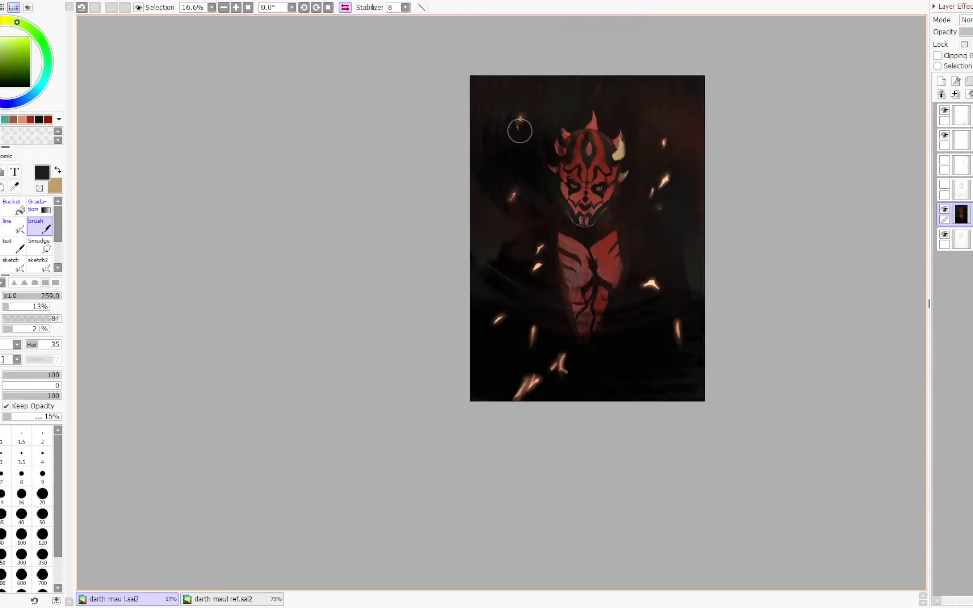
pyautogui.press('h')
pyautogui.hotkey('ctrl', '+')
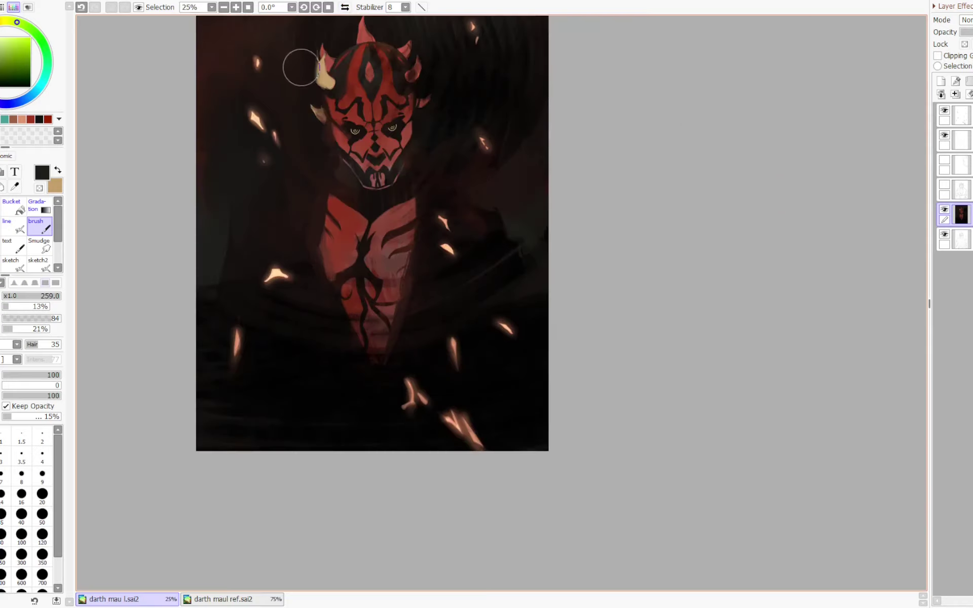
# - Darken the areas around the neck and shoulders with the line tool at size 105 and the textured brush at size 112
pyautogui.press('e')
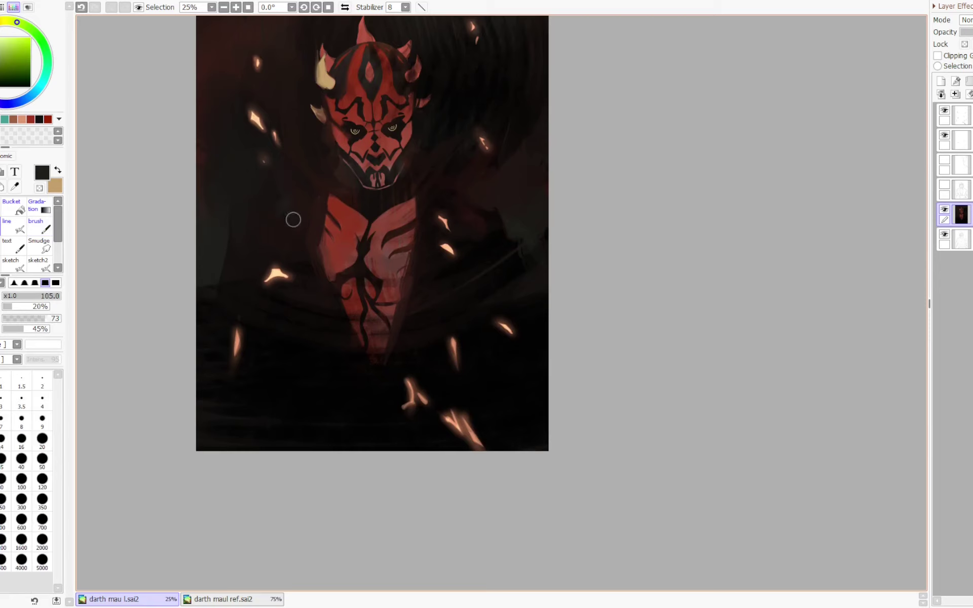
pyautogui.press('b')
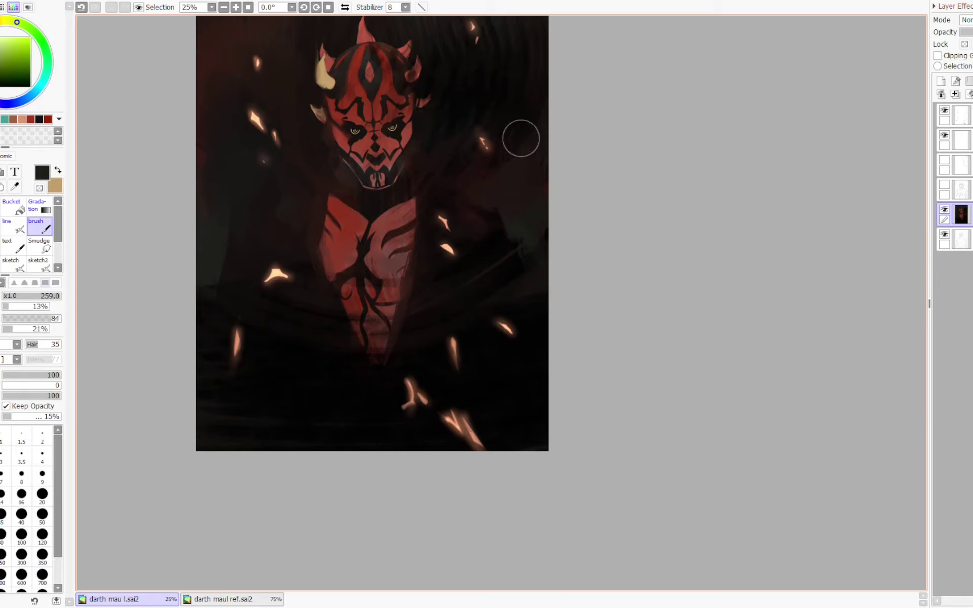
pyautogui.press('Delete')
pyautogui.moveTo(385, 237)
pyautogui.mouseDown()
pyautogui.moveTo(358, 238)
pyautogui.moveTo(365, 180)
pyautogui.moveTo(359, 206)
pyautogui.mouseUp()
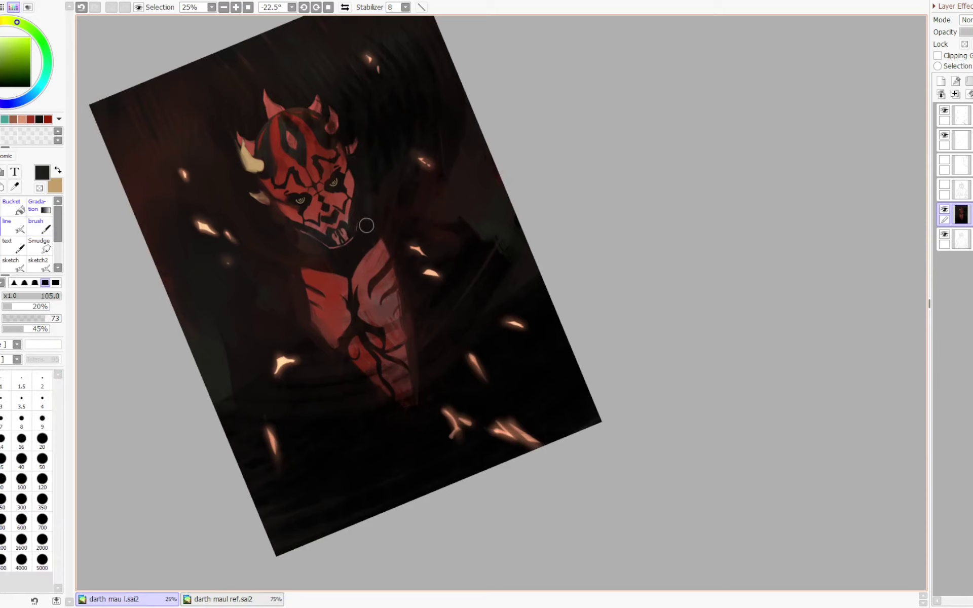
pyautogui.moveTo(377, 216); pyautogui.dragTo(383, 217)
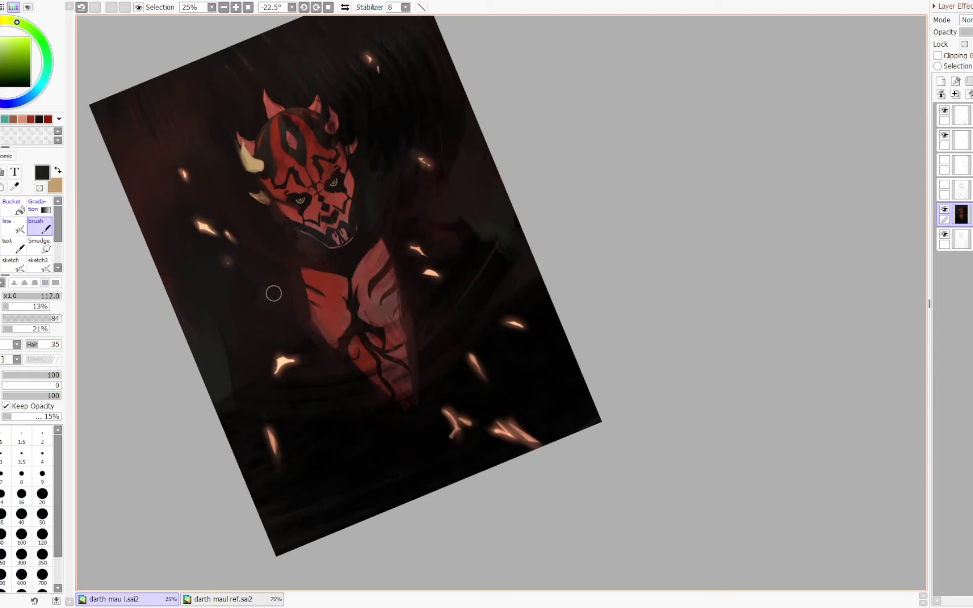
pyautogui.press('h')
pyautogui.press('Home')
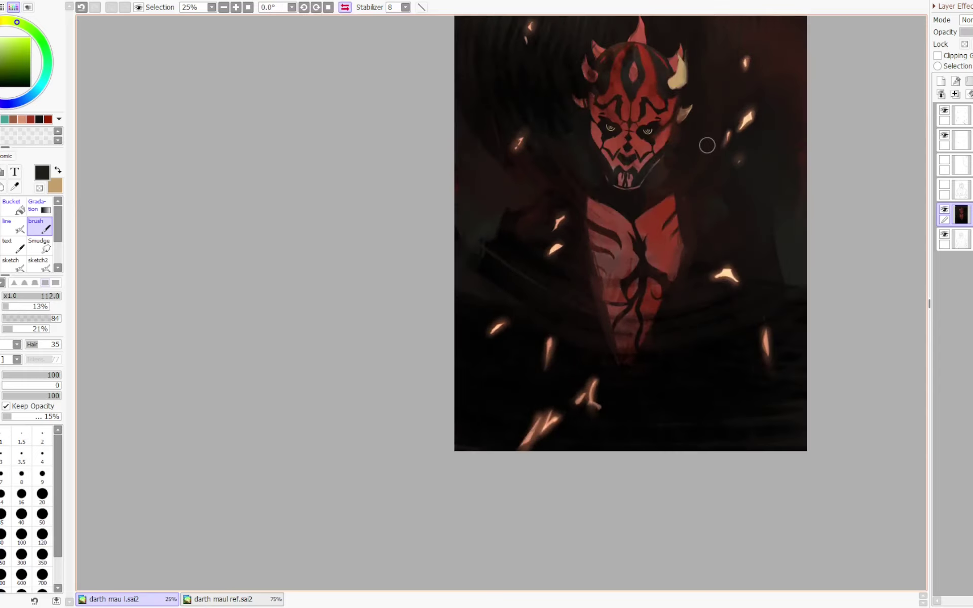
pyautogui.press('h')
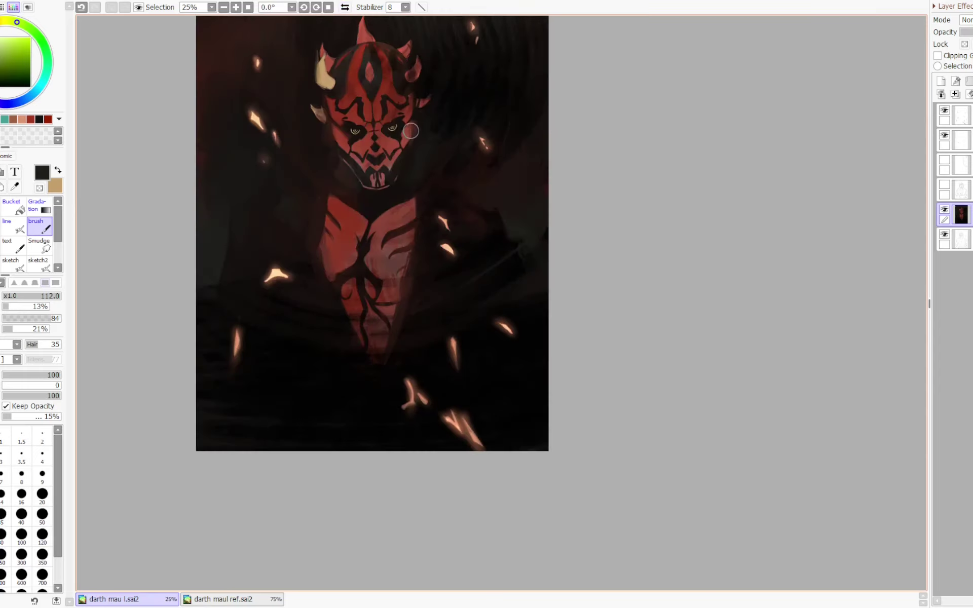
# - Cover the pale outline around the jaw with near-black strokes at brush size 52, redoing the unsatisfactory one
pyautogui.keyDown('ctrl'); pyautogui.keyDown('alt'); pyautogui.moveTo(411, 131); pyautogui.dragTo(403, 132); pyautogui.keyUp('alt'); pyautogui.keyUp('ctrl')
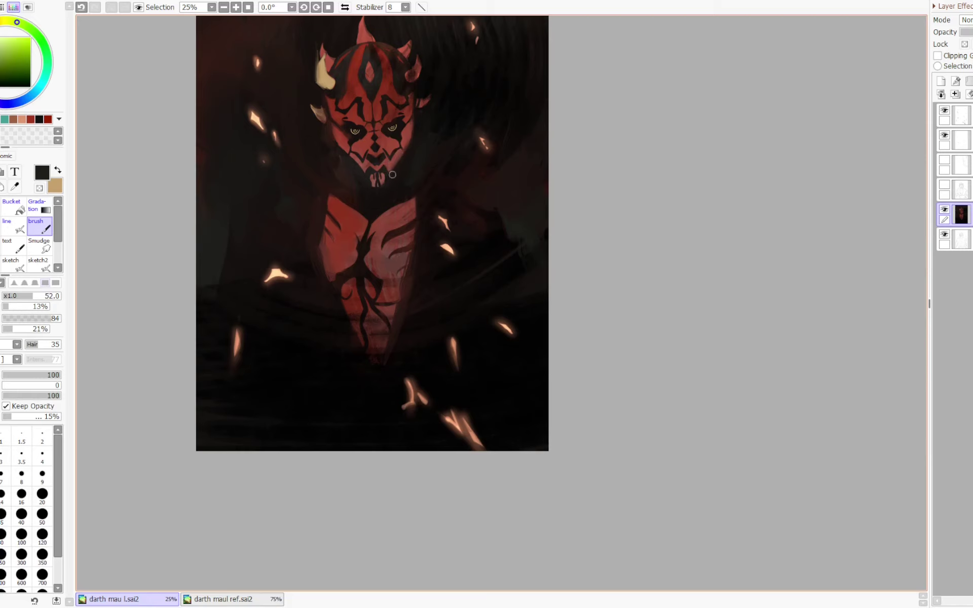
pyautogui.scroll(-1, 523, 69)
pyautogui.scroll(1, 537, 64)
pyautogui.hotkey('ctrl', 'z')
pyautogui.moveTo(351, 155); pyautogui.dragTo(362, 168)
# - Swap back to tan and repaint the large right-hand horn with the line tool, softening it with the textured brush at size 52
pyautogui.press('x')
pyautogui.press('n')
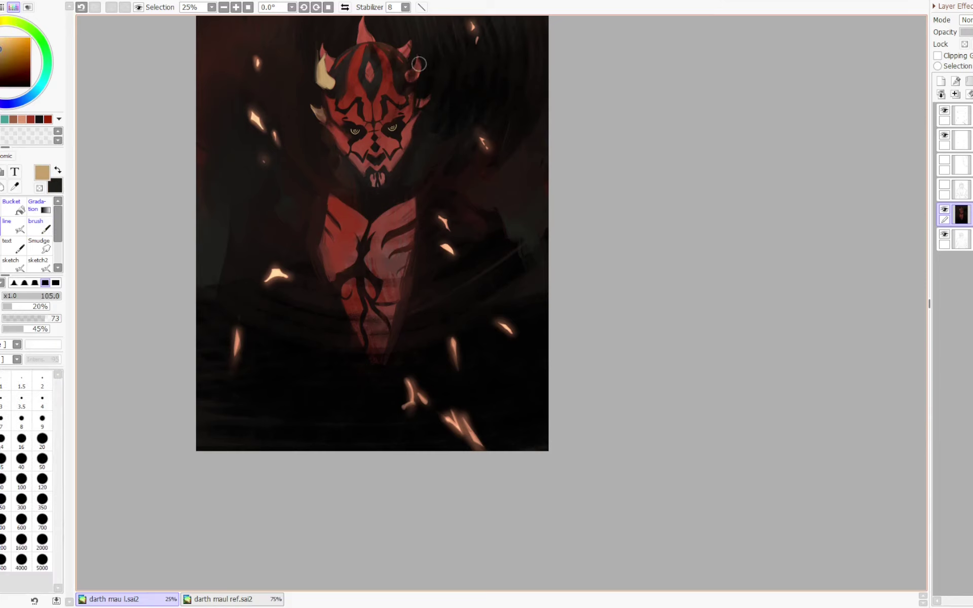
pyautogui.moveTo(417, 64)
pyautogui.mouseDown()
pyautogui.moveTo(408, 75)
pyautogui.moveTo(420, 55)
pyautogui.mouseUp()
pyautogui.hotkey('ctrl', 'z')
pyautogui.press('b')
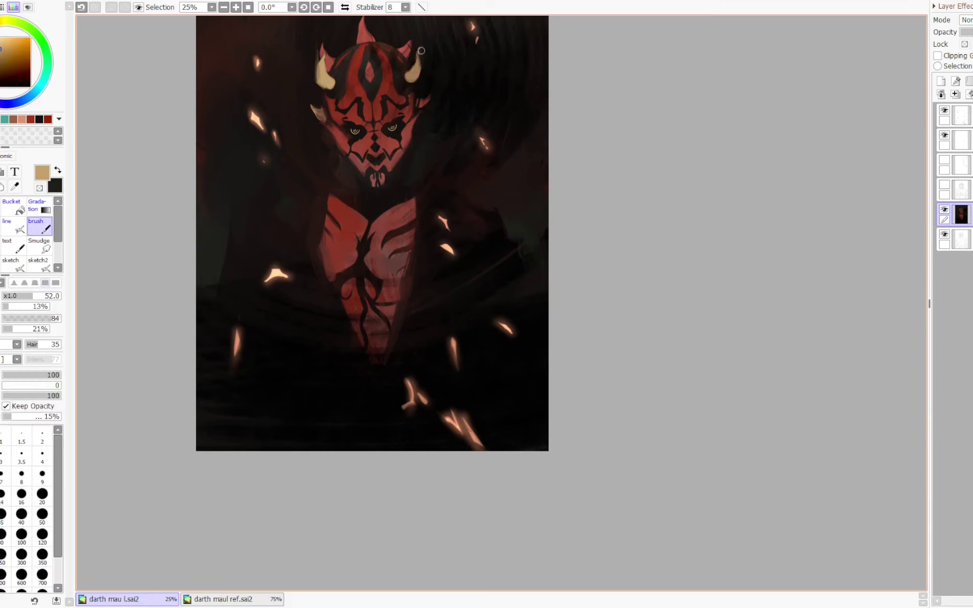
pyautogui.moveTo(417, 68)
pyautogui.mouseDown()
pyautogui.moveTo(404, 104)
pyautogui.moveTo(374, 111)
pyautogui.moveTo(374, 121)
pyautogui.mouseUp()
# - Paint the diamond in the middle of the forehead tan, blend it with the textured brush and check the whole painting mirrored
pyautogui.press('n')
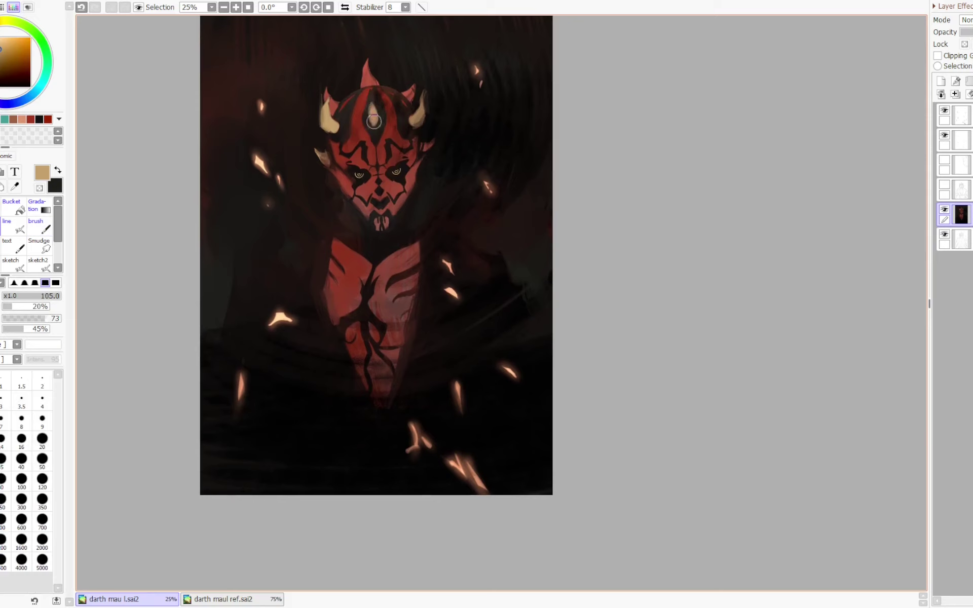
pyautogui.press('b')
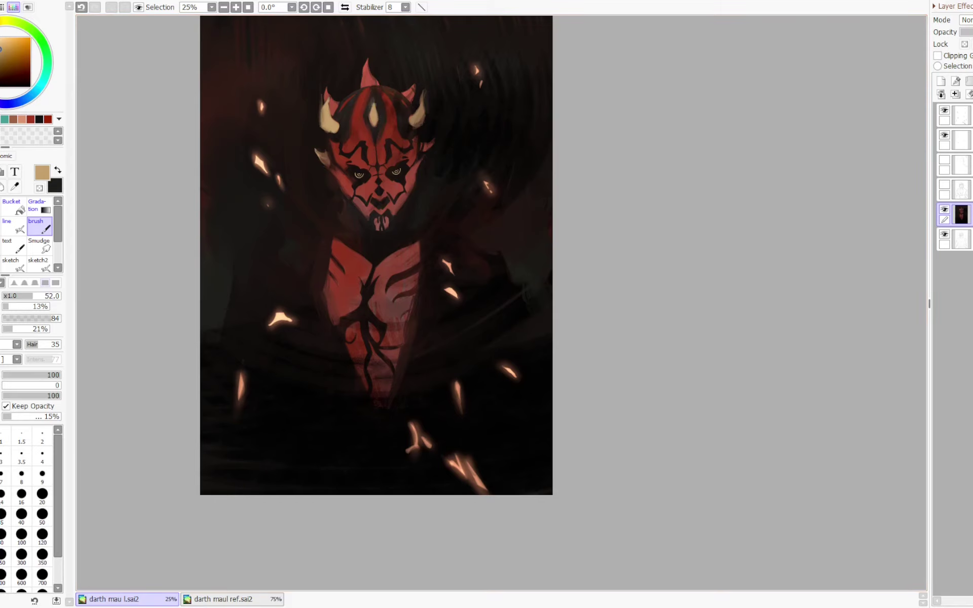
pyautogui.hotkey('ctrl', '-')
pyautogui.hotkey('ctrl', '-')
pyautogui.press('h')
pyautogui.press('h')
pyautogui.hotkey('ctrl', '+')
pyautogui.hotkey('ctrl', '+')
pyautogui.moveTo(376, 250); pyautogui.dragTo(397, 271)
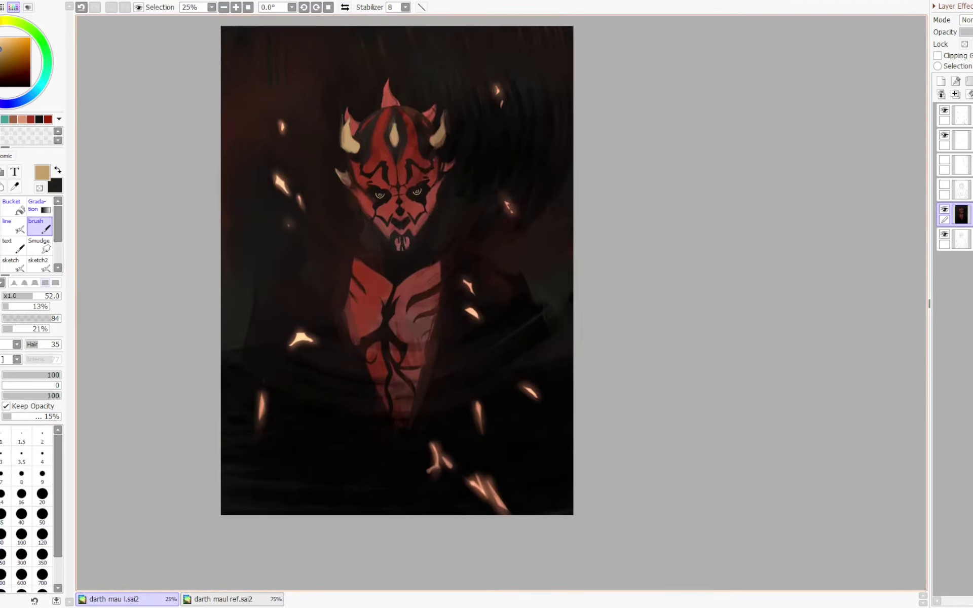
# - Tone down the small red horn behind the large left-hand horn with tan, using the textured brush at size 52
pyautogui.press('Delete')
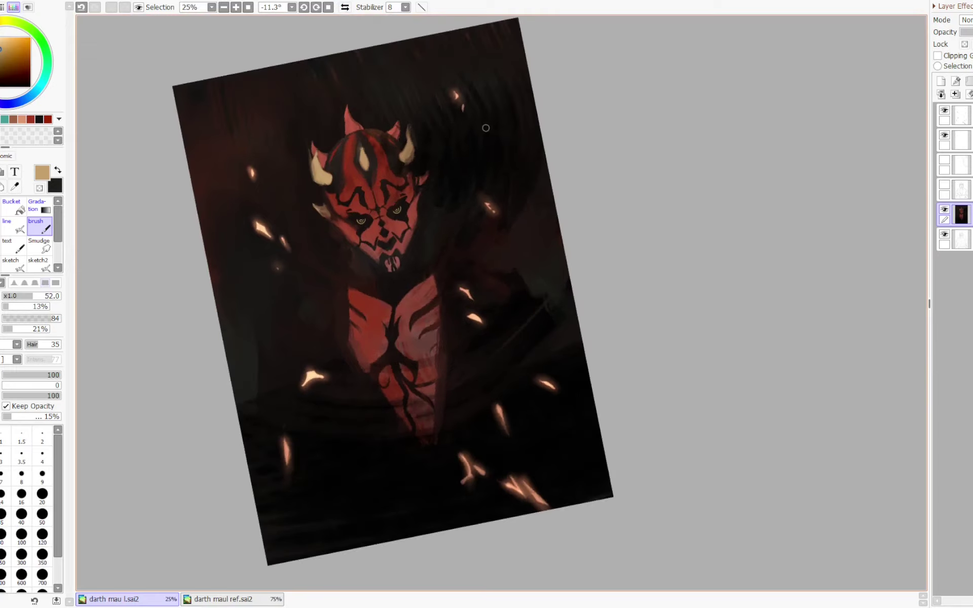
pyautogui.press('pageup')
pyautogui.press('e')
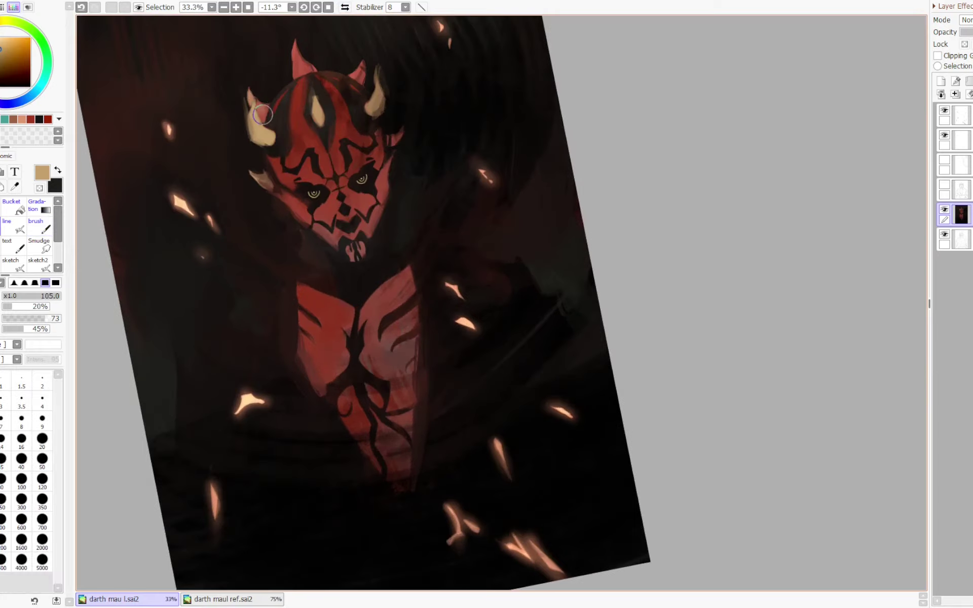
pyautogui.press('b')
pyautogui.moveTo(262, 119); pyautogui.dragTo(261, 108)
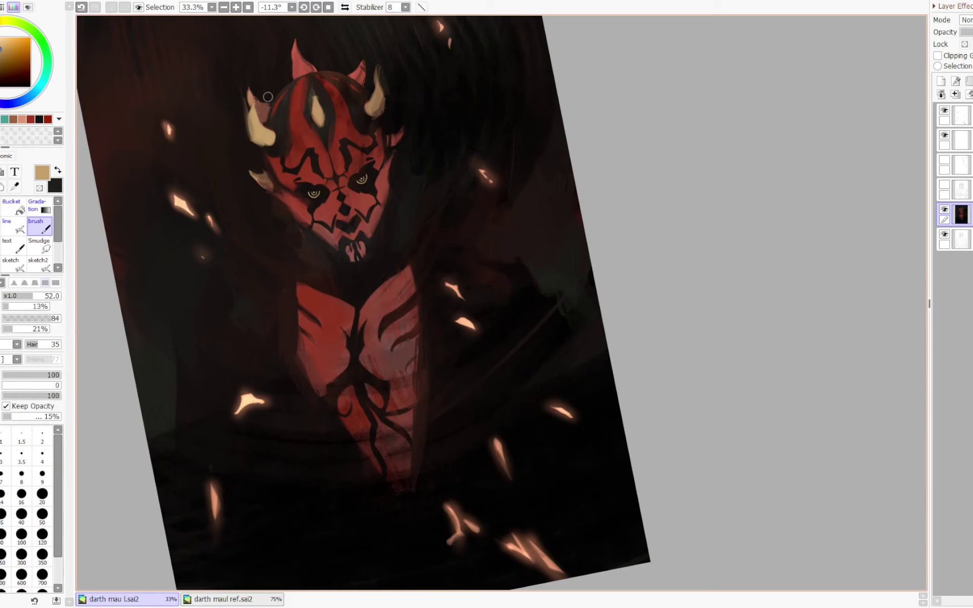
# - Sample the muted brown from the small left-hand horn and extend its tip upwards with the textured brush, redoing the unsatisfactory stroke
pyautogui.press('x')
pyautogui.keyDown('alt'); pyautogui.click(261, 112); pyautogui.keyUp('alt')
pyautogui.press('n')
pyautogui.moveTo(246, 90); pyautogui.dragTo(249, 88)
pyautogui.press('b')
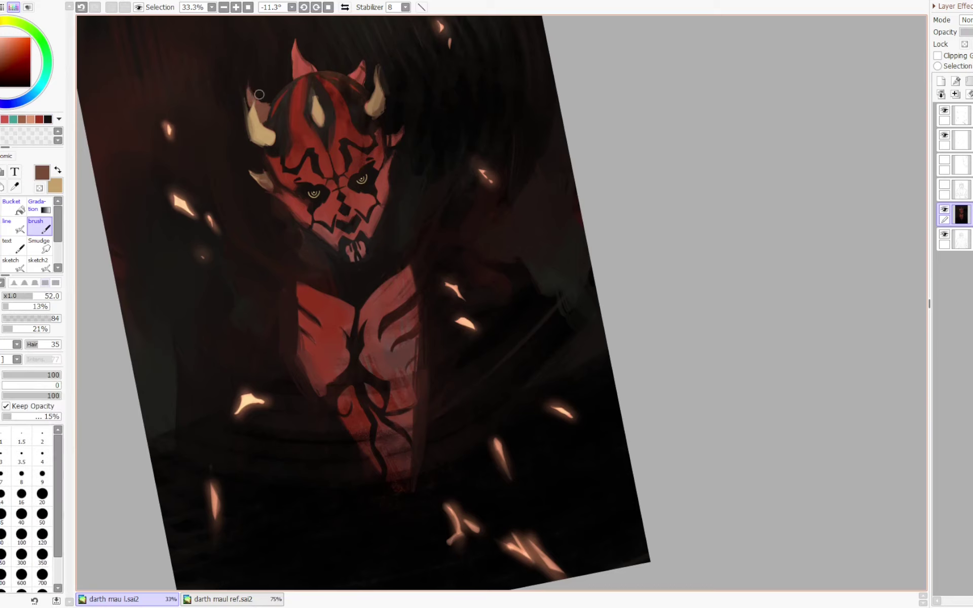
pyautogui.hotkey('ctrl', 'z')
pyautogui.moveTo(252, 86); pyautogui.dragTo(241, 67)
pyautogui.press('Home')
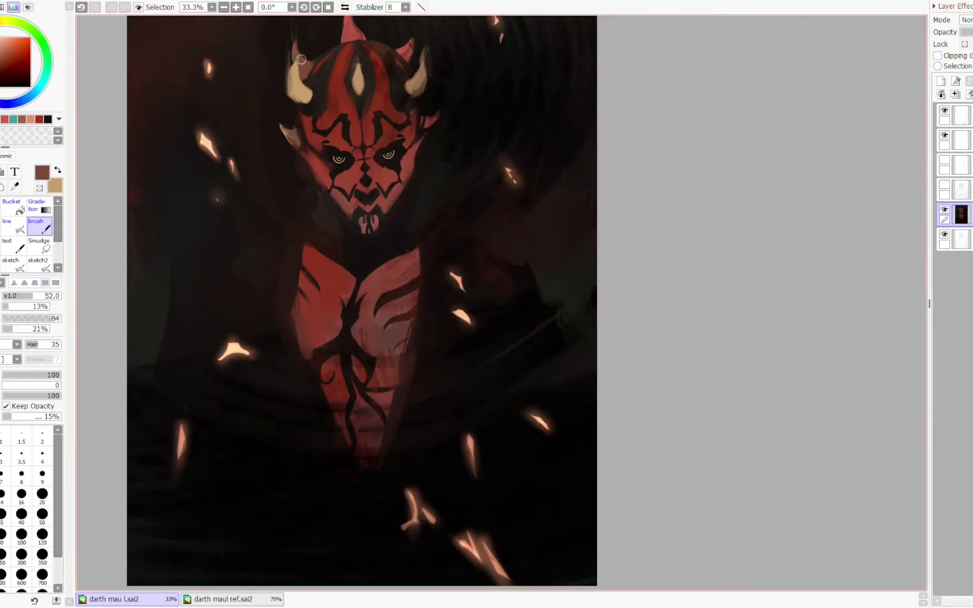
pyautogui.press('pagedown')
# - Sample a dull red, add a new layer above the painting and try line-tool strokes at size 169 along the face
pyautogui.keyDown('alt'); pyautogui.click(435, 198); pyautogui.keyUp('alt')
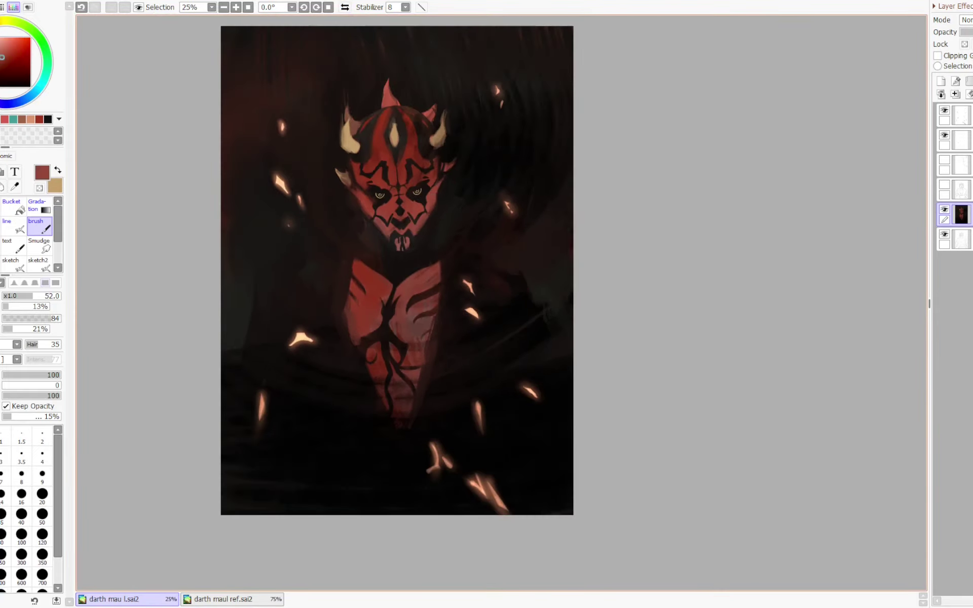
pyautogui.press('n')
pyautogui.click(941, 81)
pyautogui.press('[')
pyautogui.moveTo(382, 209); pyautogui.dragTo(441, 209)
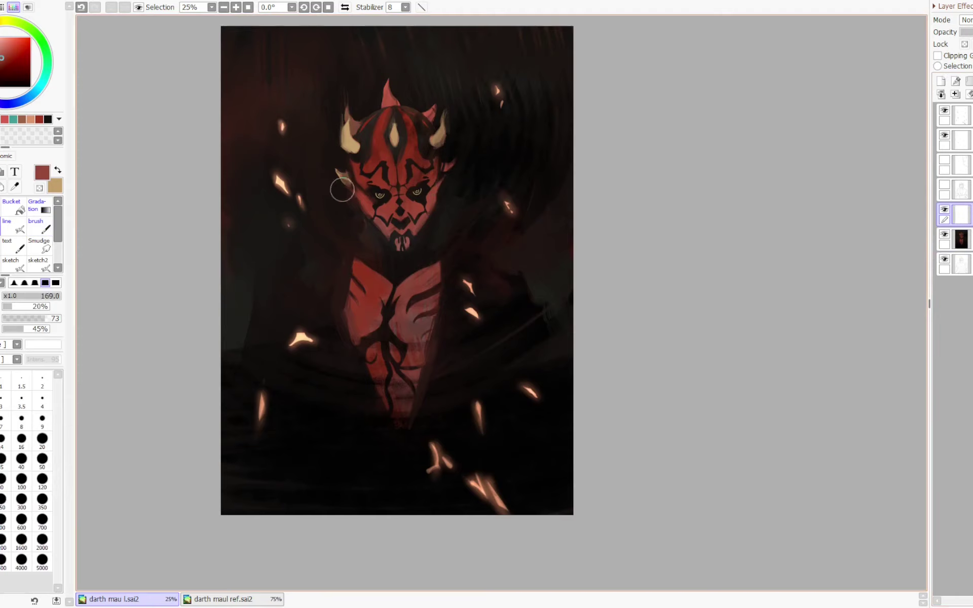
pyautogui.moveTo(343, 189)
pyautogui.mouseDown()
pyautogui.moveTo(367, 189)
pyautogui.moveTo(339, 94)
pyautogui.moveTo(357, 211)
pyautogui.moveTo(357, 102)
pyautogui.moveTo(361, 226)
pyautogui.moveTo(342, 201)
pyautogui.moveTo(332, 92)
pyautogui.moveTo(343, 218)
pyautogui.mouseUp()
pyautogui.hotkey('ctrl', 'z')
pyautogui.click(40, 226)
pyautogui.hotkey('ctrl', 'z')
# - Try dull red streaks over the left side of the head with the textured brush at size 194, undoing the last two changes
pyautogui.press('-')
pyautogui.press('-')
pyautogui.moveTo(368, 118); pyautogui.dragTo(365, 162)
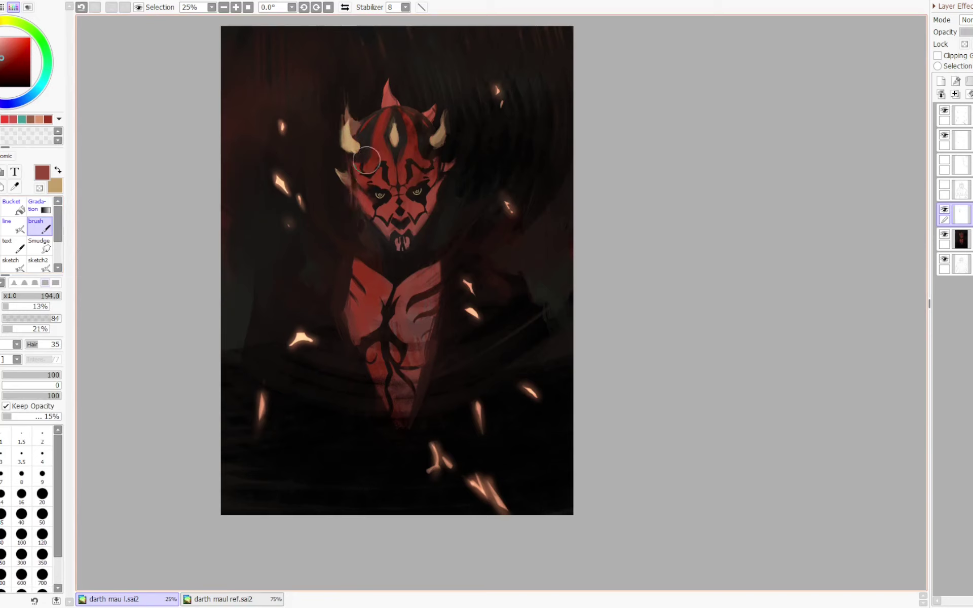
pyautogui.press('-')
pyautogui.keyDown('shift'); pyautogui.click(369, 49); pyautogui.keyUp('shift')
pyautogui.press('-')
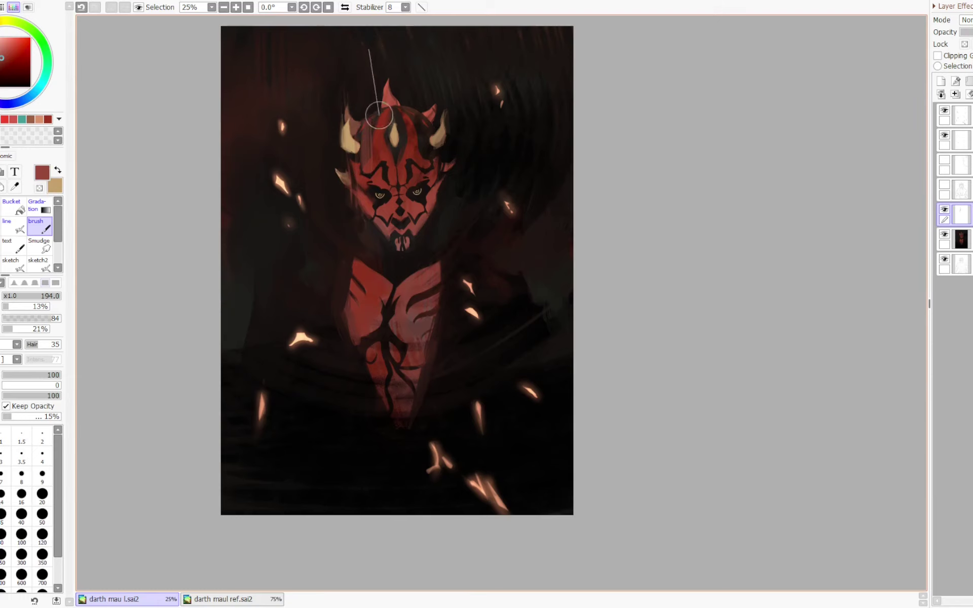
pyautogui.rightClick(377, 154)
pyautogui.hotkey('ctrl', 'z')
pyautogui.hotkey('ctrl', 'z')
# - Streak dark red along both sides of the head with the size 194 textured brush, erasing the excess with the transparent colour
pyautogui.moveTo(367, 76)
pyautogui.mouseDown()
pyautogui.moveTo(362, 150)
pyautogui.moveTo(363, 133)
pyautogui.mouseUp()
pyautogui.press('-')
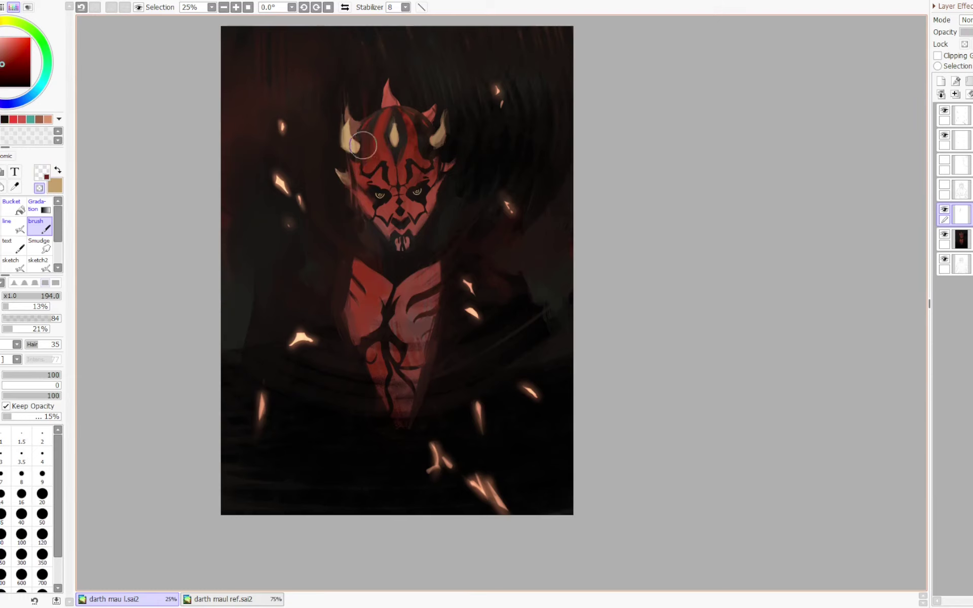
pyautogui.press('-')
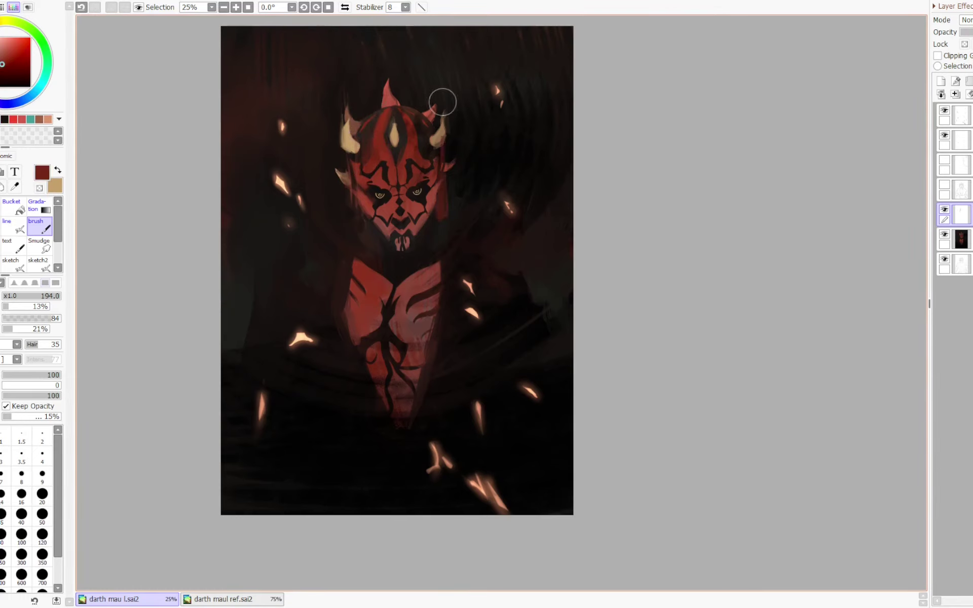
pyautogui.press('-')
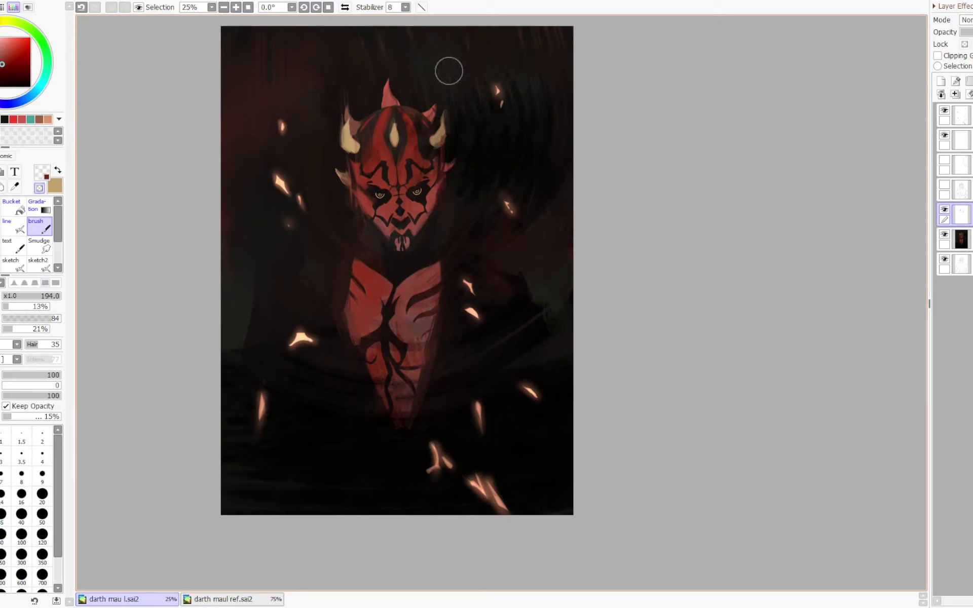
pyautogui.press('-')
pyautogui.moveTo(423, 91); pyautogui.dragTo(423, 121)
pyautogui.press('-')
pyautogui.moveTo(421, 59)
pyautogui.mouseDown()
pyautogui.moveTo(423, 129)
pyautogui.moveTo(426, 40)
pyautogui.mouseUp()
pyautogui.rightClick(420, 75)
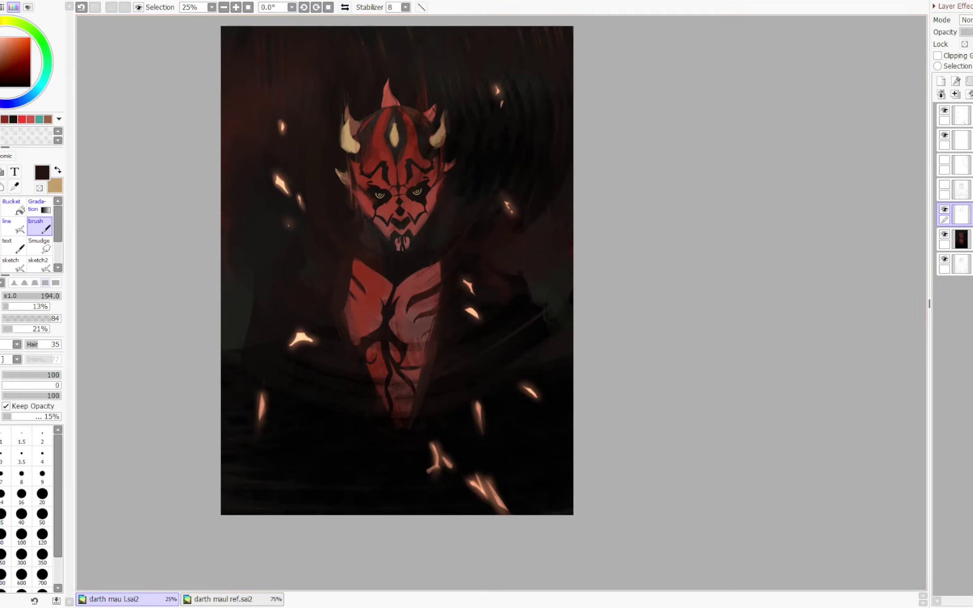
# - Merge the red streak layer down into the main painting layer
pyautogui.press('pagedown')
pyautogui.press('pageup')
pyautogui.click(961, 239)
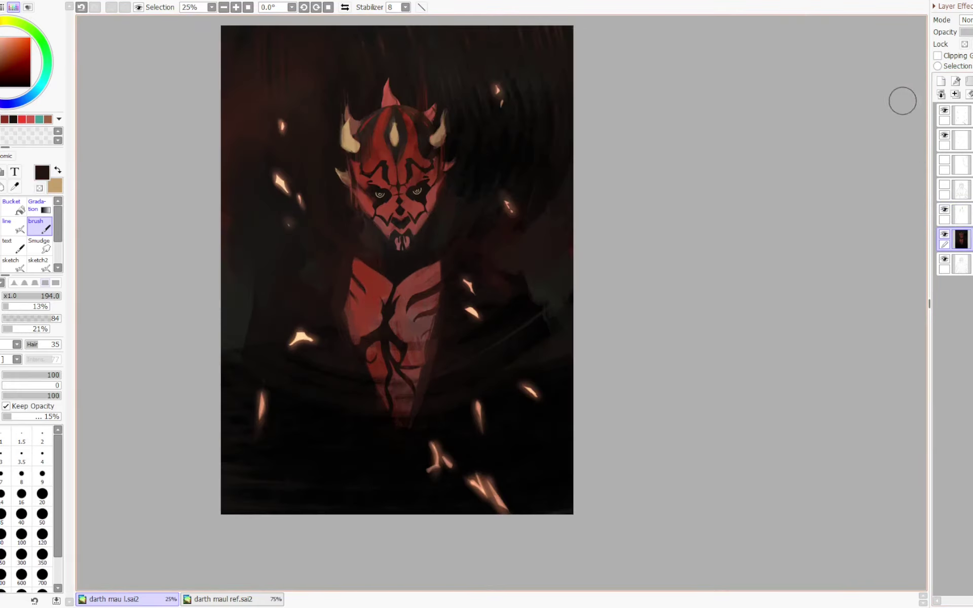
pyautogui.click(961, 214)
pyautogui.click(956, 94)
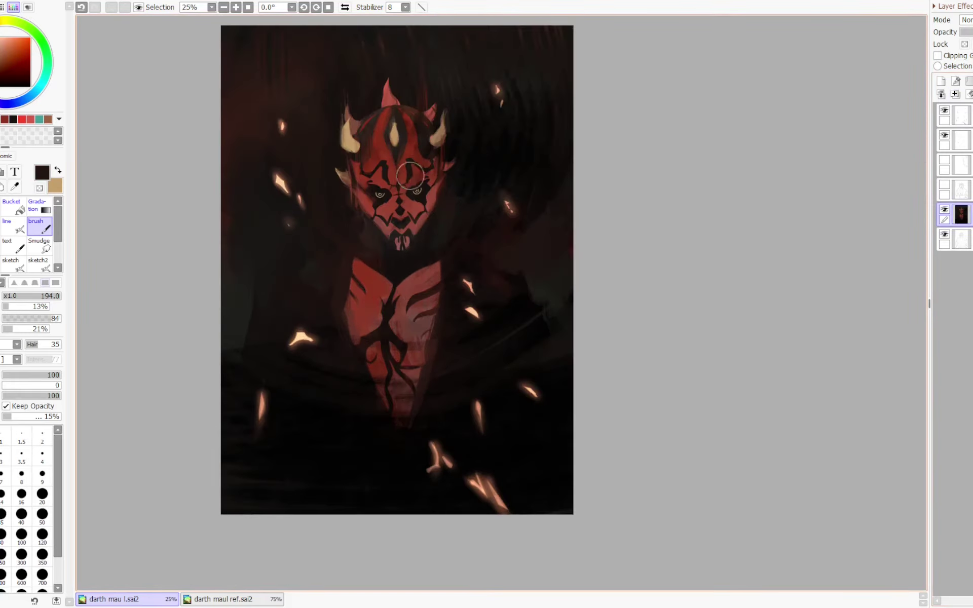
# - Repaint the centre horn in brown sampled from the small left-hand horn, softening its tip with the textured brush at size 47
pyautogui.keyDown('ctrl'); pyautogui.keyDown('alt'); pyautogui.moveTo(439, 187); pyautogui.dragTo(426, 189); pyautogui.keyUp('alt'); pyautogui.keyUp('ctrl')
pyautogui.hotkey('ctrl', 'z')
pyautogui.press('x')
pyautogui.press('n')
pyautogui.press('x')
pyautogui.rightClick(353, 127)
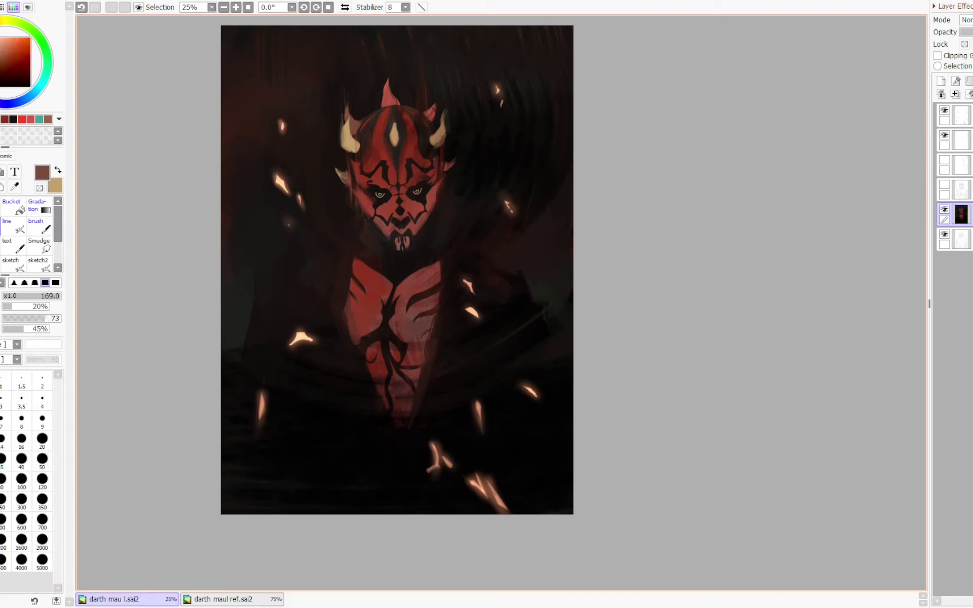
pyautogui.moveTo(383, 43); pyautogui.dragTo(390, 86)
pyautogui.moveTo(387, 80); pyautogui.dragTo(389, 102)
pyautogui.hotkey('ctrl', 'z')
pyautogui.press('b')
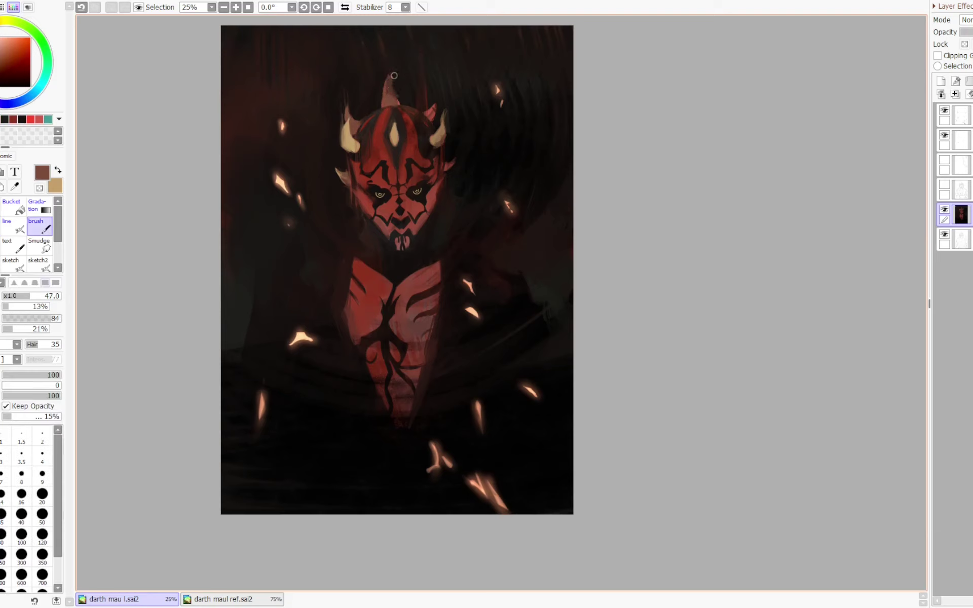
pyautogui.moveTo(388, 91); pyautogui.dragTo(385, 77)
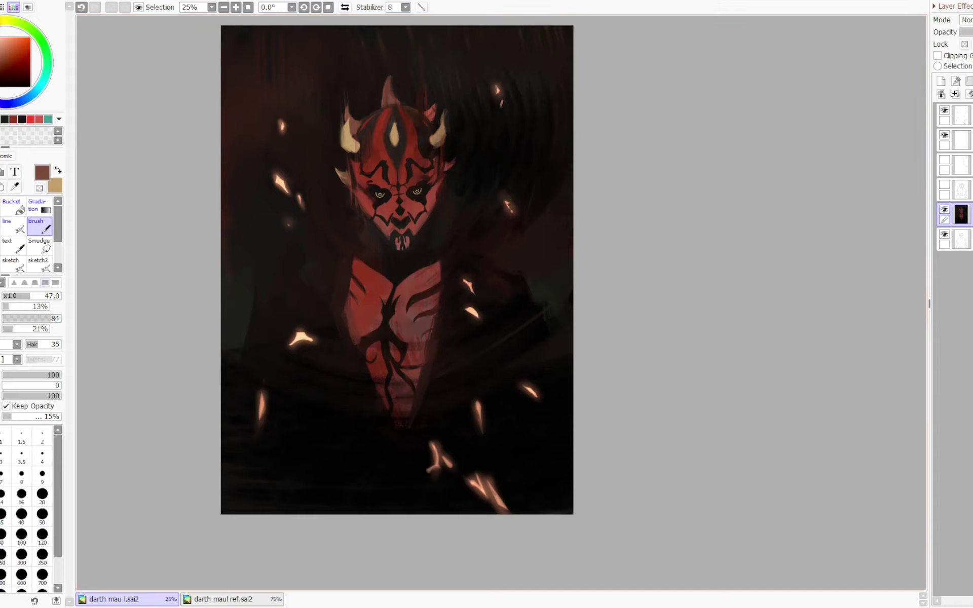
# - Sample a dark red and touch up the crown's edge beside the right-hand horns with the line tool on the mirrored, rotated canvas
pyautogui.press('h')
pyautogui.press('Delete')
pyautogui.moveTo(541, 75); pyautogui.dragTo(476, 129)
pyautogui.rightClick(478, 138)
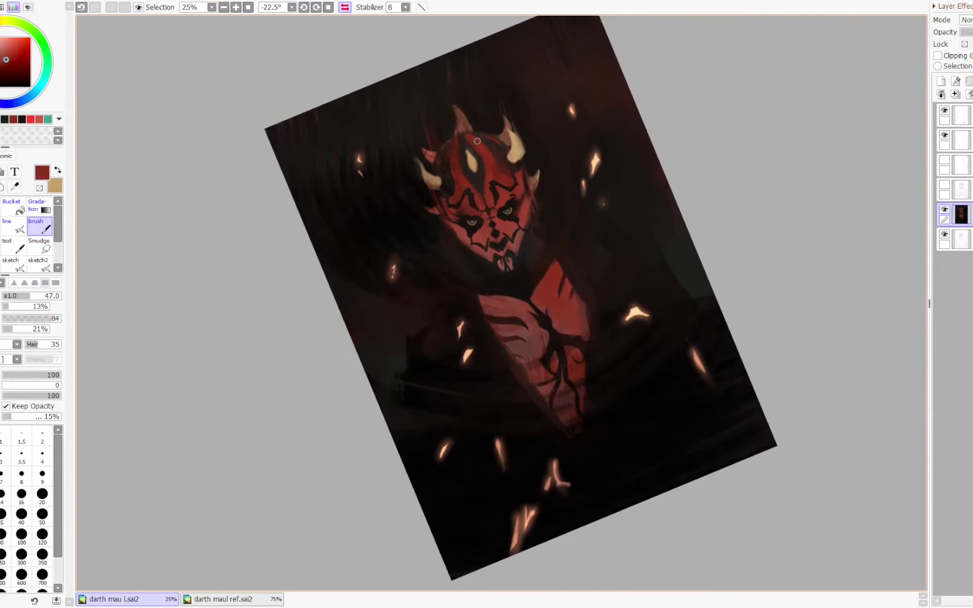
pyautogui.press('n')
pyautogui.moveTo(440, 166); pyautogui.dragTo(449, 143)
pyautogui.press('b')
pyautogui.press('h')
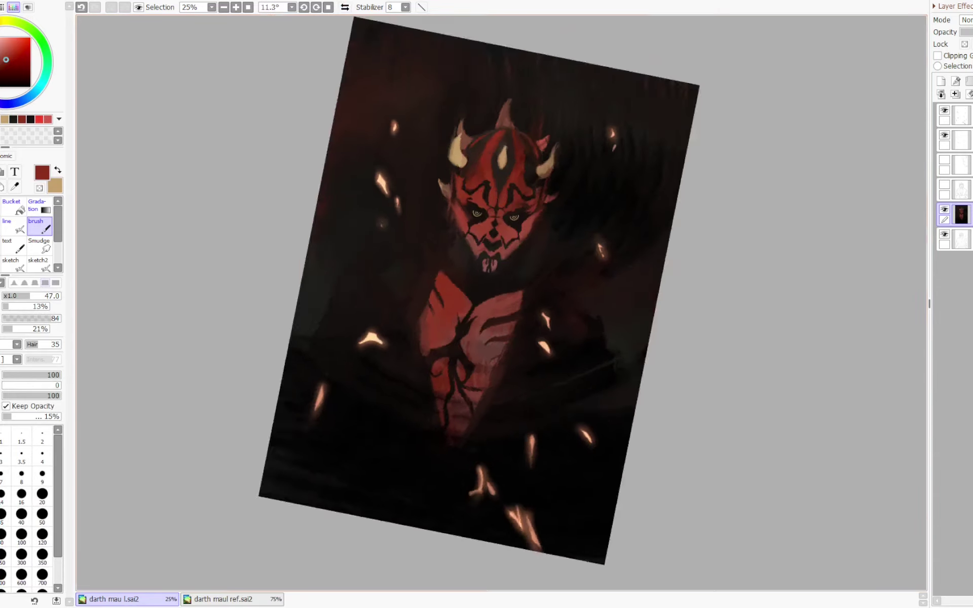
# - Try a dark red textured-brush stroke on the crown beside the forehead diamond with the canvas upright
pyautogui.press('Home')
pyautogui.press(']')
pyautogui.hotkey('ctrl', 'z')
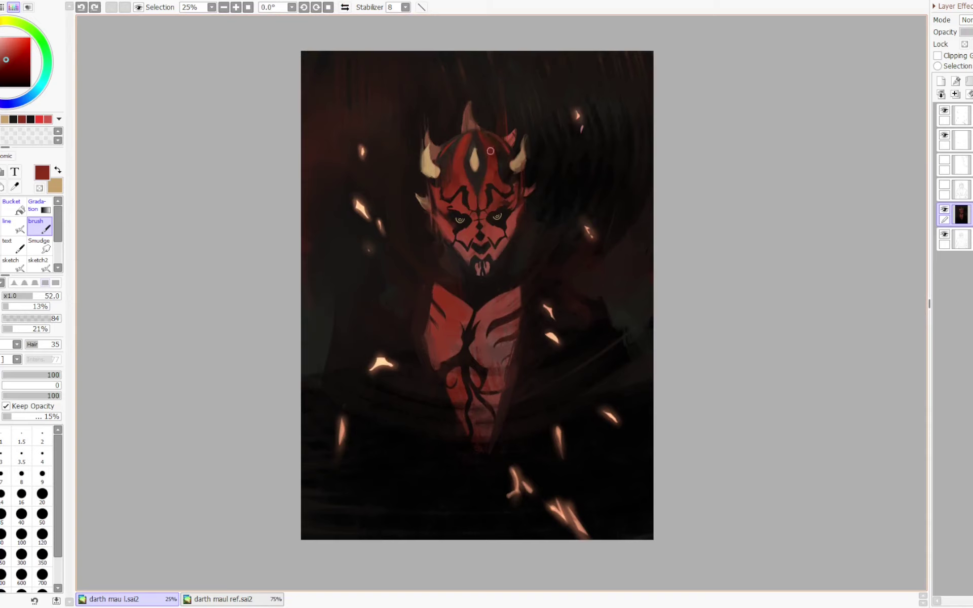
pyautogui.press('[')
pyautogui.press('[')
pyautogui.moveTo(484, 136); pyautogui.dragTo(493, 153)
pyautogui.hotkey('ctrl', 'z')
pyautogui.hotkey('ctrl', 'z')
# - Repaint the small right-hand horn in sampled brown with the line tool at size 64 and the textured brush at size 43
pyautogui.press('n')
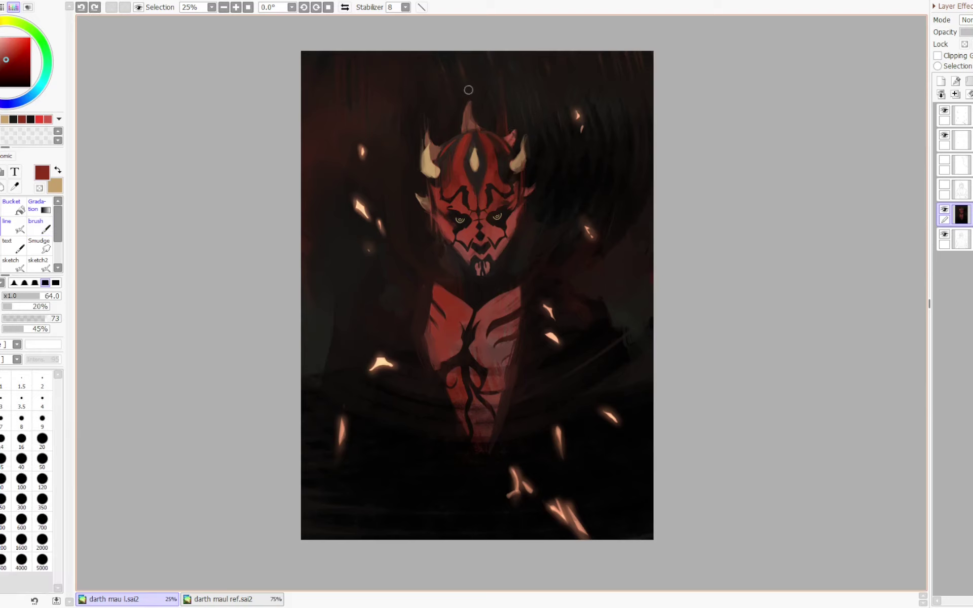
pyautogui.rightClick(440, 149)
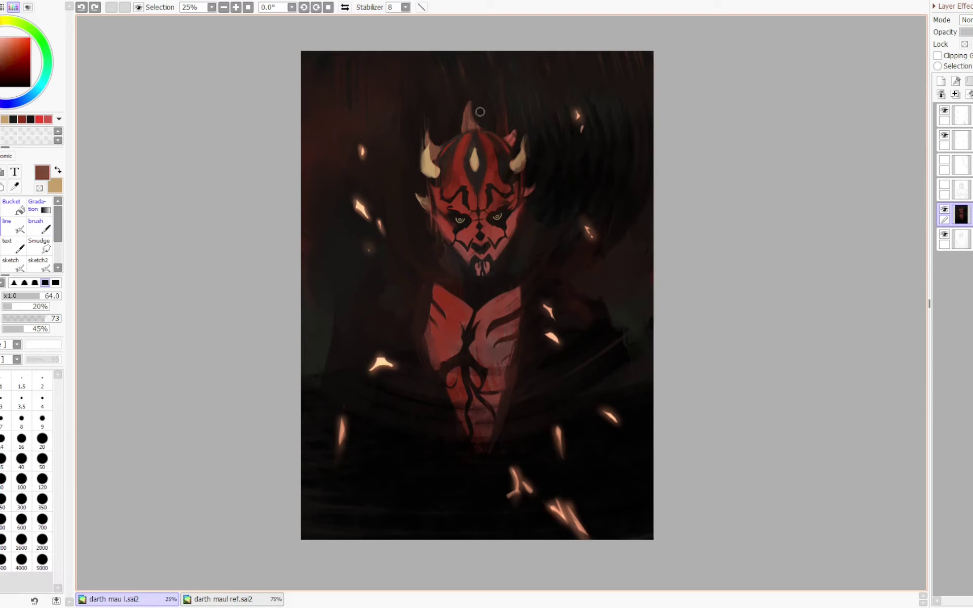
pyautogui.click(508, 140)
pyautogui.press('b')
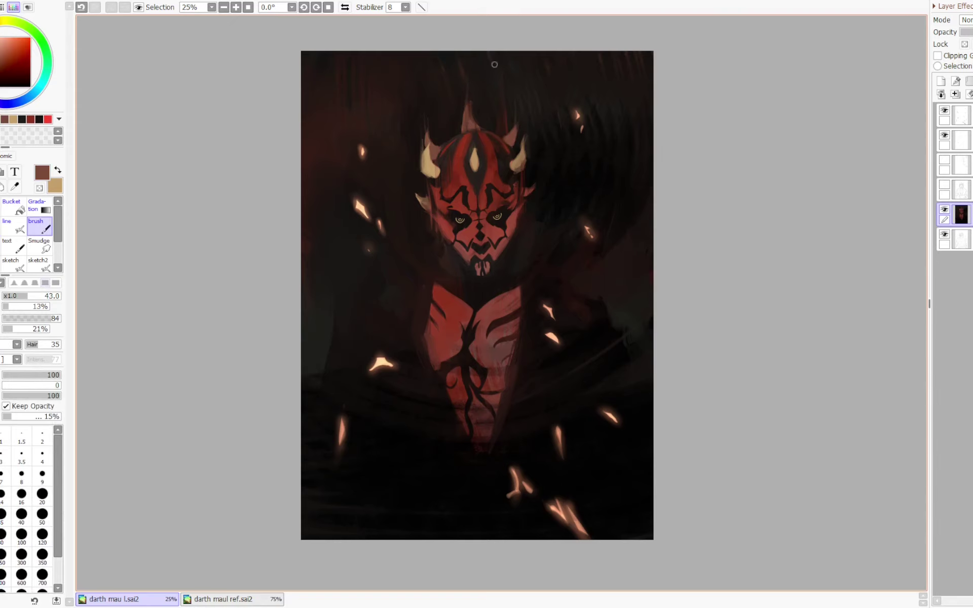
# - Examine the painting mirrored, rotated and close up around the face and chest
pyautogui.scroll(-1, 494, 64)
pyautogui.press('h')
pyautogui.scroll(2, 583, 45)
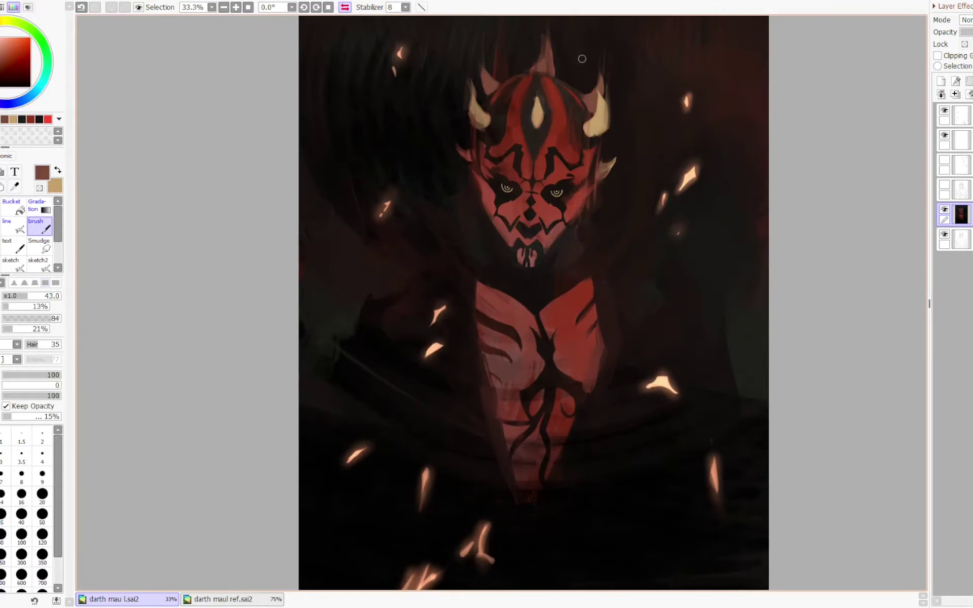
pyautogui.press('h')
pyautogui.press('Delete')
pyautogui.press('Delete')
pyautogui.press('pageup')
pyautogui.press('pageup')
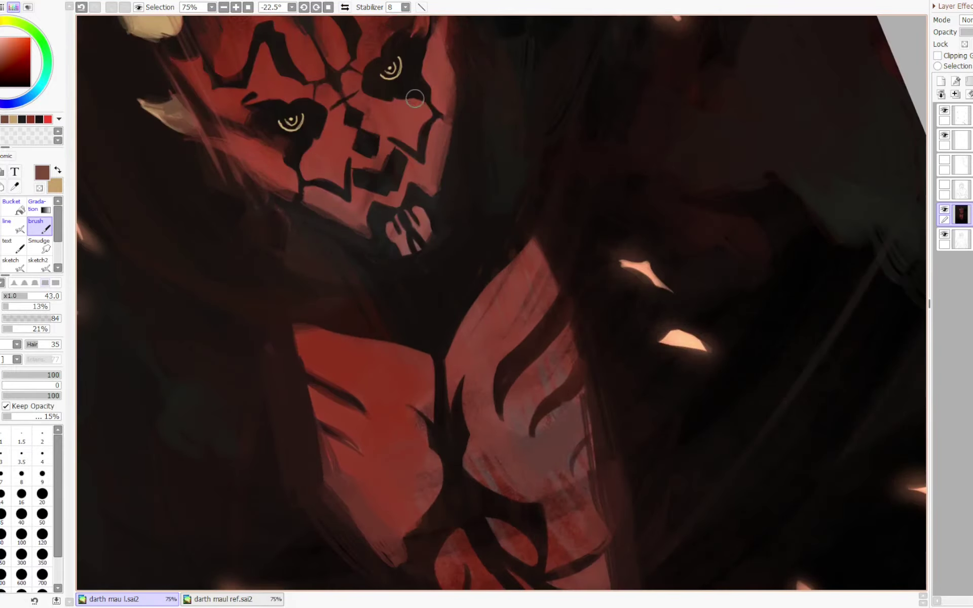
pyautogui.scroll(-3, 508, 88)
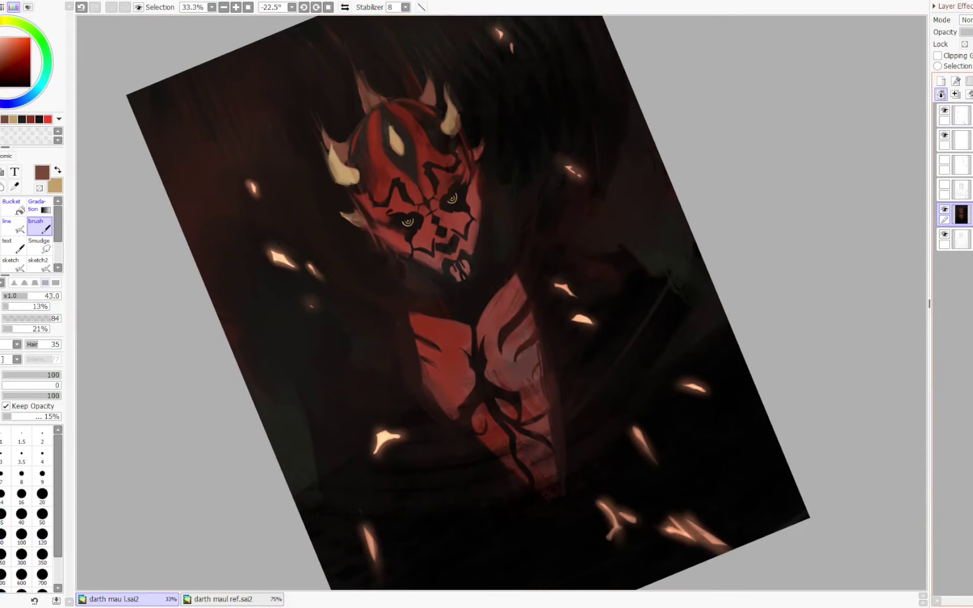
# - Airbrush a tan glow over the left-hand eye at size 244 on a new layer and set that layer's mode to Shine
pyautogui.click(942, 95)
pyautogui.press('b')
pyautogui.press('x')
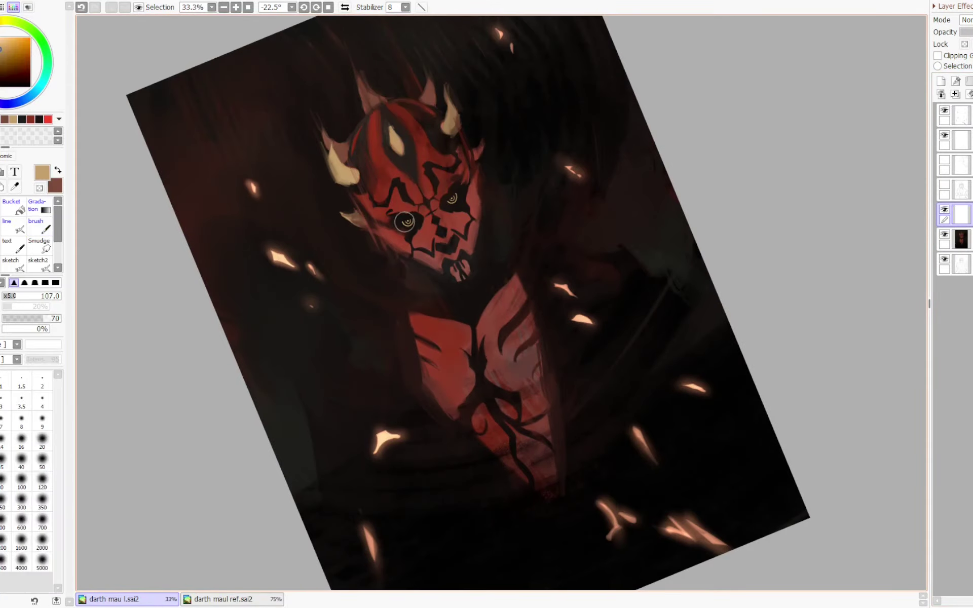
pyautogui.moveTo(404, 223)
pyautogui.mouseDown()
pyautogui.moveTo(428, 229)
pyautogui.moveTo(406, 221)
pyautogui.mouseUp()
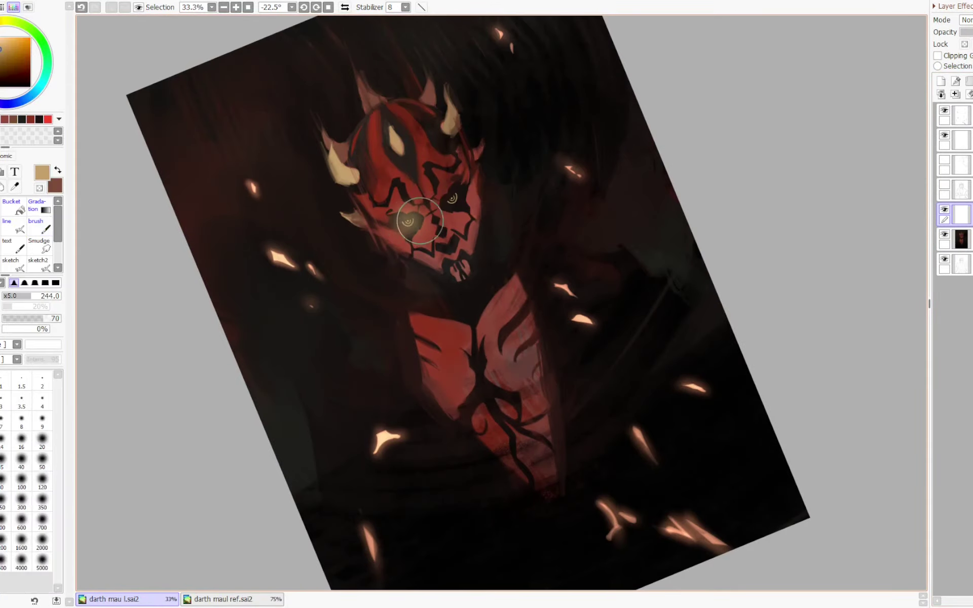
pyautogui.click(967, 20)
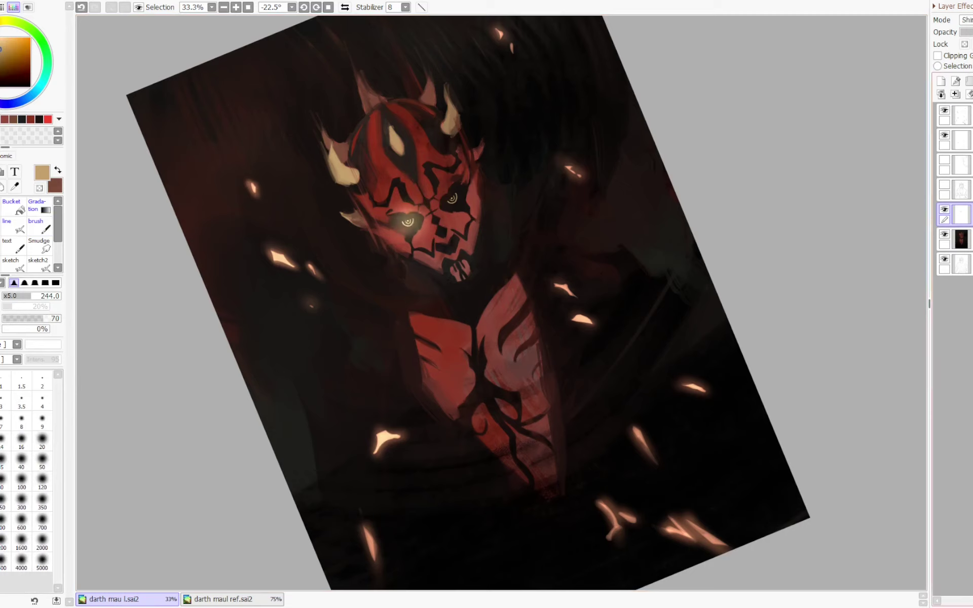
# - Undo the oversized eye glow, airbrush smaller tan glows over both eyes at size 87 and check the painting mirrored
pyautogui.hotkey('ctrl', 'z')
pyautogui.moveTo(407, 221); pyautogui.dragTo(453, 198)
pyautogui.moveTo(453, 198); pyautogui.dragTo(445, 200)
pyautogui.moveTo(452, 201); pyautogui.dragTo(452, 197)
pyautogui.moveTo(412, 224); pyautogui.dragTo(409, 221)
pyautogui.press('pagedown')
pyautogui.press('pagedown')
pyautogui.press('h')
pyautogui.press('h')
pyautogui.press('End')
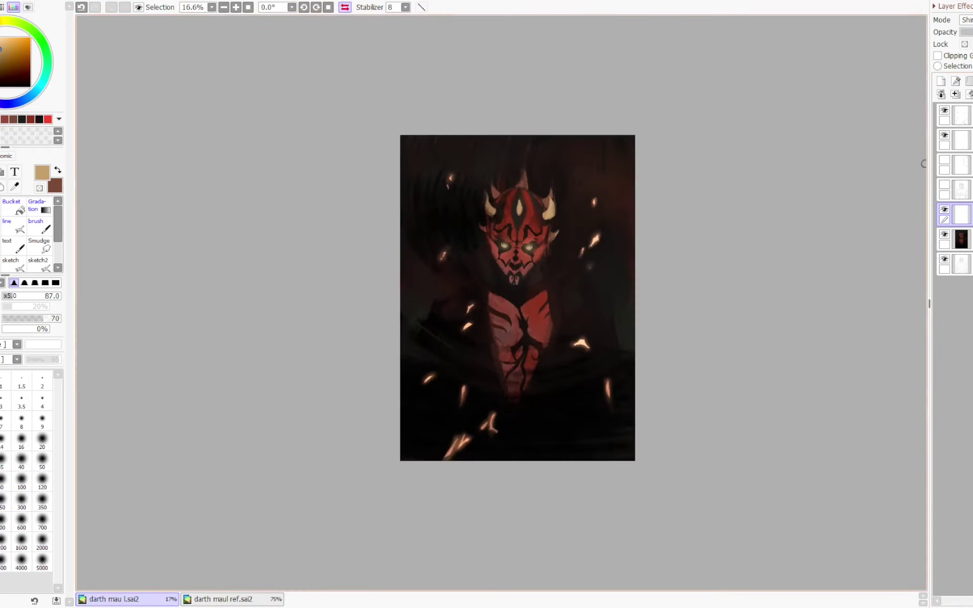
pyautogui.press('pageup')
# - Lock the opacity of the eye-glow layer and fill its glows with brown
pyautogui.click(964, 45)
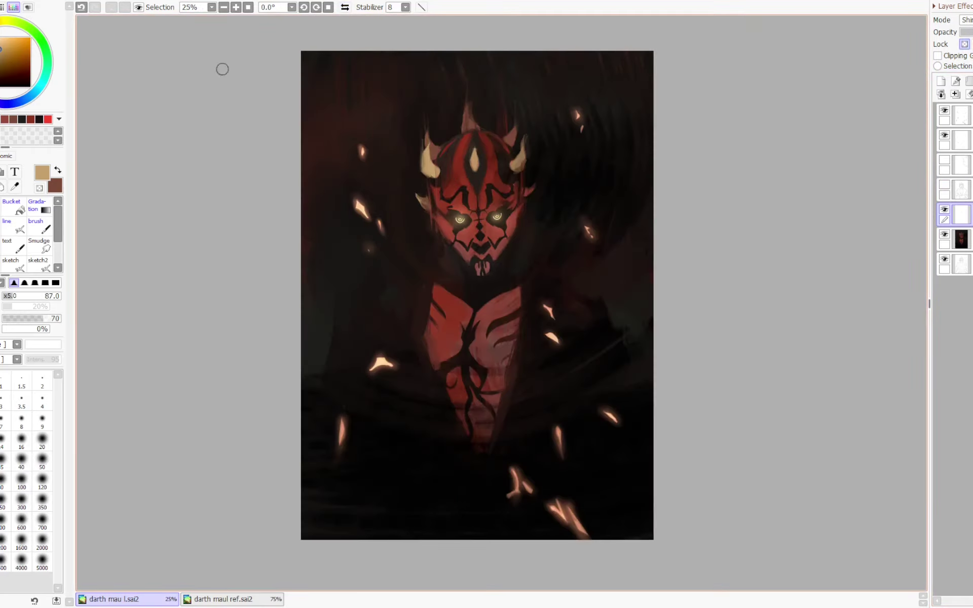
pyautogui.click(13, 120)
pyautogui.hotkey('ctrl', 'f')
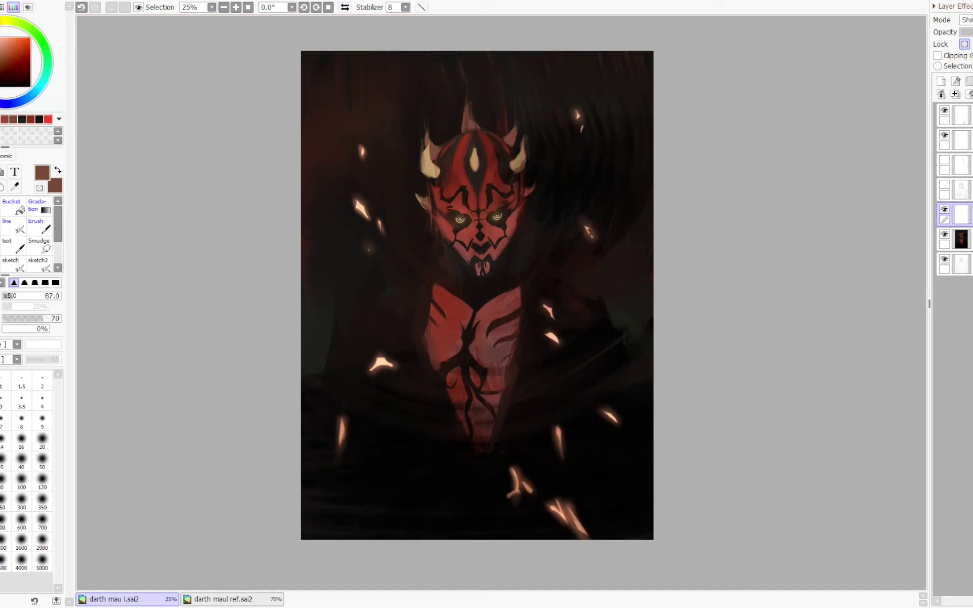
# - Try softening the glows around both eyes with the line brush at size 64, alternating brown and transparent colour
pyautogui.moveTo(568, 146); pyautogui.dragTo(593, 146)
pyautogui.moveTo(494, 223)
pyautogui.mouseDown()
pyautogui.moveTo(504, 216)
pyautogui.moveTo(456, 219)
pyautogui.moveTo(519, 184)
pyautogui.mouseUp()
pyautogui.press('Delete')
pyautogui.press('n')
pyautogui.hotkey('ctrl', 'z')
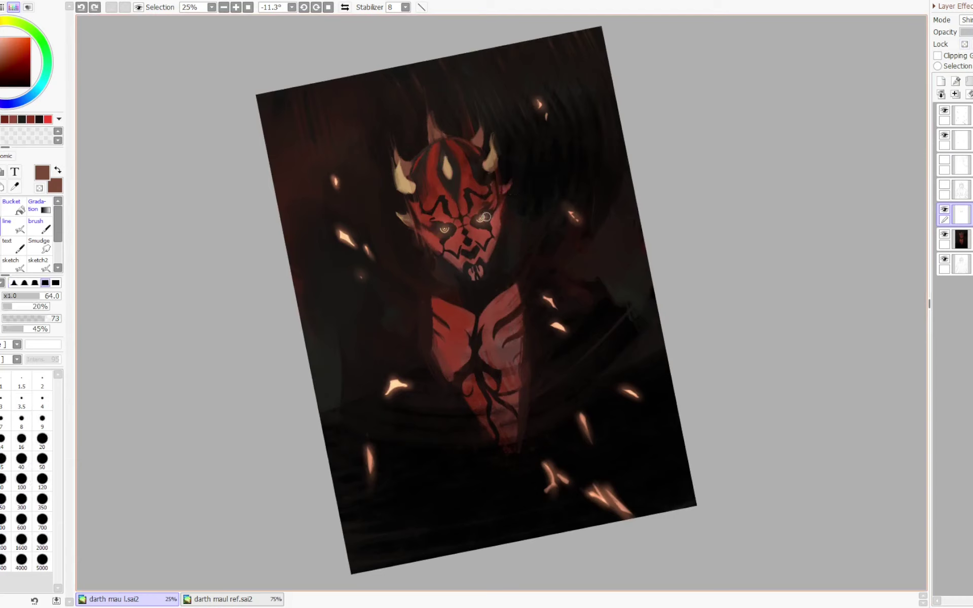
pyautogui.moveTo(484, 218); pyautogui.dragTo(507, 189)
pyautogui.moveTo(444, 229)
pyautogui.mouseDown()
pyautogui.moveTo(410, 231)
pyautogui.moveTo(411, 219)
pyautogui.mouseUp()
pyautogui.press('-')
pyautogui.moveTo(411, 219)
pyautogui.mouseDown()
pyautogui.moveTo(446, 221)
pyautogui.moveTo(425, 236)
pyautogui.mouseUp()
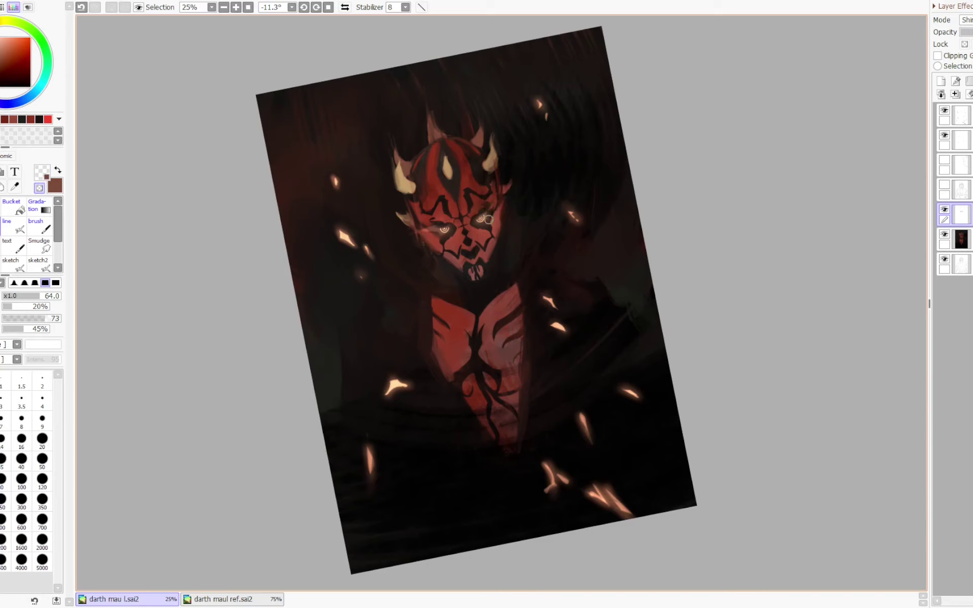
# - Hide the eye-glow layer and make the main painting layer active
pyautogui.press('e')
pyautogui.press('e')
pyautogui.press('e')
pyautogui.press('e')
pyautogui.press('e')
pyautogui.click(945, 210)
pyautogui.click(962, 240)
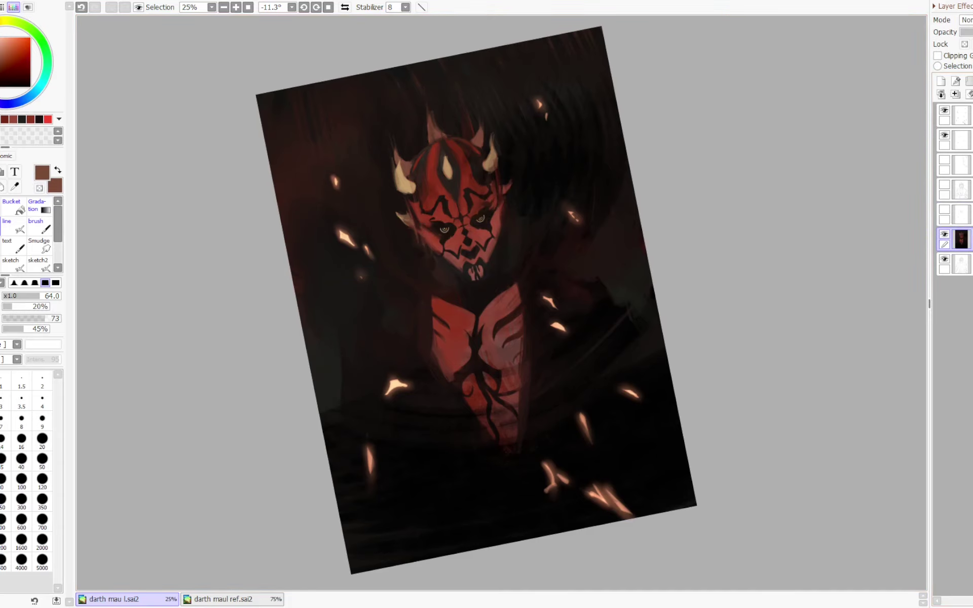
# - Check the painting mirrored, sample a dark green-grey and paint it into the background beside the left-hand shoulder
pyautogui.press('h')
pyautogui.press('Delete')
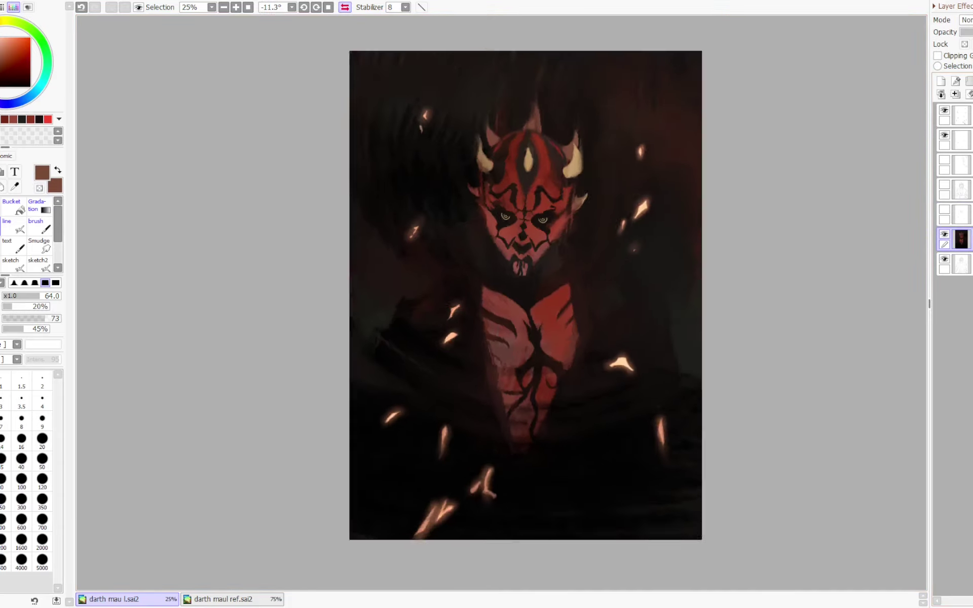
pyautogui.press('Delete')
pyautogui.press('h')
pyautogui.press('Delete')
pyautogui.rightClick(321, 360)
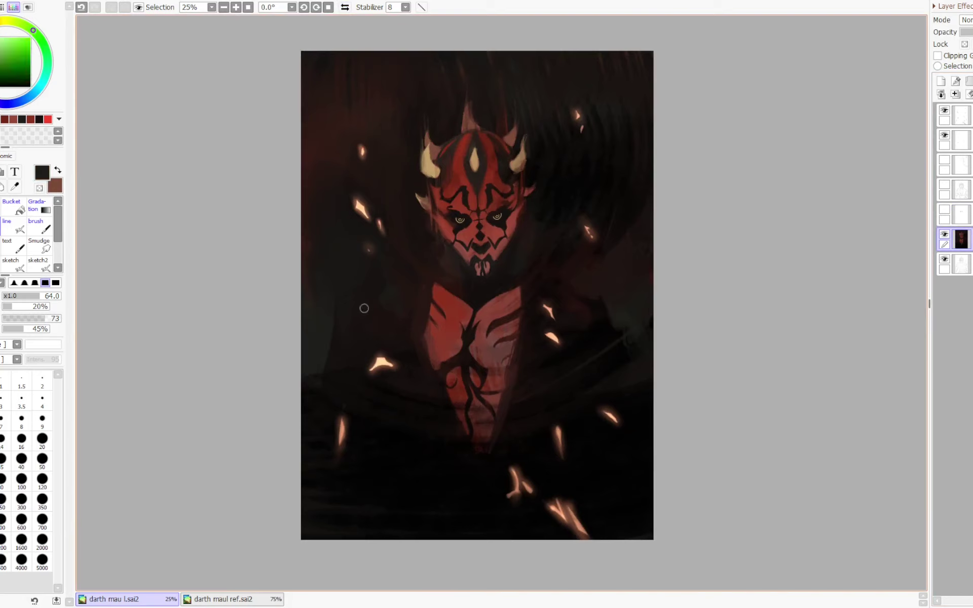
pyautogui.rightClick(325, 350)
pyautogui.moveTo(342, 355); pyautogui.dragTo(431, 334)
pyautogui.moveTo(326, 306)
pyautogui.mouseDown()
pyautogui.moveTo(316, 413)
pyautogui.moveTo(316, 404)
pyautogui.mouseUp()
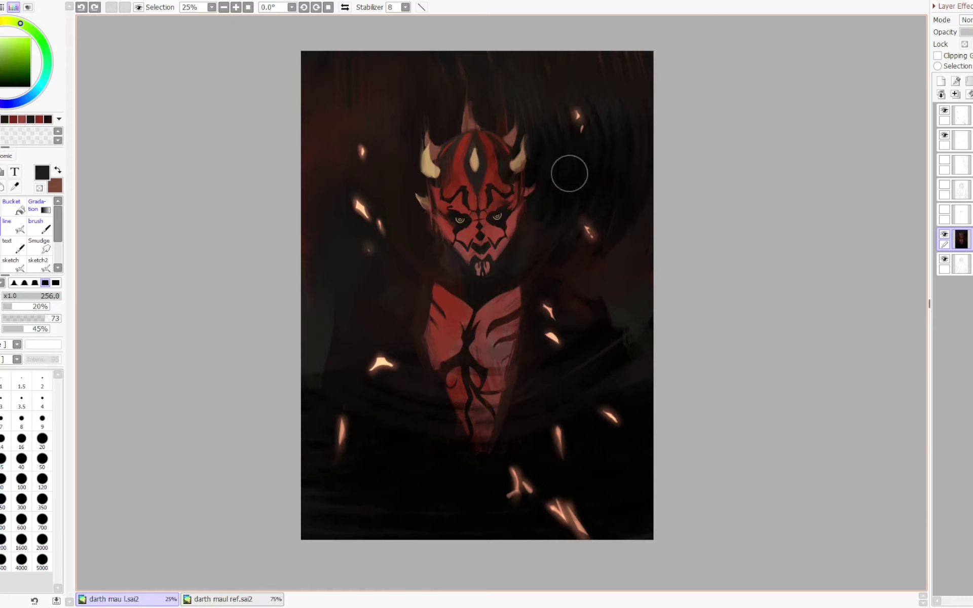
# - Darken and soften the background around the head with the brush at size 650
pyautogui.press('b')
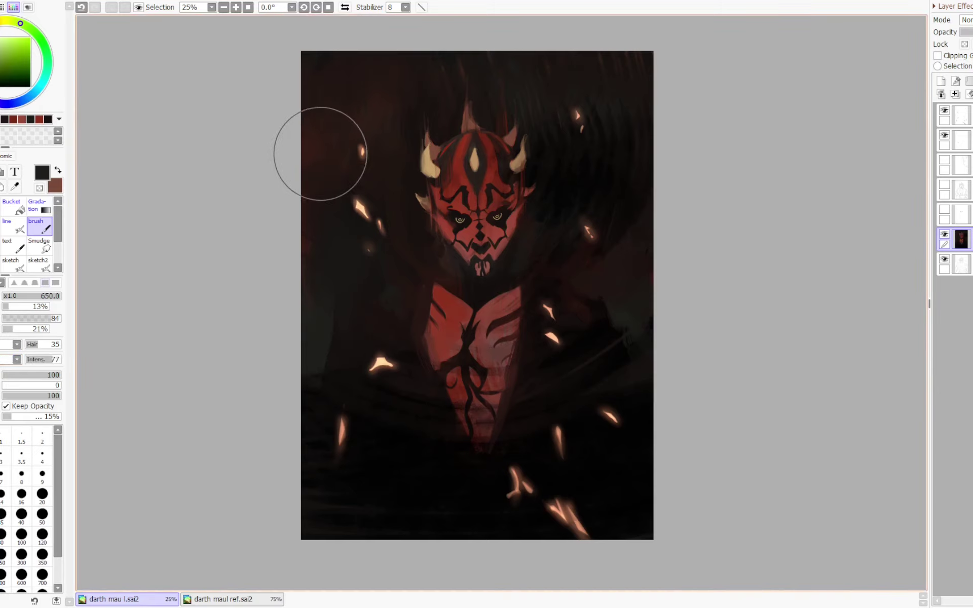
pyautogui.moveTo(590, 84)
pyautogui.mouseDown()
pyautogui.moveTo(607, 136)
pyautogui.moveTo(544, 138)
pyautogui.moveTo(561, 138)
pyautogui.moveTo(566, 92)
pyautogui.mouseUp()
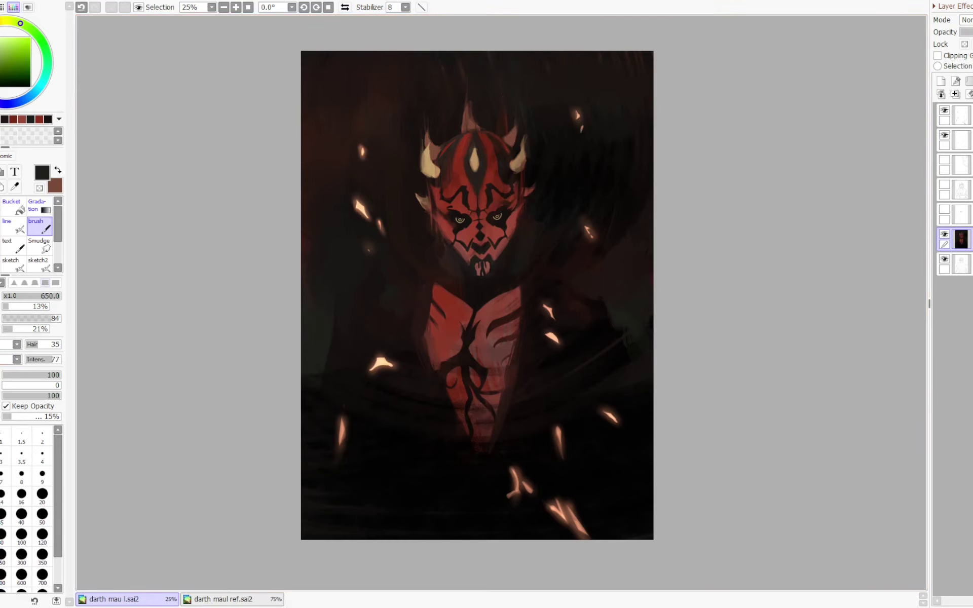
pyautogui.moveTo(603, 228)
pyautogui.mouseDown()
pyautogui.moveTo(593, 237)
pyautogui.moveTo(608, 244)
pyautogui.moveTo(612, 226)
pyautogui.mouseUp()
pyautogui.click(8, 368)
# - Brush dark tones around the left-hand shoulder at size 193
pyautogui.moveTo(437, 308); pyautogui.dragTo(372, 208)
pyautogui.moveTo(372, 209); pyautogui.dragTo(361, 211)
pyautogui.moveTo(367, 238)
pyautogui.mouseDown()
pyautogui.moveTo(360, 211)
pyautogui.moveTo(367, 238)
pyautogui.moveTo(359, 211)
pyautogui.moveTo(359, 238)
pyautogui.mouseUp()
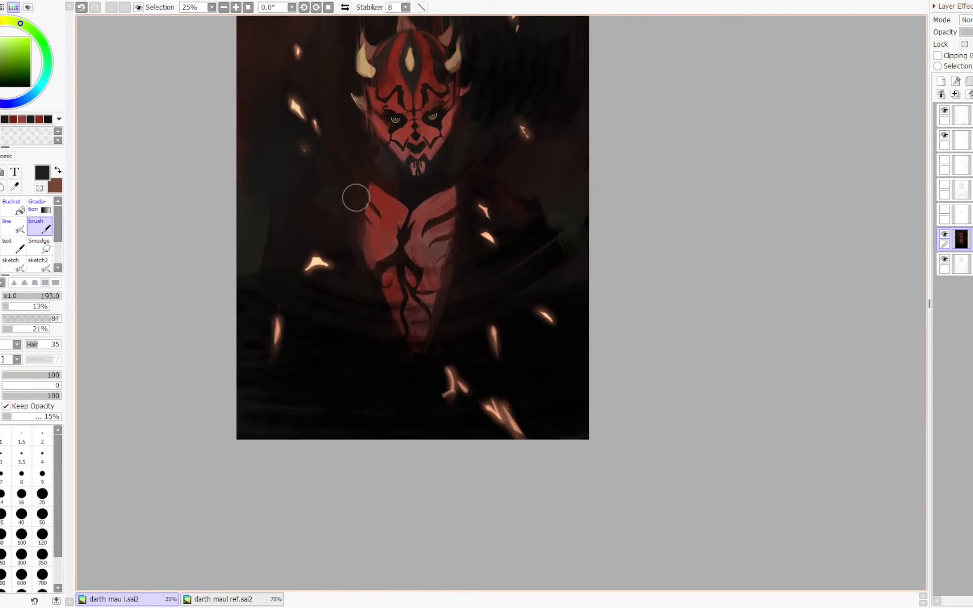
pyautogui.moveTo(381, 187); pyautogui.dragTo(359, 194)
# - Sample a dark red, paint it over the left-hand shoulder, blend it at size 91 and check the painting mirrored
pyautogui.rightClick(377, 190)
pyautogui.press('b')
pyautogui.press('h')
pyautogui.press('h')
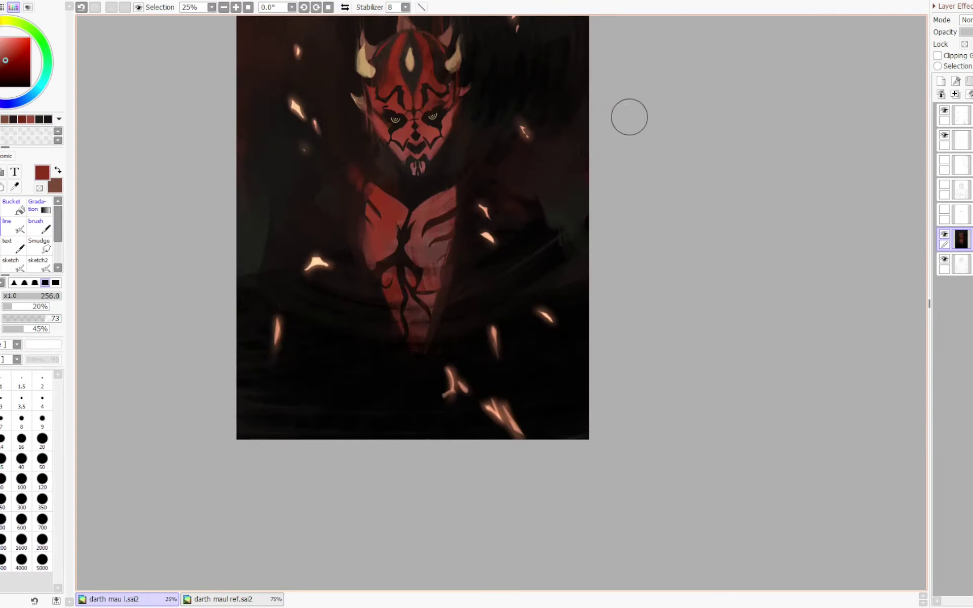
pyautogui.press('Delete')
pyautogui.press('v')
pyautogui.moveTo(339, 198)
pyautogui.mouseDown()
pyautogui.moveTo(349, 198)
pyautogui.moveTo(320, 220)
pyautogui.moveTo(341, 209)
pyautogui.moveTo(339, 198)
pyautogui.moveTo(335, 221)
pyautogui.mouseUp()
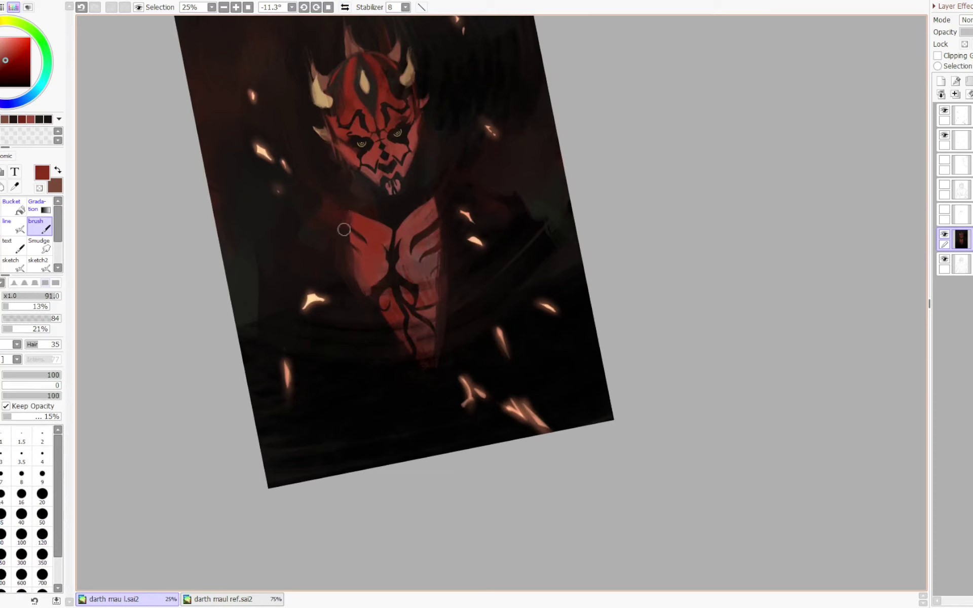
pyautogui.press('pagedown')
pyautogui.press('End')
pyautogui.press('h')
pyautogui.press('pageup')
pyautogui.press('h')
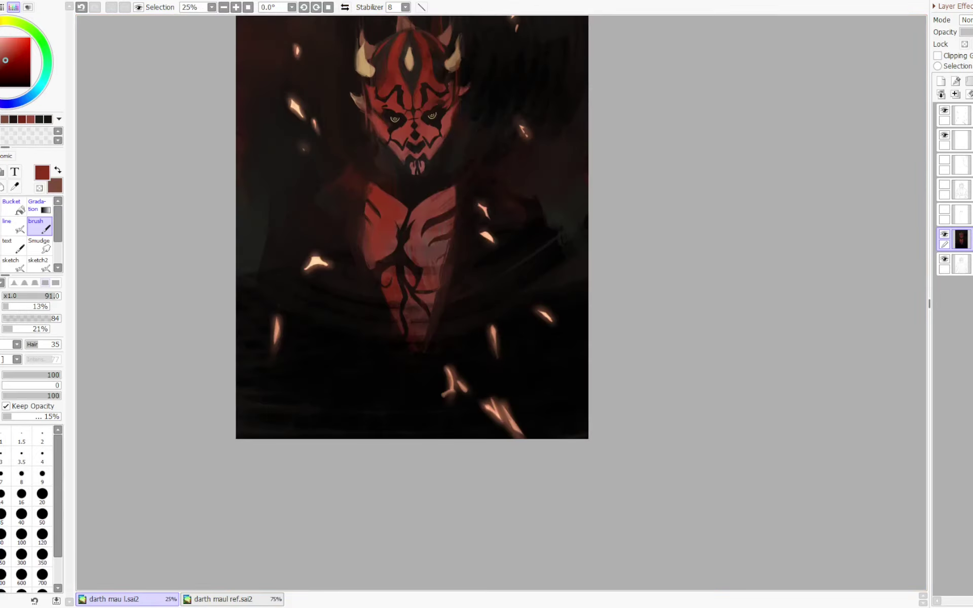
# - Paint dark red shading down the left-hand arm beside the chest, blending it with the brush at size 269
pyautogui.press('n')
pyautogui.moveTo(351, 257); pyautogui.dragTo(376, 314)
pyautogui.press('b')
pyautogui.moveTo(351, 257)
pyautogui.mouseDown()
pyautogui.moveTo(392, 318)
pyautogui.moveTo(363, 288)
pyautogui.moveTo(368, 312)
pyautogui.moveTo(342, 259)
pyautogui.moveTo(368, 294)
pyautogui.mouseUp()
pyautogui.press('pagedown')
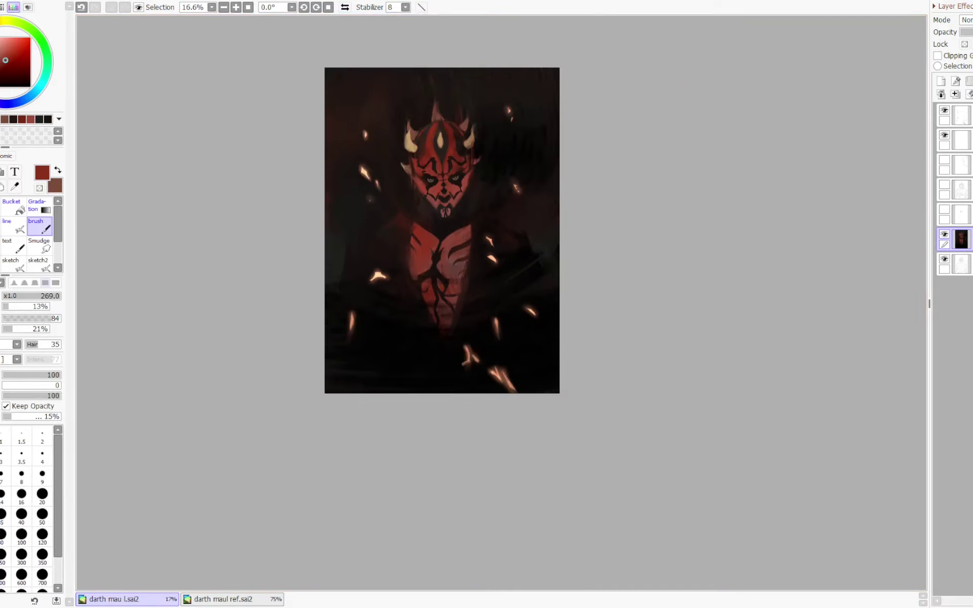
# - Mirror and rotate the painting, then blend the dark background around the head and shoulders at size 269
pyautogui.press('h')
pyautogui.press('pageup')
pyautogui.press('Delete')
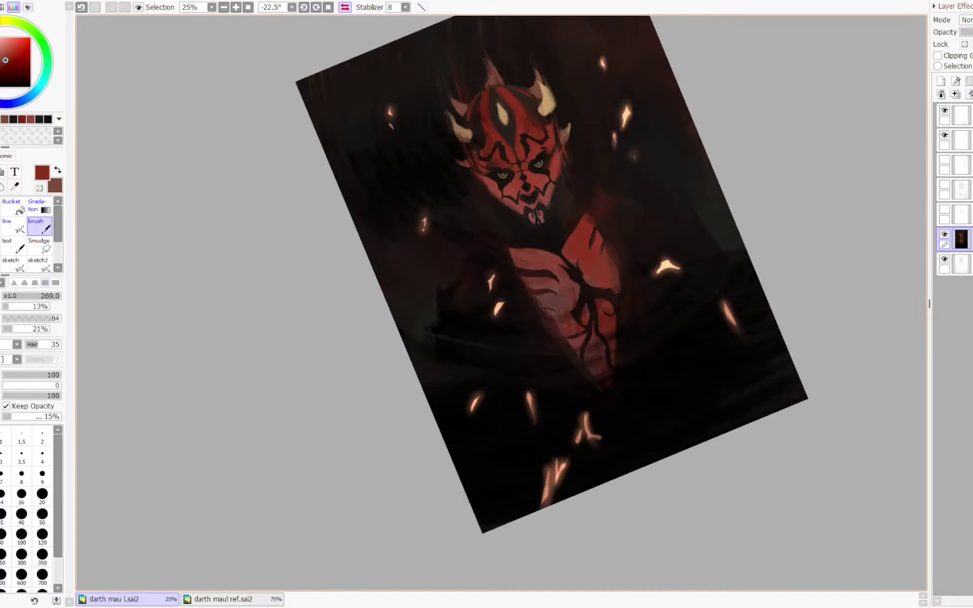
pyautogui.moveTo(679, 223); pyautogui.dragTo(545, 168)
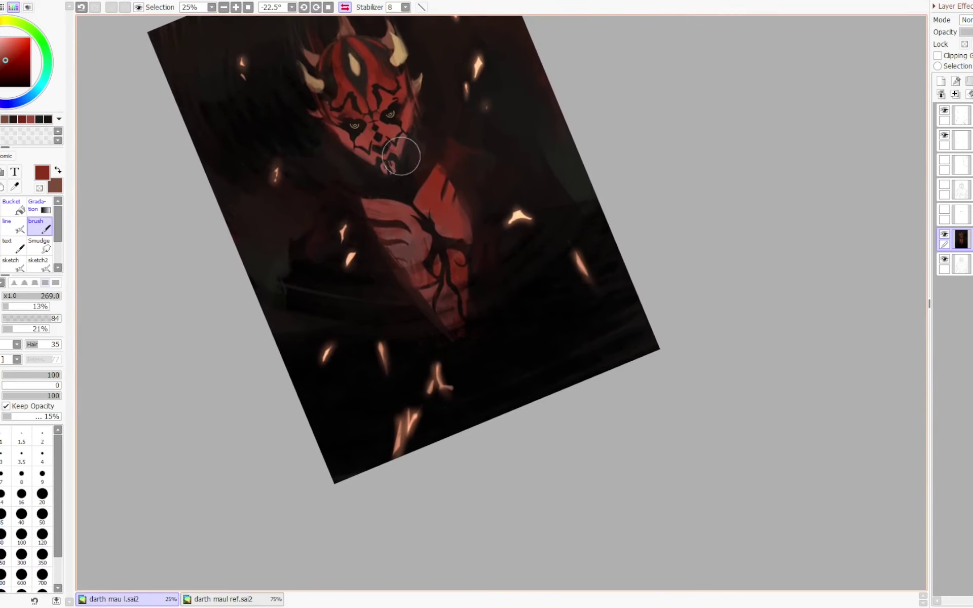
pyautogui.moveTo(498, 144); pyautogui.dragTo(389, 152)
pyautogui.moveTo(474, 127); pyautogui.dragTo(367, 139)
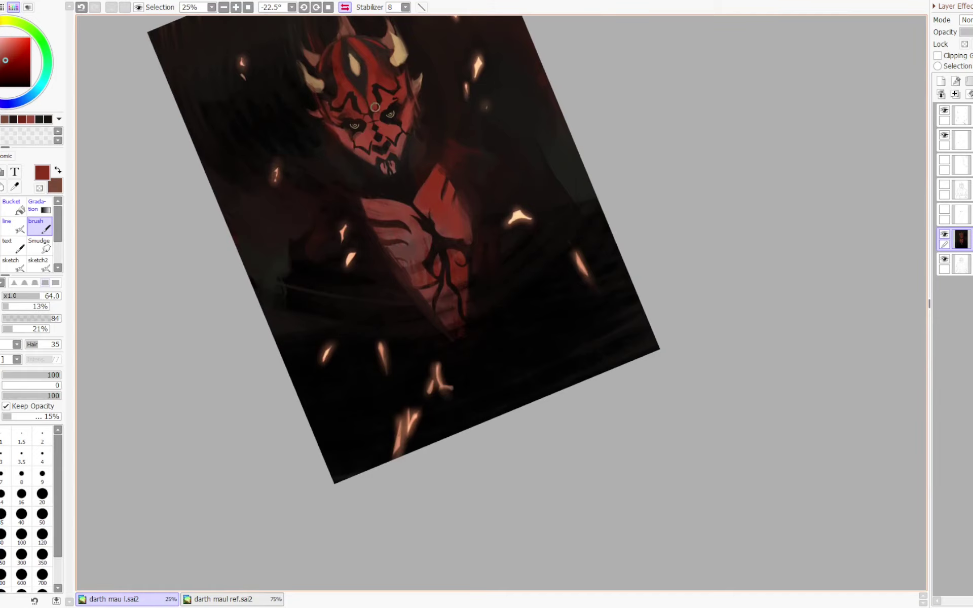
# - Rework the face up close, sampling near-black and touching up the markings around the eyes and cheeks at size 24
pyautogui.moveTo(375, 108); pyautogui.dragTo(372, 168)
pyautogui.press('pageup')
pyautogui.press('pageup')
pyautogui.moveTo(265, 116); pyautogui.dragTo(294, 145)
pyautogui.moveTo(355, 99); pyautogui.dragTo(242, 113)
pyautogui.hotkey('ctrl', 'z')
pyautogui.rightClick(248, 100)
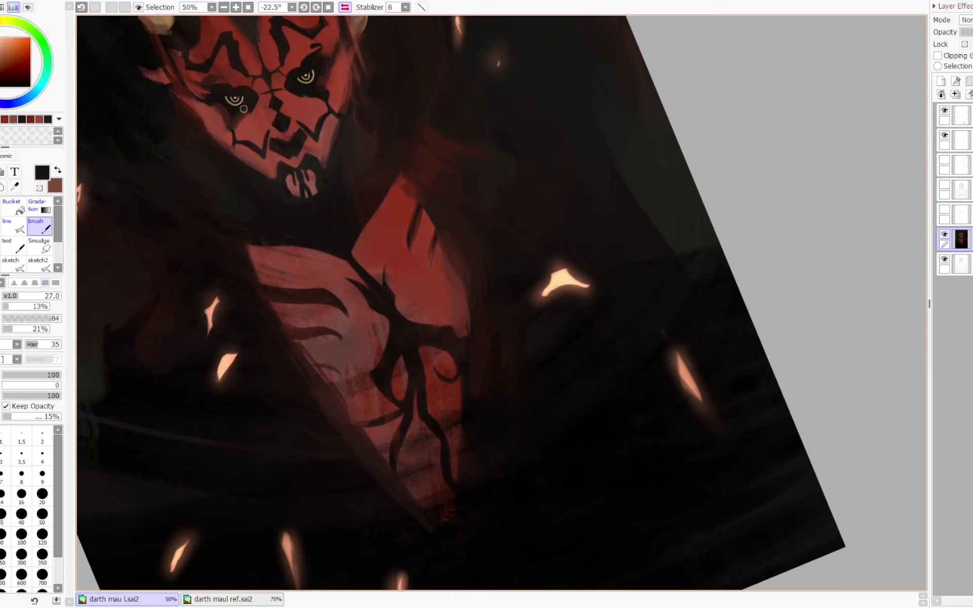
pyautogui.keyDown('ctrl'); pyautogui.keyDown('alt'); pyautogui.moveTo(243, 115); pyautogui.dragTo(233, 124); pyautogui.keyUp('alt'); pyautogui.keyUp('ctrl')
pyautogui.press('Home')
pyautogui.moveTo(705, 21); pyautogui.dragTo(423, 132)
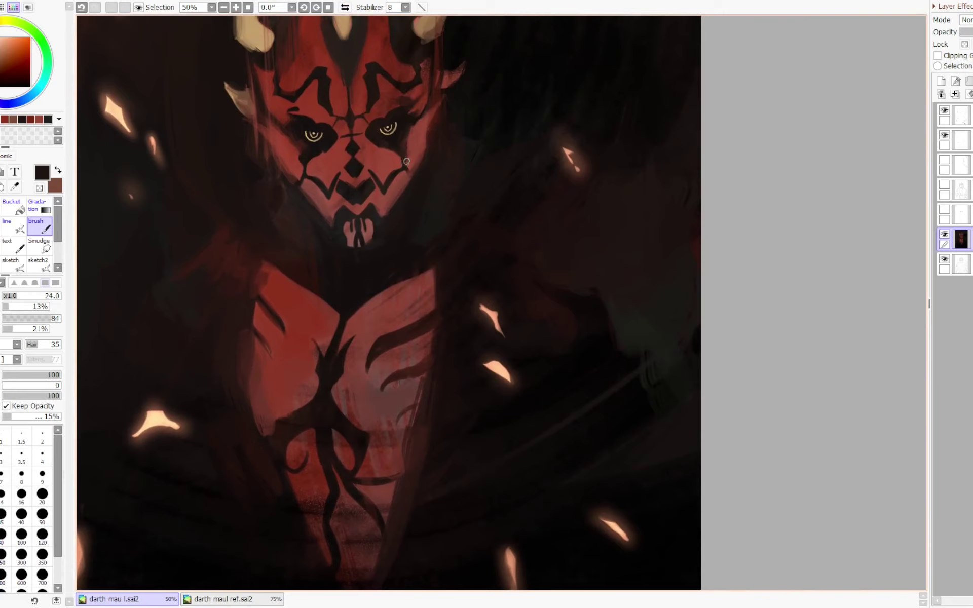
# - Undo the last two strokes on the face and check the whole painting
pyautogui.hotkey('ctrl', 'z')
pyautogui.hotkey('ctrl', 'z')
pyautogui.press('pagedown')
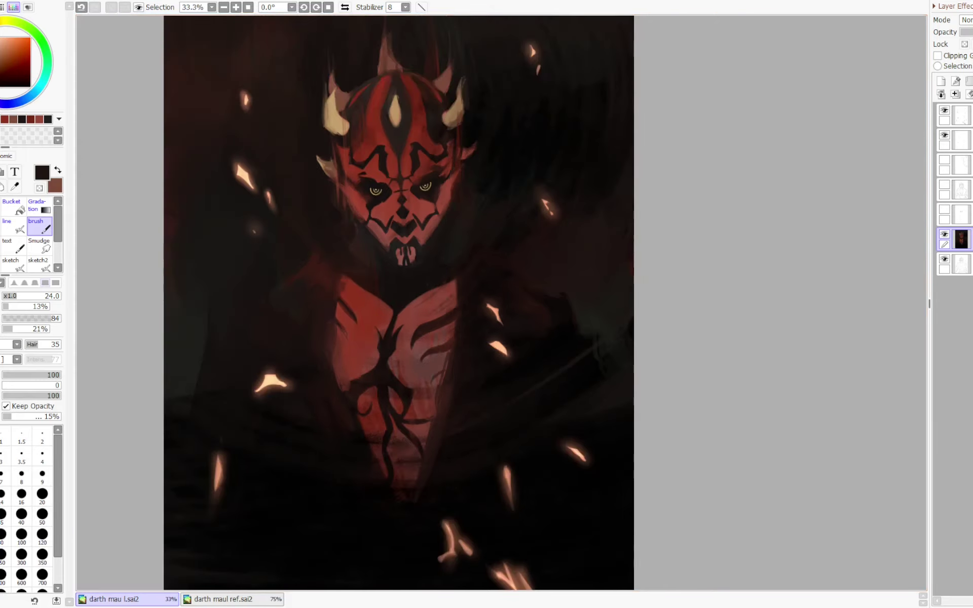
pyautogui.press('pagedown')
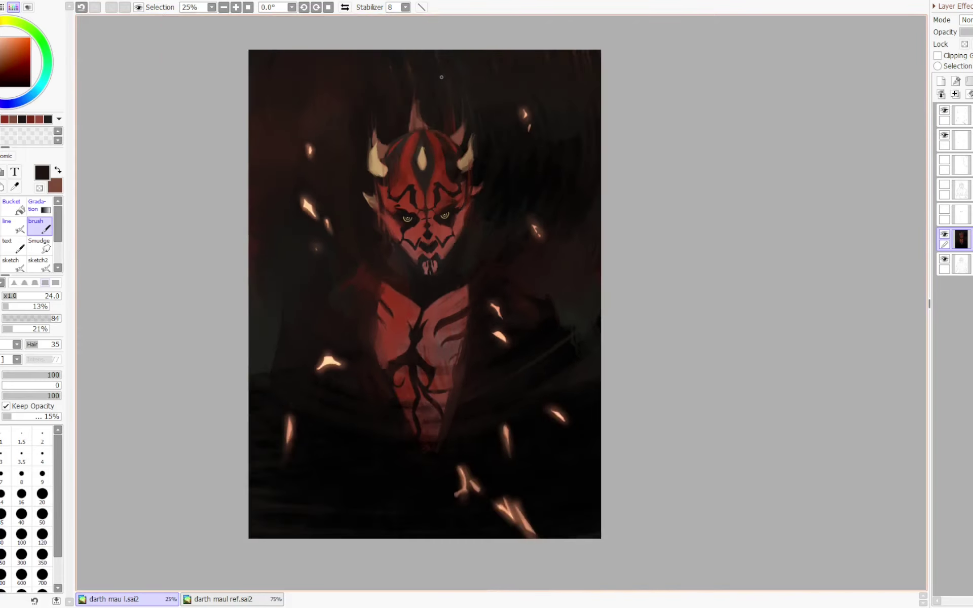
pyautogui.press('pageup')
pyautogui.press('pagedown')
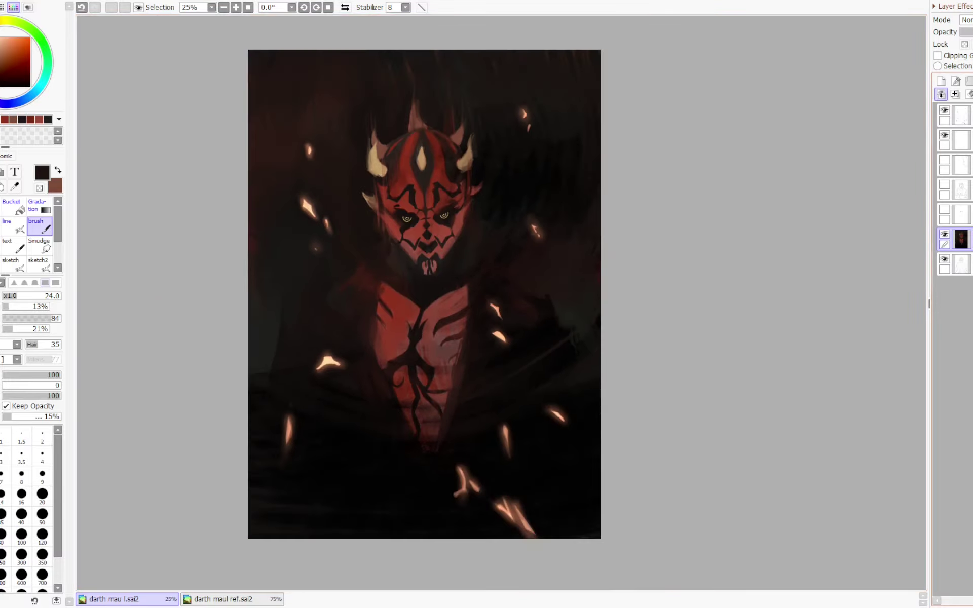
# - Add a new layer and brush a sampled dark green faintly over the left-hand background at size 1170
pyautogui.click(941, 81)
pyautogui.moveTo(217, 248)
pyautogui.mouseDown()
pyautogui.moveTo(284, 262)
pyautogui.moveTo(329, 254)
pyautogui.mouseUp()
pyautogui.press('x')
pyautogui.keyDown('alt'); pyautogui.click(272, 354); pyautogui.keyUp('alt')
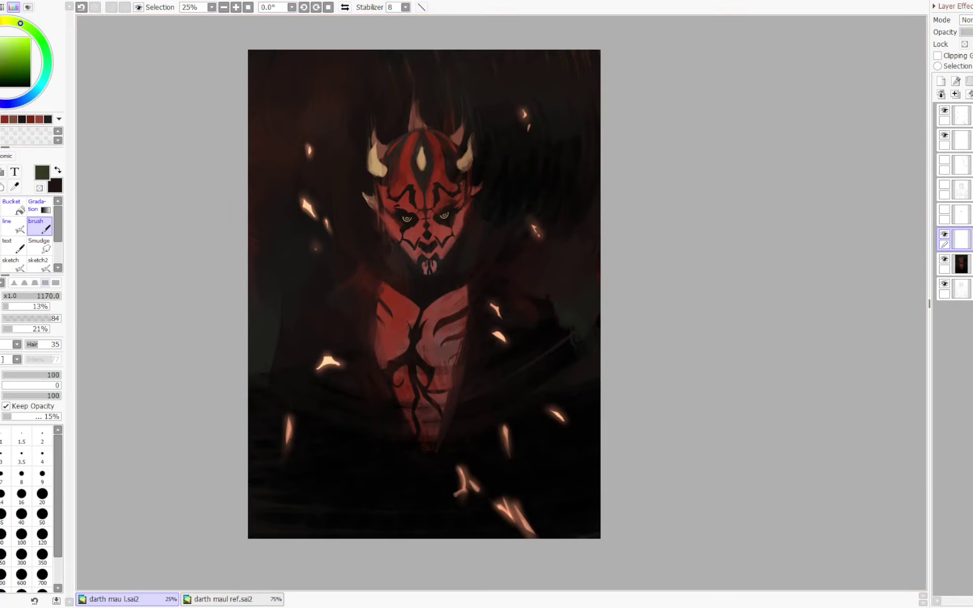
pyautogui.moveTo(256, 365); pyautogui.dragTo(263, 132)
pyautogui.press('-')
pyautogui.moveTo(284, 439); pyautogui.dragTo(283, 228)
pyautogui.press('c')
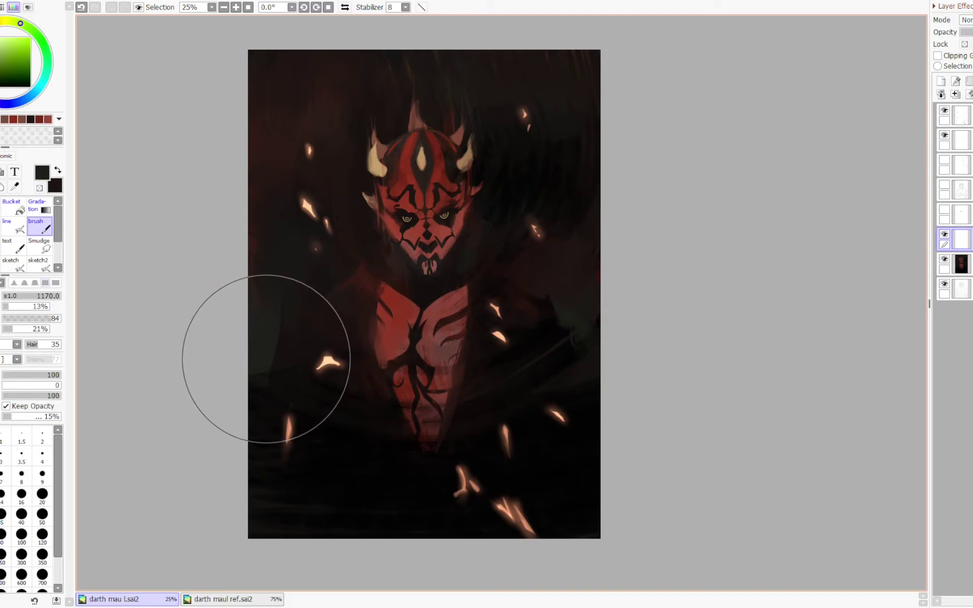
# - Choose a muted blue, brush it down the left-hand background and fade it with transparent colour at size 1170
pyautogui.click(28, 99)
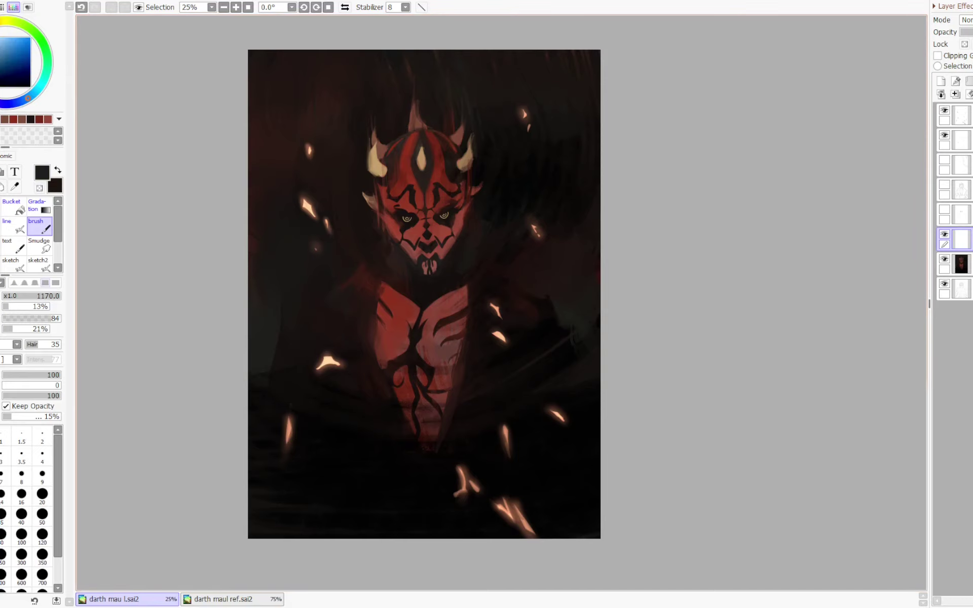
pyautogui.click(1, 67)
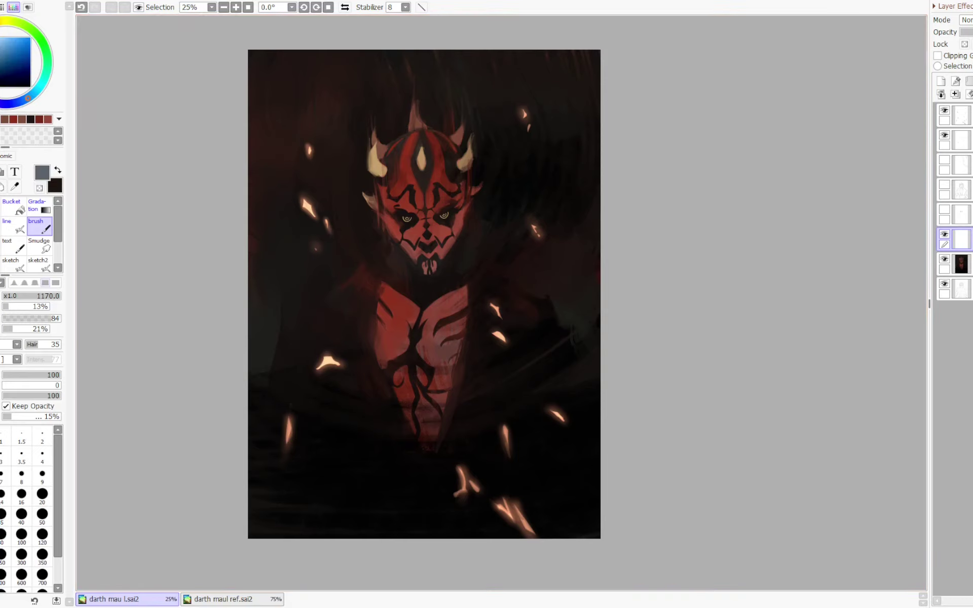
pyautogui.moveTo(271, 385); pyautogui.dragTo(284, 126)
pyautogui.press('-')
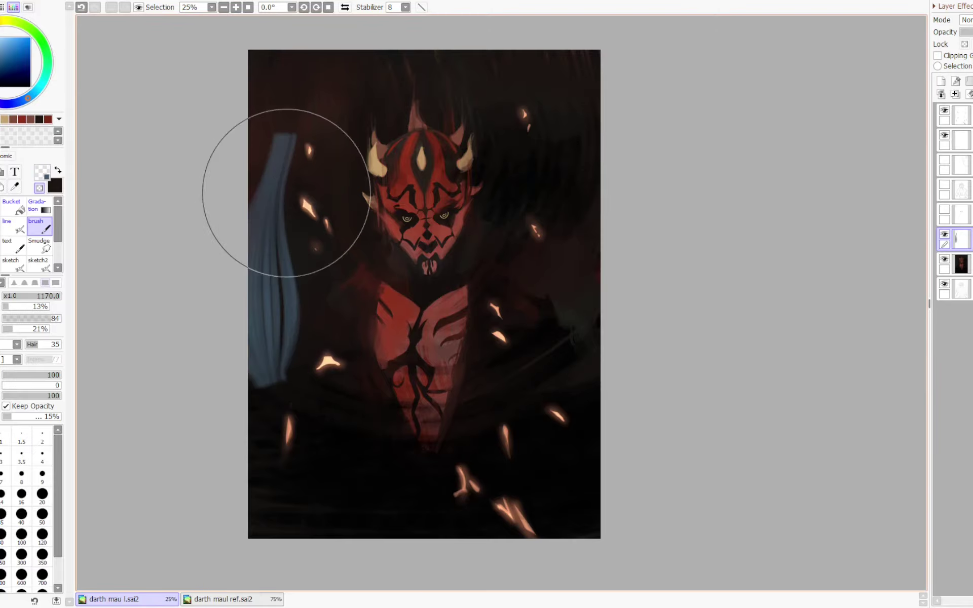
pyautogui.moveTo(287, 193); pyautogui.dragTo(286, 211)
pyautogui.moveTo(283, 356); pyautogui.dragTo(284, 194)
pyautogui.press('pagedown')
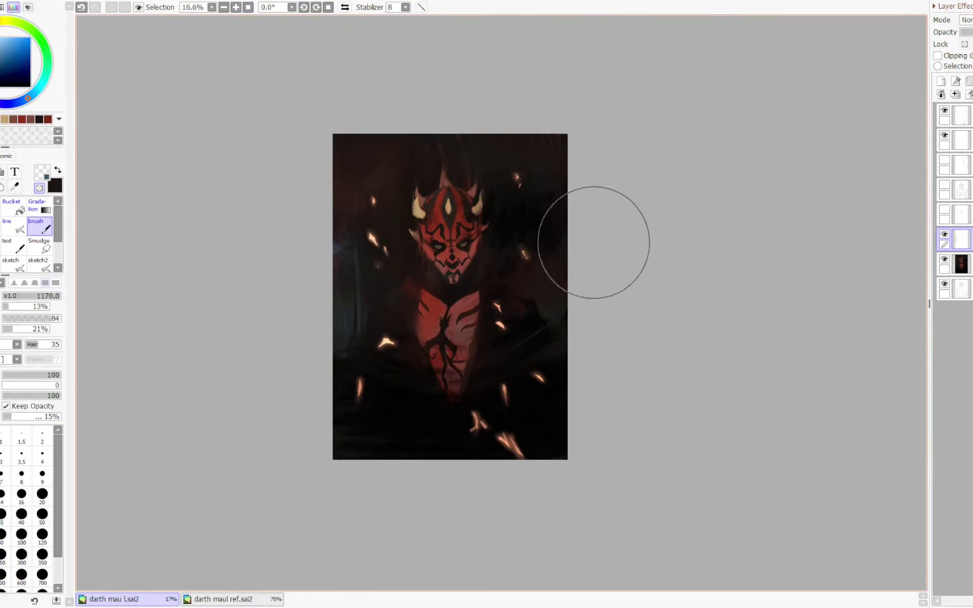
# - Brush muted blue into the painting's upper right background and lower left area, fading the strokes with transparent colour
pyautogui.moveTo(523, 113)
pyautogui.mouseDown()
pyautogui.moveTo(556, 222)
pyautogui.moveTo(532, 250)
pyautogui.moveTo(512, 125)
pyautogui.moveTo(523, 255)
pyautogui.moveTo(531, 252)
pyautogui.moveTo(493, 162)
pyautogui.moveTo(493, 147)
pyautogui.moveTo(541, 201)
pyautogui.moveTo(544, 117)
pyautogui.moveTo(546, 247)
pyautogui.moveTo(561, 263)
pyautogui.mouseUp()
pyautogui.press('c')
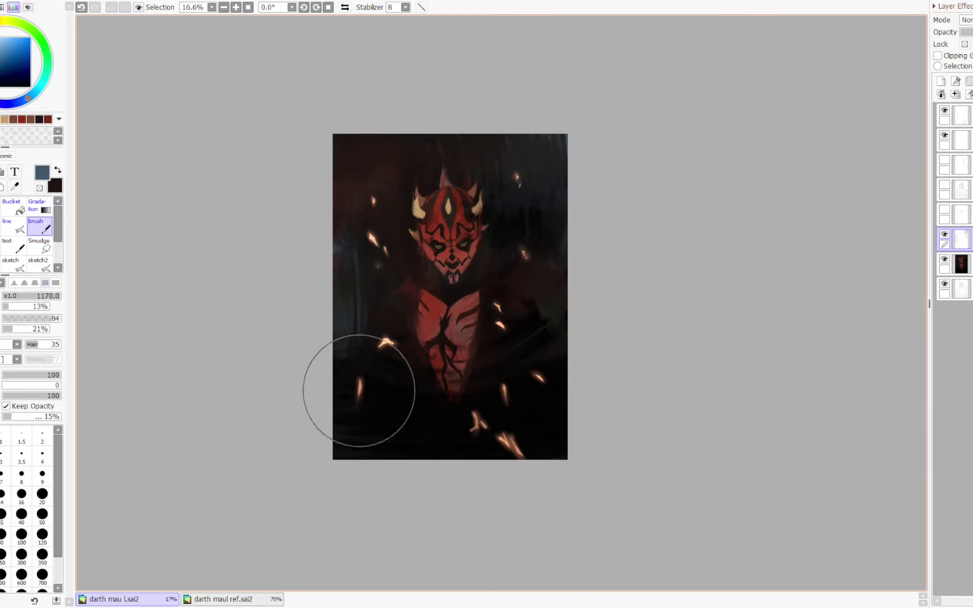
pyautogui.moveTo(356, 390)
pyautogui.mouseDown()
pyautogui.moveTo(428, 468)
pyautogui.moveTo(452, 461)
pyautogui.mouseUp()
pyautogui.press('c')
pyautogui.moveTo(389, 393)
pyautogui.mouseDown()
pyautogui.moveTo(402, 412)
pyautogui.moveTo(378, 454)
pyautogui.moveTo(416, 472)
pyautogui.moveTo(439, 463)
pyautogui.mouseUp()
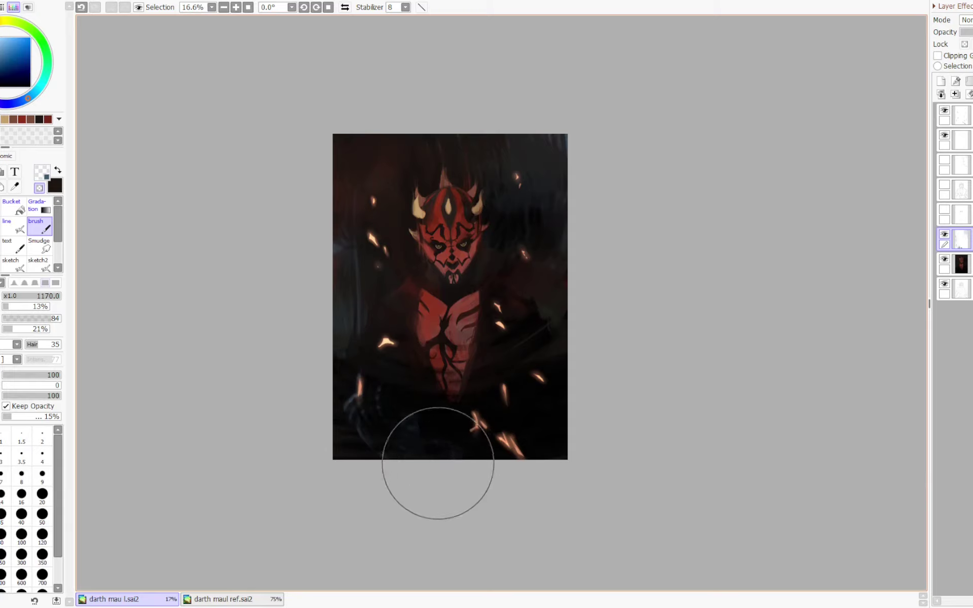
pyautogui.press('c')
pyautogui.moveTo(433, 368); pyautogui.dragTo(431, 388)
pyautogui.moveTo(366, 374)
pyautogui.mouseDown()
pyautogui.moveTo(413, 434)
pyautogui.moveTo(445, 417)
pyautogui.moveTo(386, 412)
pyautogui.moveTo(354, 434)
pyautogui.moveTo(378, 425)
pyautogui.moveTo(382, 391)
pyautogui.moveTo(467, 465)
pyautogui.mouseUp()
pyautogui.press('c')
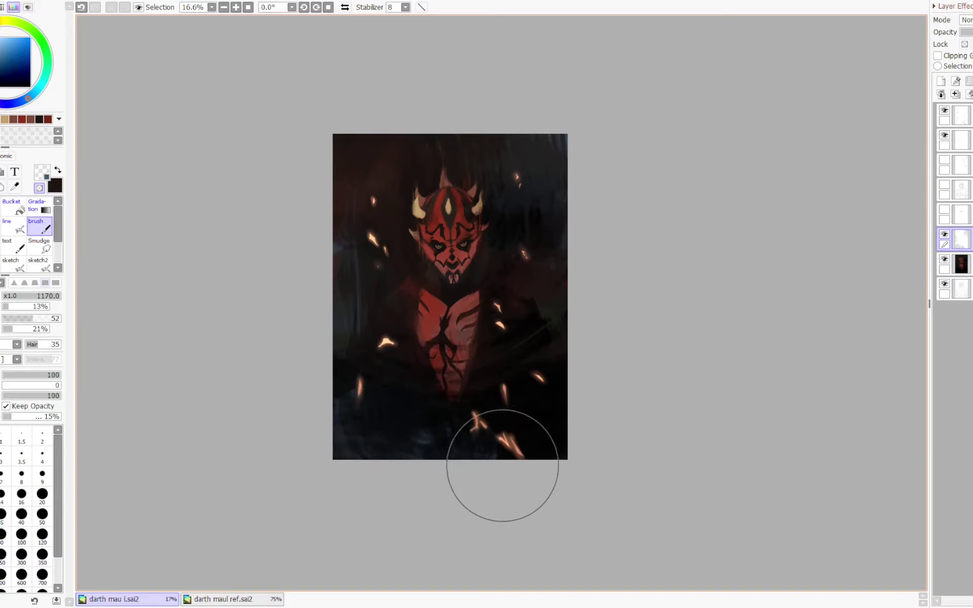
# - Brush faint blue down the painting's right edge at density 52, fade it and check the painting mirrored
pyautogui.press('c')
pyautogui.moveTo(564, 261)
pyautogui.mouseDown()
pyautogui.moveTo(543, 332)
pyautogui.moveTo(552, 370)
pyautogui.moveTo(555, 258)
pyautogui.moveTo(548, 402)
pyautogui.moveTo(551, 215)
pyautogui.moveTo(547, 348)
pyautogui.mouseUp()
pyautogui.press('c')
pyautogui.press('-')
pyautogui.press('pagedown')
pyautogui.press('pagedown')
pyautogui.press('h')
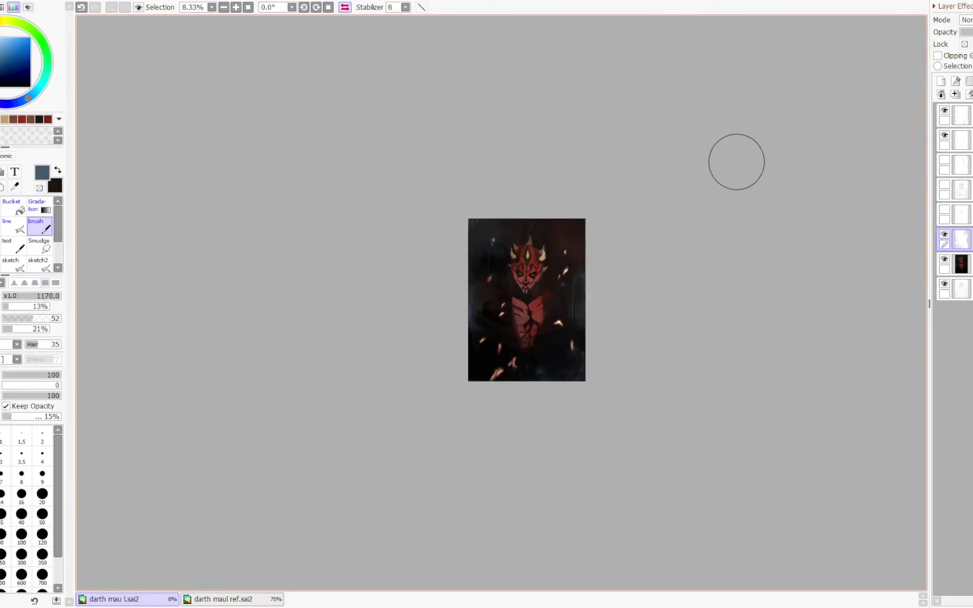
# - Restore the normal view and brush muted blue into the painting's lower right corner
pyautogui.press('h')
pyautogui.press('pageup')
pyautogui.moveTo(531, 443)
pyautogui.mouseDown()
pyautogui.moveTo(523, 317)
pyautogui.moveTo(524, 410)
pyautogui.mouseUp()
pyautogui.press('c')
pyautogui.press('c')
pyautogui.hotkey('ctrl', '+')
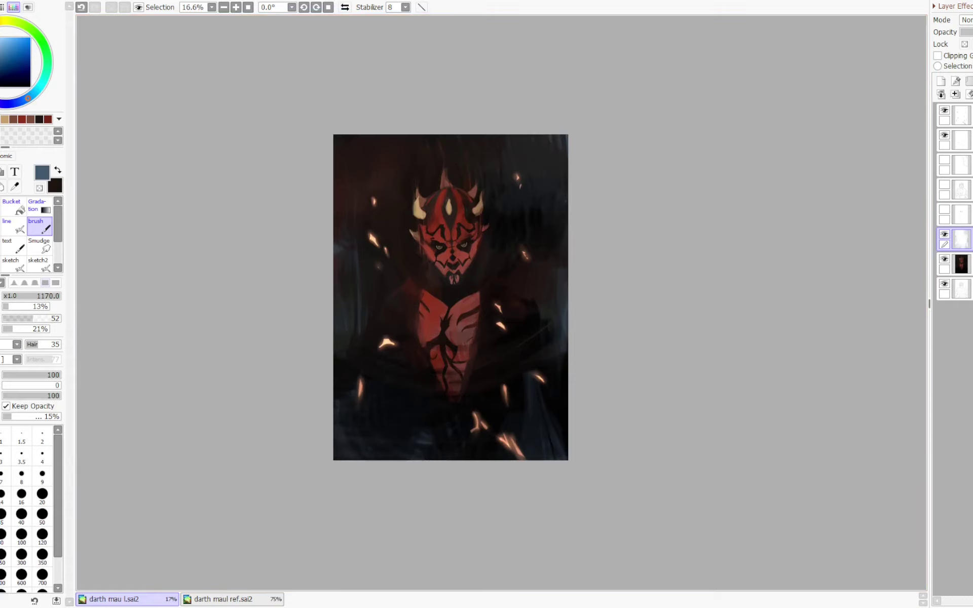
# - Merge the blue tint layer down and block in sampled red above the left-hand shoulder on a new layer at size 256
pyautogui.hotkey('ctrl', 'e')
pyautogui.click(941, 81)
pyautogui.rightClick(436, 305)
pyautogui.press('n')
pyautogui.moveTo(409, 273)
pyautogui.mouseDown()
pyautogui.moveTo(391, 235)
pyautogui.moveTo(385, 285)
pyautogui.moveTo(382, 238)
pyautogui.moveTo(366, 316)
pyautogui.moveTo(389, 278)
pyautogui.moveTo(404, 274)
pyautogui.moveTo(387, 246)
pyautogui.moveTo(393, 239)
pyautogui.mouseUp()
pyautogui.press('e')
pyautogui.press('-')
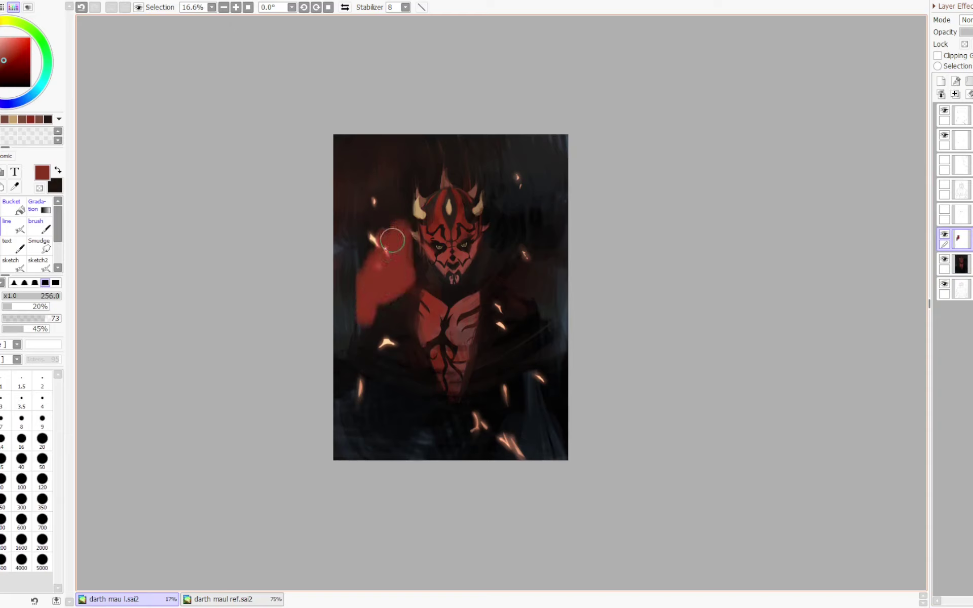
# - Trim the red patch into a wedge above the shoulder with the transparent brush and undo the stray stroke beside it
pyautogui.press('b')
pyautogui.press('-')
pyautogui.moveTo(384, 198)
pyautogui.mouseDown()
pyautogui.moveTo(372, 284)
pyautogui.moveTo(384, 318)
pyautogui.moveTo(401, 313)
pyautogui.moveTo(395, 329)
pyautogui.moveTo(370, 314)
pyautogui.moveTo(363, 360)
pyautogui.moveTo(361, 337)
pyautogui.moveTo(445, 277)
pyautogui.mouseUp()
pyautogui.hotkey('ctrl', 'z')
pyautogui.press('-')
pyautogui.moveTo(351, 274); pyautogui.dragTo(351, 340)
pyautogui.press('-')
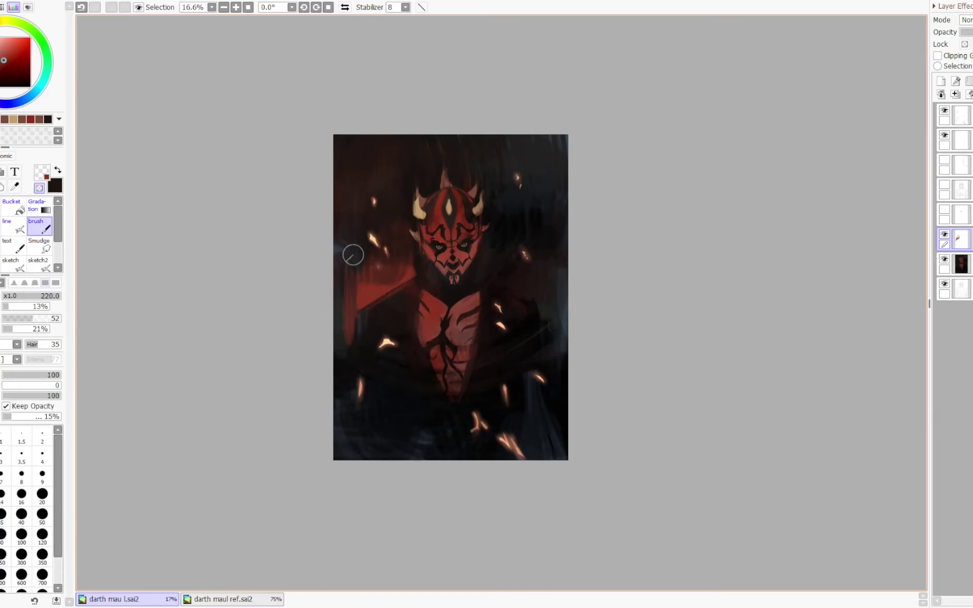
pyautogui.hotkey('ctrl', 'z')
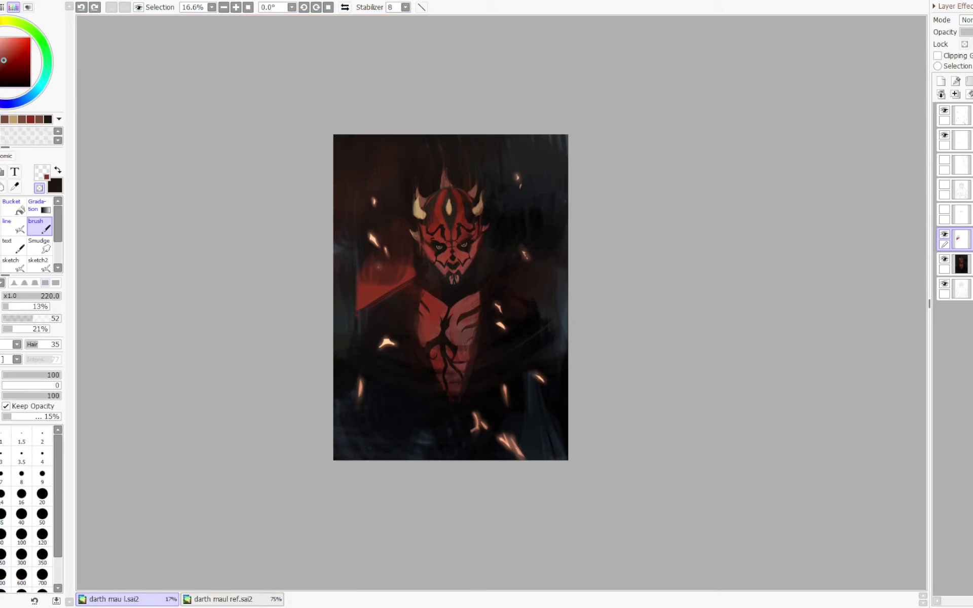
# - Undo the blue tint layer's merge, keeping the red shoulder wedge on its own layer and the blue layer hidden
pyautogui.hotkey('ctrl', 'z')
pyautogui.hotkey('ctrl', 'z')
pyautogui.hotkey('ctrl', 'z')
pyautogui.hotkey('ctrl', 'z')
pyautogui.hotkey('ctrl', 'z')
pyautogui.hotkey('ctrl', 'z')
pyautogui.hotkey('ctrl', 'z')
pyautogui.hotkey('ctrl', 'z')
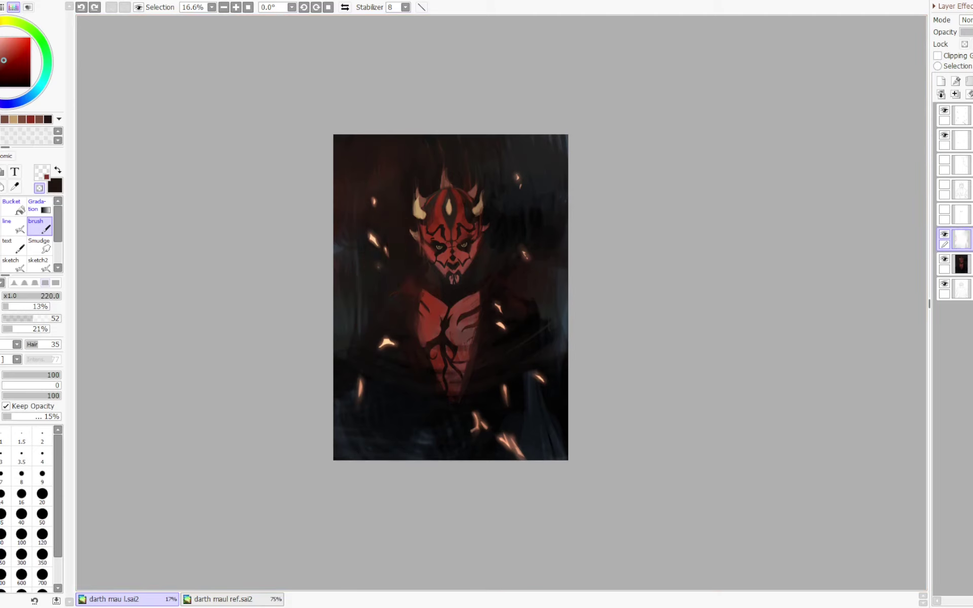
pyautogui.hotkey('ctrl', 'y')
pyautogui.hotkey('ctrl', 'y')
pyautogui.hotkey('ctrl', 'y')
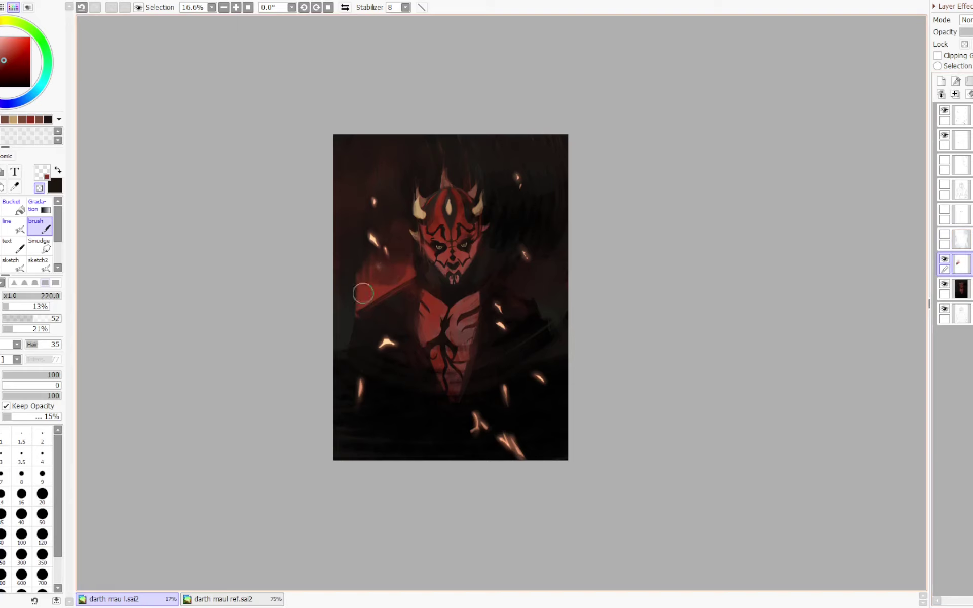
# - Block in a matching red patch above the right-hand shoulder, trim it and check the painting mirrored
pyautogui.press('-')
pyautogui.moveTo(489, 228)
pyautogui.mouseDown()
pyautogui.moveTo(502, 284)
pyautogui.moveTo(523, 291)
pyautogui.moveTo(498, 251)
pyautogui.moveTo(528, 293)
pyautogui.moveTo(488, 278)
pyautogui.moveTo(540, 310)
pyautogui.moveTo(511, 249)
pyautogui.moveTo(522, 276)
pyautogui.mouseUp()
pyautogui.hotkey('ctrl', 'z')
pyautogui.press('-')
pyautogui.press('-')
pyautogui.moveTo(532, 274)
pyautogui.mouseDown()
pyautogui.moveTo(501, 230)
pyautogui.moveTo(510, 276)
pyautogui.moveTo(521, 269)
pyautogui.moveTo(508, 268)
pyautogui.moveTo(517, 258)
pyautogui.moveTo(491, 226)
pyautogui.moveTo(484, 253)
pyautogui.moveTo(483, 223)
pyautogui.moveTo(480, 266)
pyautogui.mouseUp()
pyautogui.press('-')
pyautogui.press('-')
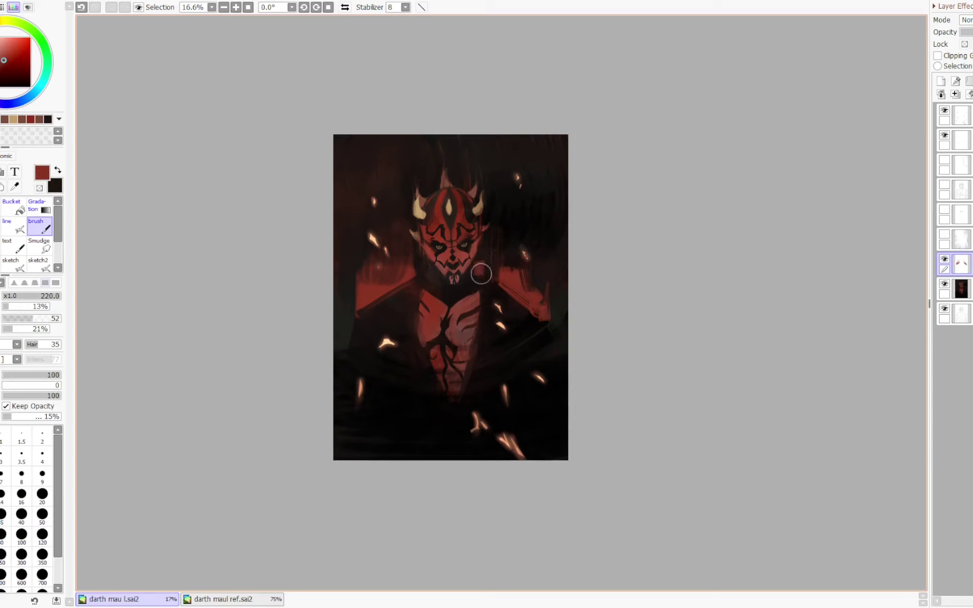
pyautogui.press('e')
pyautogui.press('pagedown')
pyautogui.press('h')
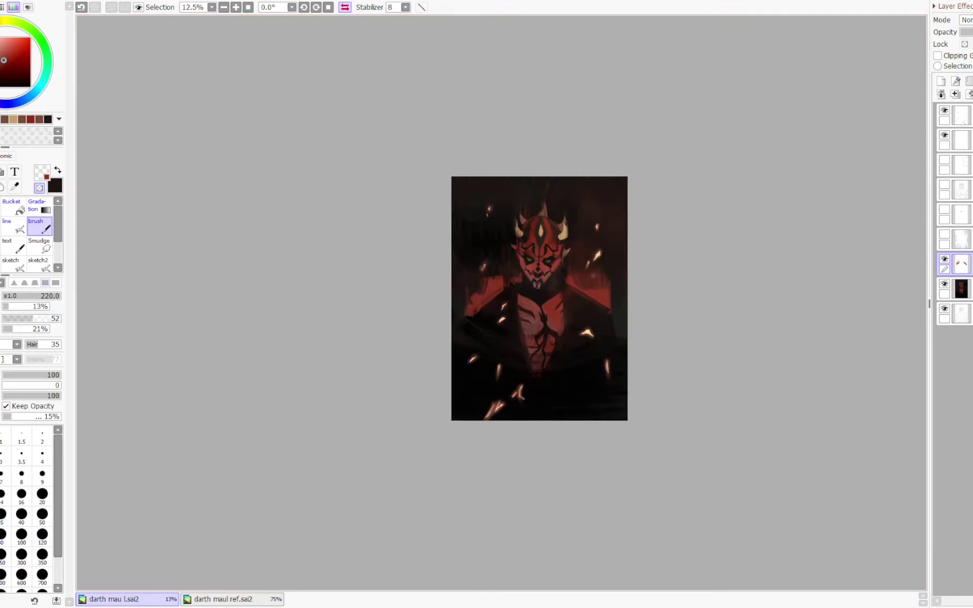
pyautogui.press('h')
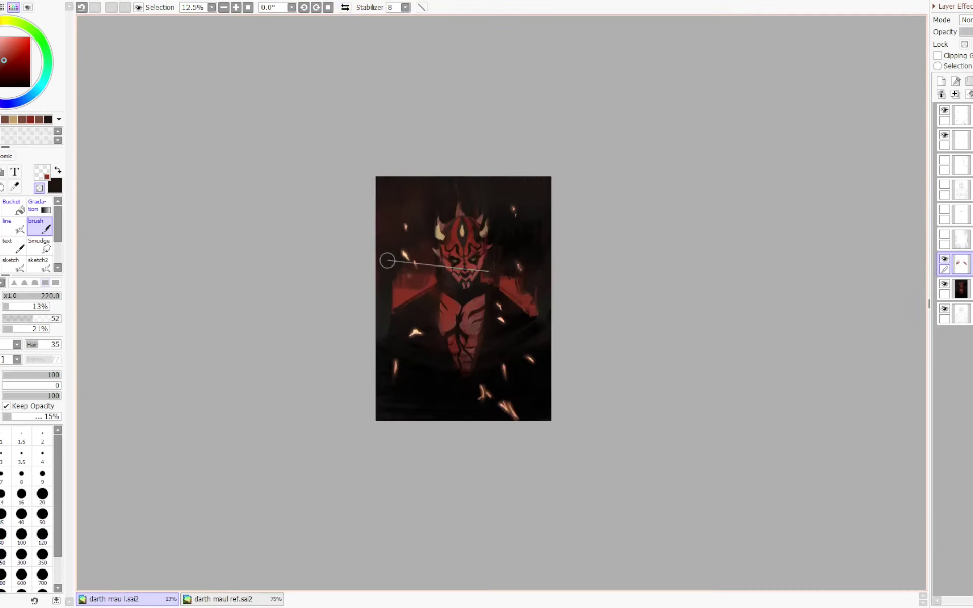
# - Brush and fade vertical red streaks above the left-hand shoulder and beside the left side of the head
pyautogui.press('-')
pyautogui.moveTo(386, 246); pyautogui.dragTo(386, 315)
pyautogui.press('-')
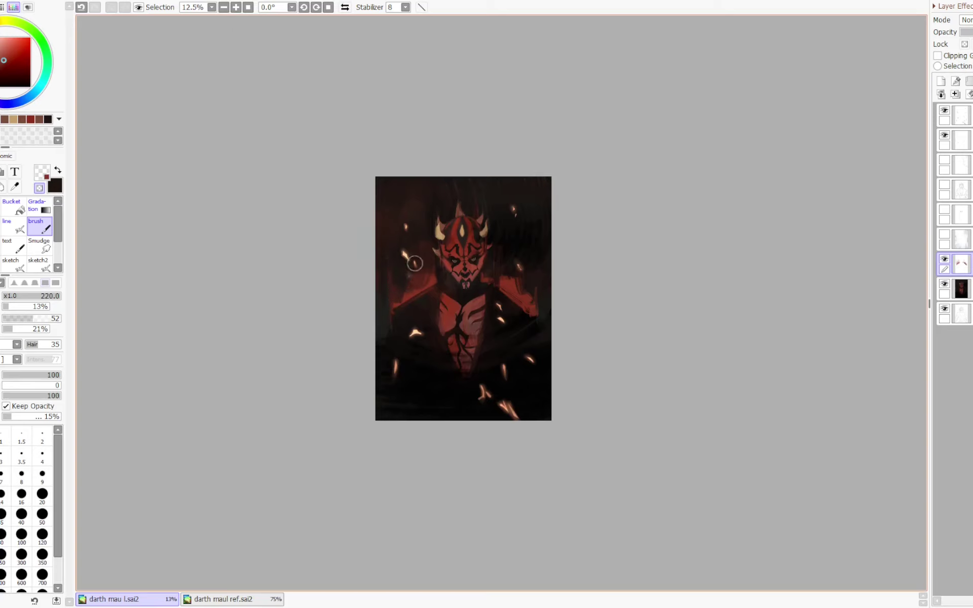
pyautogui.press('e')
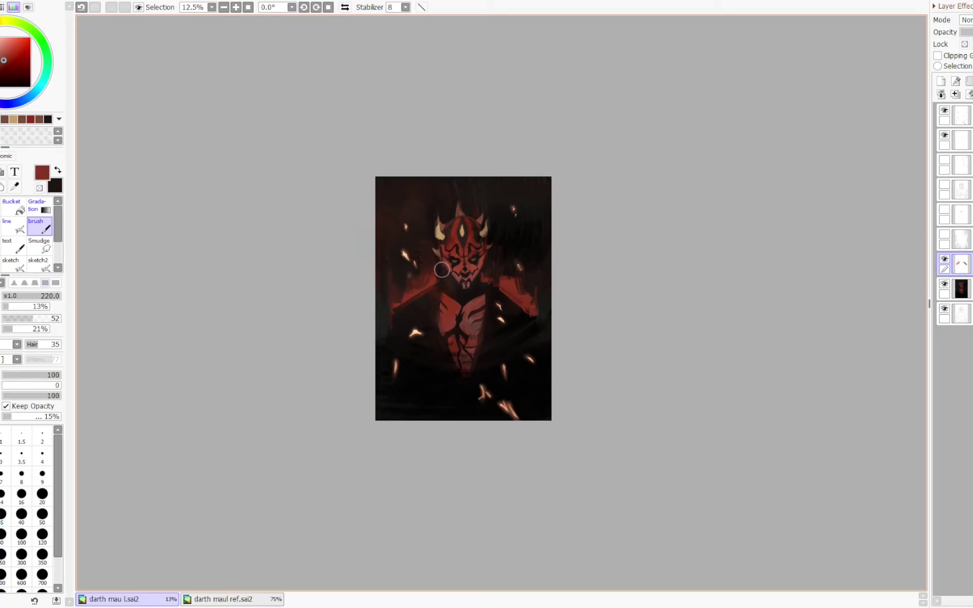
pyautogui.press('e')
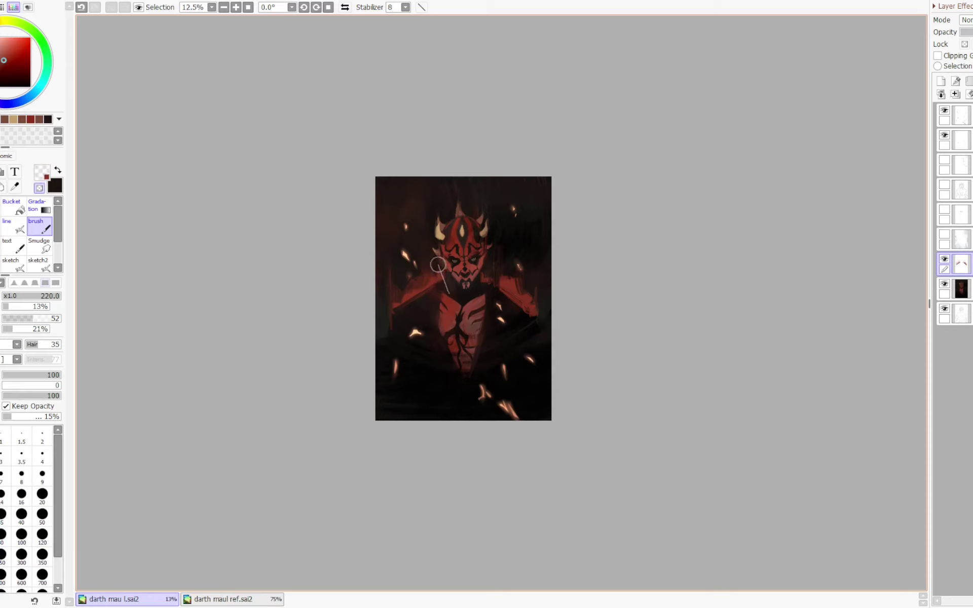
pyautogui.moveTo(437, 263); pyautogui.dragTo(439, 262)
pyautogui.press('-')
pyautogui.moveTo(432, 252); pyautogui.dragTo(433, 287)
pyautogui.press('-')
pyautogui.press('e')
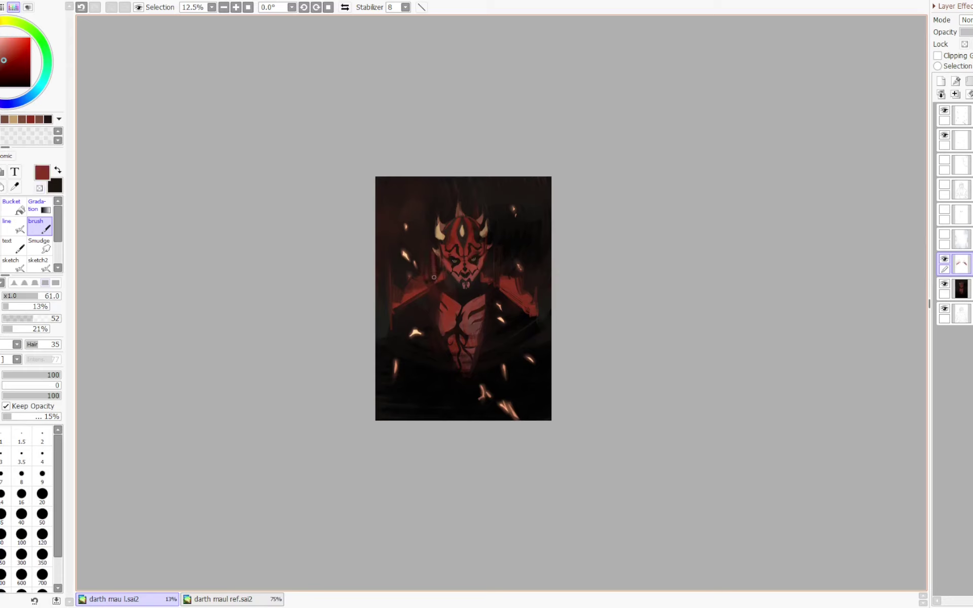
# - Set the brush size to 251 and rework the red patch above the right-hand shoulder, alternating transparent and red strokes
pyautogui.keyDown('ctrl'); pyautogui.keyDown('alt'); pyautogui.moveTo(522, 273); pyautogui.dragTo(511, 254); pyautogui.keyUp('alt'); pyautogui.keyUp('ctrl')
pyautogui.press('e')
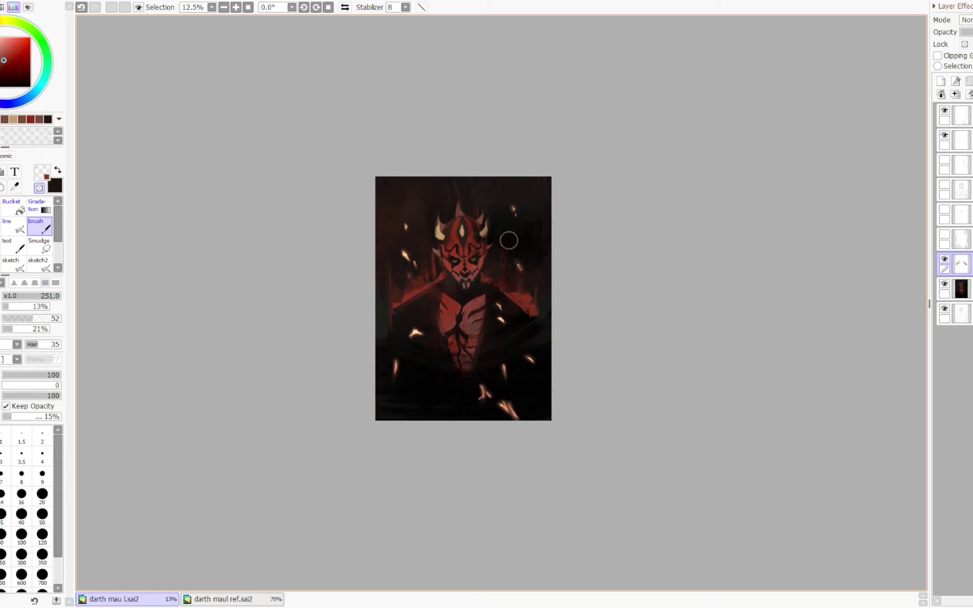
pyautogui.press('e')
pyautogui.press('e')
pyautogui.press('e')
pyautogui.press('e')
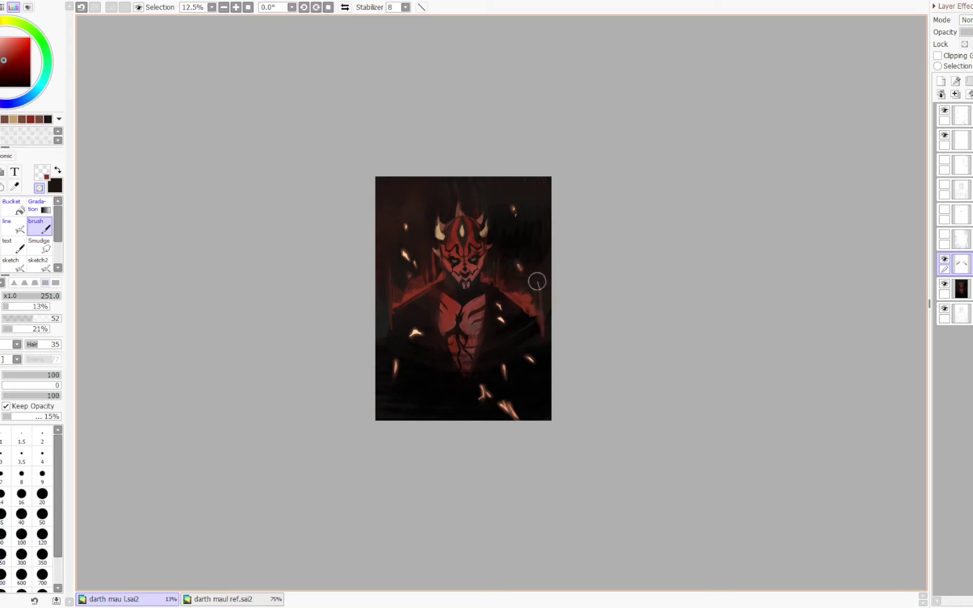
pyautogui.press('e')
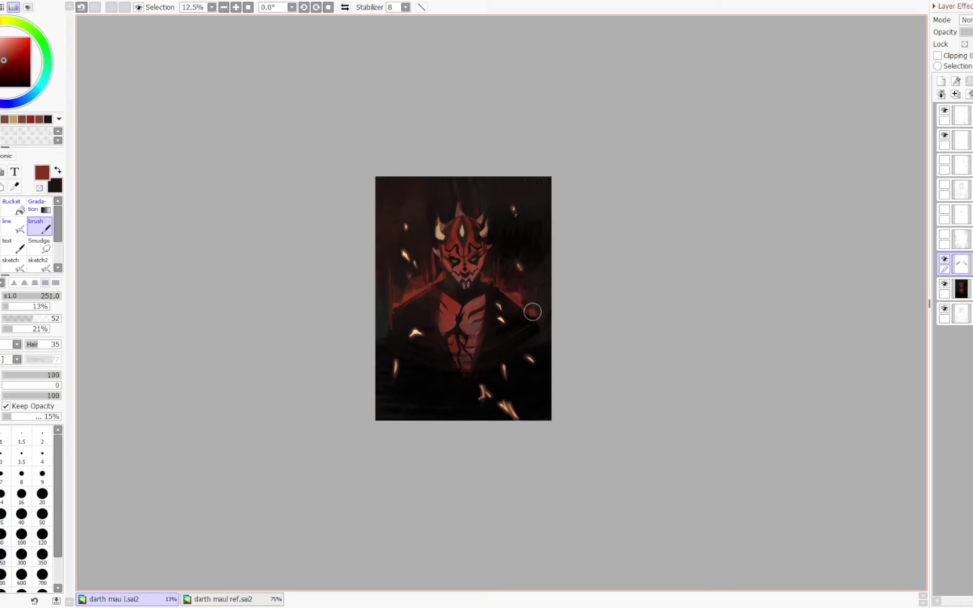
pyautogui.press('e')
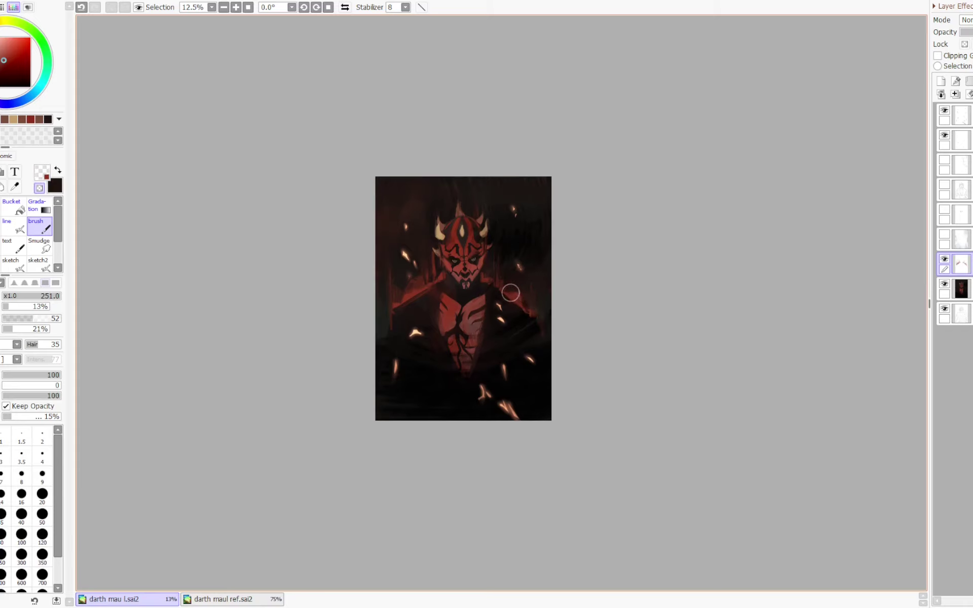
# - Lower the brush density to 31 and soften the red glow above the right-hand shoulder
pyautogui.hotkey('ctrl', 'alt')
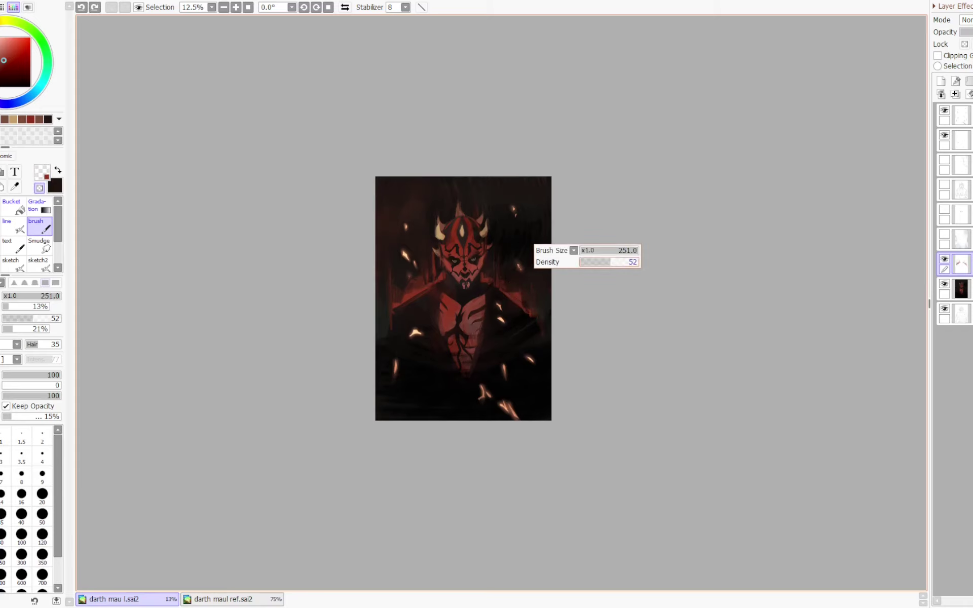
pyautogui.click(598, 262)
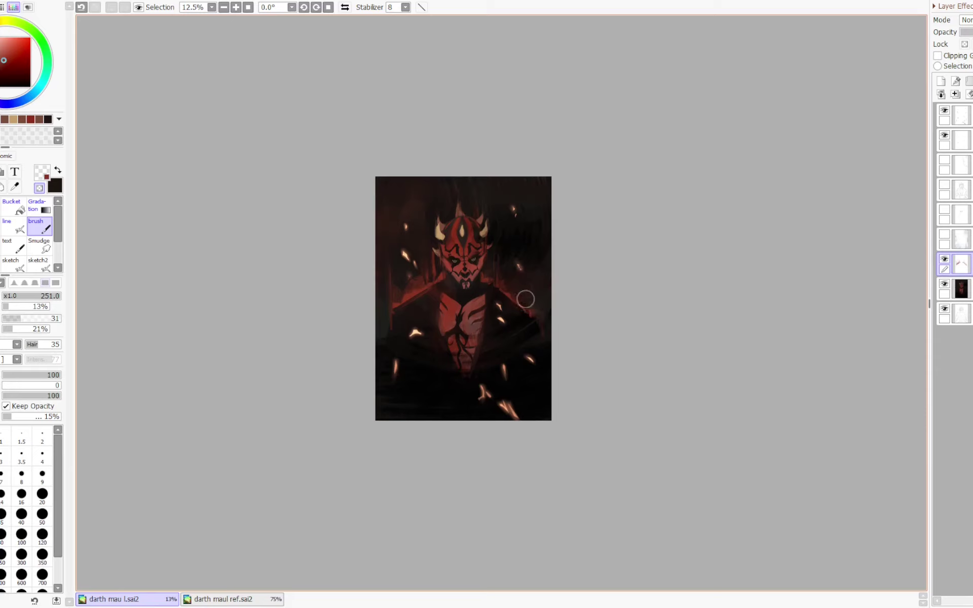
pyautogui.press('e')
pyautogui.press('e')
pyautogui.scroll(3, 647, 42)
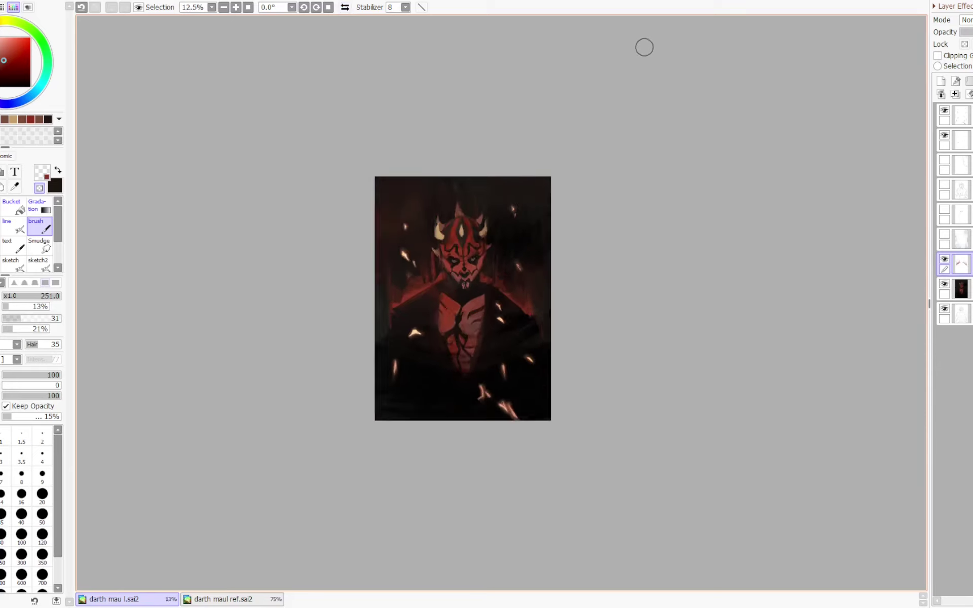
# - Brush faint vertical red streaks down both outer edges of the painting beside the shoulders
pyautogui.press('-')
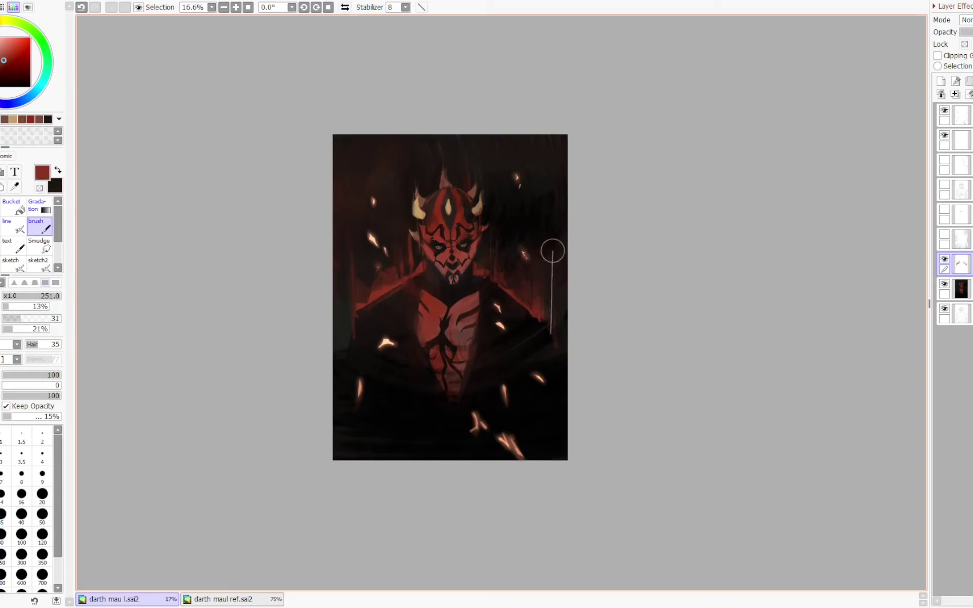
pyautogui.moveTo(552, 251); pyautogui.dragTo(552, 340)
pyautogui.moveTo(554, 272); pyautogui.dragTo(557, 367)
pyautogui.moveTo(560, 329); pyautogui.dragTo(559, 356)
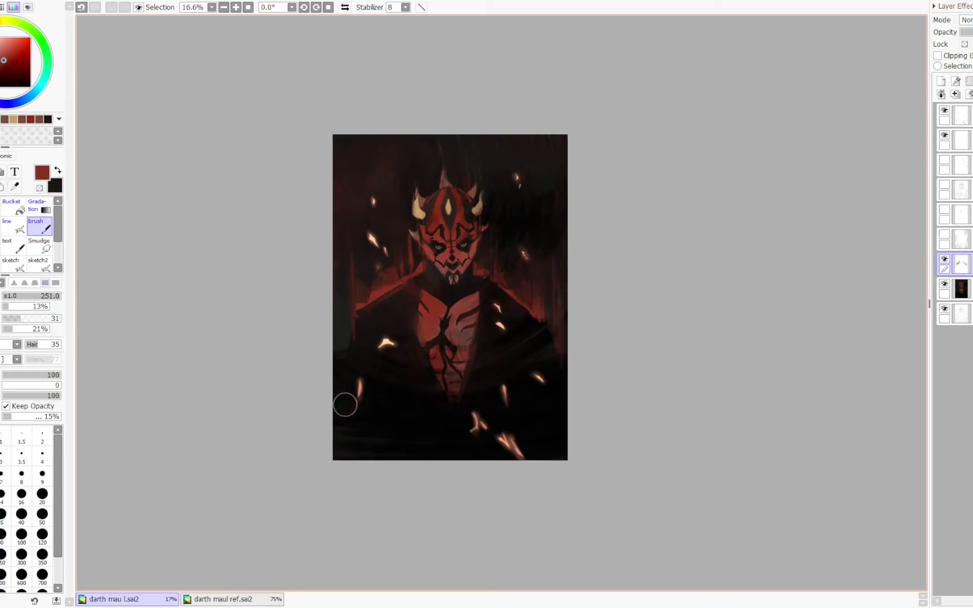
pyautogui.press('e')
pyautogui.moveTo(343, 324); pyautogui.dragTo(354, 293)
pyautogui.press('-')
pyautogui.press('pagedown')
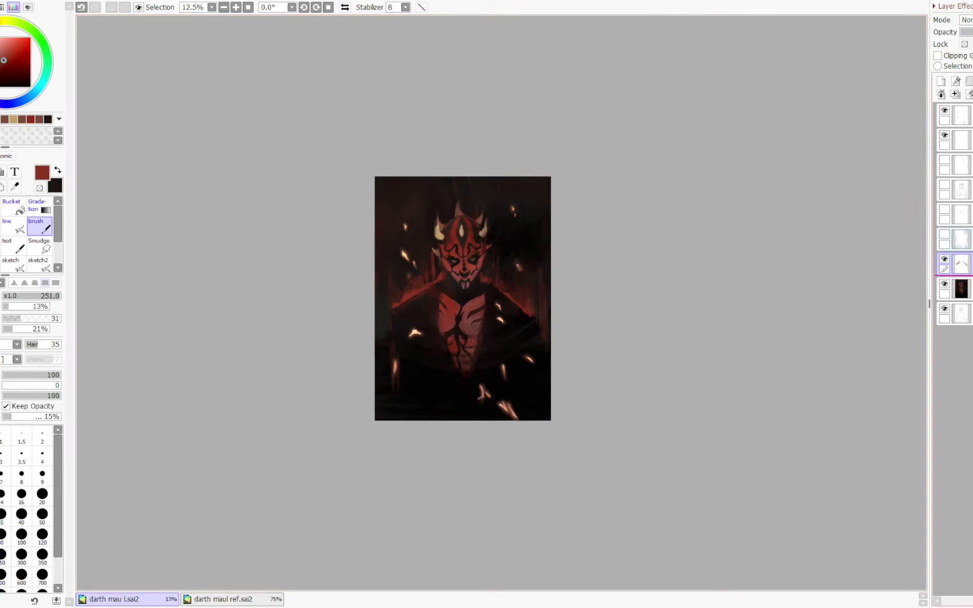
# - Move the blue tint layer beneath the red glow layer, make it visible and check the painting mirrored
pyautogui.moveTo(962, 241); pyautogui.dragTo(962, 275)
pyautogui.click(944, 259)
pyautogui.press('pagedown')
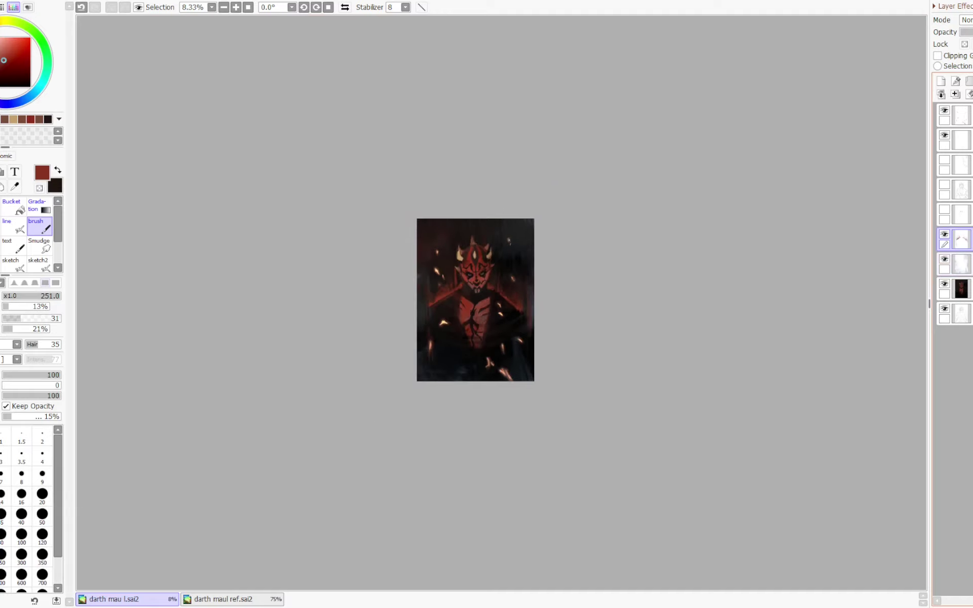
pyautogui.press('h')
pyautogui.press('pageup')
pyautogui.press('h')
pyautogui.press('pageup')
pyautogui.press('pageup')
pyautogui.scroll(-1, 424, 294)
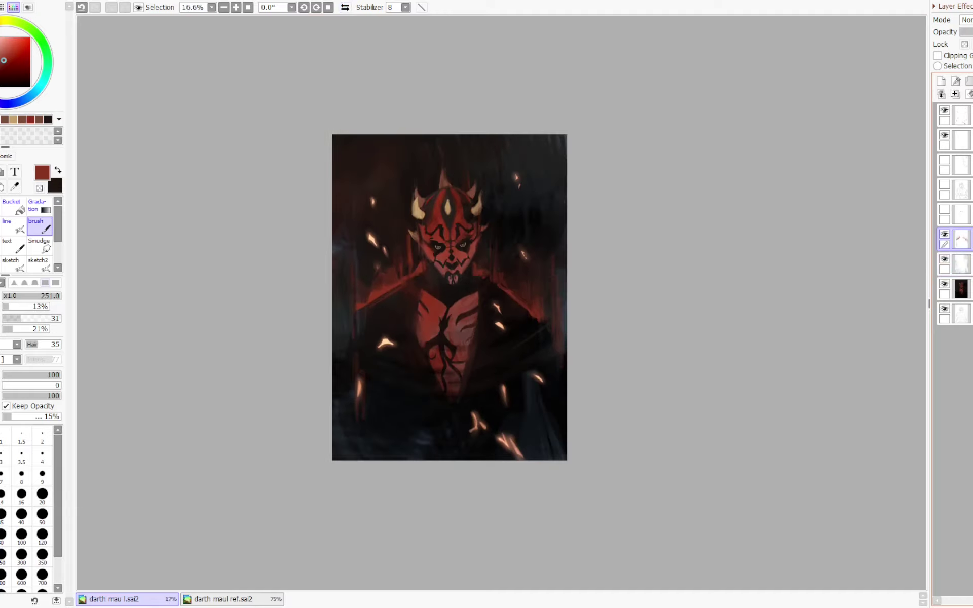
# - Select the main painting layer and brush a thin red streak behind the right-hand horns
pyautogui.click(961, 289)
pyautogui.press('pageup')
pyautogui.press('pageup')
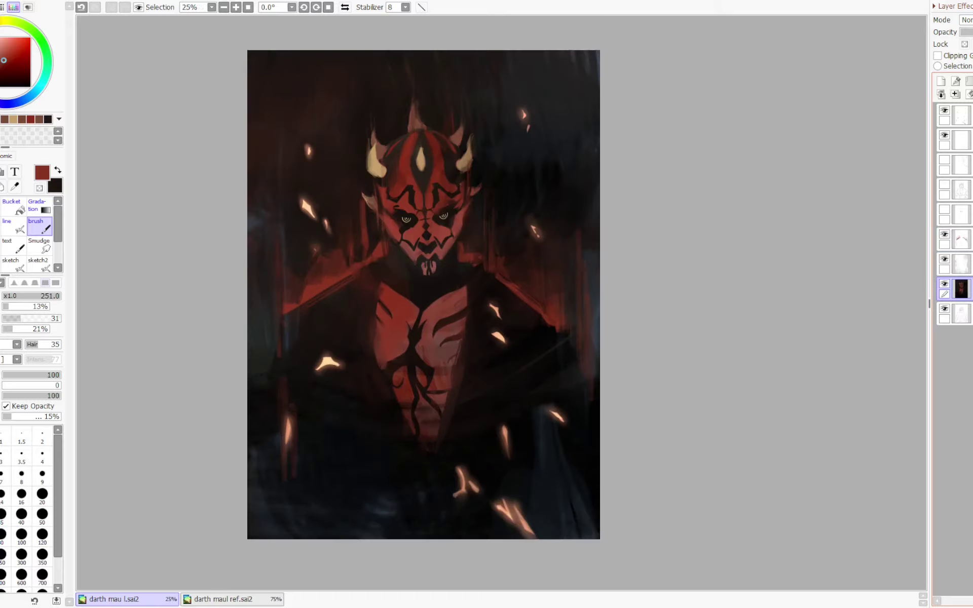
pyautogui.moveTo(472, 54); pyautogui.dragTo(502, 99)
pyautogui.press('pagedown')
pyautogui.press('pageup')
pyautogui.press('pageup')
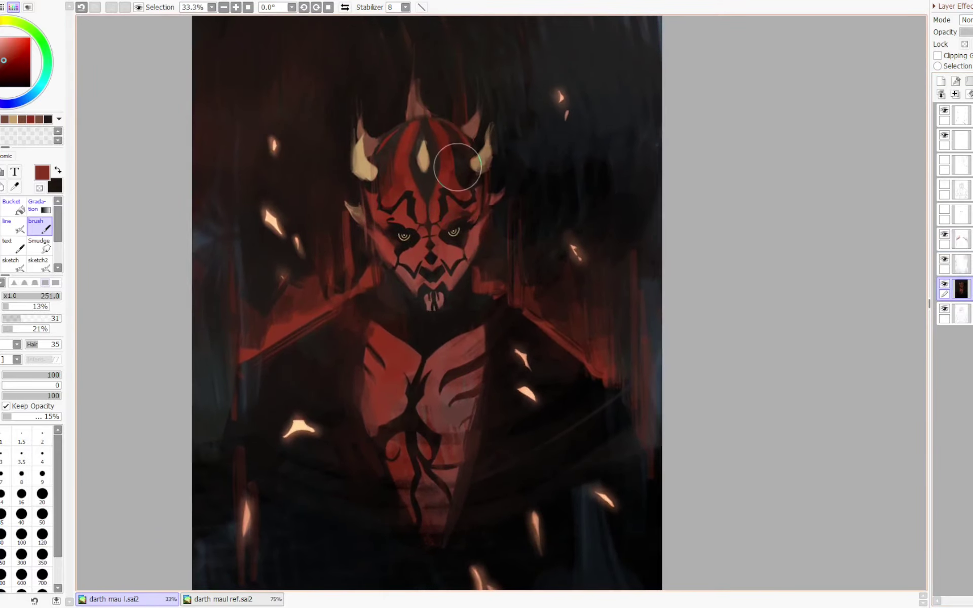
# - Sample the horn's tan and repaint the right-hand eye as a solid narrow shape, undoing the unwanted strokes
pyautogui.press('Delete')
pyautogui.press('Delete')
pyautogui.moveTo(399, 227)
pyautogui.mouseDown()
pyautogui.moveTo(460, 233)
pyautogui.moveTo(475, 220)
pyautogui.mouseUp()
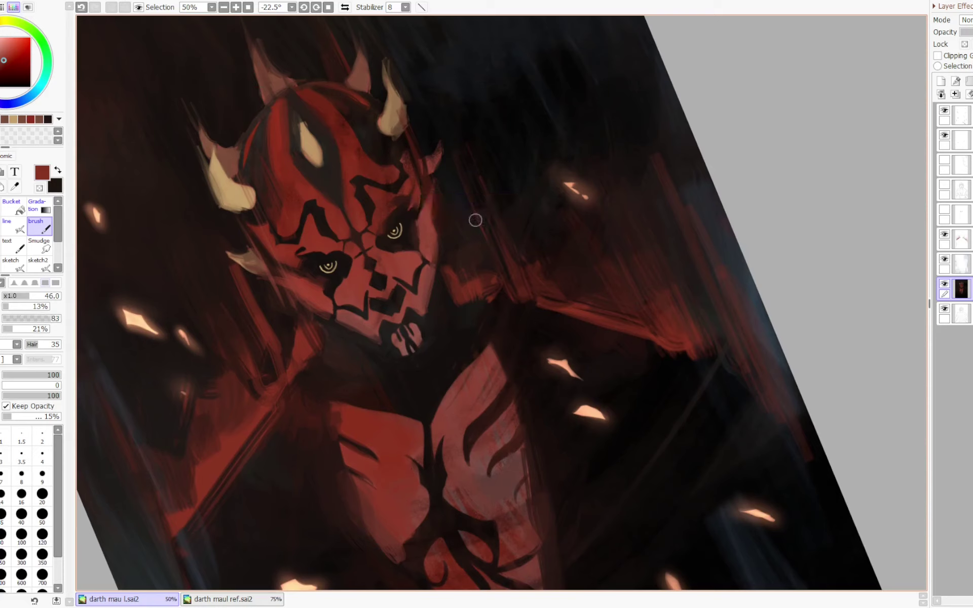
pyautogui.hotkey('ctrl', 'z')
pyautogui.rightClick(233, 187)
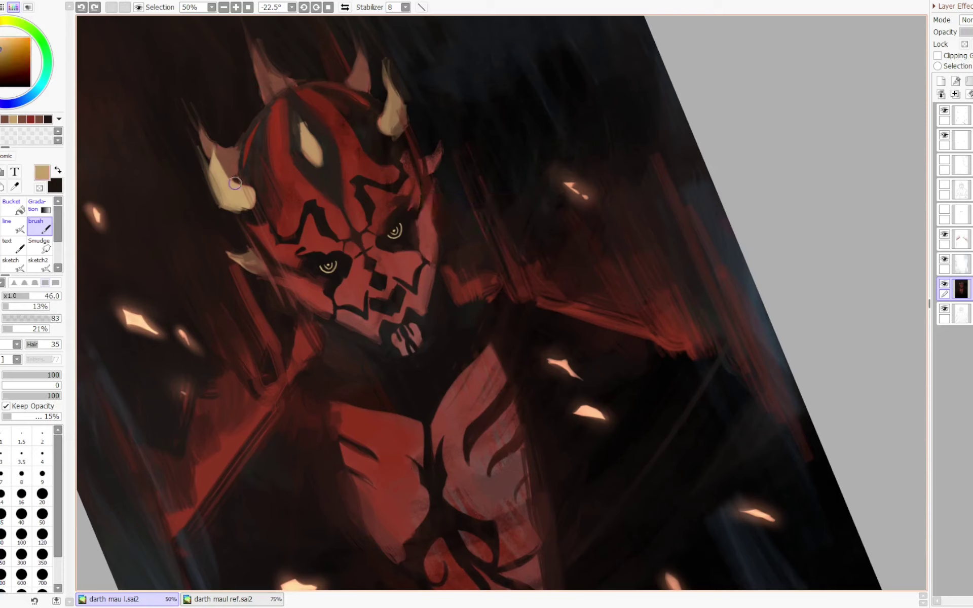
pyautogui.press('n')
pyautogui.moveTo(399, 236); pyautogui.dragTo(393, 235)
pyautogui.press('b')
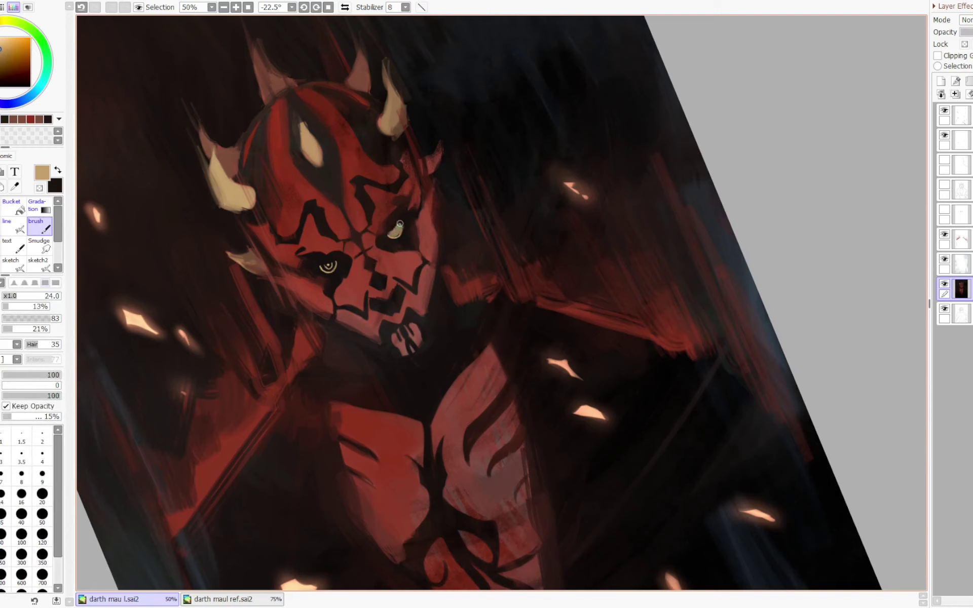
pyautogui.hotkey('ctrl', 'z')
pyautogui.moveTo(396, 231); pyautogui.dragTo(384, 233)
# - Check the repainted eye in the mirrored view, restore the normal view and switch to the line brush
pyautogui.press('h')
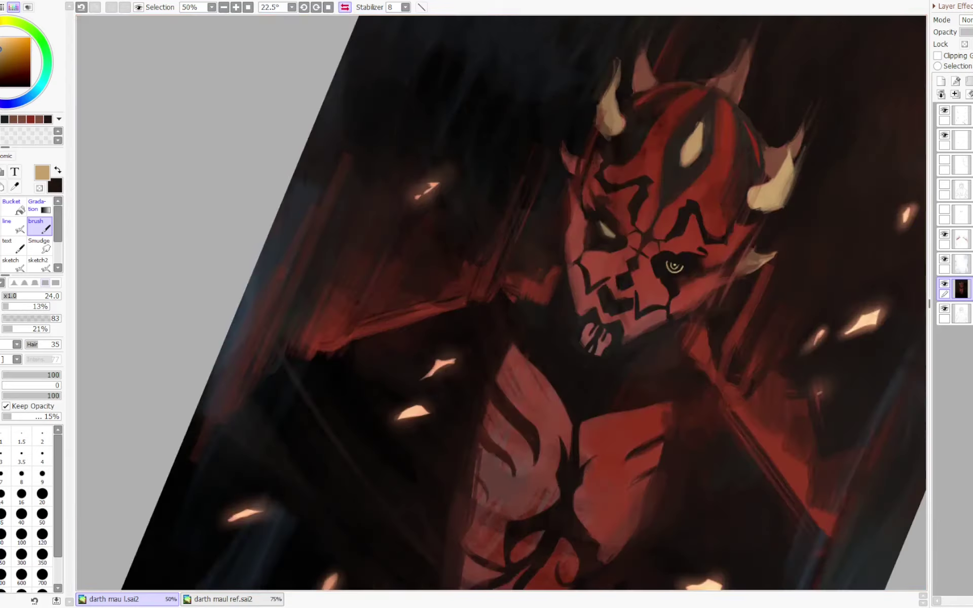
pyautogui.press('Delete')
pyautogui.press('Delete')
pyautogui.press('Delete')
pyautogui.press('h')
pyautogui.press('Delete')
pyautogui.press('Delete')
pyautogui.press('n')
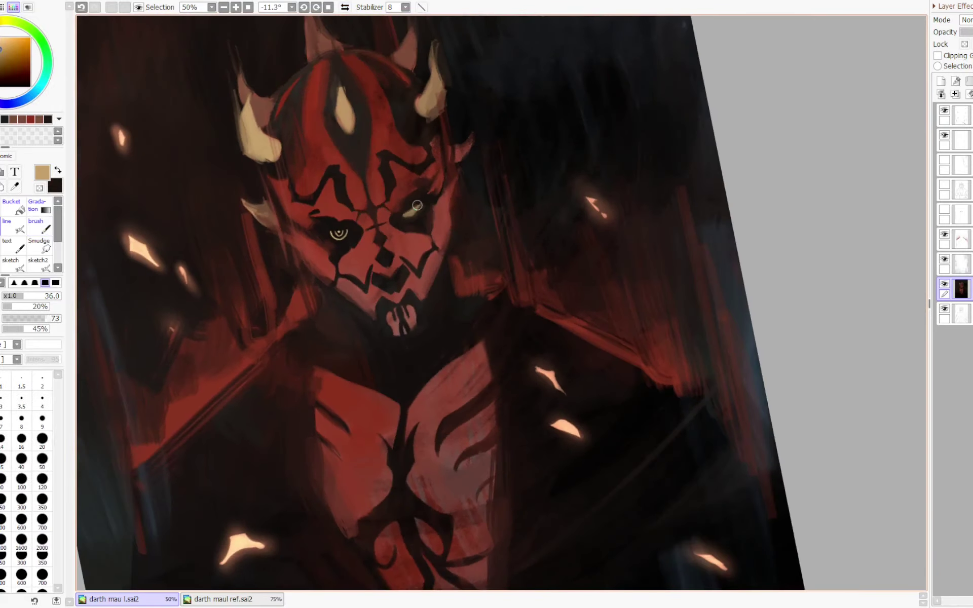
# - Paint the thin tan iris rings of the eye on the viewer's right with the line brush at size 12
pyautogui.press('[')
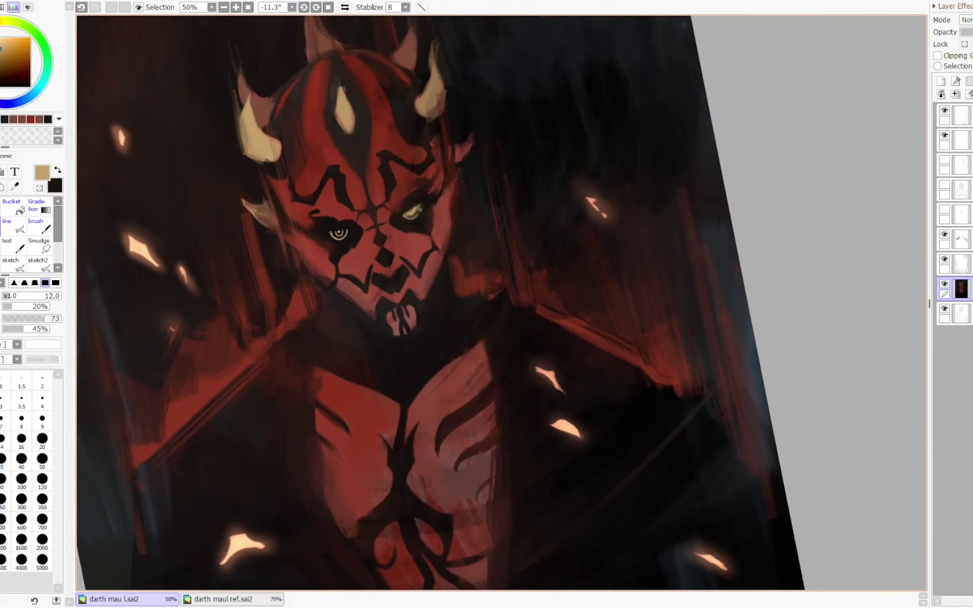
pyautogui.hotkey('ctrl', 'z')
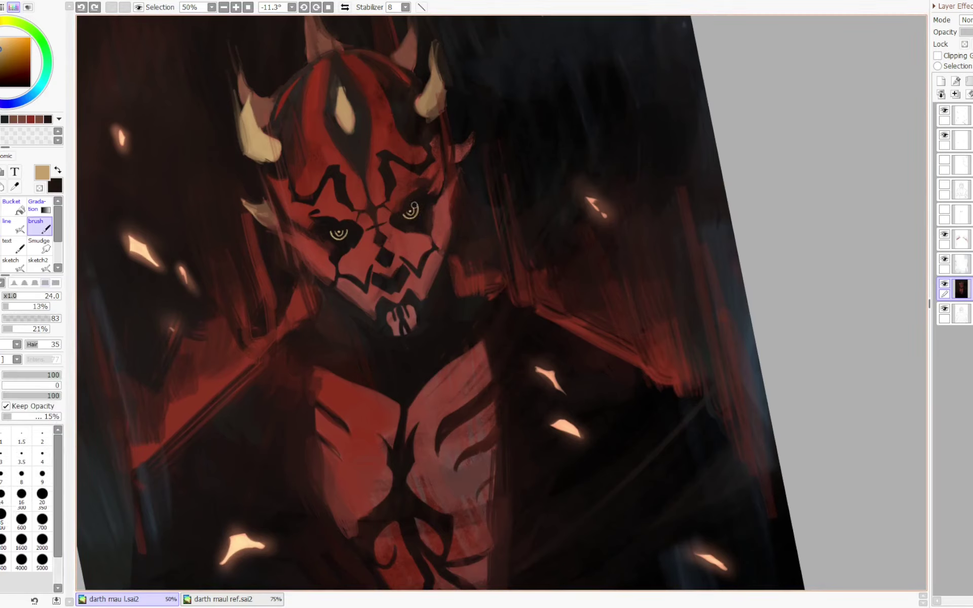
pyautogui.press('b')
pyautogui.moveTo(417, 212)
pyautogui.mouseDown()
pyautogui.moveTo(433, 192)
pyautogui.moveTo(424, 202)
pyautogui.mouseUp()
pyautogui.hotkey('ctrl', 'z')
pyautogui.hotkey('ctrl', 'z')
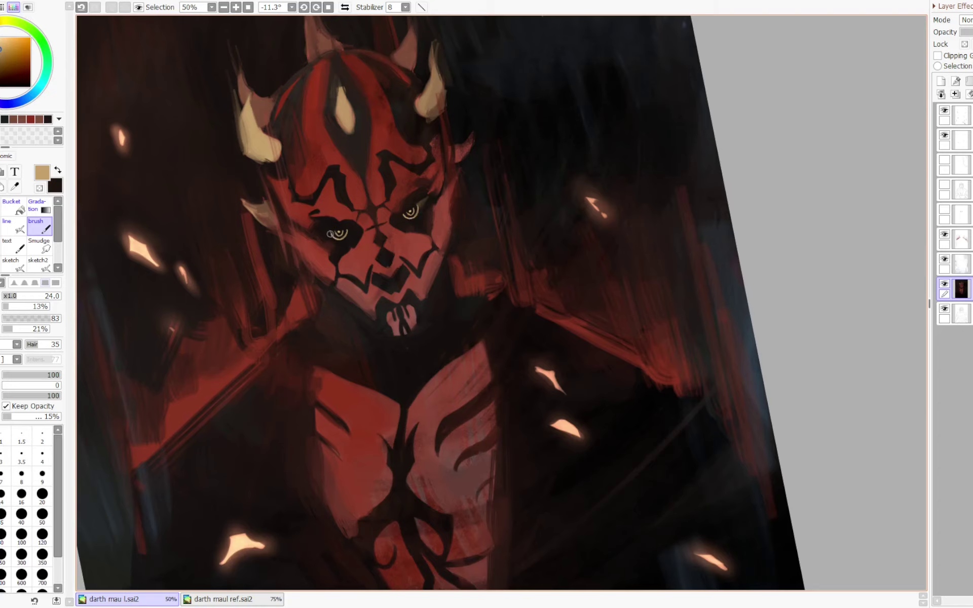
pyautogui.hotkey('ctrl', 'z')
pyautogui.hotkey('ctrl', 'y')
# - Touch up the eyelid edge and the chin patches with reds sampled from the face, using the line brush
pyautogui.press('pagedown')
pyautogui.press('h')
pyautogui.press('Home')
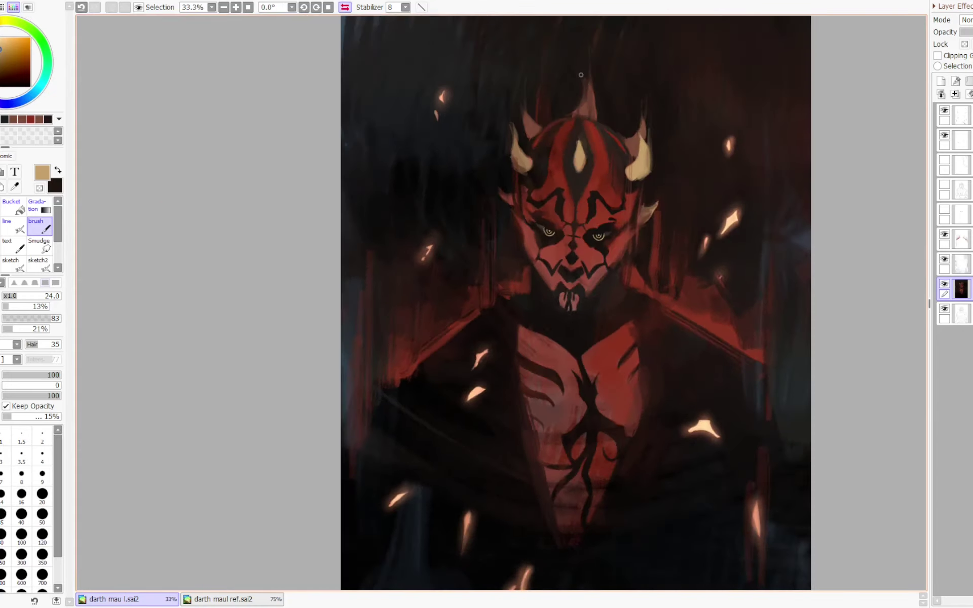
pyautogui.hotkey('ctrl', '+')
pyautogui.hotkey('ctrl', '-')
pyautogui.press('Delete')
pyautogui.press('Delete')
pyautogui.press('Delete')
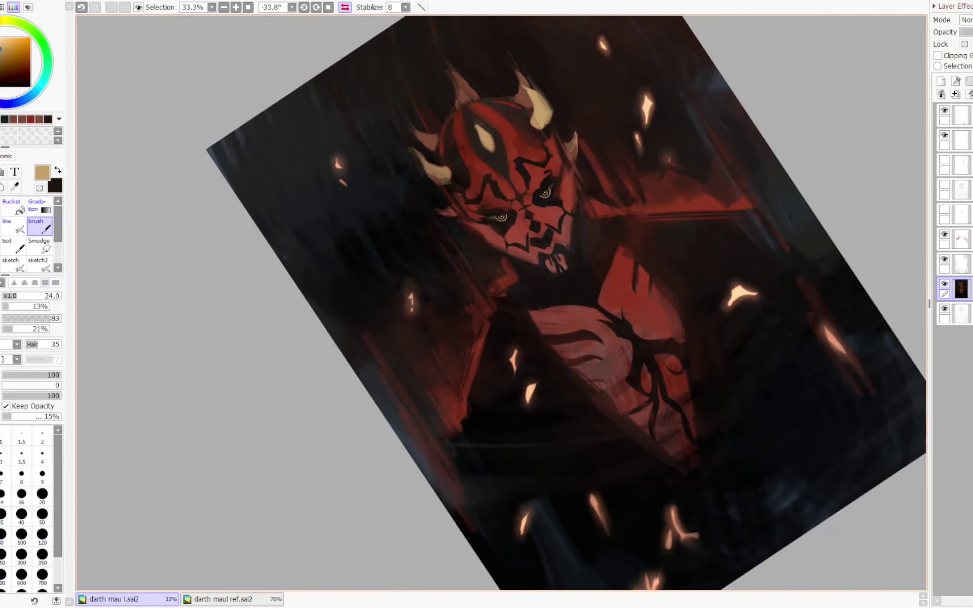
pyautogui.press('pageup')
pyautogui.moveTo(568, 145); pyautogui.dragTo(376, 166)
pyautogui.rightClick(273, 117)
pyautogui.press('n')
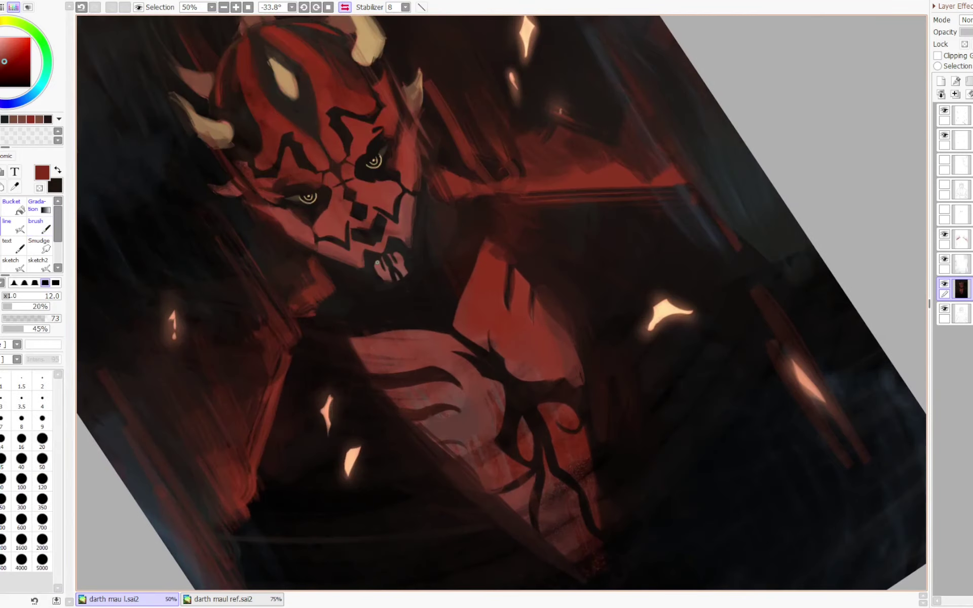
pyautogui.moveTo(375, 264); pyautogui.dragTo(377, 267)
pyautogui.hotkey('ctrl', 'z')
pyautogui.rightClick(363, 148)
pyautogui.moveTo(365, 155); pyautogui.dragTo(389, 155)
pyautogui.moveTo(379, 266)
pyautogui.mouseDown()
pyautogui.moveTo(386, 261)
pyautogui.moveTo(398, 279)
pyautogui.moveTo(394, 261)
pyautogui.moveTo(401, 273)
pyautogui.mouseUp()
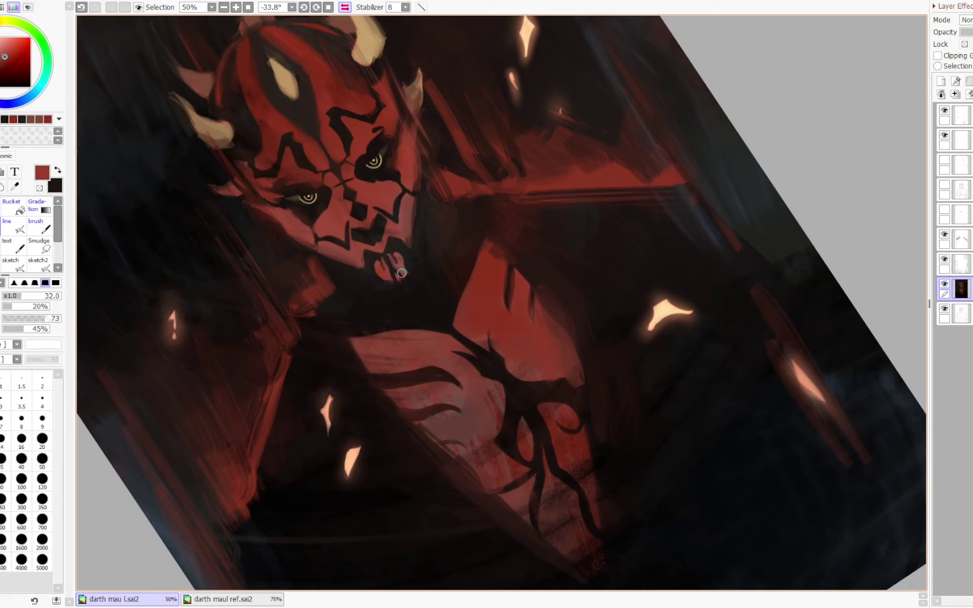
# - Shade the bridge of the nose with a darker red sampled near the eye
pyautogui.press('b')
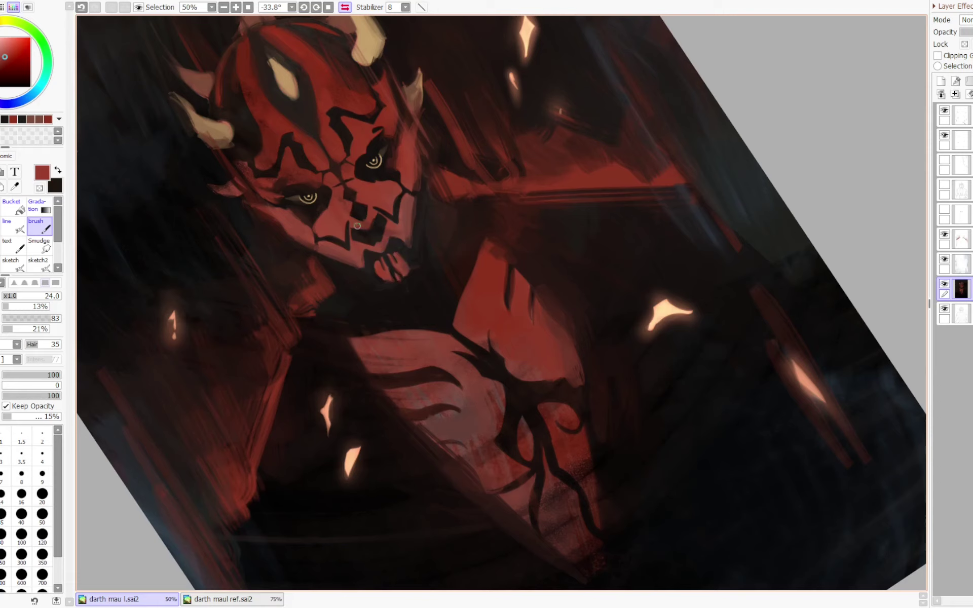
pyautogui.moveTo(370, 217)
pyautogui.mouseDown()
pyautogui.moveTo(370, 226)
pyautogui.moveTo(373, 214)
pyautogui.mouseUp()
pyautogui.hotkey('ctrl', 'z')
pyautogui.hotkey('ctrl', 'z')
pyautogui.rightClick(303, 174)
pyautogui.press('n')
pyautogui.moveTo(340, 194); pyautogui.dragTo(338, 222)
# - Shade the cheeks and inner eye areas in dark red with the soft brush at size 44
pyautogui.press('b')
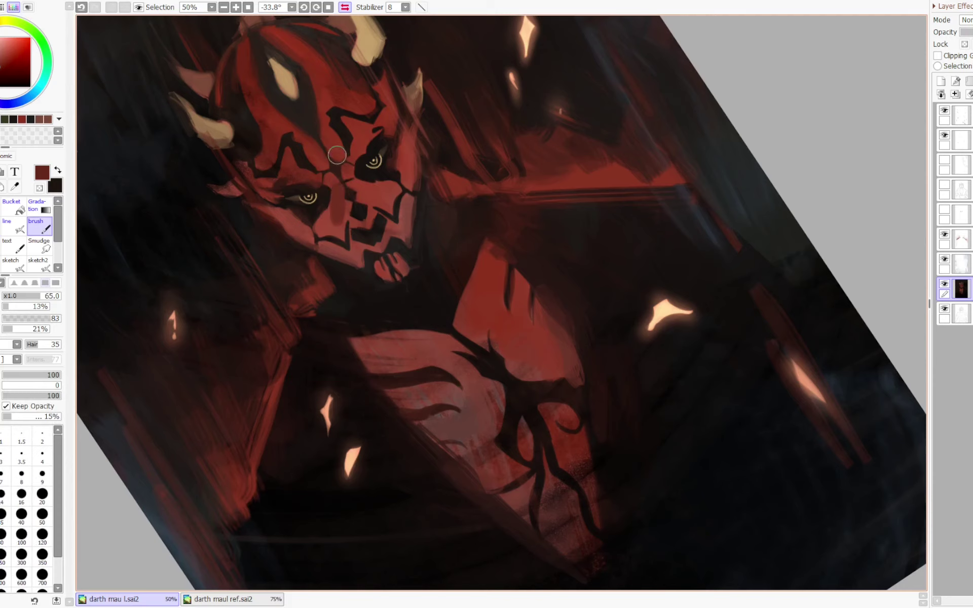
pyautogui.press('h')
pyautogui.press('Delete')
pyautogui.press('Delete')
pyautogui.moveTo(598, 167)
pyautogui.mouseDown()
pyautogui.moveTo(455, 180)
pyautogui.moveTo(477, 178)
pyautogui.mouseUp()
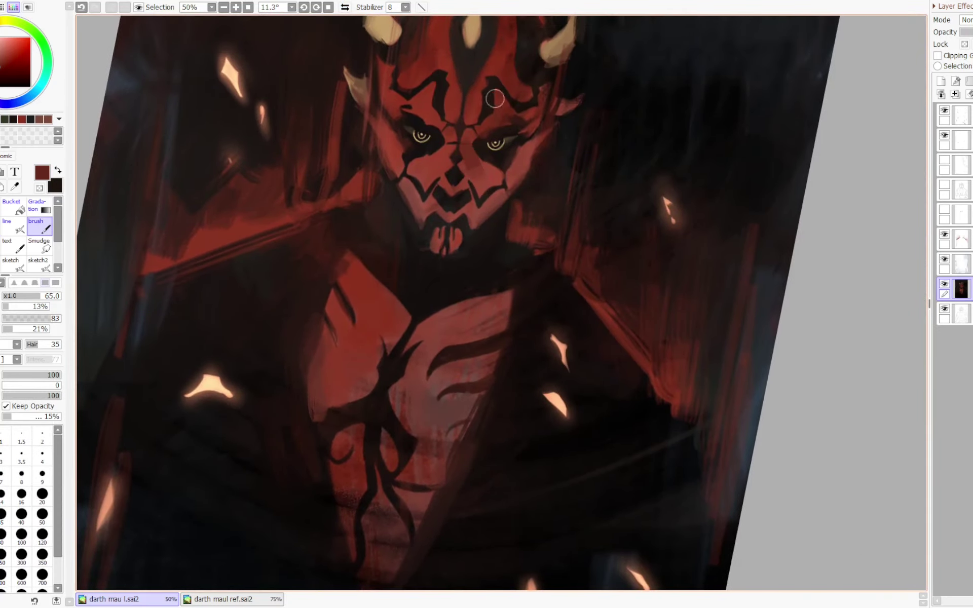
pyautogui.press('pagedown')
pyautogui.press('Delete')
pyautogui.press('pageup')
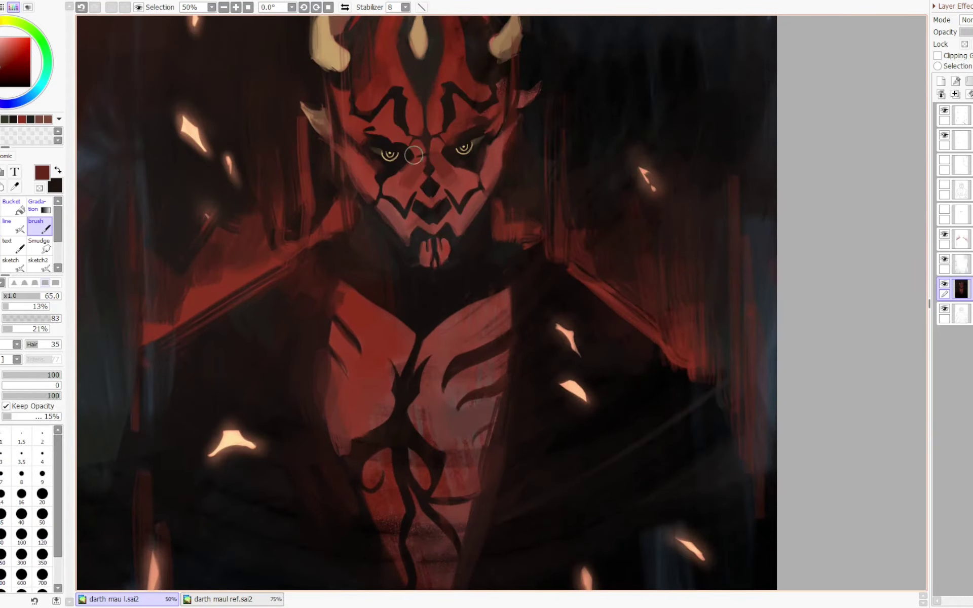
pyautogui.press('[')
pyautogui.moveTo(397, 166); pyautogui.dragTo(395, 177)
pyautogui.moveTo(379, 195); pyautogui.dragTo(409, 190)
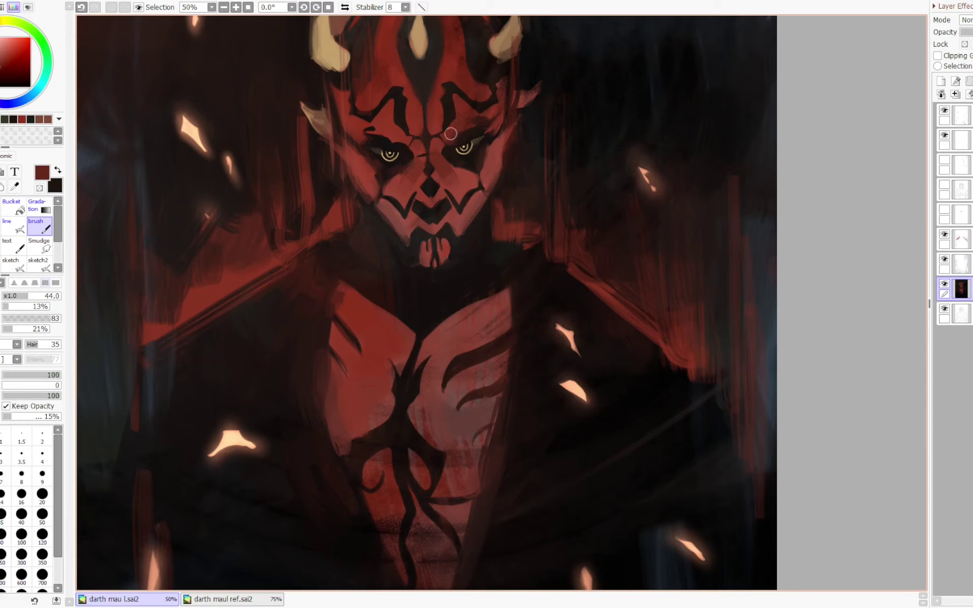
pyautogui.moveTo(456, 154); pyautogui.dragTo(449, 154)
# - Darken the forehead markings above the eye with dark red brush strokes at size 32
pyautogui.moveTo(381, 126); pyautogui.dragTo(378, 127)
pyautogui.hotkey('ctrl', 'z')
pyautogui.hotkey('ctrl', 'z')
pyautogui.moveTo(402, 84); pyautogui.dragTo(396, 134)
pyautogui.scroll(-4, 509, 120)
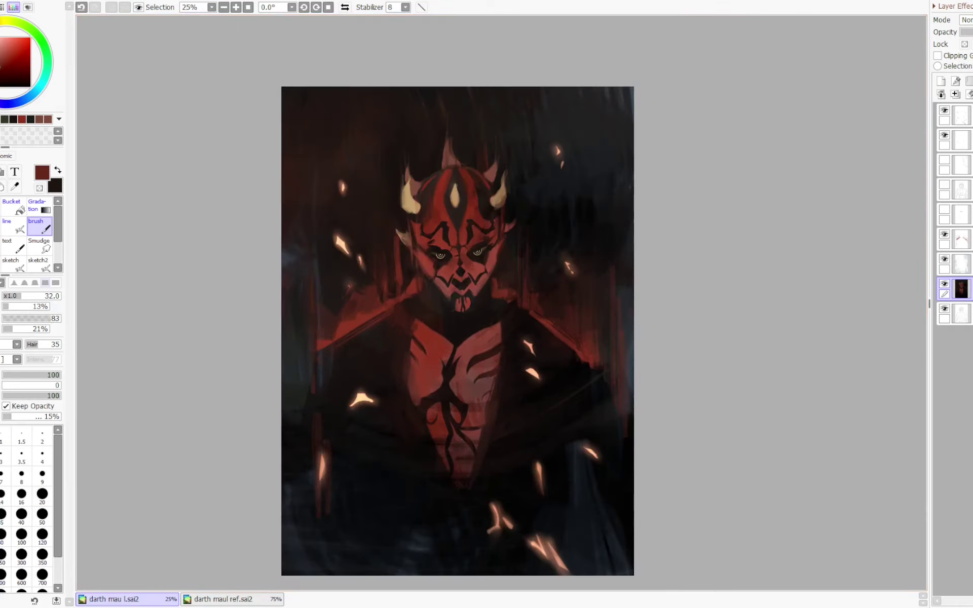
# - Try a horn-coloured stroke on the right-hand front horn, undo it, and sample a near-black beside the horn
pyautogui.scroll(1, 515, 150)
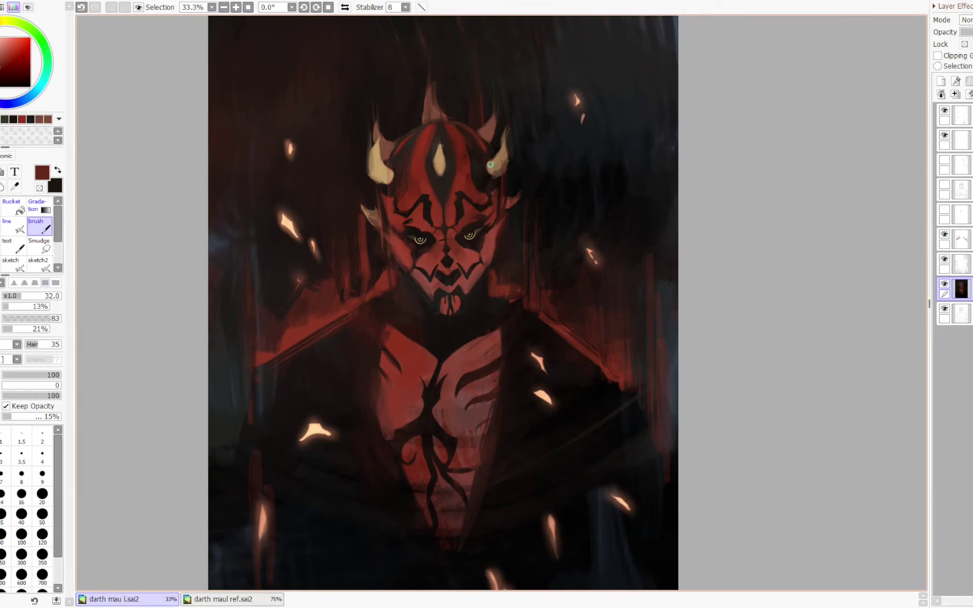
pyautogui.rightClick(381, 169)
pyautogui.press('n')
pyautogui.moveTo(507, 130); pyautogui.dragTo(497, 157)
pyautogui.hotkey('ctrl', 'z')
pyautogui.rightClick(487, 130)
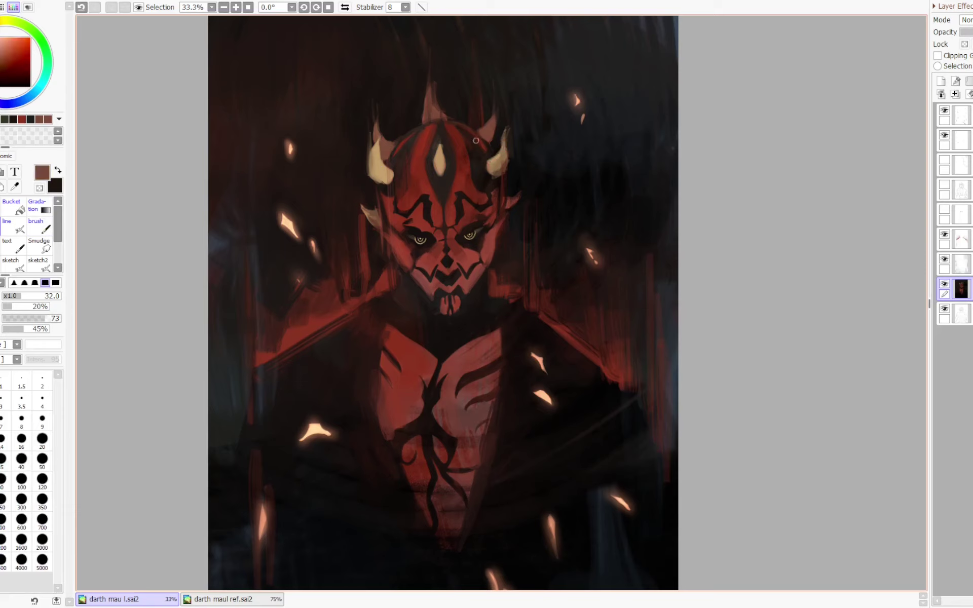
pyautogui.keyDown('alt'); pyautogui.click(489, 165); pyautogui.keyUp('alt')
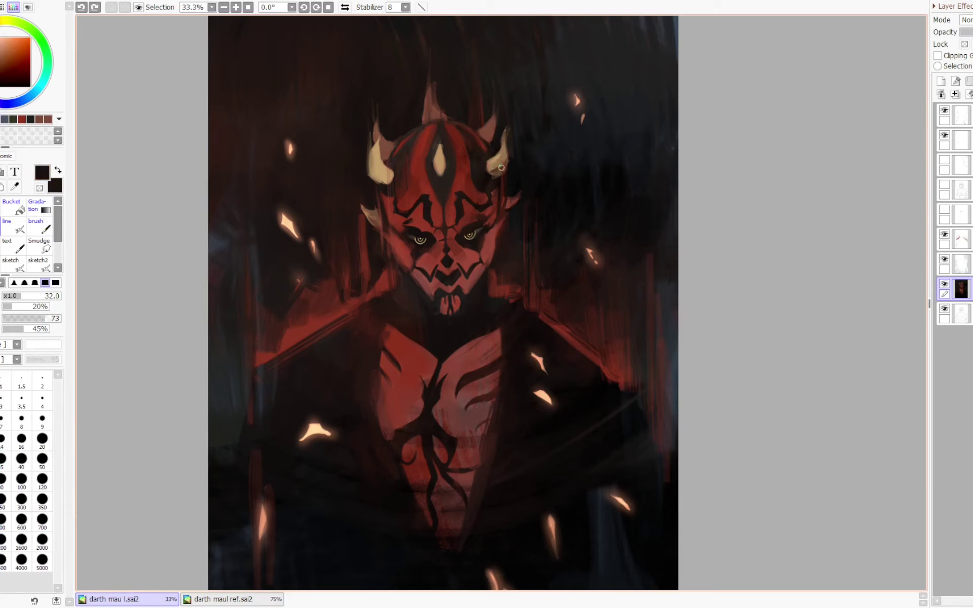
# - Darken the bases of the front horns with the soft brush at size 32, comparing before and after
pyautogui.press('b')
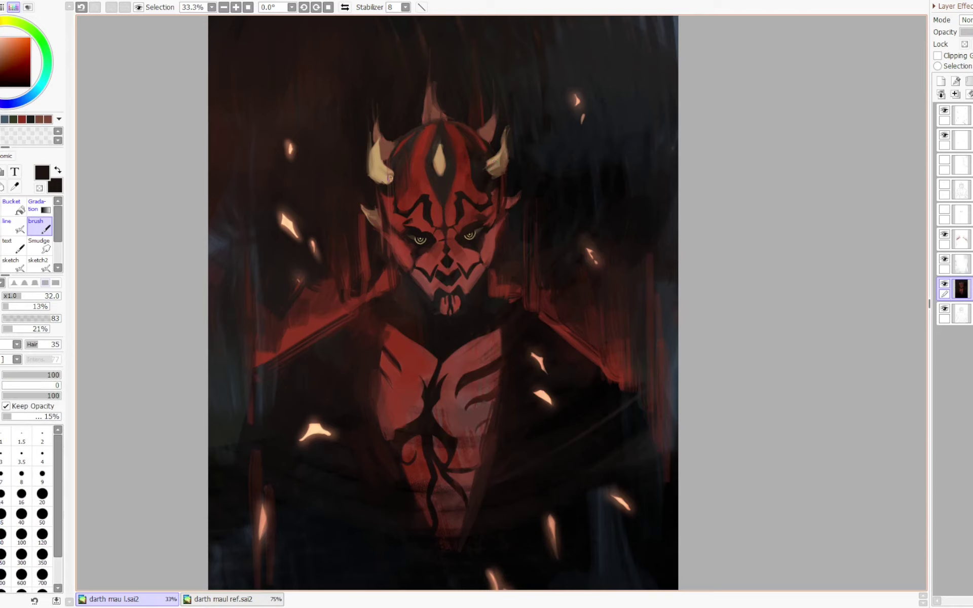
pyautogui.hotkey('ctrl', 'z')
pyautogui.hotkey('ctrl', 'y')
pyautogui.hotkey('ctrl', 'z')
pyautogui.hotkey('ctrl', 'y')
# - Redo the dark background strokes beside the central top horn with the soft brush
pyautogui.scroll(-1, 472, 103)
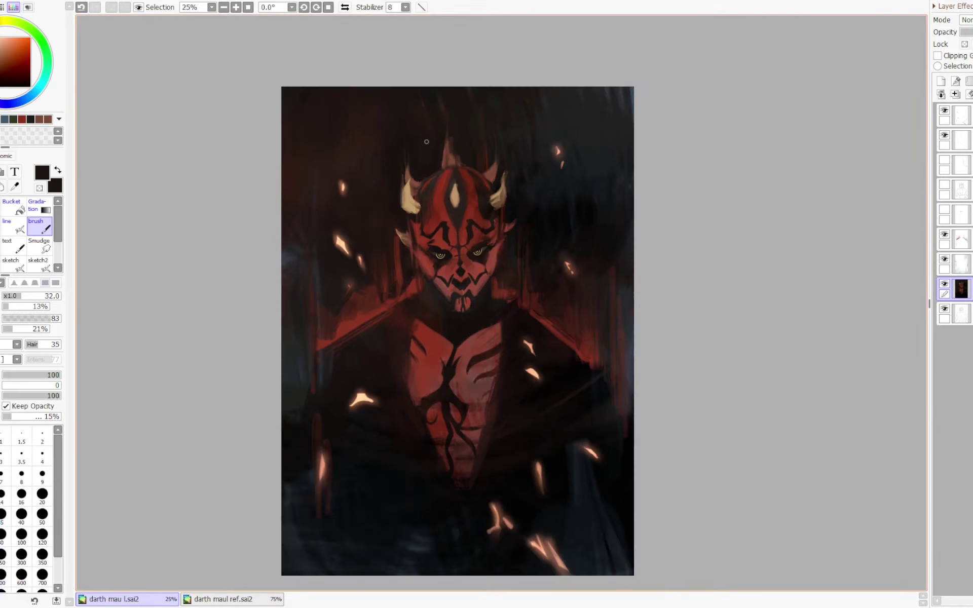
pyautogui.hotkey('ctrl', 'z')
pyautogui.moveTo(426, 142)
pyautogui.mouseDown()
pyautogui.moveTo(439, 166)
pyautogui.moveTo(430, 171)
pyautogui.moveTo(429, 152)
pyautogui.moveTo(426, 180)
pyautogui.moveTo(429, 139)
pyautogui.mouseUp()
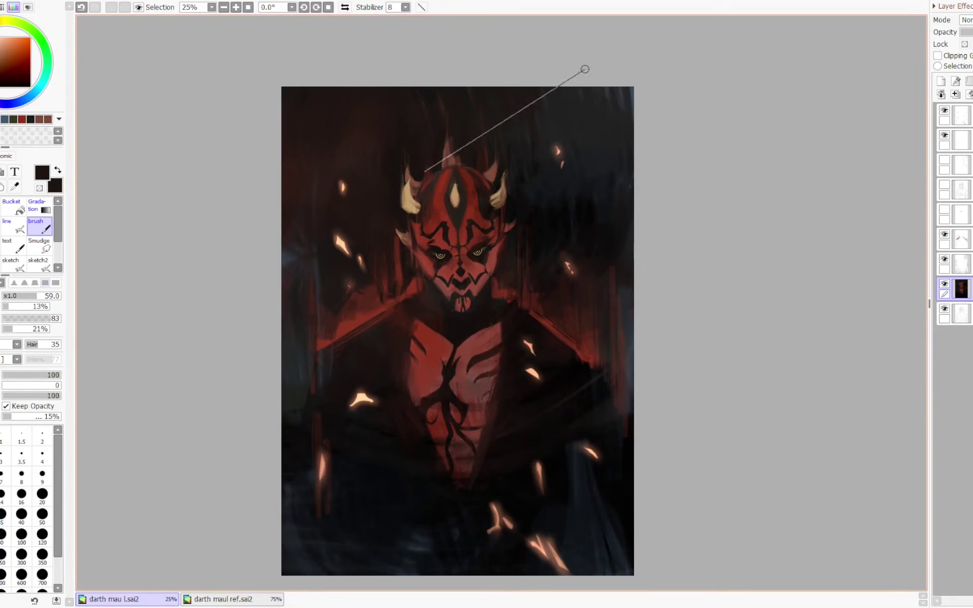
pyautogui.scroll(-2, 723, 289)
pyautogui.scroll(2, 719, 297)
# - Paint a dark shadow where the neck meets the upper chest with the soft brush at size 66
pyautogui.press('h')
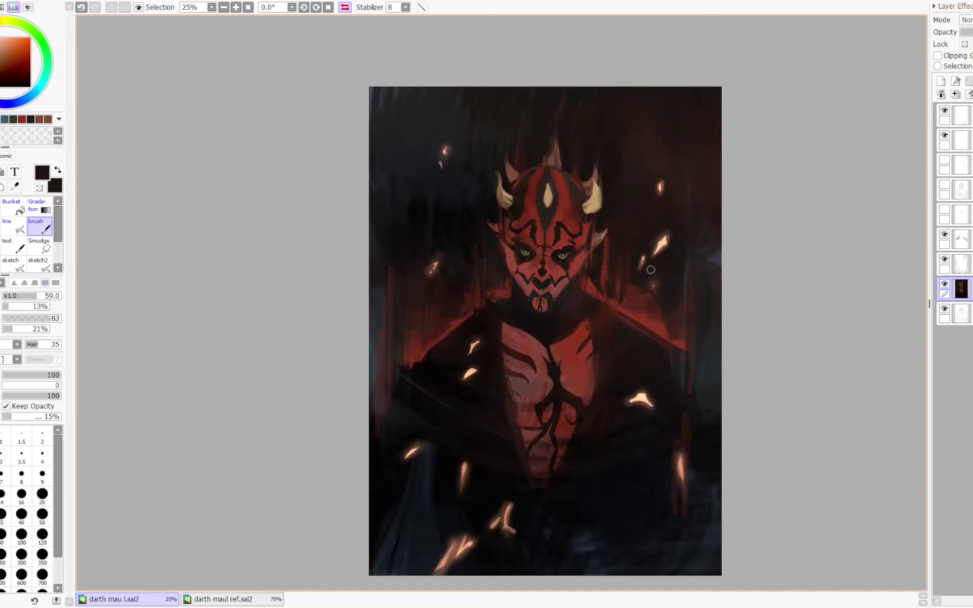
pyautogui.press('Delete')
pyautogui.moveTo(573, 306); pyautogui.dragTo(455, 341)
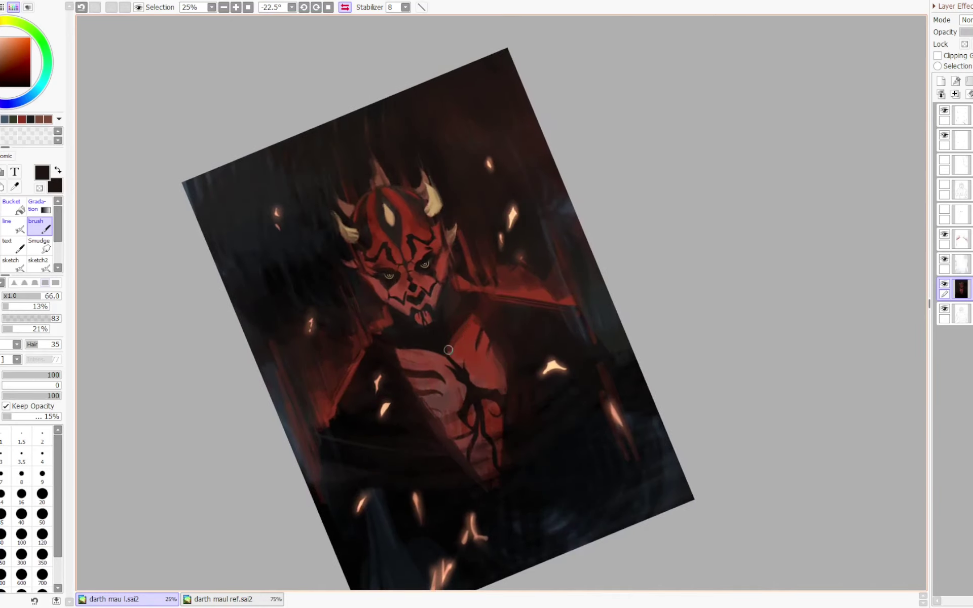
pyautogui.moveTo(444, 345); pyautogui.dragTo(463, 327)
# - Rework the soft shadow between the neck and chest, using brush size 113 and density 59
pyautogui.press('h')
pyautogui.press('Delete')
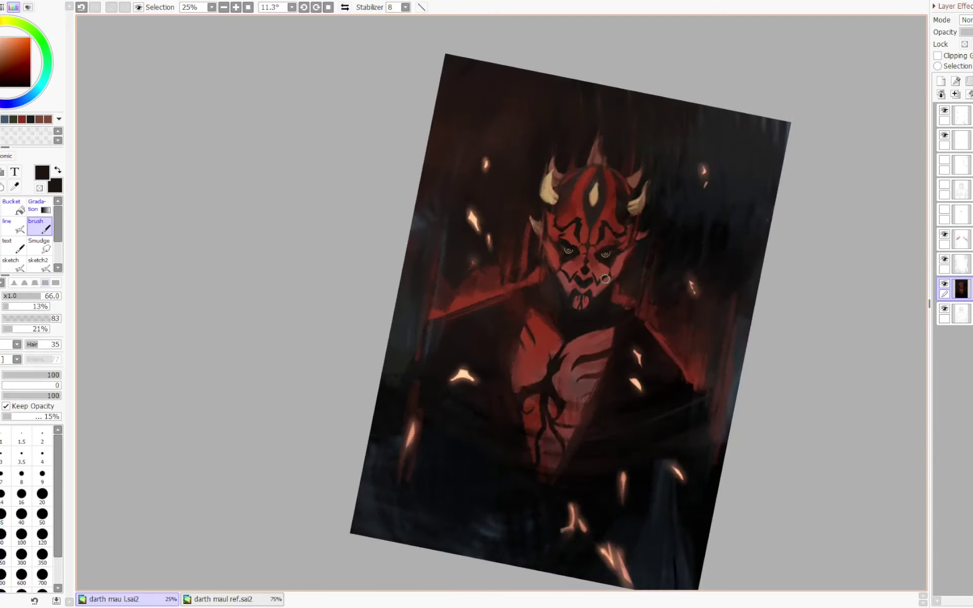
pyautogui.press('Delete')
pyautogui.moveTo(556, 314)
pyautogui.mouseDown()
pyautogui.moveTo(565, 311)
pyautogui.moveTo(549, 275)
pyautogui.moveTo(543, 309)
pyautogui.moveTo(546, 276)
pyautogui.moveTo(545, 312)
pyautogui.moveTo(550, 290)
pyautogui.moveTo(578, 303)
pyautogui.mouseUp()
pyautogui.hotkey('ctrl', 'z')
pyautogui.hotkey('ctrl', 'z')
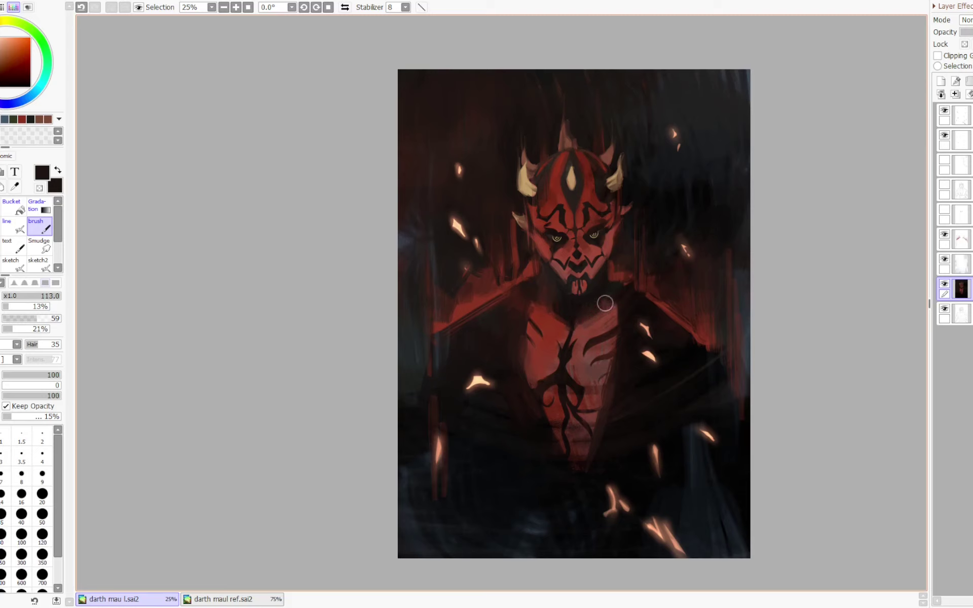
# - Refine the dark edges and markings around the chin with smaller brush sizes of 36 and 22
pyautogui.press('pageup')
pyautogui.moveTo(586, 266)
pyautogui.mouseDown()
pyautogui.moveTo(591, 306)
pyautogui.moveTo(565, 255)
pyautogui.moveTo(572, 257)
pyautogui.mouseUp()
pyautogui.hotkey('ctrl', 'z')
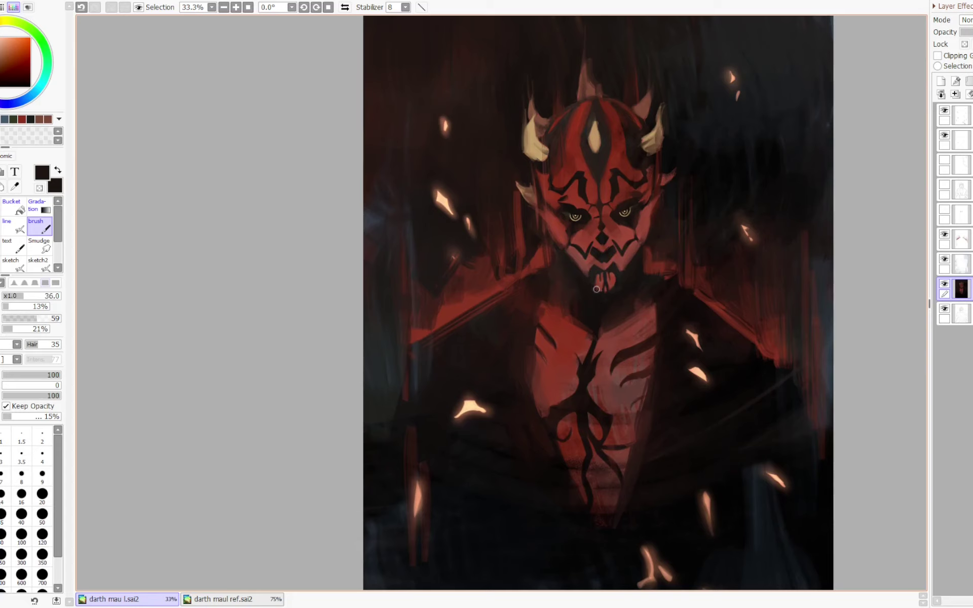
pyautogui.moveTo(599, 274); pyautogui.dragTo(600, 275)
pyautogui.hotkey('ctrl', 'z')
pyautogui.moveTo(602, 294); pyautogui.dragTo(605, 283)
pyautogui.hotkey('ctrl', 'z')
pyautogui.scroll(-2, 690, 183)
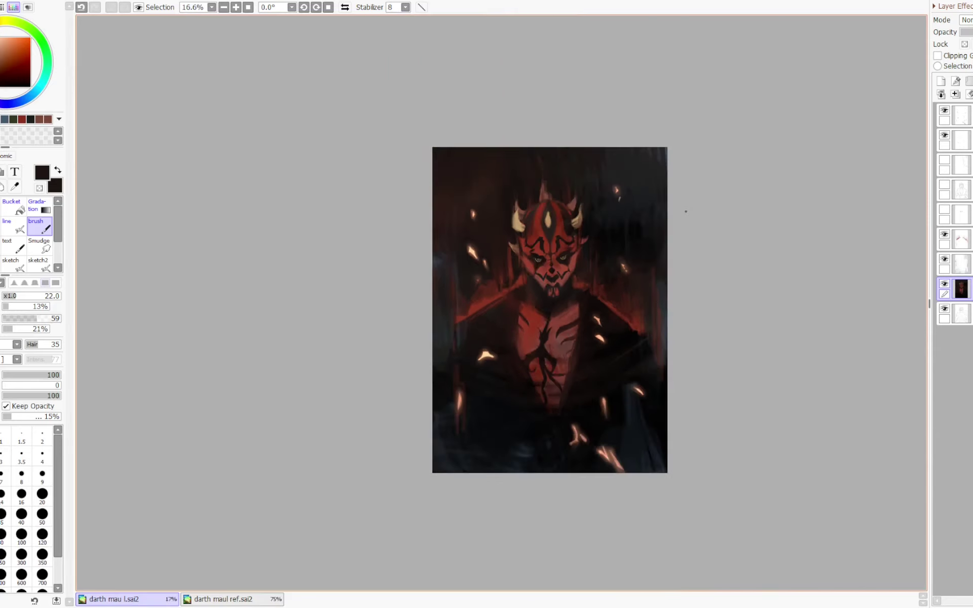
# - Set the line brush density to 91 and clean up the left-hand jaw edge with a sampled near-black
pyautogui.scroll(2, 670, 253)
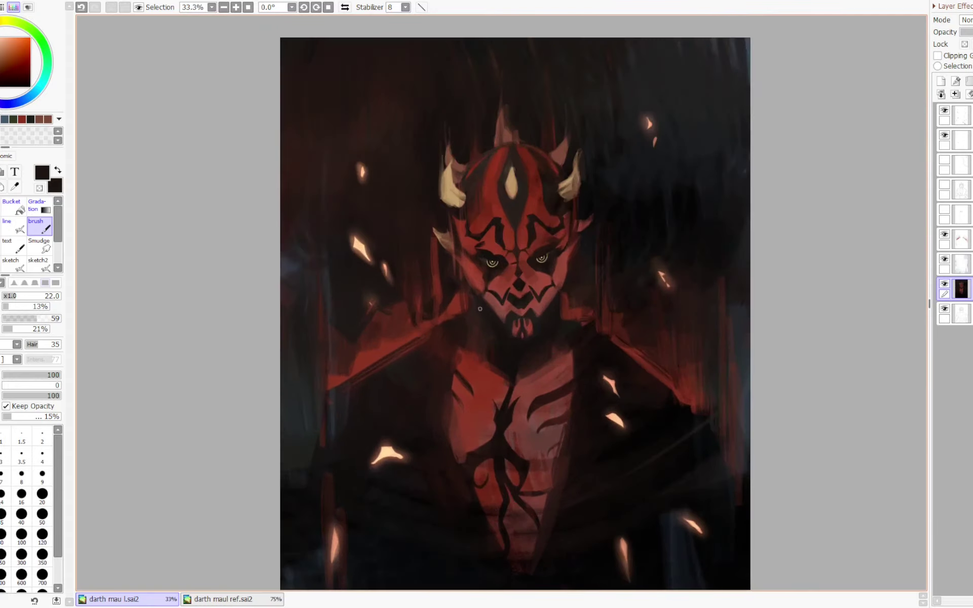
pyautogui.press('e')
pyautogui.moveTo(460, 282); pyautogui.dragTo(461, 264)
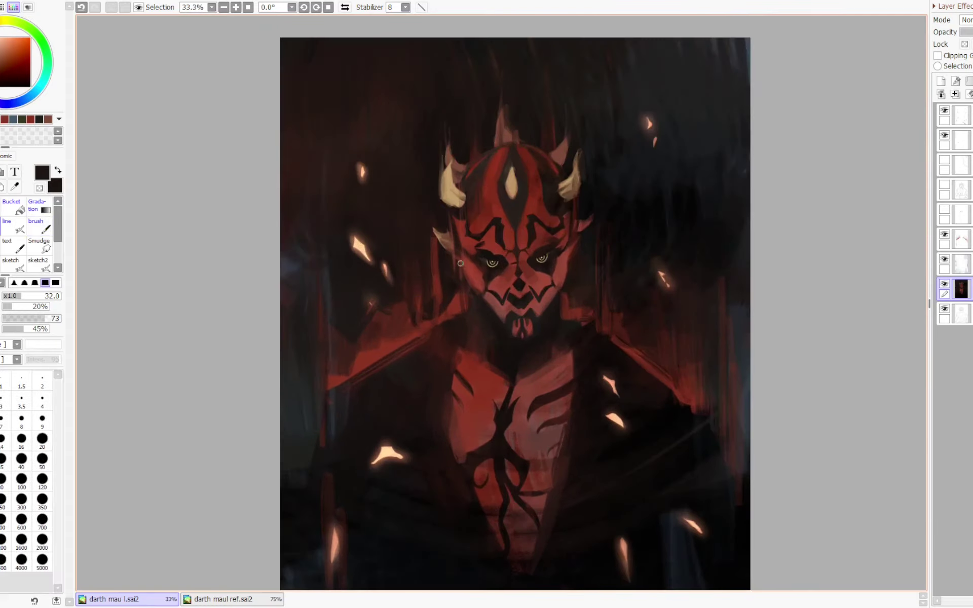
pyautogui.rightClick(427, 181)
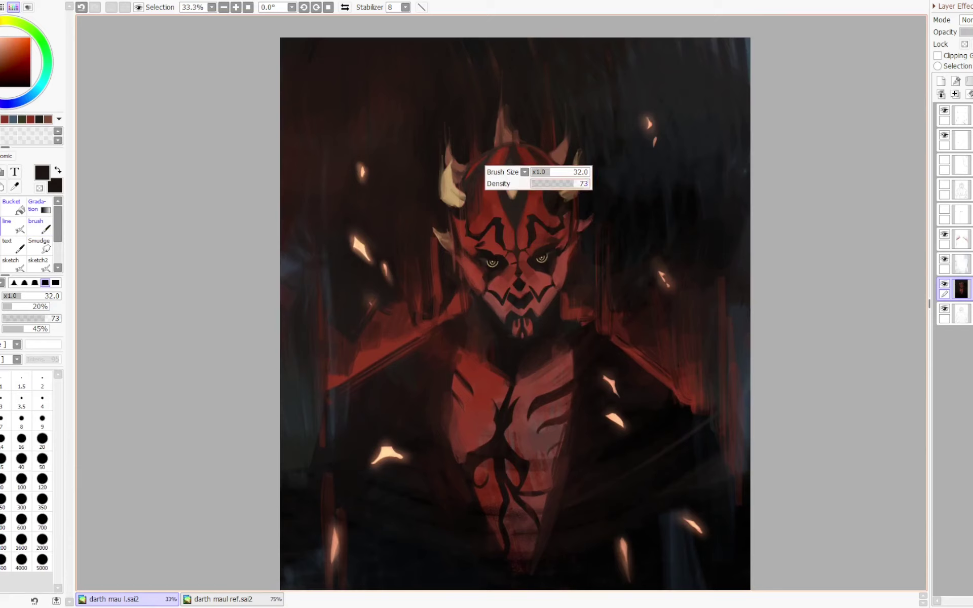
pyautogui.click(584, 184)
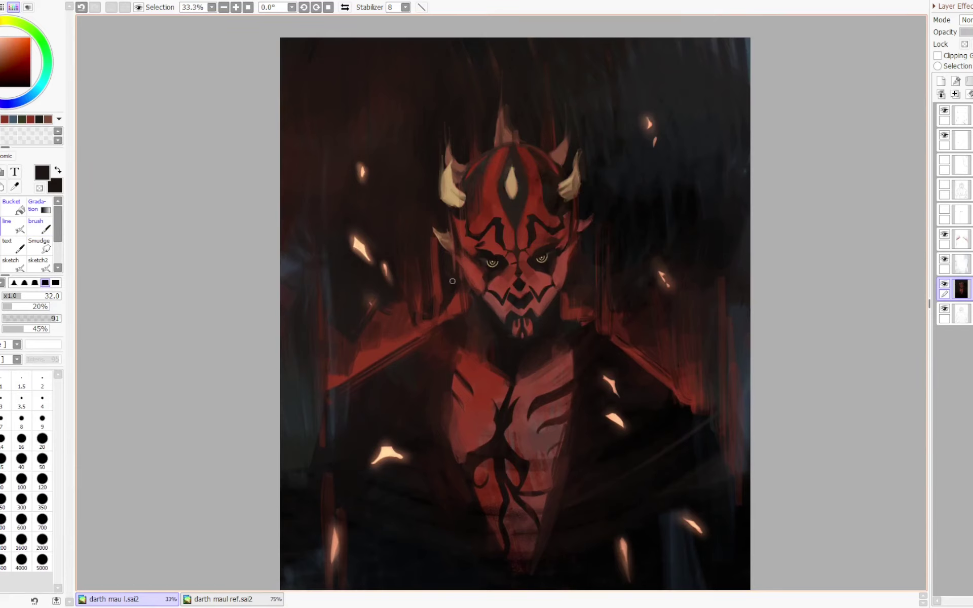
pyautogui.rightClick(544, 321)
pyautogui.moveTo(454, 283); pyautogui.dragTo(475, 294)
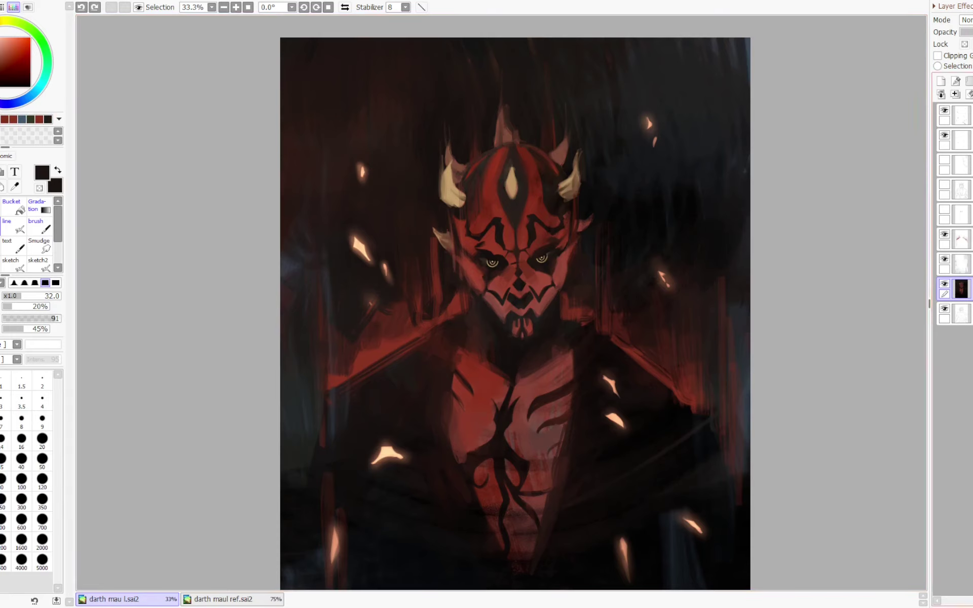
# - Toggle the two layers above the main painting to check their contents, then add a new layer above them
pyautogui.click(944, 235)
pyautogui.click(944, 235)
pyautogui.click(944, 260)
pyautogui.click(944, 259)
pyautogui.click(961, 239)
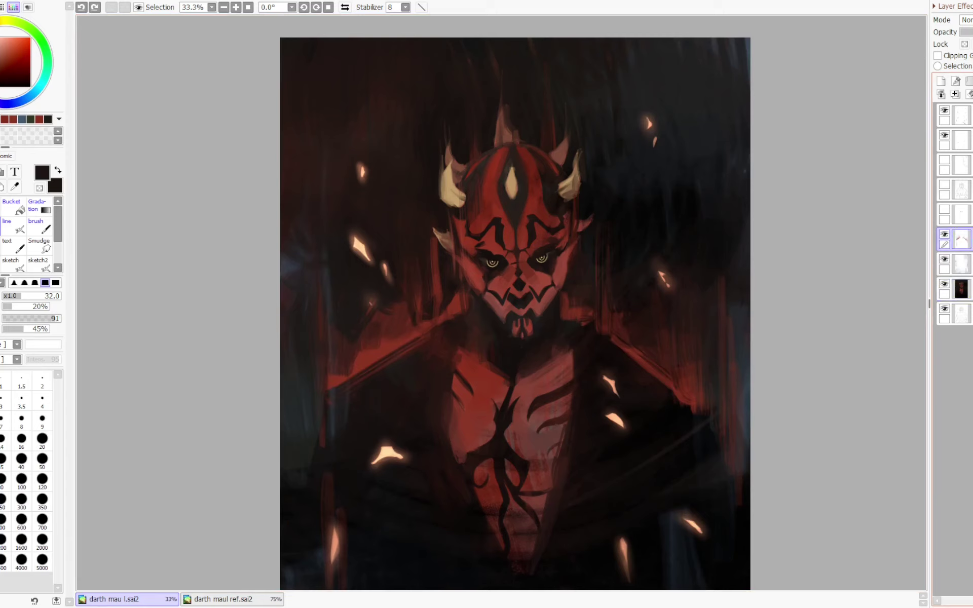
pyautogui.click(941, 81)
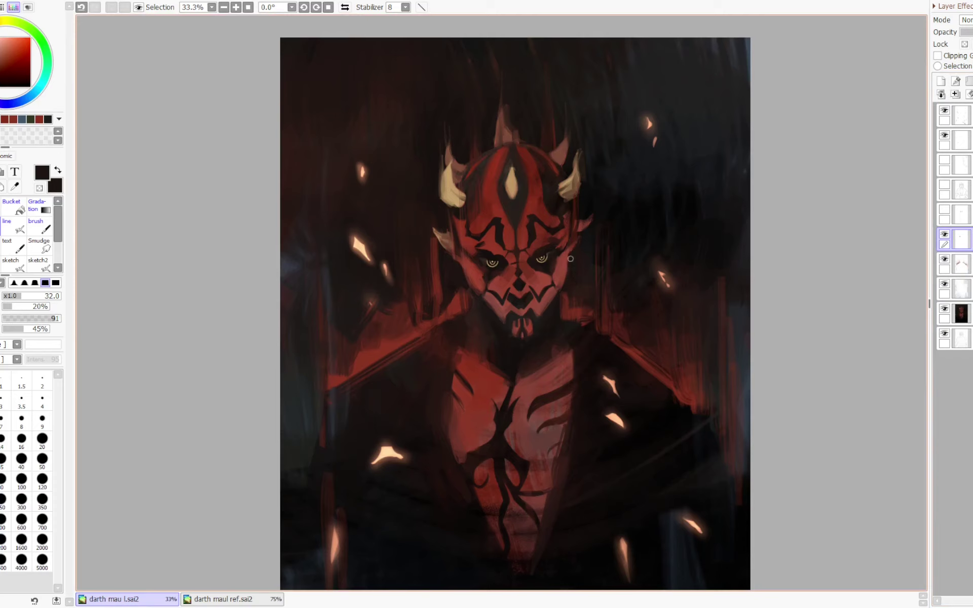
# - Sample a dark red and the horn tan, and paint a small horn spike beside the right-hand edge of the head
pyautogui.keyDown('alt'); pyautogui.click(569, 246); pyautogui.keyUp('alt')
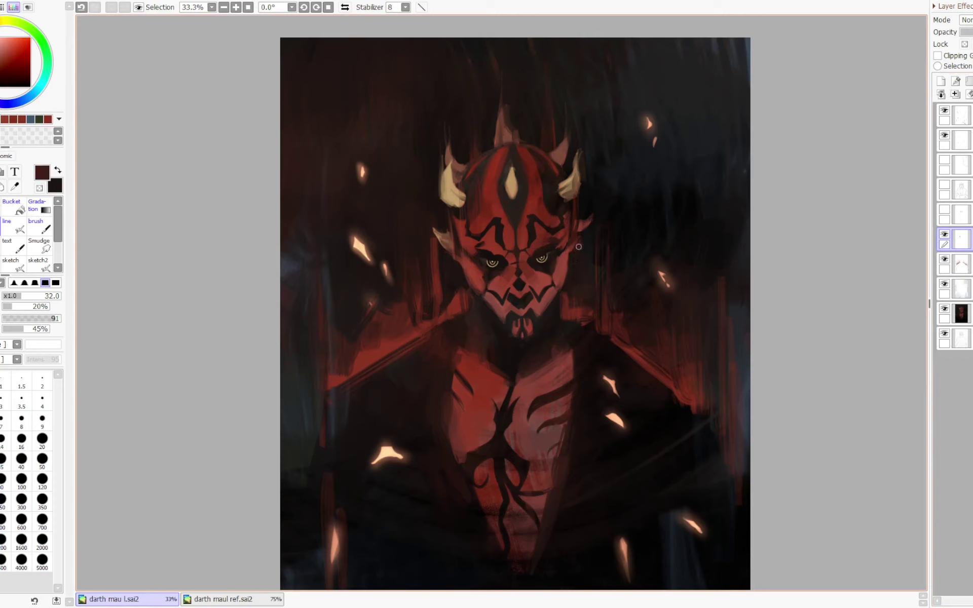
pyautogui.scroll(-2, 771, 167)
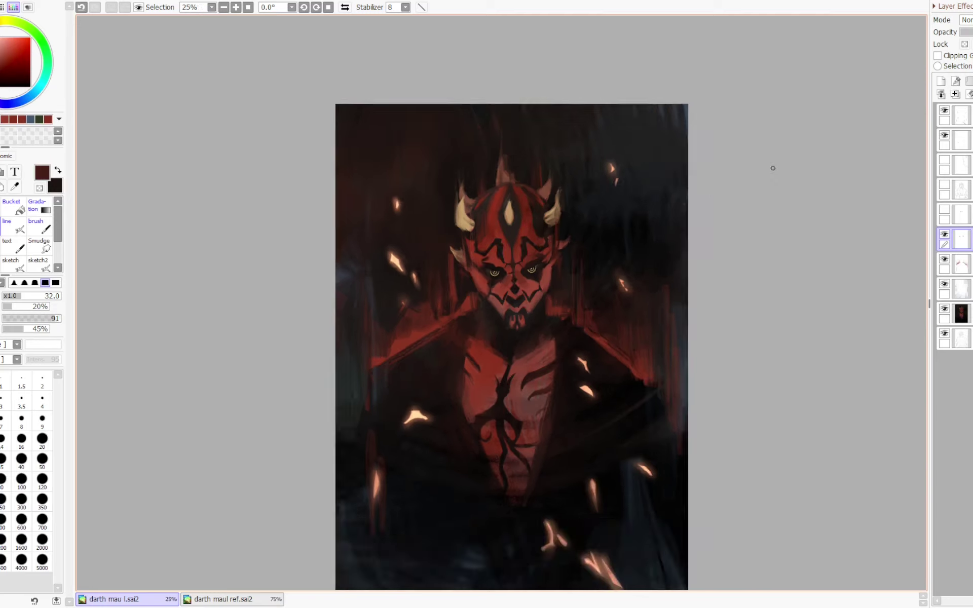
pyautogui.scroll(-1, 824, 211)
pyautogui.scroll(2, 821, 212)
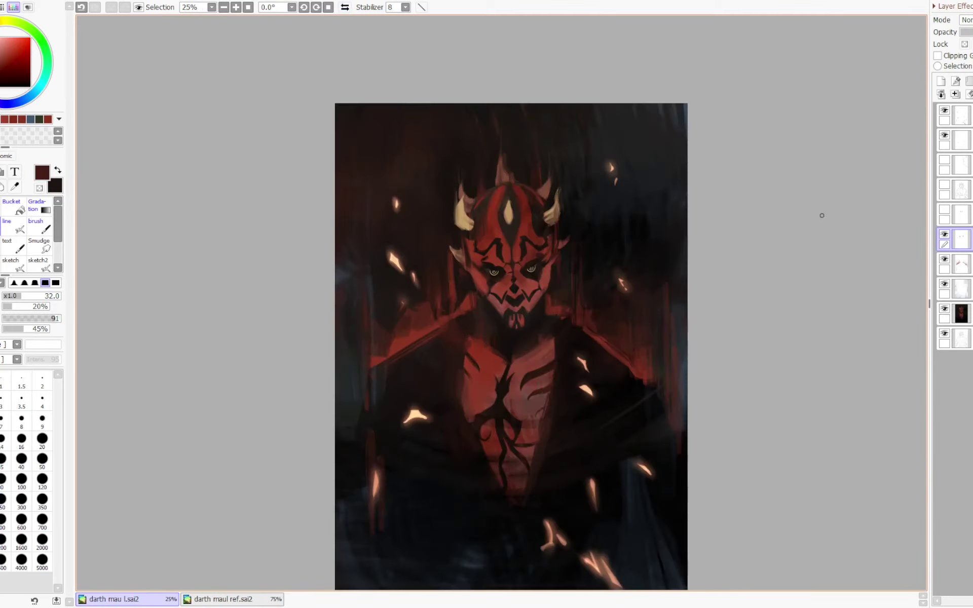
pyautogui.scroll(1, 447, 172)
pyautogui.keyDown('alt'); pyautogui.click(456, 174); pyautogui.keyUp('alt')
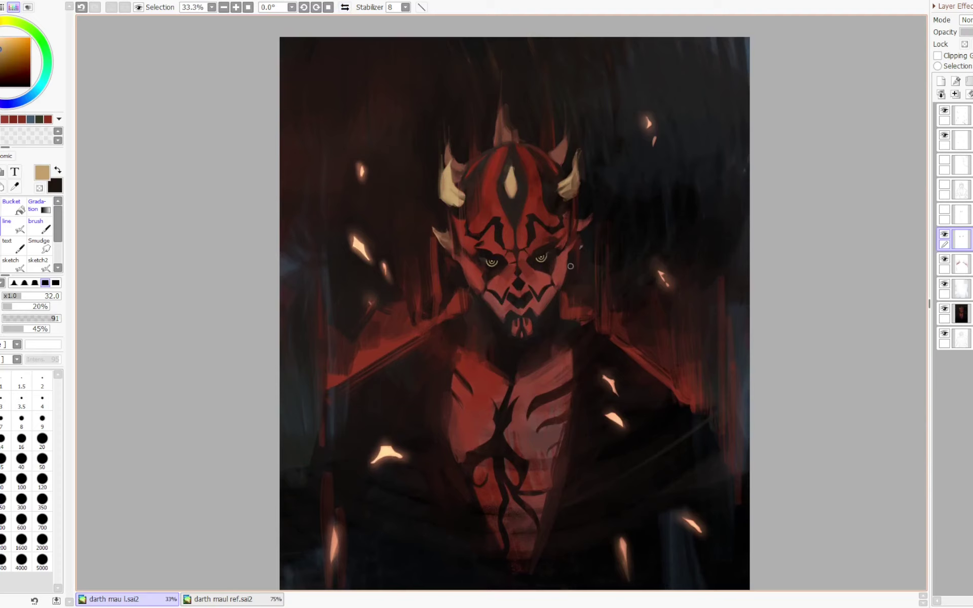
pyautogui.press('b')
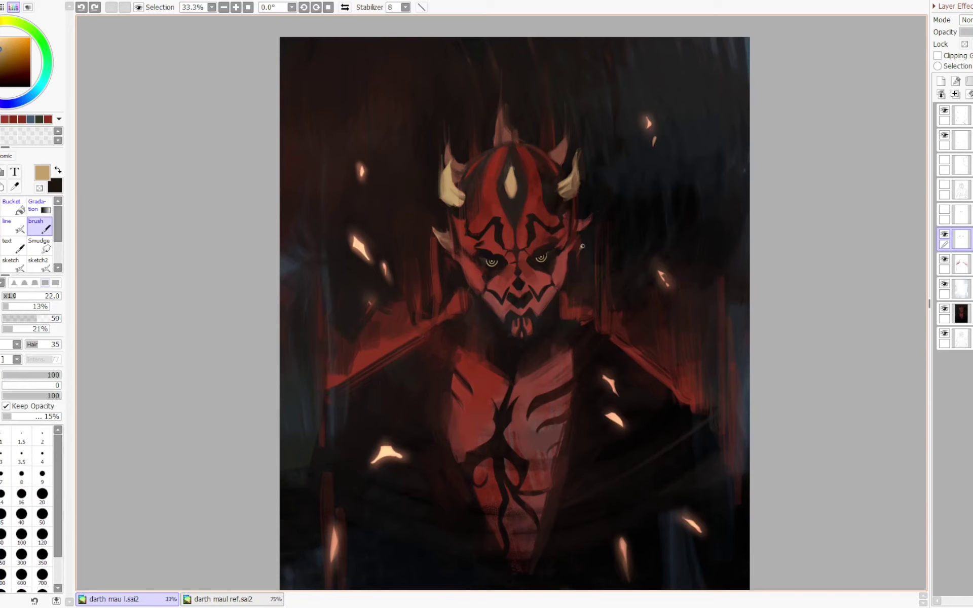
pyautogui.scroll(-3, 582, 216)
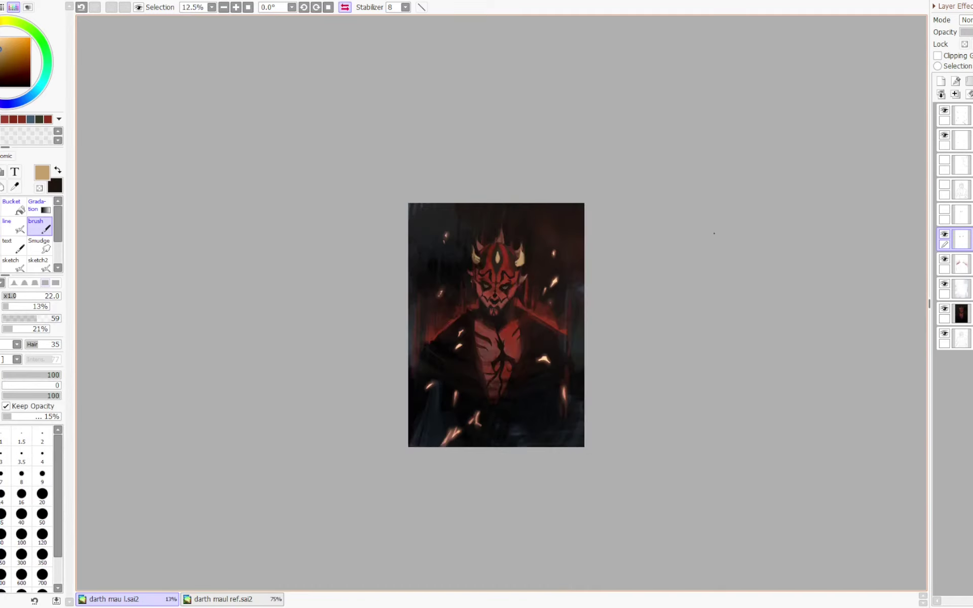
pyautogui.scroll(1, 716, 232)
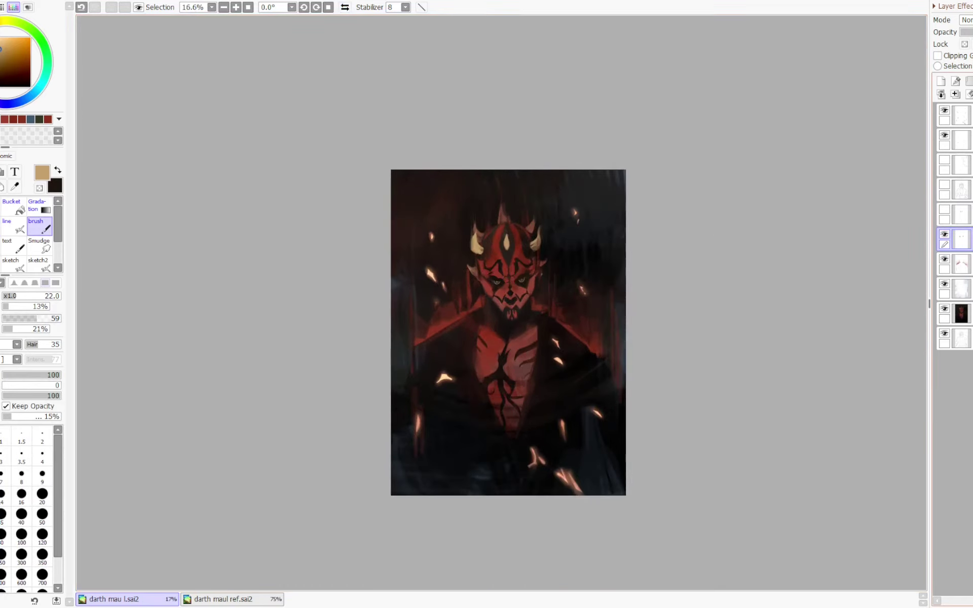
# - On the main painting layer, rework the dark tattoo markings and shading across the chest with the brush at size 65
pyautogui.click(961, 314)
pyautogui.press('pageup')
pyautogui.press('pageup')
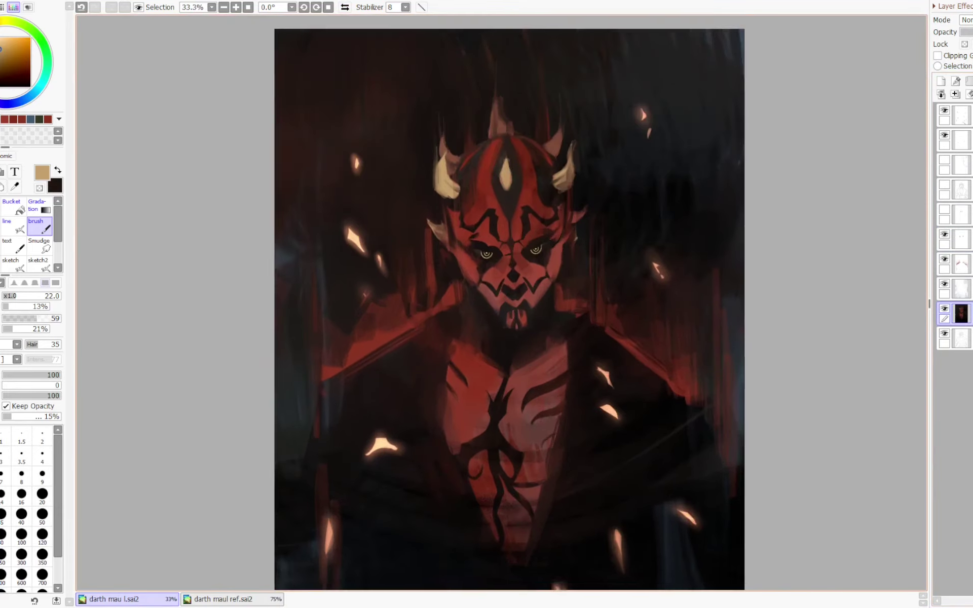
pyautogui.moveTo(507, 400)
pyautogui.mouseDown()
pyautogui.moveTo(481, 267)
pyautogui.moveTo(538, 267)
pyautogui.moveTo(476, 276)
pyautogui.moveTo(494, 255)
pyautogui.moveTo(464, 250)
pyautogui.mouseUp()
pyautogui.hotkey('ctrl', 'z')
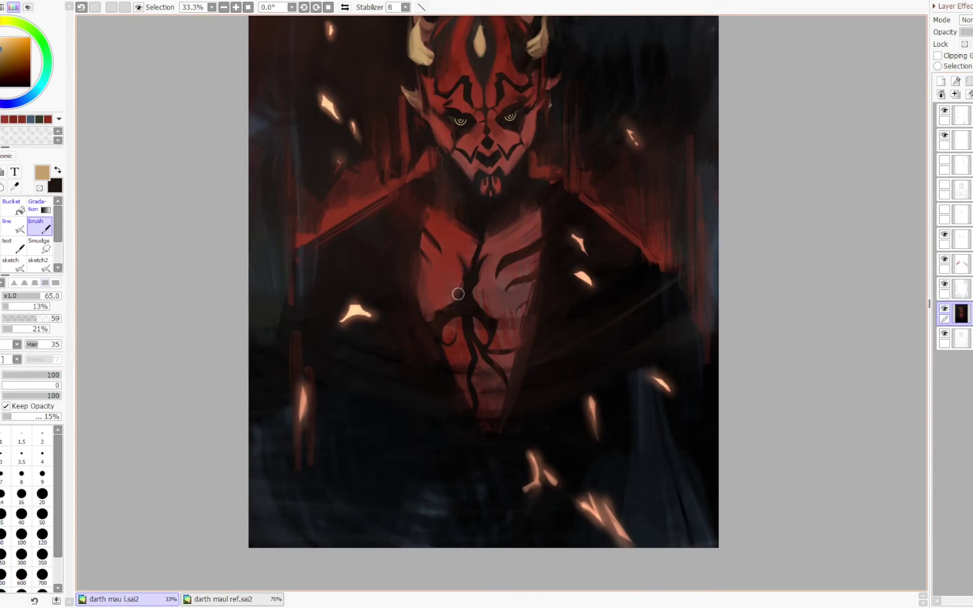
pyautogui.moveTo(459, 309); pyautogui.dragTo(445, 309)
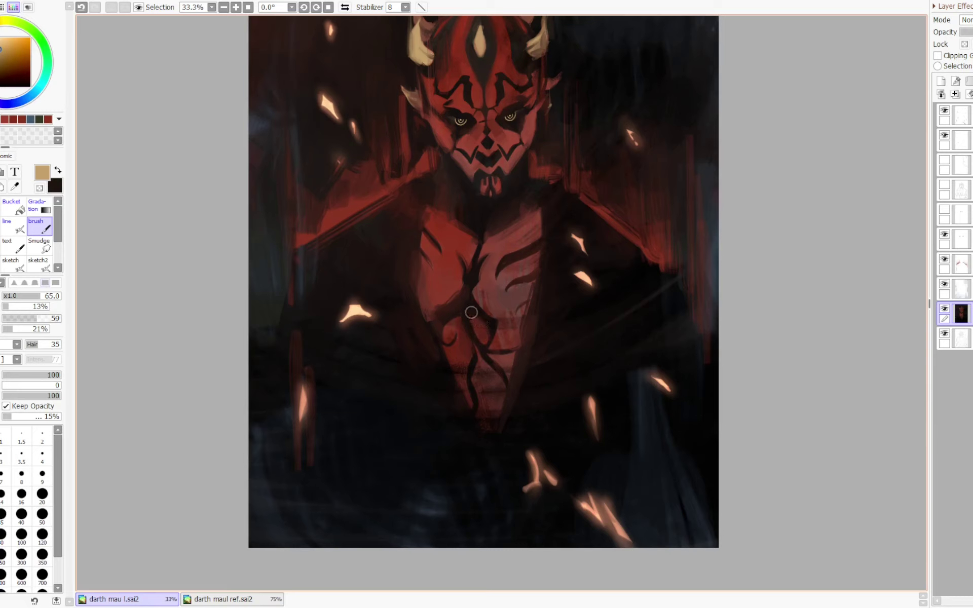
pyautogui.moveTo(506, 300)
pyautogui.mouseDown()
pyautogui.moveTo(495, 278)
pyautogui.moveTo(516, 249)
pyautogui.moveTo(492, 271)
pyautogui.moveTo(497, 262)
pyautogui.moveTo(550, 230)
pyautogui.moveTo(505, 259)
pyautogui.moveTo(517, 254)
pyautogui.moveTo(505, 277)
pyautogui.moveTo(538, 256)
pyautogui.moveTo(501, 275)
pyautogui.moveTo(545, 257)
pyautogui.mouseUp()
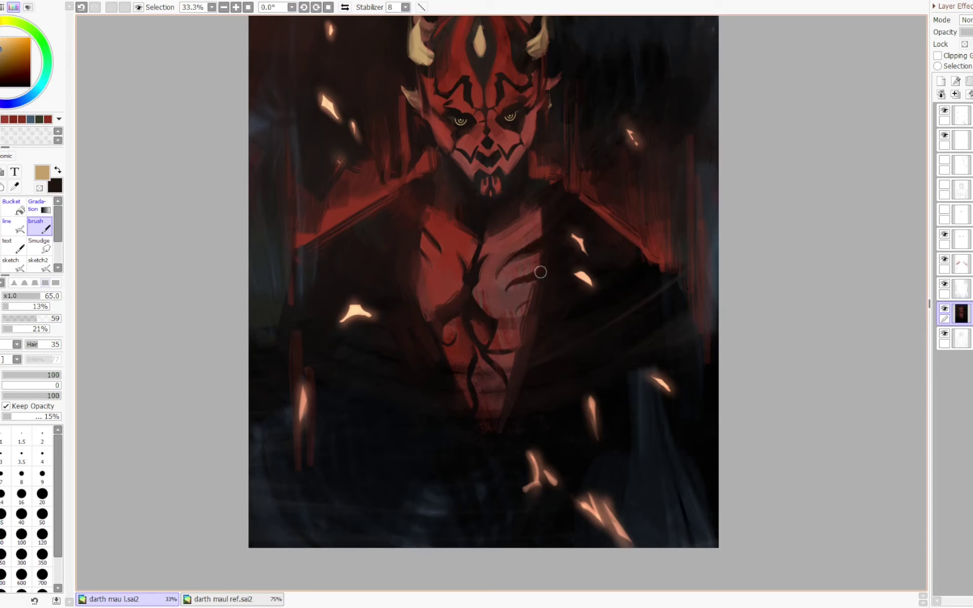
pyautogui.moveTo(531, 303); pyautogui.dragTo(513, 318)
pyautogui.moveTo(424, 228)
pyautogui.mouseDown()
pyautogui.moveTo(450, 276)
pyautogui.moveTo(432, 266)
pyautogui.mouseUp()
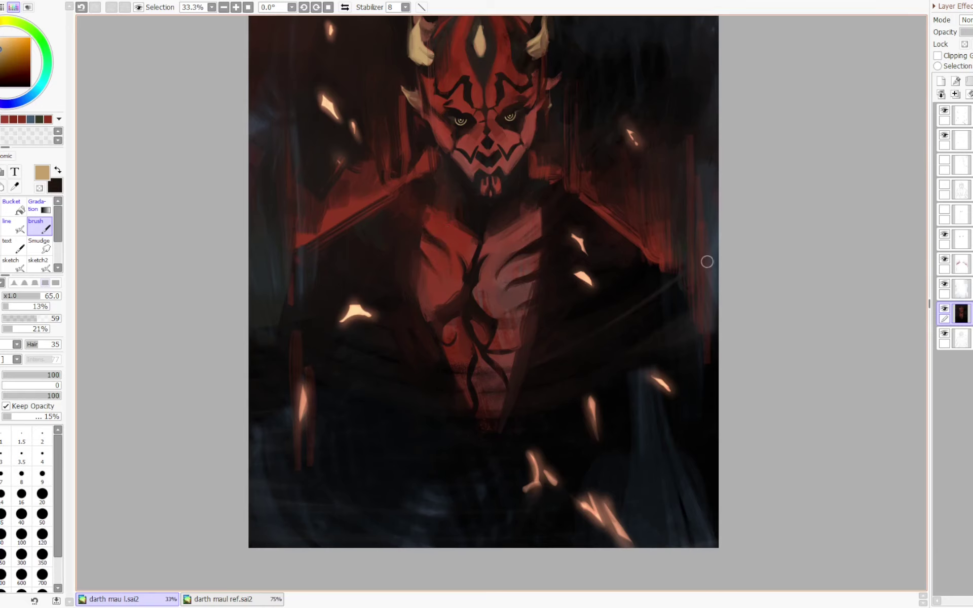
# - On the empty layer below the top one, block in a tan flame along the mirrored canvas's lower-left corner with the line brush at size 253
pyautogui.scroll(-2, 707, 262)
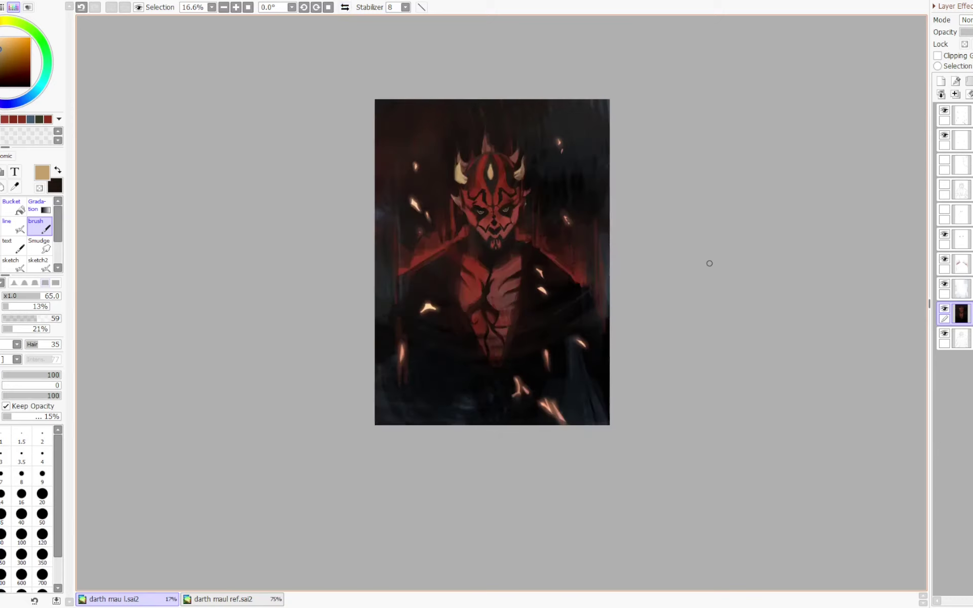
pyautogui.click(965, 116)
pyautogui.press('pagedown')
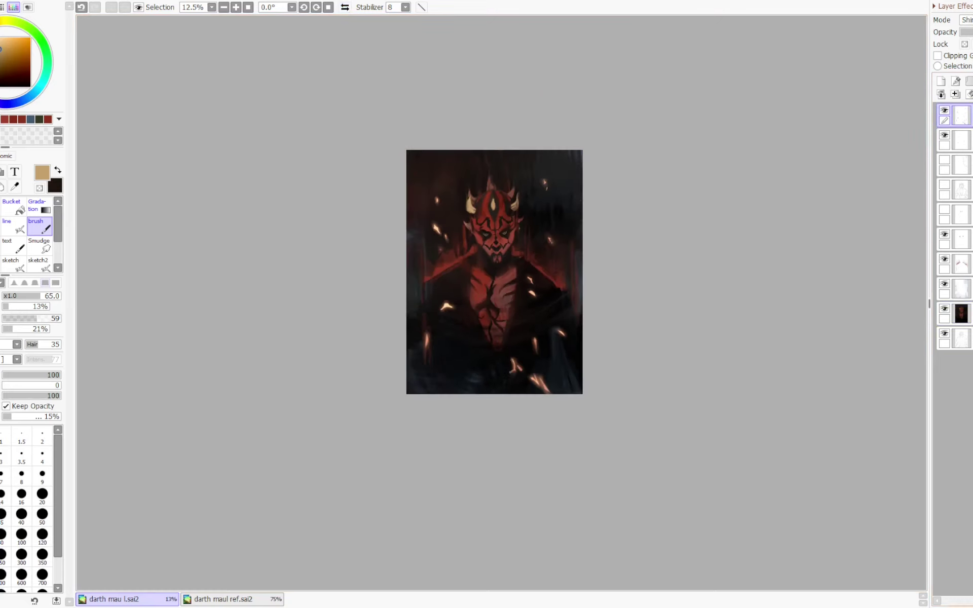
pyautogui.click(963, 141)
pyautogui.press('x')
pyautogui.press('x')
pyautogui.press('x')
pyautogui.press('x')
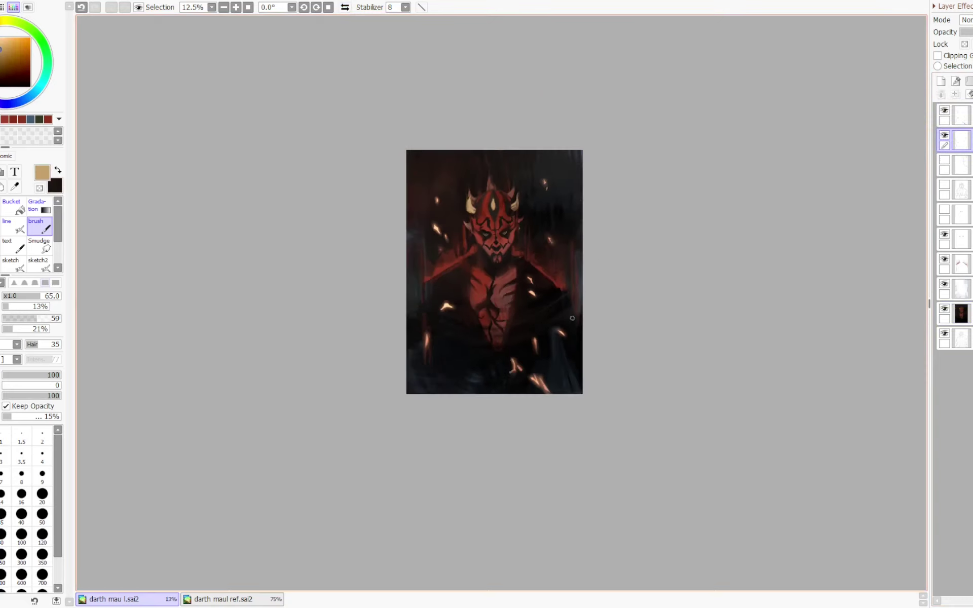
pyautogui.press('n')
pyautogui.press('h')
pyautogui.keyDown('ctrl'); pyautogui.keyDown('alt'); pyautogui.moveTo(482, 369); pyautogui.dragTo(522, 369); pyautogui.keyUp('alt'); pyautogui.keyUp('ctrl')
pyautogui.moveTo(458, 397)
pyautogui.mouseDown()
pyautogui.moveTo(533, 347)
pyautogui.moveTo(485, 379)
pyautogui.moveTo(525, 373)
pyautogui.moveTo(524, 362)
pyautogui.moveTo(501, 355)
pyautogui.moveTo(494, 379)
pyautogui.moveTo(512, 350)
pyautogui.moveTo(506, 359)
pyautogui.moveTo(520, 358)
pyautogui.moveTo(491, 373)
pyautogui.moveTo(526, 362)
pyautogui.moveTo(502, 388)
pyautogui.mouseUp()
pyautogui.press('-')
pyautogui.press('-')
pyautogui.press('-')
pyautogui.press('-')
pyautogui.press('-')
pyautogui.press('-')
# - Shape the flame's separate curling tongues by alternately painting tan and erasing, checking the result in mirrored view
pyautogui.moveTo(447, 341)
pyautogui.mouseDown()
pyautogui.moveTo(441, 366)
pyautogui.moveTo(461, 397)
pyautogui.moveTo(458, 338)
pyautogui.moveTo(449, 375)
pyautogui.mouseUp()
pyautogui.press('-')
pyautogui.moveTo(435, 388)
pyautogui.mouseDown()
pyautogui.moveTo(440, 395)
pyautogui.moveTo(417, 409)
pyautogui.mouseUp()
pyautogui.press('-')
pyautogui.moveTo(433, 346)
pyautogui.mouseDown()
pyautogui.moveTo(495, 370)
pyautogui.moveTo(446, 379)
pyautogui.moveTo(480, 345)
pyautogui.moveTo(459, 369)
pyautogui.mouseUp()
pyautogui.press('-')
pyautogui.press('-')
pyautogui.press('-')
pyautogui.press('-')
pyautogui.press('-')
pyautogui.press('-')
pyautogui.moveTo(547, 324)
pyautogui.mouseDown()
pyautogui.moveTo(537, 335)
pyautogui.moveTo(553, 324)
pyautogui.mouseUp()
pyautogui.press('-')
pyautogui.press('h')
pyautogui.press('h')
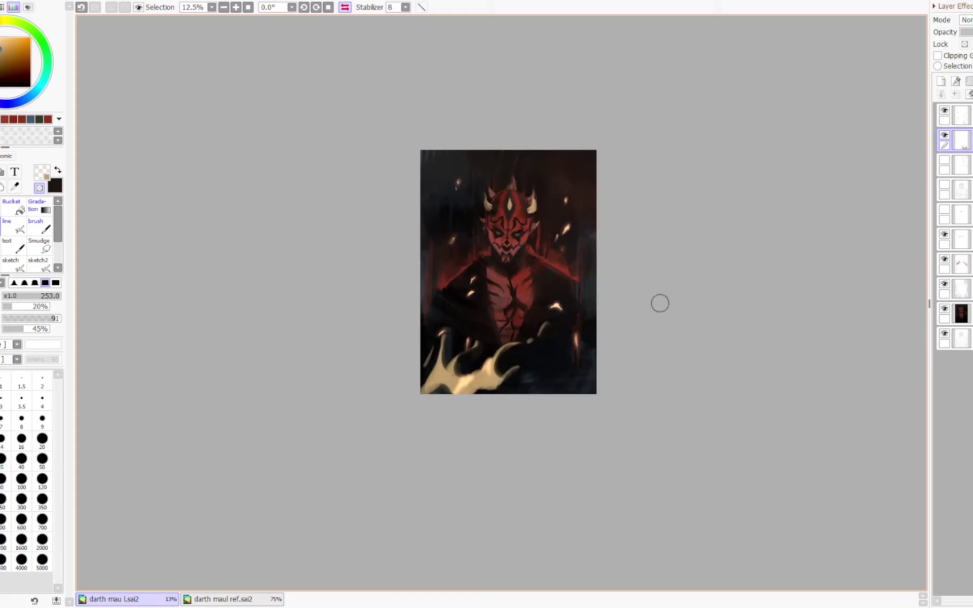
# - Fill the gaps in the flame's base and trim away its inner edge
pyautogui.press('-')
pyautogui.moveTo(475, 393)
pyautogui.mouseDown()
pyautogui.moveTo(488, 399)
pyautogui.moveTo(529, 370)
pyautogui.moveTo(513, 401)
pyautogui.moveTo(490, 387)
pyautogui.mouseUp()
pyautogui.press('-')
pyautogui.press('-')
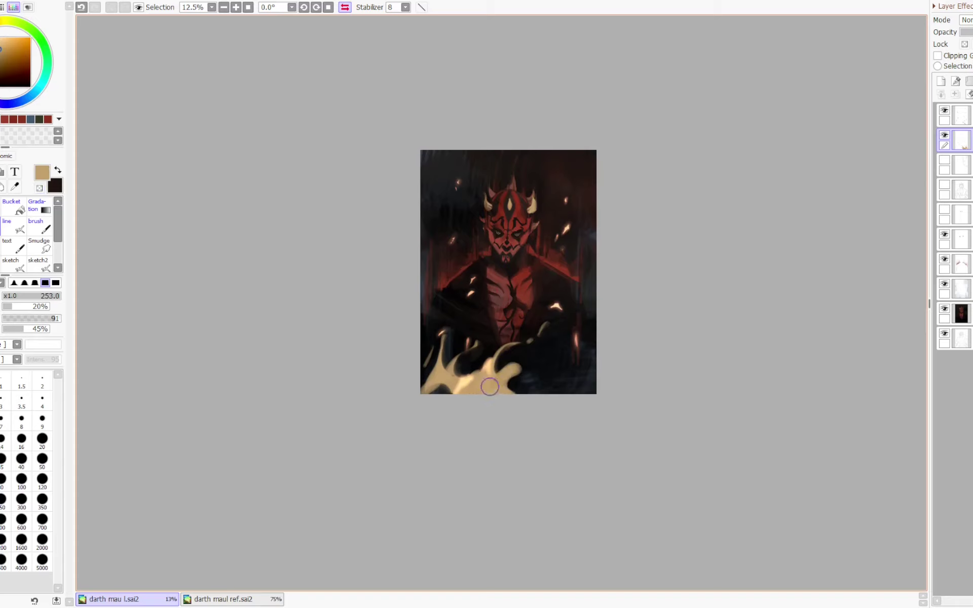
pyautogui.moveTo(431, 389); pyautogui.dragTo(452, 397)
pyautogui.press('-')
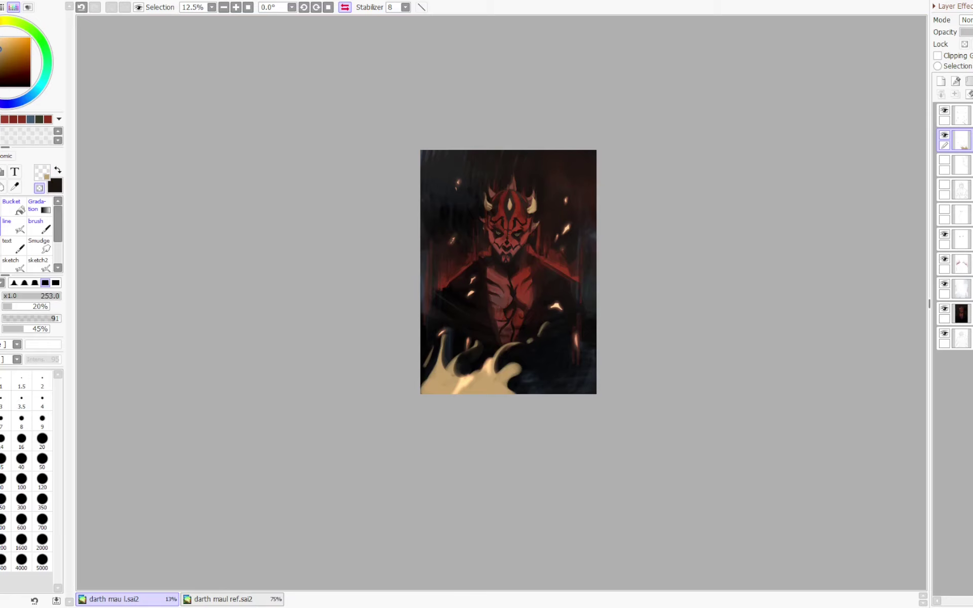
pyautogui.press('-')
pyautogui.moveTo(520, 371)
pyautogui.mouseDown()
pyautogui.moveTo(519, 394)
pyautogui.moveTo(525, 371)
pyautogui.moveTo(509, 366)
pyautogui.moveTo(492, 403)
pyautogui.mouseUp()
pyautogui.hotkey('ctrl', 'z')
pyautogui.press('-')
pyautogui.press('-')
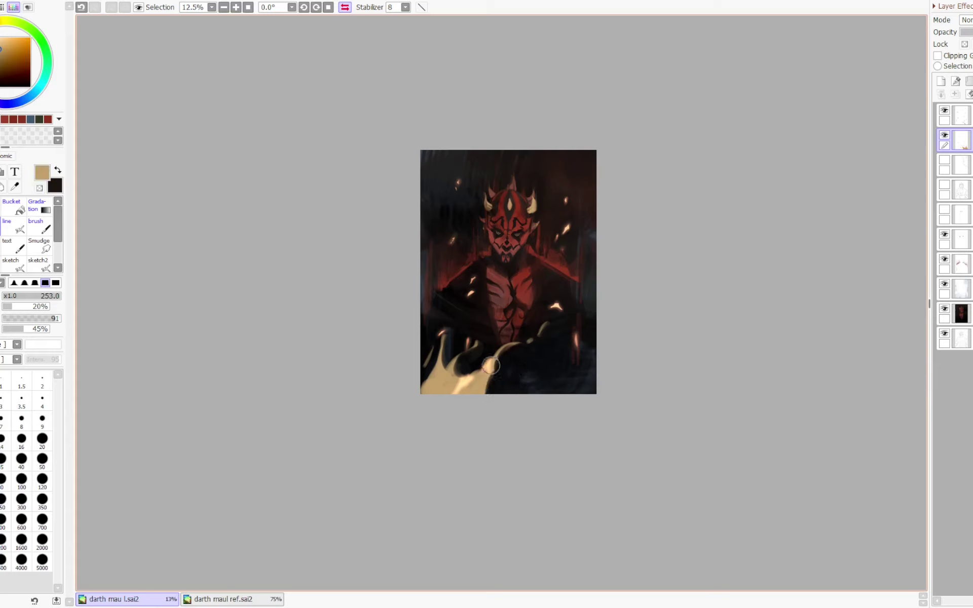
# - Paint a long flame tongue rising toward the chest and carve the outer tongues near the canvas edge
pyautogui.moveTo(495, 362)
pyautogui.mouseDown()
pyautogui.moveTo(509, 370)
pyautogui.moveTo(562, 397)
pyautogui.moveTo(537, 362)
pyautogui.moveTo(542, 308)
pyautogui.moveTo(488, 354)
pyautogui.moveTo(517, 337)
pyautogui.moveTo(549, 298)
pyautogui.moveTo(544, 288)
pyautogui.moveTo(480, 359)
pyautogui.moveTo(530, 313)
pyautogui.moveTo(529, 356)
pyautogui.mouseUp()
pyautogui.press('-')
pyautogui.press('-')
pyautogui.press('-')
pyautogui.moveTo(424, 365)
pyautogui.mouseDown()
pyautogui.moveTo(436, 383)
pyautogui.moveTo(415, 398)
pyautogui.moveTo(442, 375)
pyautogui.moveTo(420, 412)
pyautogui.moveTo(445, 326)
pyautogui.moveTo(463, 320)
pyautogui.moveTo(454, 345)
pyautogui.moveTo(412, 386)
pyautogui.moveTo(446, 349)
pyautogui.mouseUp()
pyautogui.press('-')
pyautogui.press('-')
pyautogui.press('-')
pyautogui.press('-')
pyautogui.press('-')
pyautogui.press('-')
pyautogui.moveTo(439, 387)
pyautogui.mouseDown()
pyautogui.moveTo(420, 378)
pyautogui.moveTo(432, 359)
pyautogui.mouseUp()
pyautogui.press('h')
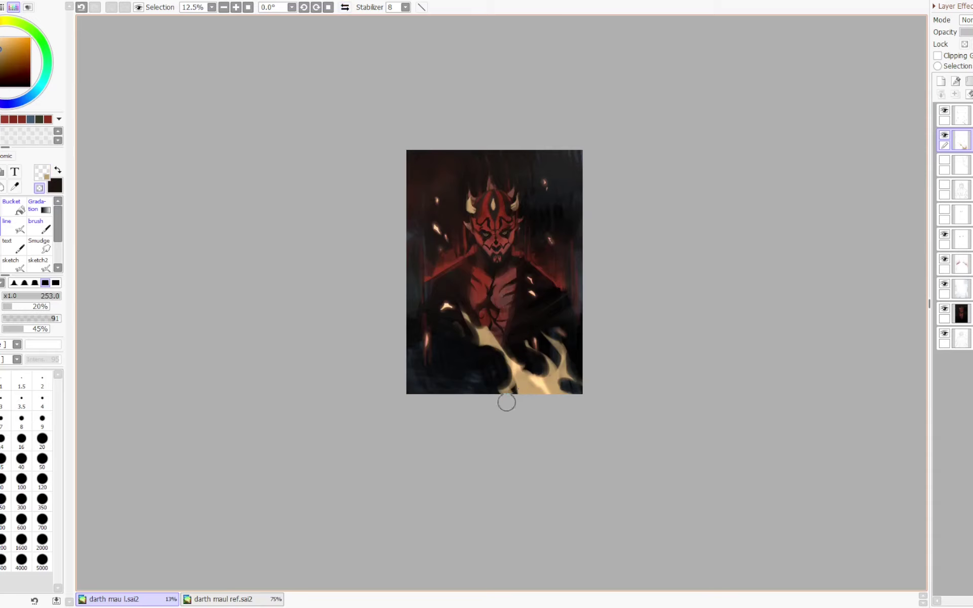
# - Add a tall curved flame along the opposite side edge of the canvas and erase into it to form tongues
pyautogui.press('-')
pyautogui.moveTo(420, 319); pyautogui.dragTo(423, 286)
pyautogui.press('-')
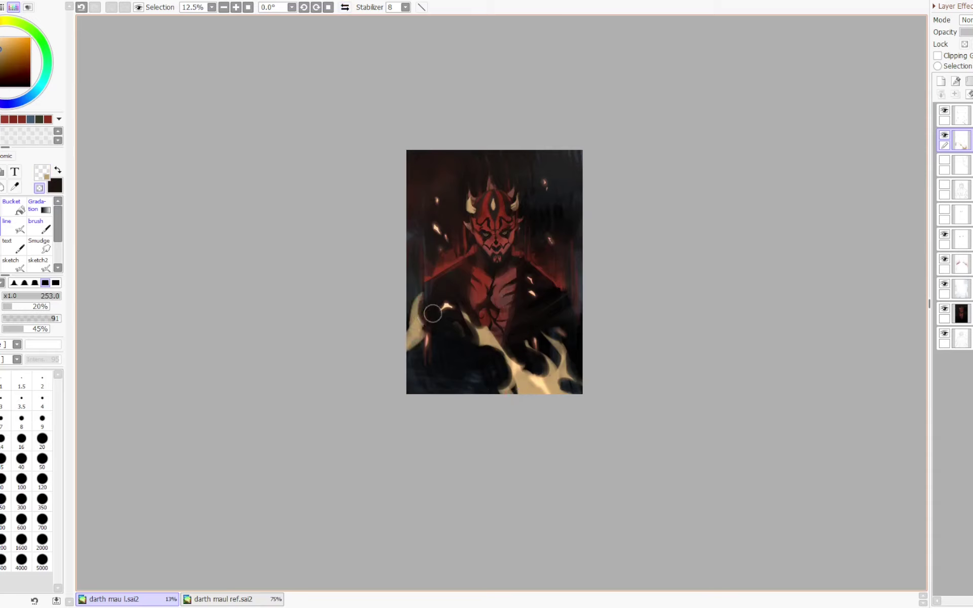
pyautogui.press('h')
pyautogui.moveTo(573, 295)
pyautogui.mouseDown()
pyautogui.moveTo(585, 364)
pyautogui.moveTo(574, 373)
pyautogui.moveTo(595, 367)
pyautogui.moveTo(587, 403)
pyautogui.mouseUp()
pyautogui.press('-')
pyautogui.press('-')
pyautogui.press('-')
pyautogui.press('-')
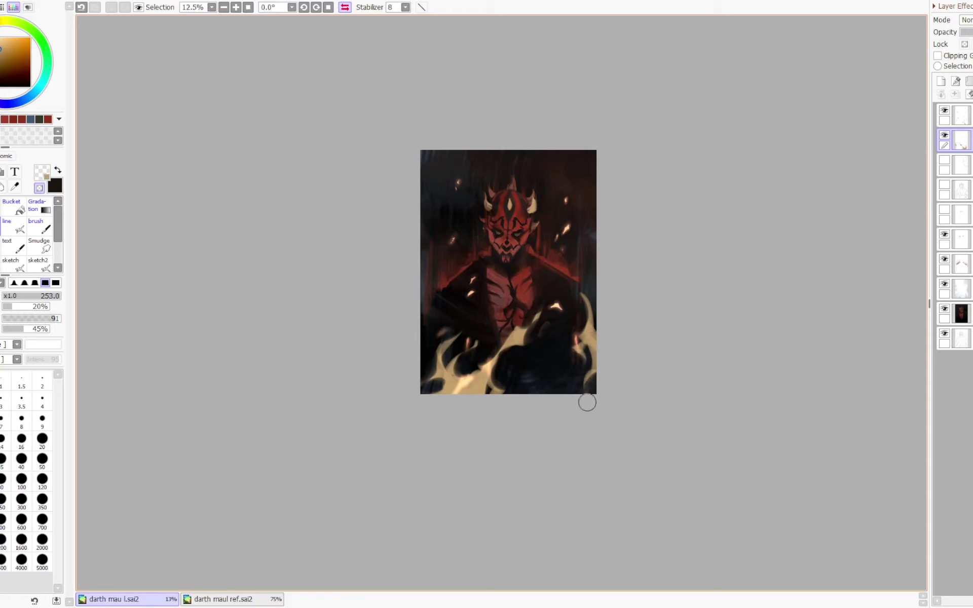
# - Add a small thin flame at the bottom of the canvas between the two large flames and taper it by erasing
pyautogui.press('-')
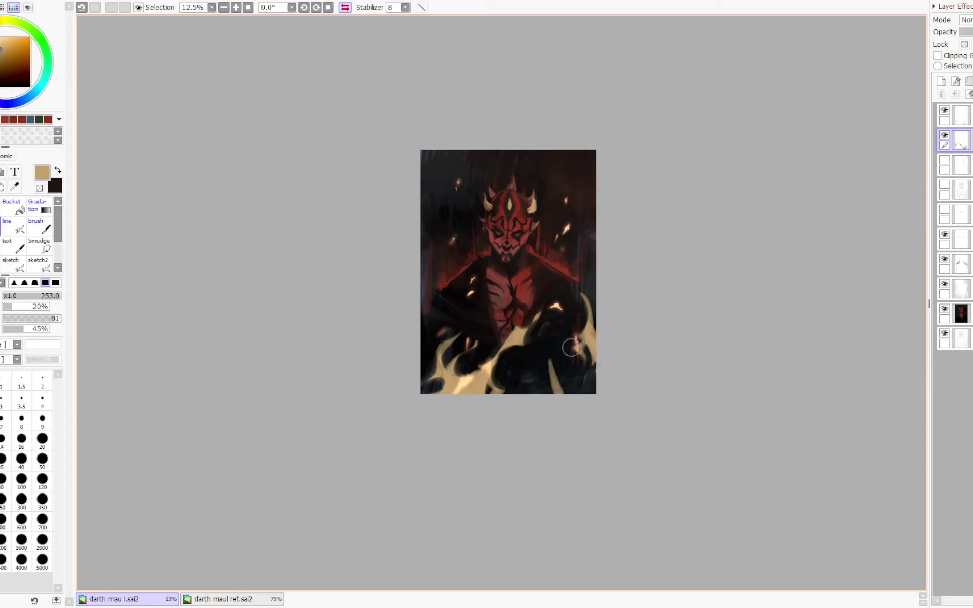
pyautogui.press('-')
pyautogui.press('-')
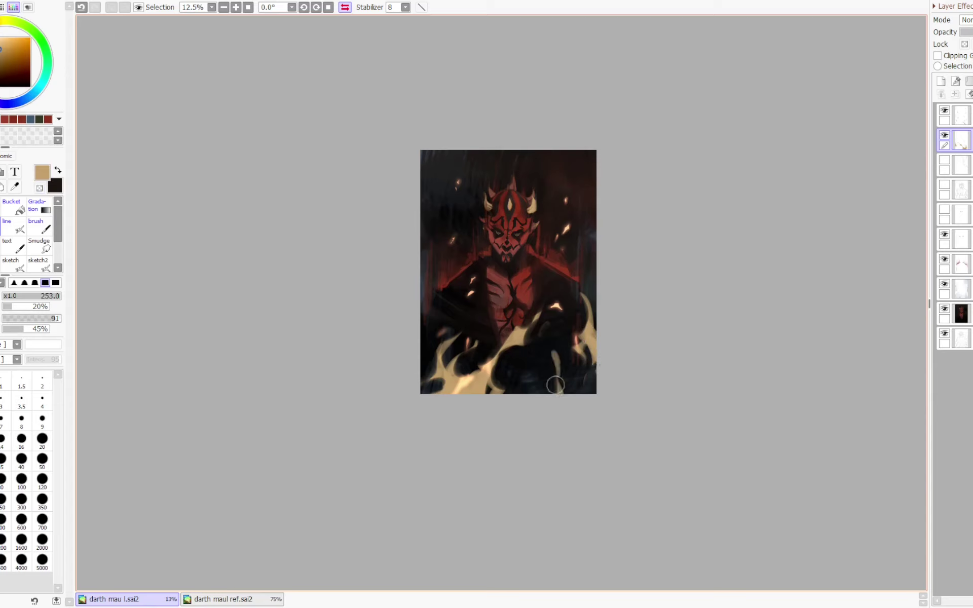
pyautogui.press('-')
pyautogui.press('-')
pyautogui.press('-')
pyautogui.press('-')
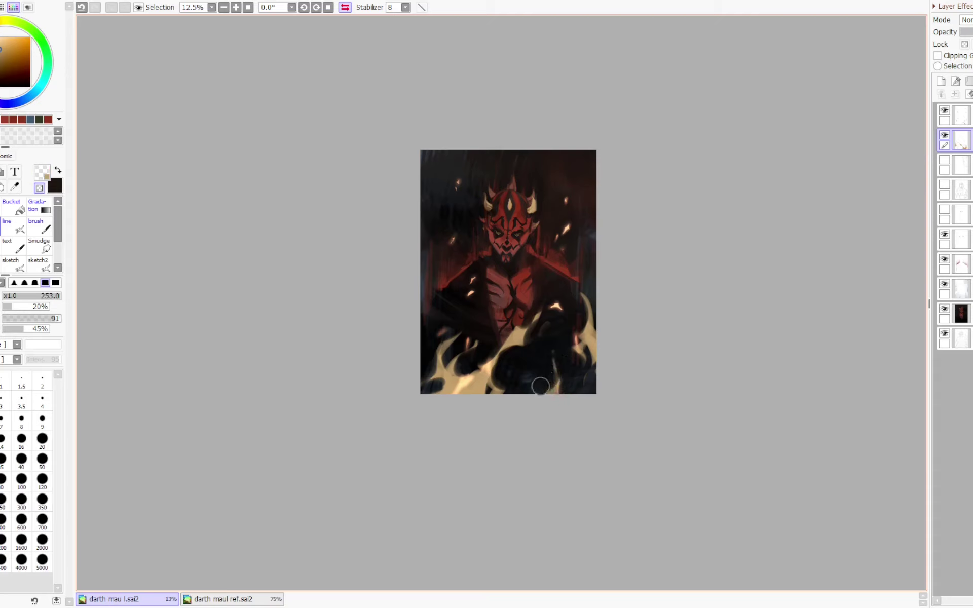
# - On the top glow layer, select the embers overlapping the flames with freeform selections and delete them
pyautogui.click(944, 110)
pyautogui.click(945, 111)
pyautogui.click(961, 116)
pyautogui.press('l')
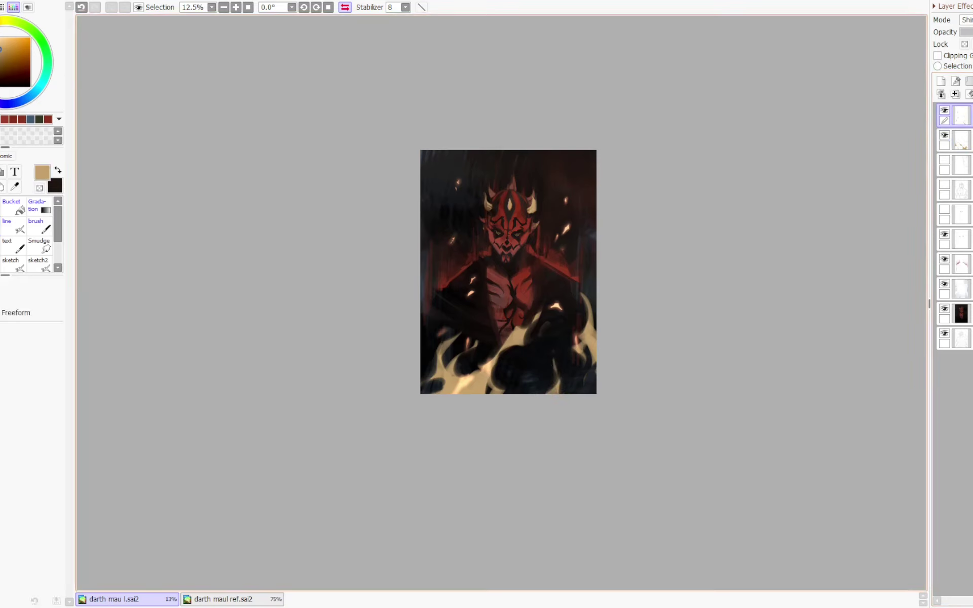
pyautogui.moveTo(490, 351)
pyautogui.mouseDown()
pyautogui.moveTo(461, 428)
pyautogui.moveTo(507, 356)
pyautogui.mouseUp()
pyautogui.press('Delete')
pyautogui.hotkey('ctrl', 'd')
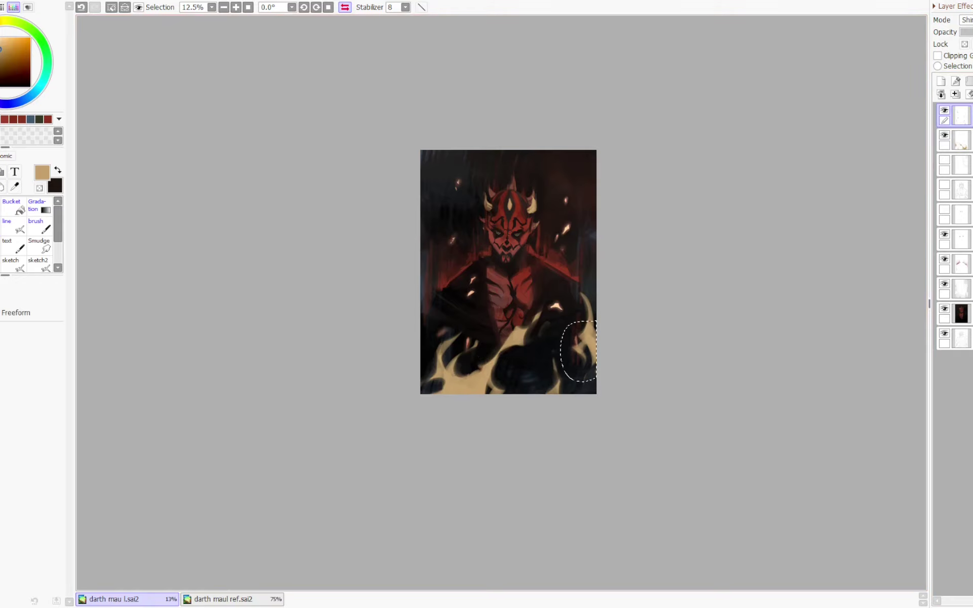
# - Brush a soft tan glow over the large lower flame on the top layer, using a soft brush at size 455 and density 70
pyautogui.press('b')
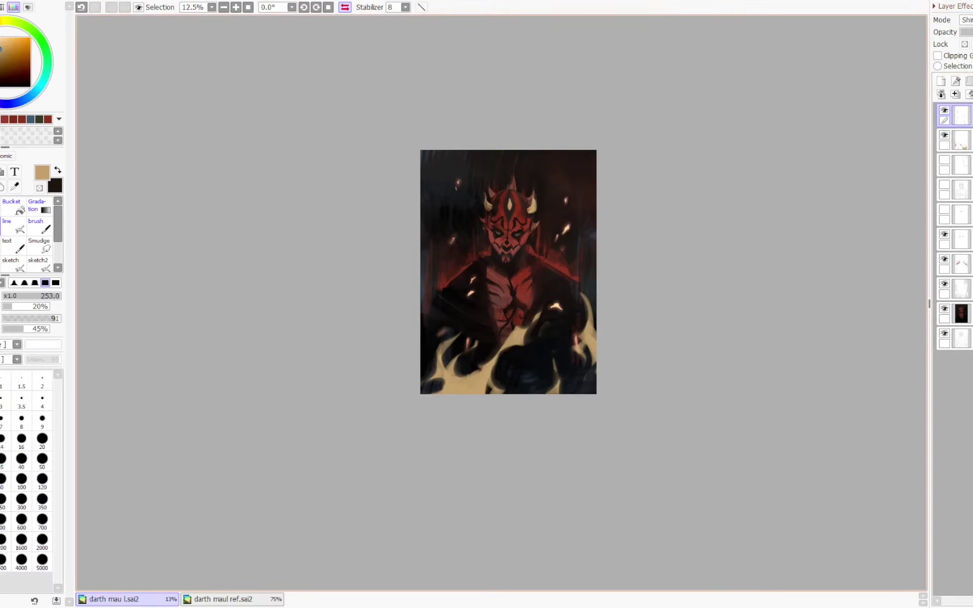
pyautogui.press('b')
pyautogui.moveTo(456, 361); pyautogui.dragTo(479, 361)
pyautogui.moveTo(455, 350); pyautogui.dragTo(446, 396)
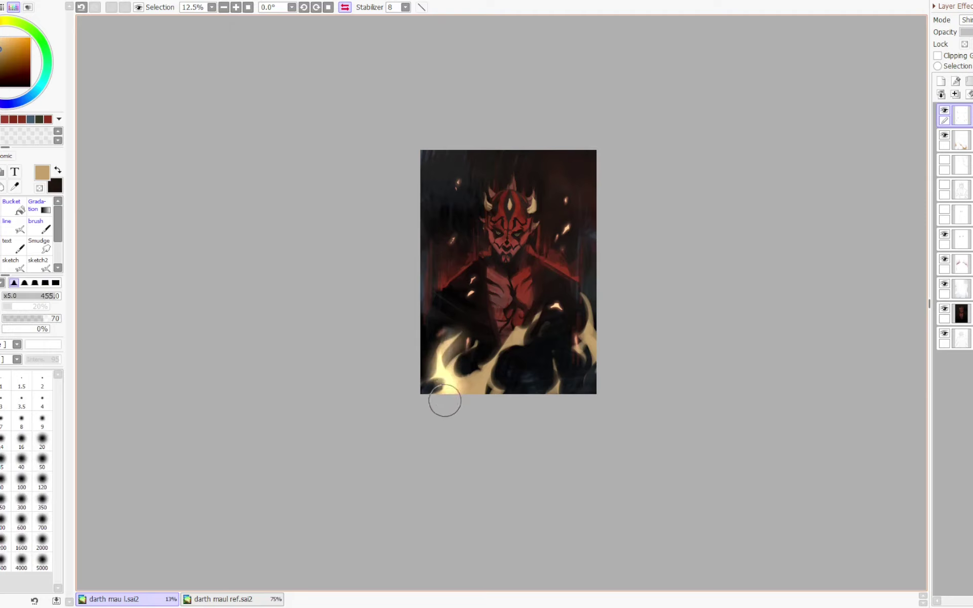
pyautogui.hotkey('ctrl', 'z')
pyautogui.moveTo(460, 333)
pyautogui.mouseDown()
pyautogui.moveTo(449, 387)
pyautogui.moveTo(452, 371)
pyautogui.moveTo(468, 377)
pyautogui.moveTo(535, 320)
pyautogui.moveTo(510, 349)
pyautogui.moveTo(542, 305)
pyautogui.moveTo(461, 395)
pyautogui.moveTo(506, 397)
pyautogui.mouseUp()
pyautogui.press('-')
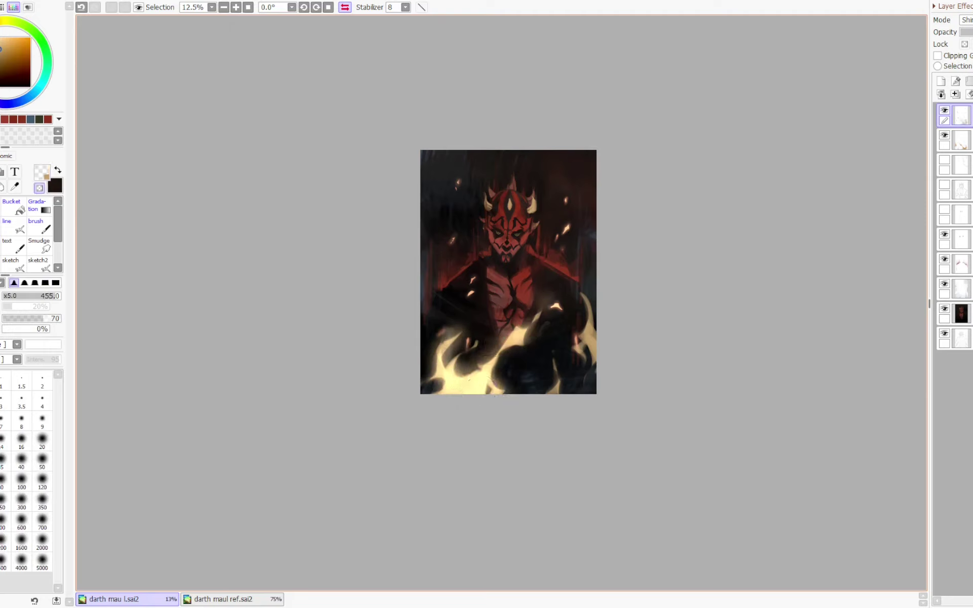
# - Tone down the flame glow by lightly erasing it with the soft brush at size 1137 and density 32
pyautogui.click(563, 371)
pyautogui.moveTo(564, 371); pyautogui.dragTo(559, 371)
pyautogui.moveTo(488, 419)
pyautogui.mouseDown()
pyautogui.moveTo(507, 419)
pyautogui.moveTo(480, 390)
pyautogui.moveTo(492, 388)
pyautogui.moveTo(474, 395)
pyautogui.moveTo(461, 382)
pyautogui.moveTo(504, 370)
pyautogui.moveTo(481, 391)
pyautogui.mouseUp()
pyautogui.press('-')
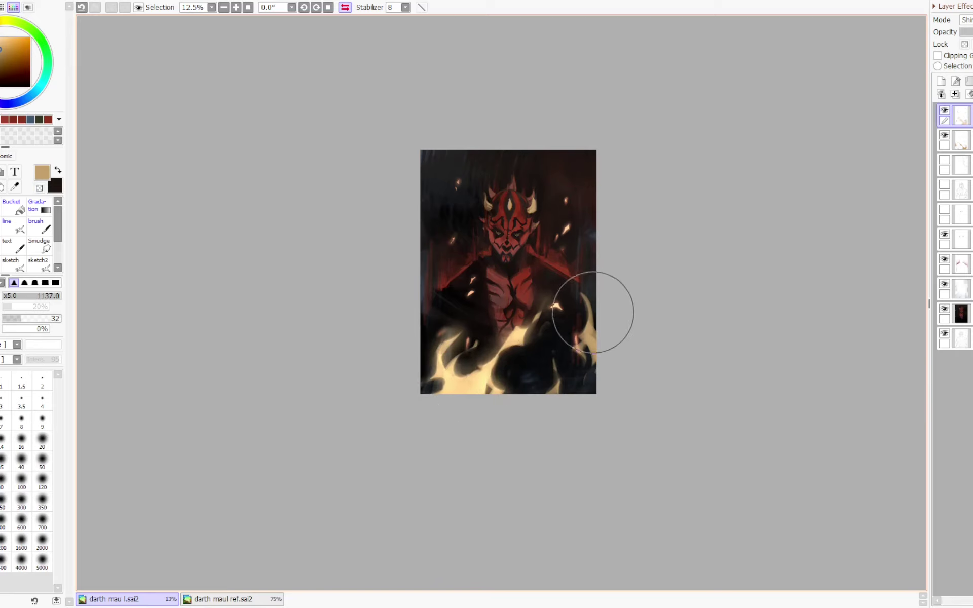
pyautogui.moveTo(593, 313)
pyautogui.mouseDown()
pyautogui.moveTo(593, 356)
pyautogui.moveTo(613, 356)
pyautogui.mouseUp()
pyautogui.hotkey('ctrl', 'z')
pyautogui.moveTo(583, 294); pyautogui.dragTo(591, 366)
pyautogui.moveTo(656, 324); pyautogui.dragTo(655, 302)
pyautogui.hotkey('ctrl', 'z')
pyautogui.hotkey('ctrl', 'z')
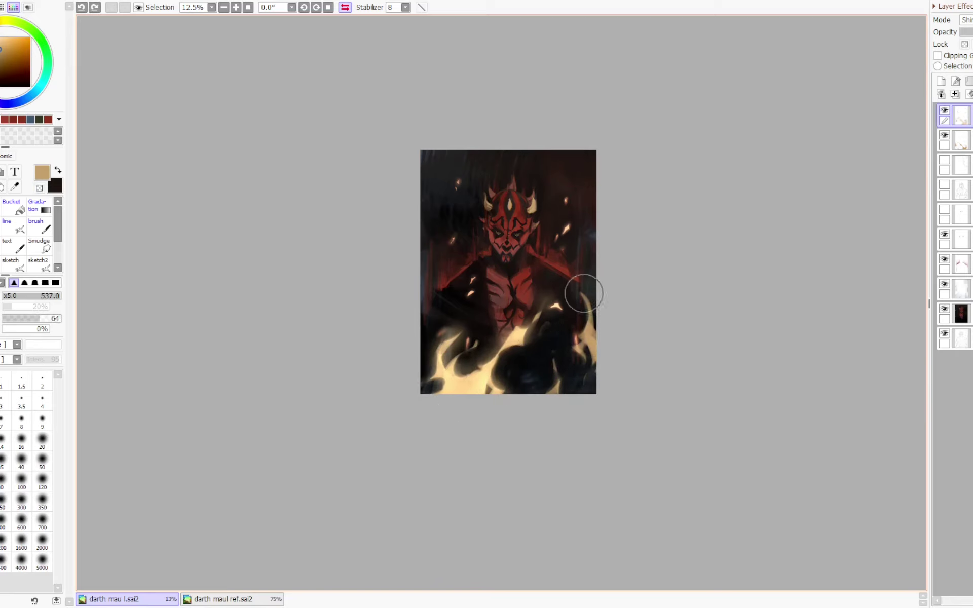
# - Brush a soft glow over the right-hand flames at size 537 and density 64, and erase the spill between the flames at size 241
pyautogui.moveTo(584, 294)
pyautogui.mouseDown()
pyautogui.moveTo(579, 350)
pyautogui.moveTo(596, 358)
pyautogui.moveTo(594, 378)
pyautogui.moveTo(550, 360)
pyautogui.moveTo(543, 402)
pyautogui.moveTo(547, 373)
pyautogui.moveTo(541, 381)
pyautogui.moveTo(567, 355)
pyautogui.moveTo(565, 397)
pyautogui.mouseUp()
pyautogui.press('-')
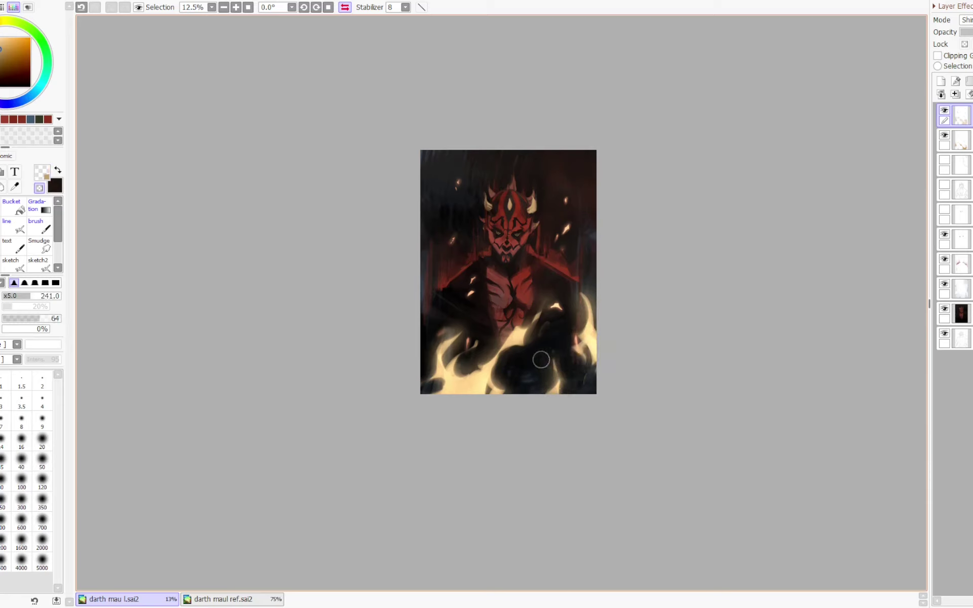
pyautogui.moveTo(541, 331)
pyautogui.mouseDown()
pyautogui.moveTo(568, 327)
pyautogui.moveTo(577, 307)
pyautogui.mouseUp()
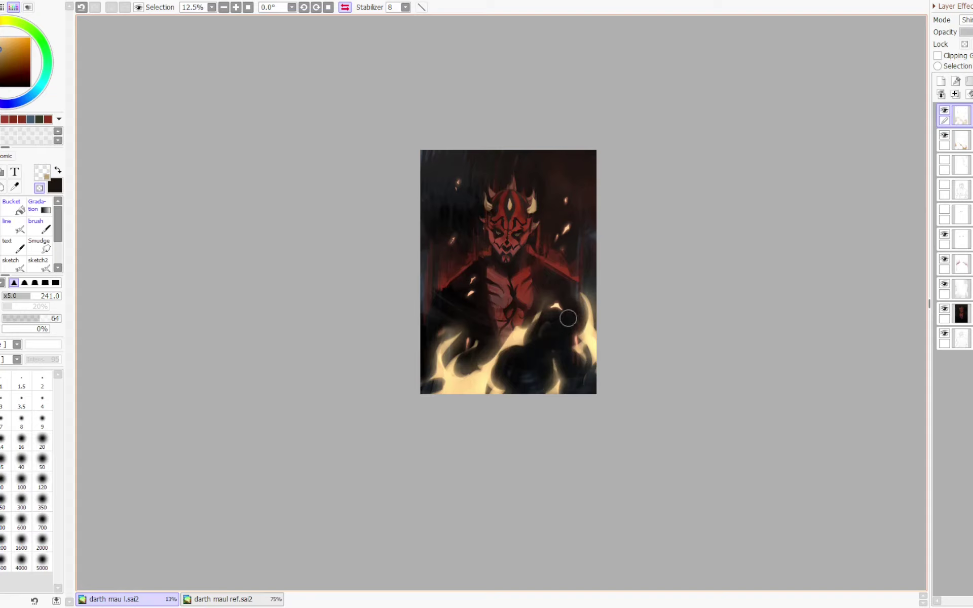
pyautogui.press('-')
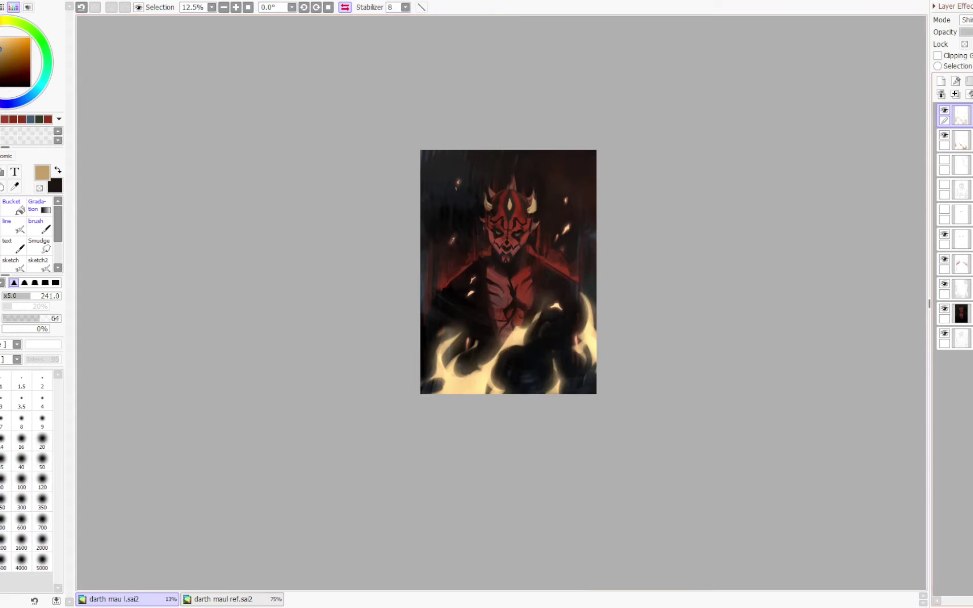
# - Examine the painting mirrored and at several zoom levels, comparing it with the top glow layer and the flame layer hidden and shown
pyautogui.click(944, 110)
pyautogui.click(944, 110)
pyautogui.press('pagedown')
pyautogui.press('h')
pyautogui.press('pageup')
pyautogui.press('h')
pyautogui.hotkey('ctrl', '+')
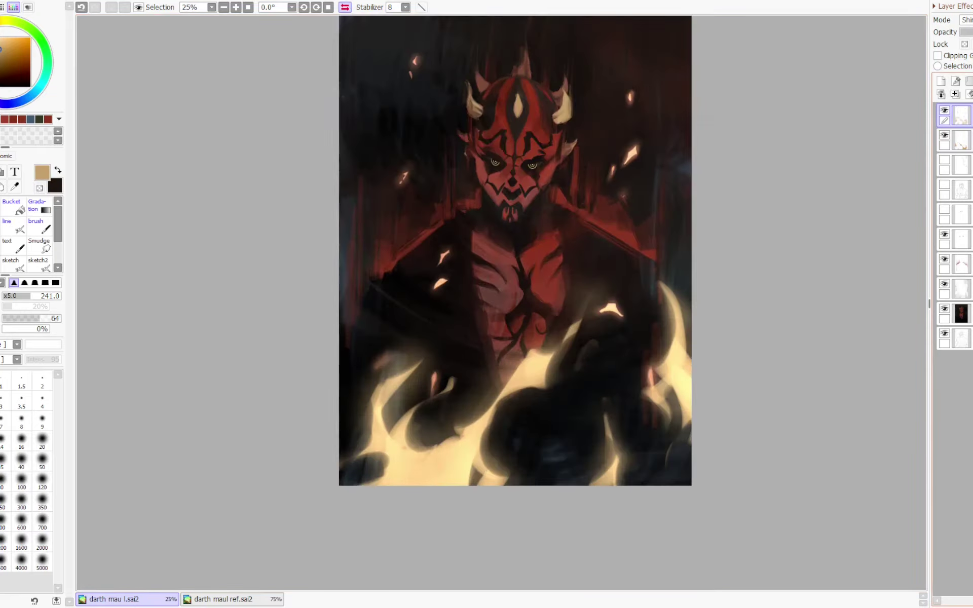
pyautogui.press('pagedown')
pyautogui.press('pagedown')
pyautogui.click(962, 139)
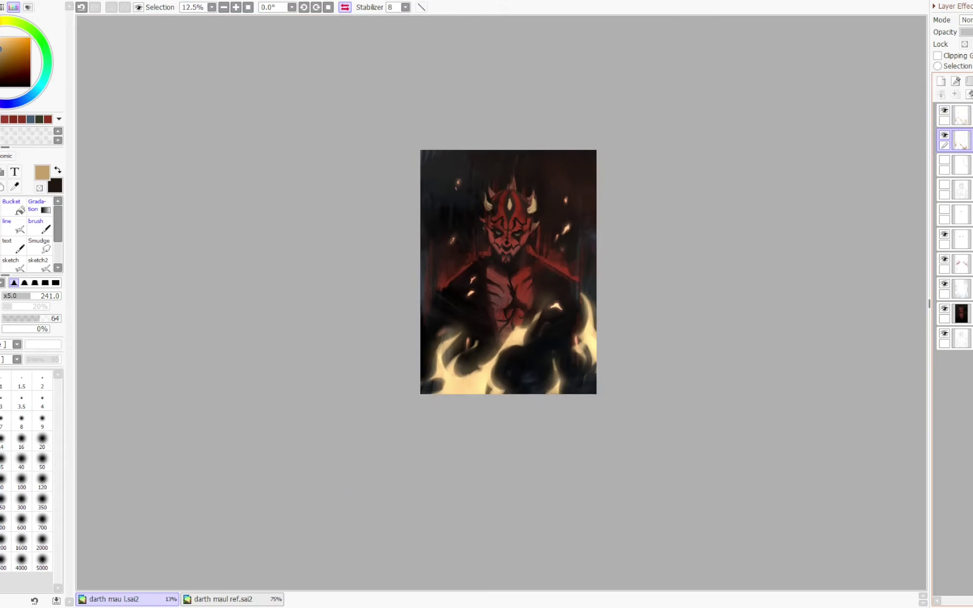
pyautogui.press('pageup')
pyautogui.press('pageup')
pyautogui.press('h')
pyautogui.press('h')
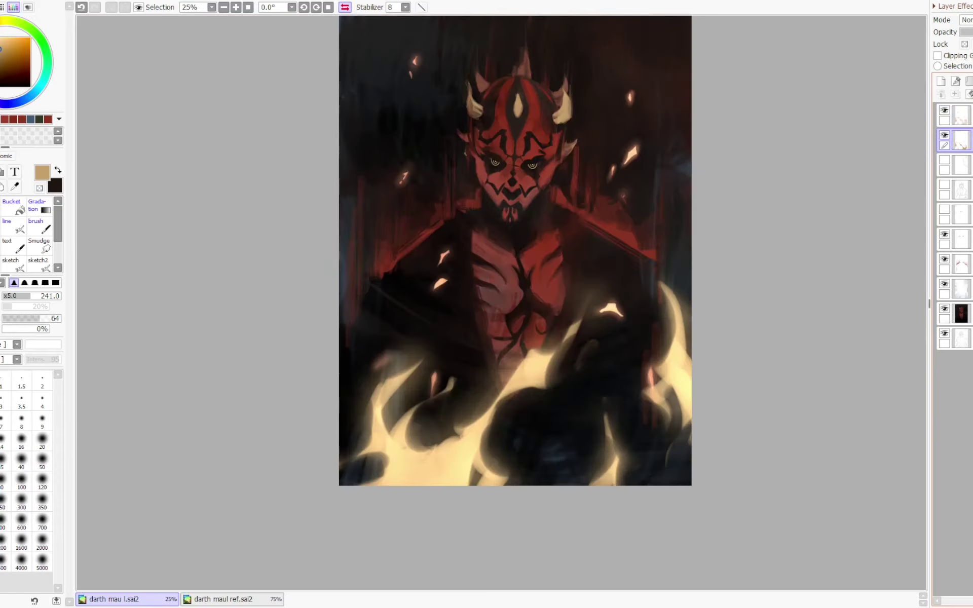
pyautogui.click(944, 135)
pyautogui.click(944, 135)
# - On the flame layer, erase the flame covering the lower torso with the line brush at size 70 and density 91
pyautogui.press('n')
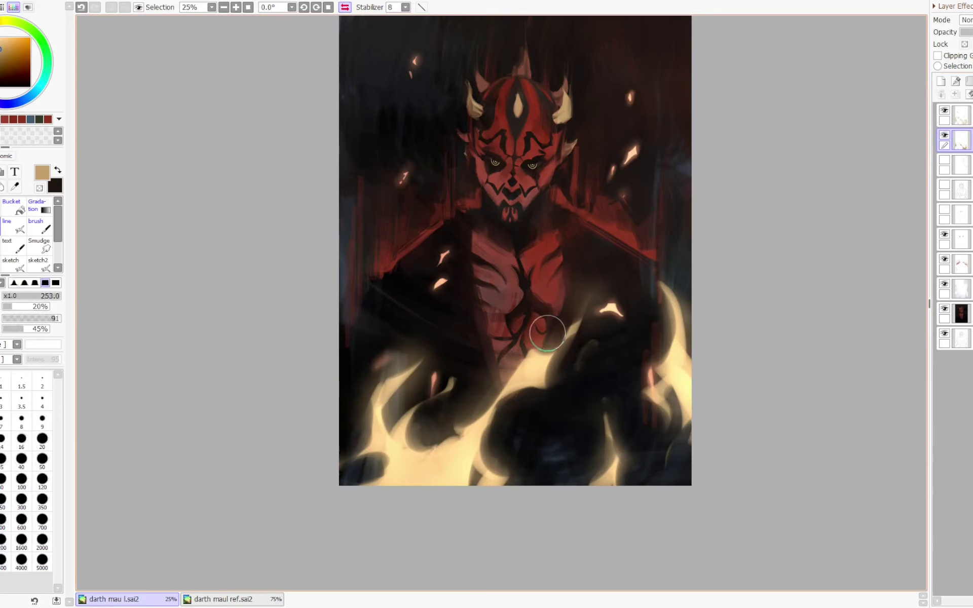
pyautogui.press('-')
pyautogui.moveTo(567, 337)
pyautogui.mouseDown()
pyautogui.moveTo(548, 339)
pyautogui.moveTo(500, 378)
pyautogui.moveTo(542, 385)
pyautogui.moveTo(497, 386)
pyautogui.mouseUp()
pyautogui.hotkey('ctrl', 'z')
pyautogui.hotkey('ctrl', 'z')
pyautogui.moveTo(523, 345)
pyautogui.mouseDown()
pyautogui.moveTo(511, 403)
pyautogui.moveTo(550, 363)
pyautogui.moveTo(540, 390)
pyautogui.mouseUp()
pyautogui.moveTo(551, 362)
pyautogui.mouseDown()
pyautogui.moveTo(552, 385)
pyautogui.moveTo(569, 343)
pyautogui.mouseUp()
pyautogui.moveTo(553, 384); pyautogui.dragTo(575, 348)
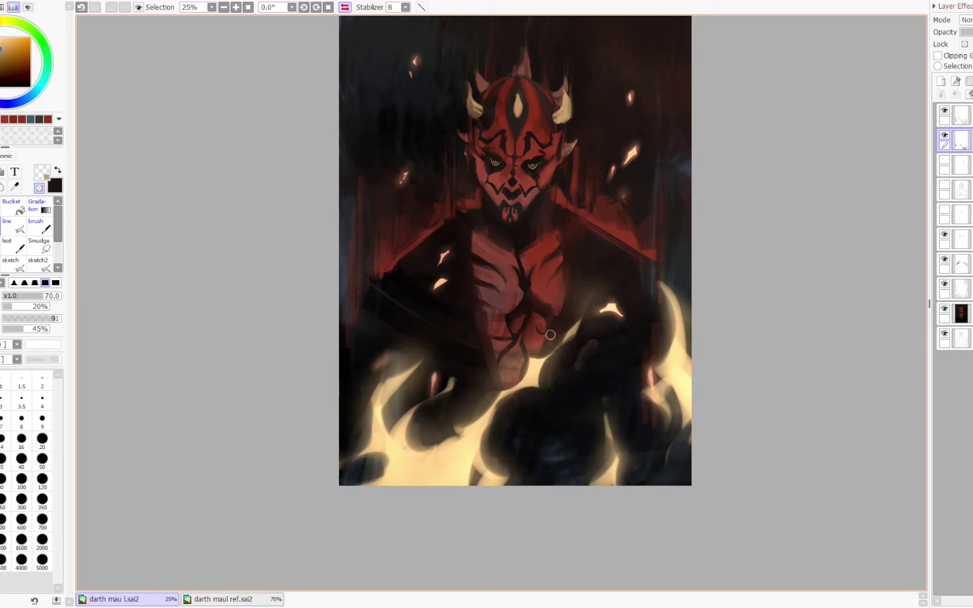
# - Trim the inner edges of the right-hand flames and carve a dark gap into the large lower flame with the size 70 transparent brush
pyautogui.moveTo(649, 281)
pyautogui.mouseDown()
pyautogui.moveTo(655, 322)
pyautogui.moveTo(674, 326)
pyautogui.moveTo(652, 365)
pyautogui.mouseUp()
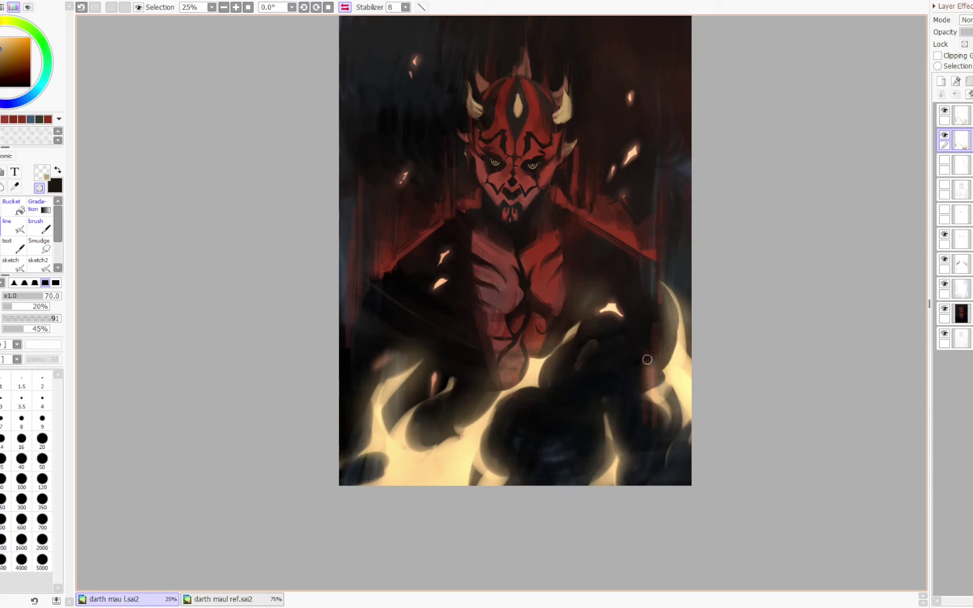
pyautogui.moveTo(687, 320); pyautogui.dragTo(697, 355)
pyautogui.moveTo(507, 408)
pyautogui.mouseDown()
pyautogui.moveTo(507, 456)
pyautogui.moveTo(497, 416)
pyautogui.moveTo(489, 460)
pyautogui.moveTo(508, 480)
pyautogui.mouseUp()
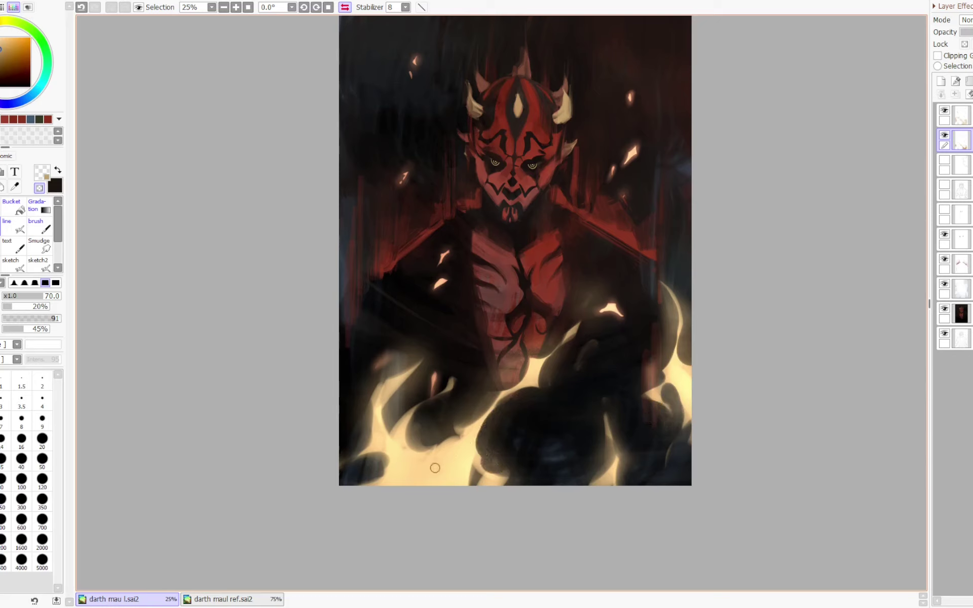
pyautogui.moveTo(440, 460)
pyautogui.mouseDown()
pyautogui.moveTo(427, 476)
pyautogui.moveTo(442, 473)
pyautogui.moveTo(420, 482)
pyautogui.moveTo(443, 454)
pyautogui.moveTo(449, 471)
pyautogui.mouseUp()
pyautogui.press('-')
pyautogui.hotkey('ctrl', 'z')
pyautogui.hotkey('ctrl', 'y')
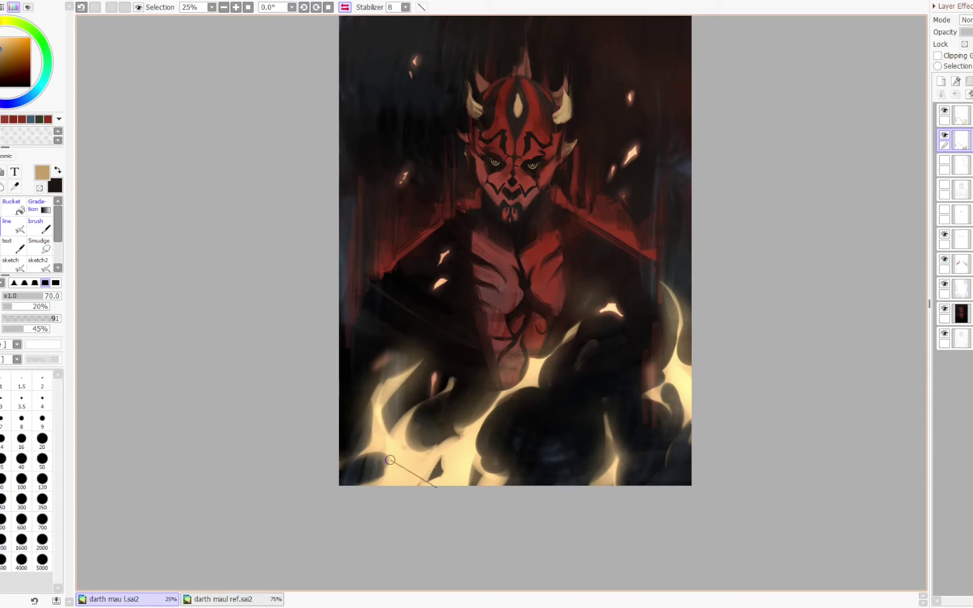
pyautogui.hotkey('ctrl', '-')
pyautogui.hotkey('ctrl', '+')
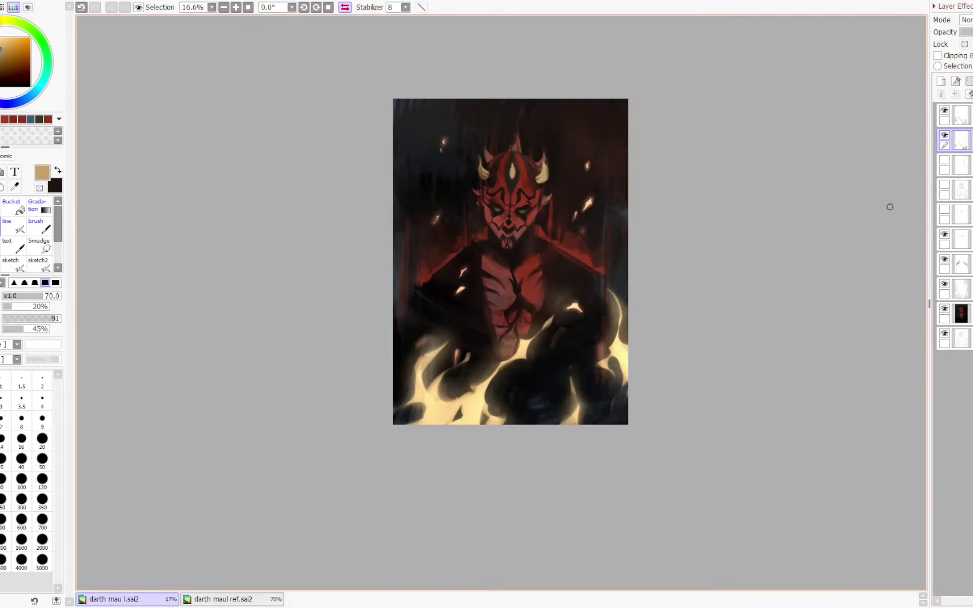
# - Try a pasted duplicate of the flame layer, compare the two copies by toggling their visibility, and remove the extra one
pyautogui.hotkey('ctrl', 'a')
pyautogui.hotkey('ctrl', 'c')
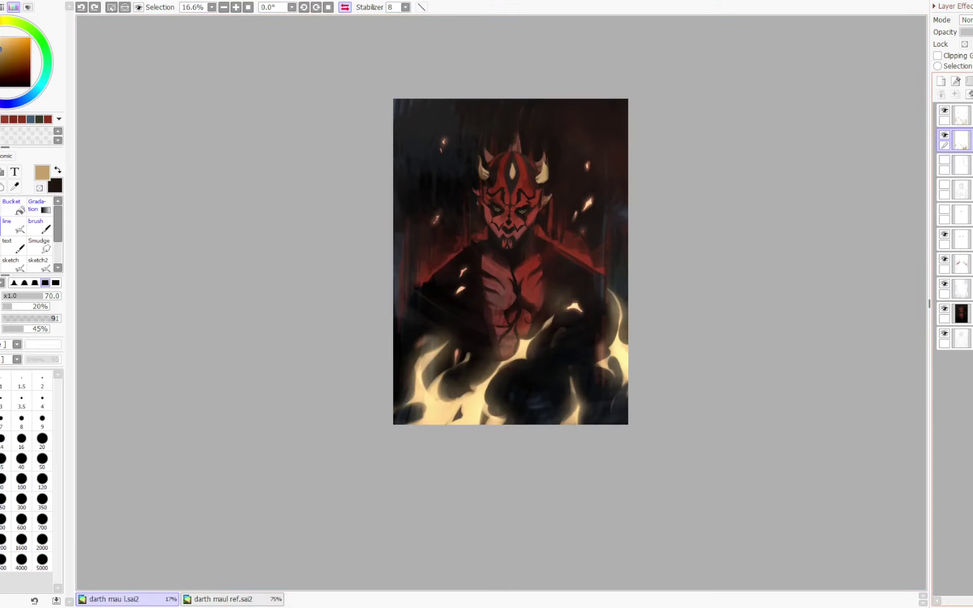
pyautogui.hotkey('ctrl', 'v')
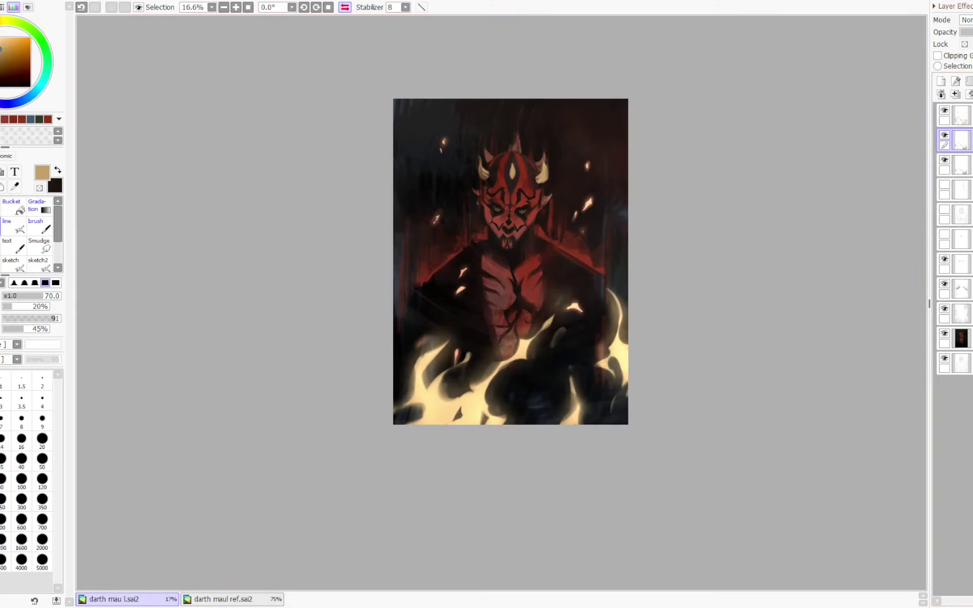
pyautogui.hotkey('ctrl', 'u')
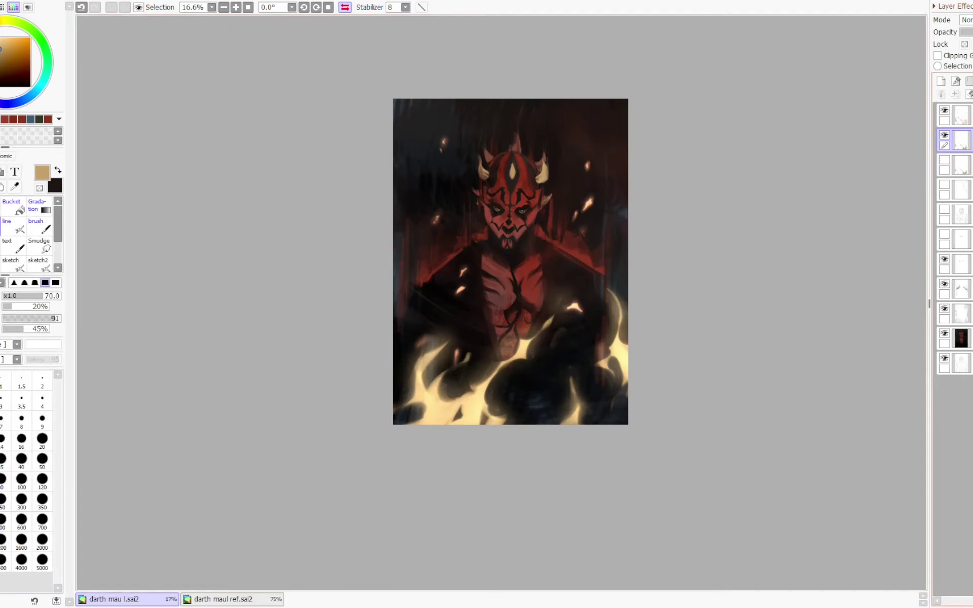
pyautogui.click(944, 161)
pyautogui.click(945, 160)
pyautogui.click(944, 136)
pyautogui.click(944, 135)
pyautogui.click(944, 136)
pyautogui.click(944, 160)
pyautogui.press('Delete')
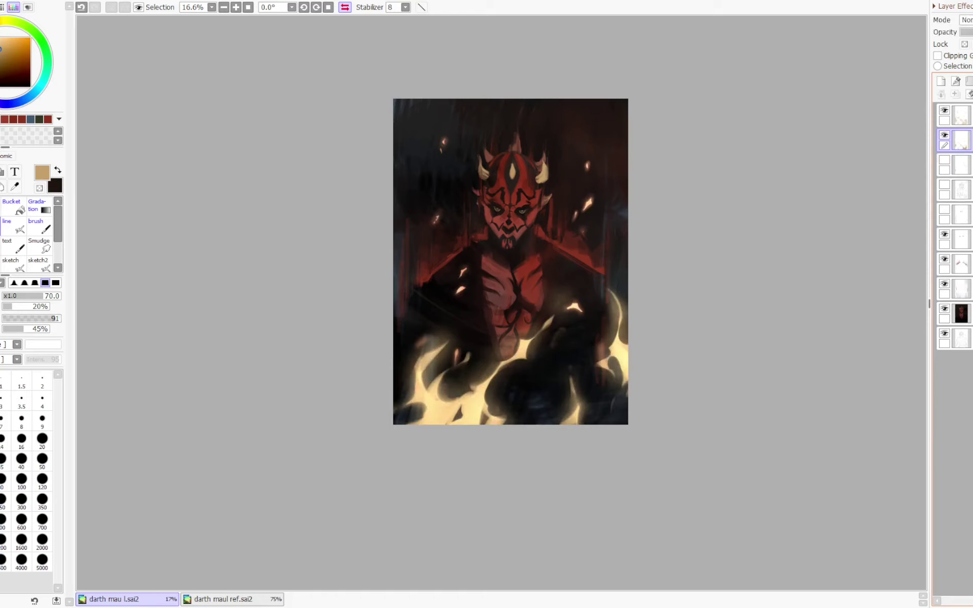
# - Place a copy of the flames in Overlay mode above the flame layer and compare the fire with it hidden and shown
pyautogui.hotkey('ctrl', 'z')
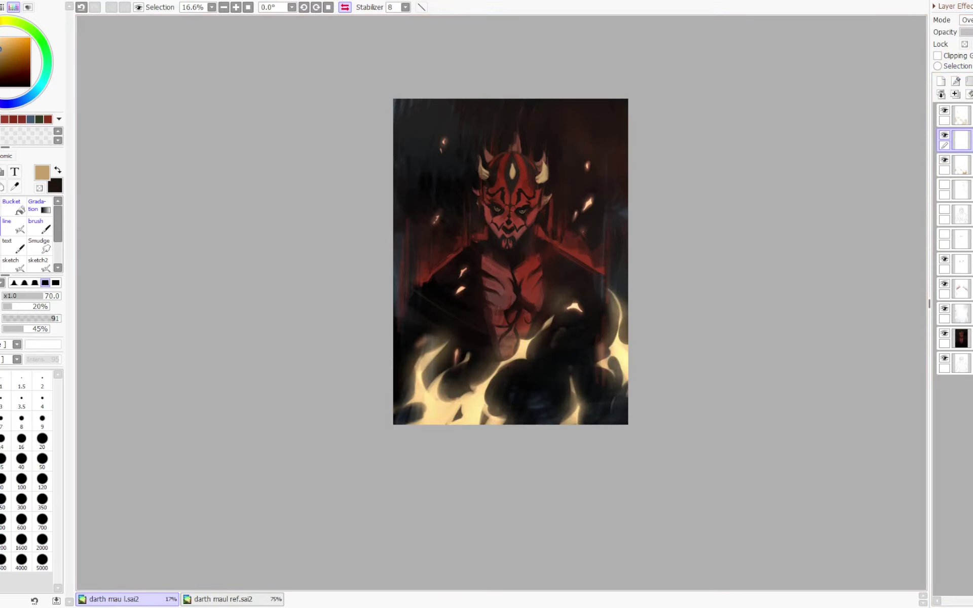
pyautogui.click(963, 165)
pyautogui.hotkey('ctrl', 'z')
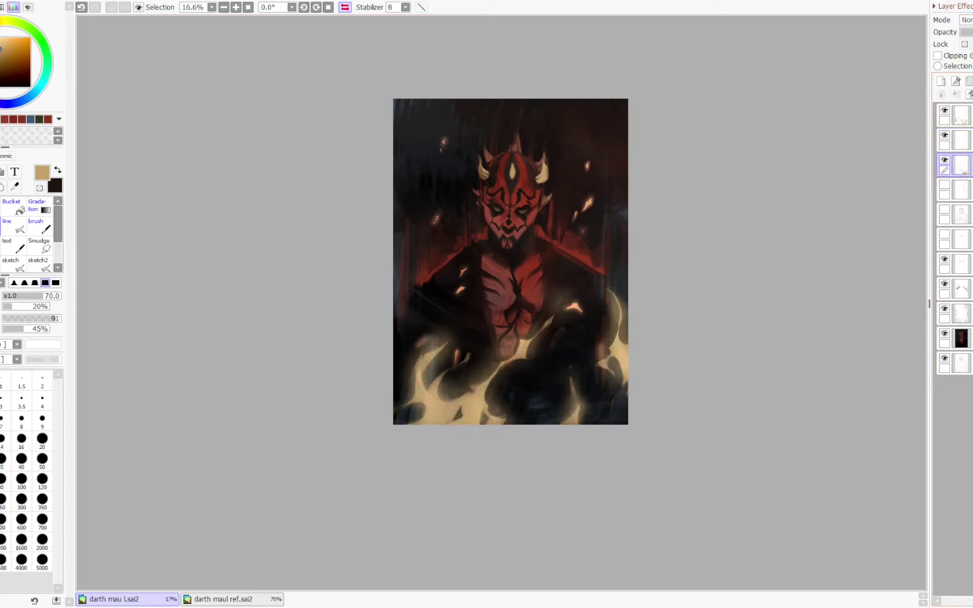
pyautogui.hotkey('ctrl', 'y')
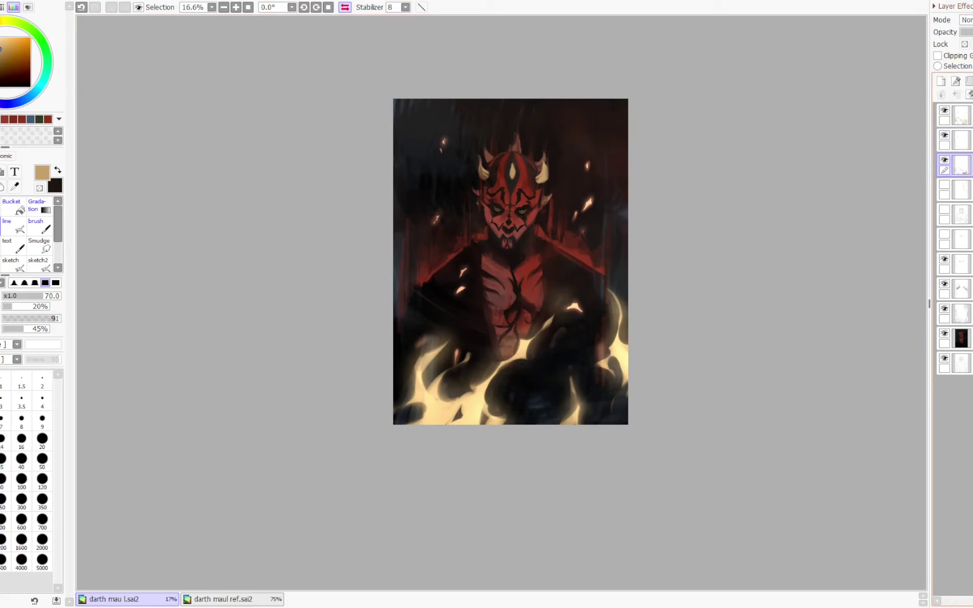
pyautogui.hotkey('ctrl', 'z')
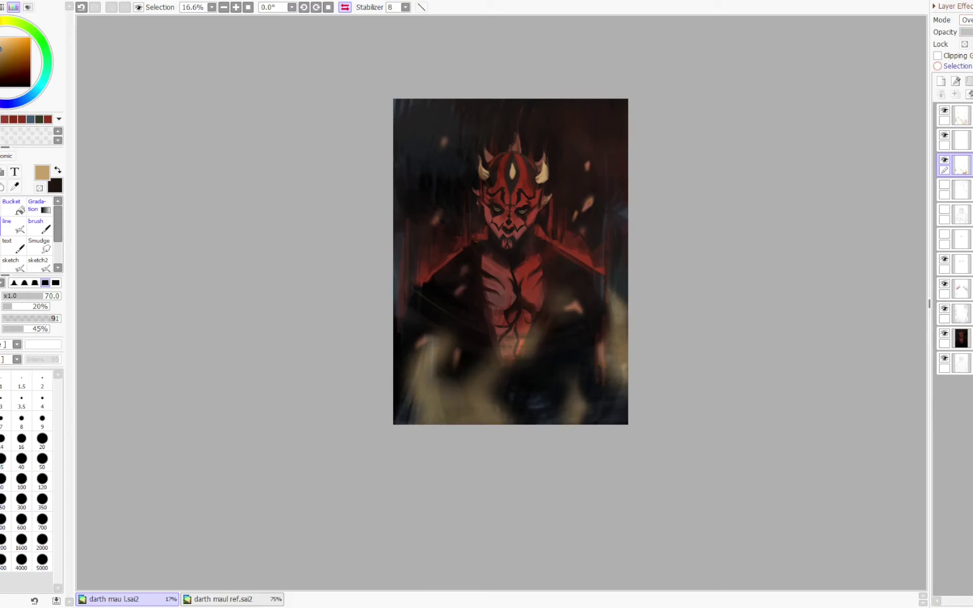
pyautogui.hotkey('ctrl', 'y')
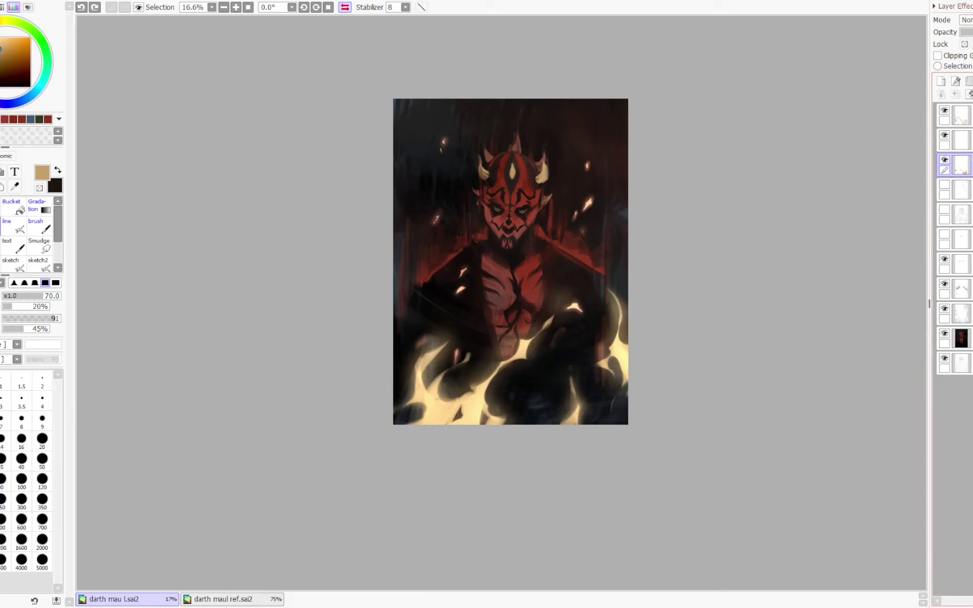
pyautogui.moveTo(963, 165); pyautogui.dragTo(960, 137)
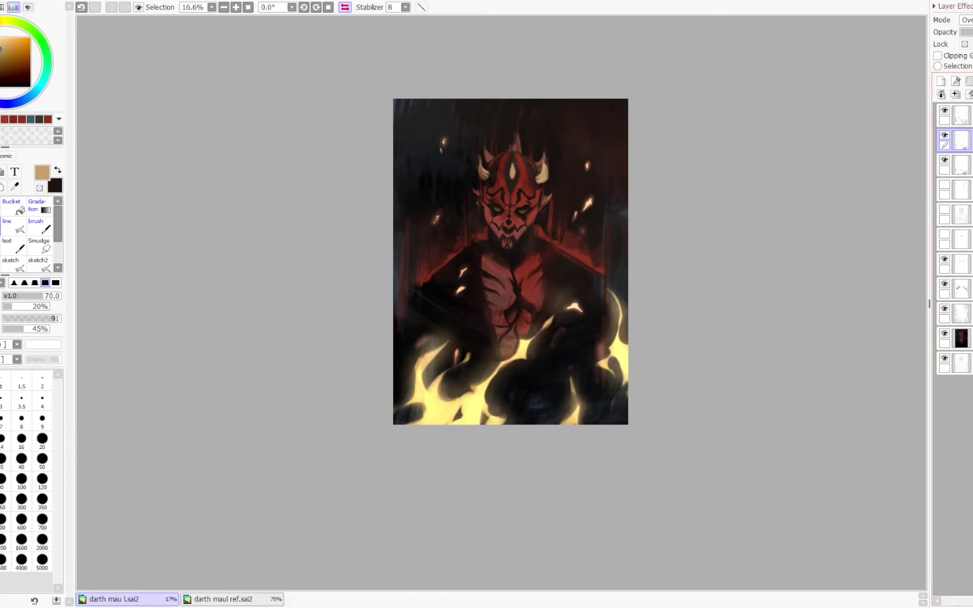
pyautogui.click(944, 135)
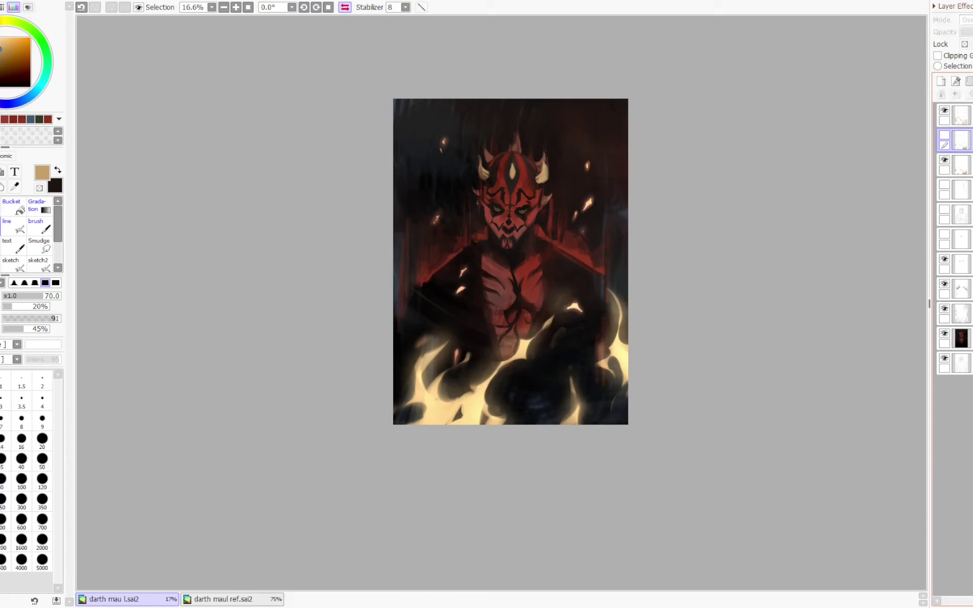
pyautogui.click(944, 135)
# - Adjust the opacity of the normal-mode flame layer for a warmer orange fire, and check the painting mirrored at small size
pyautogui.click(961, 165)
pyautogui.moveTo(972, 32); pyautogui.dragTo(970, 31)
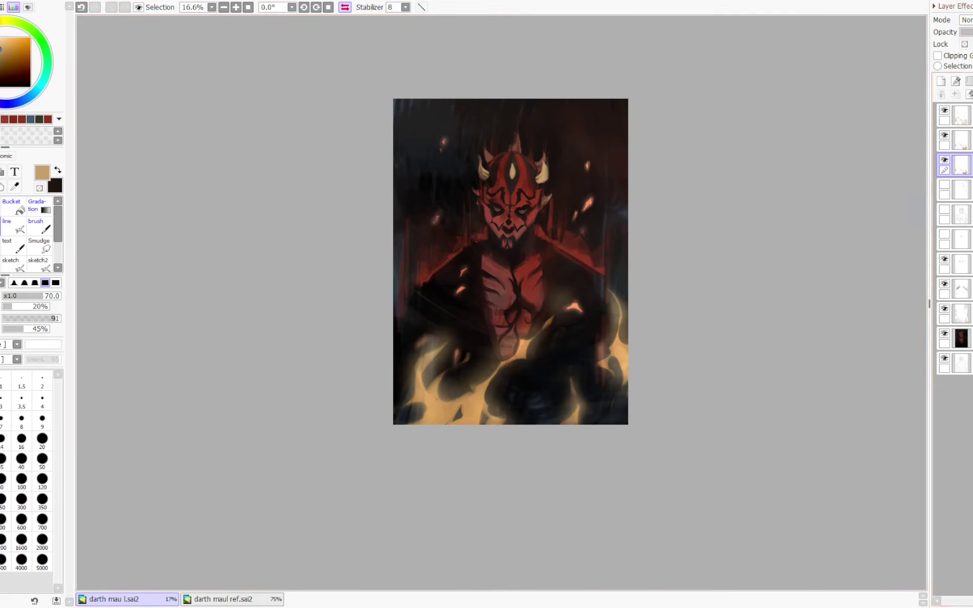
pyautogui.moveTo(968, 32); pyautogui.dragTo(972, 32)
pyautogui.press('pagedown')
pyautogui.press('pagedown')
pyautogui.press('pagedown')
pyautogui.press('h')
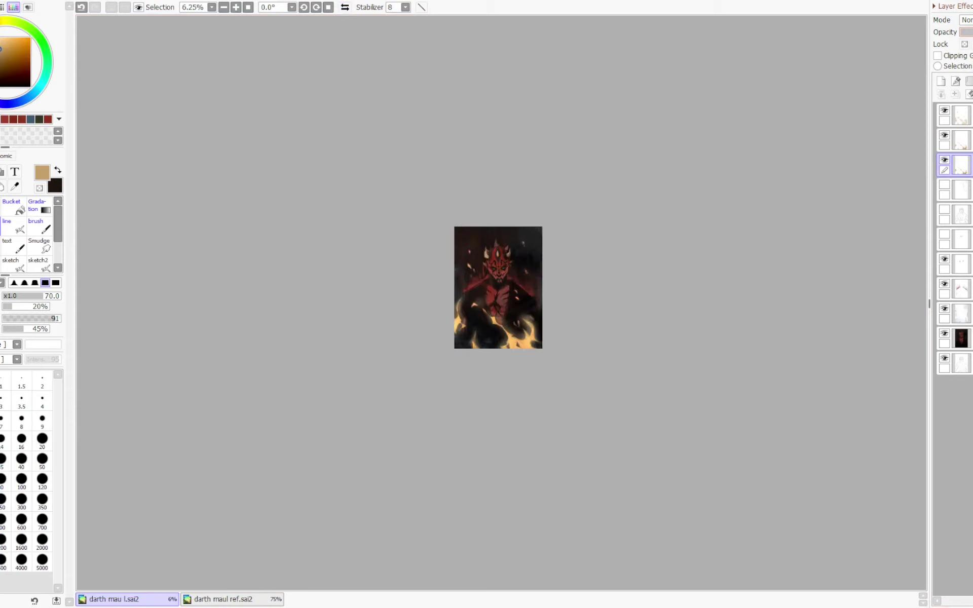
pyautogui.scroll(2, 498, 287)
pyautogui.press('h')
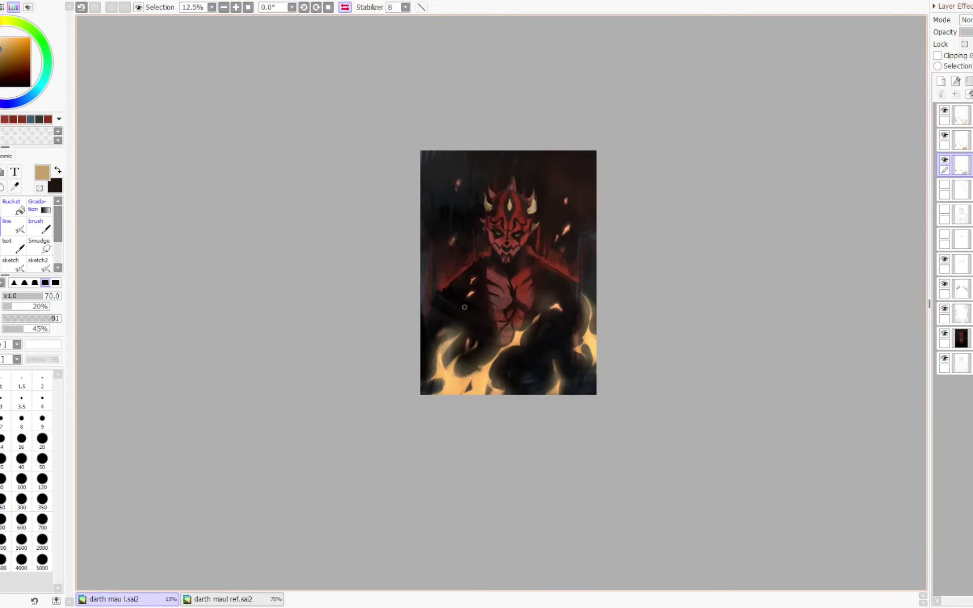
# - Shrink the foreground flames toward the painting's lower left corner with a free transform and cut them from the flame layer
pyautogui.press('l')
pyautogui.moveTo(464, 311)
pyautogui.mouseDown()
pyautogui.moveTo(404, 343)
pyautogui.moveTo(617, 284)
pyautogui.moveTo(549, 320)
pyautogui.mouseUp()
pyautogui.hotkey('ctrl', 't')
pyautogui.press('Escape')
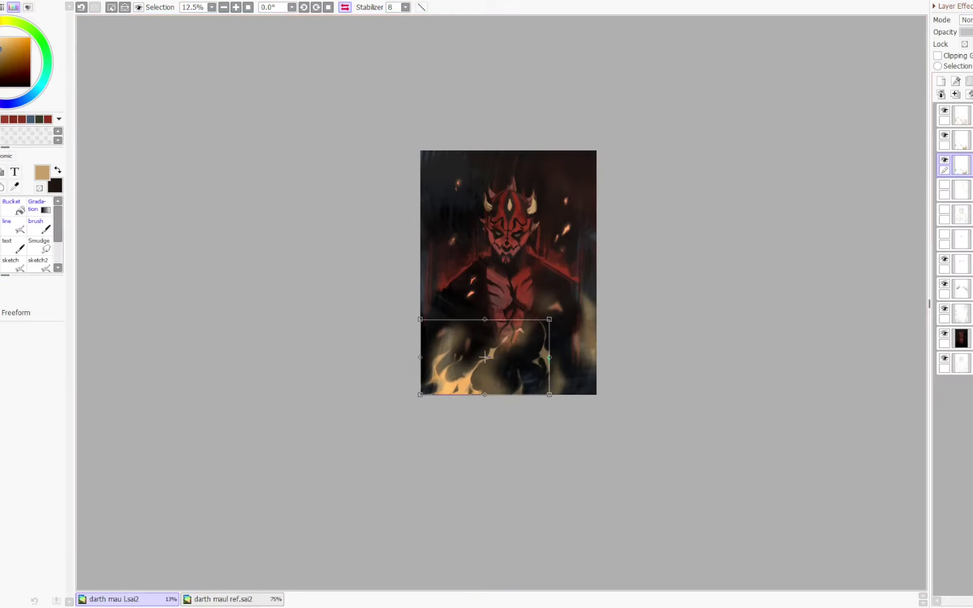
pyautogui.hotkey('ctrl', 'x')
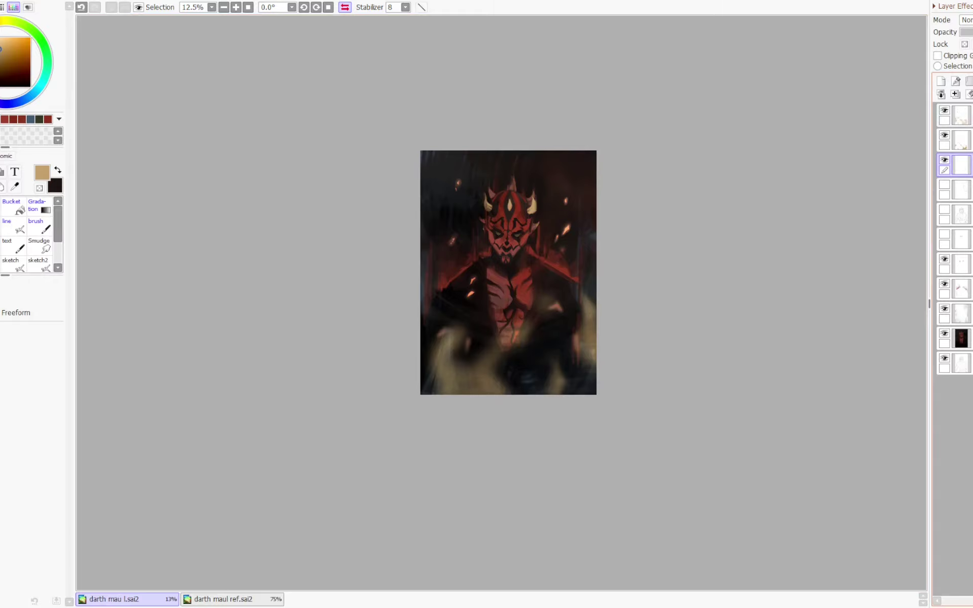
# - Select the lower part of the top glow layer with a freeform selection and delete the tan glow there
pyautogui.click(962, 116)
pyautogui.moveTo(460, 306)
pyautogui.mouseDown()
pyautogui.moveTo(633, 320)
pyautogui.moveTo(489, 303)
pyautogui.mouseUp()
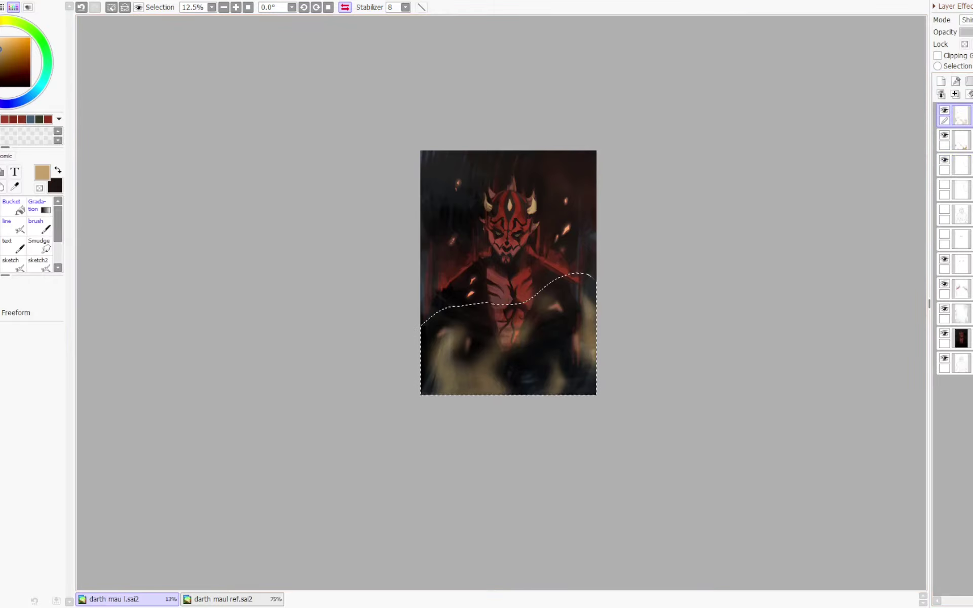
pyautogui.press('Delete')
pyautogui.hotkey('ctrl', 'd')
pyautogui.click(945, 185)
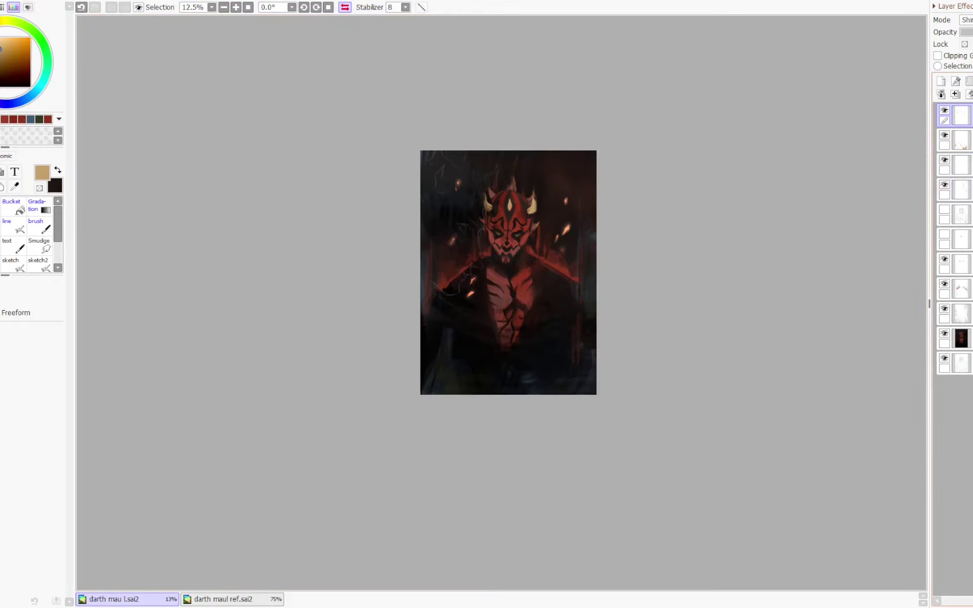
pyautogui.click(944, 185)
# - Paste the cut flames onto a new layer above the emptied flame layer and scale them slightly smaller from the lower left corner
pyautogui.click(961, 165)
pyautogui.press('Delete')
pyautogui.hotkey('ctrl', 'z')
pyautogui.press('d')
pyautogui.hotkey('ctrl', 'z')
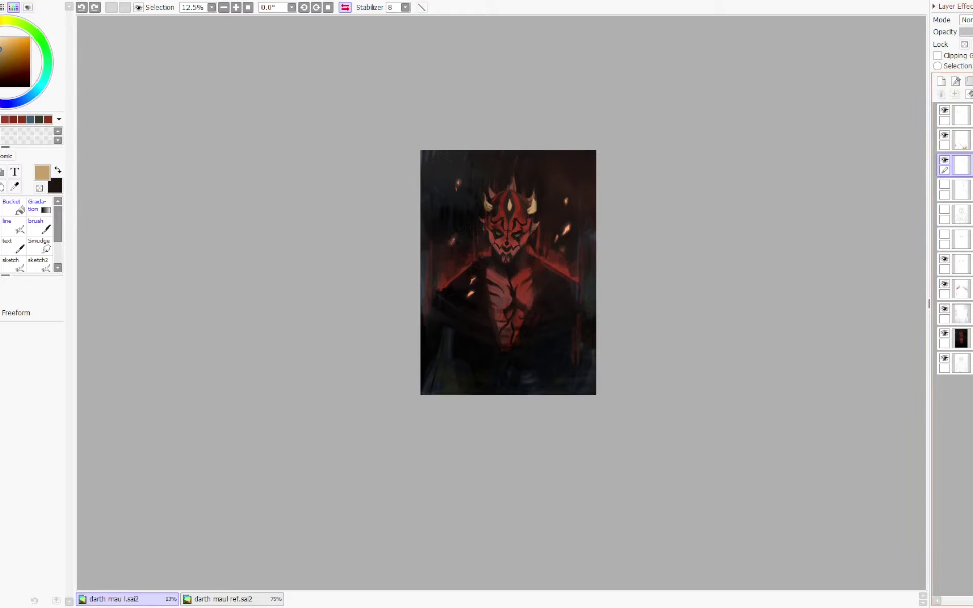
pyautogui.hotkey('ctrl', 'v')
pyautogui.hotkey('ctrl', 't')
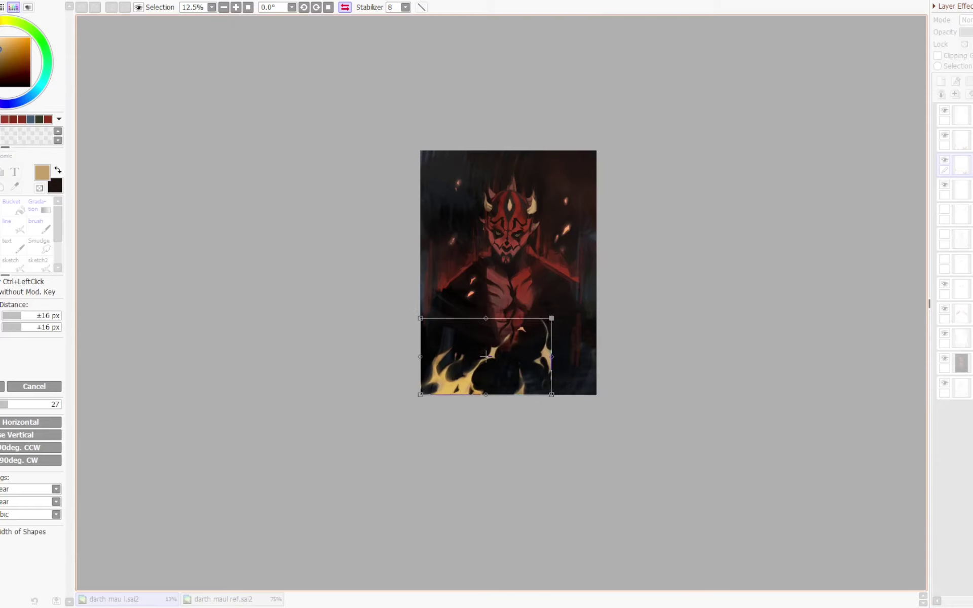
pyautogui.moveTo(551, 318); pyautogui.dragTo(554, 316)
pyautogui.moveTo(487, 356); pyautogui.dragTo(483, 357)
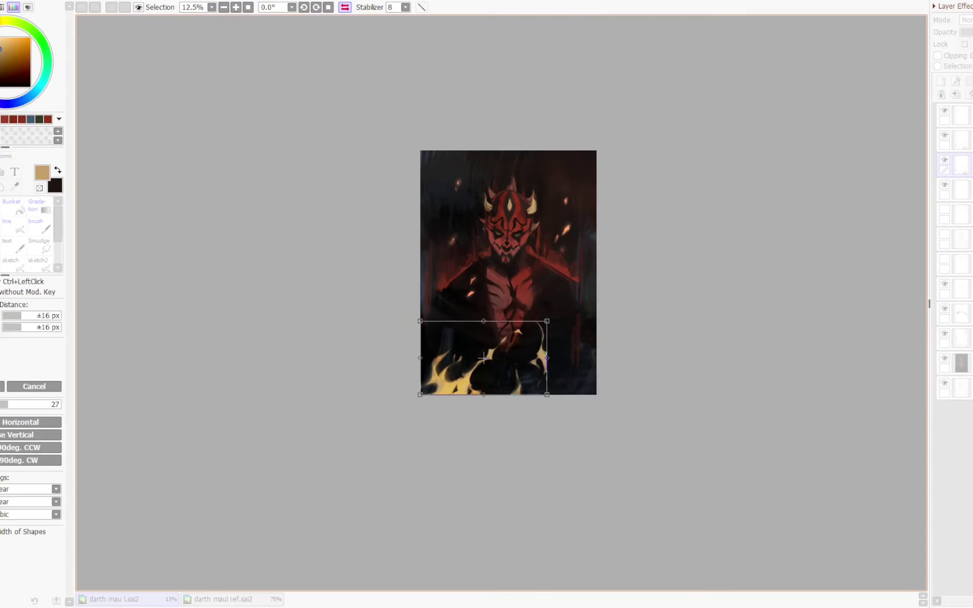
pyautogui.press('Return')
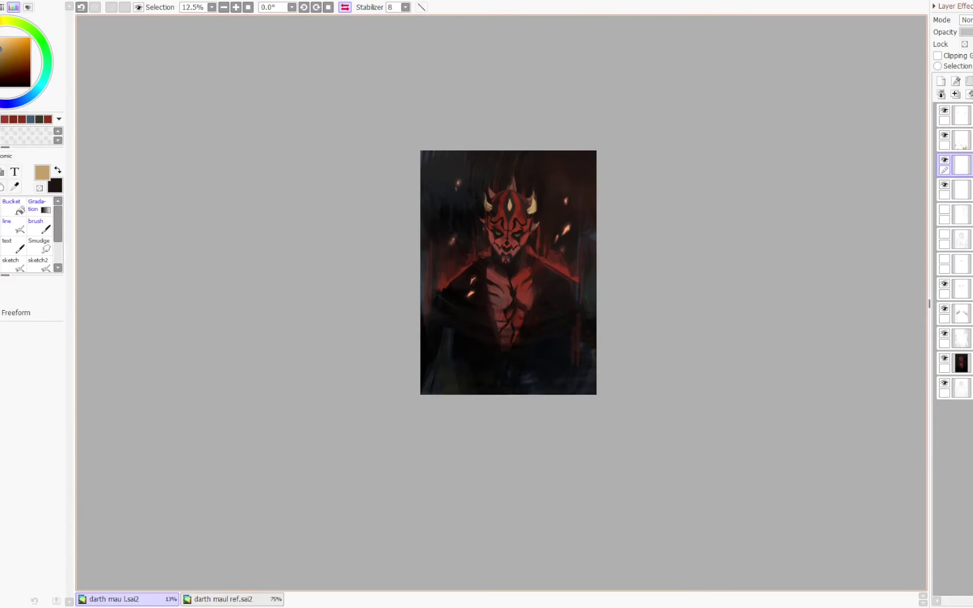
# - Select the rightmost flame of the pasted fire with a freeform selection, move it to the painting's right edge and deselect
pyautogui.moveTo(524, 352); pyautogui.dragTo(548, 317)
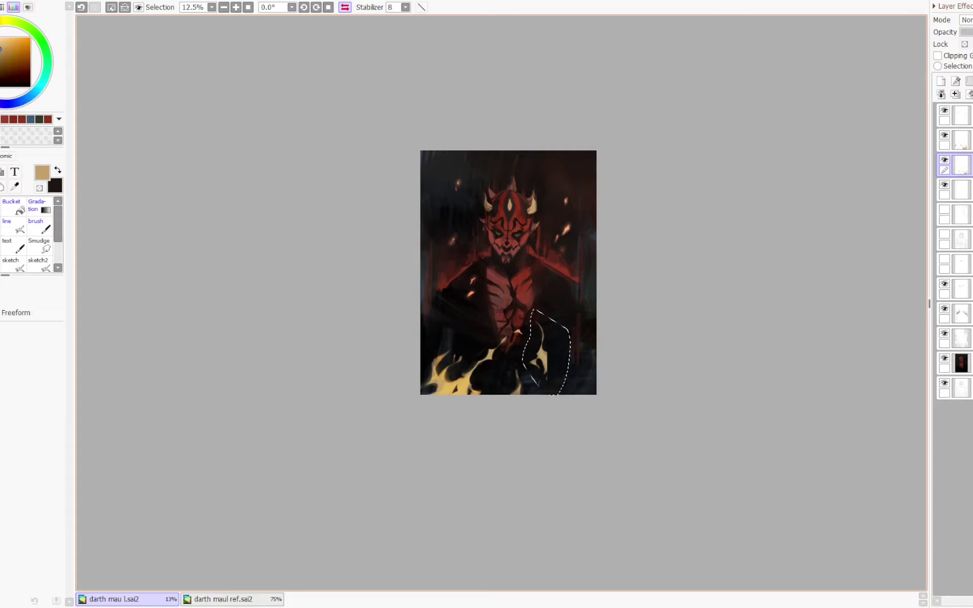
pyautogui.moveTo(542, 355); pyautogui.dragTo(590, 352)
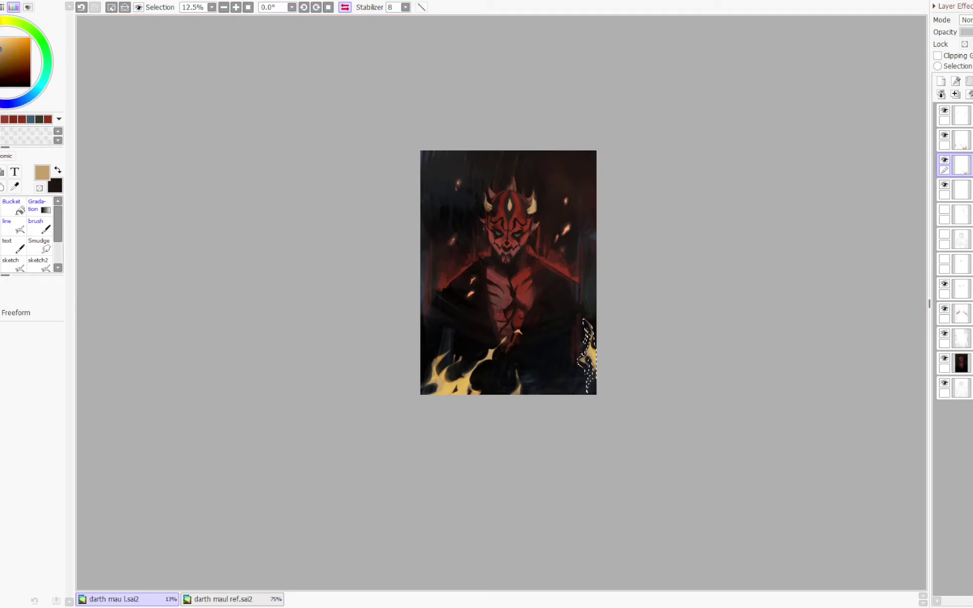
pyautogui.hotkey('ctrl', 'd')
pyautogui.press('pageup')
pyautogui.hotkey('ctrl', 'z')
pyautogui.moveTo(619, 369); pyautogui.dragTo(620, 369)
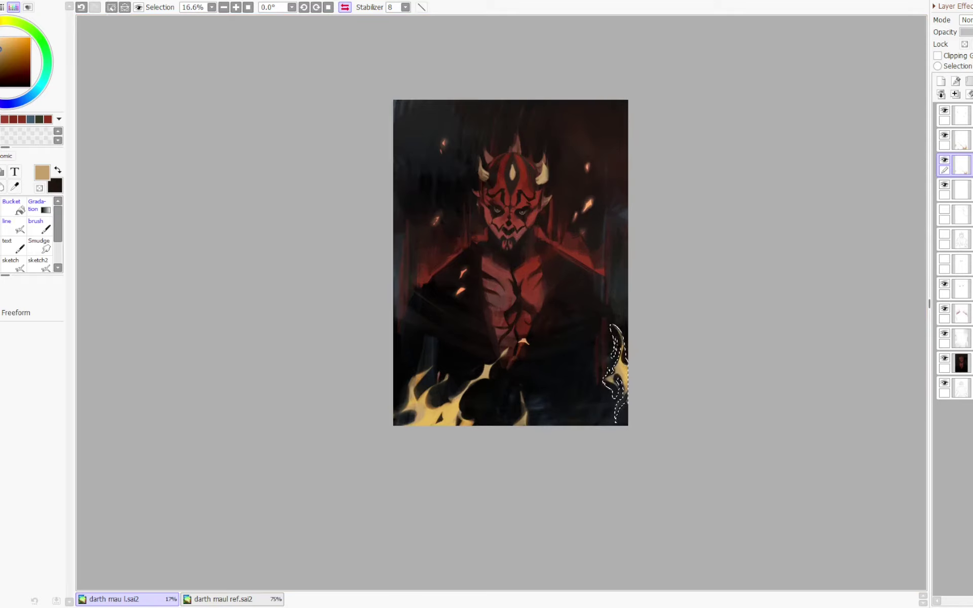
pyautogui.hotkey('ctrl', 'd')
pyautogui.hotkey('ctrl', 'z')
pyautogui.hotkey('ctrl', 'd')
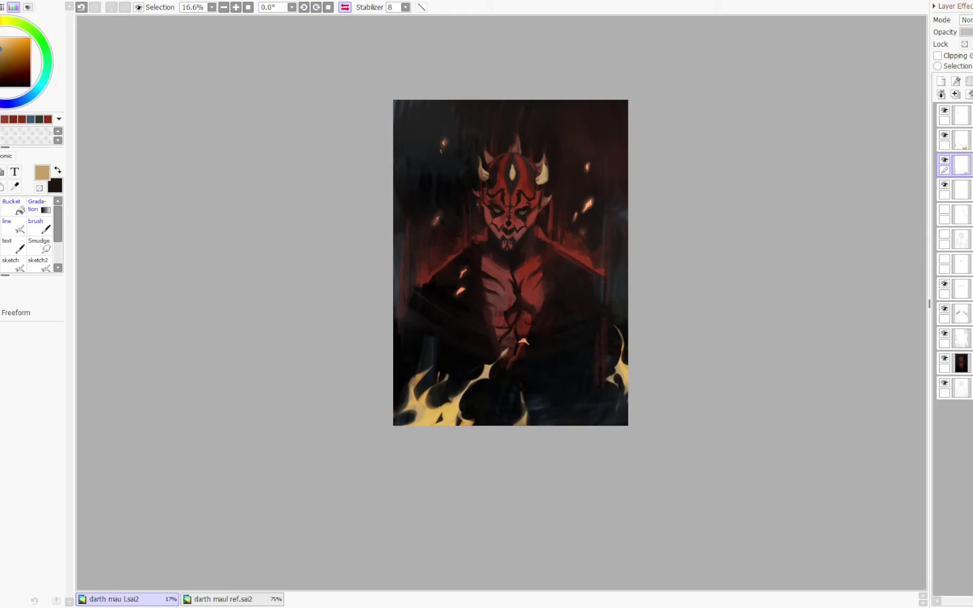
# - On the top Shine layer, airbrush a soft tan glow over the foreground flames at size 543 and density 19
pyautogui.click(961, 116)
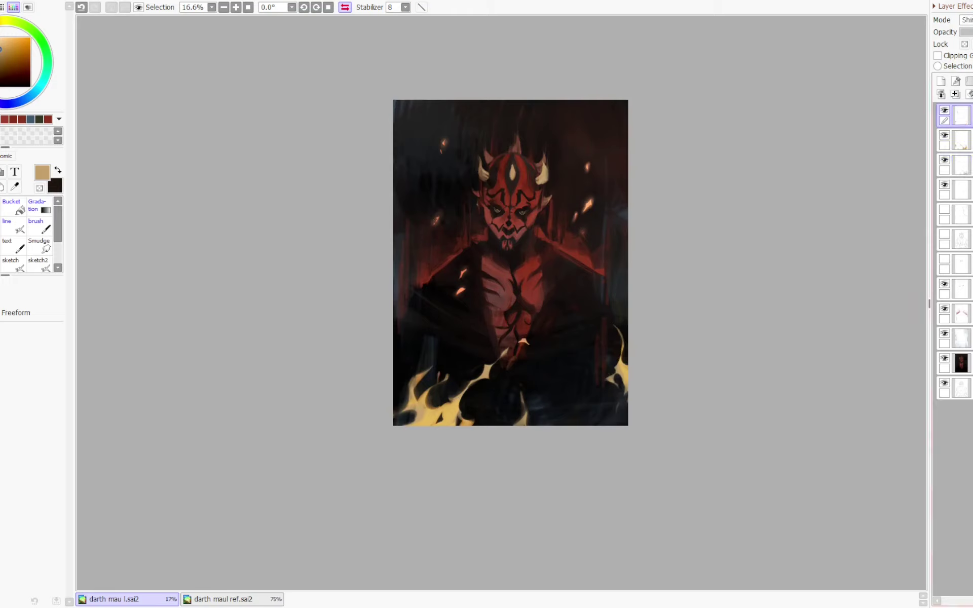
pyautogui.press('b')
pyautogui.moveTo(456, 388)
pyautogui.mouseDown()
pyautogui.moveTo(436, 389)
pyautogui.moveTo(429, 427)
pyautogui.mouseUp()
pyautogui.hotkey('ctrl', 'z')
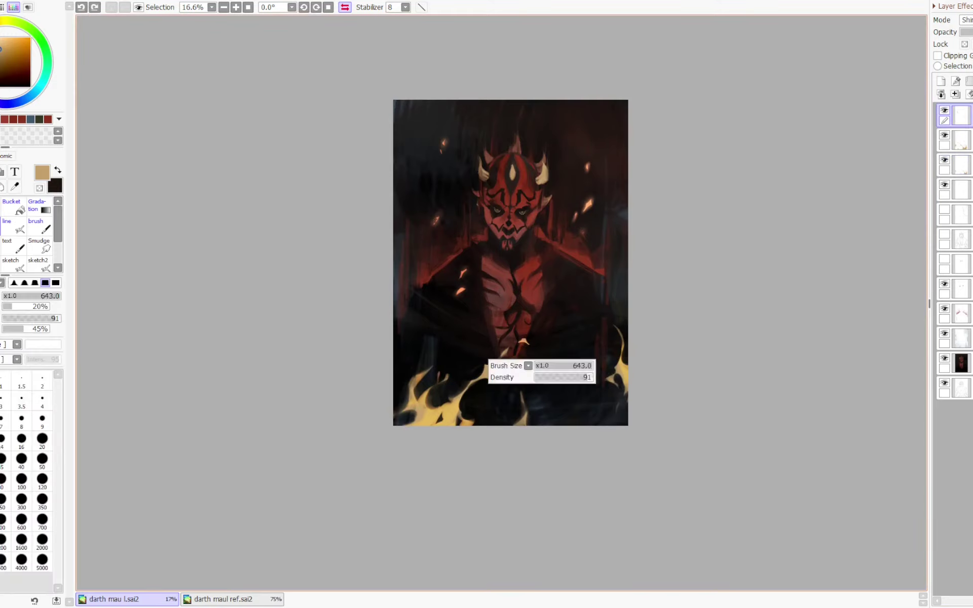
pyautogui.moveTo(413, 382); pyautogui.dragTo(412, 413)
pyautogui.hotkey('ctrl', 'z')
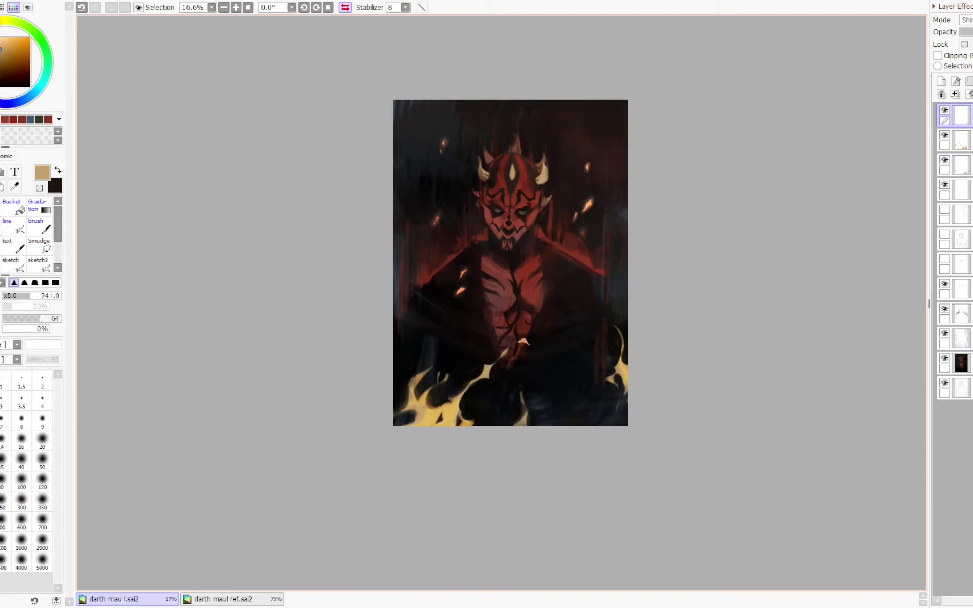
pyautogui.moveTo(428, 361)
pyautogui.mouseDown()
pyautogui.moveTo(445, 361)
pyautogui.moveTo(422, 404)
pyautogui.moveTo(458, 392)
pyautogui.mouseUp()
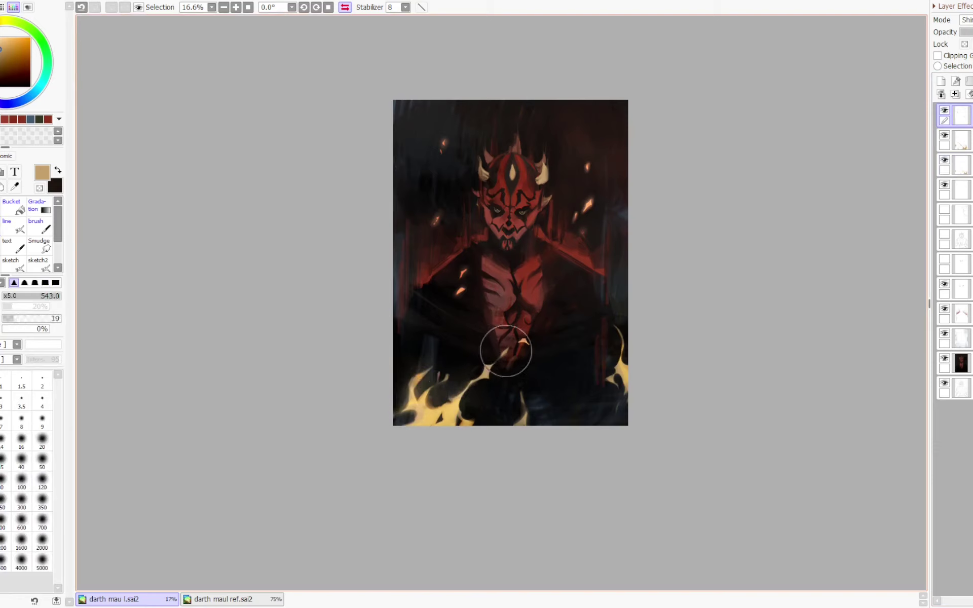
pyautogui.moveTo(506, 350); pyautogui.dragTo(511, 353)
pyautogui.moveTo(465, 426)
pyautogui.mouseDown()
pyautogui.moveTo(518, 411)
pyautogui.moveTo(521, 422)
pyautogui.moveTo(471, 423)
pyautogui.moveTo(617, 372)
pyautogui.moveTo(630, 395)
pyautogui.mouseUp()
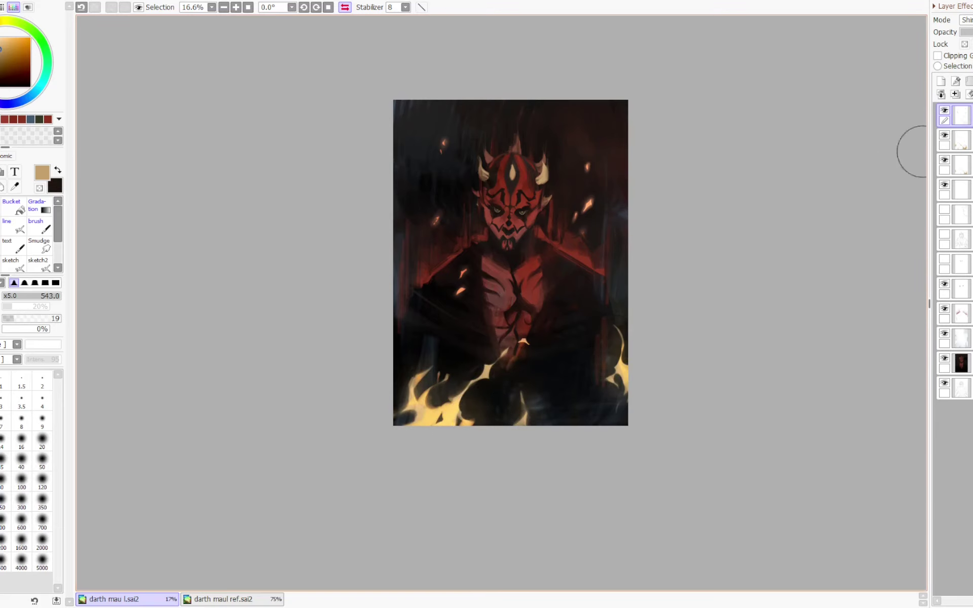
# - Compare the two glow layers on and off and try to erase glow around the lower left flames on the Overlay layer
pyautogui.click(944, 110)
pyautogui.click(945, 110)
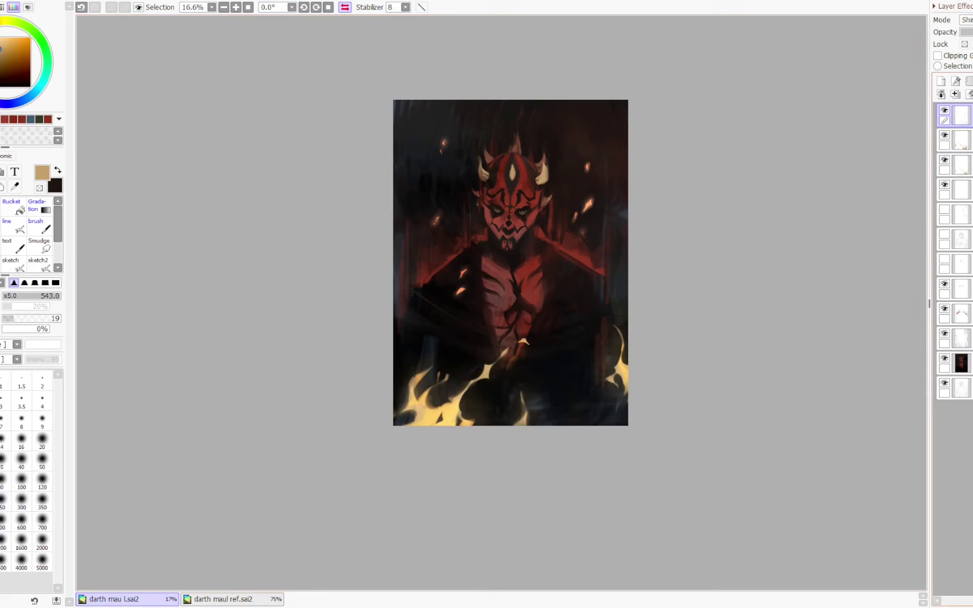
pyautogui.click(944, 136)
pyautogui.click(944, 136)
pyautogui.click(961, 140)
pyautogui.press('e')
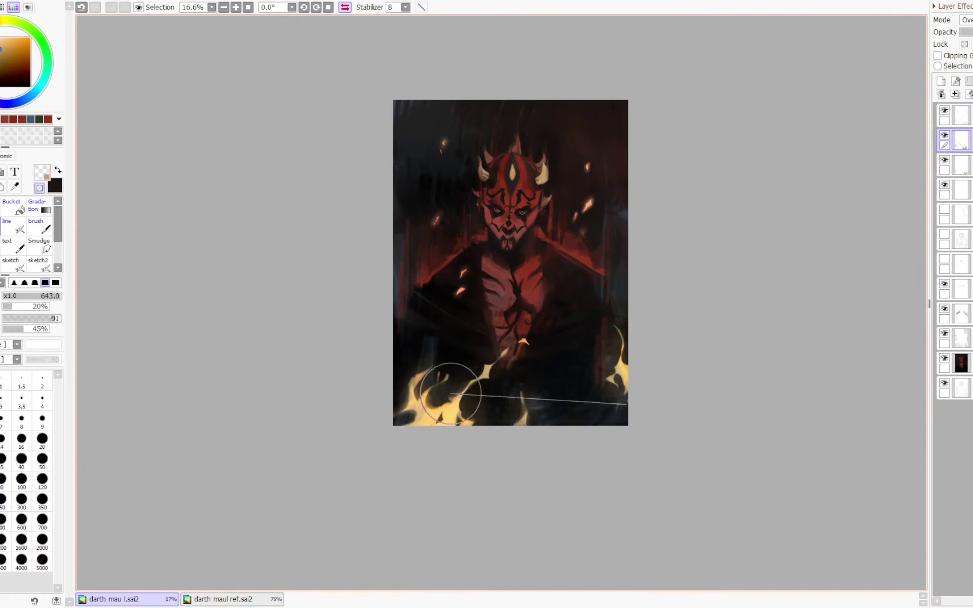
pyautogui.moveTo(431, 437)
pyautogui.mouseDown()
pyautogui.moveTo(442, 415)
pyautogui.moveTo(457, 428)
pyautogui.moveTo(441, 412)
pyautogui.mouseUp()
pyautogui.hotkey('ctrl', 'z')
pyautogui.hotkey('ctrl', 'z')
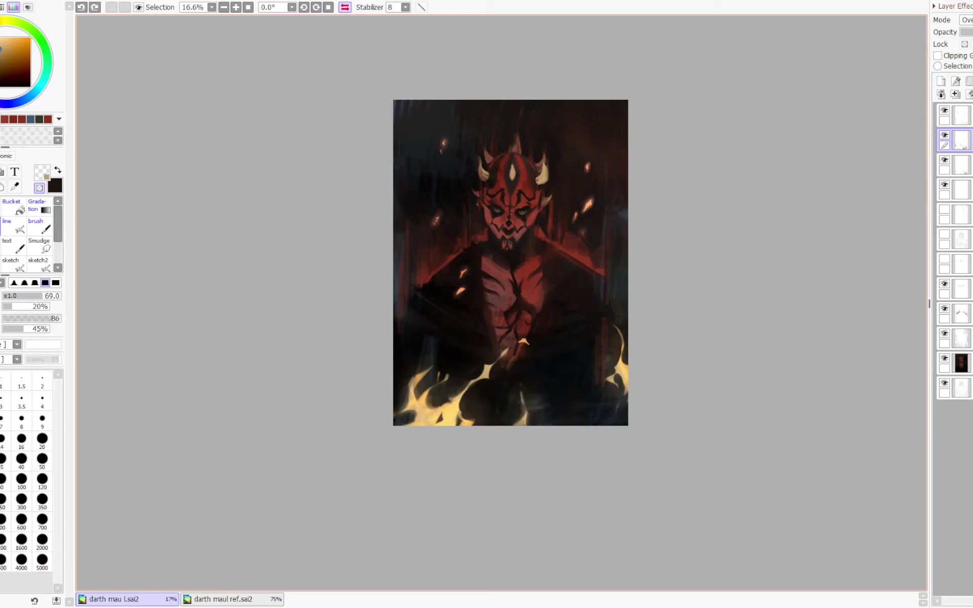
# - Undo the recent glow strokes and trim the Shine layer's glow around the right-edge flame with a transparent brush
pyautogui.hotkey('ctrl', 'z')
pyautogui.hotkey('ctrl', 'z')
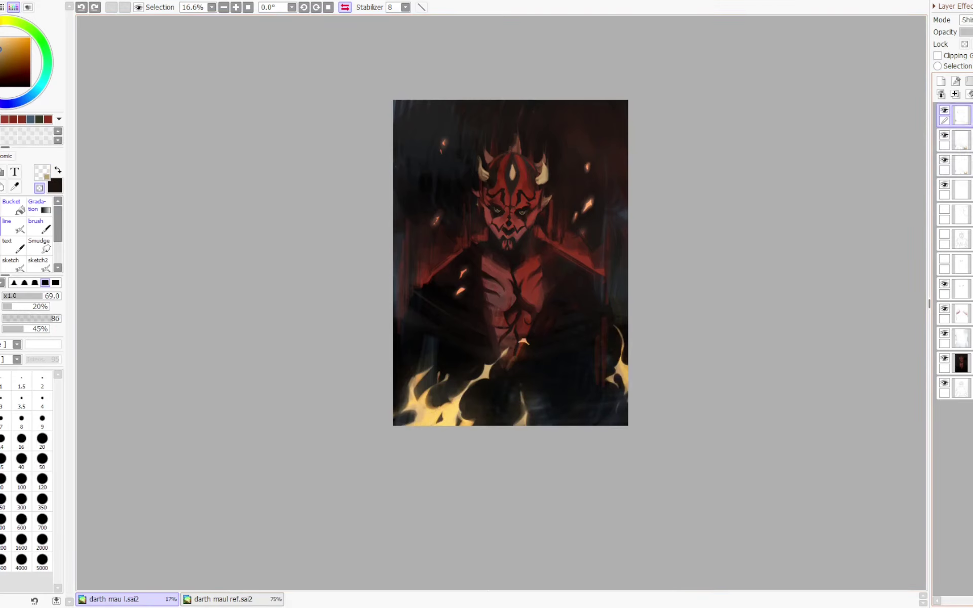
pyautogui.hotkey('ctrl', 'z')
pyautogui.hotkey('ctrl', 'z')
pyautogui.hotkey('ctrl', 'z')
pyautogui.moveTo(632, 325); pyautogui.dragTo(626, 333)
pyautogui.moveTo(612, 336)
pyautogui.mouseDown()
pyautogui.moveTo(597, 374)
pyautogui.moveTo(599, 410)
pyautogui.mouseUp()
pyautogui.press('-')
pyautogui.click(961, 140)
pyautogui.click(945, 135)
pyautogui.click(944, 136)
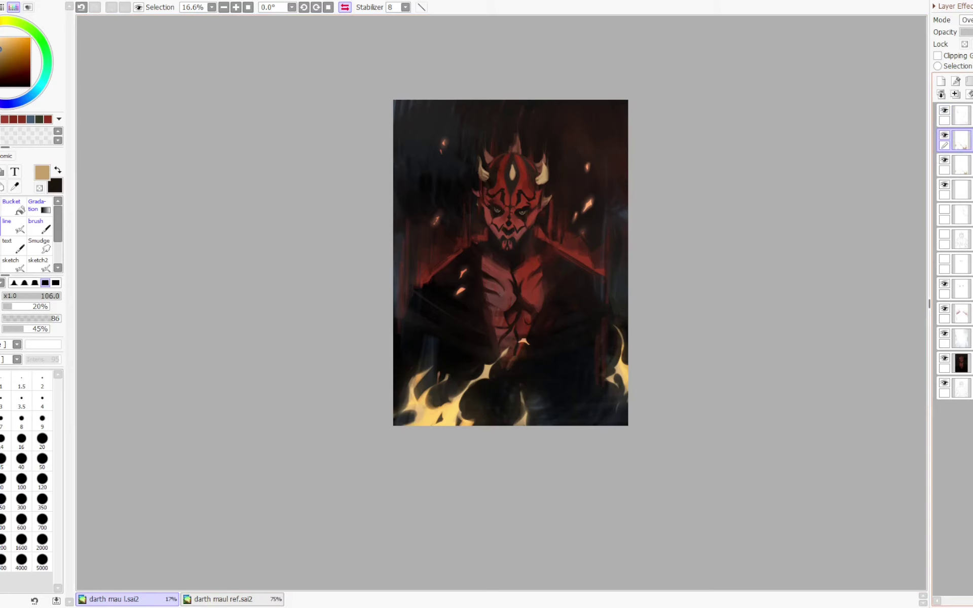
# - Partly fade the flames on the flame layer with light transparent strokes at size 592 and density 25
pyautogui.click(962, 165)
pyautogui.moveTo(465, 399); pyautogui.dragTo(597, 411)
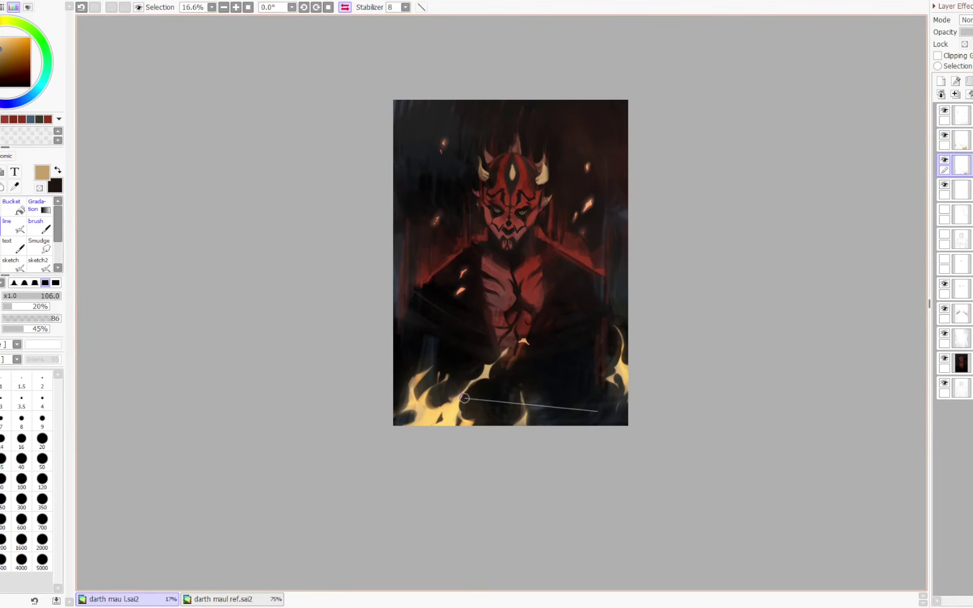
pyautogui.hotkey('ctrl', 'z')
pyautogui.press('-')
pyautogui.click(548, 382)
pyautogui.moveTo(542, 370); pyautogui.dragTo(565, 370)
pyautogui.moveTo(502, 366); pyautogui.dragTo(452, 423)
pyautogui.hotkey('ctrl', 'z')
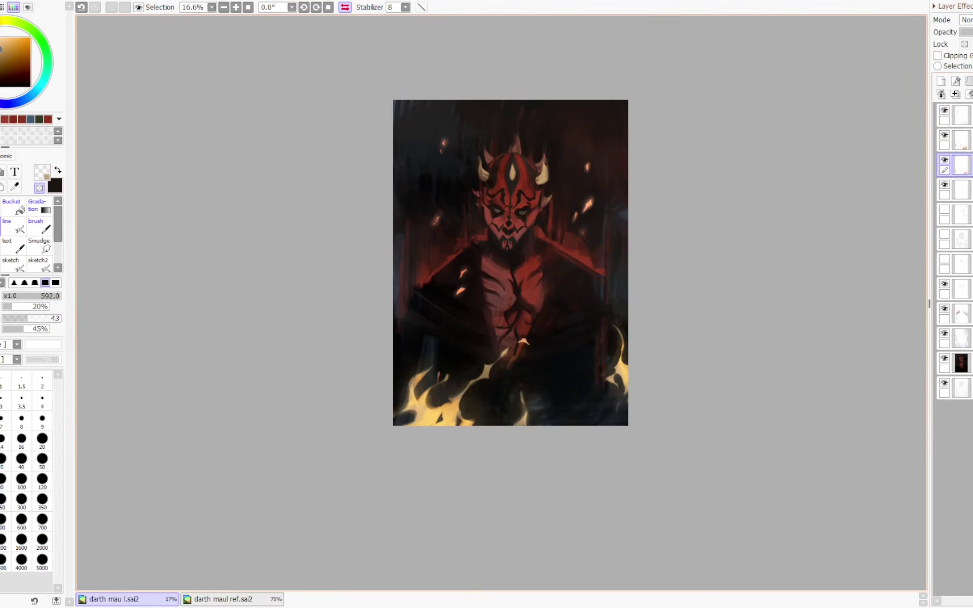
pyautogui.click(544, 397)
pyautogui.moveTo(415, 380)
pyautogui.mouseDown()
pyautogui.moveTo(448, 408)
pyautogui.moveTo(456, 438)
pyautogui.mouseUp()
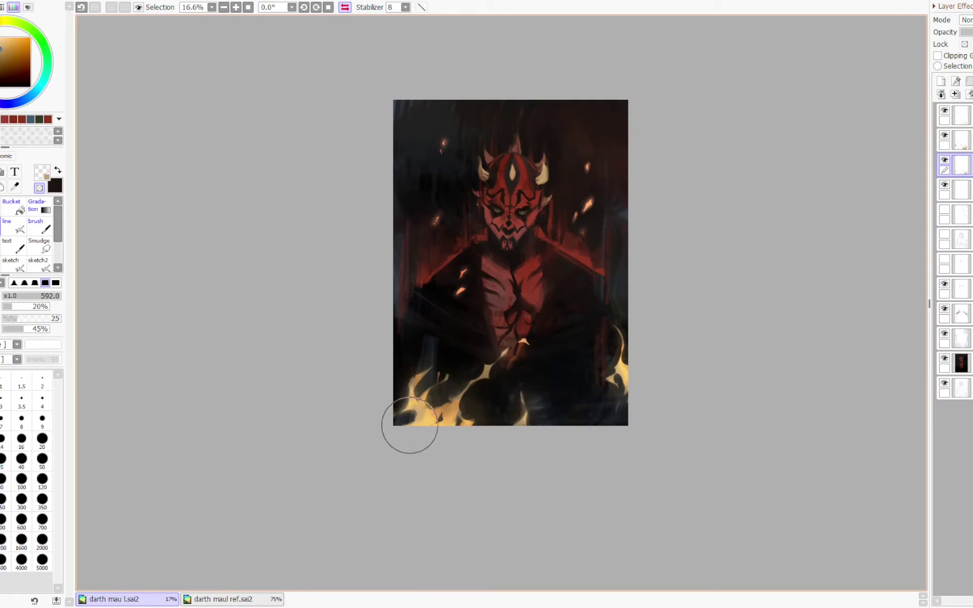
pyautogui.press('-')
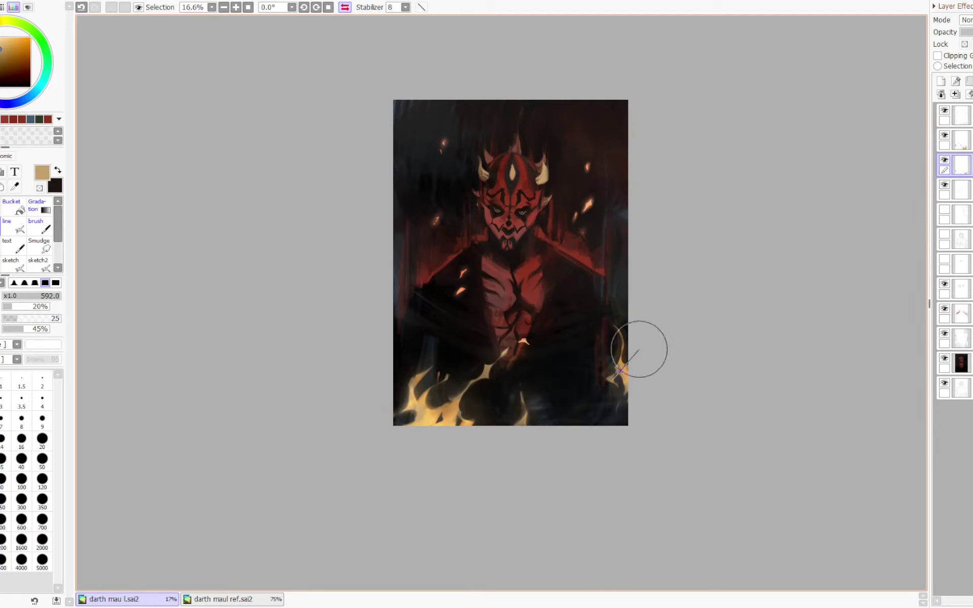
# - Check the flame composition at a reduced zoom and mirrored
pyautogui.press('pagedown')
pyautogui.press('pagedown')
pyautogui.press('h')
pyautogui.press('pageup')
pyautogui.press('pageup')
pyautogui.press('h')
# - On the top Shine layer, brighten the small flame at the chest and trim its glow with a transparent brush at size 315
pyautogui.click(962, 116)
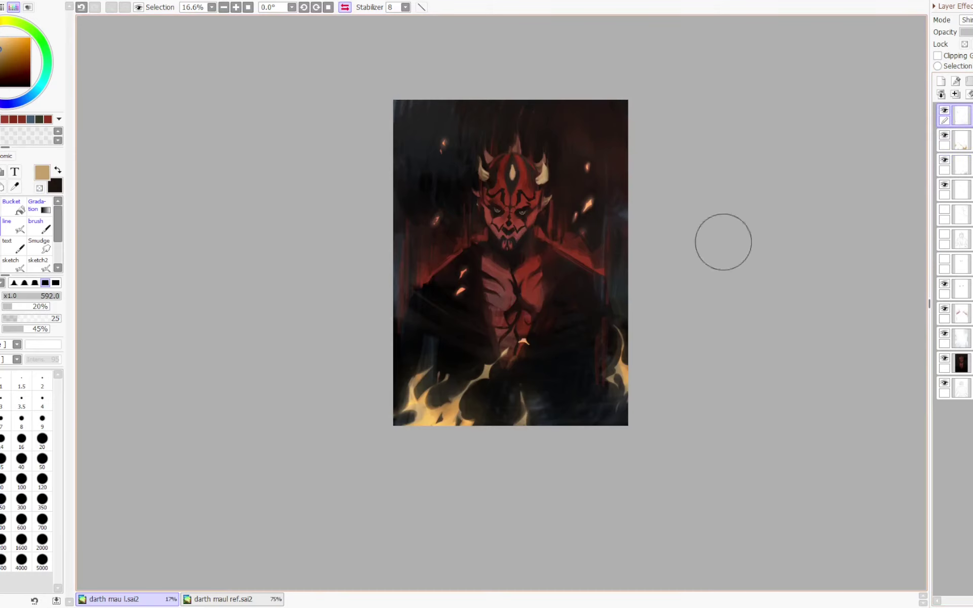
pyautogui.hotkey('ctrl', 'z')
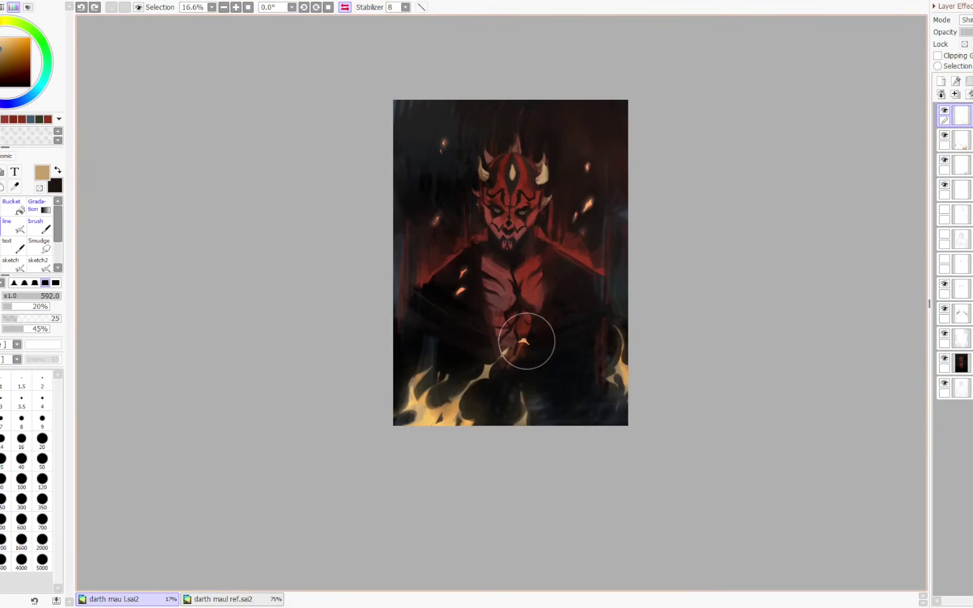
pyautogui.press('b')
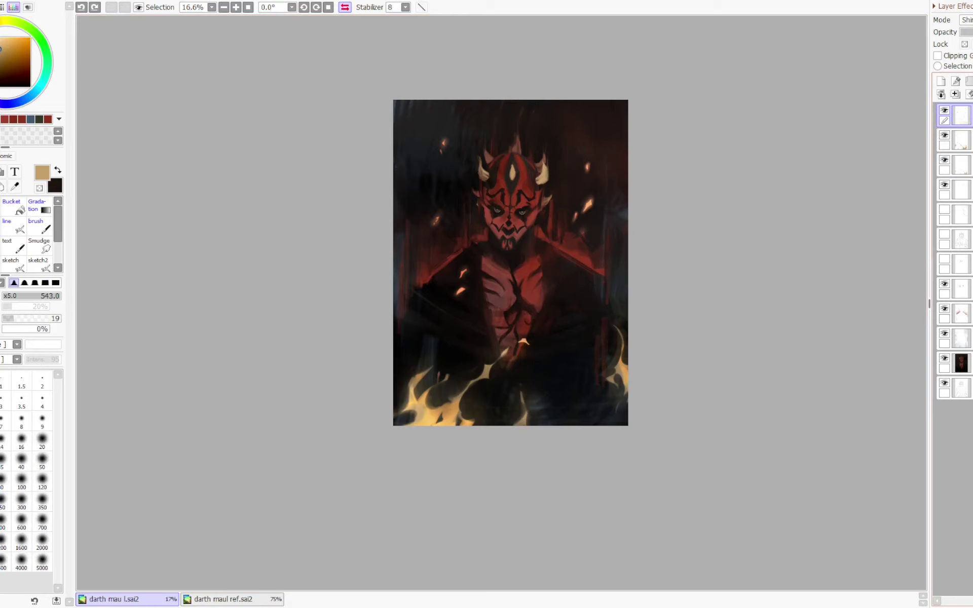
pyautogui.click(945, 135)
pyautogui.click(944, 135)
pyautogui.press('e')
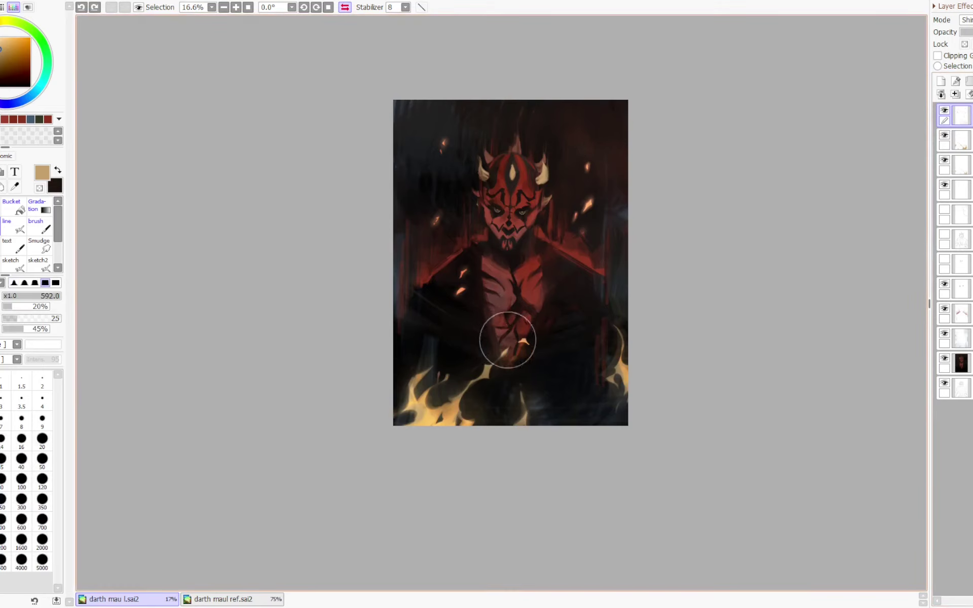
pyautogui.moveTo(525, 342); pyautogui.dragTo(506, 342)
pyautogui.moveTo(592, 325); pyautogui.dragTo(627, 326)
pyautogui.moveTo(518, 339); pyautogui.dragTo(528, 344)
pyautogui.moveTo(534, 349)
pyautogui.mouseDown()
pyautogui.moveTo(524, 346)
pyautogui.moveTo(531, 337)
pyautogui.moveTo(529, 345)
pyautogui.mouseUp()
pyautogui.hotkey('ctrl', 'z')
pyautogui.hotkey('ctrl', 'z')
pyautogui.press('-')
pyautogui.press('-')
pyautogui.press('-')
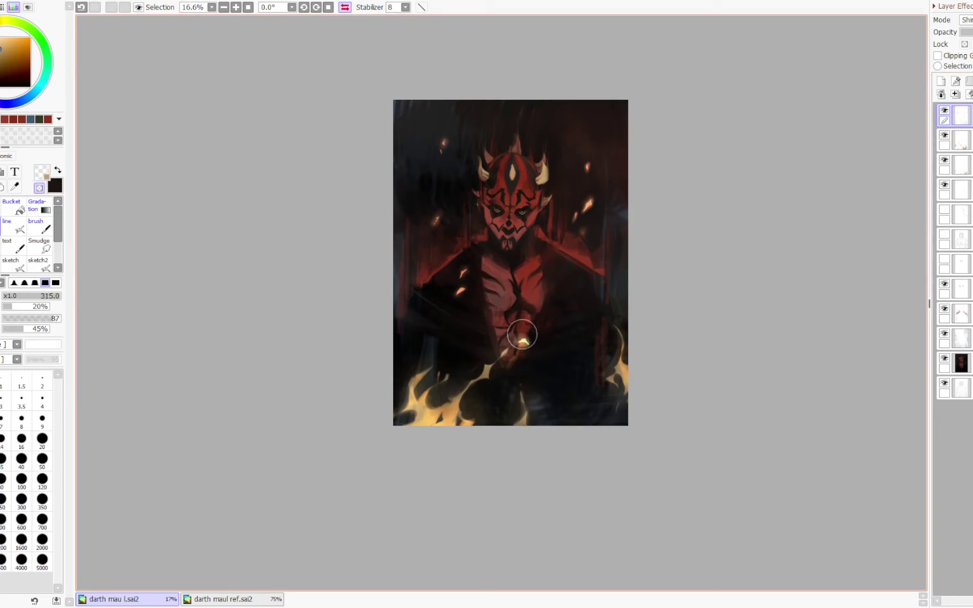
pyautogui.press('c')
pyautogui.press('-')
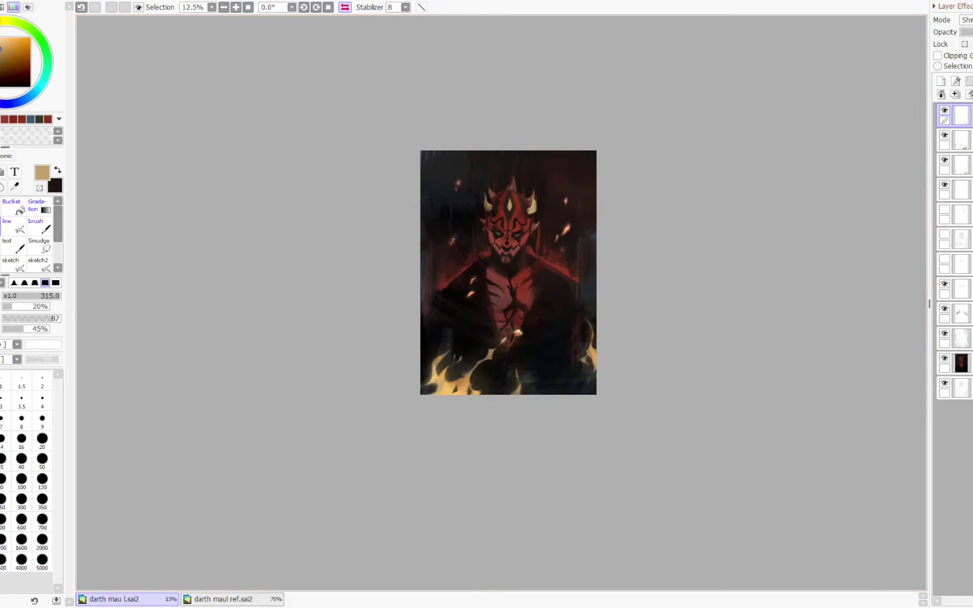
# - On the flame layer, try to extend the tan flames into the painting's lower left corner
pyautogui.click(963, 165)
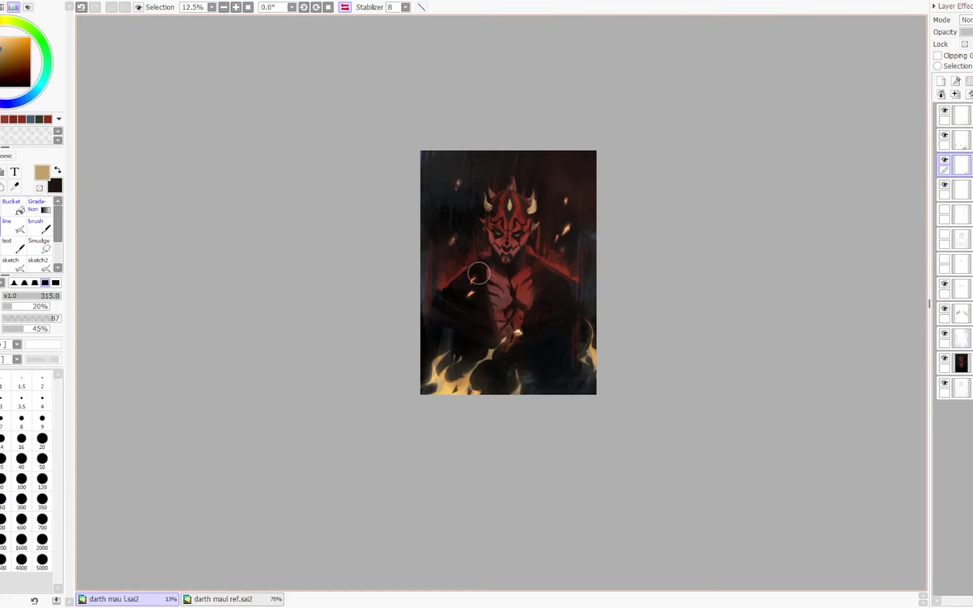
pyautogui.moveTo(421, 363); pyautogui.dragTo(431, 379)
pyautogui.press('-')
pyautogui.press('c')
pyautogui.press('c')
pyautogui.press('-')
pyautogui.moveTo(425, 338); pyautogui.dragTo(430, 337)
pyautogui.moveTo(430, 384); pyautogui.dragTo(432, 389)
pyautogui.press('-')
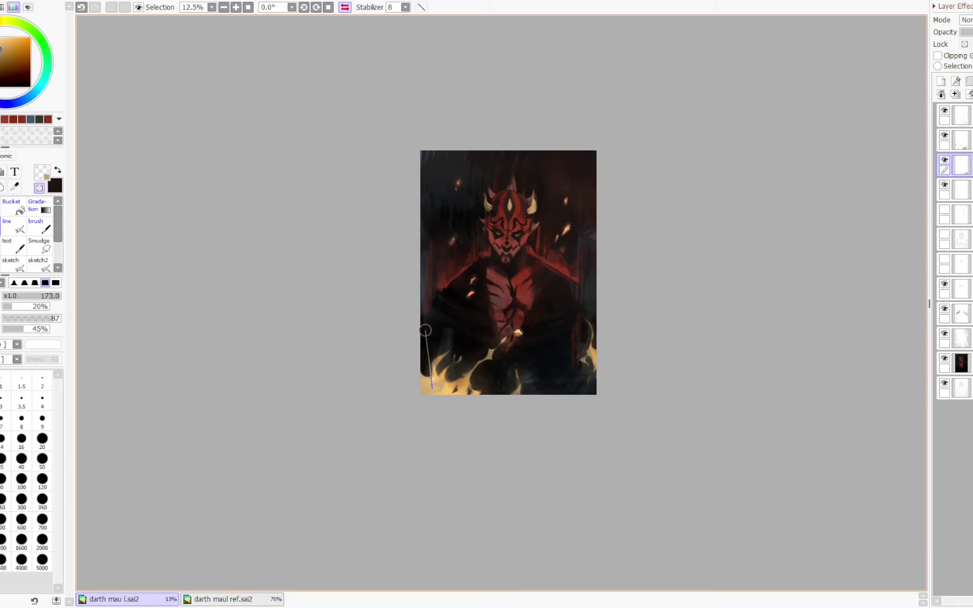
# - Try to reshape the added corner flames with size 173 strokes in tan and transparent, checking them mirrored
pyautogui.moveTo(424, 349); pyautogui.dragTo(428, 411)
pyautogui.press('-')
pyautogui.moveTo(429, 327)
pyautogui.mouseDown()
pyautogui.moveTo(430, 386)
pyautogui.moveTo(429, 352)
pyautogui.moveTo(420, 392)
pyautogui.mouseUp()
pyautogui.press('-')
pyautogui.press('h')
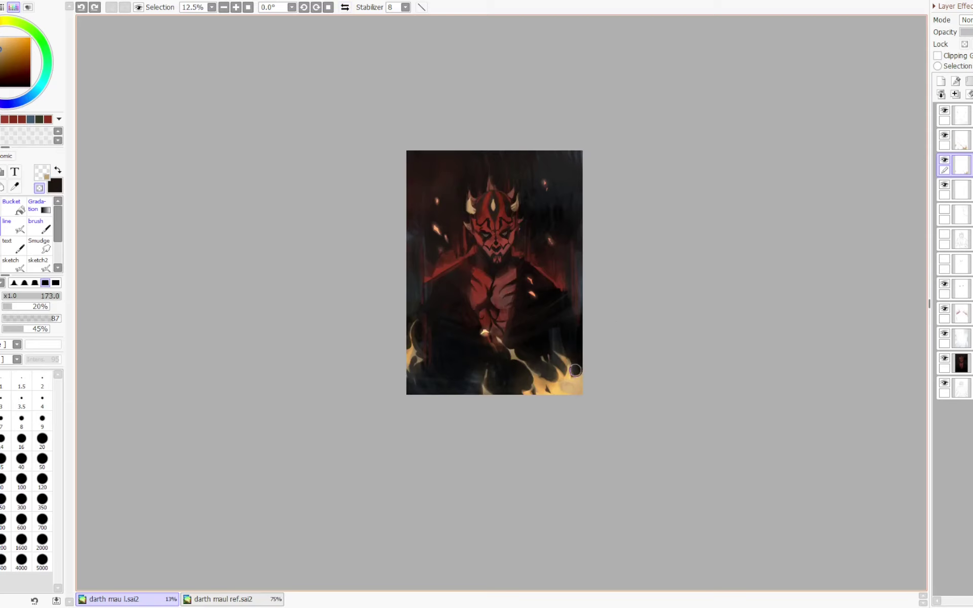
pyautogui.moveTo(570, 361)
pyautogui.mouseDown()
pyautogui.moveTo(573, 391)
pyautogui.moveTo(583, 385)
pyautogui.moveTo(566, 385)
pyautogui.mouseUp()
pyautogui.press('c')
pyautogui.press('c')
pyautogui.press('c')
pyautogui.press('h')
# - Undo the flame strokes added in the painting's lower left corner
pyautogui.hotkey('ctrl', 'z')
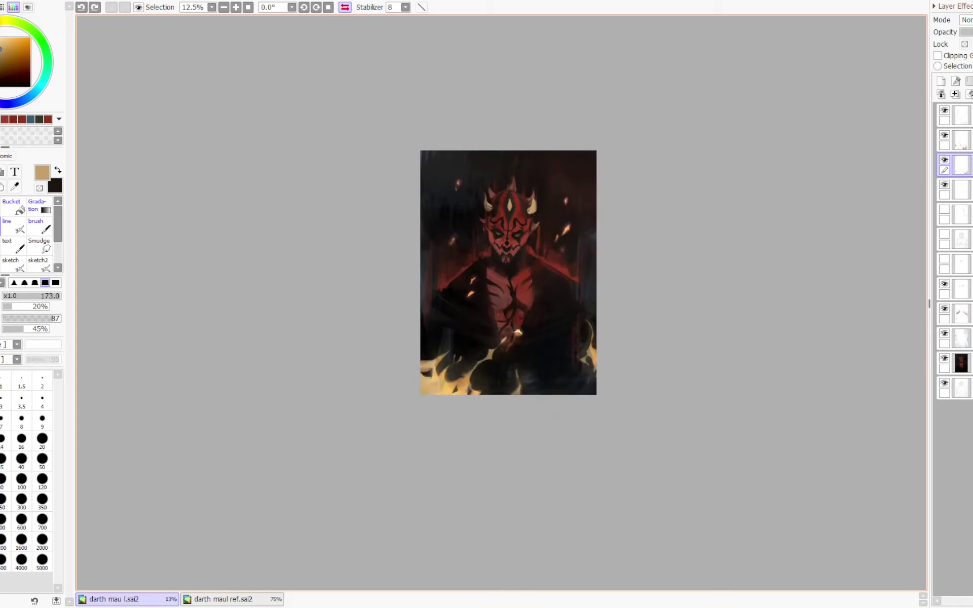
pyautogui.hotkey('ctrl', 'z')
pyautogui.hotkey('ctrl', 'z')
pyautogui.hotkey('ctrl', 'z')
pyautogui.hotkey('ctrl', 'z')
pyautogui.hotkey('ctrl', 'y')
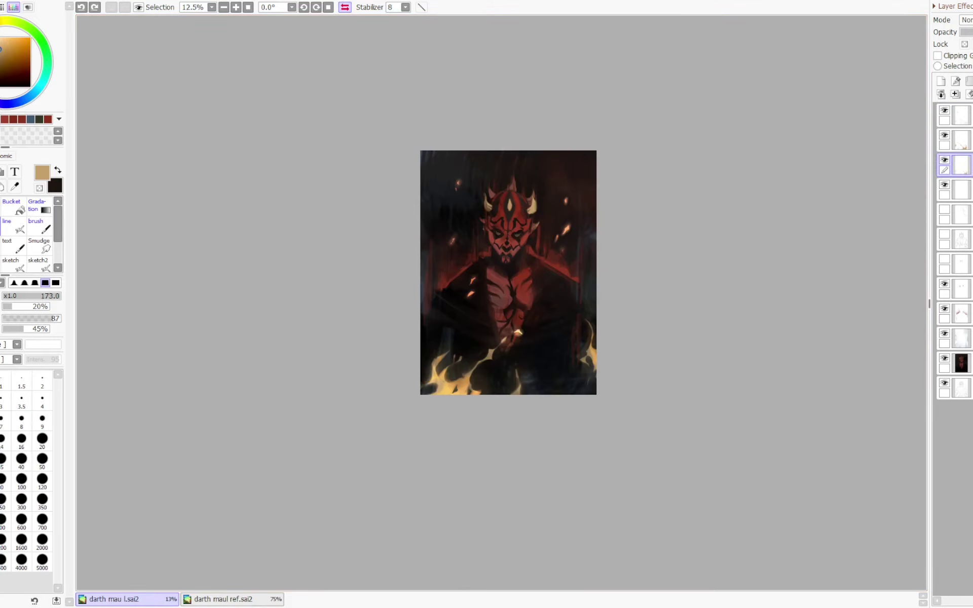
# - Remove the flame layer and paint small scattered tan embers on the normal layer below with a size 40 brush
pyautogui.click(944, 161)
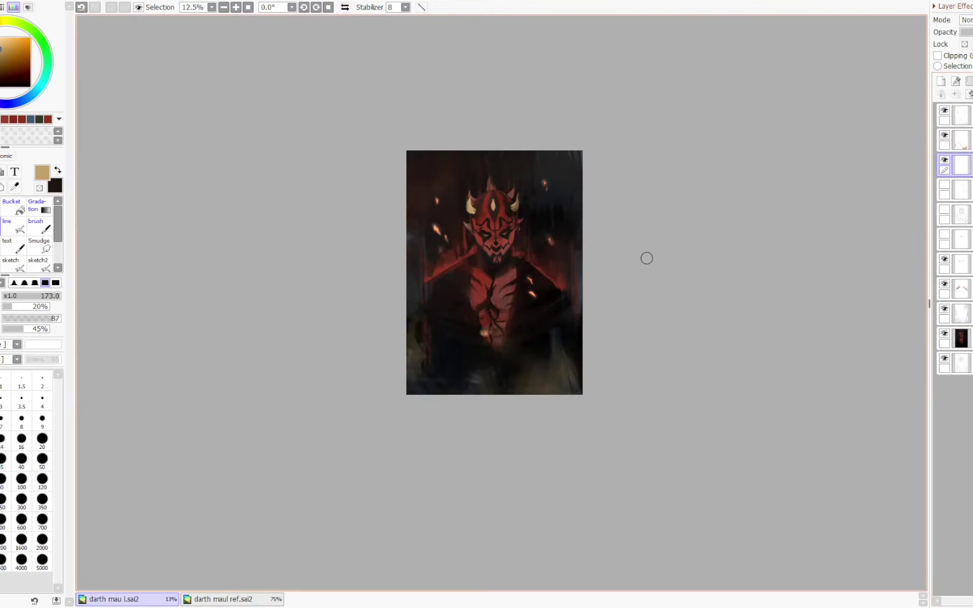
pyautogui.press('h')
pyautogui.moveTo(488, 346); pyautogui.dragTo(458, 351)
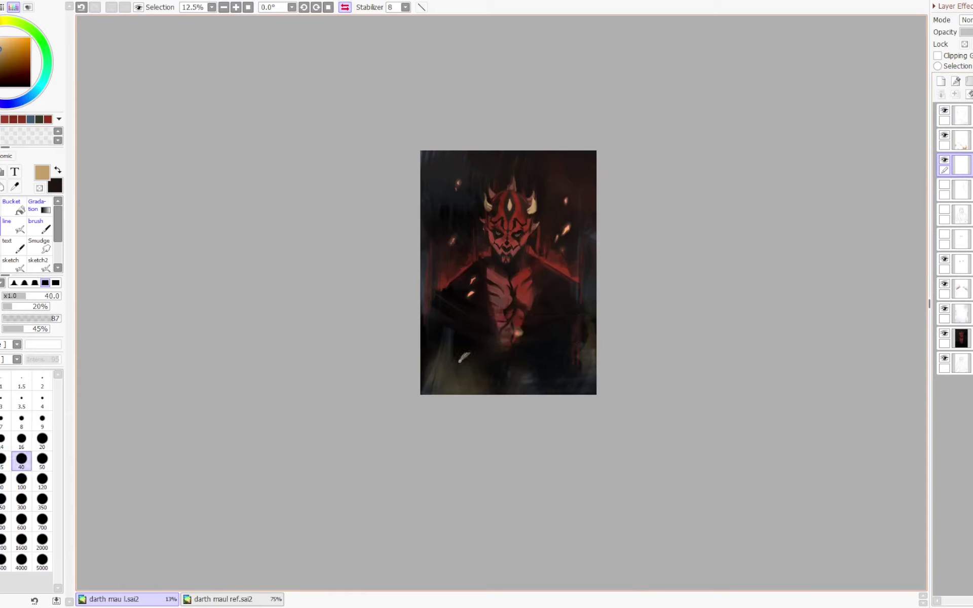
pyautogui.press('-')
pyautogui.press('-')
pyautogui.press('-')
pyautogui.press('-')
# - On the top Shine layer, add a soft glow to the ember in the painting's lower left corner
pyautogui.click(961, 140)
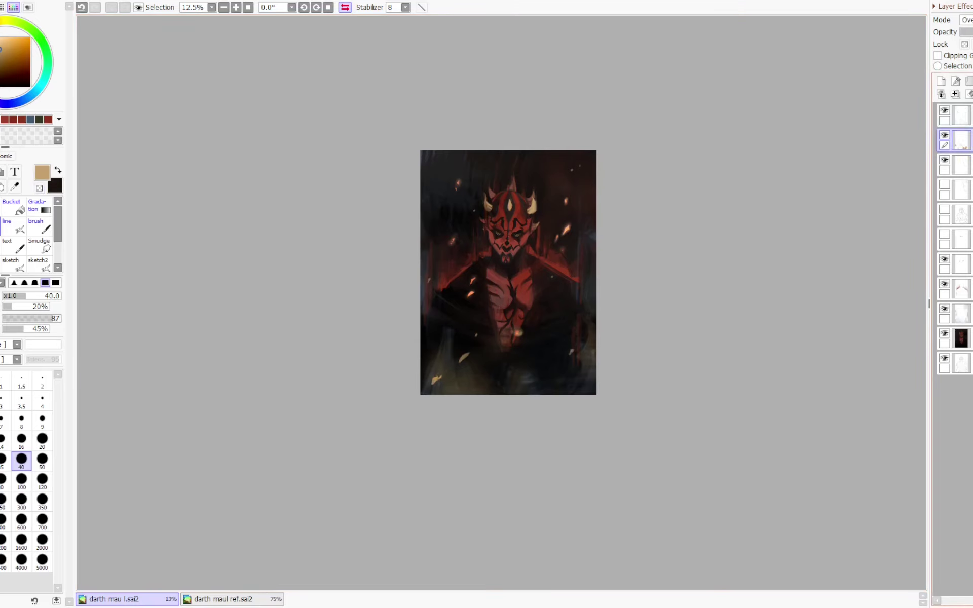
pyautogui.click(962, 116)
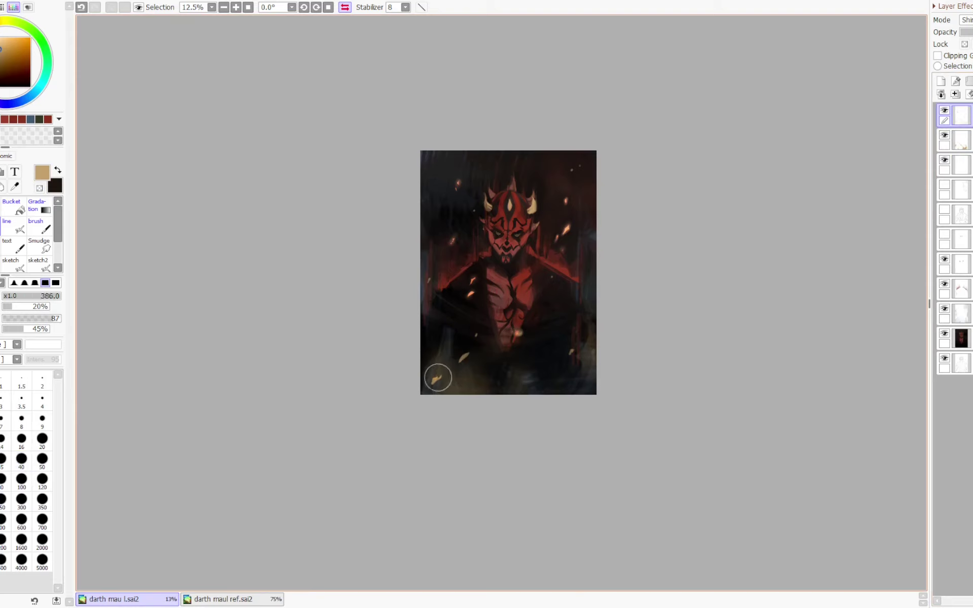
pyautogui.moveTo(436, 377)
pyautogui.mouseDown()
pyautogui.moveTo(444, 373)
pyautogui.moveTo(433, 391)
pyautogui.moveTo(445, 371)
pyautogui.mouseUp()
pyautogui.press('-')
pyautogui.hotkey('ctrl', 'z')
pyautogui.hotkey('ctrl', 'z')
pyautogui.press('b')
pyautogui.press('-')
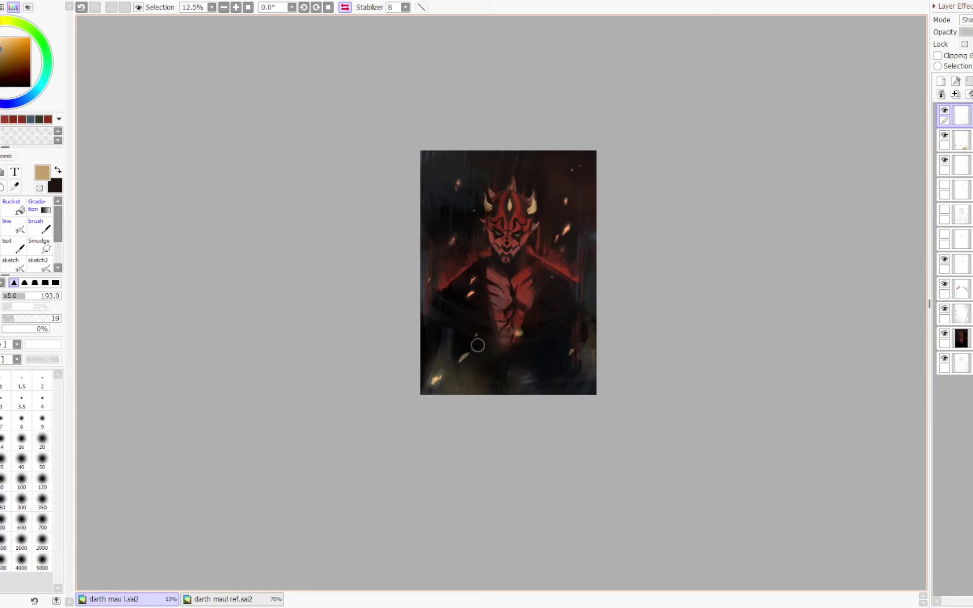
# - Select the leftover glow at the bottom of the chest with a freeform selection, delete it and deselect
pyautogui.click(519, 333)
pyautogui.hotkey('ctrl', 'z')
pyautogui.press('l')
pyautogui.press('Delete')
pyautogui.hotkey('ctrl', 'd')
pyautogui.moveTo(525, 323)
pyautogui.mouseDown()
pyautogui.moveTo(506, 319)
pyautogui.moveTo(513, 306)
pyautogui.mouseUp()
# - Add a glow to the ember near the painting's lower right edge and trim it with a transparent brush at size 386
pyautogui.press('b')
pyautogui.press('-')
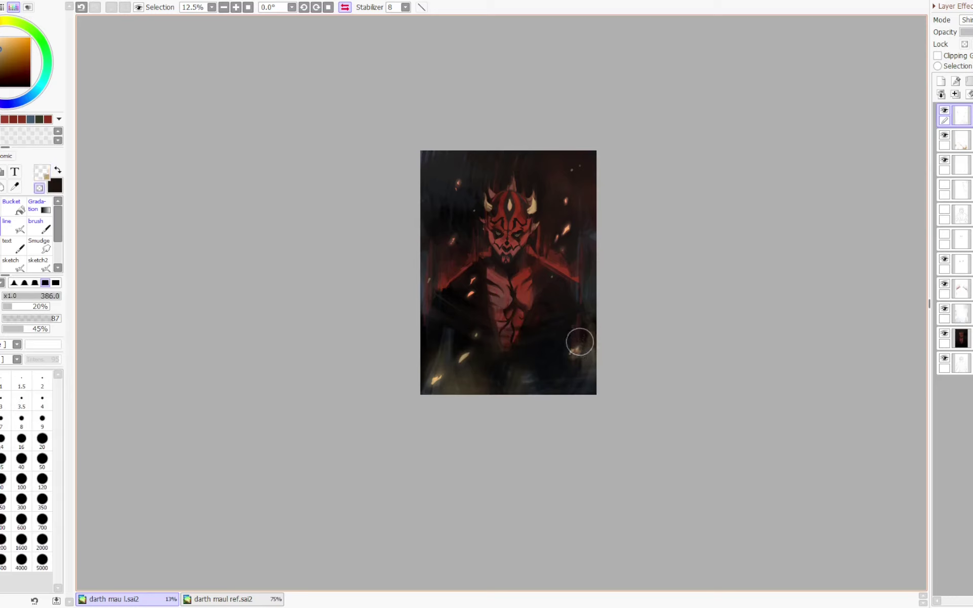
pyautogui.press('c')
pyautogui.press('c')
pyautogui.press('c')
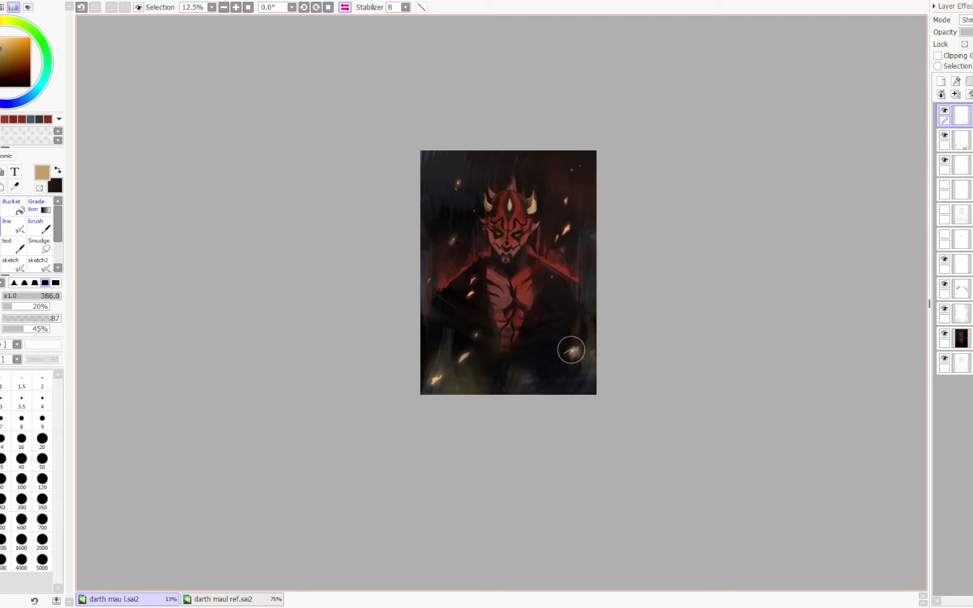
pyautogui.press('c')
pyautogui.press('c')
# - Check the embers zoomed out and mirrored, and soften the glow across the painting's lower part with a size 1222 transparent brush
pyautogui.press('pagedown')
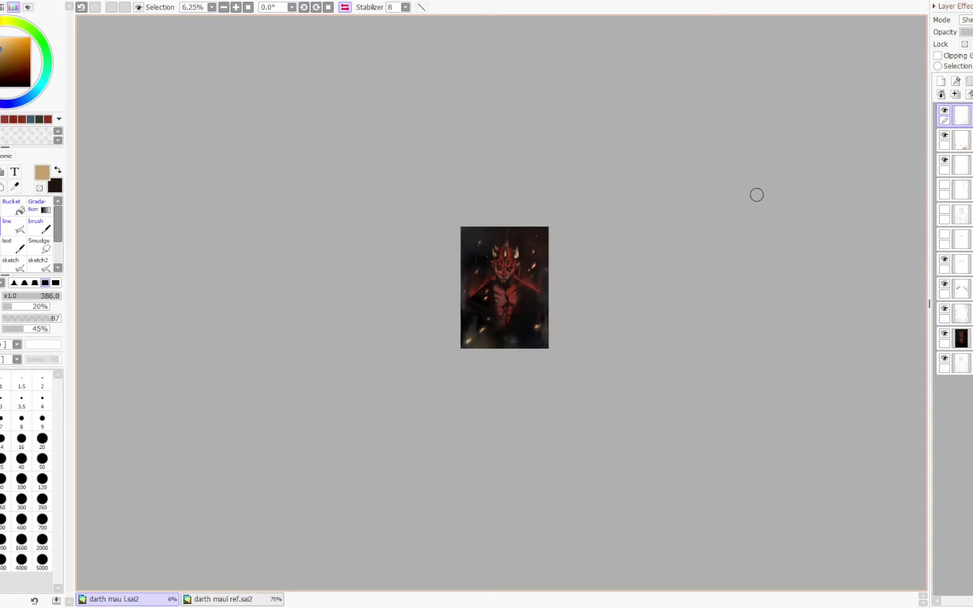
pyautogui.press('h')
pyautogui.press('h')
pyautogui.press('pageup')
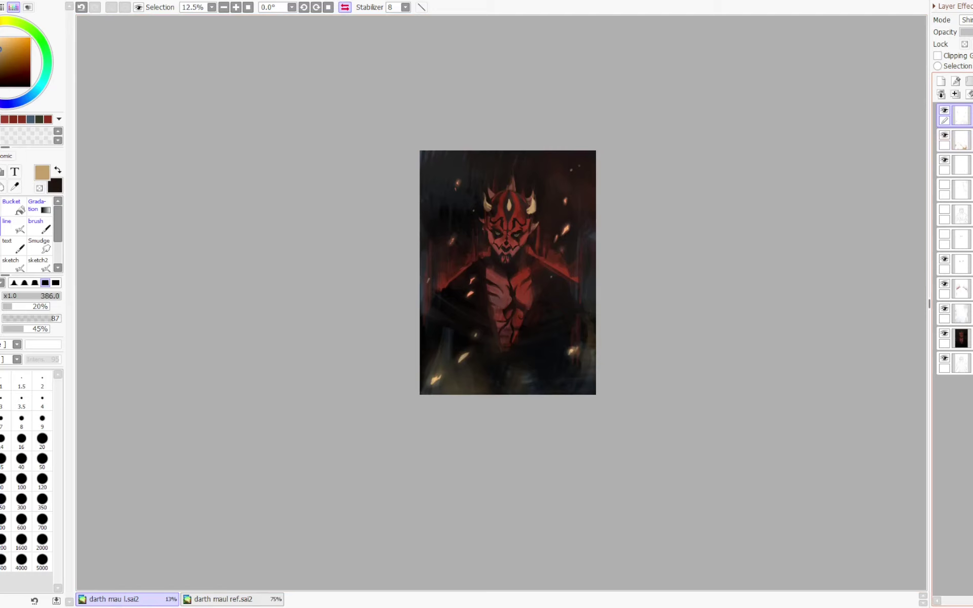
pyautogui.press('-')
pyautogui.moveTo(444, 370)
pyautogui.mouseDown()
pyautogui.moveTo(479, 387)
pyautogui.moveTo(462, 395)
pyautogui.moveTo(453, 370)
pyautogui.moveTo(431, 354)
pyautogui.mouseUp()
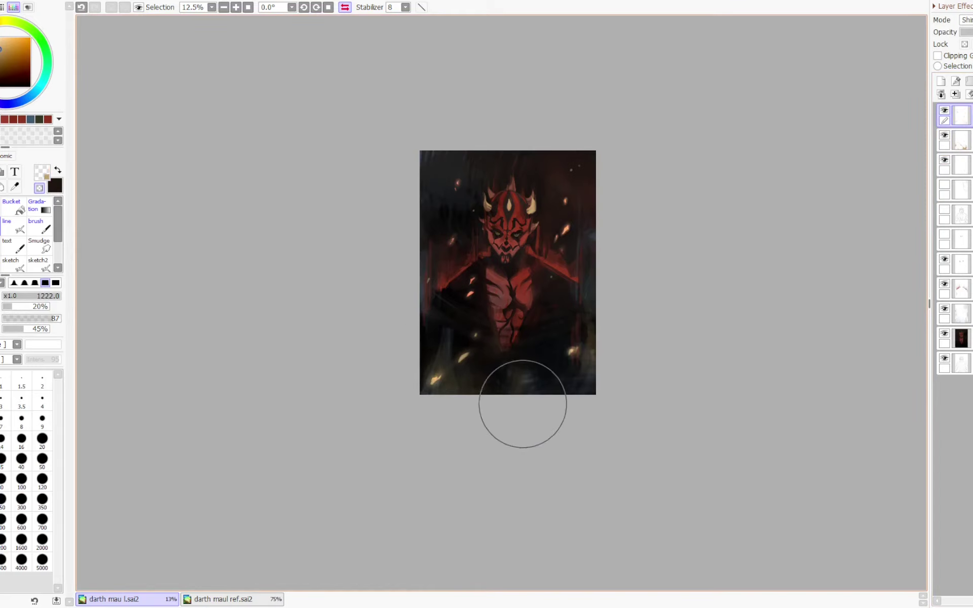
# - On the layer directly above the main painting layer, brush soft strokes over the lower corner at size 516
pyautogui.press('-')
pyautogui.click(941, 81)
pyautogui.click(961, 314)
pyautogui.click(944, 308)
pyautogui.click(945, 309)
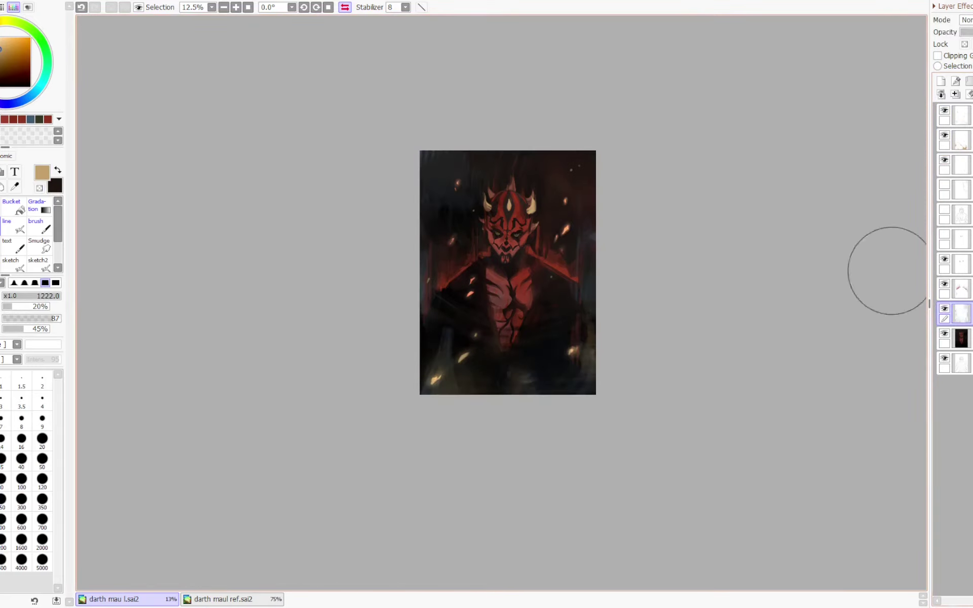
pyautogui.press('b')
pyautogui.press('Return')
pyautogui.press('-')
pyautogui.moveTo(486, 325)
pyautogui.mouseDown()
pyautogui.moveTo(449, 324)
pyautogui.moveTo(450, 341)
pyautogui.moveTo(444, 326)
pyautogui.moveTo(449, 351)
pyautogui.mouseUp()
pyautogui.press('-')
pyautogui.moveTo(438, 391)
pyautogui.mouseDown()
pyautogui.moveTo(430, 322)
pyautogui.moveTo(429, 401)
pyautogui.moveTo(432, 337)
pyautogui.mouseUp()
pyautogui.press('c')
pyautogui.press('-')
pyautogui.press('pagedown')
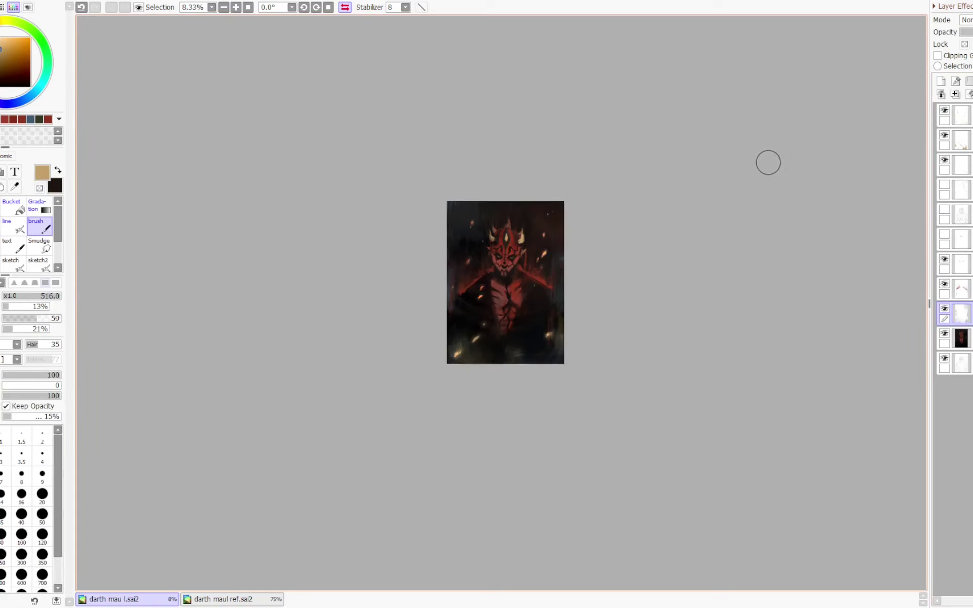
# - Check the painting mirrored and against darth maul ref.sai2, and return to the layered painting's head area
pyautogui.press('h')
pyautogui.press('h')
pyautogui.press('pageup')
pyautogui.press('pageup')
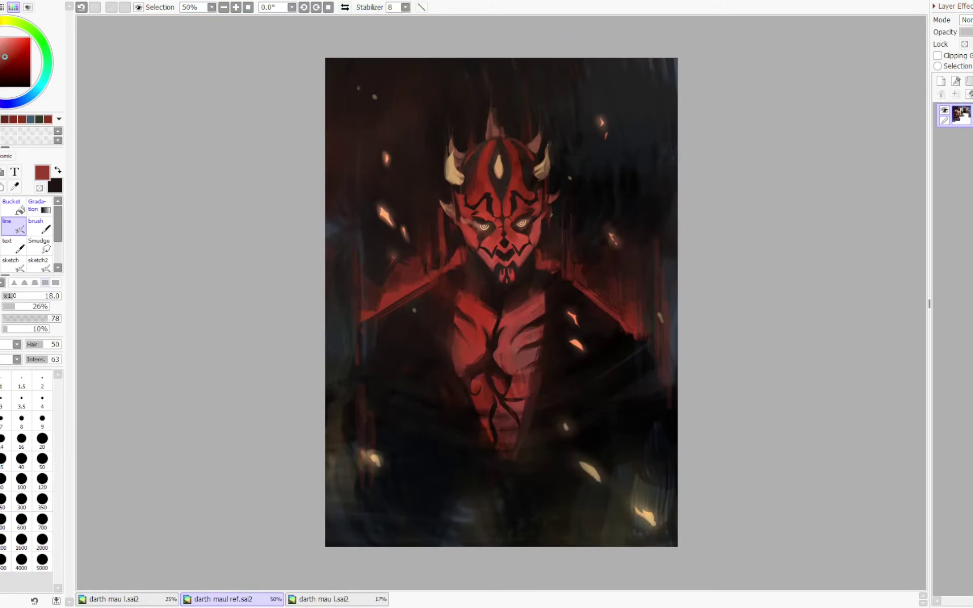
pyautogui.hotkey('ctrl', 'shift', 'Tab')
pyautogui.press('pageup')
pyautogui.press('pageup')
pyautogui.moveTo(845, 19); pyautogui.dragTo(813, 177)
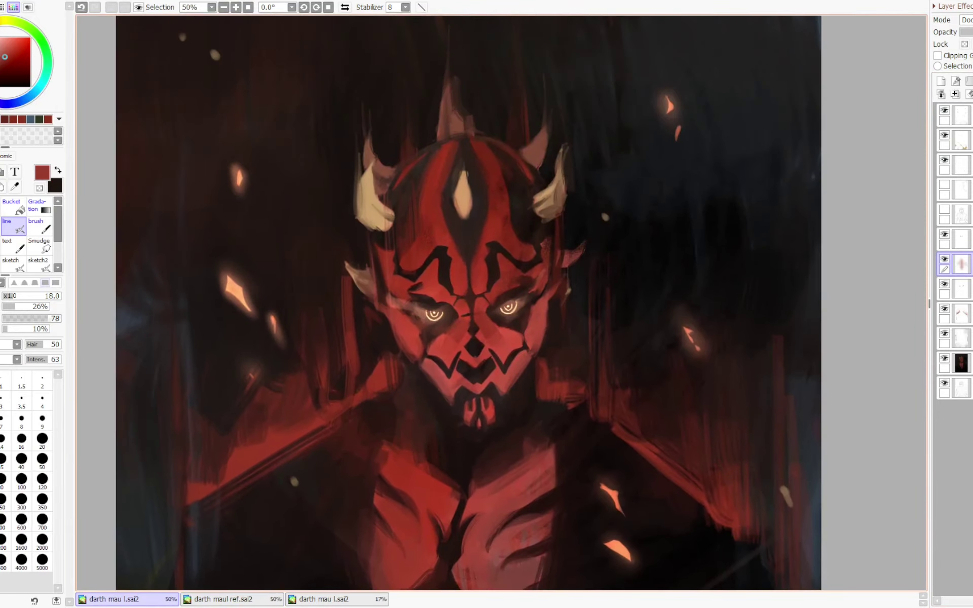
pyautogui.press('b')
pyautogui.moveTo(464, 177)
pyautogui.mouseDown()
pyautogui.moveTo(451, 180)
pyautogui.moveTo(463, 171)
pyautogui.mouseUp()
pyautogui.hotkey('ctrl', 'z')
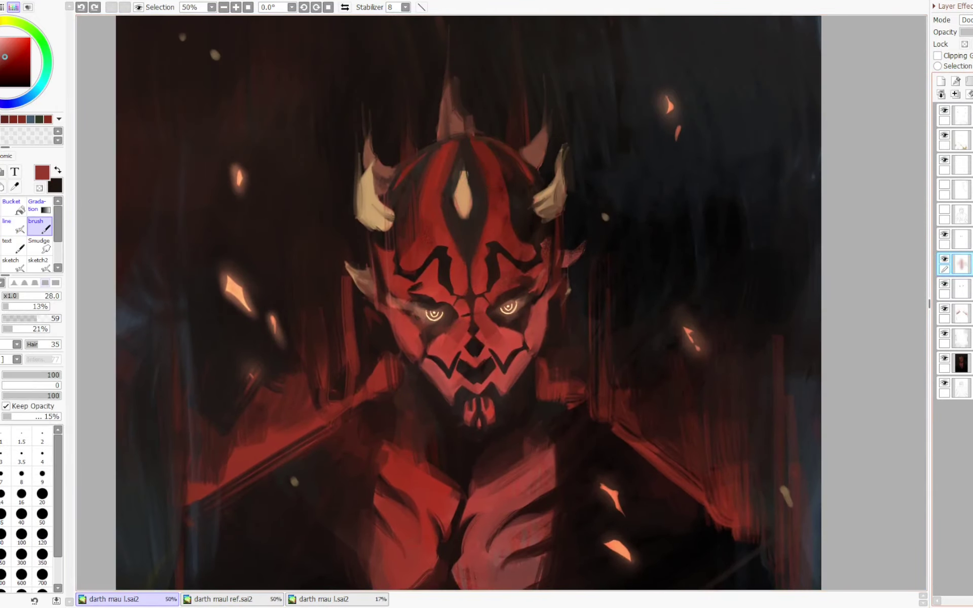
# - Hide the red tint layer over the figure and the layer directly beneath it
pyautogui.click(945, 259)
pyautogui.click(944, 284)
pyautogui.click(945, 310)
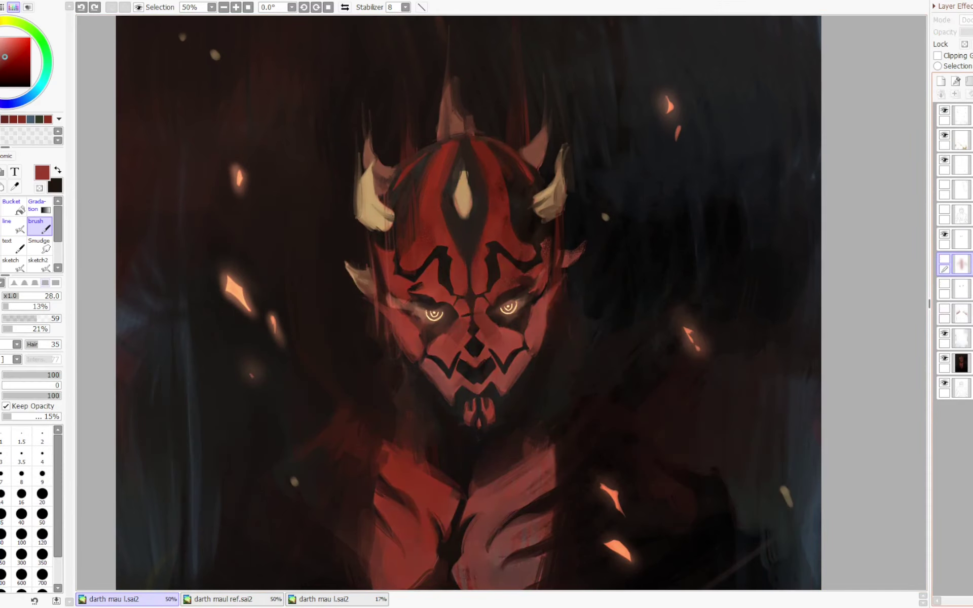
pyautogui.click(944, 309)
# - On the layer above the main painting layer, paint a larger tan diamond-shaped horn on the forehead using its sampled colour
pyautogui.click(962, 338)
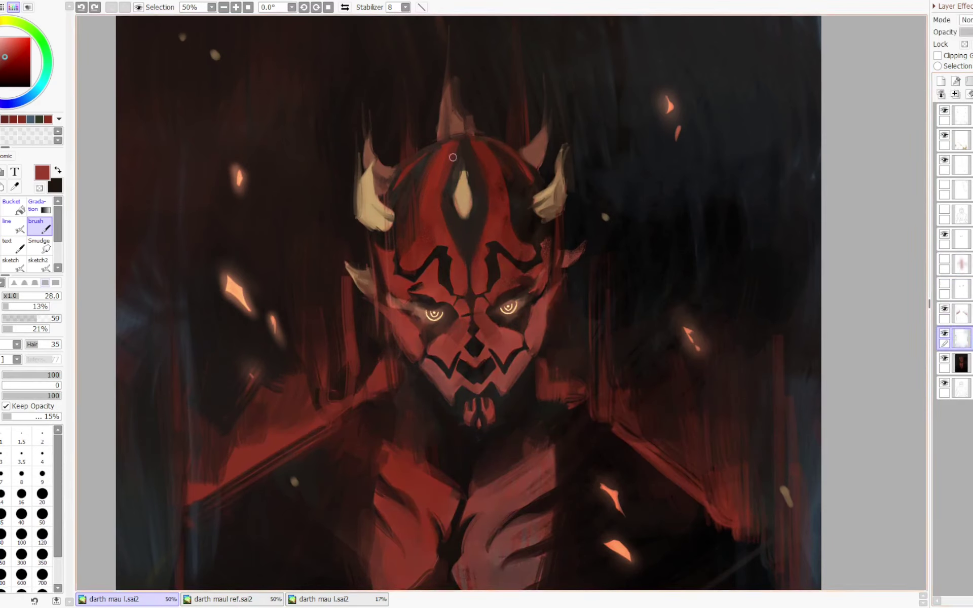
pyautogui.moveTo(464, 178)
pyautogui.mouseDown()
pyautogui.moveTo(463, 160)
pyautogui.moveTo(470, 196)
pyautogui.moveTo(457, 180)
pyautogui.moveTo(455, 218)
pyautogui.mouseUp()
pyautogui.keyDown('alt'); pyautogui.click(461, 189); pyautogui.keyUp('alt')
pyautogui.press('e')
pyautogui.moveTo(465, 147); pyautogui.dragTo(471, 205)
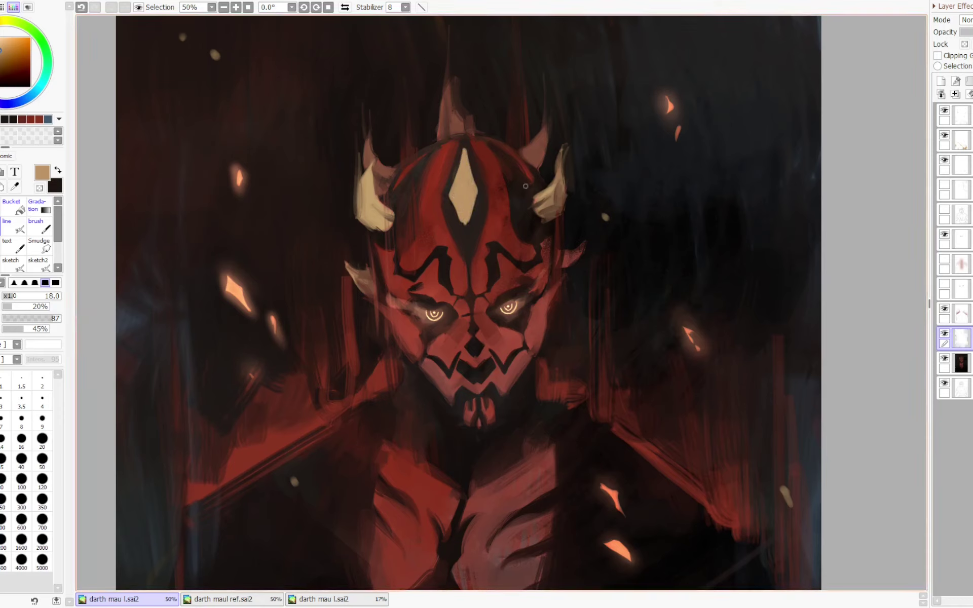
# - Move the new forehead horn onto the main painting layer with a freeform selection, pasting it above and merging it down
pyautogui.press('b')
pyautogui.hotkey('ctrl', 'z')
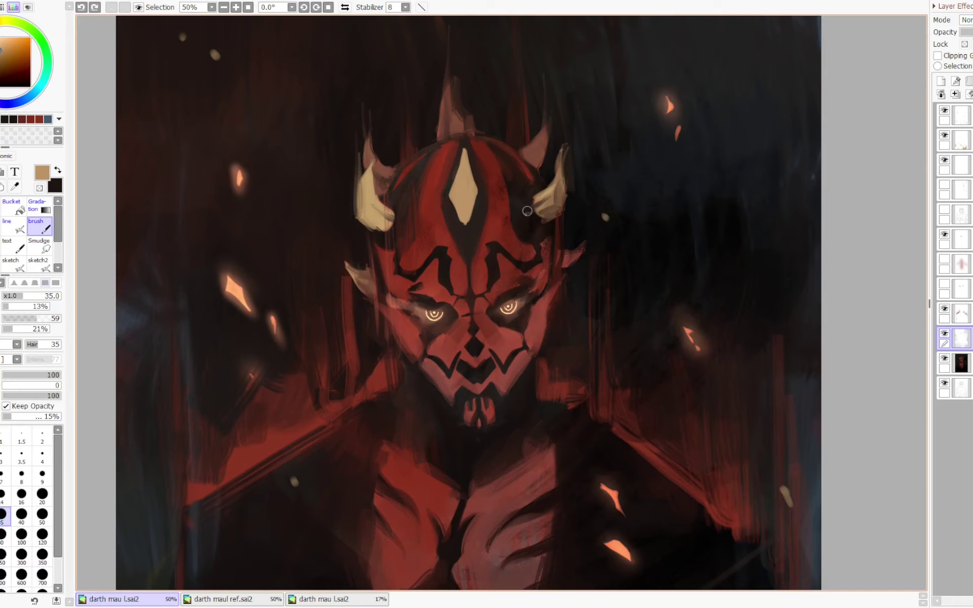
pyautogui.click(944, 333)
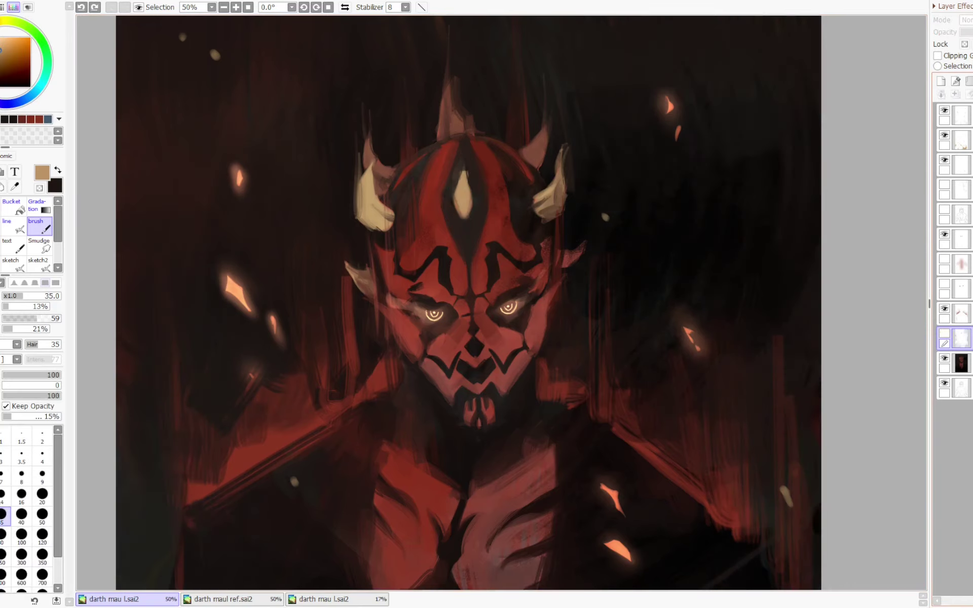
pyautogui.click(944, 333)
pyautogui.press('l')
pyautogui.moveTo(461, 140); pyautogui.dragTo(462, 141)
pyautogui.hotkey('ctrl', 'd')
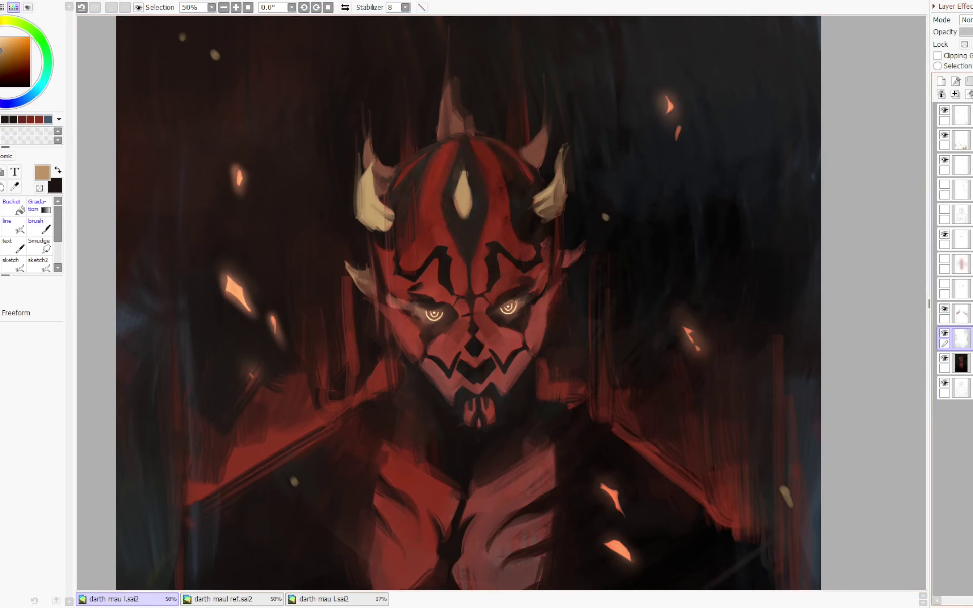
pyautogui.click(961, 363)
pyautogui.hotkey('ctrl', 'v')
pyautogui.click(955, 94)
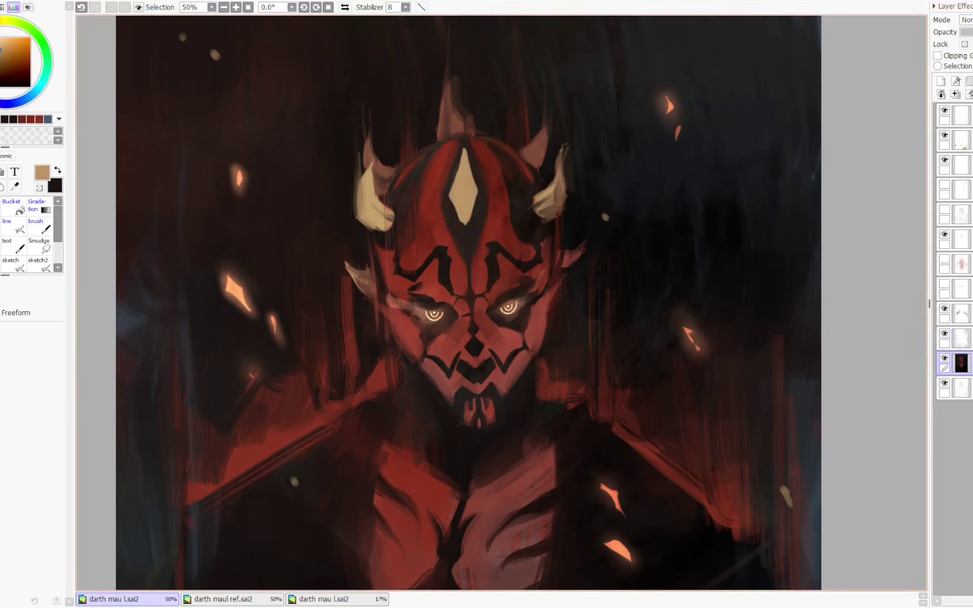
pyautogui.press('Return')
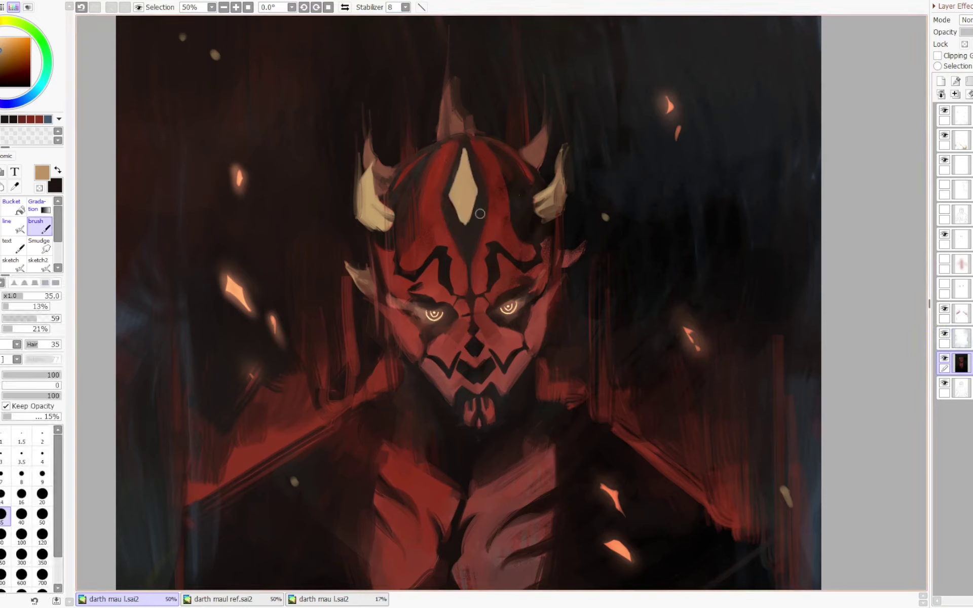
# - Shade the planes of the forehead horn with a size 35 brush and colours sampled from the head and side horn
pyautogui.moveTo(480, 213)
pyautogui.mouseDown()
pyautogui.moveTo(477, 192)
pyautogui.moveTo(466, 227)
pyautogui.moveTo(464, 203)
pyautogui.moveTo(449, 192)
pyautogui.moveTo(447, 202)
pyautogui.moveTo(458, 219)
pyautogui.moveTo(450, 193)
pyautogui.moveTo(460, 216)
pyautogui.moveTo(461, 155)
pyautogui.moveTo(461, 211)
pyautogui.mouseUp()
pyautogui.keyDown('alt'); pyautogui.click(487, 146); pyautogui.keyUp('alt')
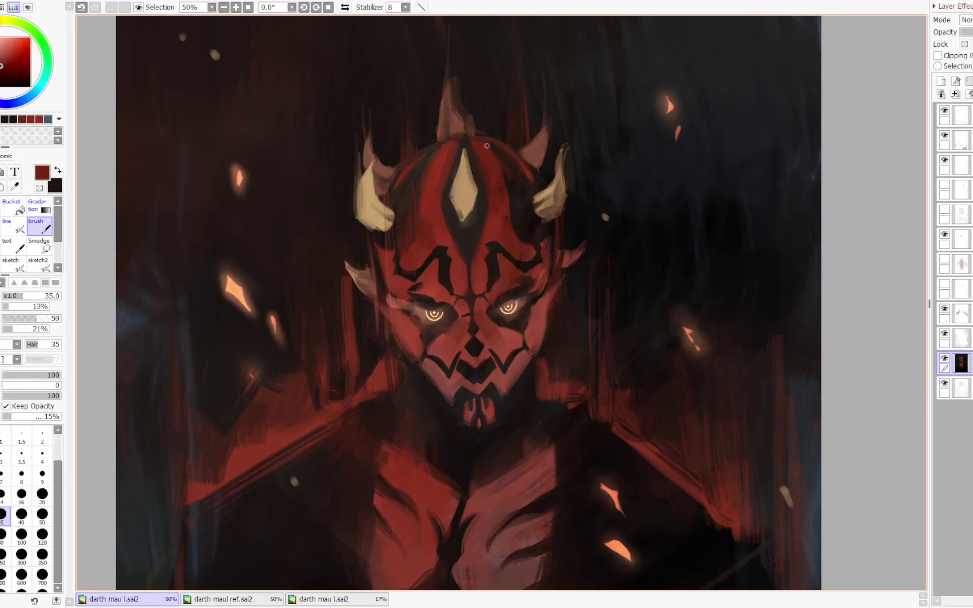
pyautogui.press('n')
pyautogui.moveTo(463, 218)
pyautogui.mouseDown()
pyautogui.moveTo(476, 191)
pyautogui.moveTo(502, 194)
pyautogui.moveTo(469, 192)
pyautogui.mouseUp()
pyautogui.hotkey('ctrl', 'z')
pyautogui.hotkey('ctrl', 'z')
pyautogui.keyDown('alt'); pyautogui.click(383, 170); pyautogui.keyUp('alt')
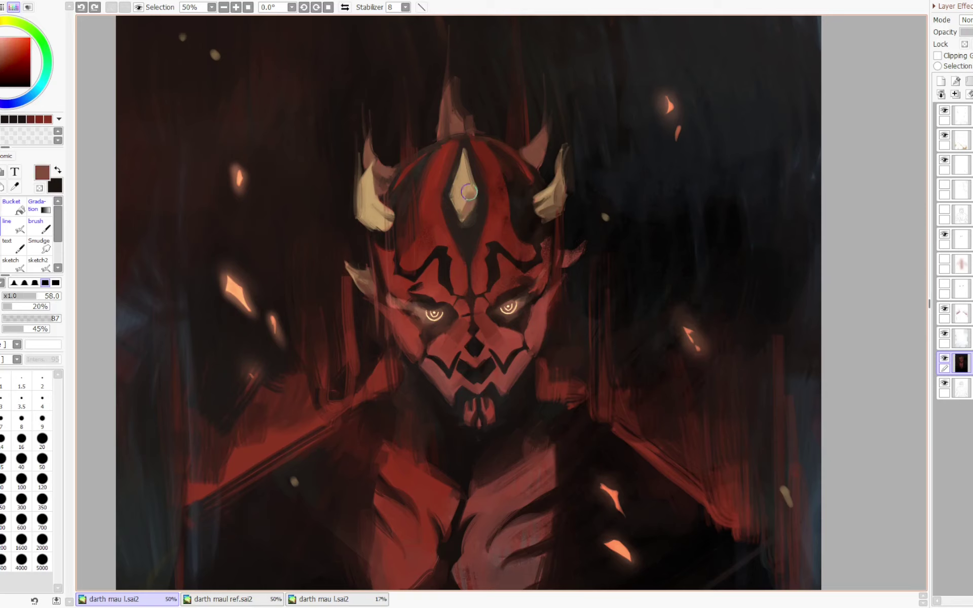
pyautogui.press('b')
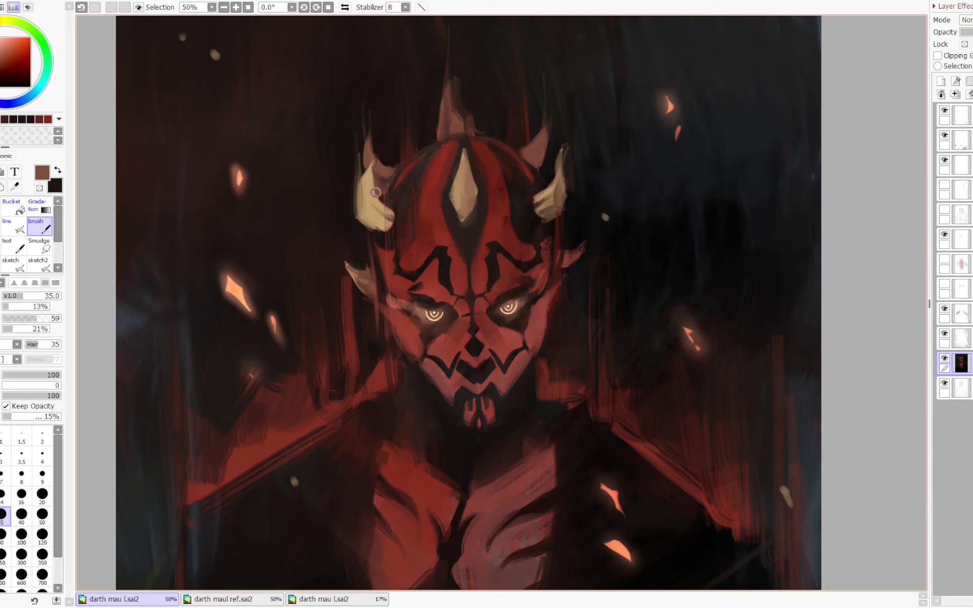
# - Sample tan from the large side horn and repaint the body and lower end of the forehead horn with it
pyautogui.keyDown('alt'); pyautogui.click(377, 193); pyautogui.keyUp('alt')
pyautogui.press('n')
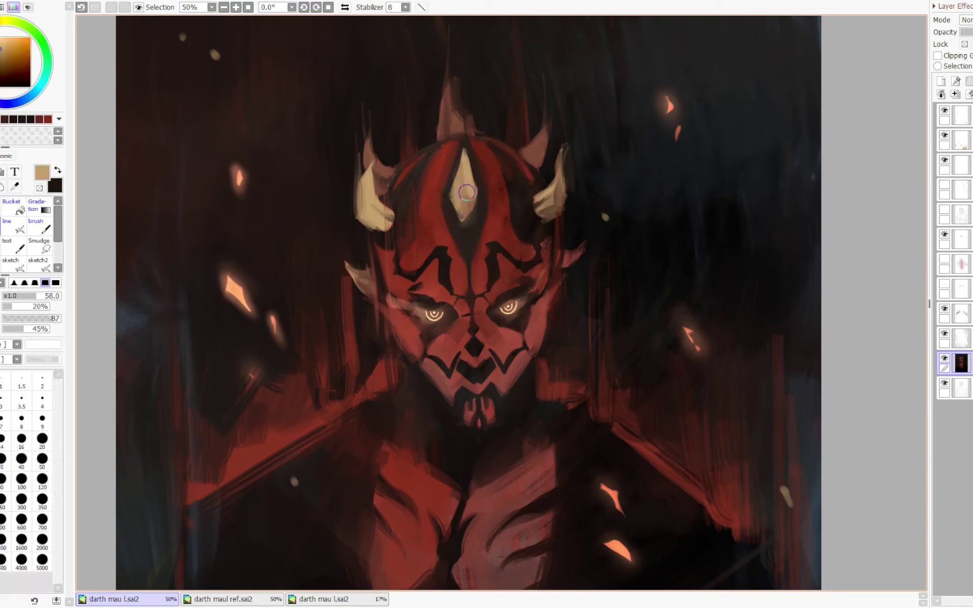
pyautogui.press('b')
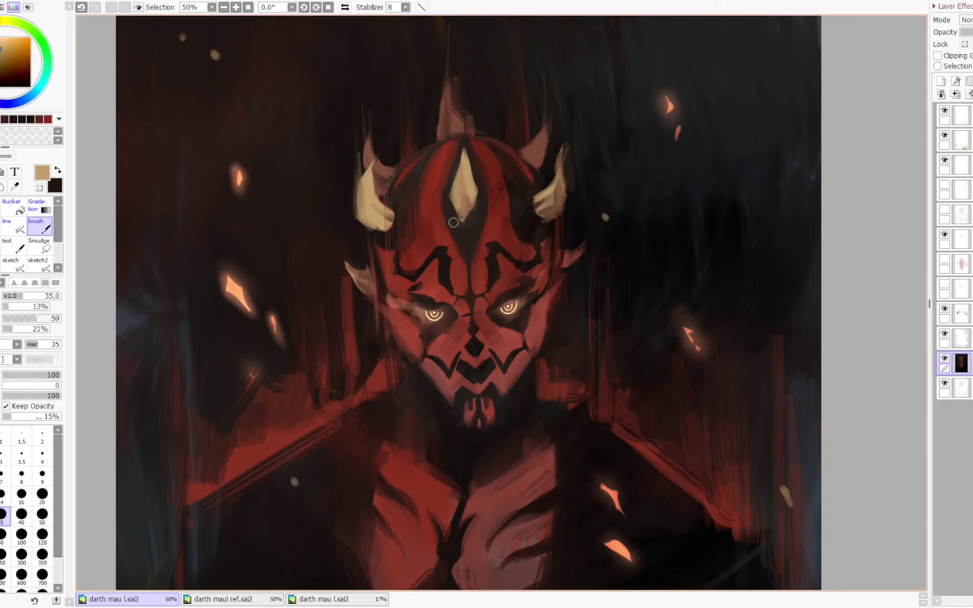
pyautogui.moveTo(461, 206)
pyautogui.mouseDown()
pyautogui.moveTo(479, 194)
pyautogui.moveTo(467, 226)
pyautogui.moveTo(477, 204)
pyautogui.mouseUp()
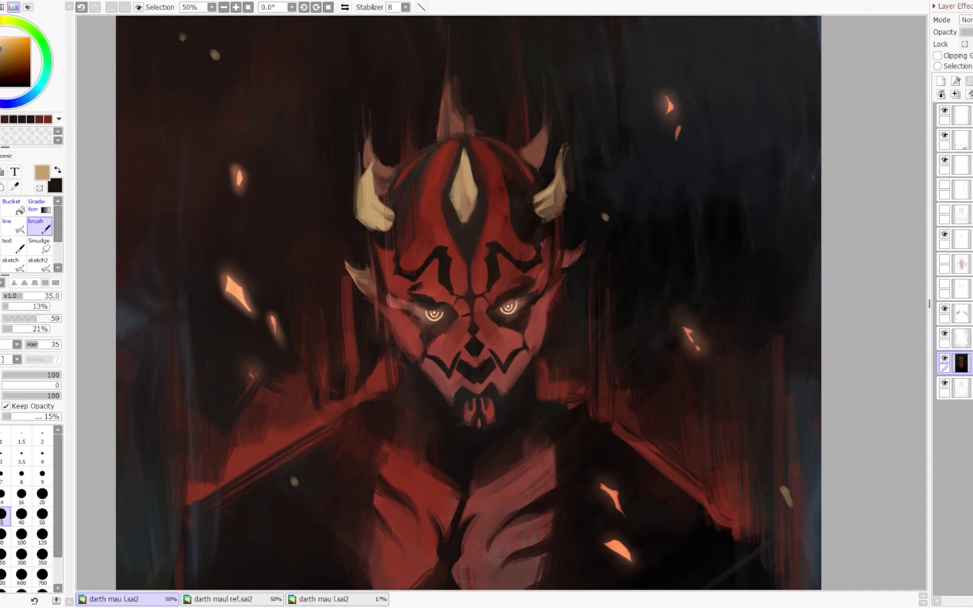
# - Blend red sampled from the head stripe into the forehead horn's lower shading and tidy its outline
pyautogui.keyDown('alt'); pyautogui.click(442, 166); pyautogui.keyUp('alt')
pyautogui.press('n')
pyautogui.moveTo(452, 200)
pyautogui.mouseDown()
pyautogui.moveTo(464, 223)
pyautogui.moveTo(450, 219)
pyautogui.moveTo(462, 218)
pyautogui.mouseUp()
pyautogui.hotkey('ctrl', 'z')
pyautogui.press('b')
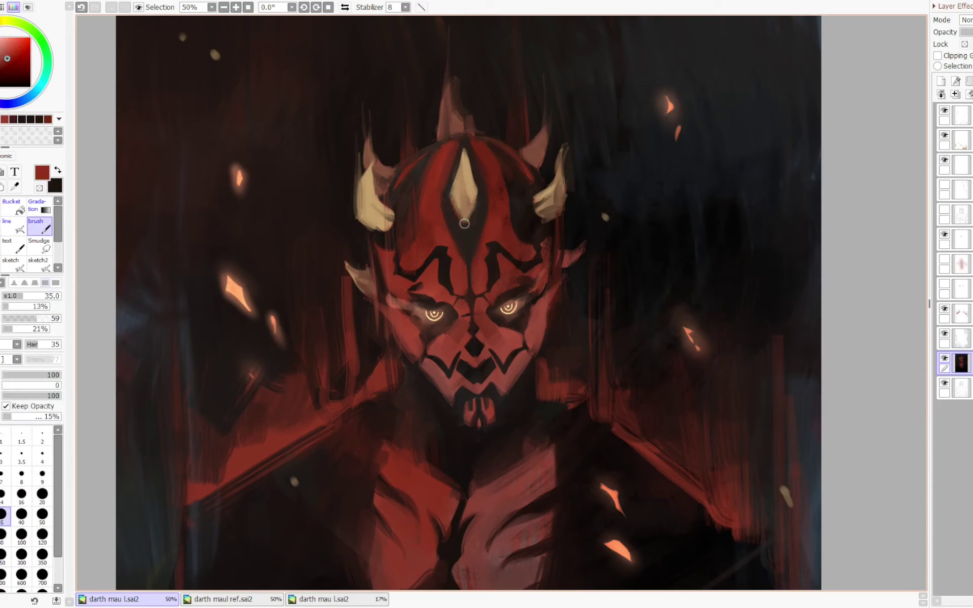
pyautogui.press('n')
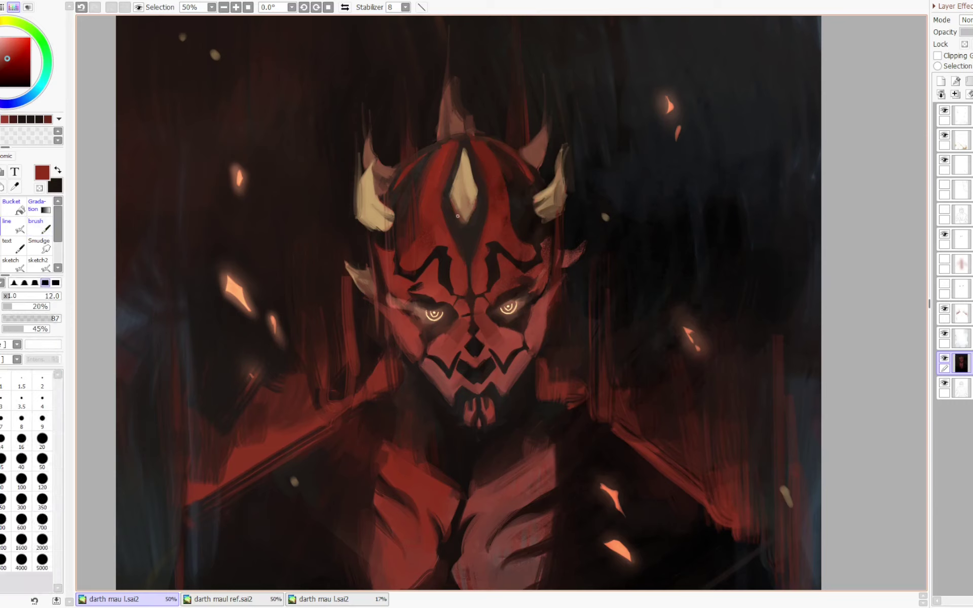
pyautogui.press('b')
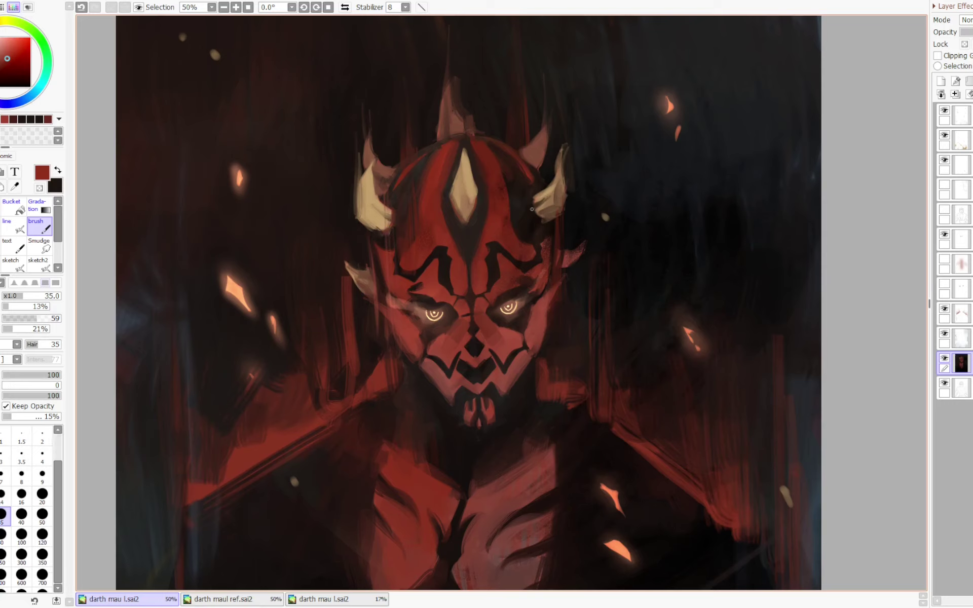
pyautogui.press('n')
pyautogui.press('b')
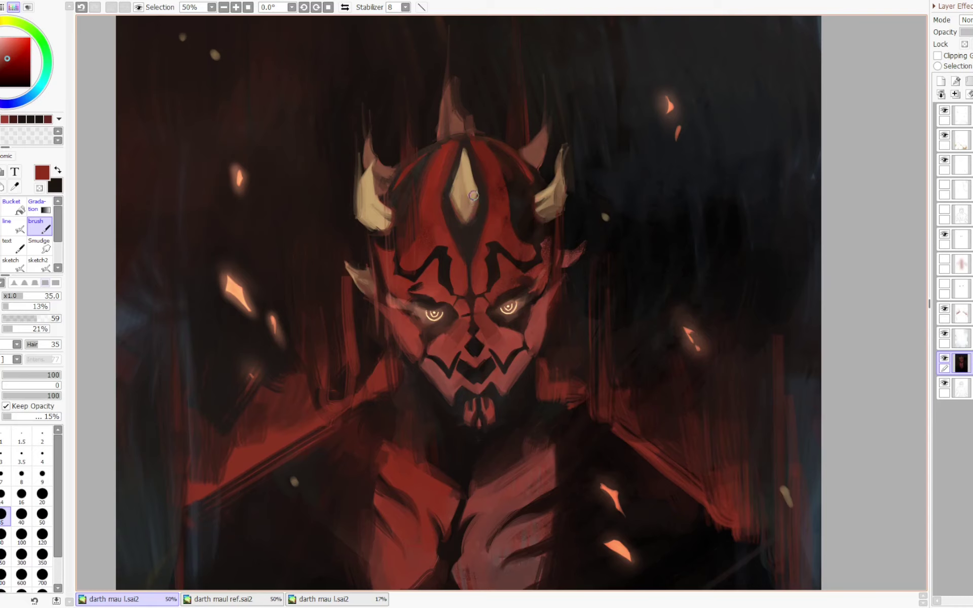
# - Refine the tip of the forehead horn and repaint the central horn on top of the head with a cleaner shape
pyautogui.scroll(-2, 470, 220)
pyautogui.scroll(1, 479, 206)
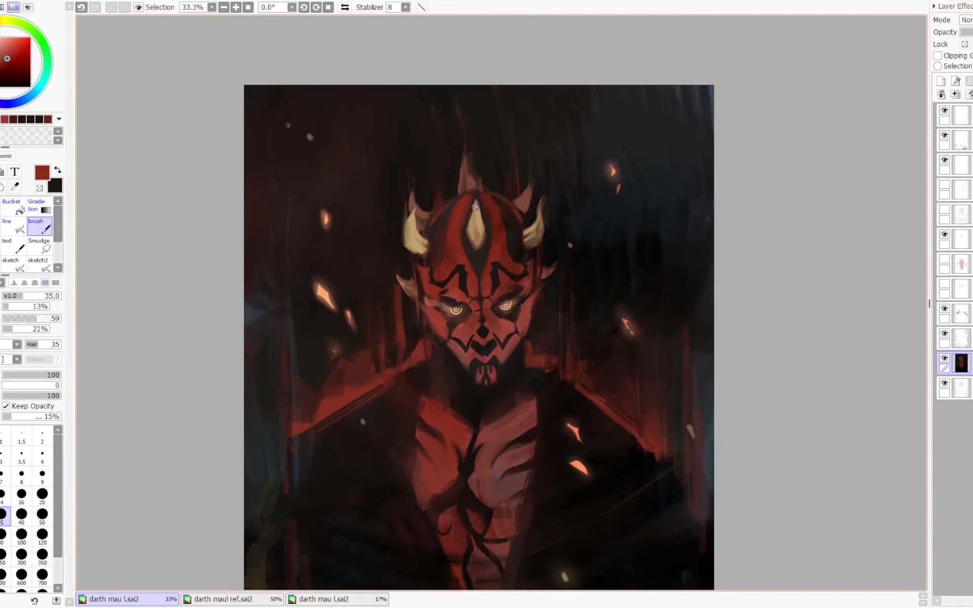
pyautogui.hotkey('ctrl', 'z')
pyautogui.moveTo(474, 199); pyautogui.dragTo(472, 214)
pyautogui.hotkey('ctrl', 'z')
pyautogui.moveTo(469, 156); pyautogui.dragTo(469, 172)
pyautogui.hotkey('ctrl', 'z')
pyautogui.hotkey('ctrl', 'y')
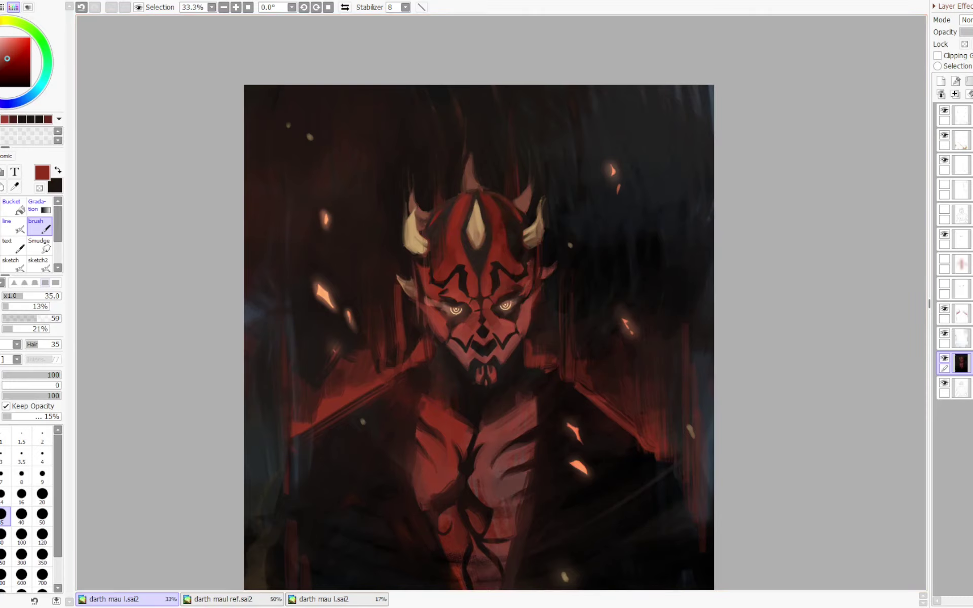
# - Clean up the black mouth marking on the face with the brush at size 16
pyautogui.moveTo(583, 264); pyautogui.dragTo(594, 184)
pyautogui.press('pagedown')
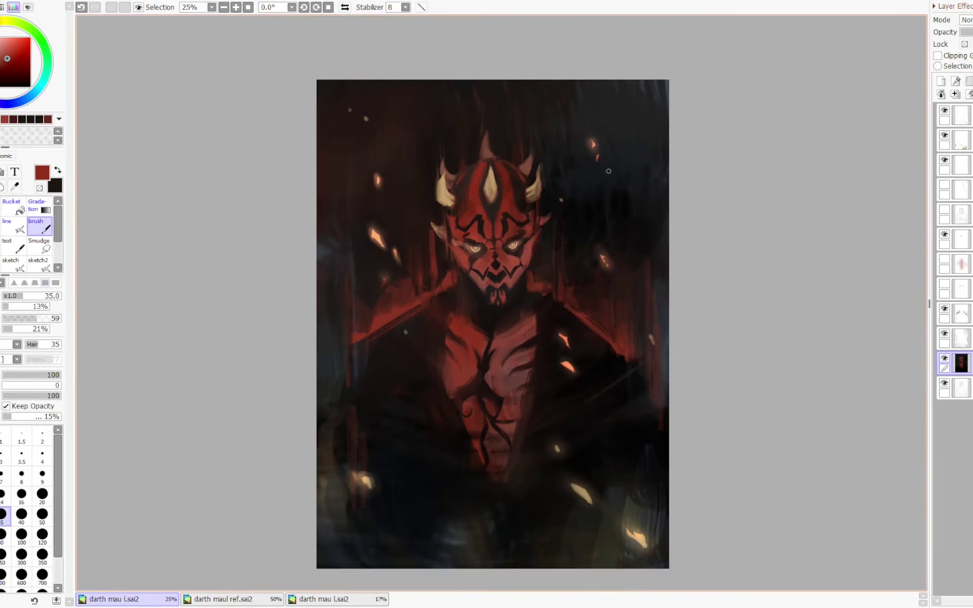
pyautogui.press('pageup')
pyautogui.press('pageup')
pyautogui.press('Delete')
pyautogui.press('pageup')
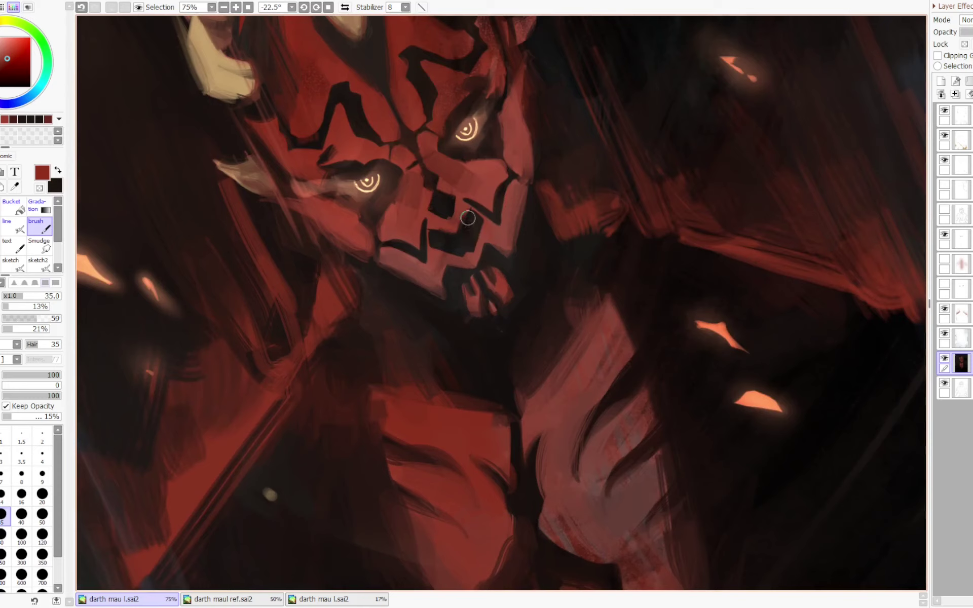
pyautogui.press('[')
pyautogui.press('[')
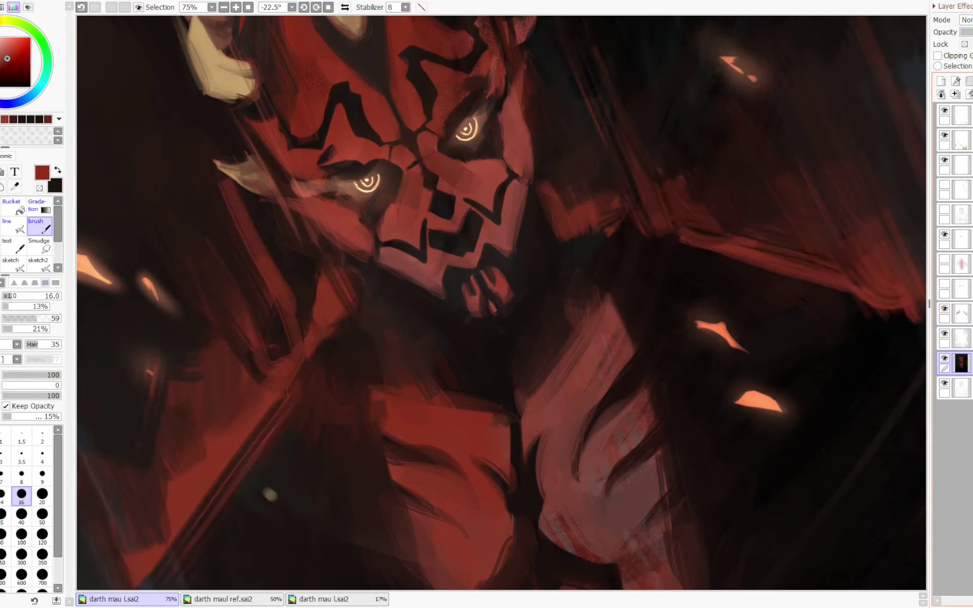
# - Hide the eye glow layer and refine the red skin and black markings around the nose bridge and forehead
pyautogui.click(944, 235)
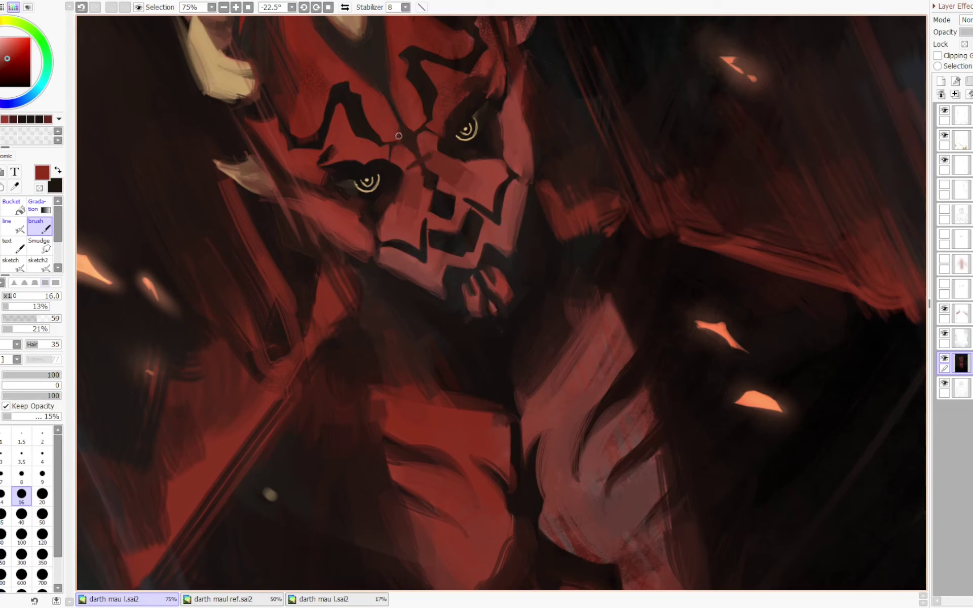
pyautogui.hotkey('ctrl', 'z')
pyautogui.hotkey('ctrl', 'y')
pyautogui.moveTo(427, 111); pyautogui.dragTo(411, 209)
pyautogui.moveTo(426, 167); pyautogui.dragTo(417, 167)
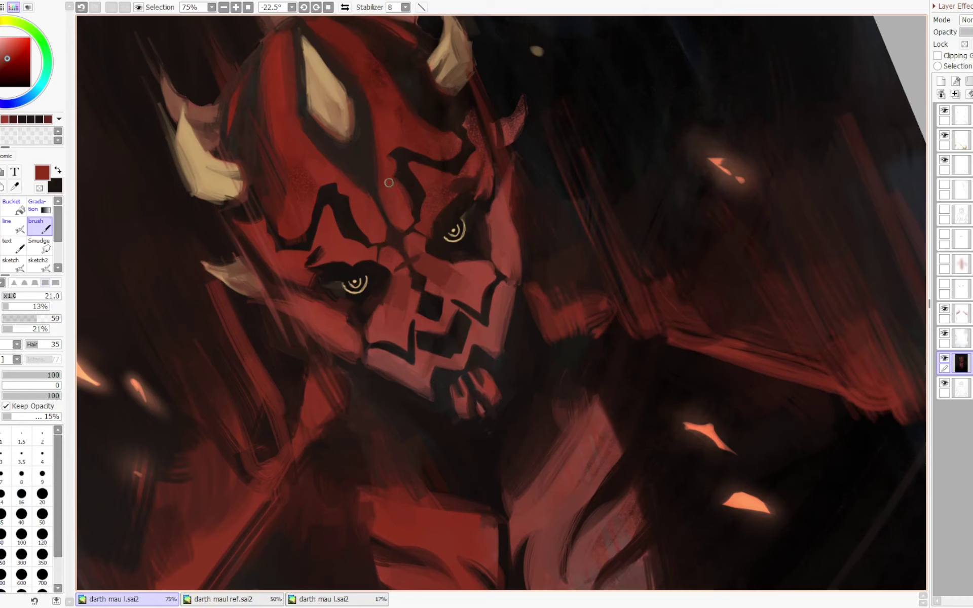
# - Repaint the red forehead stripe and the dark area above the brow marking with the brush at size 21
pyautogui.hotkey('ctrl', 'z')
pyautogui.moveTo(411, 208); pyautogui.dragTo(412, 204)
pyautogui.hotkey('ctrl', 'z')
pyautogui.moveTo(396, 149); pyautogui.dragTo(454, 163)
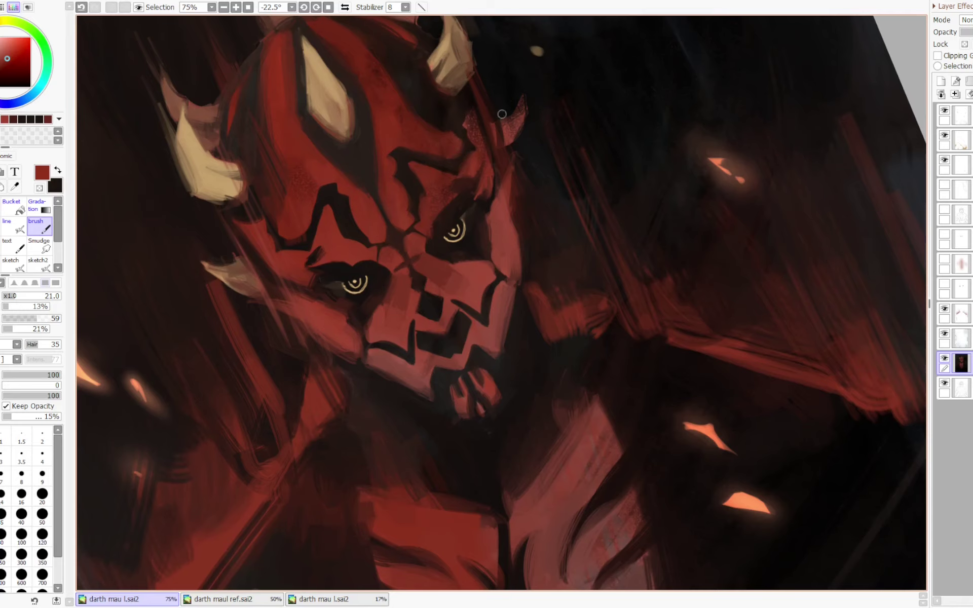
# - Repaint the small speckled horn beside the temple as a solid curved shape with a sampled brownish red
pyautogui.moveTo(502, 114)
pyautogui.mouseDown()
pyautogui.moveTo(488, 189)
pyautogui.moveTo(495, 163)
pyautogui.mouseUp()
pyautogui.rightClick(372, 67)
pyautogui.press('n')
pyautogui.press('b')
pyautogui.moveTo(474, 208)
pyautogui.mouseDown()
pyautogui.moveTo(465, 189)
pyautogui.moveTo(476, 200)
pyautogui.mouseUp()
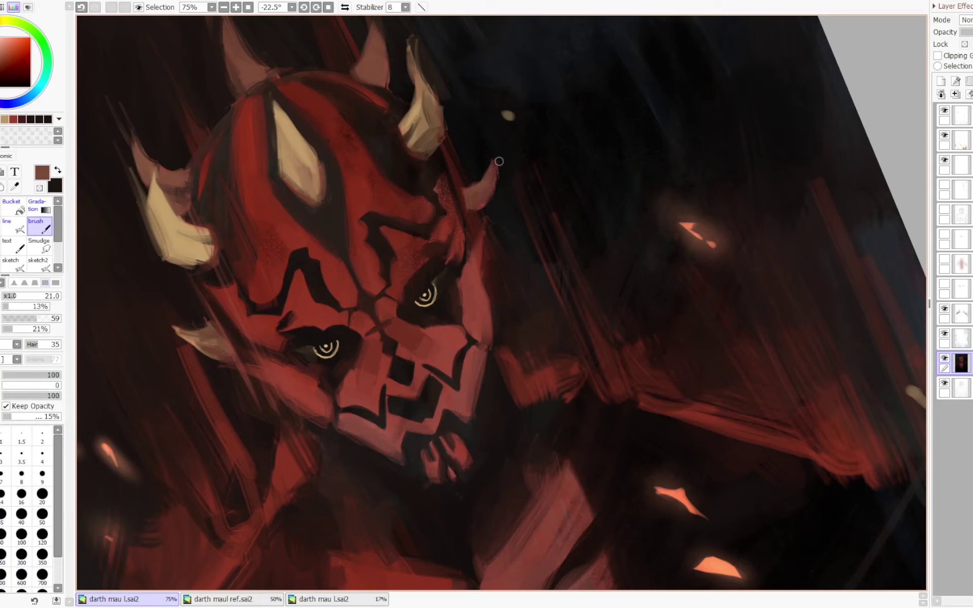
pyautogui.moveTo(499, 161); pyautogui.dragTo(490, 207)
# - Check the head mirrored and unrotated, and paint the small side horn's tip in tan sampled from the horn above at size 33
pyautogui.press('pagedown')
pyautogui.press('h')
pyautogui.press('Home')
pyautogui.press('h')
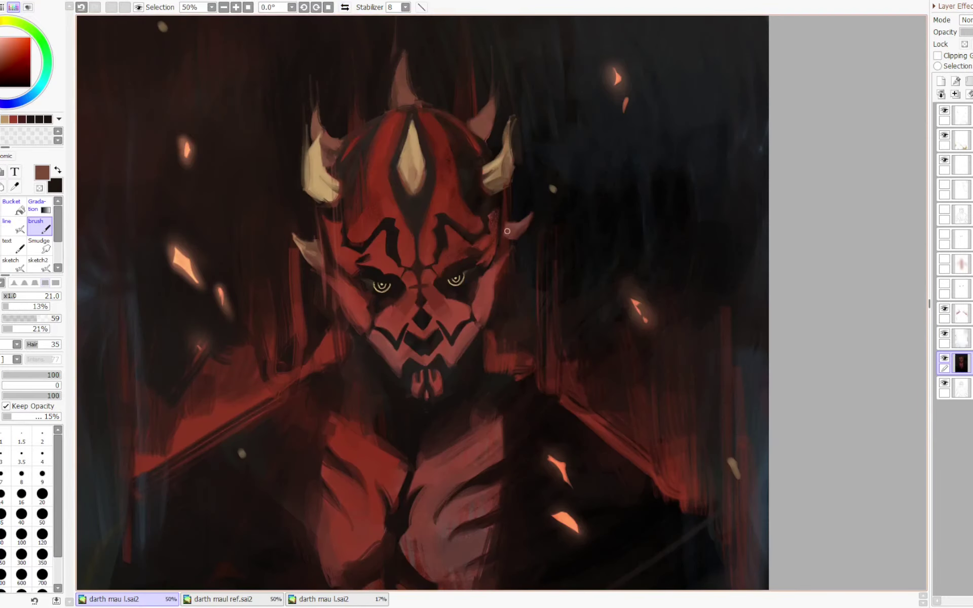
pyautogui.press('e')
pyautogui.keyDown('alt'); pyautogui.click(511, 141); pyautogui.keyUp('alt')
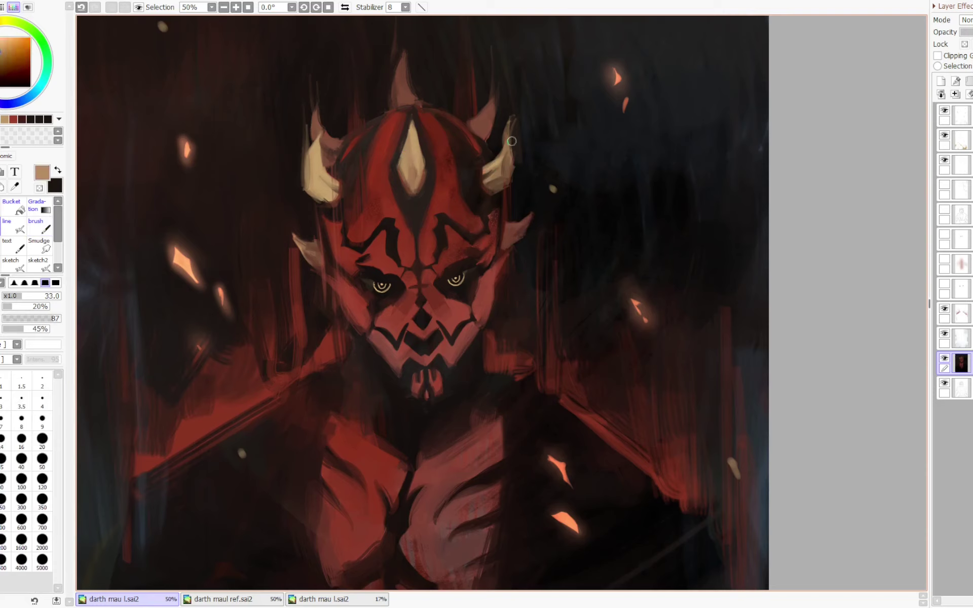
pyautogui.moveTo(507, 228); pyautogui.dragTo(528, 211)
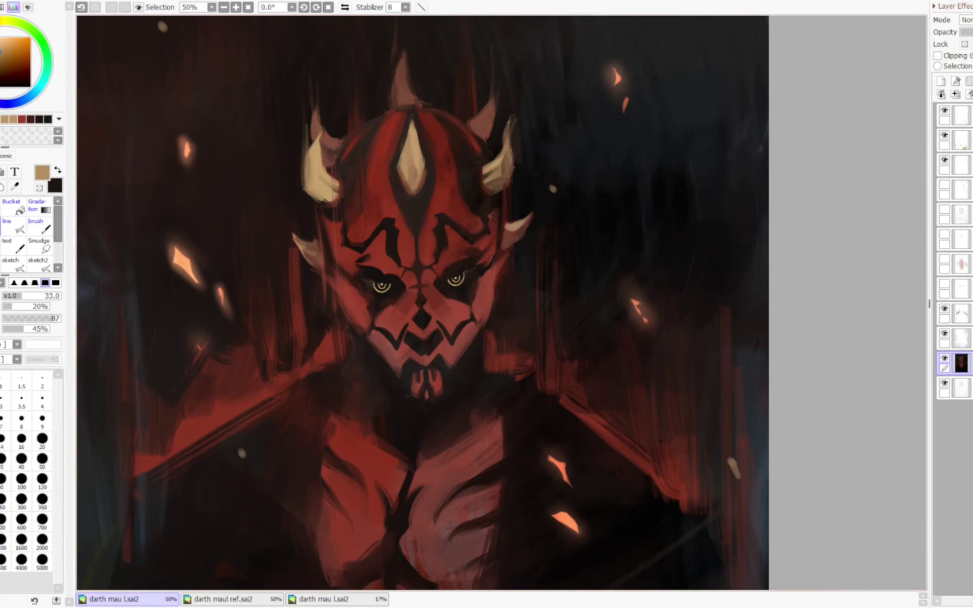
# - Adjust the small side horn's tip and rework the forehead marking beside the central horn with the brush at size 46
pyautogui.hotkey('ctrl', 'z')
pyautogui.moveTo(507, 229)
pyautogui.mouseDown()
pyautogui.moveTo(530, 215)
pyautogui.moveTo(508, 239)
pyautogui.moveTo(517, 218)
pyautogui.mouseUp()
pyautogui.press('b')
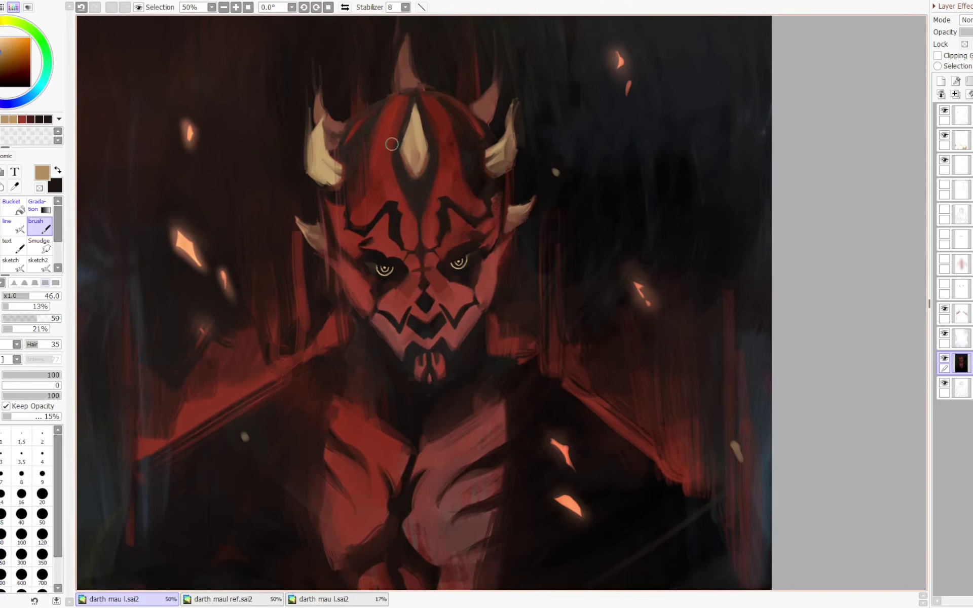
pyautogui.hotkey('ctrl', 'z')
pyautogui.moveTo(406, 101); pyautogui.dragTo(398, 135)
pyautogui.hotkey('ctrl', 'z')
pyautogui.hotkey('ctrl', 'y')
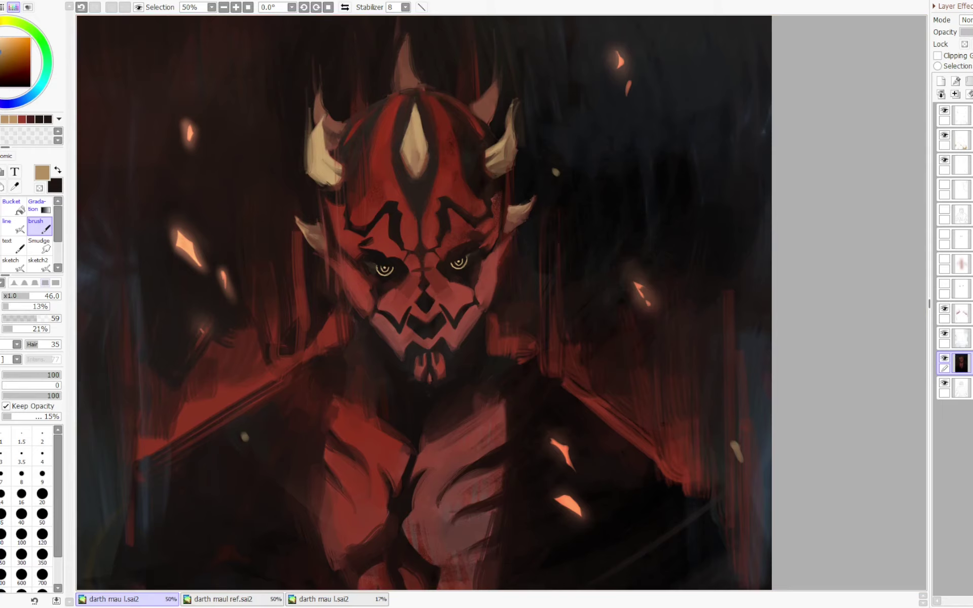
# - Compare the whole painting at 25% zoom with and without the bluish ambient light layer
pyautogui.scroll(-2, 564, 211)
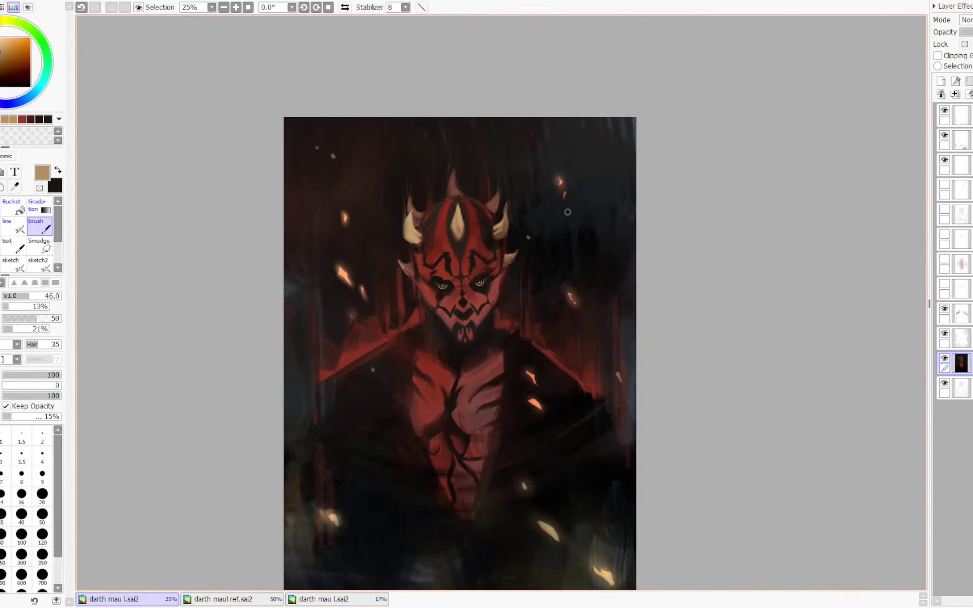
pyautogui.moveTo(540, 297); pyautogui.dragTo(573, 297)
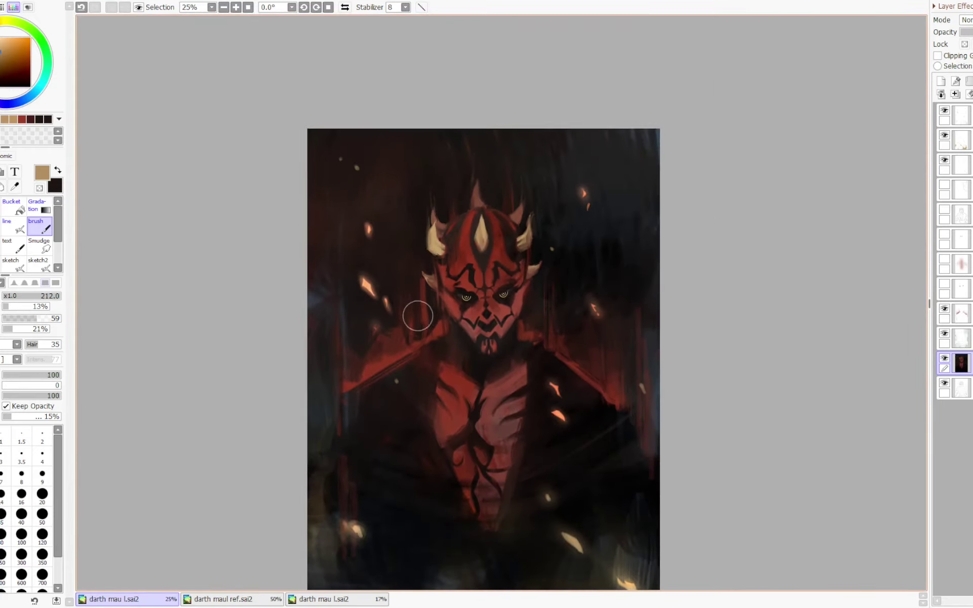
pyautogui.hotkey('ctrl', 'z')
pyautogui.click(944, 334)
pyautogui.click(944, 334)
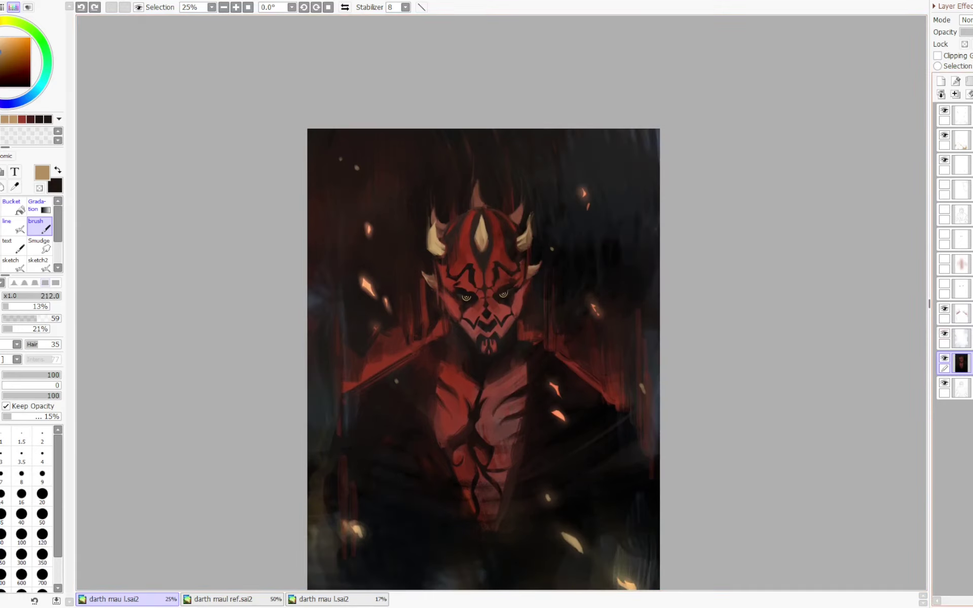
pyautogui.click(944, 334)
pyautogui.moveTo(317, 466); pyautogui.dragTo(312, 510)
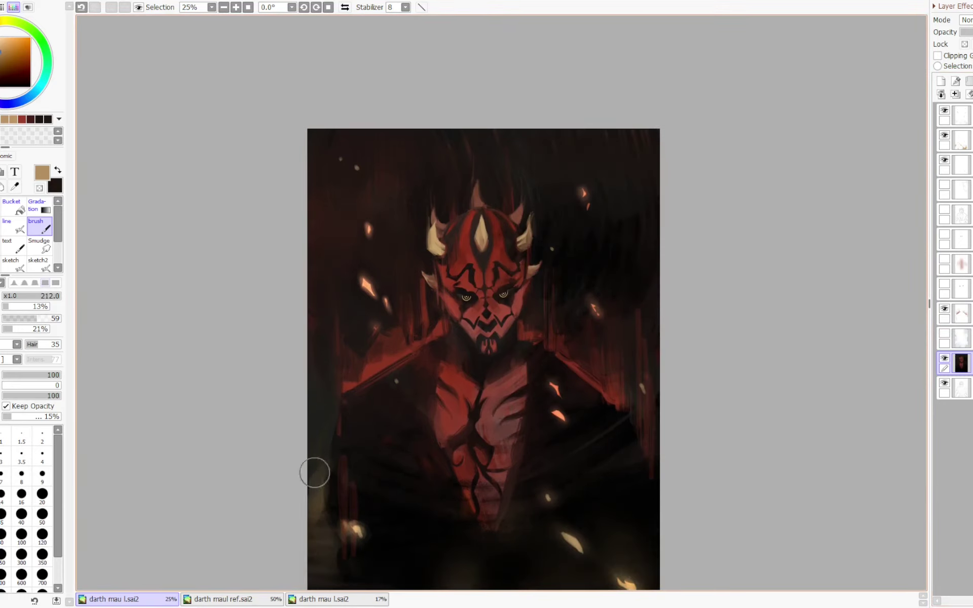
pyautogui.hotkey('ctrl', 'z')
# - Hide the two ember glow layers and soften the background and cloak edges on both sides of the figure with large brush strokes
pyautogui.click(944, 136)
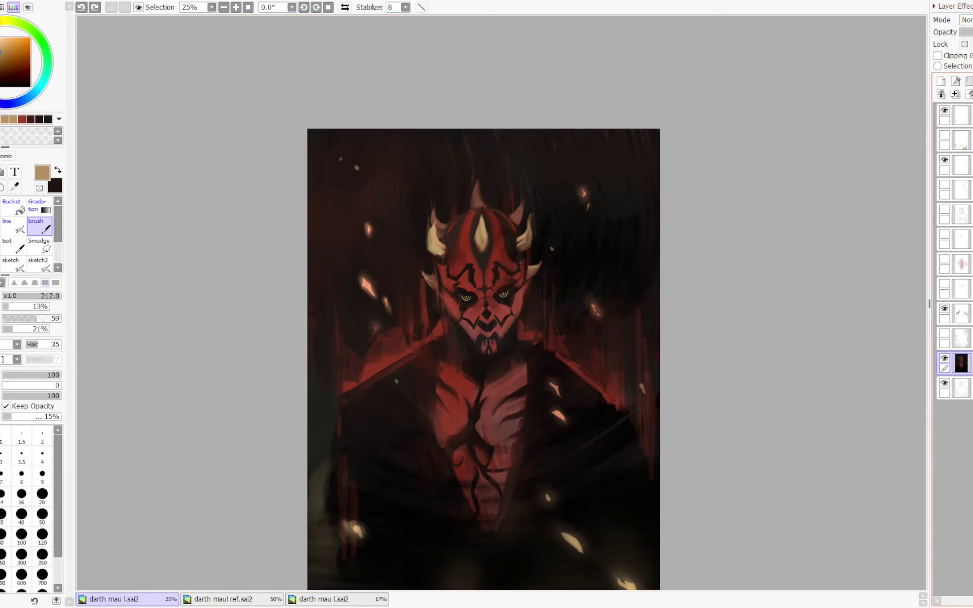
pyautogui.click(944, 110)
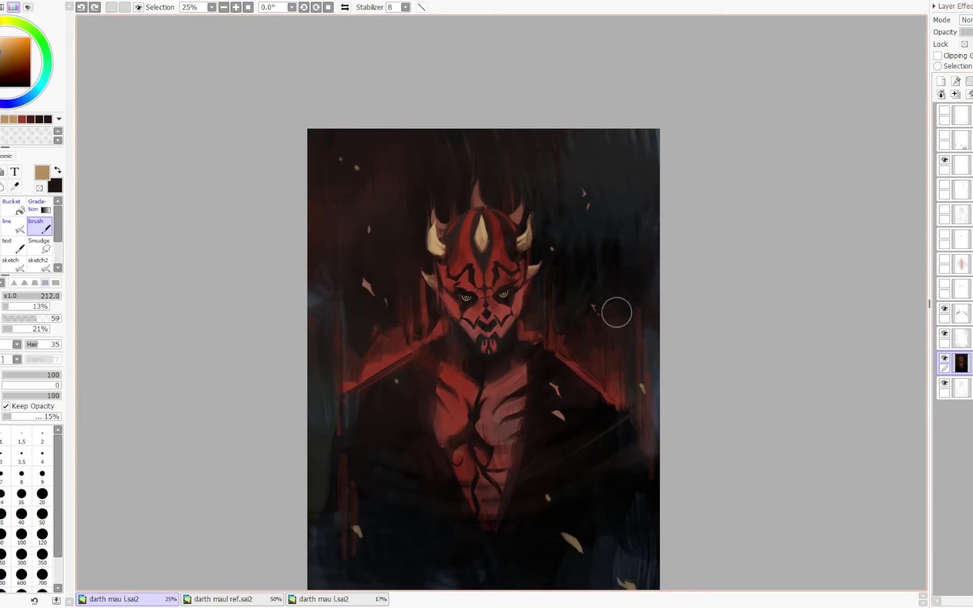
pyautogui.moveTo(340, 494)
pyautogui.mouseDown()
pyautogui.moveTo(307, 497)
pyautogui.moveTo(329, 554)
pyautogui.moveTo(309, 504)
pyautogui.moveTo(340, 501)
pyautogui.moveTo(320, 546)
pyautogui.mouseUp()
pyautogui.moveTo(639, 387); pyautogui.dragTo(652, 441)
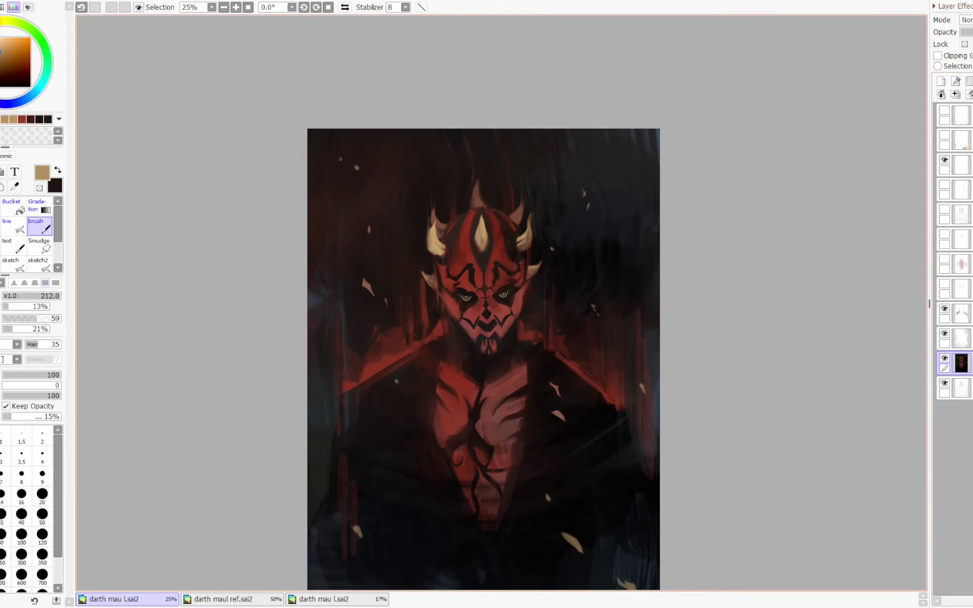
pyautogui.hotkey('ctrl', 'z')
pyautogui.moveTo(646, 305)
pyautogui.mouseDown()
pyautogui.moveTo(656, 408)
pyautogui.moveTo(644, 378)
pyautogui.moveTo(643, 426)
pyautogui.moveTo(656, 467)
pyautogui.moveTo(641, 504)
pyautogui.mouseUp()
pyautogui.moveTo(632, 569)
pyautogui.mouseDown()
pyautogui.moveTo(614, 467)
pyautogui.moveTo(687, 465)
pyautogui.mouseUp()
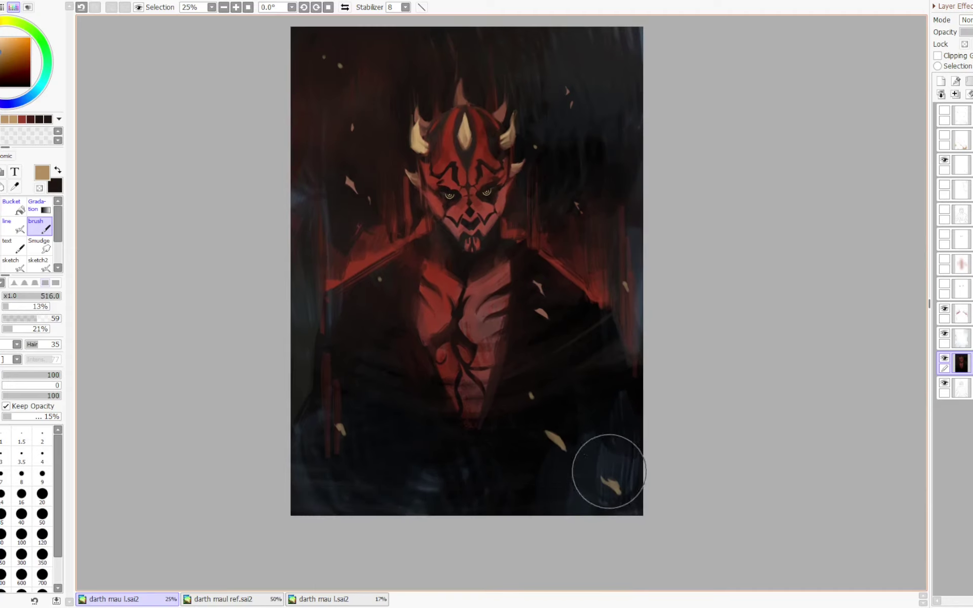
pyautogui.hotkey('ctrl', 'z')
# - Select the bluish light layer and rework its haze over the lower cloak with the brush at size 516
pyautogui.click(944, 334)
pyautogui.click(945, 334)
pyautogui.click(961, 339)
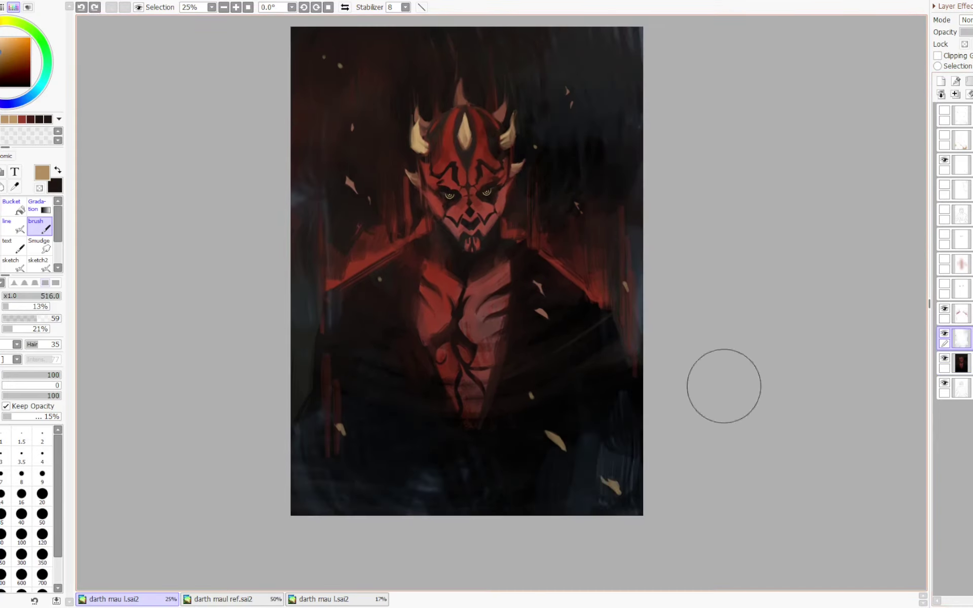
pyautogui.press('-')
pyautogui.moveTo(593, 430); pyautogui.dragTo(589, 473)
pyautogui.moveTo(459, 460); pyautogui.dragTo(467, 475)
pyautogui.press('-')
pyautogui.moveTo(510, 404); pyautogui.dragTo(520, 489)
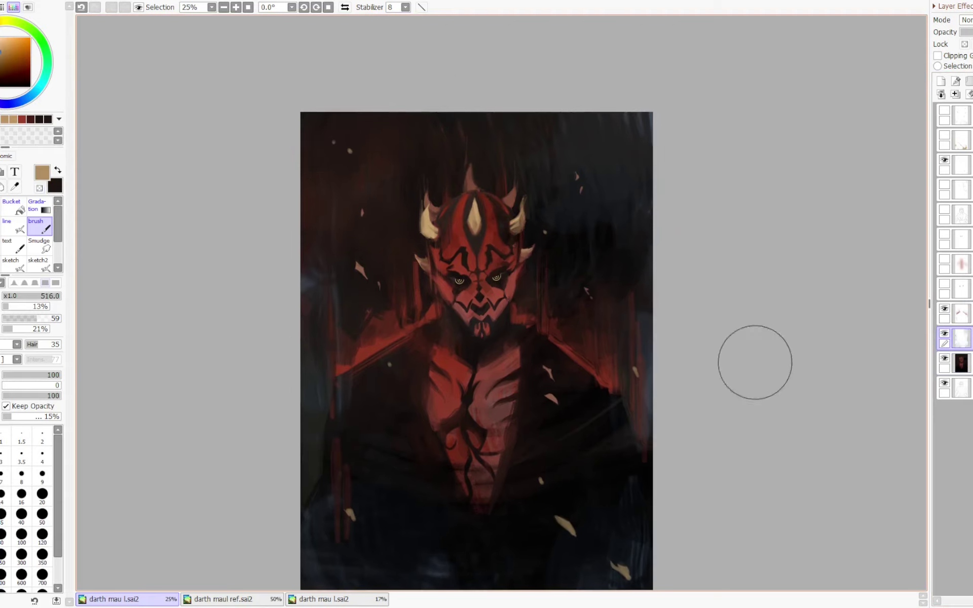
# - Select the main painting layer, reduce the brush to size 90 and check the darth maul ref document
pyautogui.click(960, 363)
pyautogui.moveTo(548, 361)
pyautogui.mouseDown()
pyautogui.moveTo(486, 370)
pyautogui.moveTo(489, 379)
pyautogui.moveTo(462, 371)
pyautogui.mouseUp()
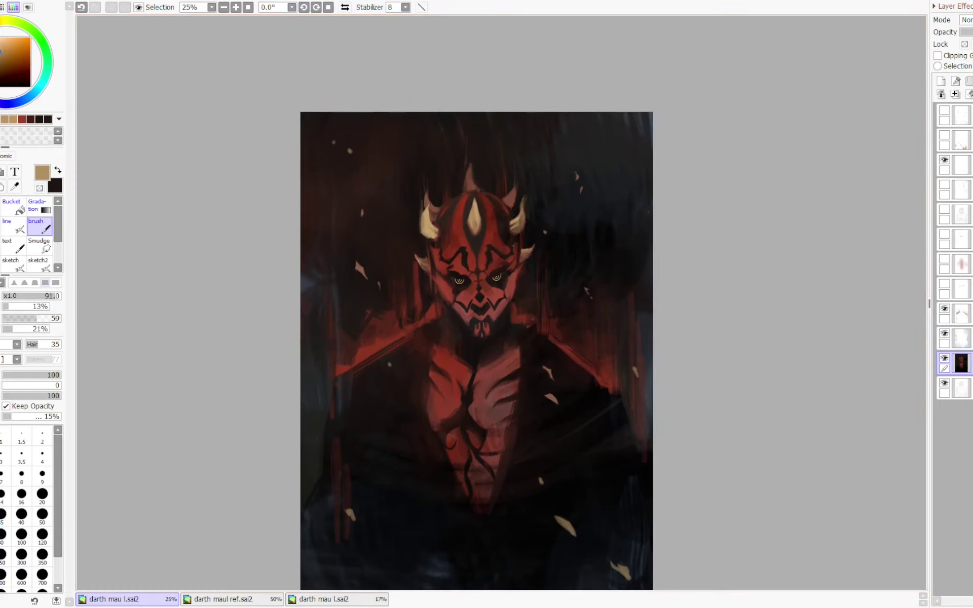
pyautogui.click(224, 599)
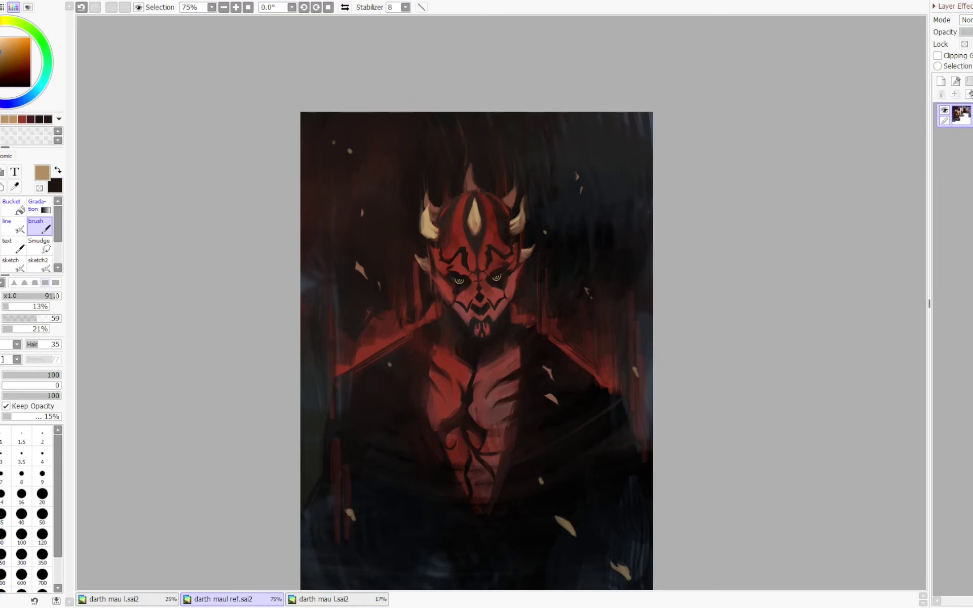
pyautogui.hotkey('ctrl', 'Tab')
pyautogui.press('[')
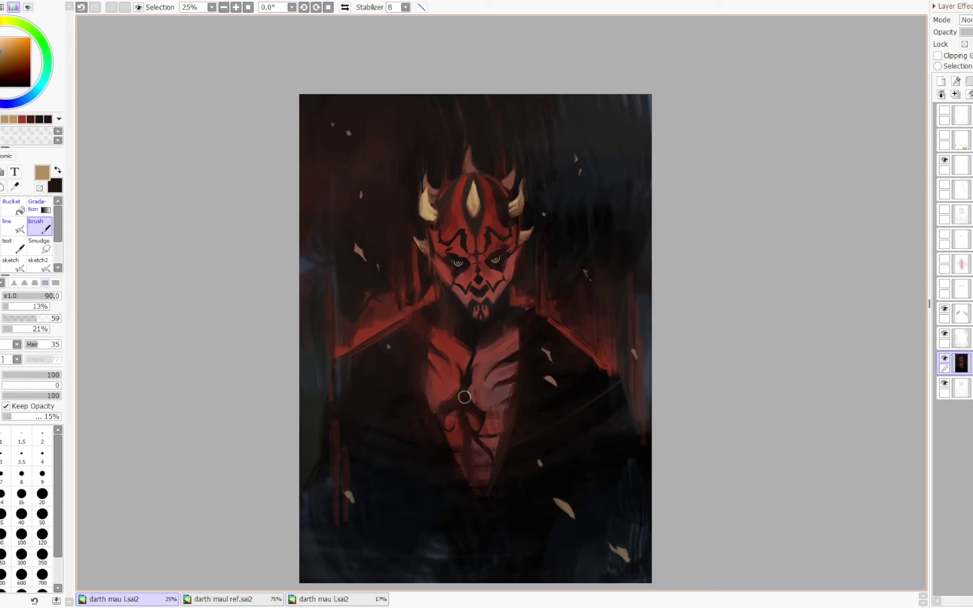
# - Repaint the central chest marking in a sampled near-black with the line tool at size 62 and blend it down the abdomen
pyautogui.rightClick(465, 398)
pyautogui.press('n')
pyautogui.moveTo(465, 380); pyautogui.dragTo(462, 415)
pyautogui.moveTo(462, 408); pyautogui.dragTo(471, 400)
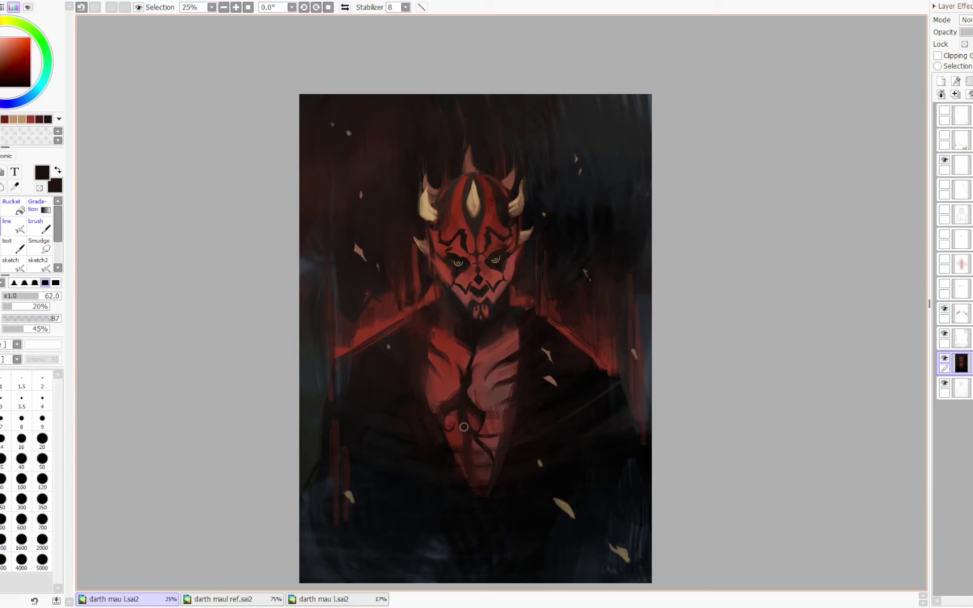
pyautogui.scroll(-2, 476, 461)
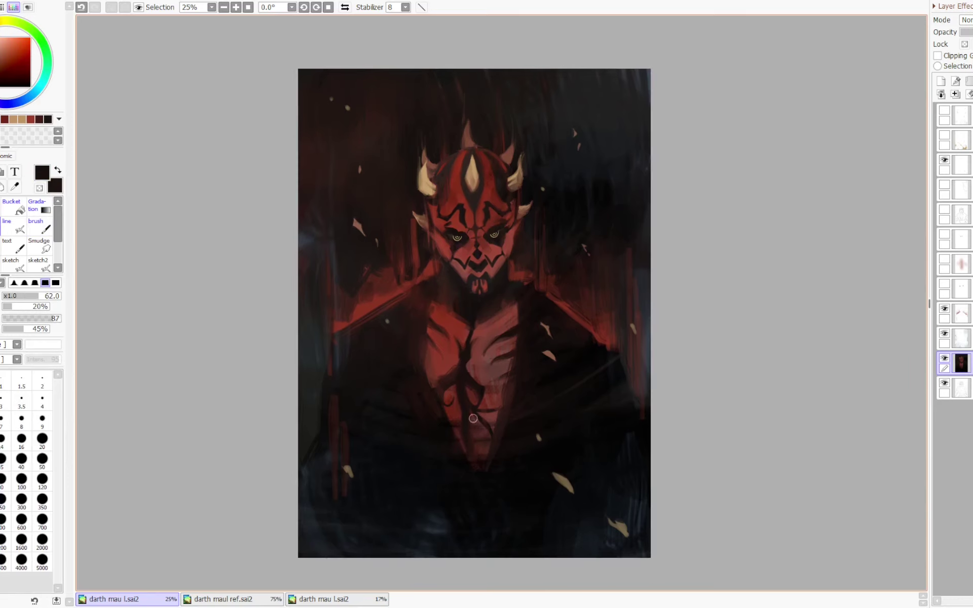
pyautogui.press('b')
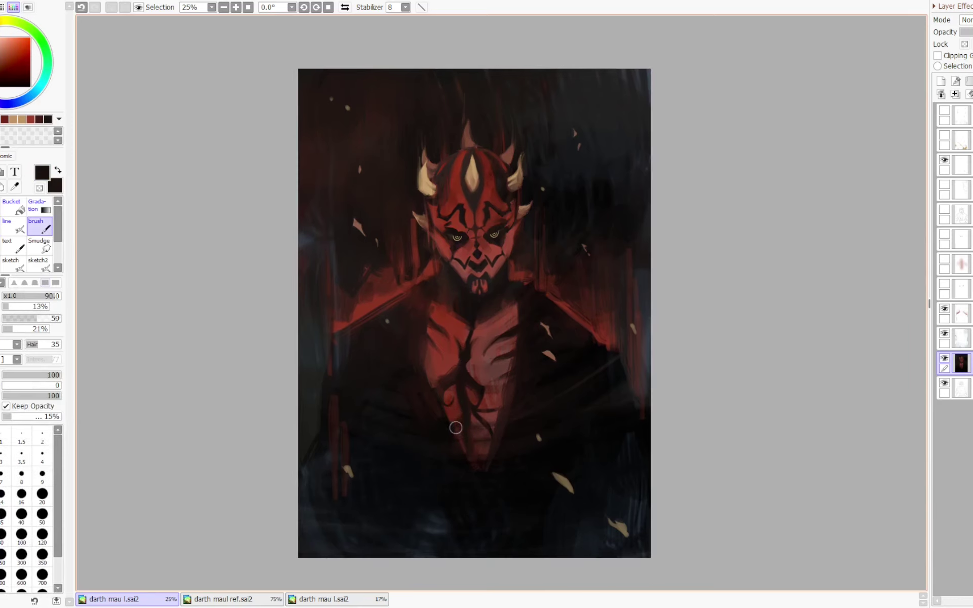
pyautogui.moveTo(468, 426); pyautogui.dragTo(466, 408)
# - Sample a dark red from the abdomen and repaint the skin beside the central marking
pyautogui.rightClick(451, 407)
pyautogui.press('n')
pyautogui.press('b')
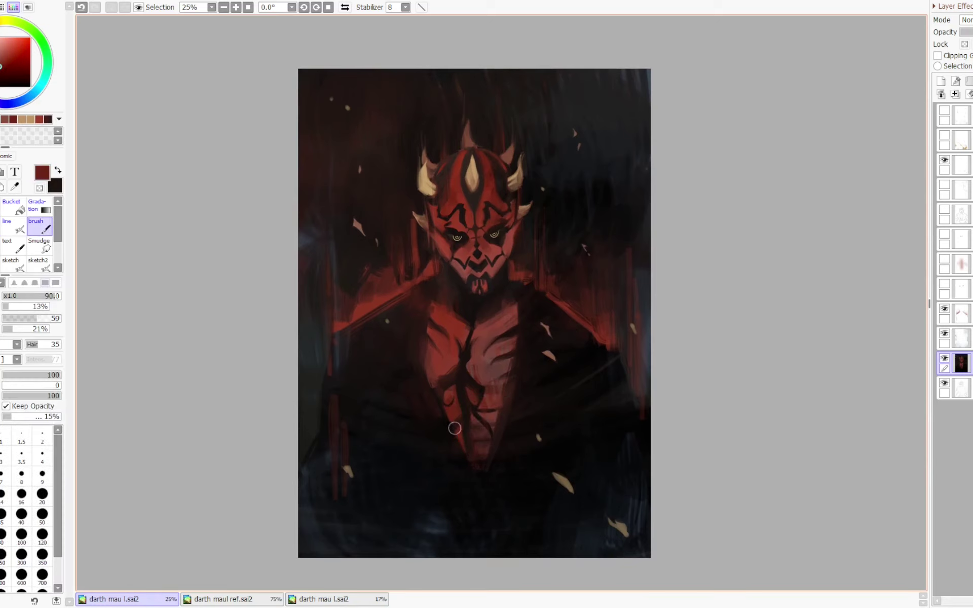
pyautogui.press('b')
pyautogui.hotkey('ctrl', 'z')
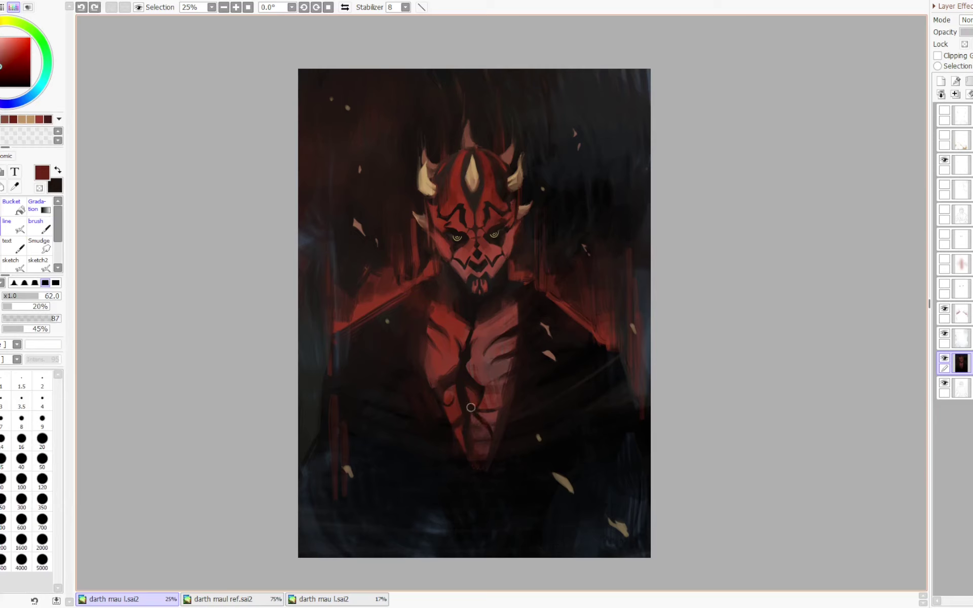
# - Reshape the branching stripes on the lower abdomen in near-black and restore the dark red skin around them
pyautogui.press('x')
pyautogui.moveTo(472, 415); pyautogui.dragTo(485, 421)
pyautogui.hotkey('ctrl', 'z')
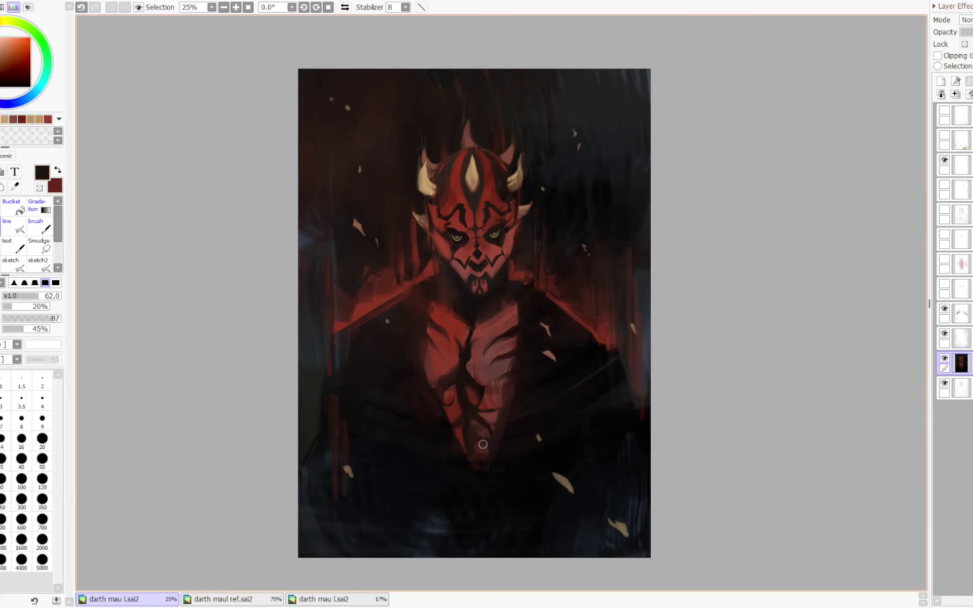
pyautogui.press('x')
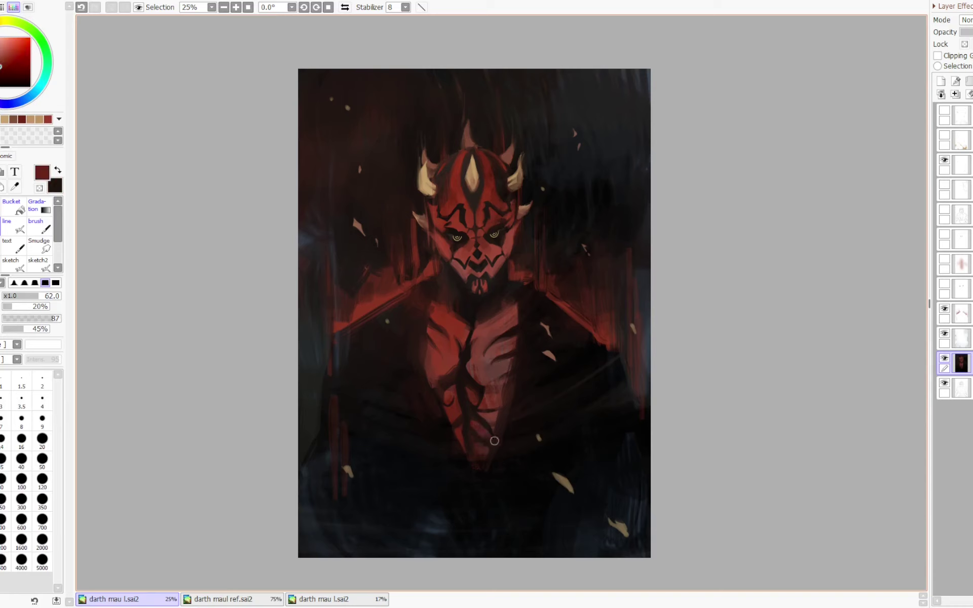
pyautogui.press('b')
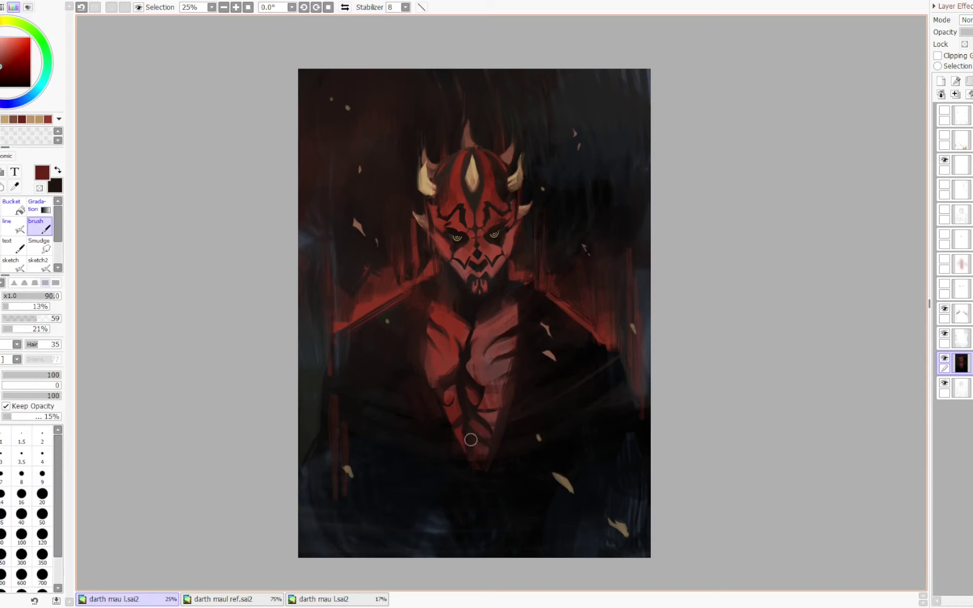
pyautogui.moveTo(471, 439)
pyautogui.mouseDown()
pyautogui.moveTo(484, 456)
pyautogui.moveTo(472, 437)
pyautogui.moveTo(487, 441)
pyautogui.moveTo(466, 431)
pyautogui.moveTo(463, 416)
pyautogui.moveTo(451, 452)
pyautogui.mouseUp()
pyautogui.moveTo(452, 381)
pyautogui.mouseDown()
pyautogui.moveTo(460, 374)
pyautogui.moveTo(451, 376)
pyautogui.mouseUp()
# - Sharpen the black stripes across both sides of the chest and clean up the robe's inner edge with the brush at size 115
pyautogui.press('n')
pyautogui.press('x')
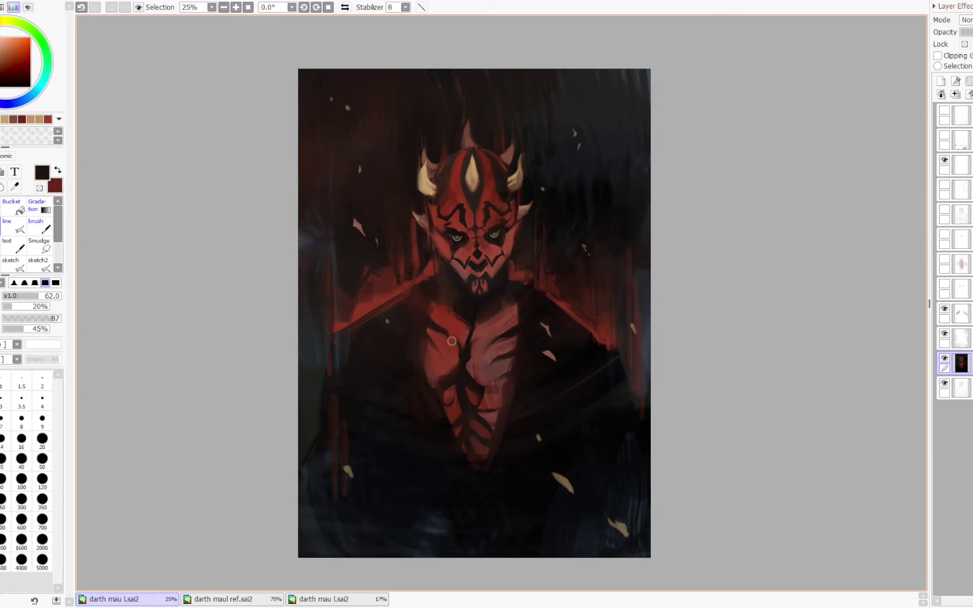
pyautogui.press('b')
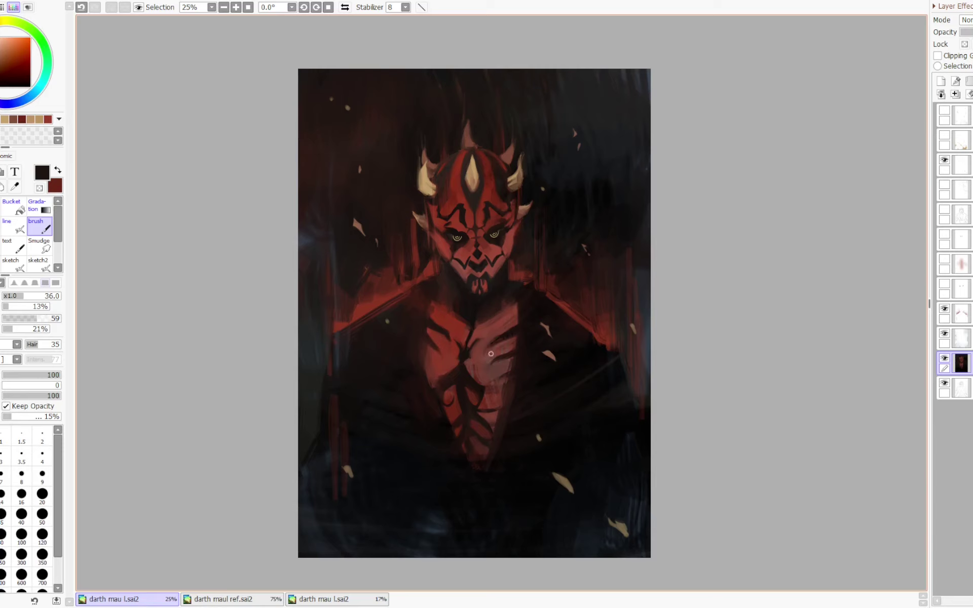
pyautogui.moveTo(508, 336)
pyautogui.mouseDown()
pyautogui.moveTo(517, 338)
pyautogui.moveTo(513, 401)
pyautogui.moveTo(497, 438)
pyautogui.mouseUp()
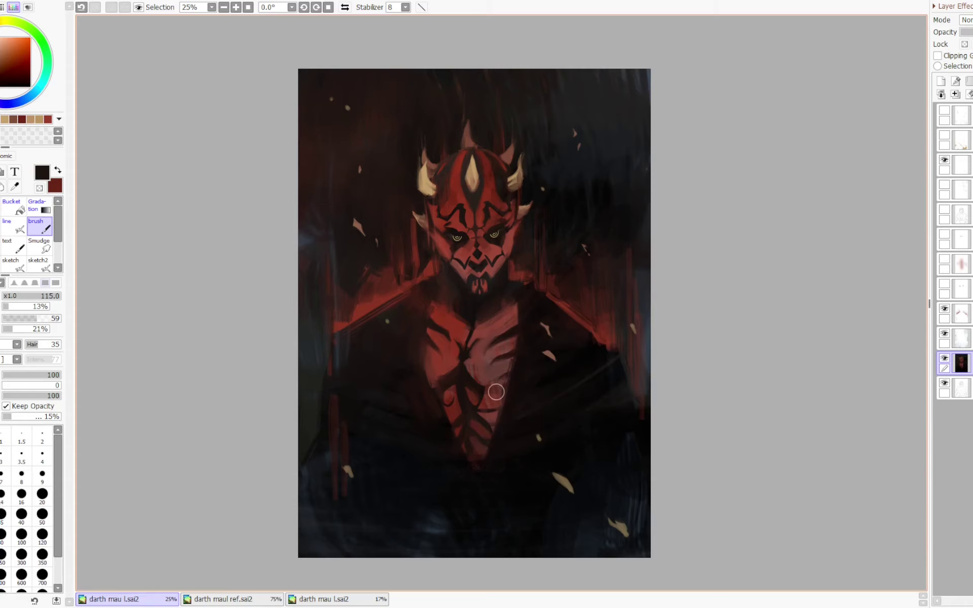
pyautogui.scroll(2, 552, 287)
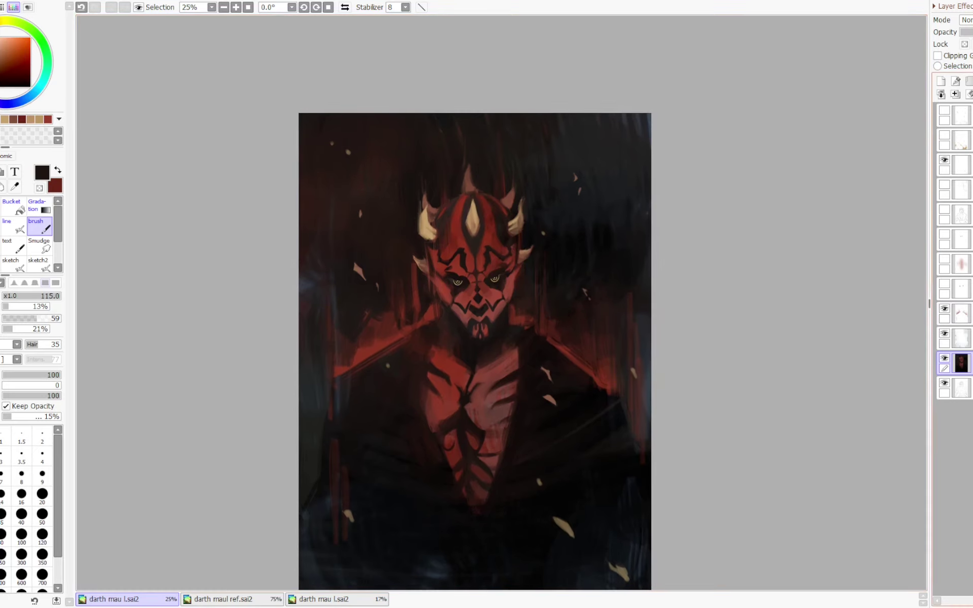
# - Select the red shoulder glow layer, sample its red and rework the glow above the left shoulder with the brush at size 230
pyautogui.click(963, 314)
pyautogui.press('-')
pyautogui.moveTo(362, 339)
pyautogui.mouseDown()
pyautogui.moveTo(378, 352)
pyautogui.moveTo(337, 364)
pyautogui.moveTo(360, 352)
pyautogui.moveTo(355, 314)
pyautogui.moveTo(357, 348)
pyautogui.mouseUp()
pyautogui.press('-')
pyautogui.hotkey('ctrl', 'z')
pyautogui.rightClick(363, 354)
pyautogui.hotkey('ctrl', 'z')
pyautogui.press('-')
pyautogui.rightClick(357, 325)
pyautogui.click(441, 308)
pyautogui.hotkey('ctrl', 'z')
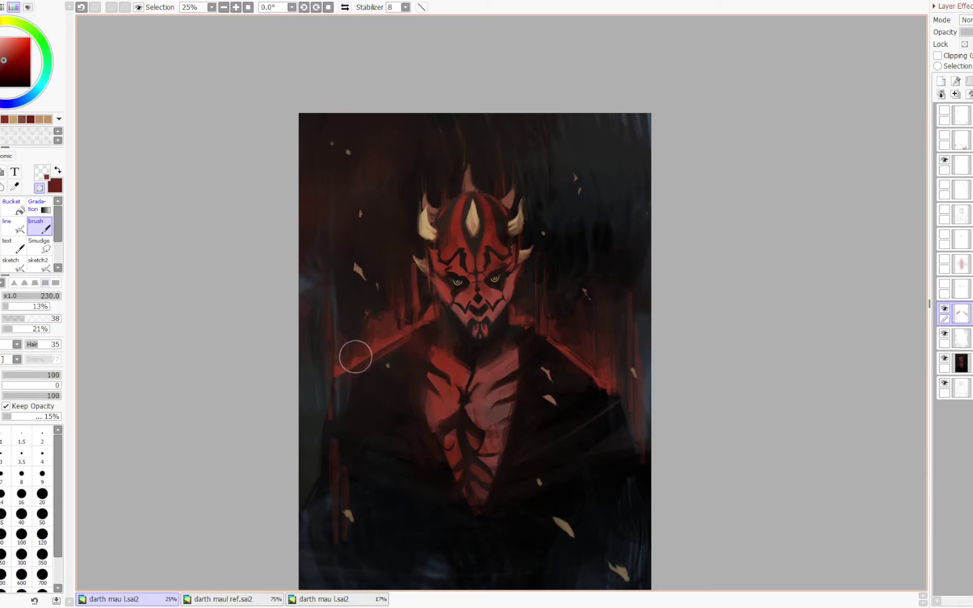
# - Try red strokes in the glow above the left shoulder, reducing the brush to size 72
pyautogui.press('x')
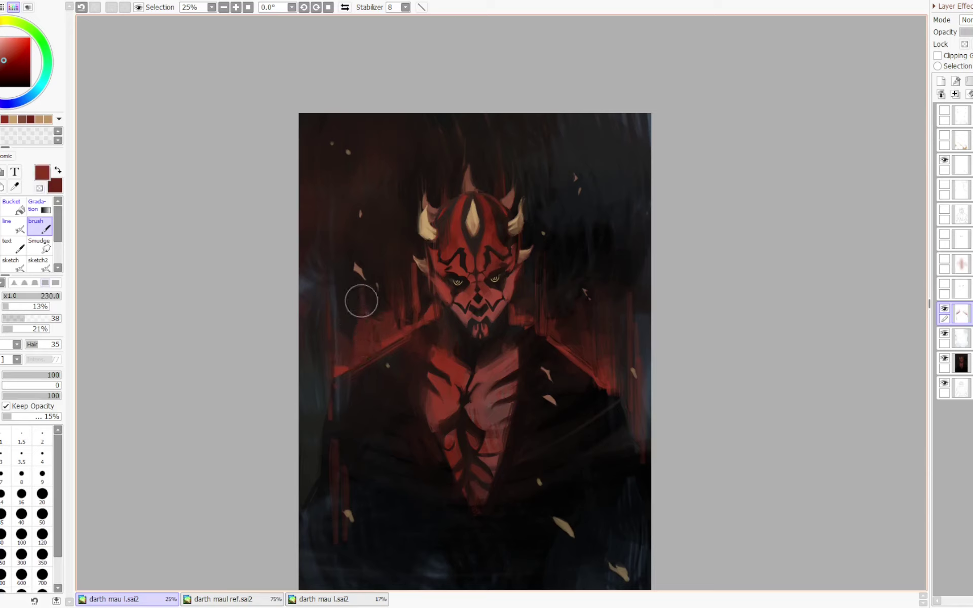
pyautogui.hotkey('ctrl', 'z')
pyautogui.moveTo(357, 305)
pyautogui.mouseDown()
pyautogui.moveTo(366, 350)
pyautogui.moveTo(356, 358)
pyautogui.moveTo(375, 348)
pyautogui.mouseUp()
pyautogui.hotkey('ctrl', 'z')
pyautogui.keyDown('ctrl'); pyautogui.keyDown('alt'); pyautogui.moveTo(388, 343); pyautogui.dragTo(380, 343); pyautogui.keyUp('alt'); pyautogui.keyUp('ctrl')
pyautogui.hotkey('ctrl', 'z')
pyautogui.hotkey('ctrl', 'z')
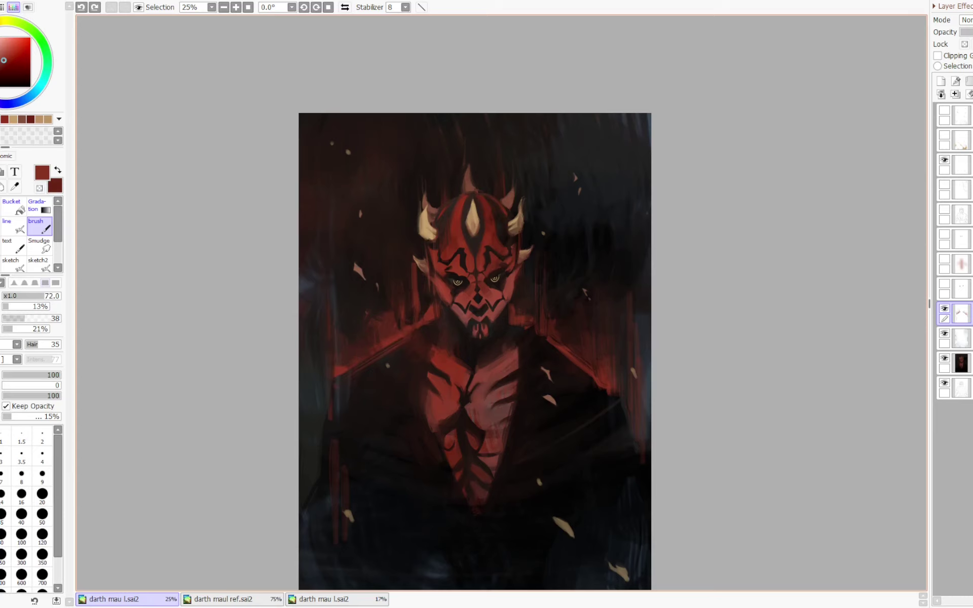
# - Paint thin vertical red streaks rising above the left shoulder with the brush at size 72
pyautogui.moveTo(360, 321); pyautogui.dragTo(359, 353)
pyautogui.hotkey('ctrl', 'z')
pyautogui.press('-')
pyautogui.moveTo(355, 301); pyautogui.dragTo(351, 358)
pyautogui.hotkey('ctrl', 'z')
pyautogui.press('-')
pyautogui.hotkey('ctrl', 'z')
pyautogui.moveTo(351, 279); pyautogui.dragTo(351, 361)
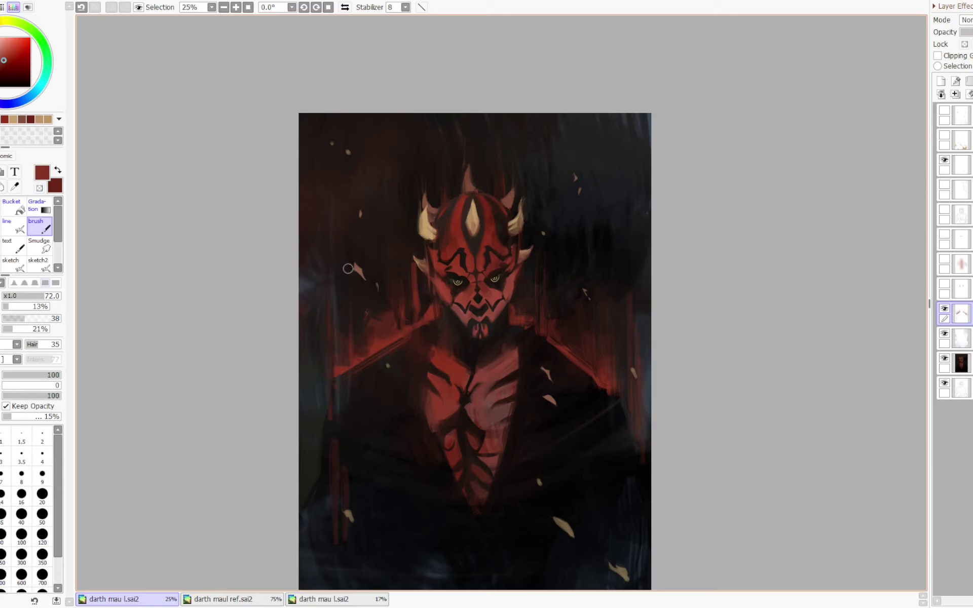
pyautogui.hotkey('ctrl', 'z')
pyautogui.hotkey('ctrl', 'y')
# - Paint matching vertical red streaks rising from the right shoulder beside the head
pyautogui.press('-')
pyautogui.press('-')
pyautogui.moveTo(539, 328); pyautogui.dragTo(560, 347)
pyautogui.hotkey('ctrl', 'z')
pyautogui.hotkey('ctrl', 'y')
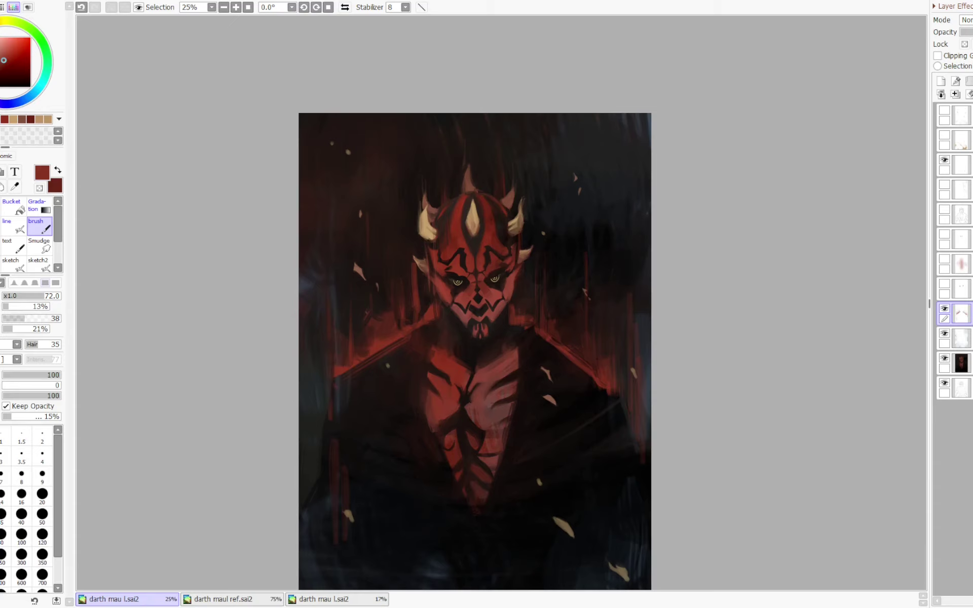
pyautogui.scroll(-3, 615, 198)
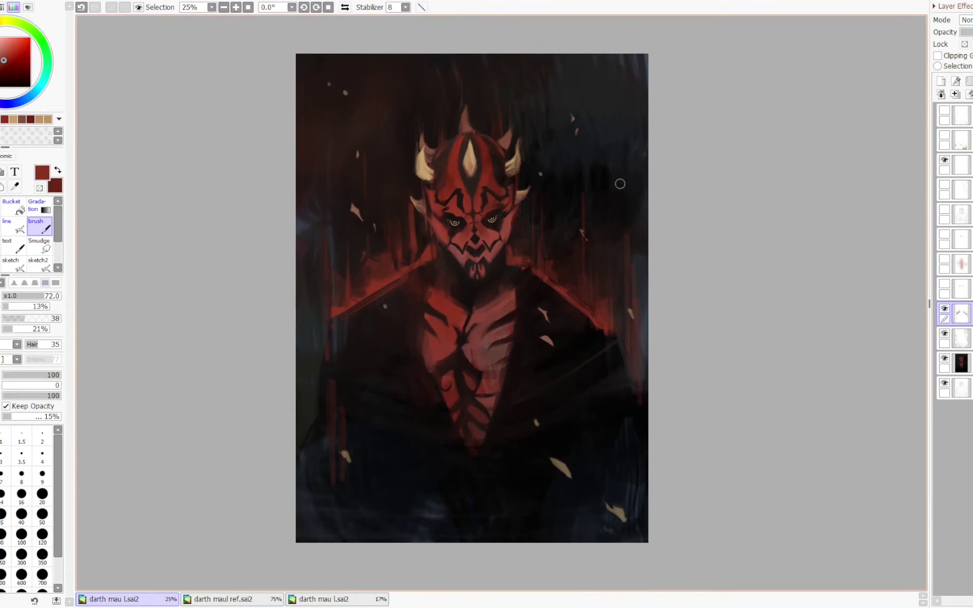
# - Remove the stray red streaks beside the left arm and soften the glow at the shoulder's outer edge with the brush at size 204
pyautogui.rightClick(444, 331)
pyautogui.click(506, 329)
pyautogui.moveTo(336, 380); pyautogui.dragTo(337, 406)
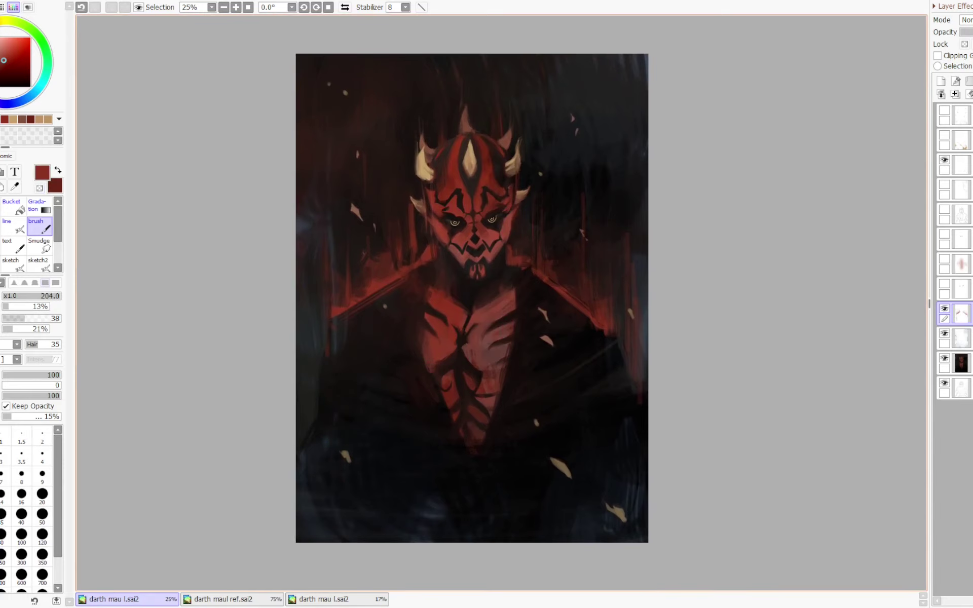
pyautogui.moveTo(354, 318)
pyautogui.mouseDown()
pyautogui.moveTo(359, 361)
pyautogui.moveTo(337, 260)
pyautogui.mouseUp()
pyautogui.hotkey('ctrl', 'z')
pyautogui.hotkey('ctrl', 'z')
pyautogui.moveTo(326, 328); pyautogui.dragTo(325, 304)
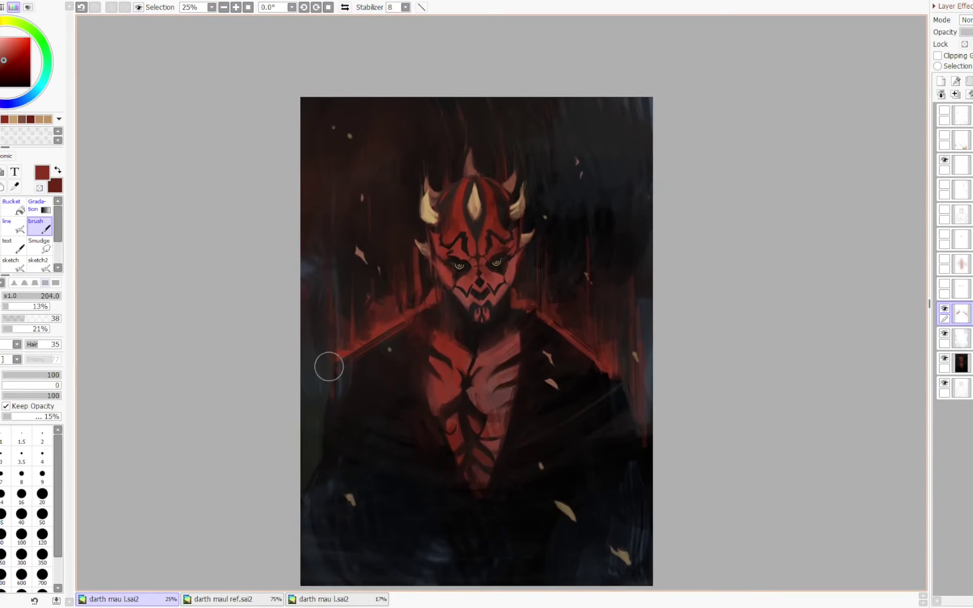
# - Touch up the red streaks above the right shoulder with the brush at size 43 and merge the glow layers into the painting
pyautogui.moveTo(591, 202); pyautogui.dragTo(527, 203)
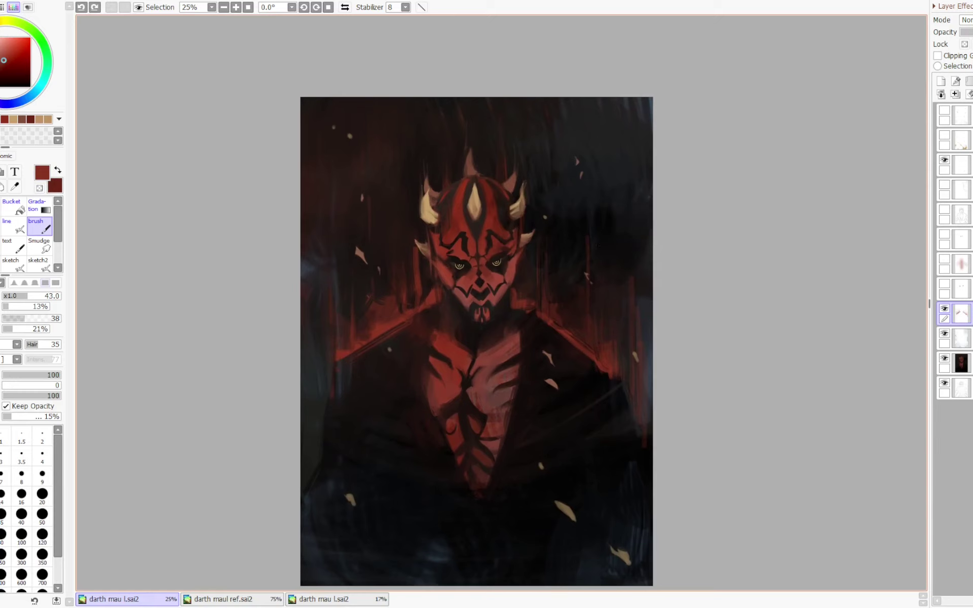
pyautogui.moveTo(553, 280); pyautogui.dragTo(553, 312)
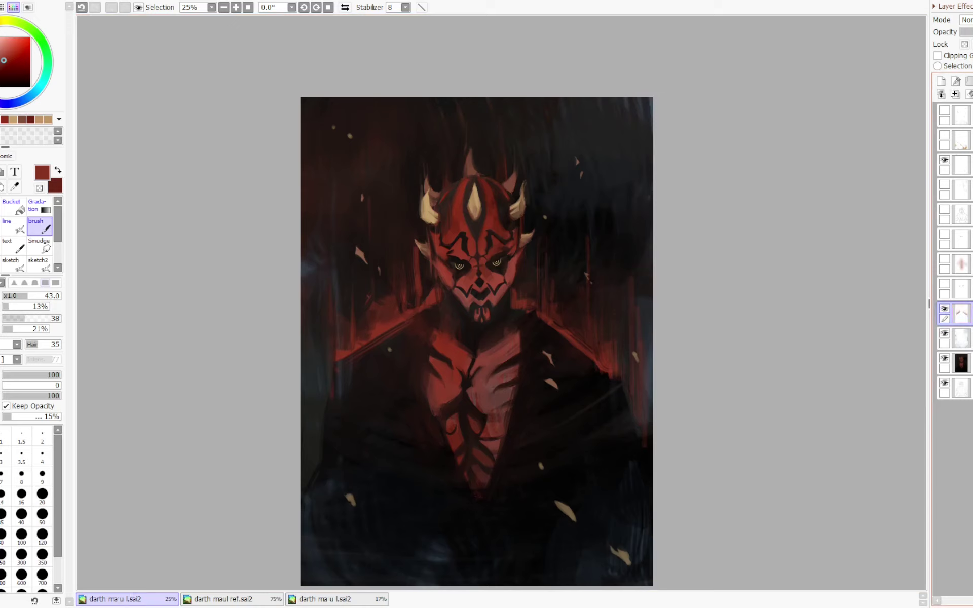
pyautogui.keyDown('shift'); pyautogui.click(962, 363); pyautogui.keyUp('shift')
pyautogui.click(955, 95)
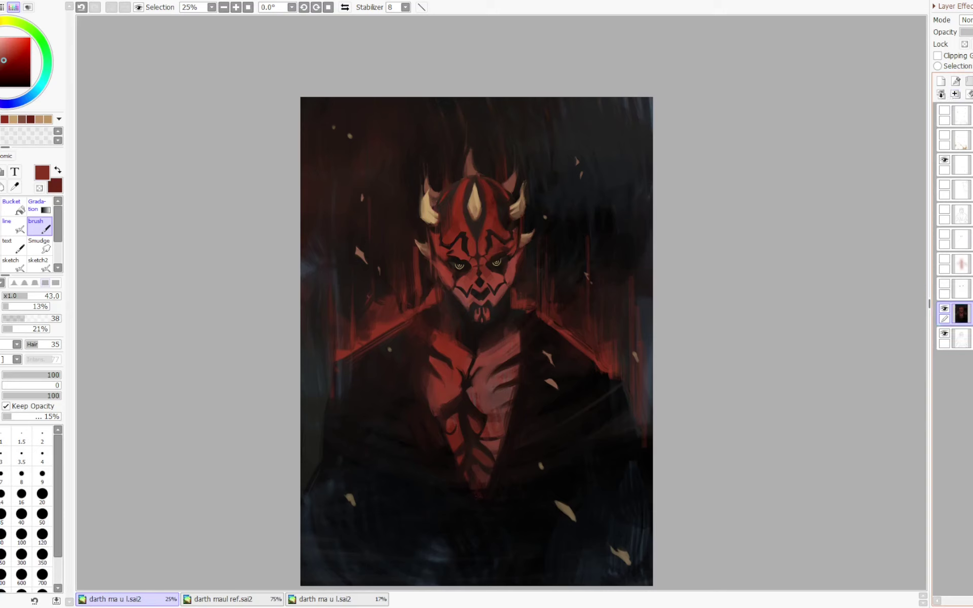
# - Paint flame-like red strokes in the glow above the left shoulder with the brush at size 49
pyautogui.moveTo(571, 284)
pyautogui.keyDown('ctrl'); pyautogui.keyDown('alt'); pyautogui.mouseDown()
pyautogui.moveTo(582, 284)
pyautogui.moveTo(532, 296)
pyautogui.moveTo(526, 280)
pyautogui.mouseUp(); pyautogui.keyUp('alt'); pyautogui.keyUp('ctrl')
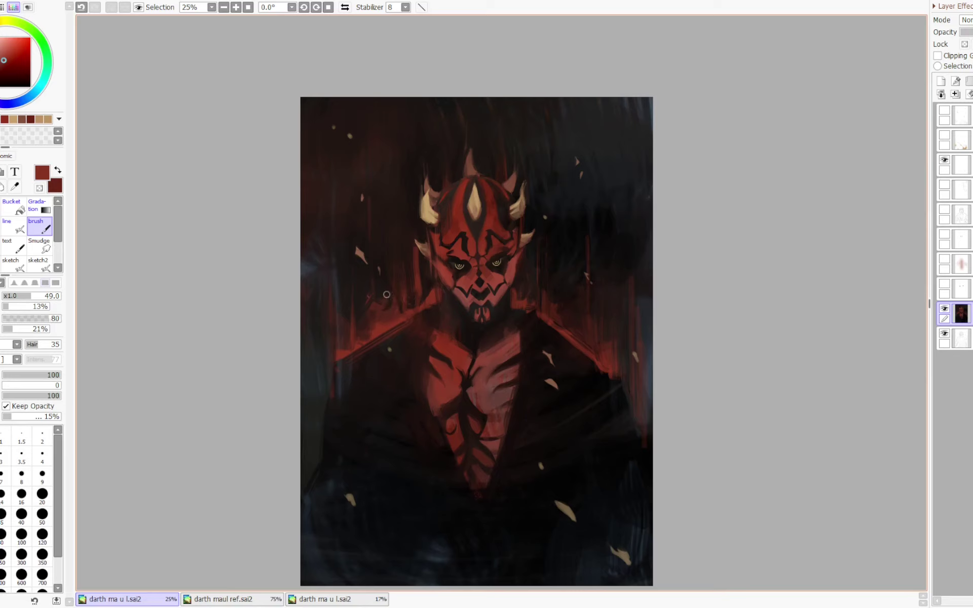
pyautogui.hotkey('ctrl', 'z')
pyautogui.hotkey('ctrl', 'y')
pyautogui.moveTo(418, 299); pyautogui.dragTo(429, 300)
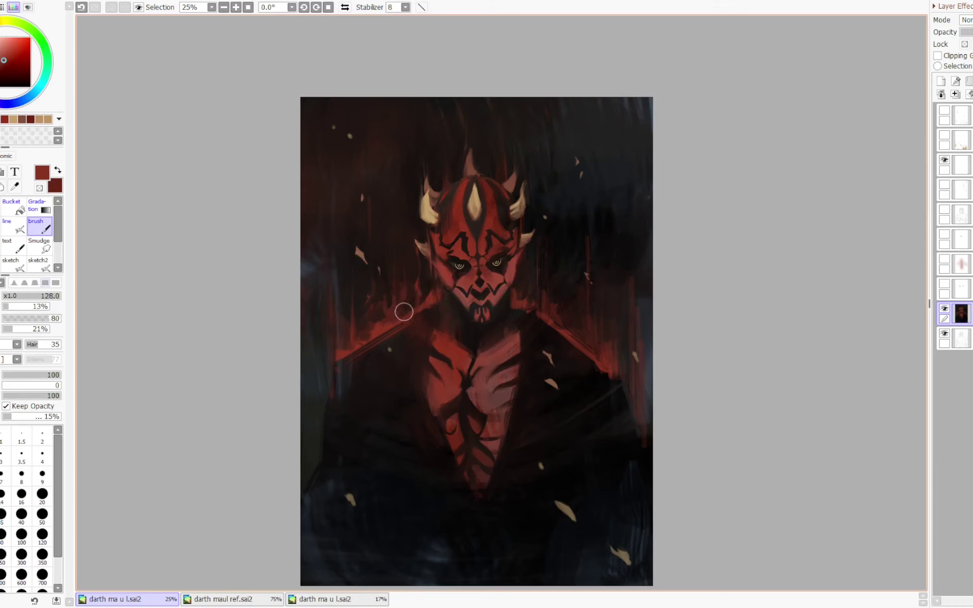
pyautogui.moveTo(377, 331); pyautogui.dragTo(377, 292)
pyautogui.hotkey('ctrl', 'z')
pyautogui.hotkey('ctrl', 'z')
pyautogui.moveTo(375, 331)
pyautogui.mouseDown()
pyautogui.moveTo(373, 233)
pyautogui.moveTo(371, 313)
pyautogui.mouseUp()
pyautogui.hotkey('ctrl', 'z')
pyautogui.hotkey('ctrl', 'z')
# - Show the red glow layer and, on a new layer above the painting, brush lighter red over the face and chest at size 873
pyautogui.click(944, 259)
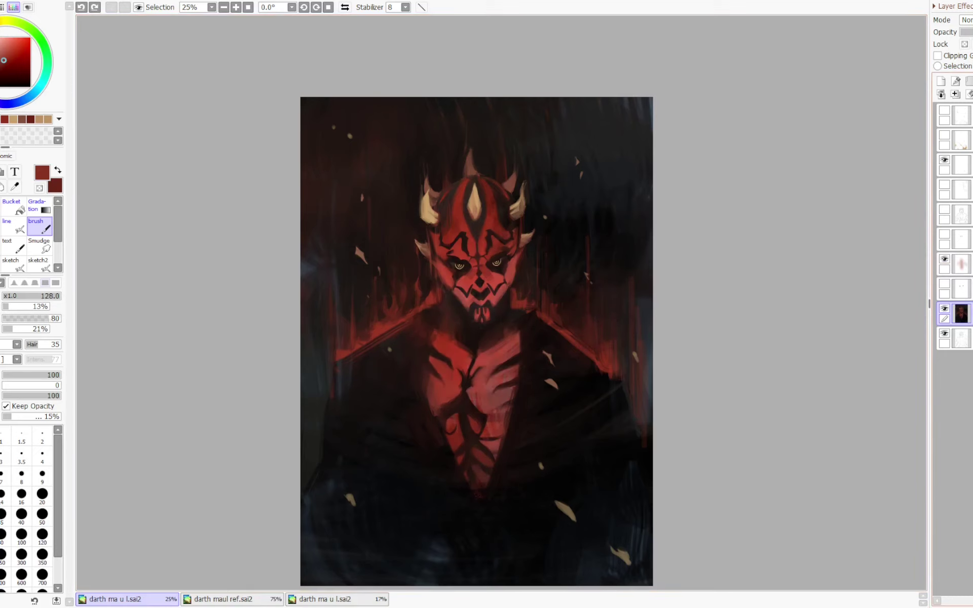
pyautogui.click(941, 81)
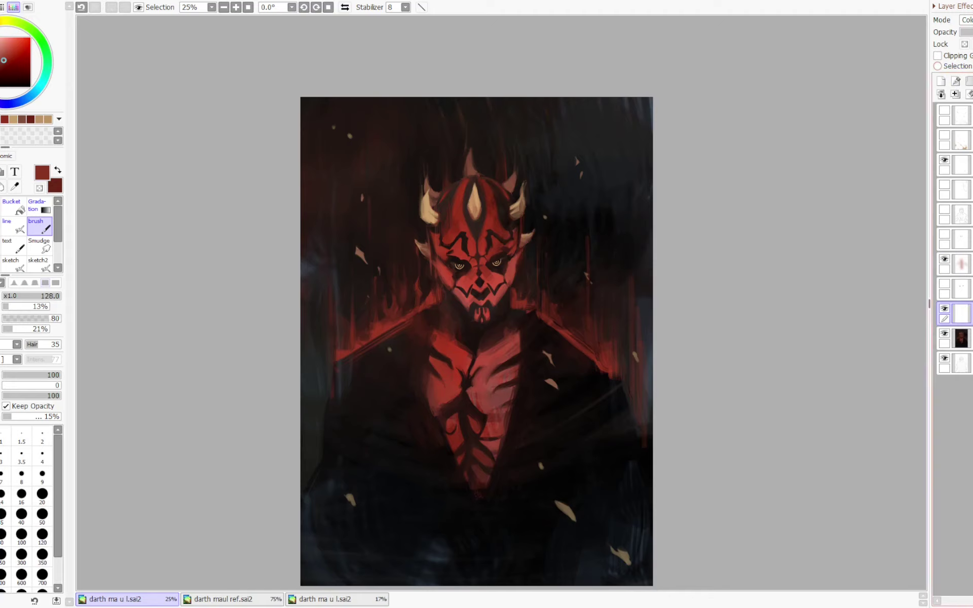
pyautogui.click(0, 226)
pyautogui.click(8, 48)
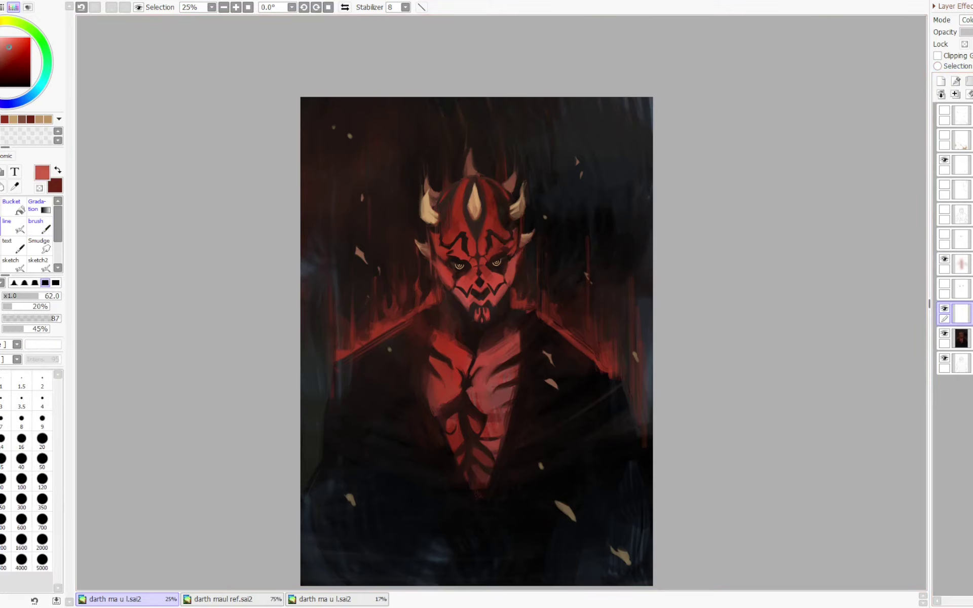
pyautogui.moveTo(502, 265); pyautogui.dragTo(514, 209)
pyautogui.moveTo(469, 238); pyautogui.dragTo(475, 437)
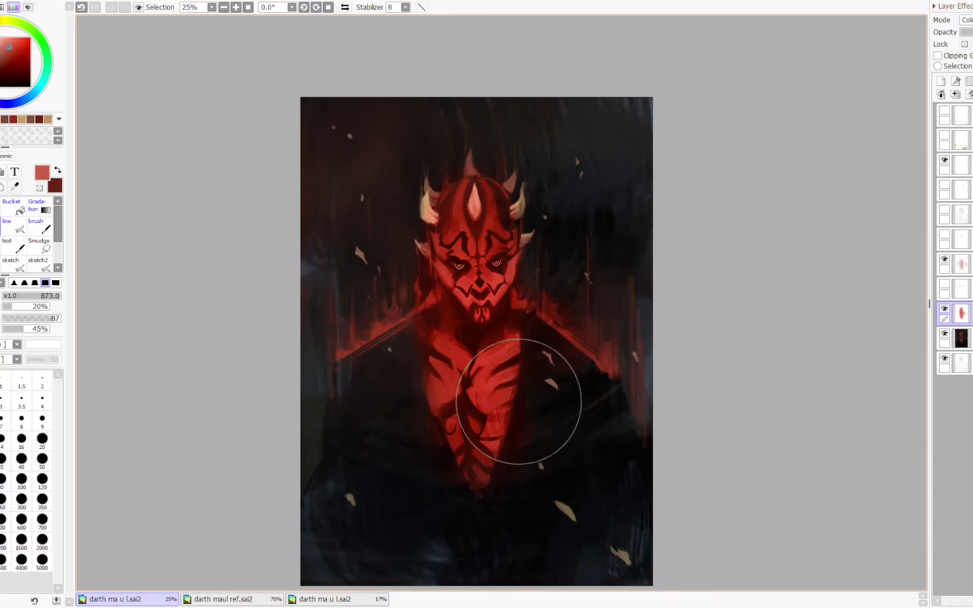
# - Softly erase the excess red from the horns and around the chest on the new layer, keeping the brush at size 873
pyautogui.moveTo(518, 402)
pyautogui.mouseDown()
pyautogui.moveTo(402, 339)
pyautogui.moveTo(372, 359)
pyautogui.mouseUp()
pyautogui.press('-')
pyautogui.moveTo(480, 497)
pyautogui.mouseDown()
pyautogui.moveTo(422, 384)
pyautogui.moveTo(399, 368)
pyautogui.mouseUp()
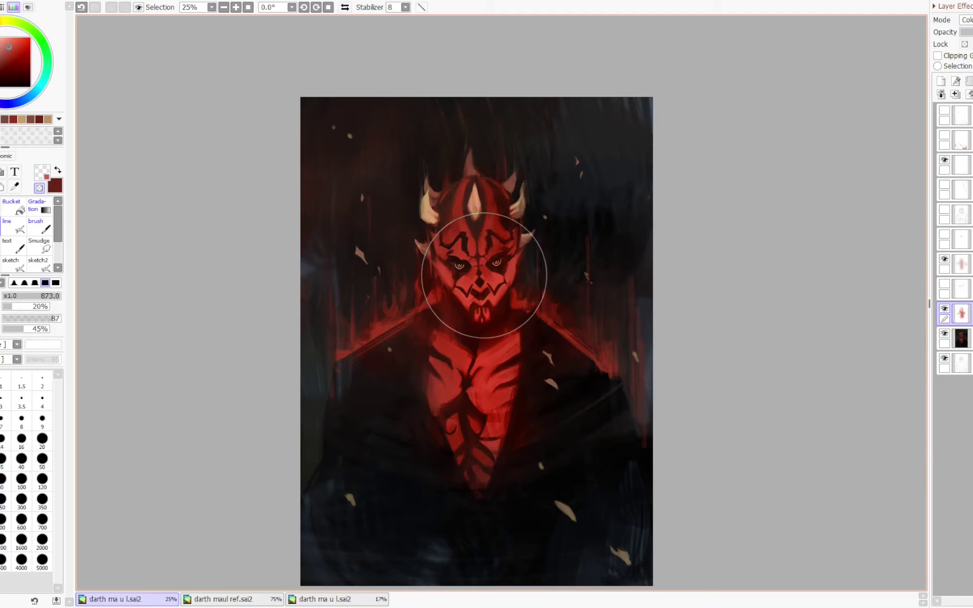
pyautogui.press('-')
pyautogui.press('pagedown')
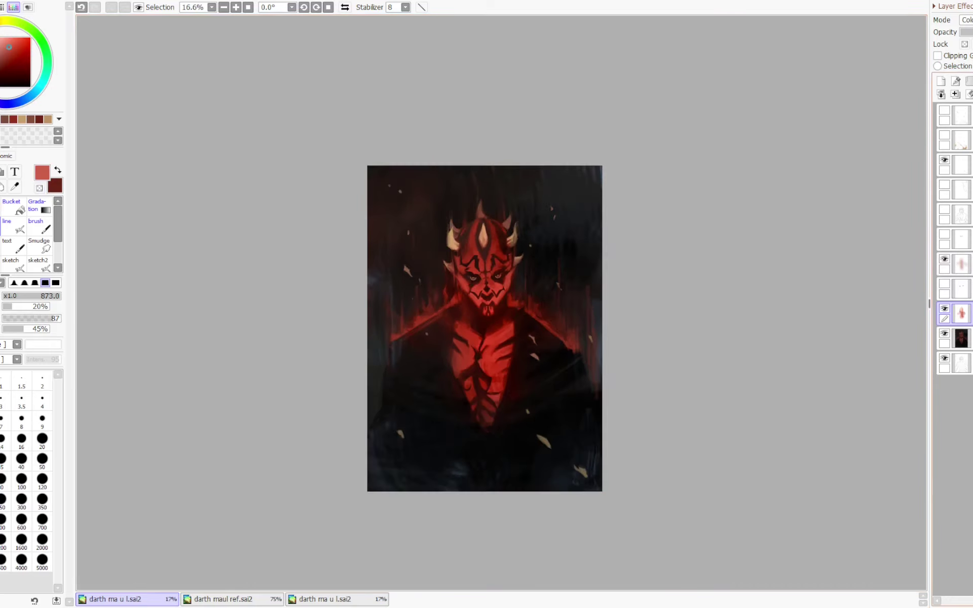
# - Show the hidden detail layer above the new red layer and lightly erase around the face with the brush at size 128
pyautogui.click(944, 285)
pyautogui.click(944, 284)
pyautogui.click(944, 284)
pyautogui.click(961, 289)
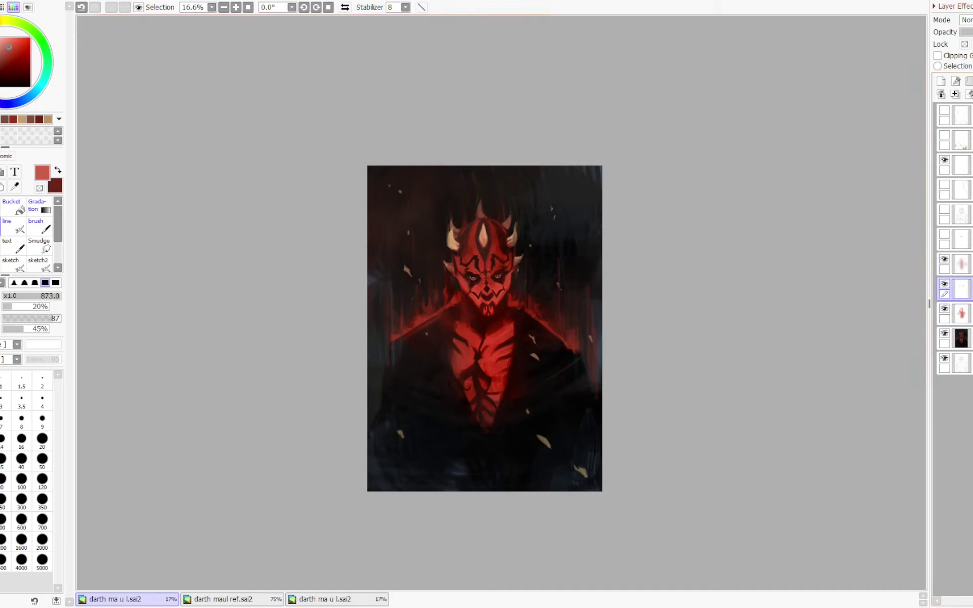
pyautogui.scroll(1, 554, 250)
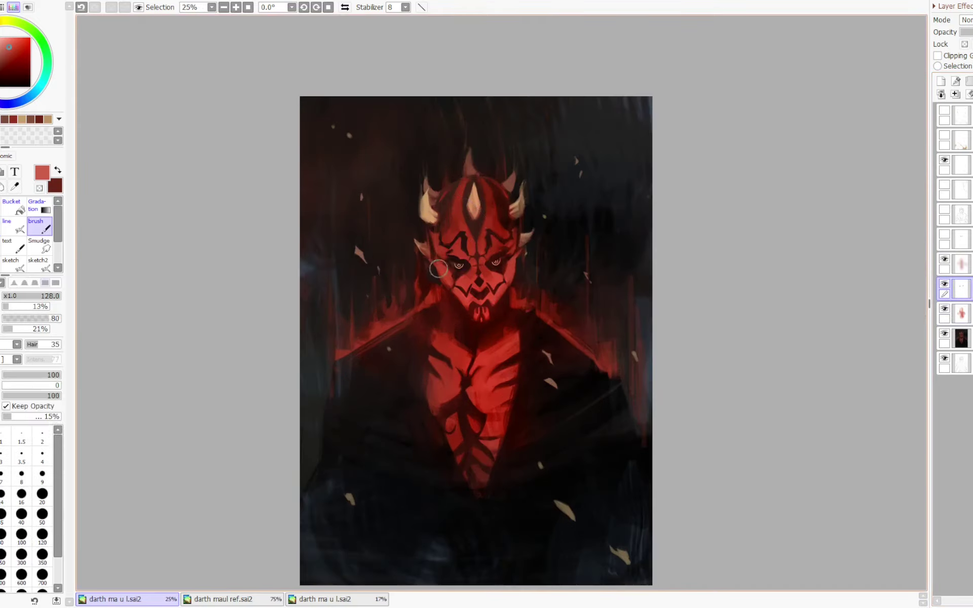
pyautogui.press('b')
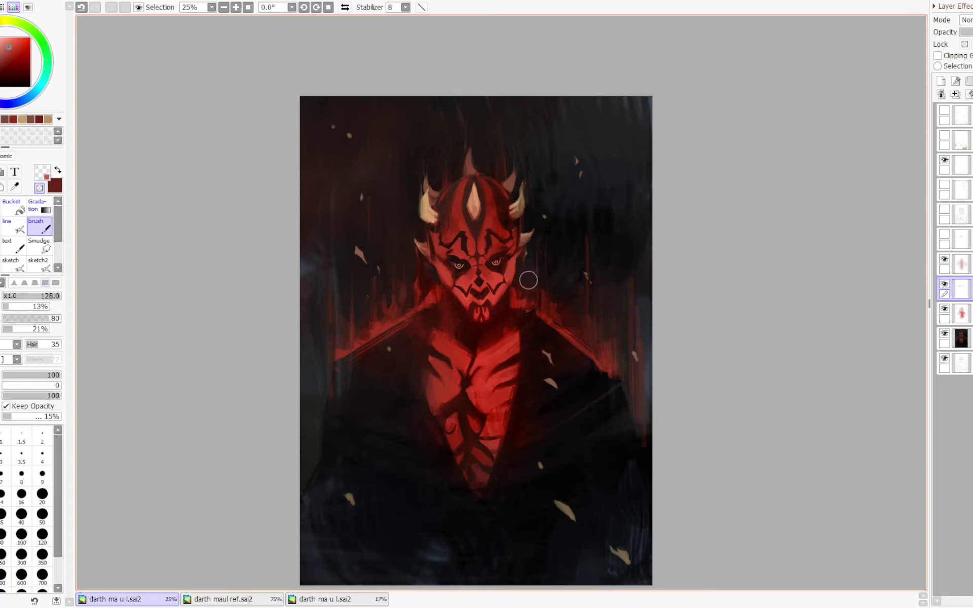
pyautogui.press('-')
pyautogui.press('pagedown')
pyautogui.press('pagedown')
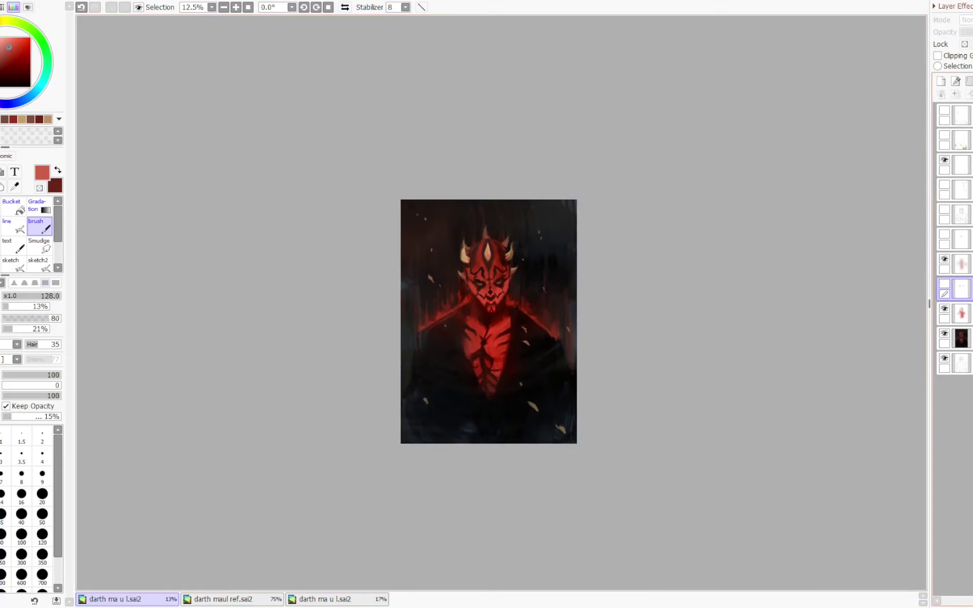
pyautogui.click(955, 94)
pyautogui.click(944, 259)
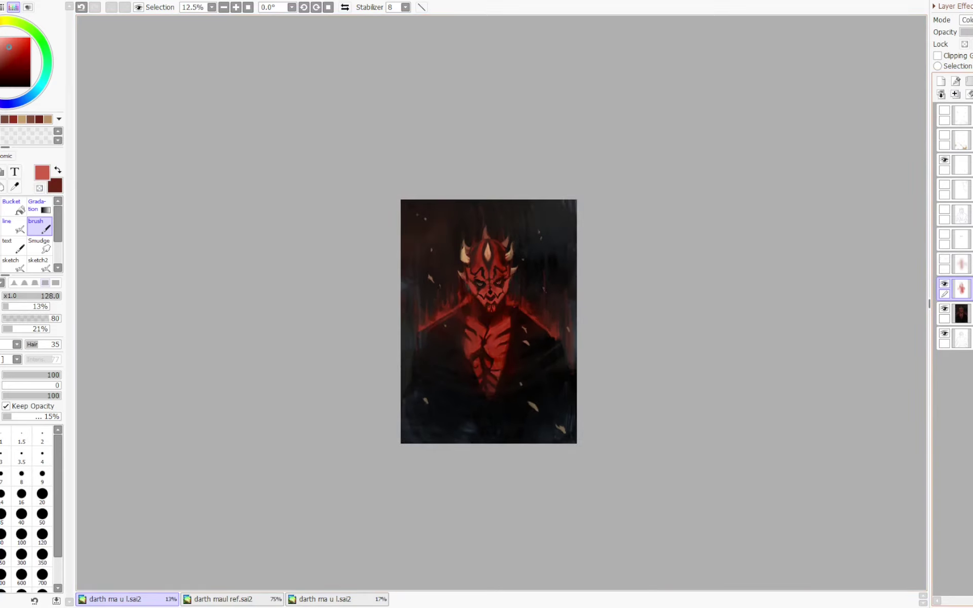
pyautogui.click(944, 260)
pyautogui.hotkey('ctrl', 'z')
# - Move the detail layer beneath the red layer and merge it down into the painting
pyautogui.moveTo(962, 289); pyautogui.dragTo(961, 325)
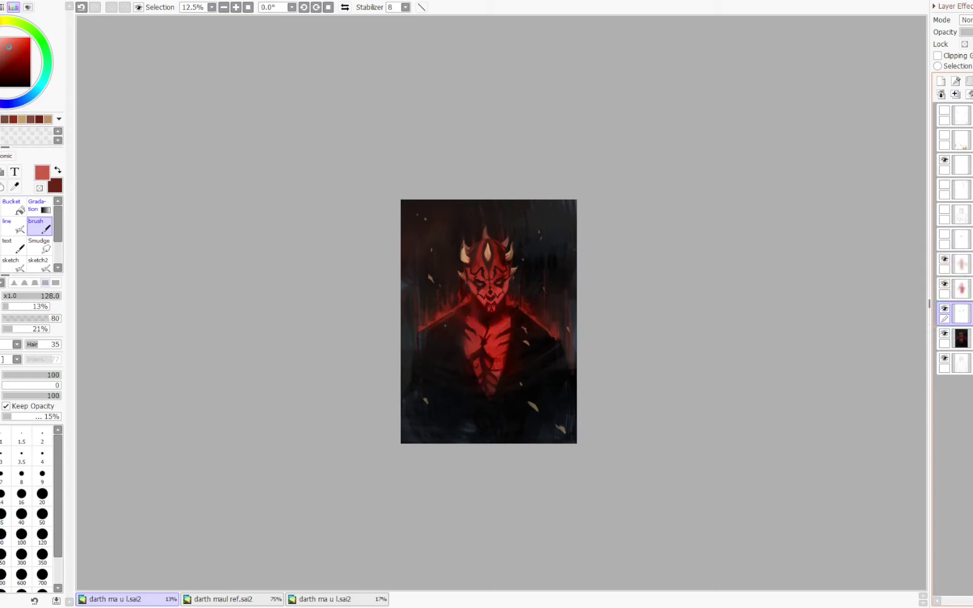
pyautogui.click(955, 95)
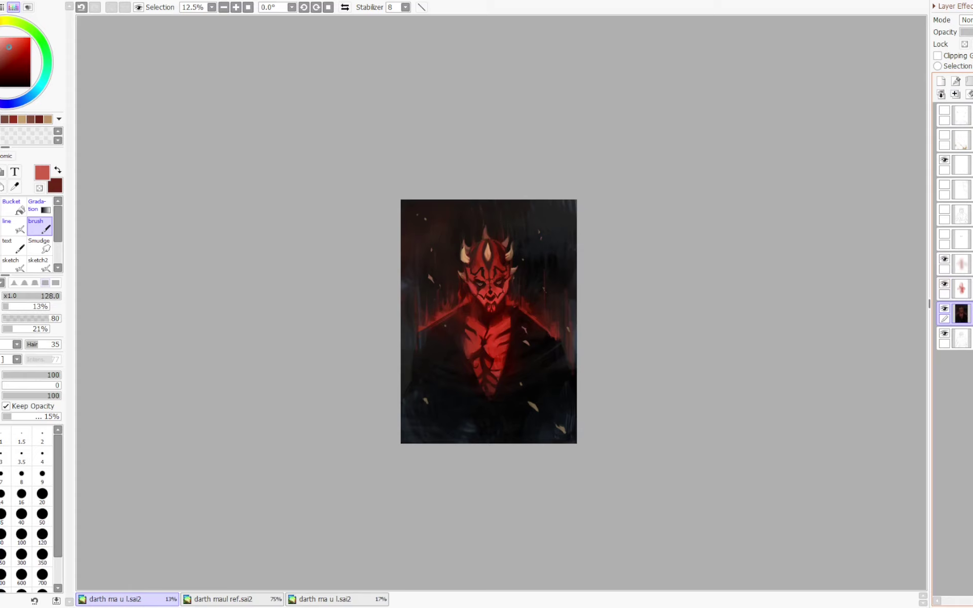
# - Compare the portrait with and without the red glow layer and the eye glow layer above it
pyautogui.click(961, 264)
pyautogui.click(945, 259)
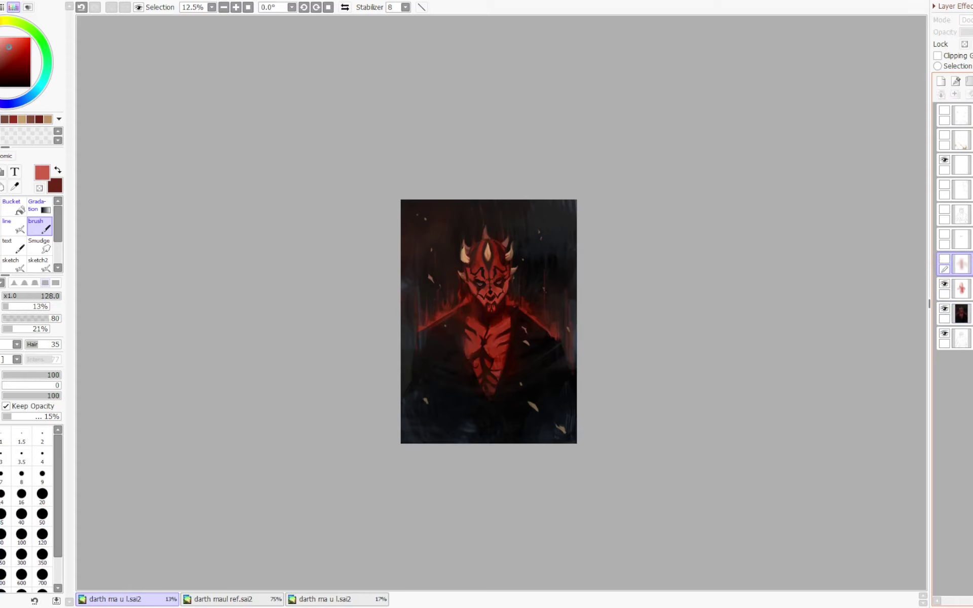
pyautogui.click(944, 259)
pyautogui.scroll(2, 450, 248)
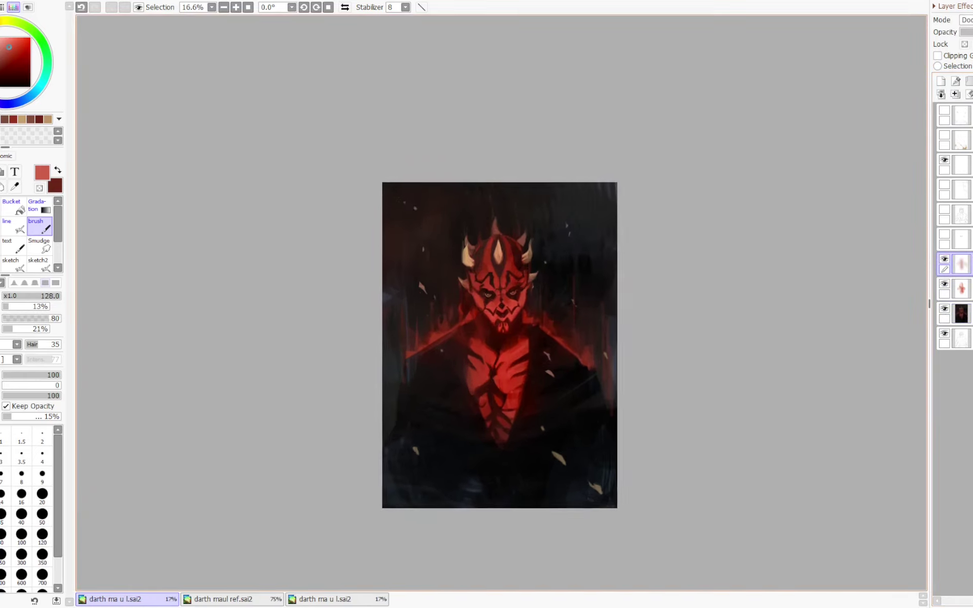
pyautogui.click(944, 234)
pyautogui.click(962, 239)
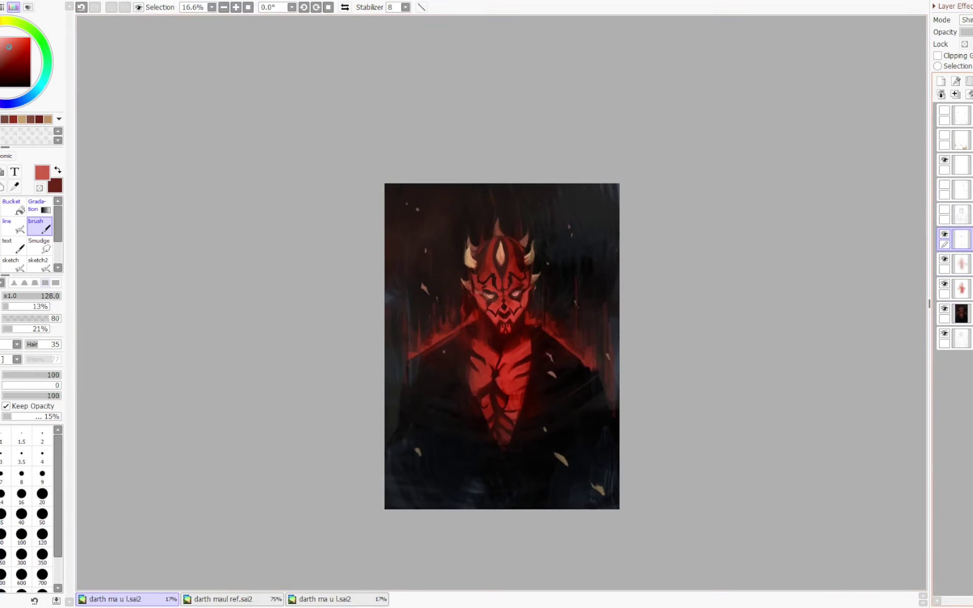
pyautogui.click(944, 234)
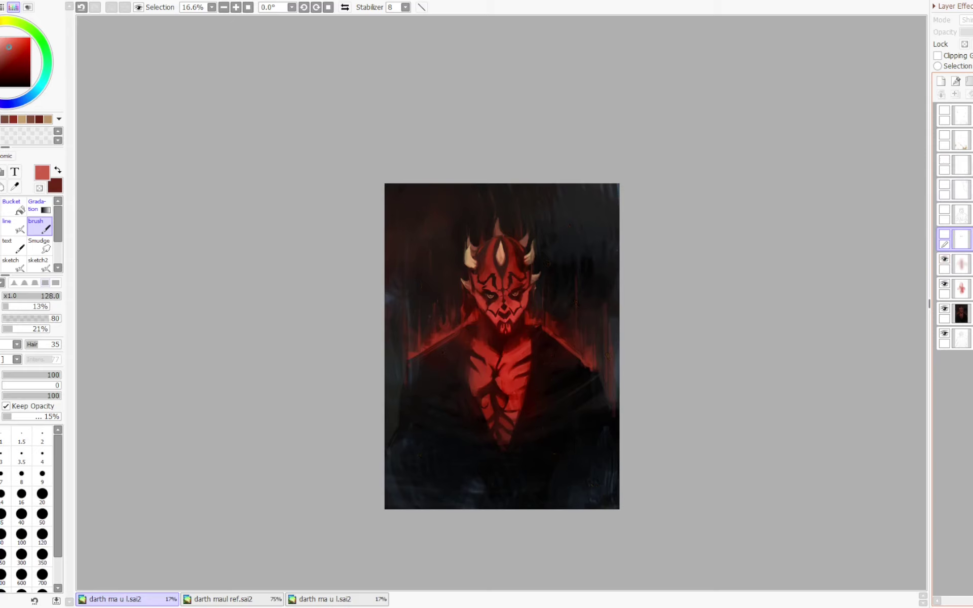
# - Show the two ember glow layers and hide the red layers over the face and chest
pyautogui.click(944, 135)
pyautogui.click(944, 110)
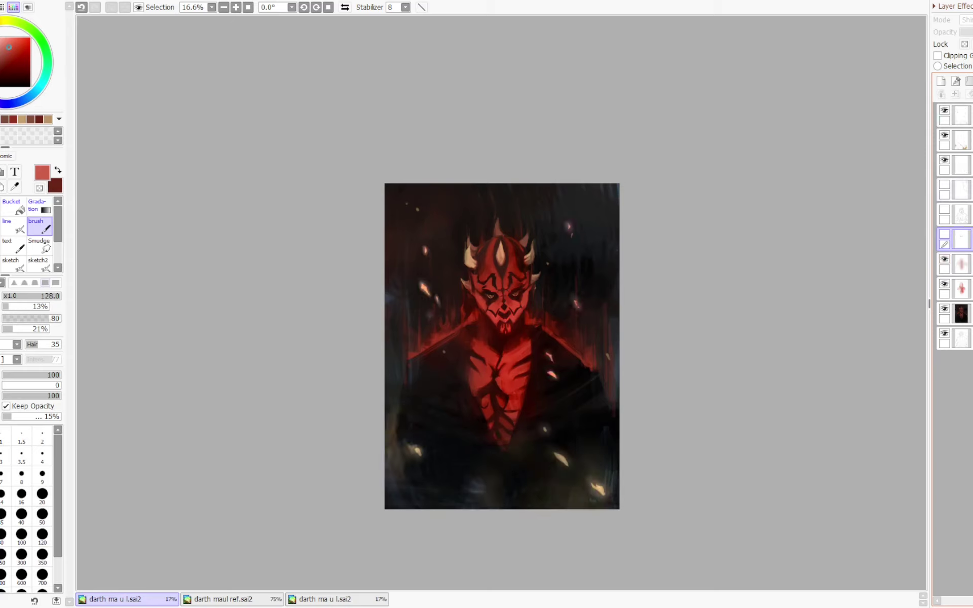
pyautogui.click(962, 115)
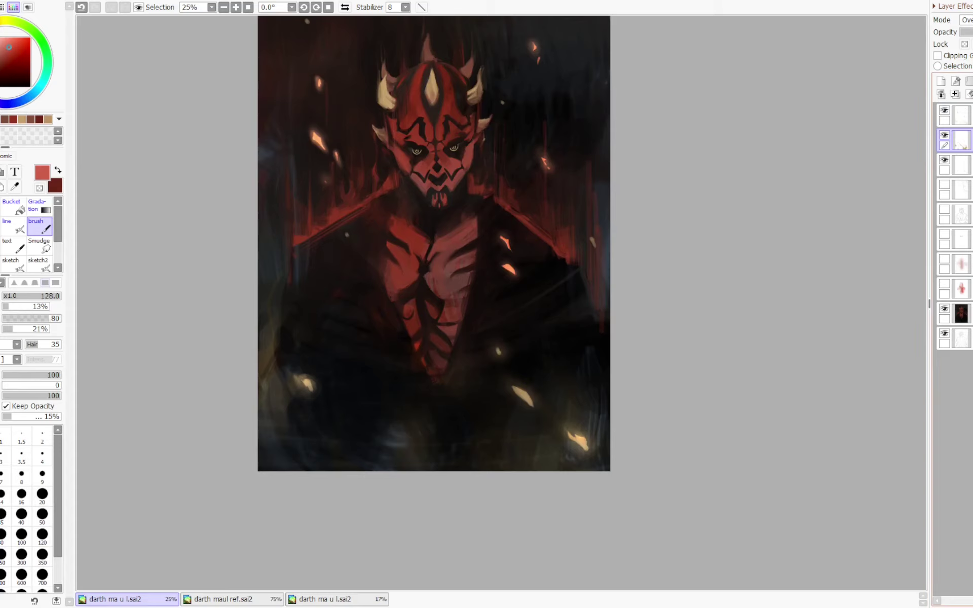
pyautogui.click(962, 314)
pyautogui.hotkey('ctrl', '-')
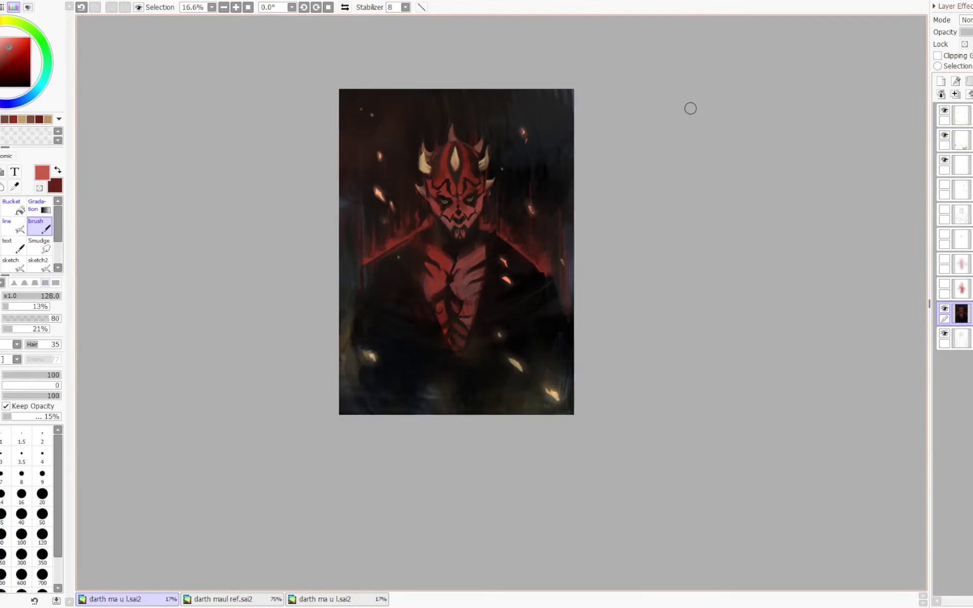
pyautogui.click(961, 116)
pyautogui.click(962, 141)
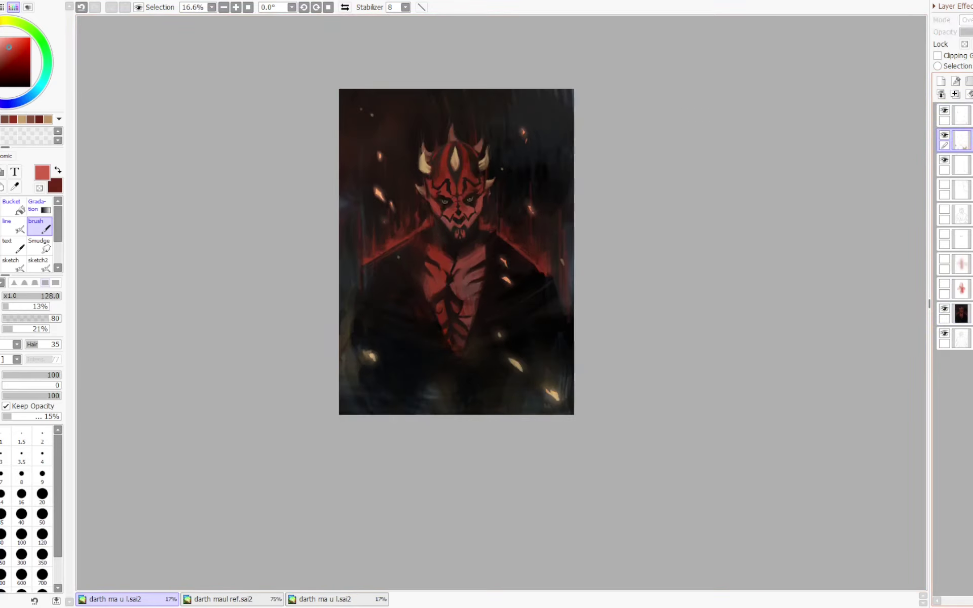
pyautogui.click(945, 136)
pyautogui.click(944, 135)
# - Adjust the ember layer's opacity and hide the two ember glow layers above it
pyautogui.click(962, 165)
pyautogui.moveTo(966, 32); pyautogui.dragTo(972, 32)
pyautogui.hotkey('ctrl', 'z')
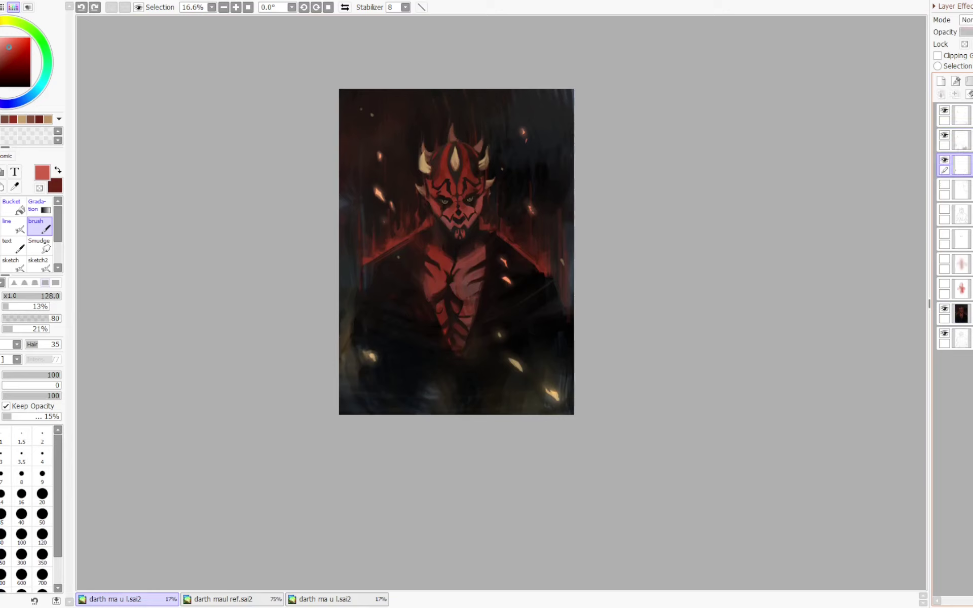
pyautogui.click(944, 135)
pyautogui.click(944, 110)
pyautogui.hotkey('ctrl', 'y')
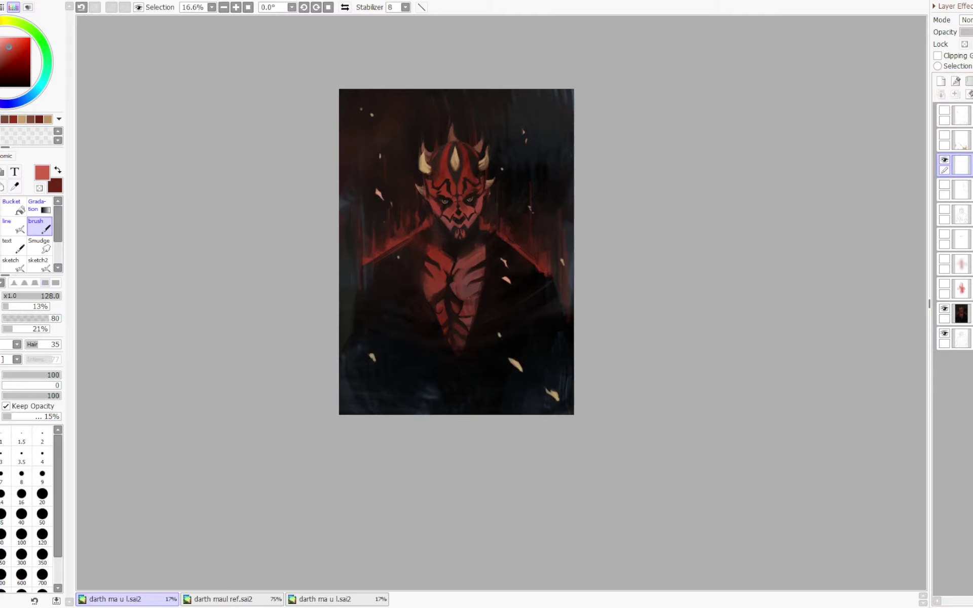
# - Fill all the embers with the peach sampled from the ember beside the head, and turn the two ember glow layers back on
pyautogui.hotkey('ctrl', '+')
pyautogui.hotkey('ctrl', '+')
pyautogui.keyDown('alt'); pyautogui.click(255, 85); pyautogui.keyUp('alt')
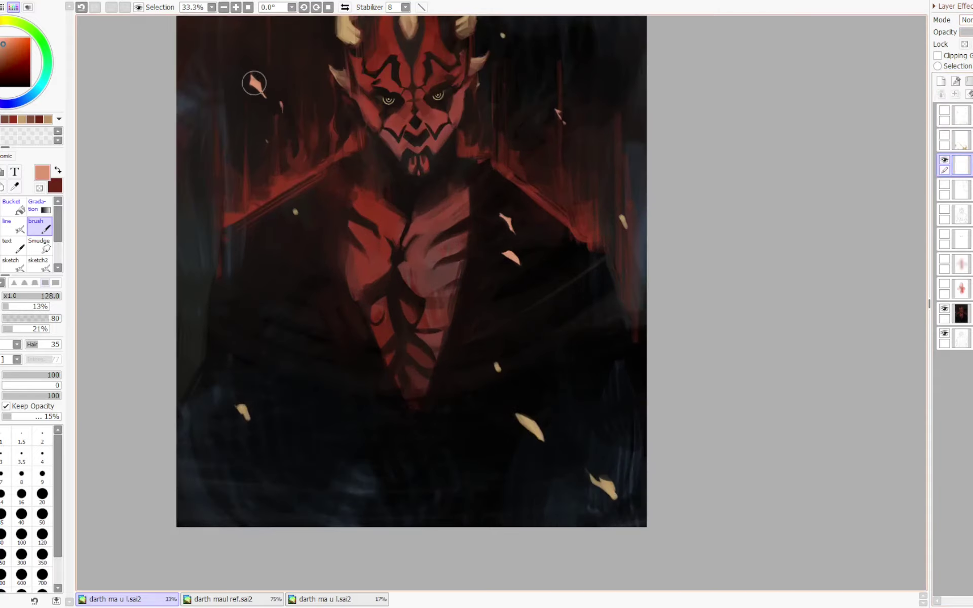
pyautogui.hotkey('ctrl', '-')
pyautogui.click(964, 44)
pyautogui.hotkey('ctrl', 'f')
pyautogui.click(965, 44)
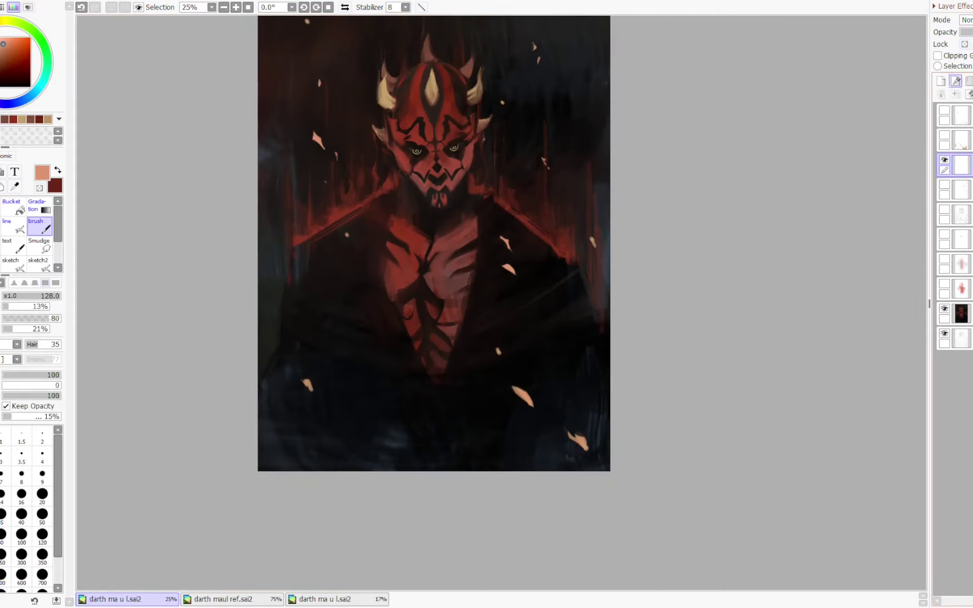
pyautogui.click(945, 110)
pyautogui.click(944, 136)
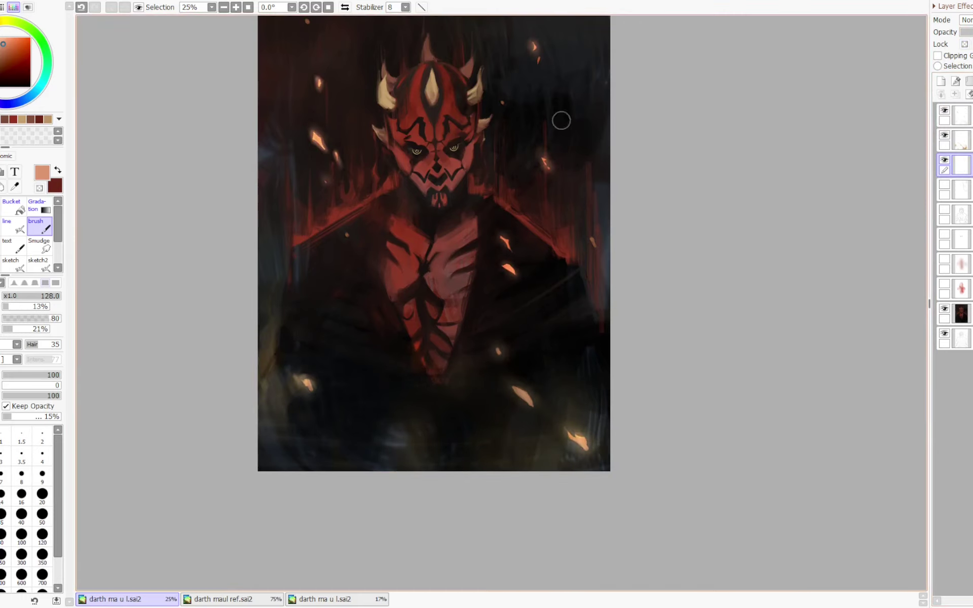
# - Softly erase part of the ember beside the head at brush size 39 and dot tiny peach sparks near the horns at size 11
pyautogui.press('e')
pyautogui.moveTo(445, 130); pyautogui.dragTo(331, 131)
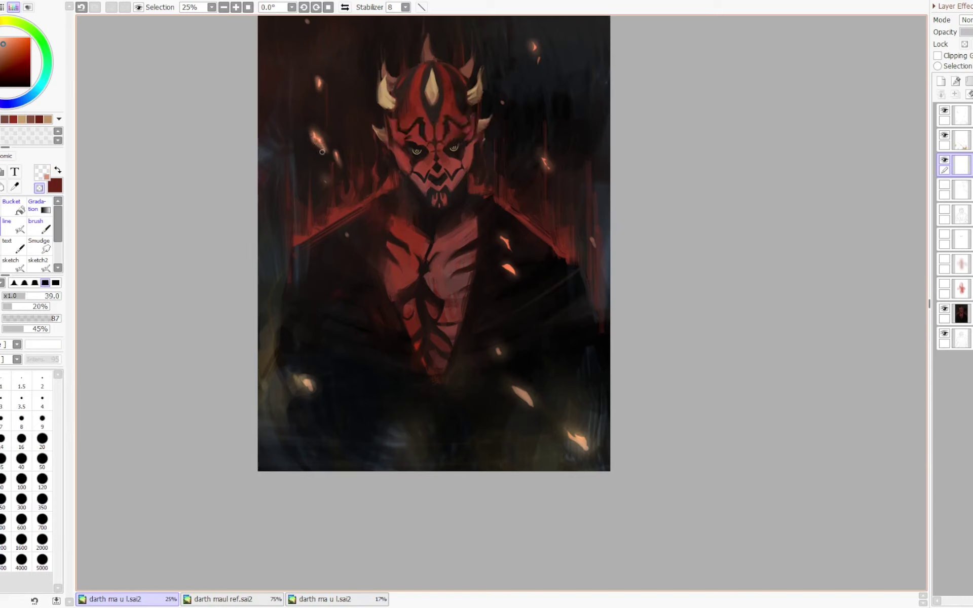
pyautogui.press('-')
pyautogui.moveTo(401, 105)
pyautogui.mouseDown()
pyautogui.moveTo(341, 110)
pyautogui.moveTo(343, 95)
pyautogui.mouseUp()
pyautogui.hotkey('ctrl', 'z')
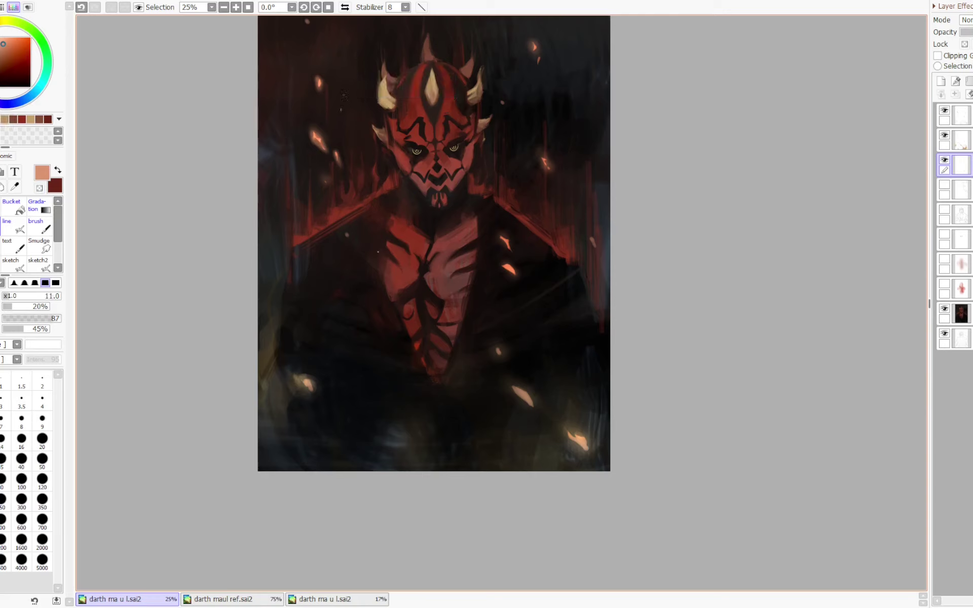
# - Dab four soft peach sparks onto the dark robe at brush size 180
pyautogui.moveTo(349, 306); pyautogui.dragTo(396, 306)
pyautogui.click(336, 305)
pyautogui.click(353, 311)
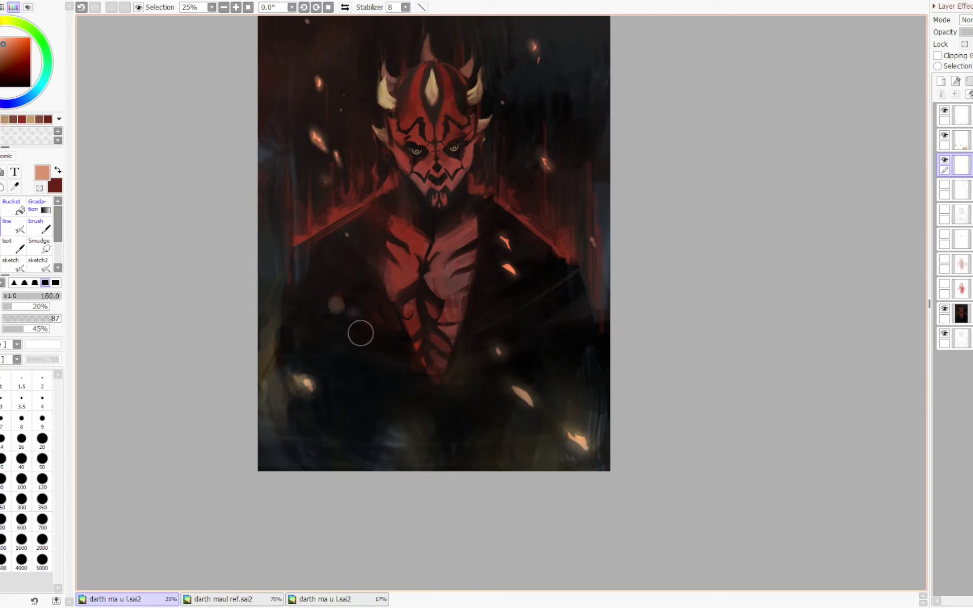
pyautogui.click(334, 384)
pyautogui.click(336, 366)
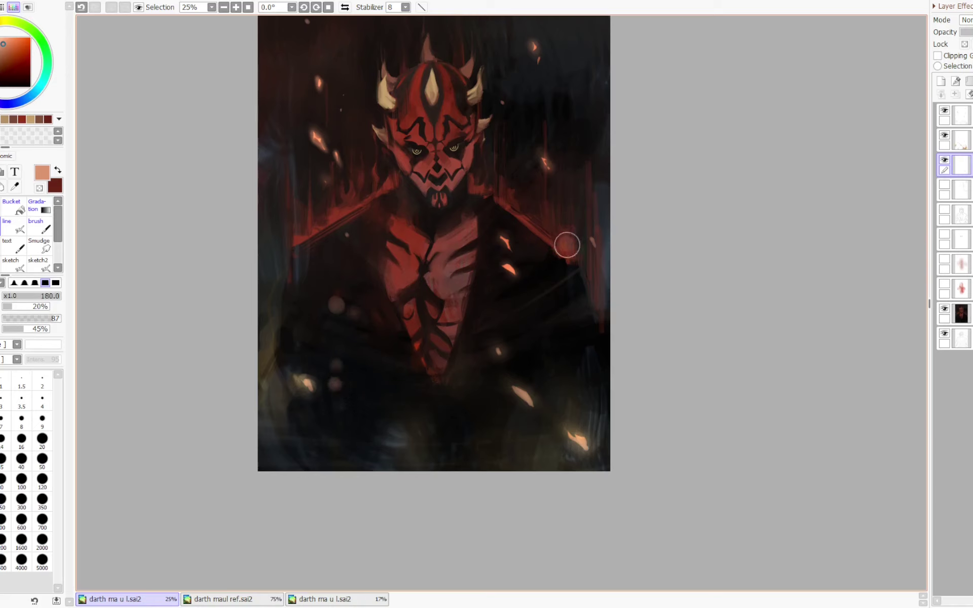
# - Add a blurred spark on the shoulder edge, soften it by erasing, and dot a smaller spark beside the head at size 59
pyautogui.moveTo(567, 245)
pyautogui.mouseDown()
pyautogui.moveTo(570, 258)
pyautogui.moveTo(566, 231)
pyautogui.mouseUp()
pyautogui.press('-')
pyautogui.keyDown('ctrl'); pyautogui.keyDown('alt'); pyautogui.click(579, 247); pyautogui.keyUp('alt'); pyautogui.keyUp('ctrl')
pyautogui.press('-')
pyautogui.click(581, 155)
pyautogui.press('pagedown')
pyautogui.press('h')
pyautogui.press('h')
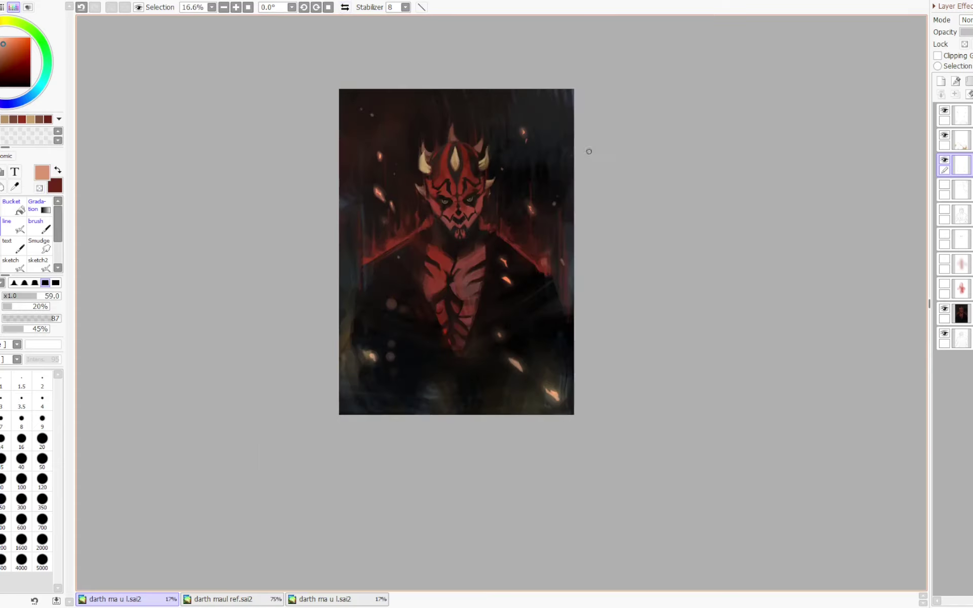
# - Dot small blurred sparks near the lower robe ember and beside the outer shoulder, undoing the misplaced dabs
pyautogui.click(389, 355)
pyautogui.hotkey('ctrl', 'z')
pyautogui.click(390, 357)
pyautogui.hotkey('ctrl', 'z')
pyautogui.moveTo(377, 315); pyautogui.dragTo(407, 315)
pyautogui.click(355, 272)
pyautogui.click(351, 259)
pyautogui.hotkey('ctrl', 'z')
pyautogui.moveTo(441, 242); pyautogui.dragTo(436, 243)
pyautogui.click(358, 264)
pyautogui.hotkey('ctrl', 'z')
pyautogui.hotkey('ctrl', 'y')
pyautogui.press('h')
pyautogui.press('h')
pyautogui.press('c')
pyautogui.press('c')
# - Select the Overlay ember glow layer, try a size 370 stroke over the lower robe, and set the layer's blending mode to Normal
pyautogui.click(944, 136)
pyautogui.click(944, 136)
pyautogui.click(963, 140)
pyautogui.moveTo(446, 314); pyautogui.dragTo(462, 314)
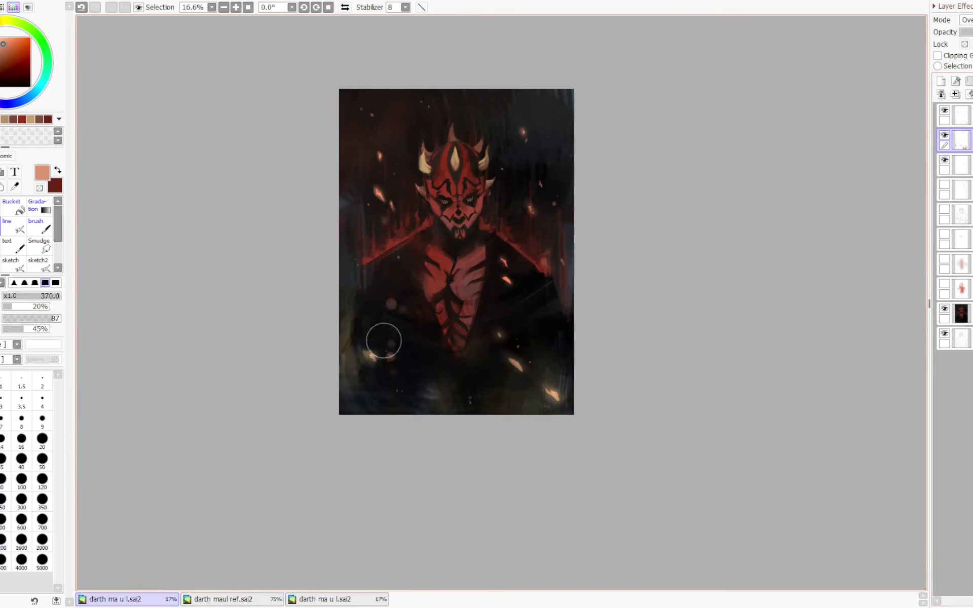
pyautogui.moveTo(382, 341)
pyautogui.mouseDown()
pyautogui.moveTo(386, 333)
pyautogui.moveTo(378, 356)
pyautogui.mouseUp()
pyautogui.hotkey('ctrl', 'z')
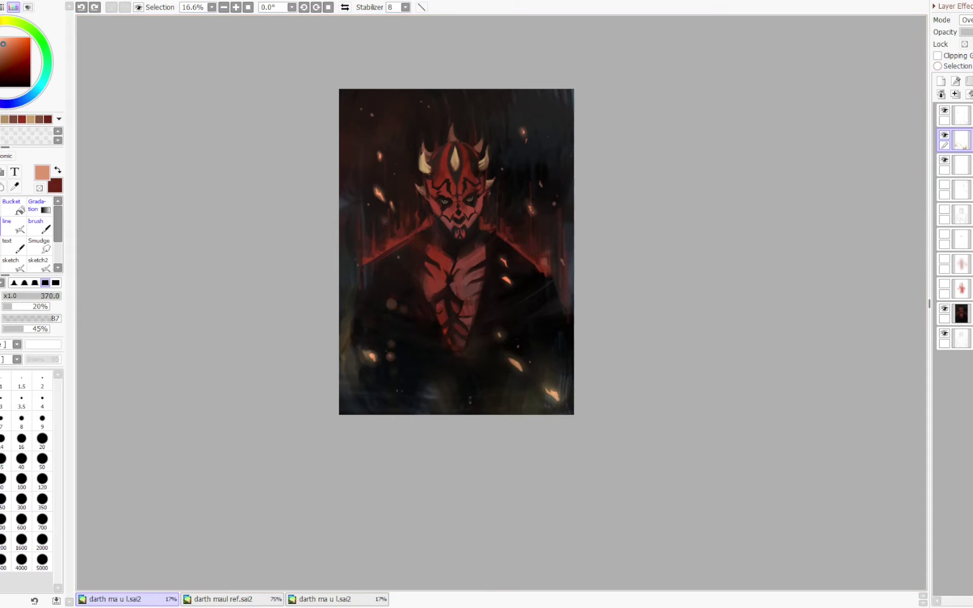
pyautogui.click(966, 20)
pyautogui.press('b')
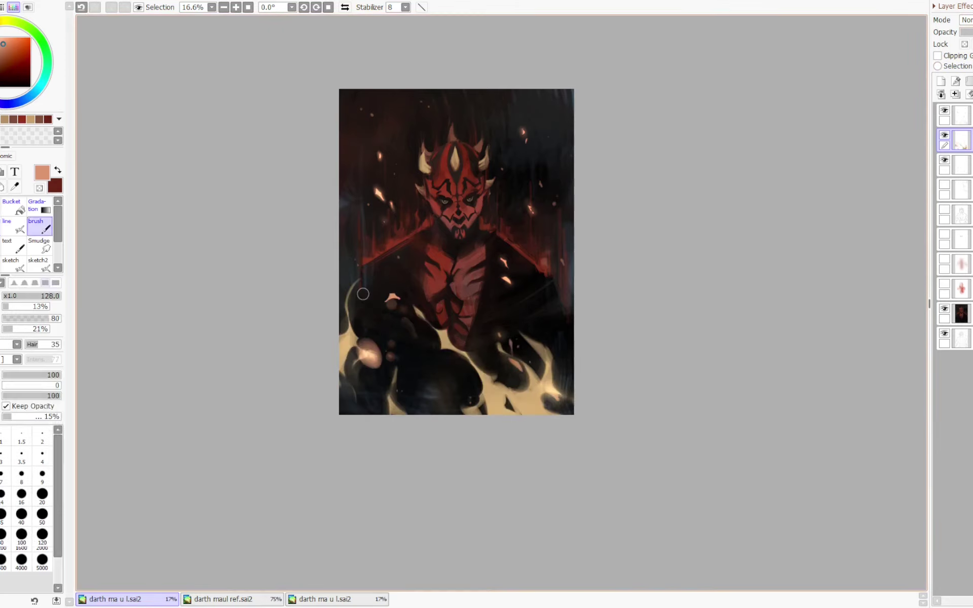
pyautogui.moveTo(346, 367); pyautogui.dragTo(374, 303)
pyautogui.moveTo(360, 346); pyautogui.dragTo(397, 265)
pyautogui.keyDown('alt'); pyautogui.click(345, 349); pyautogui.keyUp('alt')
pyautogui.hotkey('ctrl', 'z')
pyautogui.hotkey('ctrl', 'z')
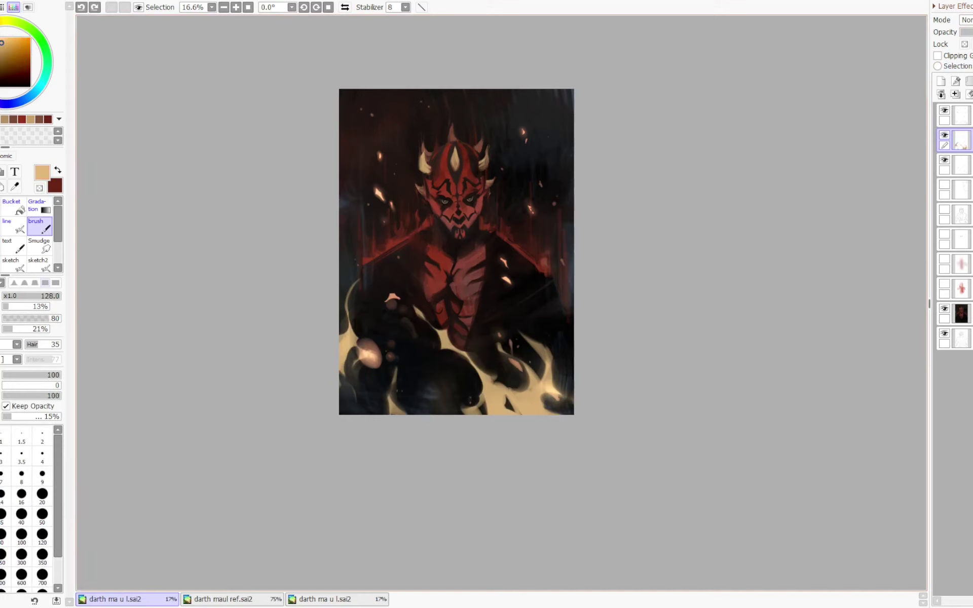
pyautogui.hotkey('ctrl', 'z')
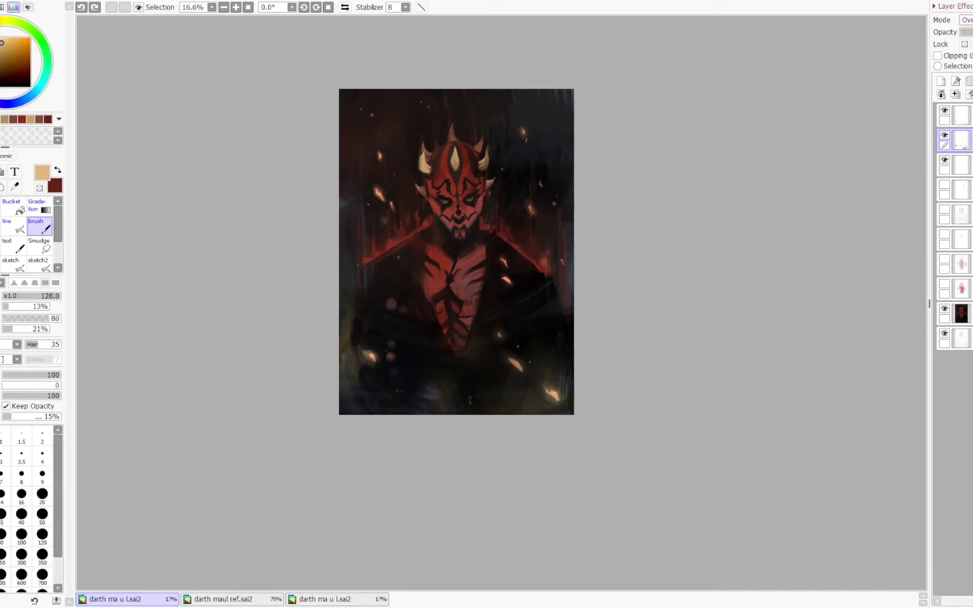
pyautogui.hotkey('ctrl', 'y')
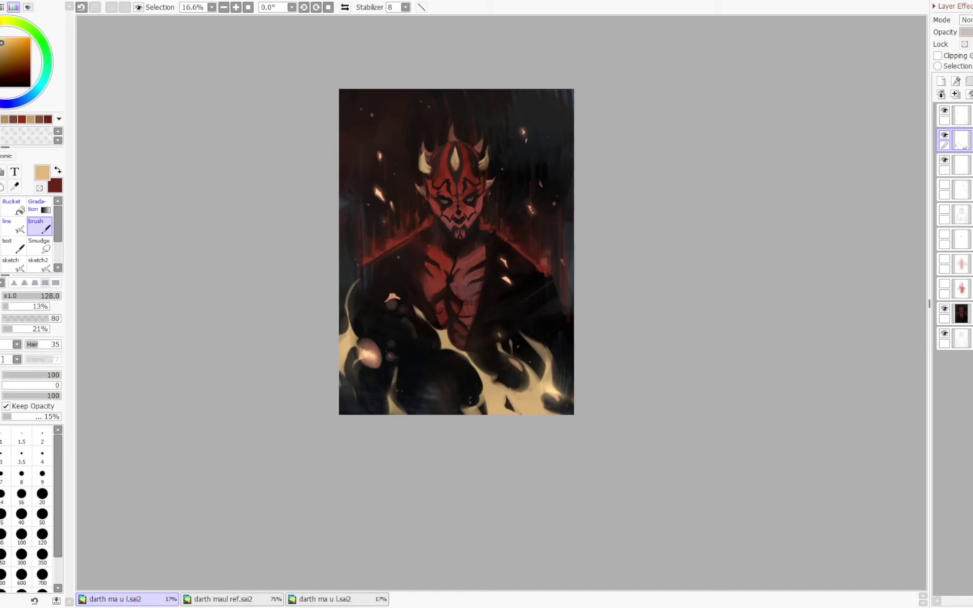
# - Mirror the view, lock the flame layer's opacity and brush pale cream over the flames across the painting's lower part
pyautogui.press('h')
pyautogui.press('pagedown')
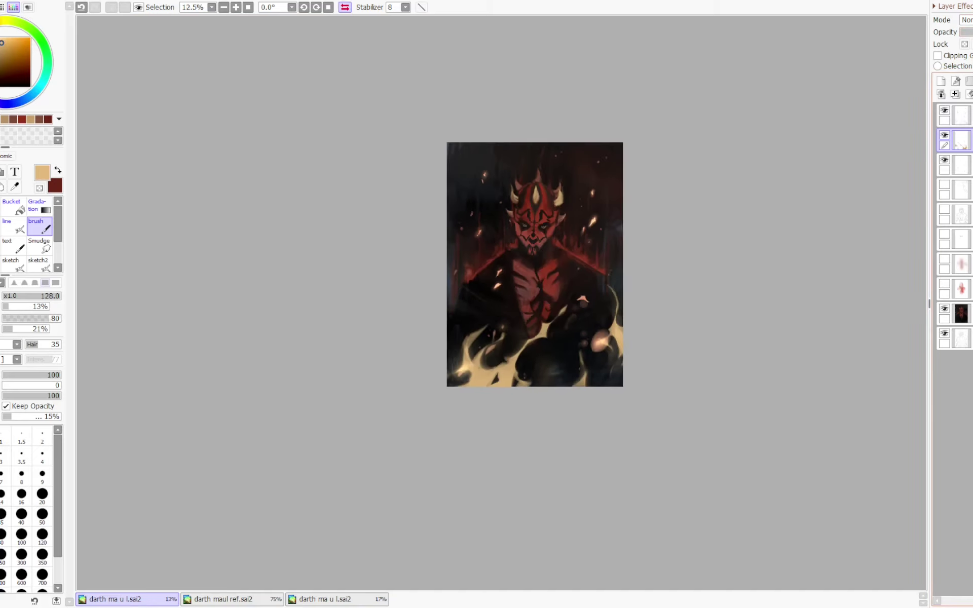
pyautogui.hotkey('ctrl', '-')
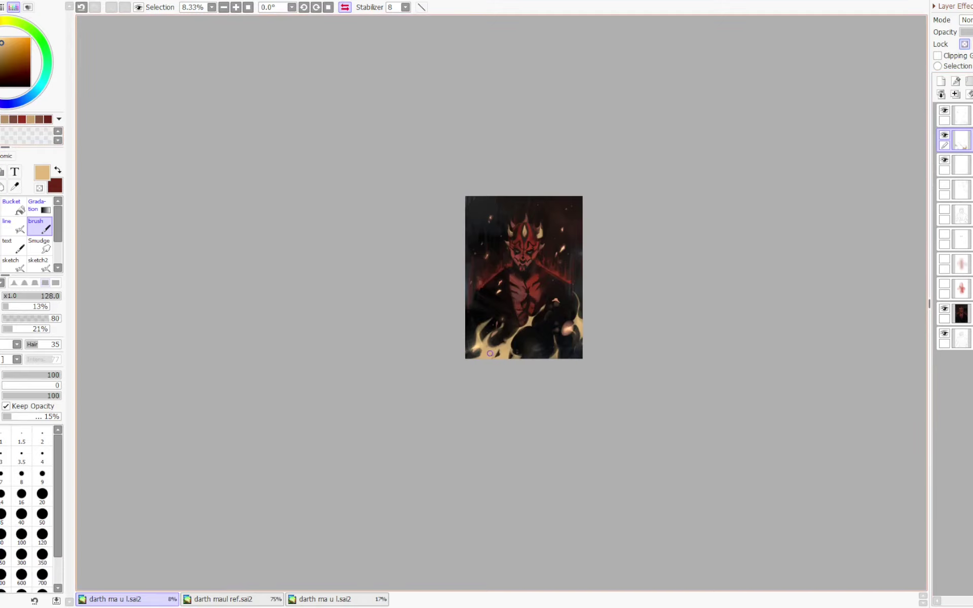
pyautogui.moveTo(490, 353); pyautogui.dragTo(489, 337)
pyautogui.click(0, 40)
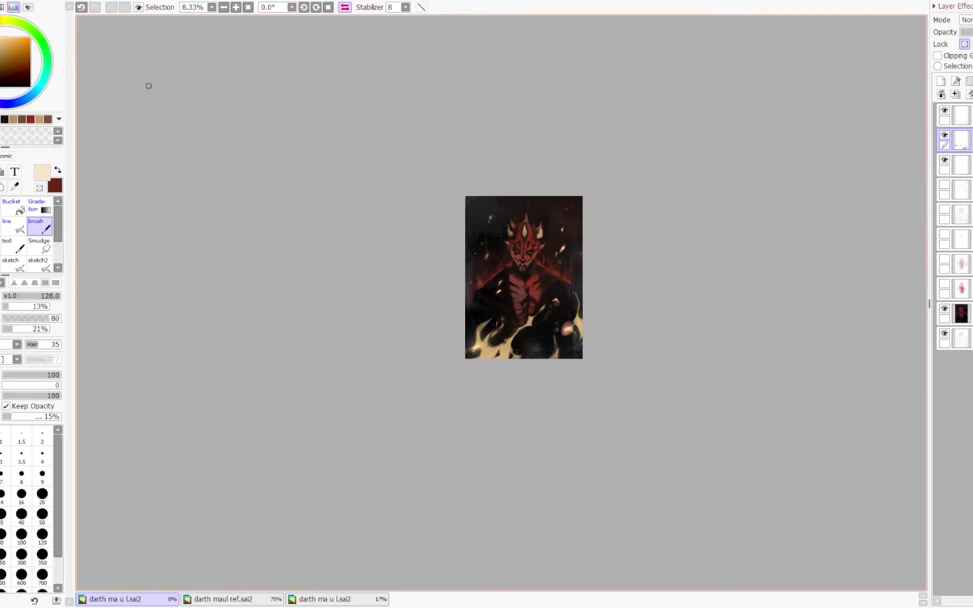
pyautogui.moveTo(429, 414); pyautogui.dragTo(485, 400)
pyautogui.moveTo(528, 344)
pyautogui.mouseDown()
pyautogui.moveTo(538, 354)
pyautogui.moveTo(576, 343)
pyautogui.moveTo(530, 330)
pyautogui.mouseUp()
pyautogui.hotkey('ctrl', 'z')
# - Softly fade the cream flames by erasing them with the transparent line brush at size 2255 and density 30
pyautogui.press('b')
pyautogui.click(39, 188)
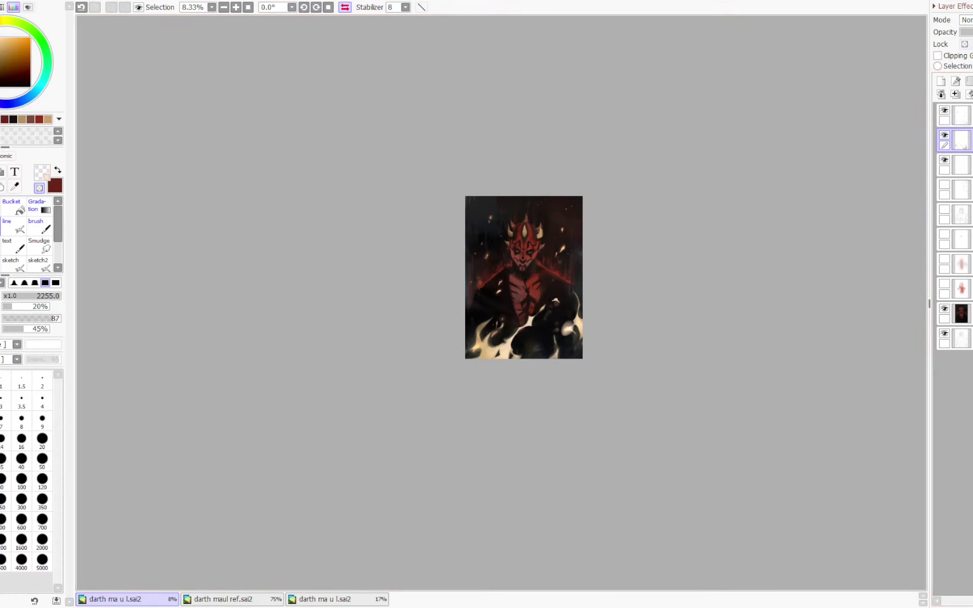
pyautogui.press('-')
pyautogui.rightClick(557, 274)
pyautogui.moveTo(621, 288); pyautogui.dragTo(606, 287)
pyautogui.moveTo(554, 303)
pyautogui.mouseDown()
pyautogui.moveTo(517, 343)
pyautogui.moveTo(528, 338)
pyautogui.mouseUp()
pyautogui.hotkey('ctrl', 'z')
pyautogui.press('-')
pyautogui.rightClick(560, 273)
pyautogui.moveTo(615, 288); pyautogui.dragTo(627, 288)
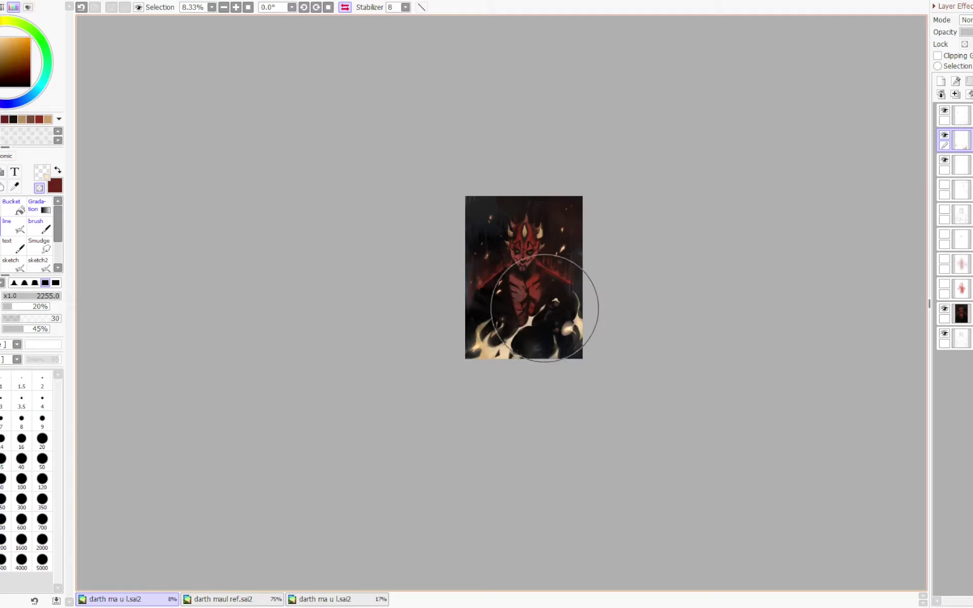
pyautogui.moveTo(541, 307); pyautogui.dragTo(540, 323)
pyautogui.press('pageup')
pyautogui.press('h')
pyautogui.moveTo(432, 300); pyautogui.dragTo(463, 363)
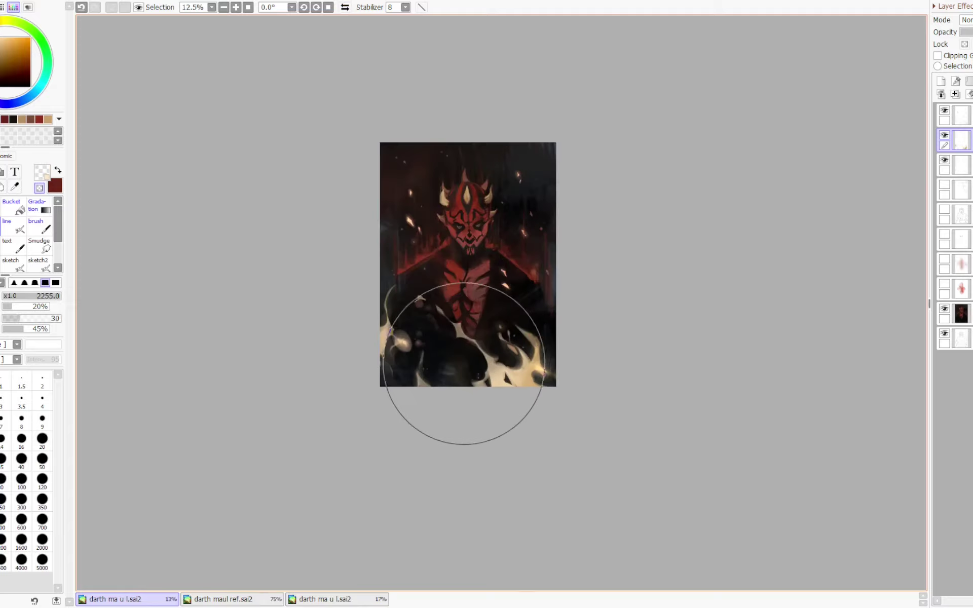
pyautogui.moveTo(495, 308); pyautogui.dragTo(515, 340)
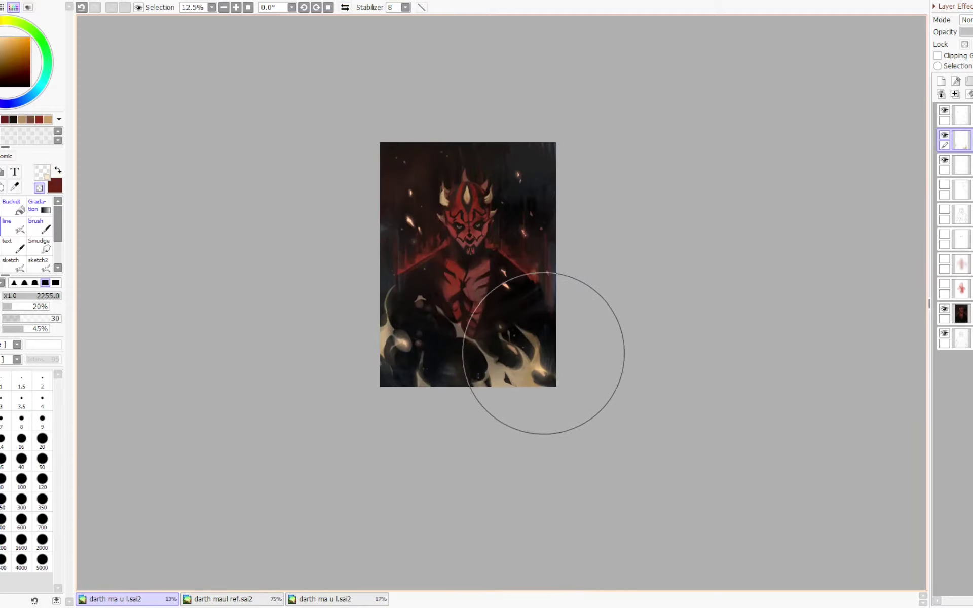
# - Add an Overlay layer above the flames and airbrush a sampled peach glow over them at size 988 and density 81
pyautogui.press('-')
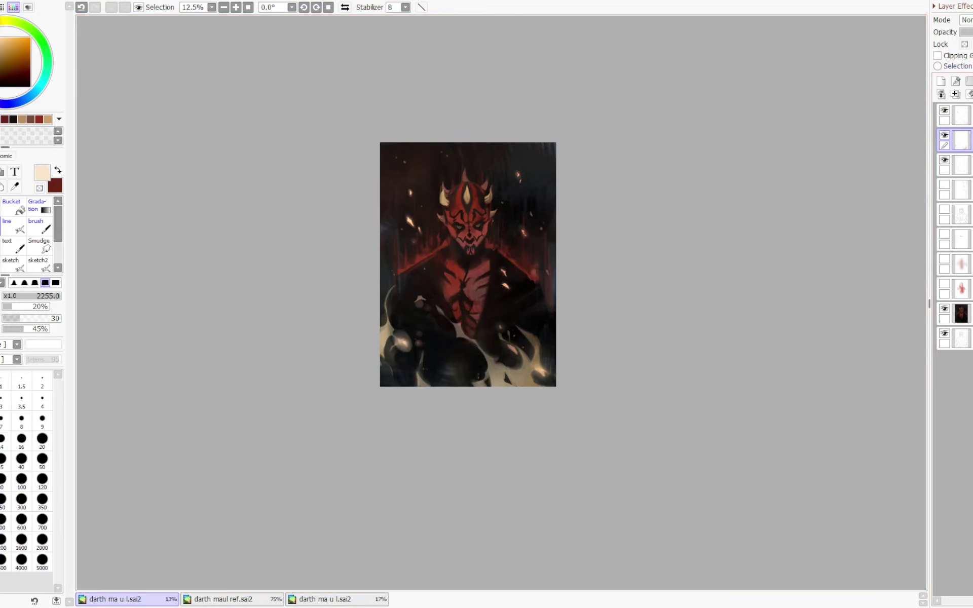
pyautogui.click(941, 81)
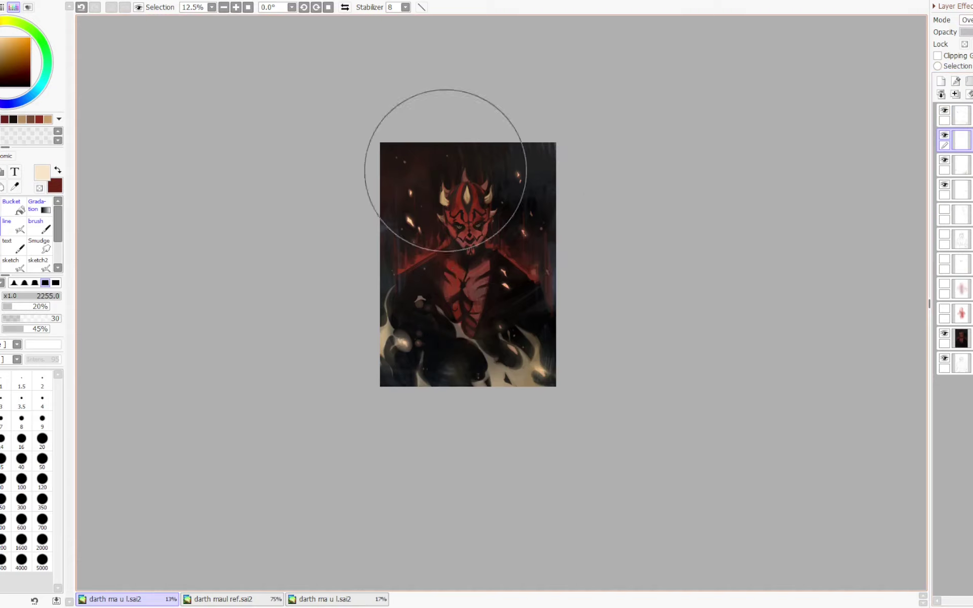
pyautogui.keyDown('alt'); pyautogui.click(461, 308); pyautogui.keyUp('alt')
pyautogui.press('b')
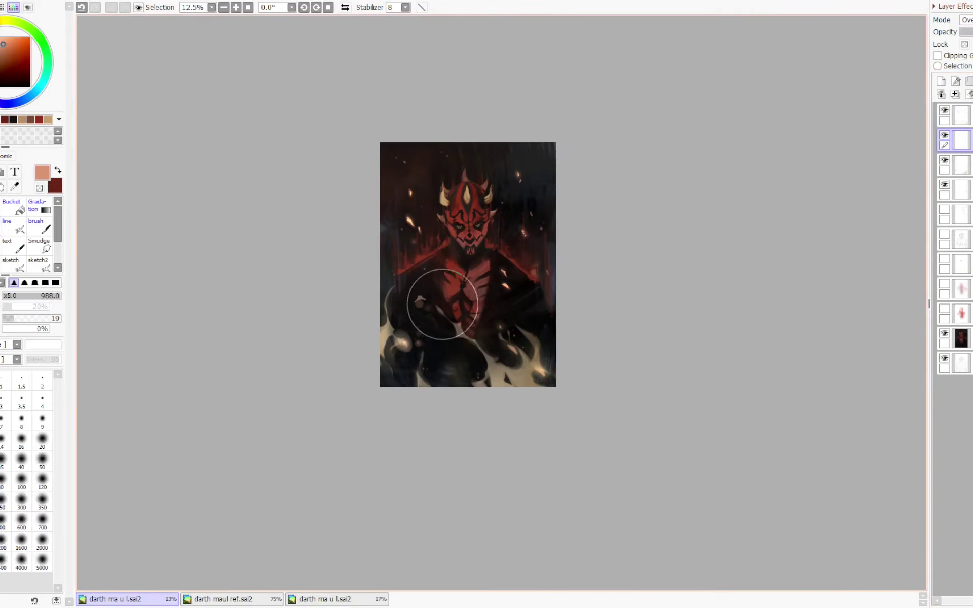
pyautogui.moveTo(490, 377); pyautogui.dragTo(483, 350)
pyautogui.rightClick(574, 272)
pyautogui.moveTo(577, 279); pyautogui.dragTo(614, 278)
pyautogui.moveTo(496, 379)
pyautogui.mouseDown()
pyautogui.moveTo(504, 360)
pyautogui.moveTo(533, 341)
pyautogui.mouseUp()
pyautogui.moveTo(380, 316); pyautogui.dragTo(416, 364)
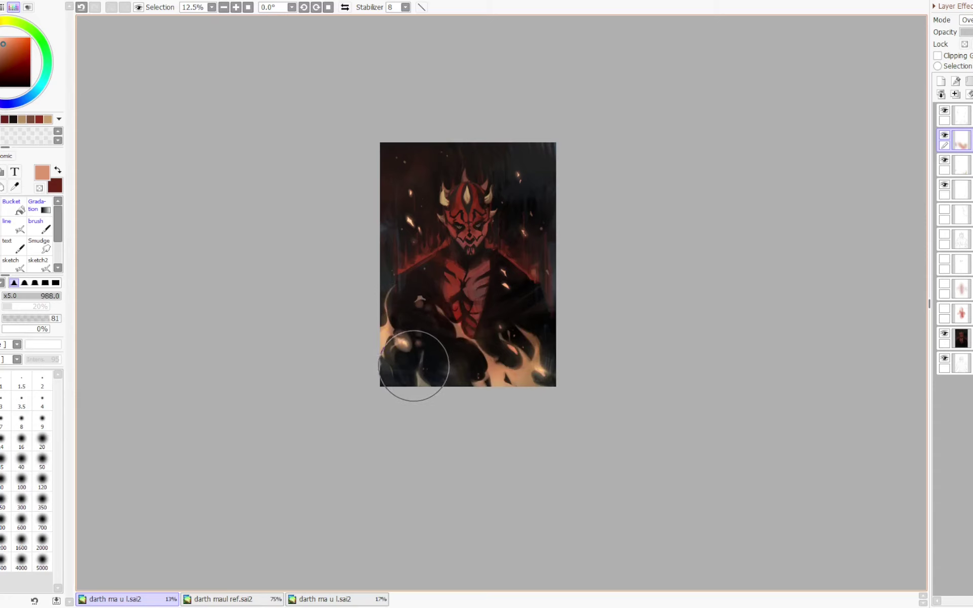
# - Lightly erase the middle of the flame layer at brush size 2255 and save the painting
pyautogui.press('c')
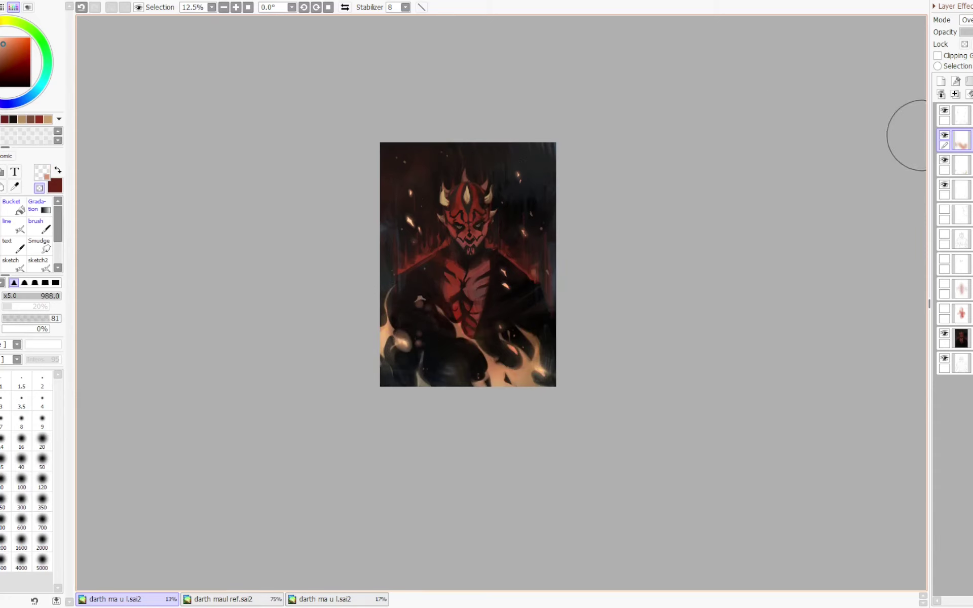
pyautogui.click(958, 165)
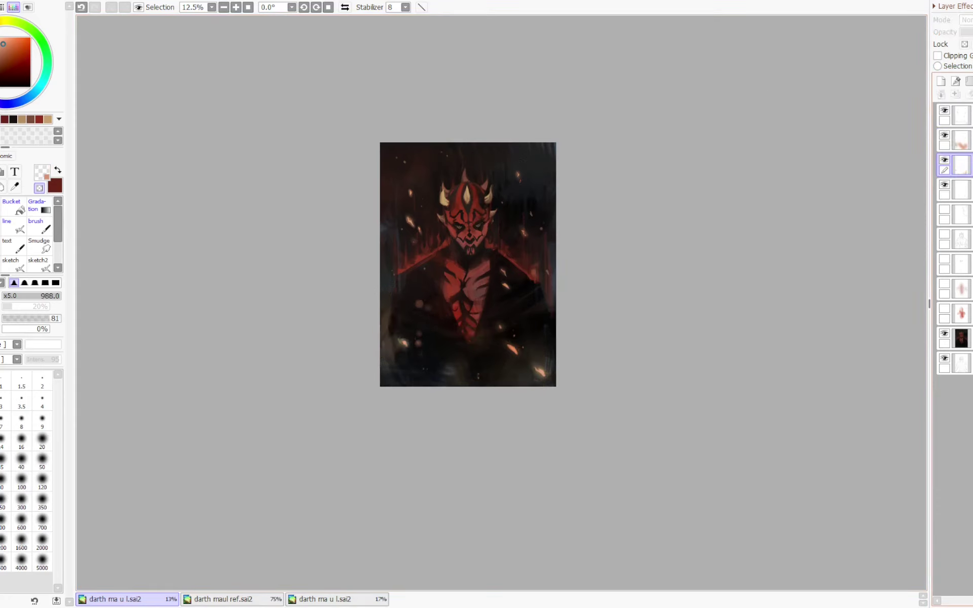
pyautogui.click(463, 314)
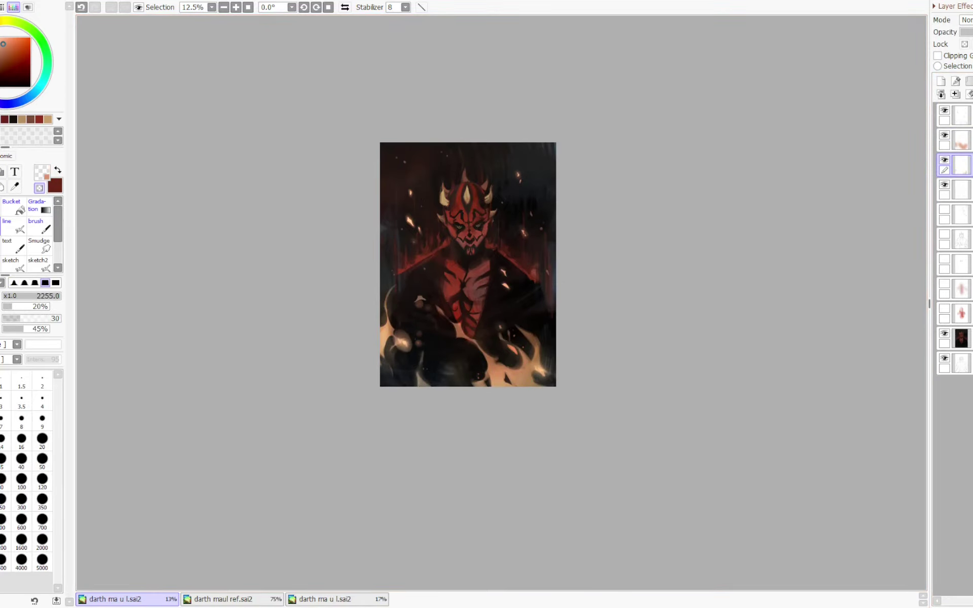
pyautogui.hotkey('ctrl', 's')
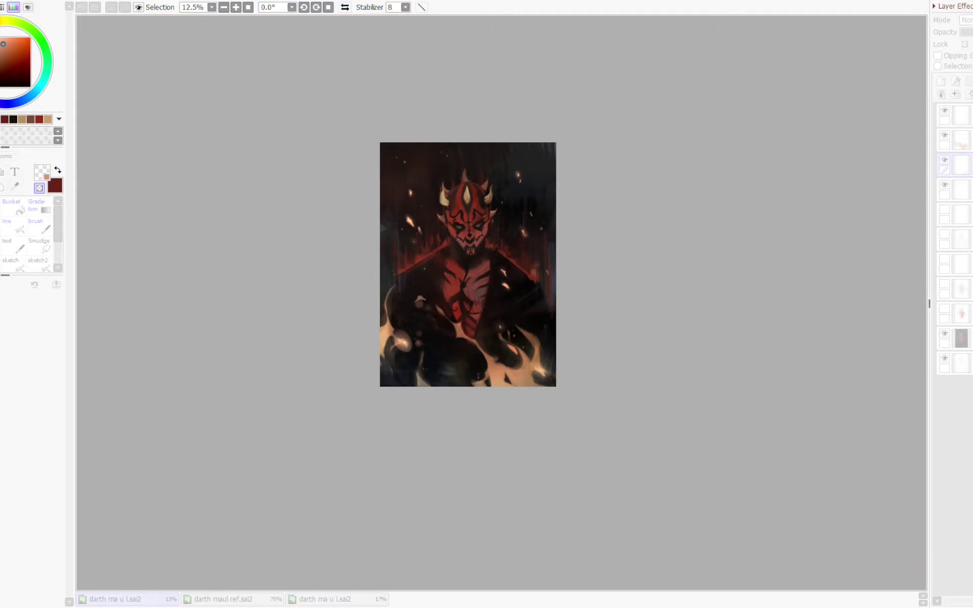
# - Compare the Overlay glow layer off and on, and refine its soft peach glow over the lower chest at brush size 209
pyautogui.click(960, 140)
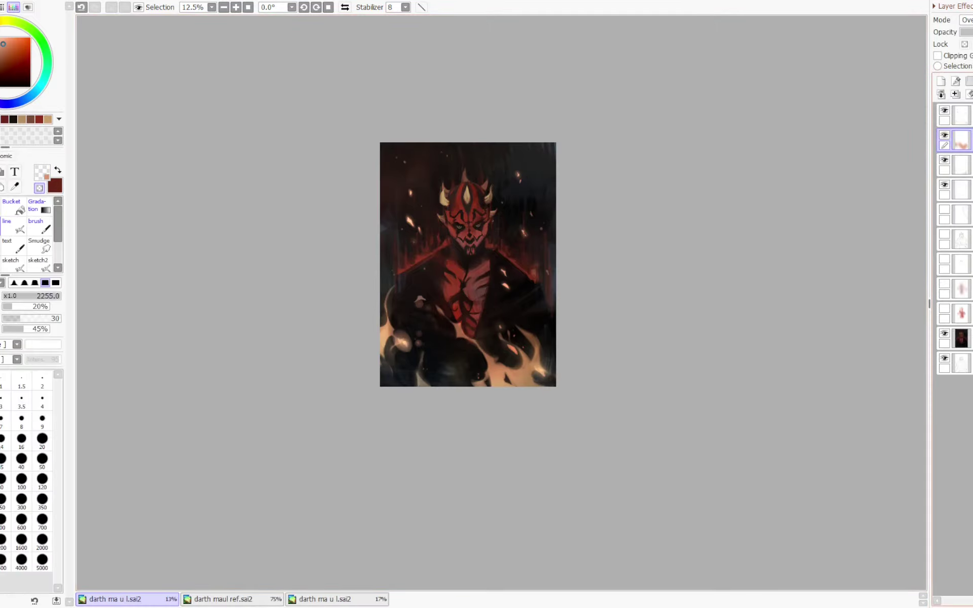
pyautogui.click(944, 135)
pyautogui.click(944, 135)
pyautogui.press('-')
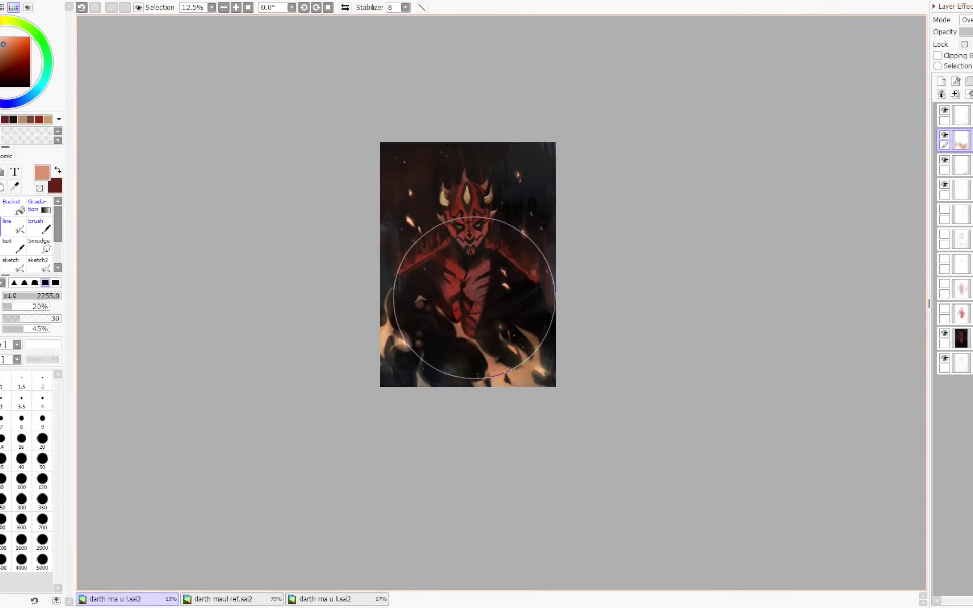
pyautogui.press('f')
pyautogui.moveTo(591, 264); pyautogui.dragTo(612, 264)
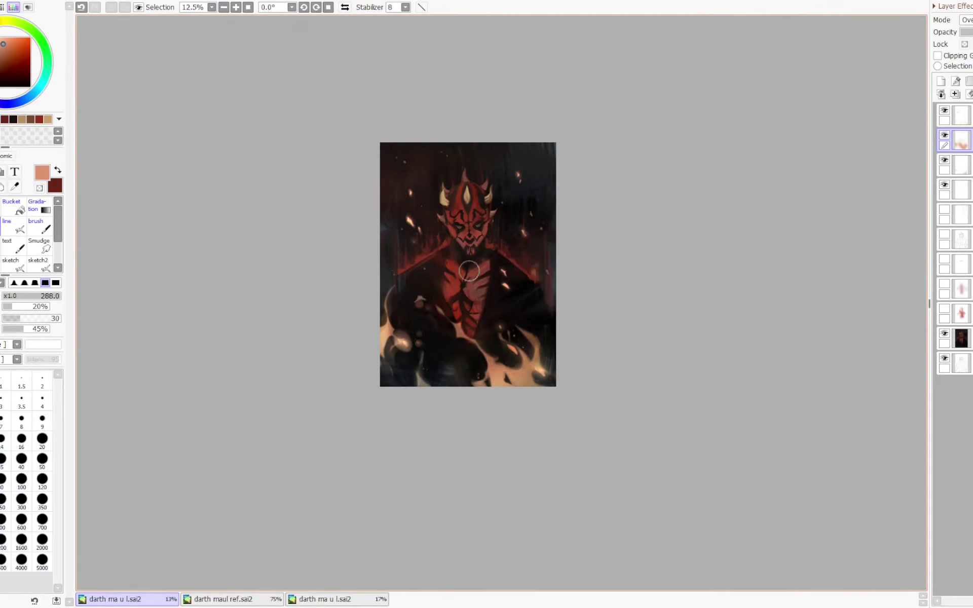
pyautogui.press('e')
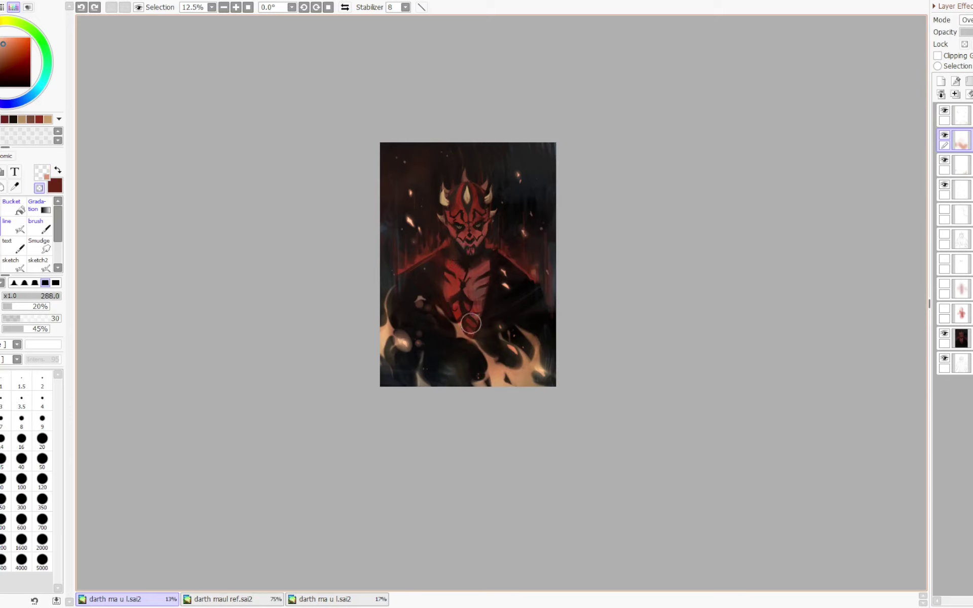
pyautogui.press('-')
pyautogui.press('f')
pyautogui.moveTo(560, 287); pyautogui.dragTo(568, 287)
pyautogui.hotkey('ctrl', 'z')
pyautogui.press('e')
pyautogui.moveTo(474, 327)
pyautogui.mouseDown()
pyautogui.moveTo(462, 312)
pyautogui.moveTo(468, 325)
pyautogui.mouseUp()
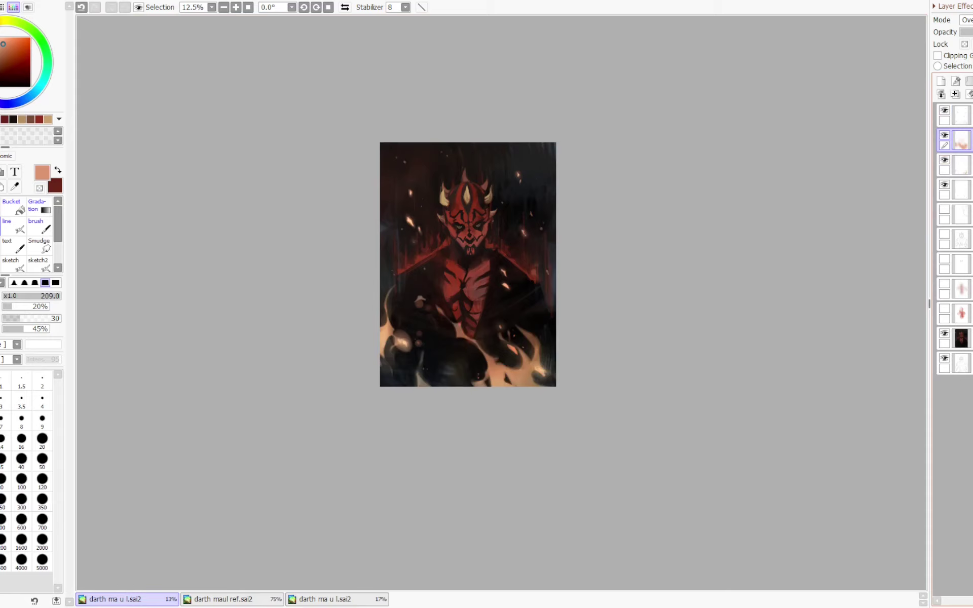
# - Select the flame layer and try erasing the flames below the chest with the transparent brush
pyautogui.click(960, 165)
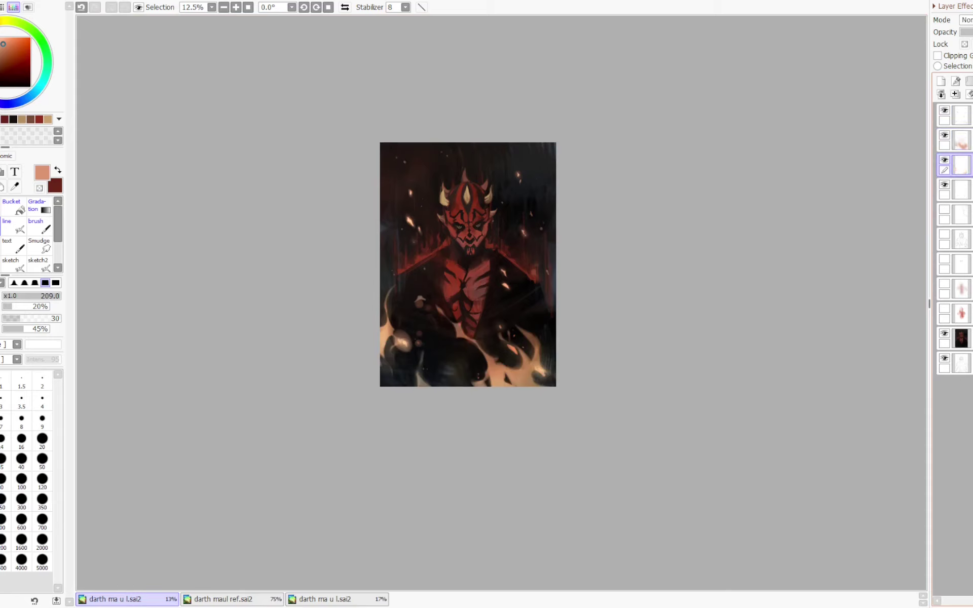
pyautogui.scroll(1, 395, 231)
pyautogui.press('b')
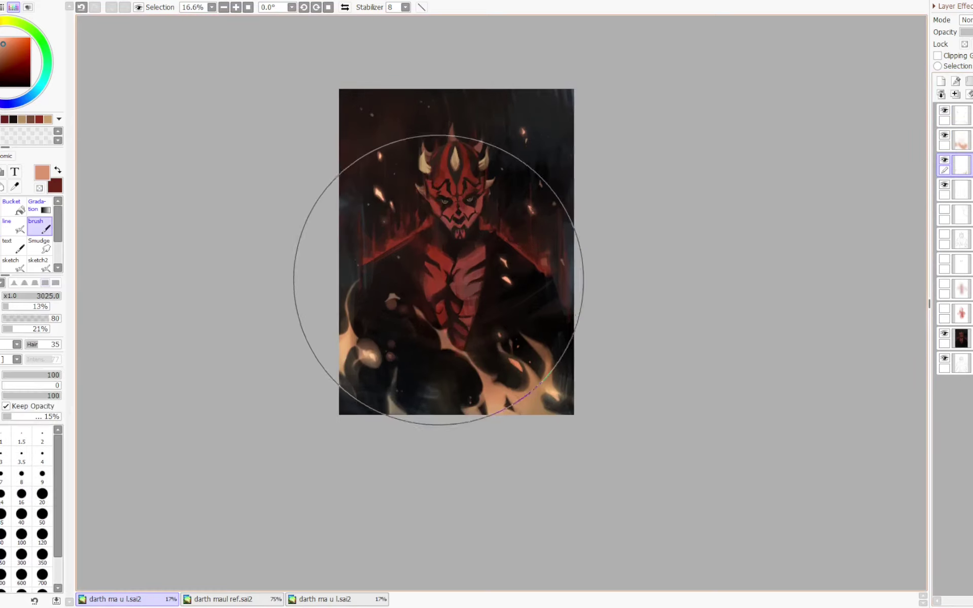
pyautogui.moveTo(441, 279); pyautogui.dragTo(547, 278)
pyautogui.press('-')
pyautogui.moveTo(434, 332)
pyautogui.mouseDown()
pyautogui.moveTo(443, 343)
pyautogui.moveTo(448, 335)
pyautogui.moveTo(429, 347)
pyautogui.mouseUp()
pyautogui.hotkey('ctrl', 'z')
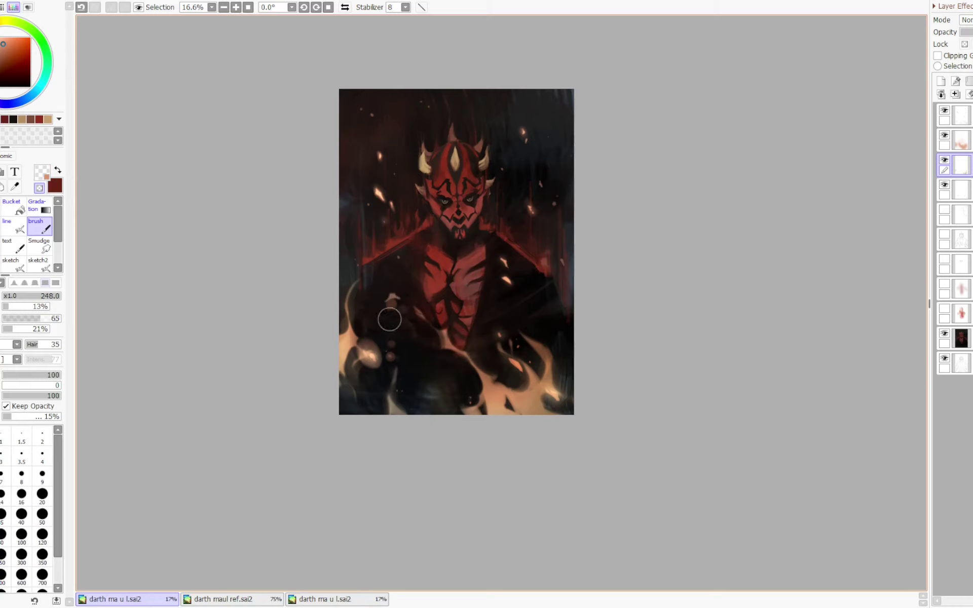
pyautogui.rightClick(481, 318)
pyautogui.moveTo(525, 307); pyautogui.dragTo(529, 307)
pyautogui.moveTo(472, 372)
pyautogui.mouseDown()
pyautogui.moveTo(463, 407)
pyautogui.moveTo(488, 375)
pyautogui.moveTo(518, 382)
pyautogui.moveTo(483, 377)
pyautogui.moveTo(463, 397)
pyautogui.moveTo(464, 375)
pyautogui.moveTo(477, 403)
pyautogui.moveTo(463, 395)
pyautogui.moveTo(460, 373)
pyautogui.mouseUp()
pyautogui.hotkey('ctrl', 'z')
pyautogui.hotkey('ctrl', 'z')
pyautogui.hotkey('ctrl', 'z')
# - Softly fade the flames along the lower edge and side with the transparent brush at size 1004 and density 26
pyautogui.rightClick(526, 388)
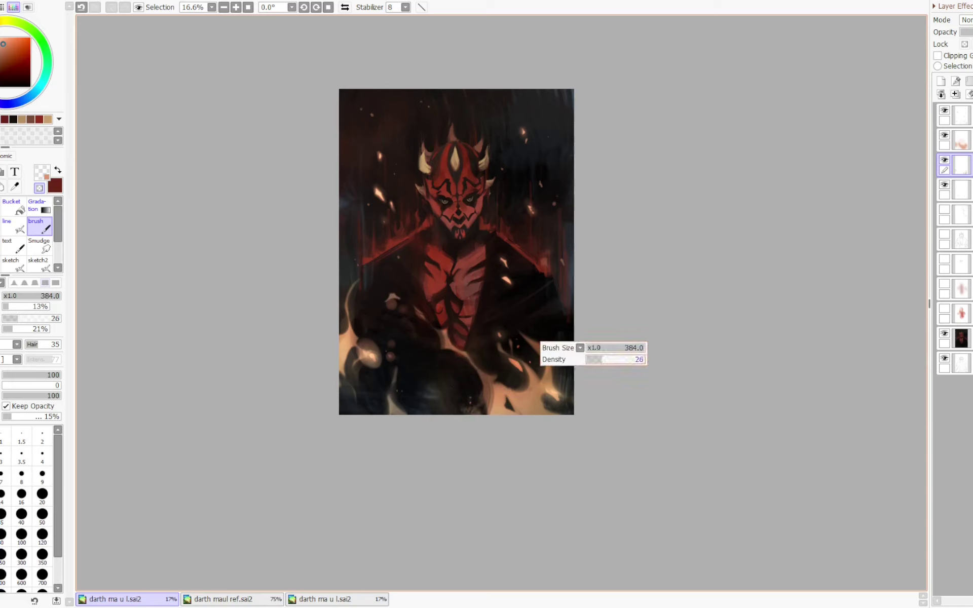
pyautogui.moveTo(525, 410)
pyautogui.mouseDown()
pyautogui.moveTo(564, 430)
pyautogui.moveTo(532, 424)
pyautogui.moveTo(550, 430)
pyautogui.moveTo(593, 435)
pyautogui.moveTo(577, 427)
pyautogui.moveTo(547, 439)
pyautogui.moveTo(590, 421)
pyautogui.mouseUp()
pyautogui.hotkey('ctrl', 'z')
pyautogui.hotkey('ctrl', 'z')
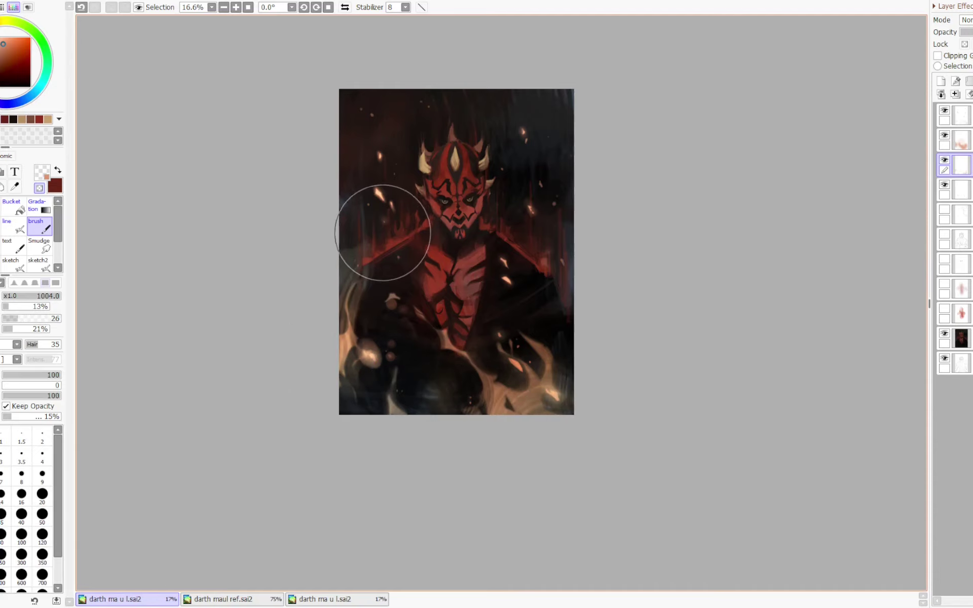
pyautogui.hotkey('ctrl', 'z')
pyautogui.moveTo(338, 299)
pyautogui.mouseDown()
pyautogui.moveTo(361, 269)
pyautogui.moveTo(339, 313)
pyautogui.moveTo(312, 294)
pyautogui.mouseUp()
pyautogui.press('-')
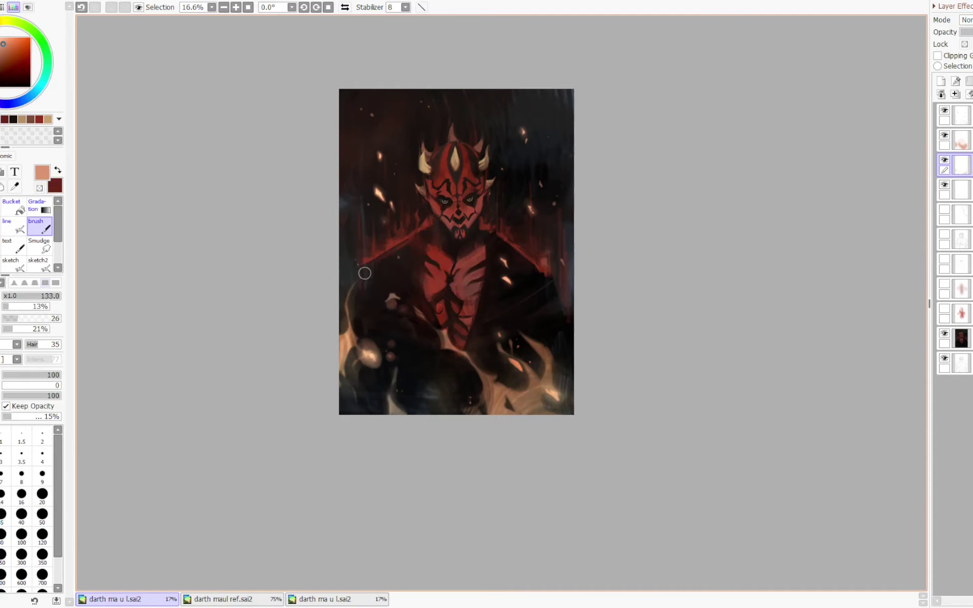
# - Rework the thin flame strand beside the sleeve and the flame tongue along the lower edge at brush size 133
pyautogui.press('x')
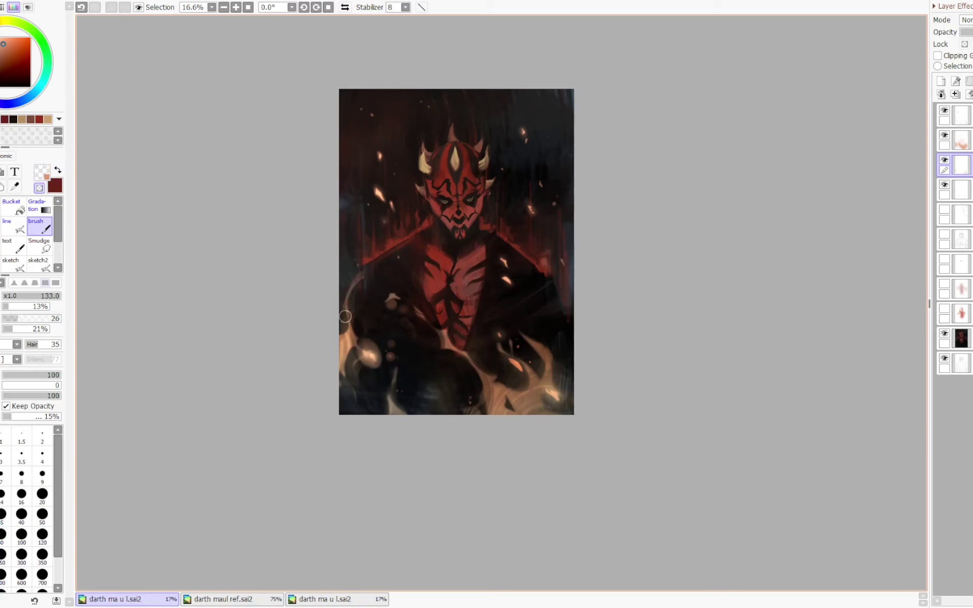
pyautogui.press('-')
pyautogui.moveTo(348, 274); pyautogui.dragTo(353, 268)
pyautogui.press('-')
pyautogui.press('x')
pyautogui.hotkey('ctrl', 'z')
pyautogui.hotkey('ctrl', 'z')
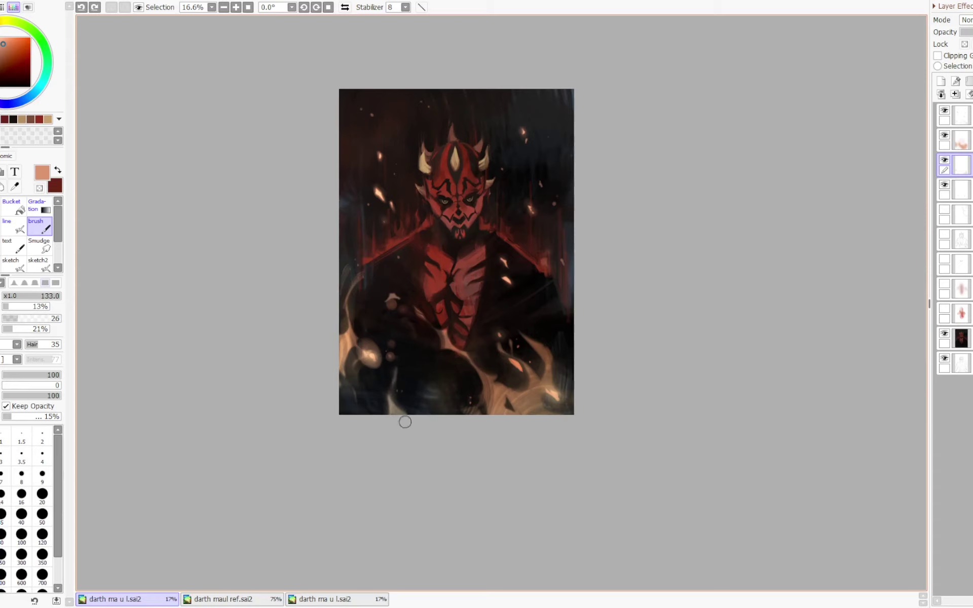
pyautogui.moveTo(404, 421); pyautogui.dragTo(394, 374)
pyautogui.hotkey('ctrl', 'z')
# - Select the Overlay glow layer and brush a soft peach glow around the lower flame tongue at size 667, undoing the last stroke
pyautogui.click(960, 140)
pyautogui.moveTo(426, 420); pyautogui.dragTo(451, 420)
pyautogui.moveTo(397, 409); pyautogui.dragTo(412, 373)
pyautogui.moveTo(400, 428); pyautogui.dragTo(414, 347)
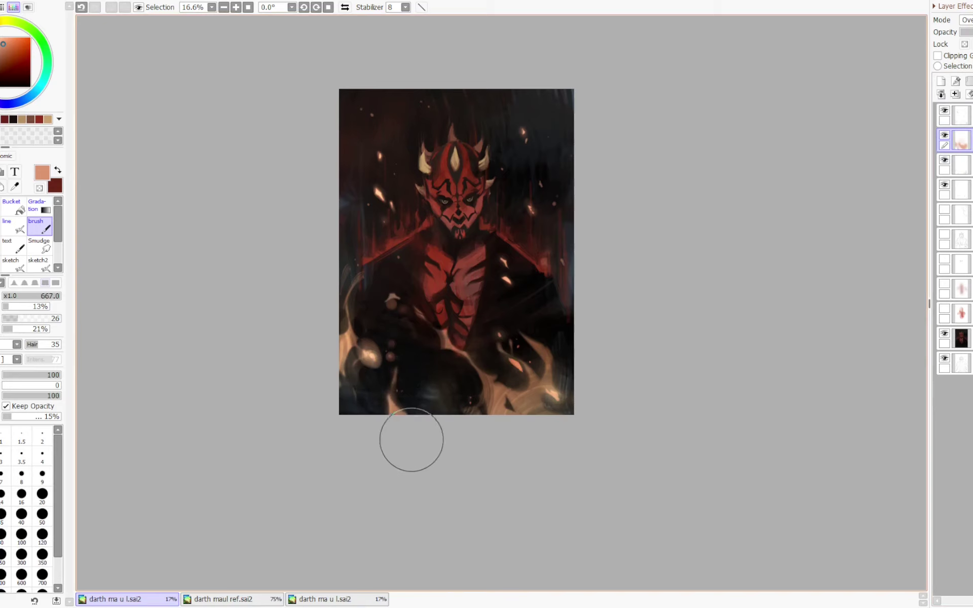
pyautogui.hotkey('ctrl', 'z')
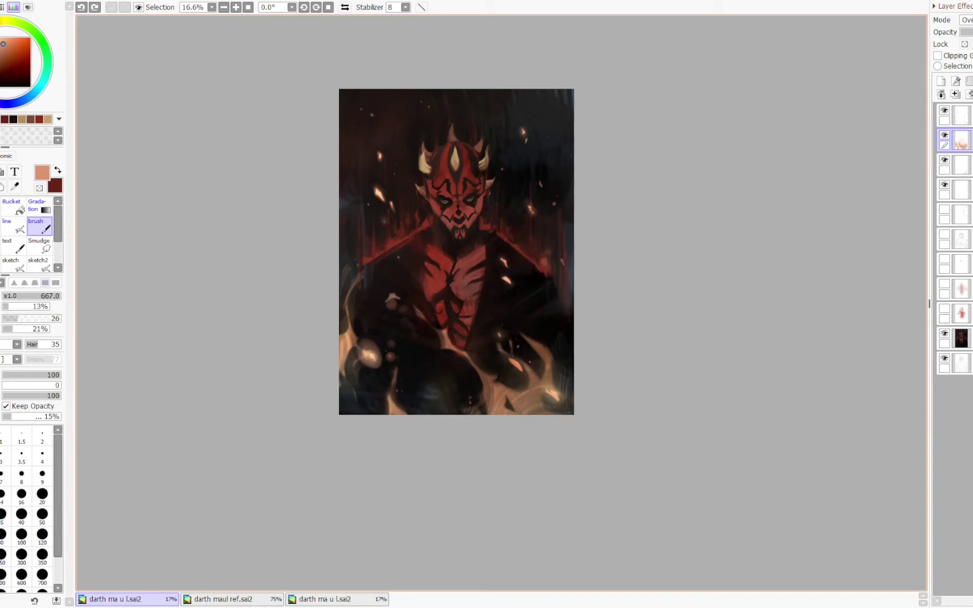
# - Compare the upper glow layers off and on, select the topmost one, and try broad peach strokes over the lower flames at size 900, density 15
pyautogui.click(944, 135)
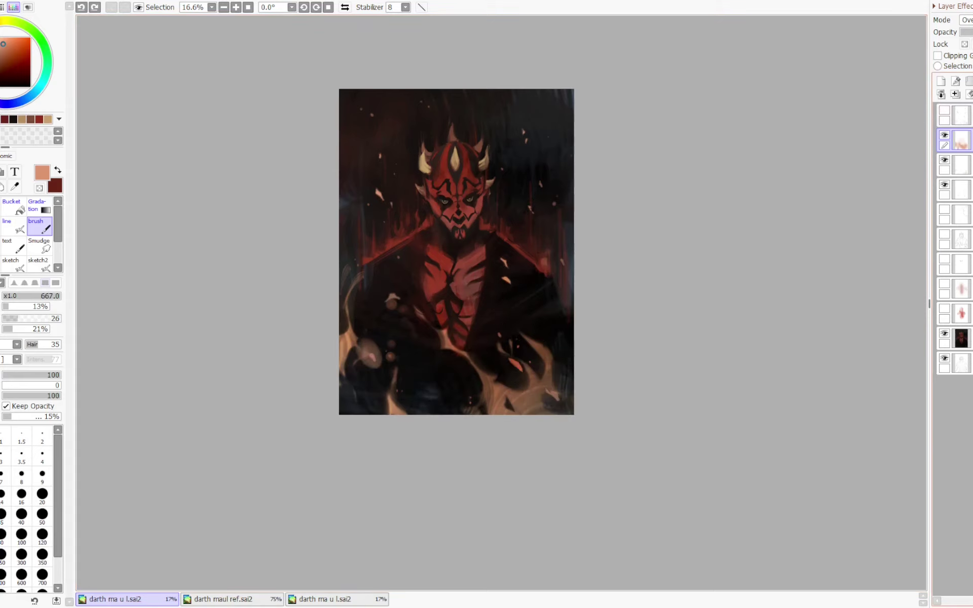
pyautogui.click(944, 136)
pyautogui.click(962, 116)
pyautogui.rightClick(531, 375)
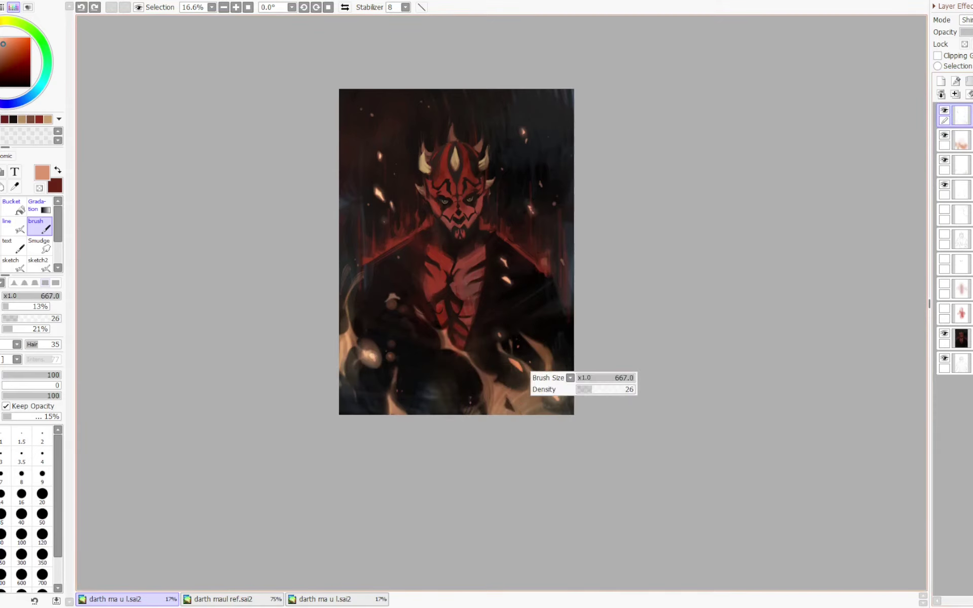
pyautogui.click(585, 389)
pyautogui.click(631, 378)
pyautogui.moveTo(539, 404); pyautogui.dragTo(573, 429)
pyautogui.moveTo(485, 432); pyautogui.dragTo(540, 365)
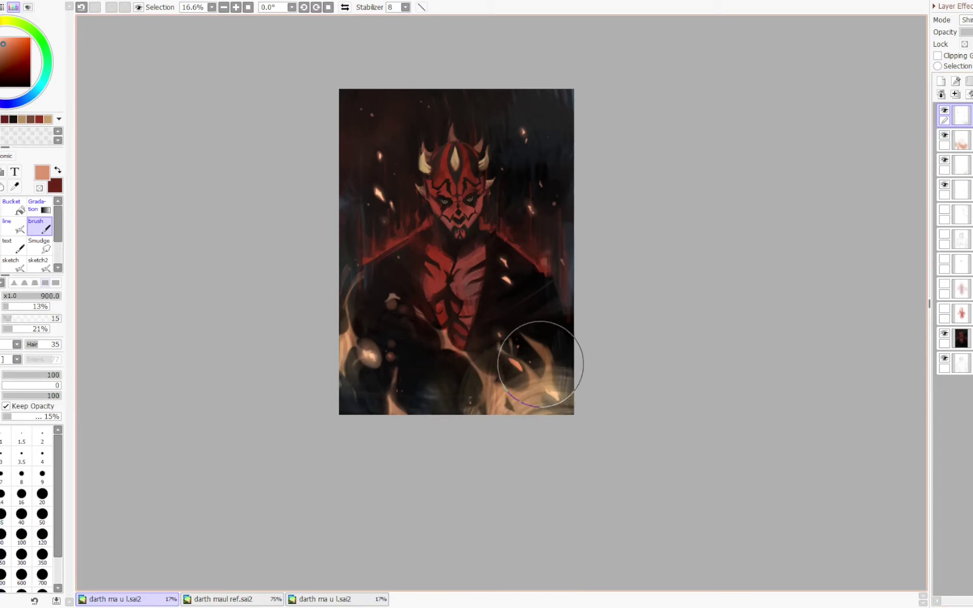
pyautogui.hotkey('ctrl', 'z')
pyautogui.hotkey('ctrl', 'z')
pyautogui.hotkey('ctrl', 'z')
pyautogui.hotkey('ctrl', 'z')
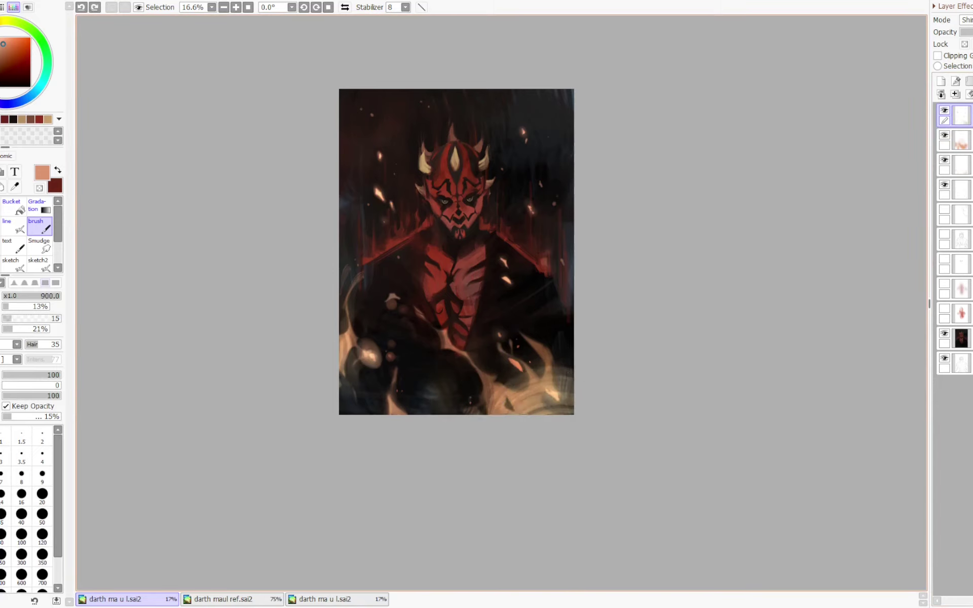
# - Try a broad peach glow band across the painting's lower edge, check it in a mirrored view, and undo it
pyautogui.moveTo(314, 403)
pyautogui.mouseDown()
pyautogui.moveTo(438, 490)
pyautogui.moveTo(430, 459)
pyautogui.moveTo(517, 404)
pyautogui.mouseUp()
pyautogui.hotkey('ctrl', 'z')
pyautogui.moveTo(410, 435); pyautogui.dragTo(619, 380)
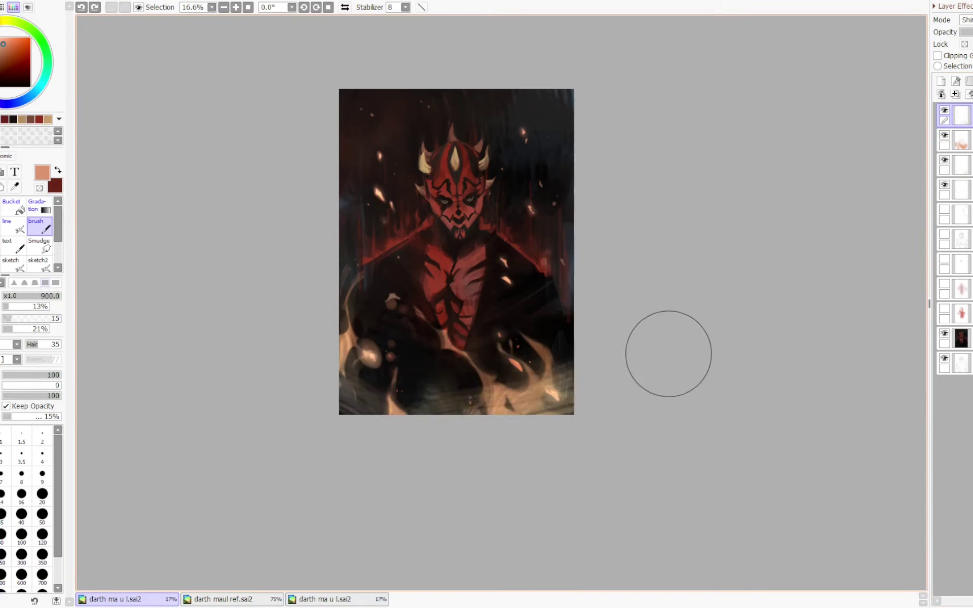
pyautogui.press('h')
pyautogui.press('Delete')
pyautogui.press('Delete')
pyautogui.press('h')
pyautogui.press('Delete')
pyautogui.press('Delete')
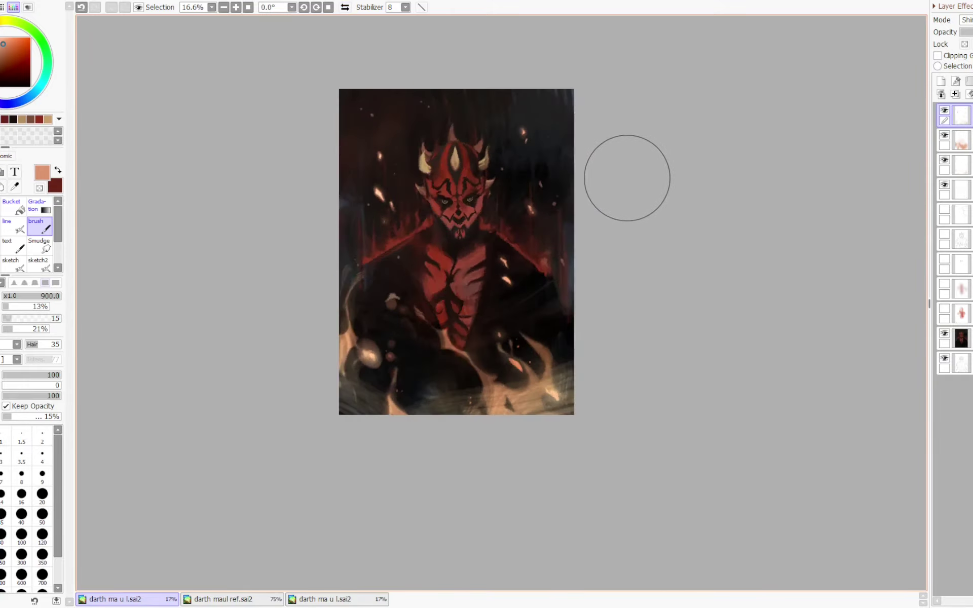
pyautogui.hotkey('ctrl', 'z')
# - Try soft glow streaks beside the lower flames at brush size 900, and fade the glow below the chest with the transparent brush
pyautogui.moveTo(574, 286)
pyautogui.mouseDown()
pyautogui.moveTo(551, 384)
pyautogui.moveTo(543, 350)
pyautogui.mouseUp()
pyautogui.hotkey('ctrl', 'z')
pyautogui.press('-')
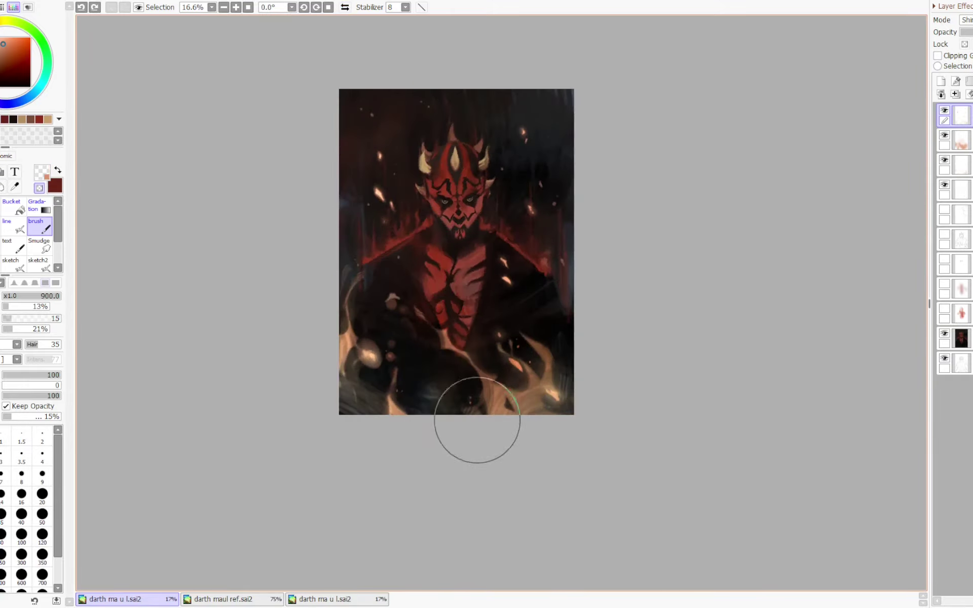
pyautogui.press('-')
pyautogui.moveTo(478, 424)
pyautogui.mouseDown()
pyautogui.moveTo(593, 253)
pyautogui.moveTo(470, 431)
pyautogui.mouseUp()
# - Try vertical peach glow strokes in the background above the shoulder, and undo them
pyautogui.moveTo(373, 254); pyautogui.dragTo(377, 142)
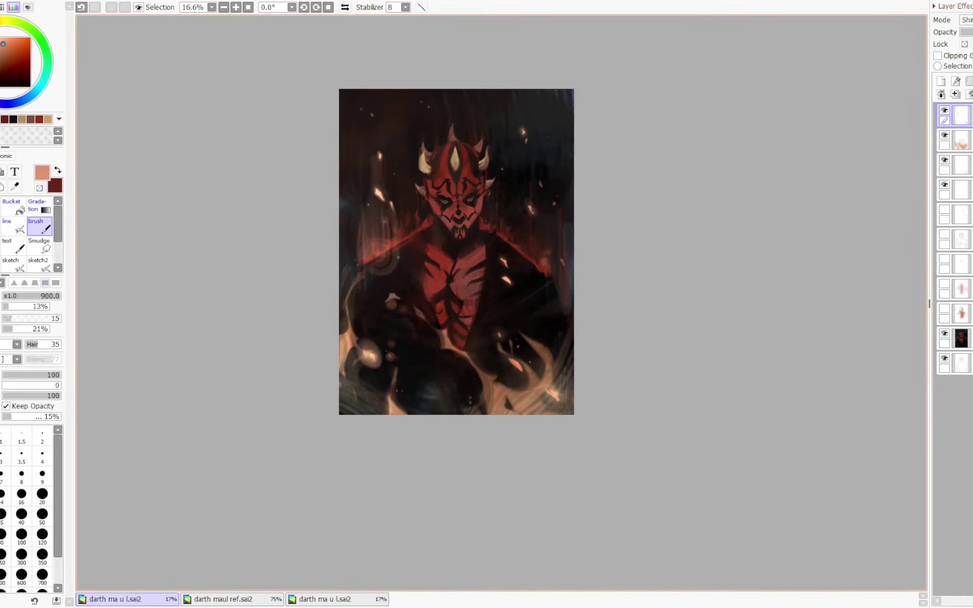
pyautogui.hotkey('ctrl', 'z')
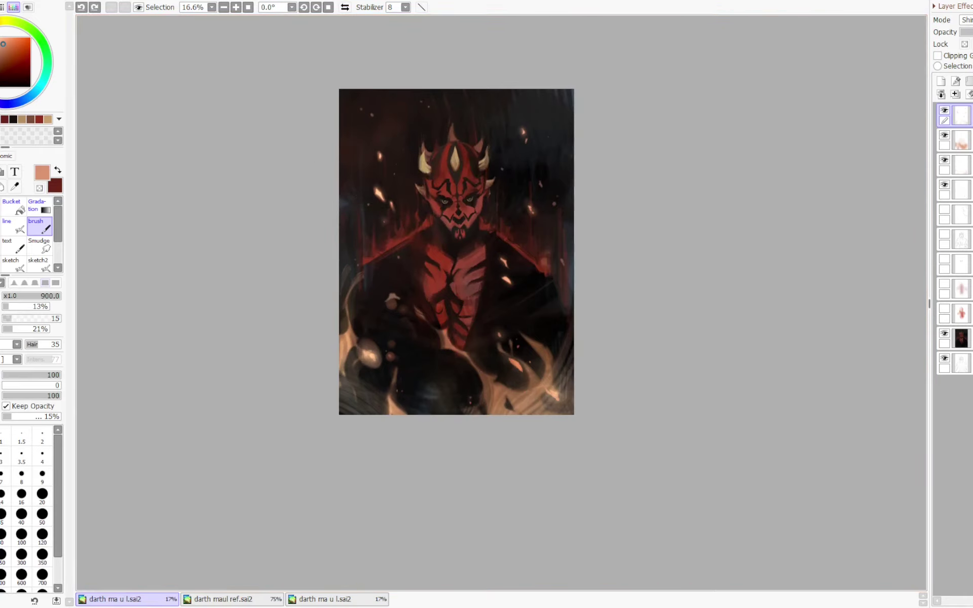
pyautogui.moveTo(386, 235); pyautogui.dragTo(383, 166)
pyautogui.hotkey('ctrl', 'z')
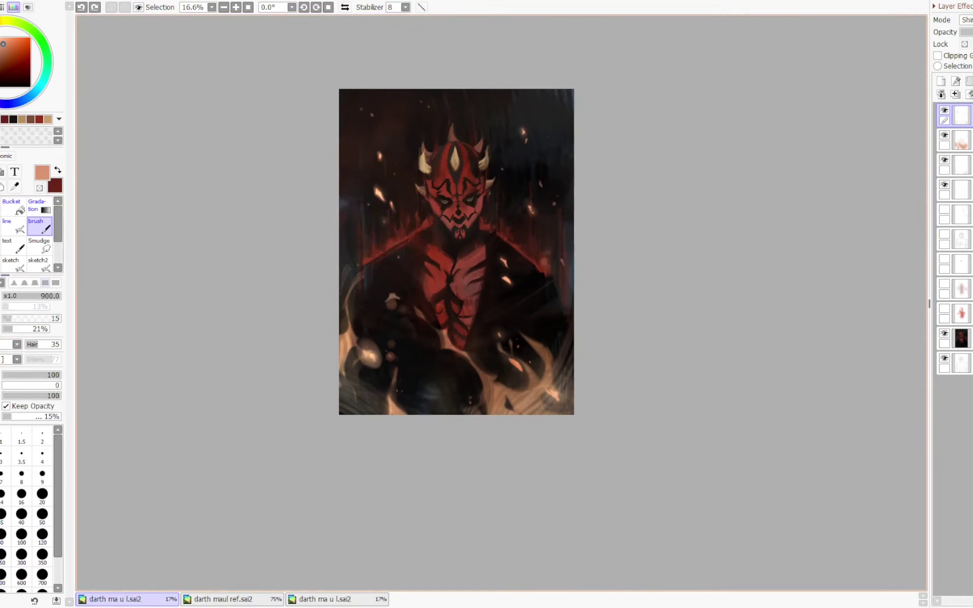
pyautogui.moveTo(400, 207)
pyautogui.mouseDown()
pyautogui.moveTo(374, 206)
pyautogui.moveTo(397, 207)
pyautogui.mouseUp()
pyautogui.moveTo(378, 262)
pyautogui.mouseDown()
pyautogui.moveTo(375, 180)
pyautogui.moveTo(380, 247)
pyautogui.mouseUp()
pyautogui.hotkey('ctrl', 'z')
pyautogui.hotkey('ctrl', 'z')
pyautogui.hotkey('ctrl', 'z')
# - Try fine vertical streaks above the shoulder at brush size 254, softening them with the transparent brush
pyautogui.moveTo(393, 180); pyautogui.dragTo(396, 245)
pyautogui.press('c')
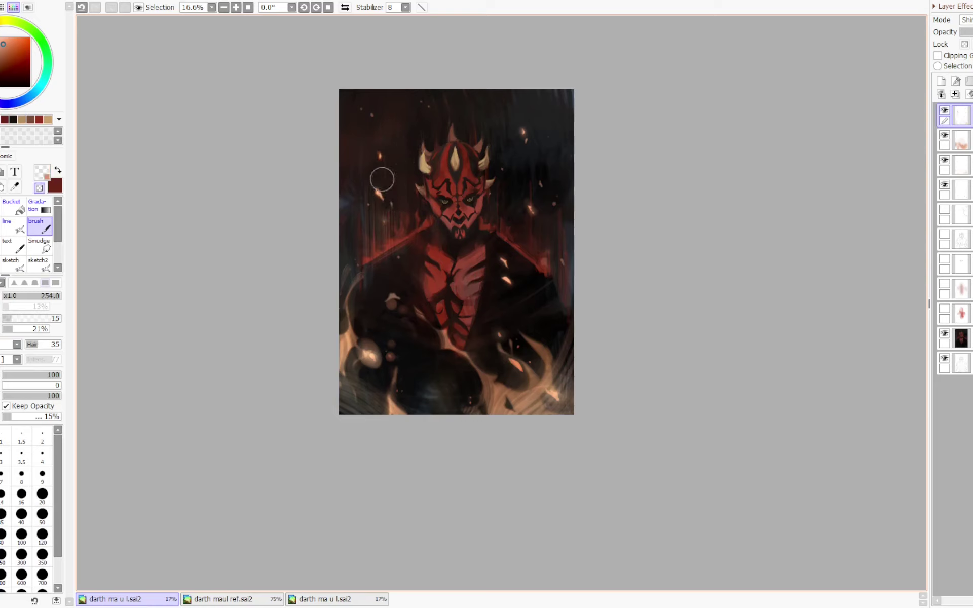
pyautogui.moveTo(391, 131)
pyautogui.mouseDown()
pyautogui.moveTo(430, 91)
pyautogui.moveTo(431, 174)
pyautogui.mouseUp()
pyautogui.press('c')
pyautogui.hotkey('ctrl', 'z')
# - Pick the saved dark red and try a faint glow behind the horns at brush size 254
pyautogui.click(39, 119)
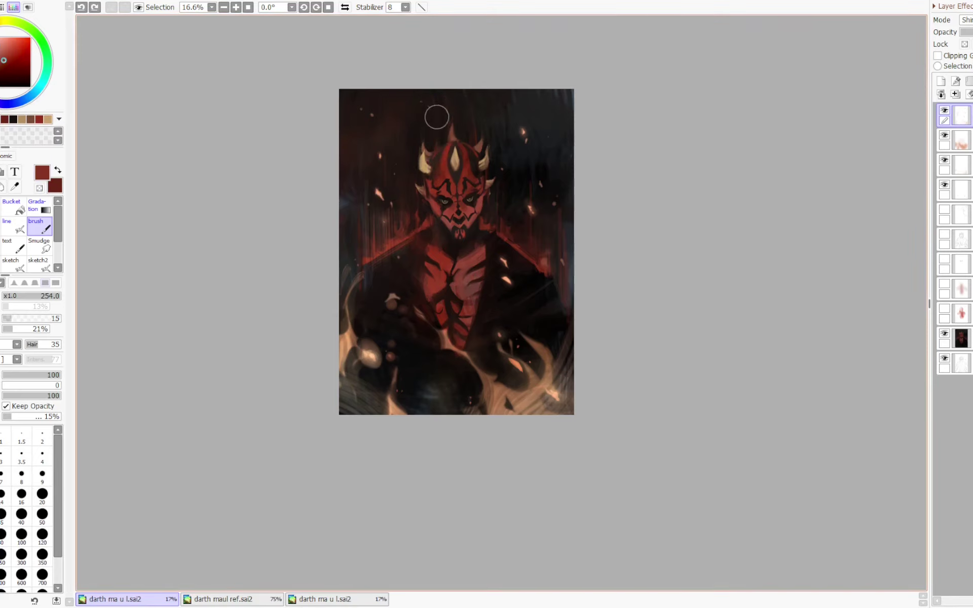
pyautogui.press('c')
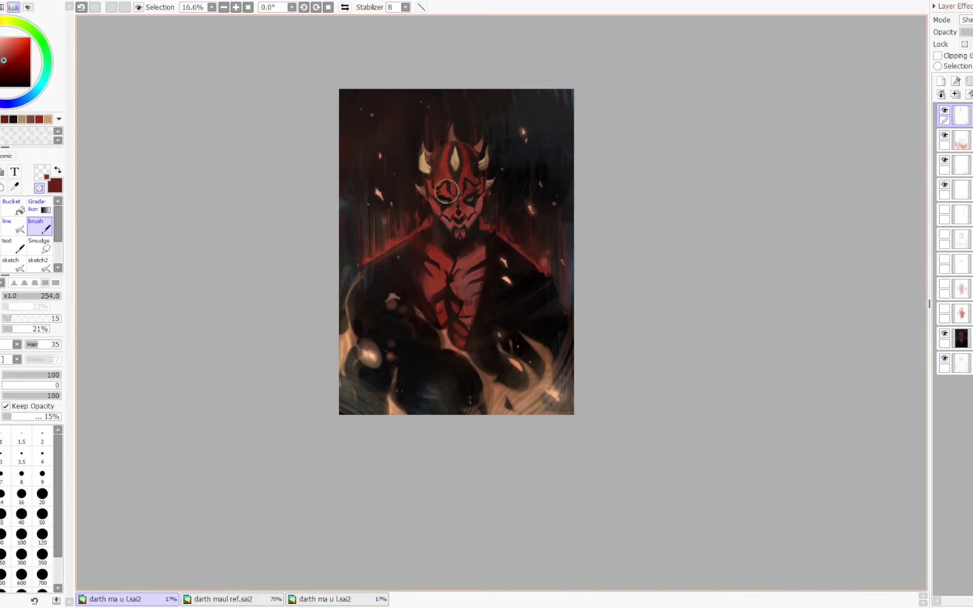
pyautogui.press('c')
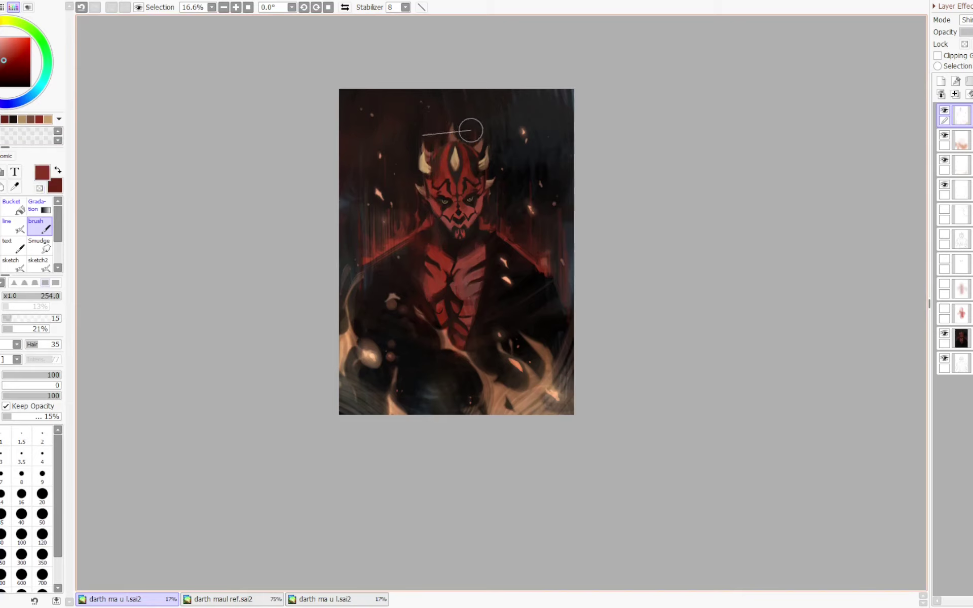
pyautogui.moveTo(437, 121); pyautogui.dragTo(438, 158)
pyautogui.hotkey('ctrl', 'z')
# - Reduce the brush size to 100 and try dark red strokes above the head and around the embers beside the face
pyautogui.press('[')
pyautogui.press('[')
pyautogui.press('[')
pyautogui.press('[')
pyautogui.press('[')
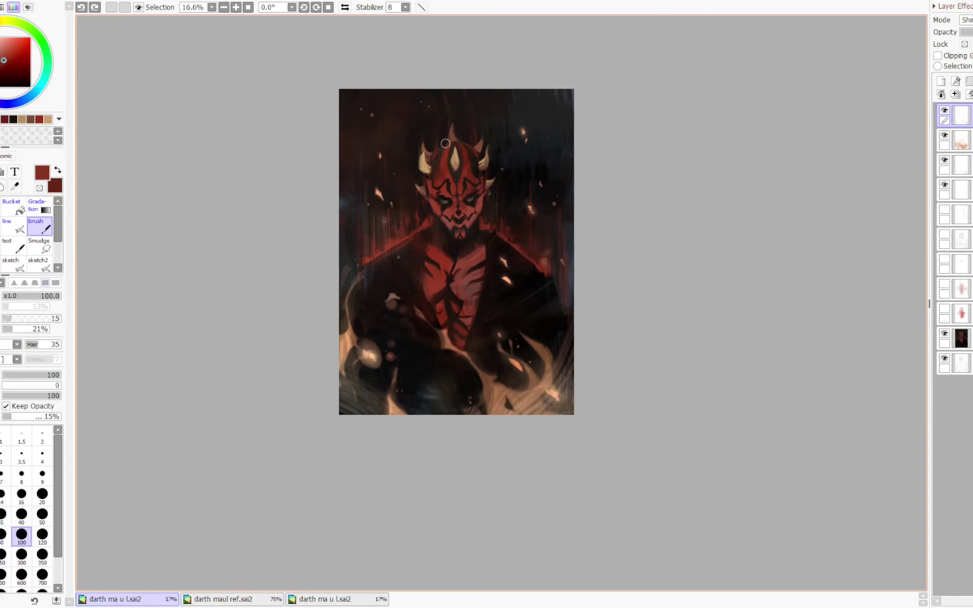
pyautogui.moveTo(445, 156); pyautogui.dragTo(447, 88)
pyautogui.moveTo(378, 189); pyautogui.dragTo(393, 208)
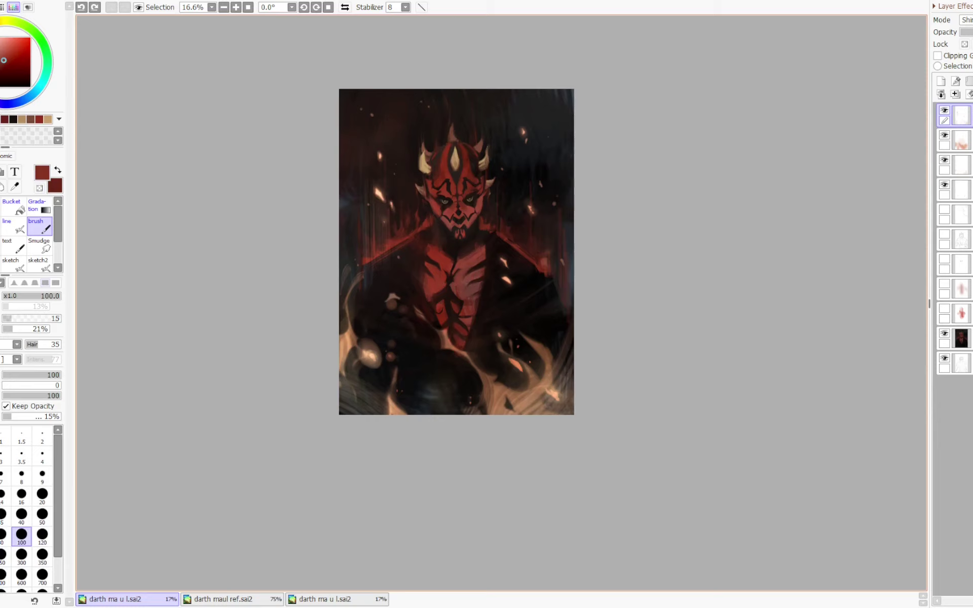
pyautogui.keyDown('ctrl'); pyautogui.keyDown('alt'); pyautogui.click(596, 160); pyautogui.keyUp('alt'); pyautogui.keyUp('ctrl')
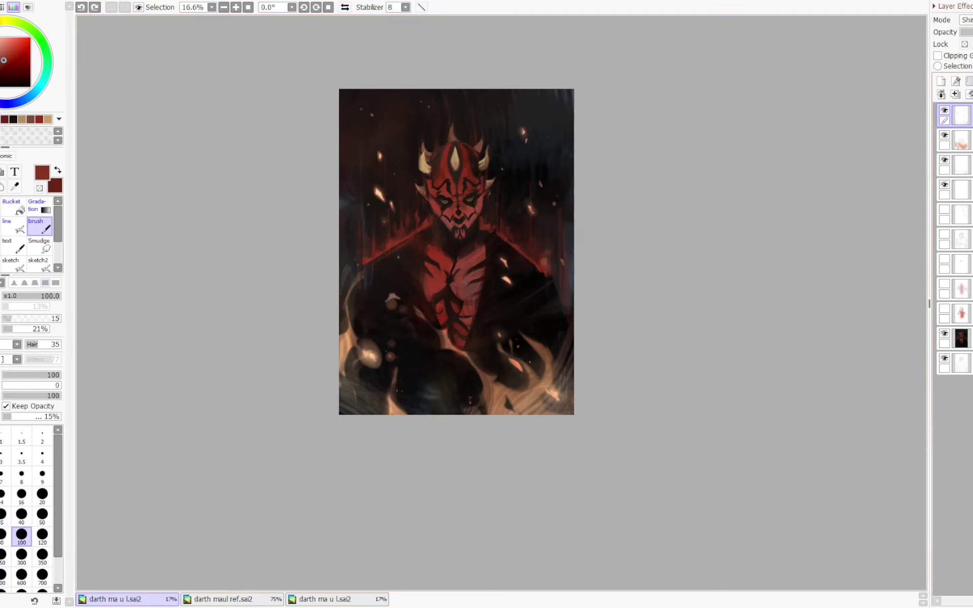
# - Switch to a softer brush and dab a dark red glow around the sparks beside the horns at size 156
pyautogui.press('e')
pyautogui.moveTo(384, 161)
pyautogui.mouseDown()
pyautogui.moveTo(421, 162)
pyautogui.moveTo(420, 148)
pyautogui.mouseUp()
pyautogui.hotkey('ctrl', 'z')
pyautogui.keyDown('ctrl'); pyautogui.keyDown('alt'); pyautogui.click(424, 147); pyautogui.keyUp('alt'); pyautogui.keyUp('ctrl')
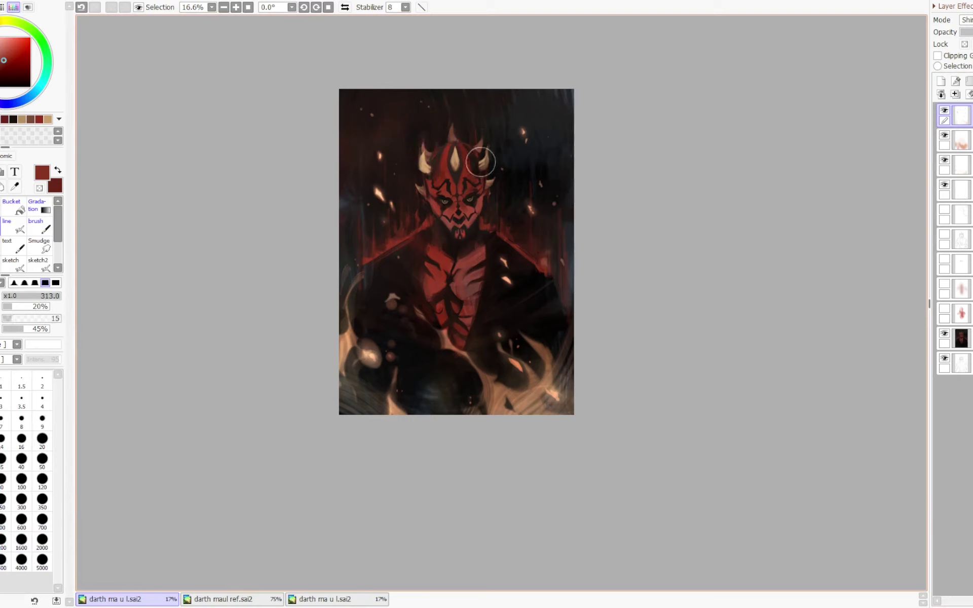
pyautogui.keyDown('ctrl'); pyautogui.keyDown('alt'); pyautogui.click(540, 182); pyautogui.keyUp('alt'); pyautogui.keyUp('ctrl')
pyautogui.moveTo(543, 180); pyautogui.dragTo(545, 158)
pyautogui.hotkey('ctrl', 'z')
pyautogui.click(539, 182)
pyautogui.click(522, 133)
pyautogui.keyDown('ctrl'); pyautogui.keyDown('alt'); pyautogui.click(557, 177); pyautogui.keyUp('alt'); pyautogui.keyUp('ctrl')
# - Pick the saved light tan and dab soft glows over the small sparks in the upper background at density 31
pyautogui.click(47, 119)
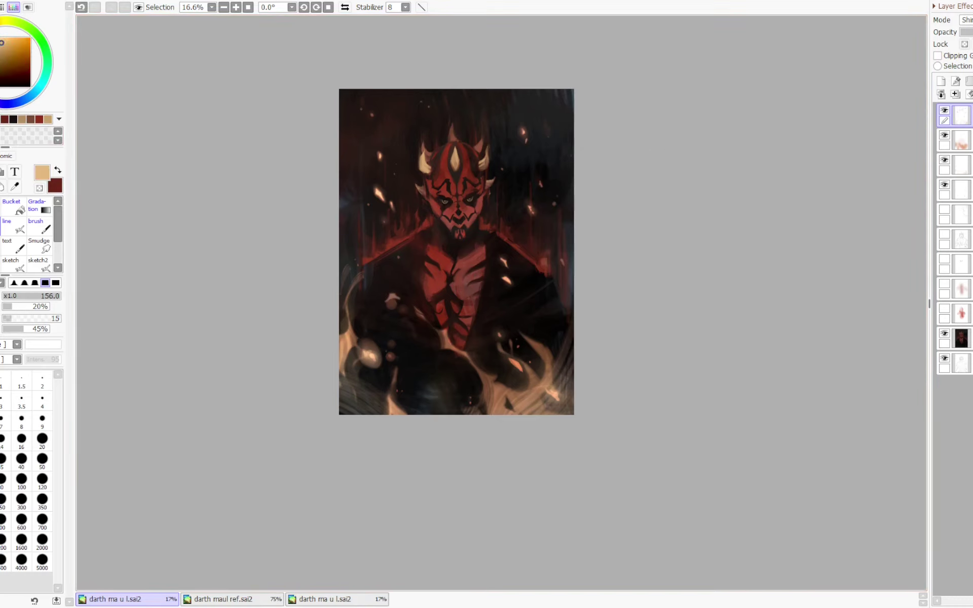
pyautogui.hotkey('ctrl', 'f')
pyautogui.hotkey('ctrl', 'z')
pyautogui.hotkey('ctrl', 'z')
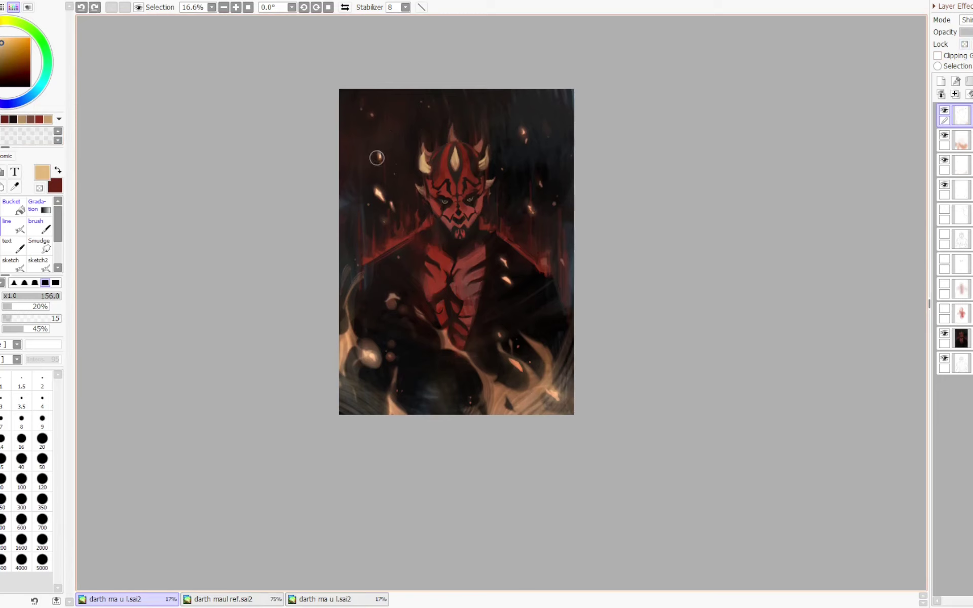
pyautogui.hotkey('ctrl', 'z')
pyautogui.moveTo(366, 106)
pyautogui.mouseDown()
pyautogui.moveTo(352, 105)
pyautogui.moveTo(371, 113)
pyautogui.mouseUp()
pyautogui.click(362, 109)
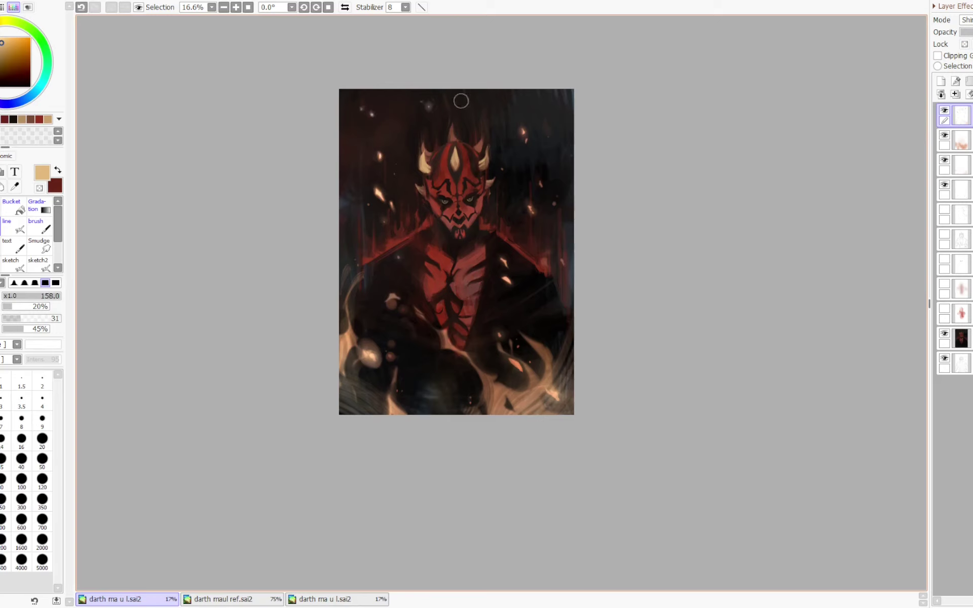
# - Trim the spark glow above the horns with the transparent brush at density 77, and add tan glow to the sleeve sparks at density 38
pyautogui.press('-')
pyautogui.moveTo(524, 89); pyautogui.dragTo(554, 90)
pyautogui.hotkey('ctrl', 'z')
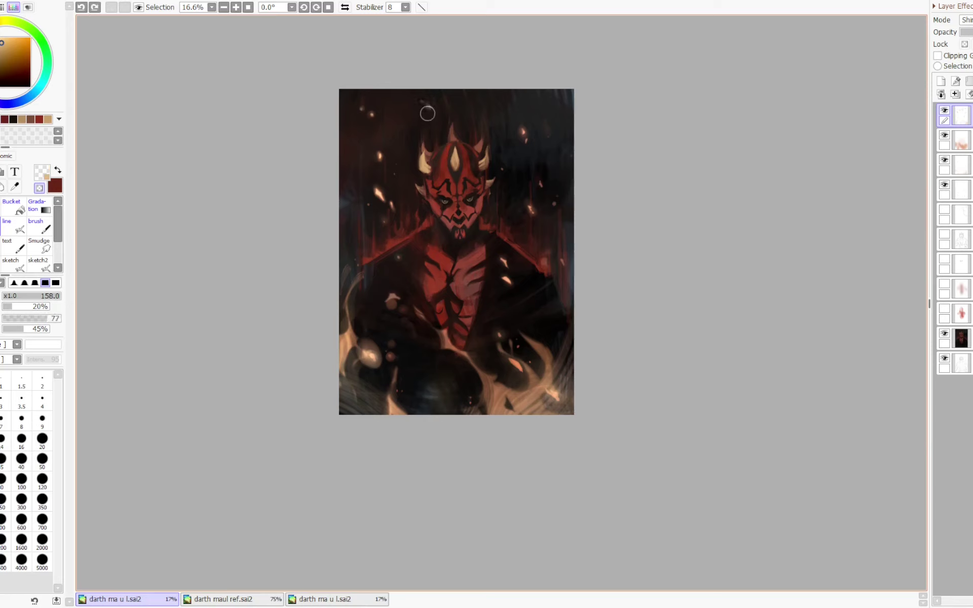
pyautogui.moveTo(427, 114); pyautogui.dragTo(426, 107)
pyautogui.press('-')
pyautogui.moveTo(568, 146)
pyautogui.mouseDown()
pyautogui.moveTo(550, 147)
pyautogui.moveTo(554, 175)
pyautogui.moveTo(540, 184)
pyautogui.moveTo(610, 184)
pyautogui.moveTo(540, 172)
pyautogui.moveTo(542, 185)
pyautogui.mouseUp()
pyautogui.hotkey('ctrl', 'z')
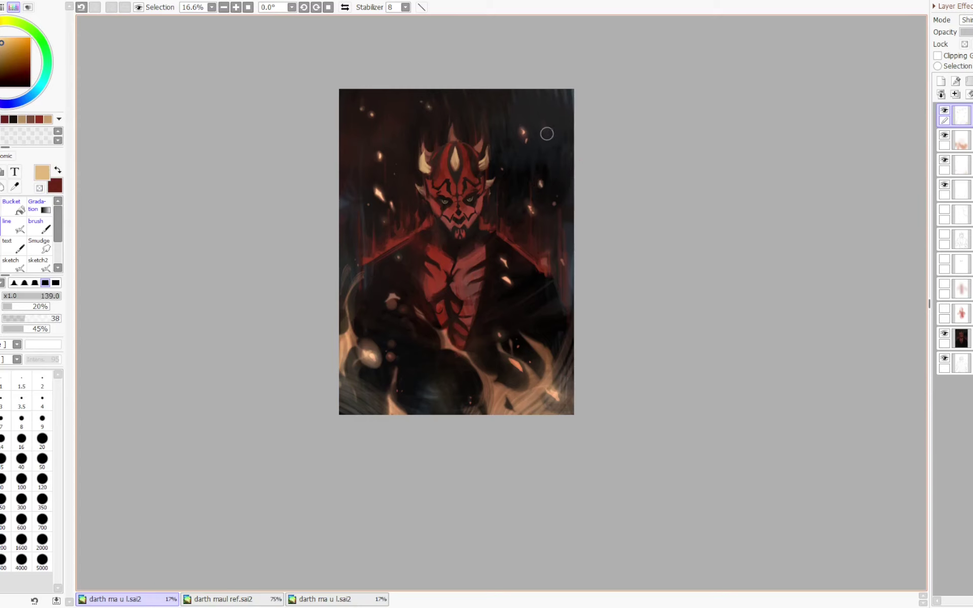
pyautogui.moveTo(390, 293)
pyautogui.mouseDown()
pyautogui.moveTo(413, 291)
pyautogui.moveTo(390, 344)
pyautogui.mouseUp()
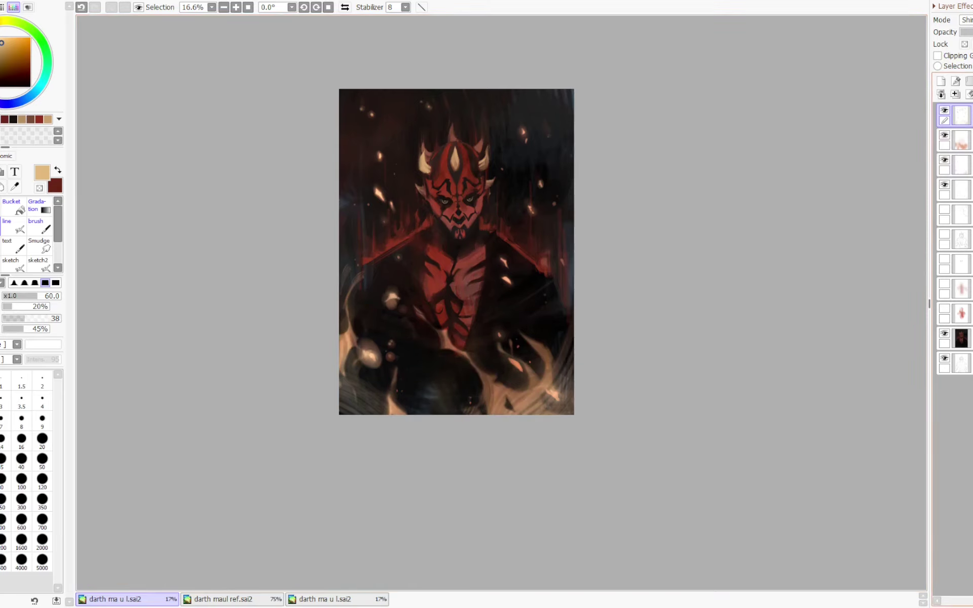
# - Compare the layers off and on, select the flame layer, and reshape the ember beside the face with transparent and tan strokes at size 60
pyautogui.click(944, 135)
pyautogui.click(945, 135)
pyautogui.click(962, 164)
pyautogui.click(944, 185)
pyautogui.click(944, 185)
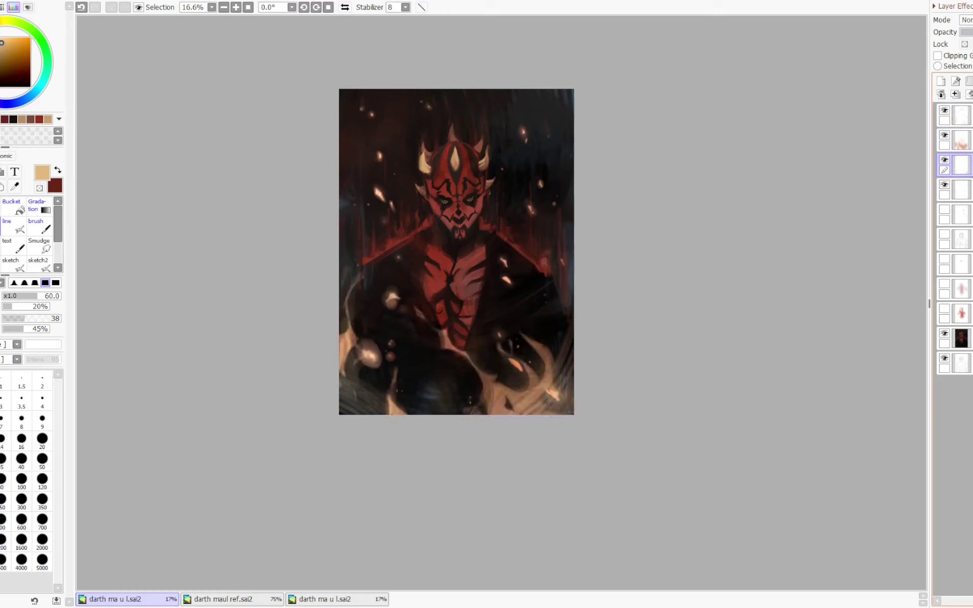
pyautogui.press('-')
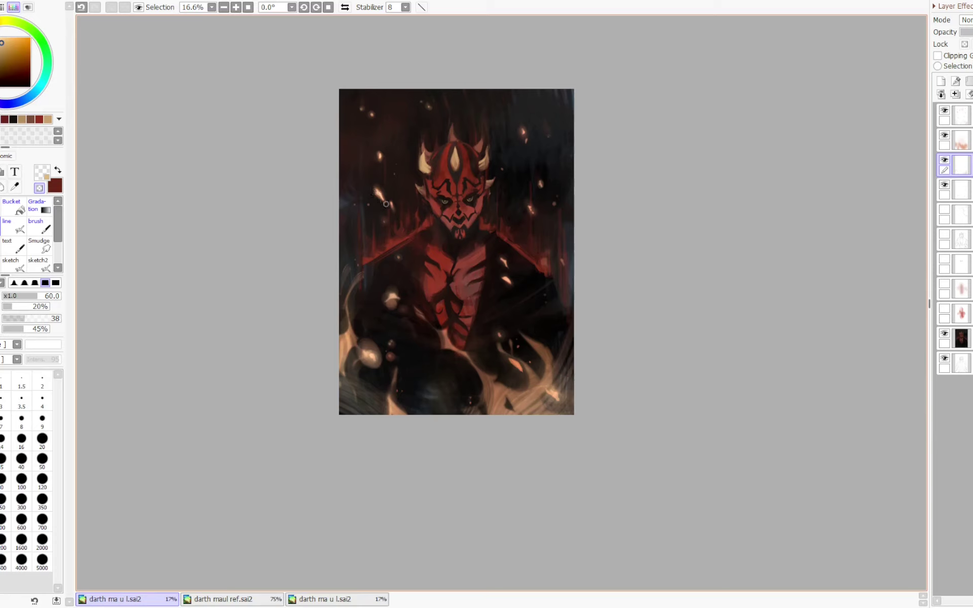
pyautogui.moveTo(383, 193); pyautogui.dragTo(393, 173)
pyautogui.press('-')
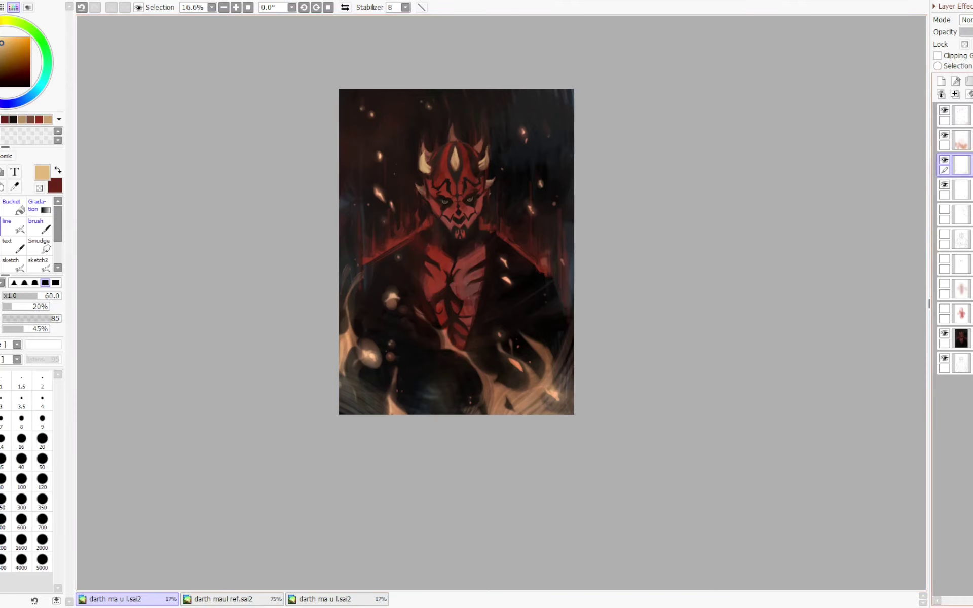
pyautogui.moveTo(384, 194); pyautogui.dragTo(361, 193)
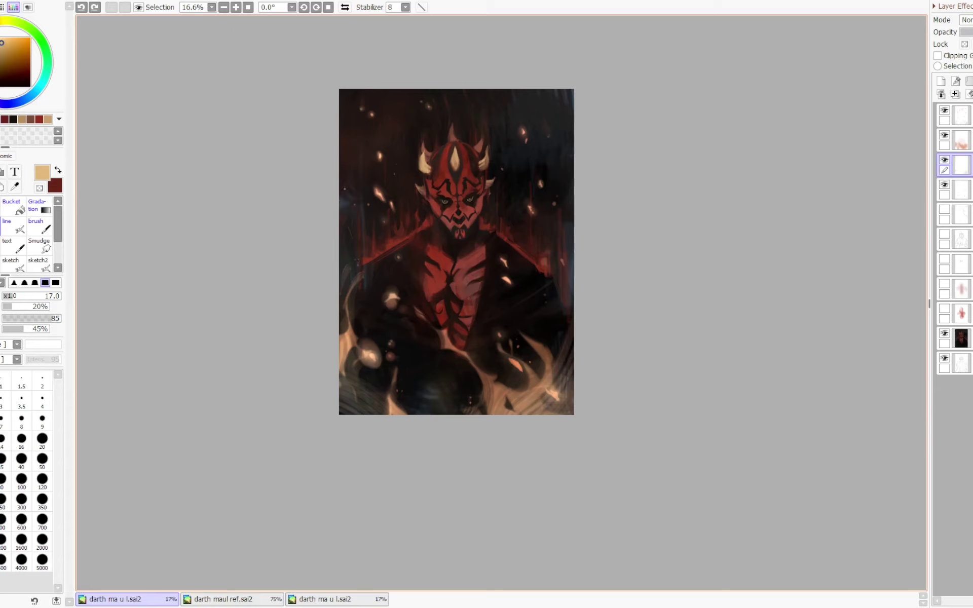
# - Sample the dark background and shoulder red, and retouch the background beside the robe's shoulder at brush size 17
pyautogui.press('x')
pyautogui.rightClick(354, 189)
pyautogui.moveTo(344, 201); pyautogui.dragTo(349, 231)
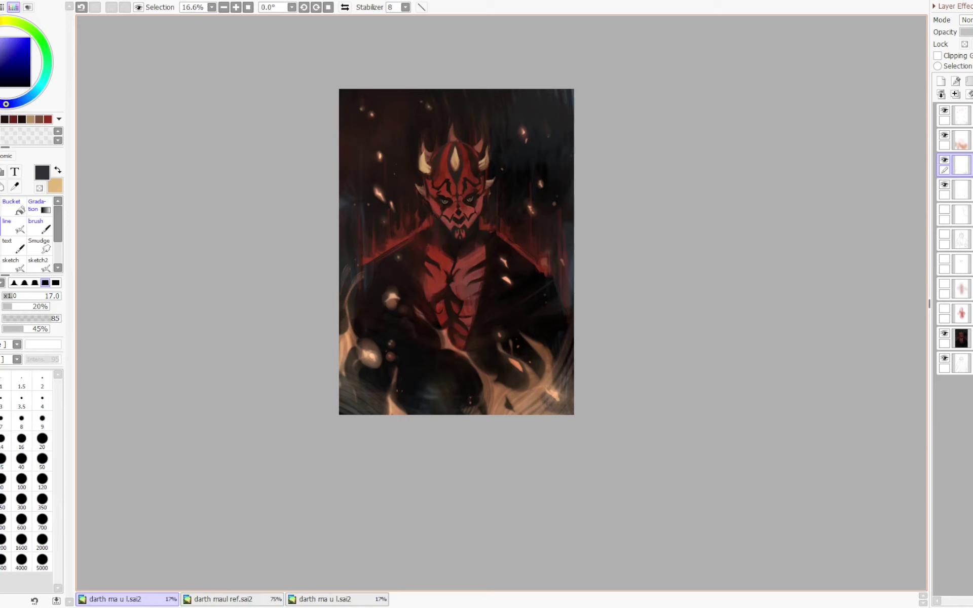
pyautogui.press('pageup')
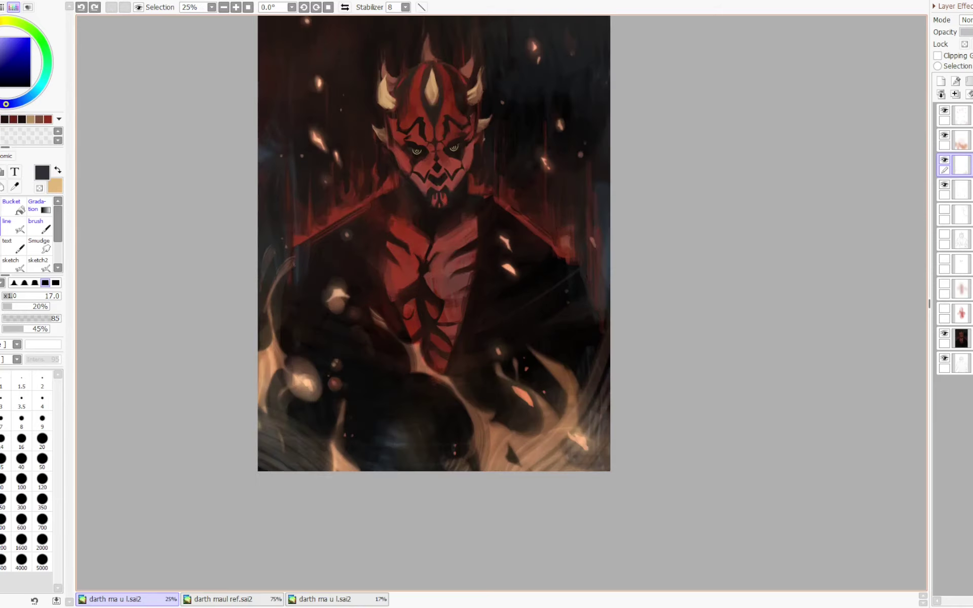
pyautogui.rightClick(298, 238)
pyautogui.moveTo(293, 238); pyautogui.dragTo(287, 207)
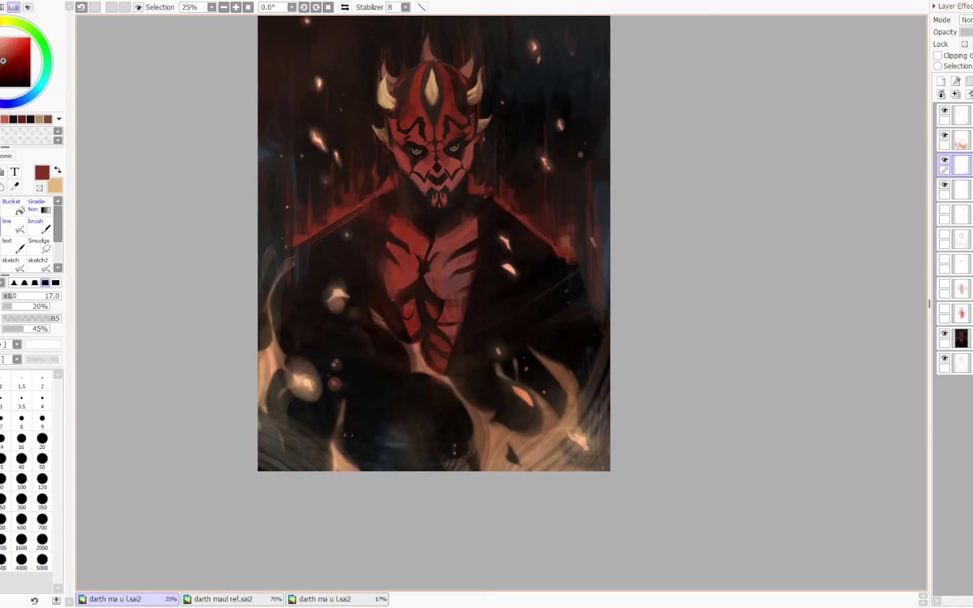
# - Swap the foreground colour to light tan and undo the last two retouches beside the shoulder
pyautogui.press('x')
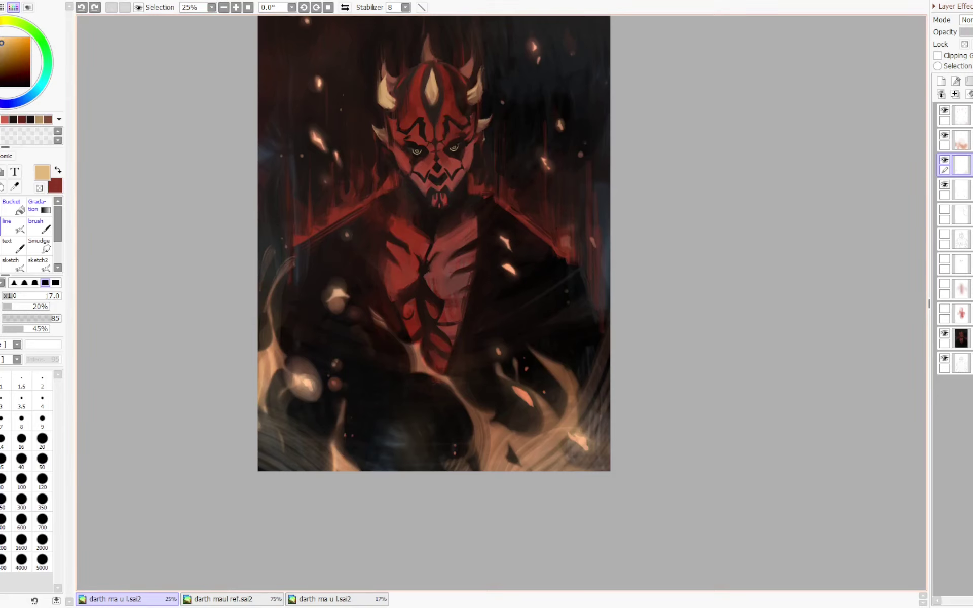
pyautogui.moveTo(368, 162); pyautogui.dragTo(382, 266)
pyautogui.hotkey('ctrl', 'z')
pyautogui.hotkey('ctrl', 'z')
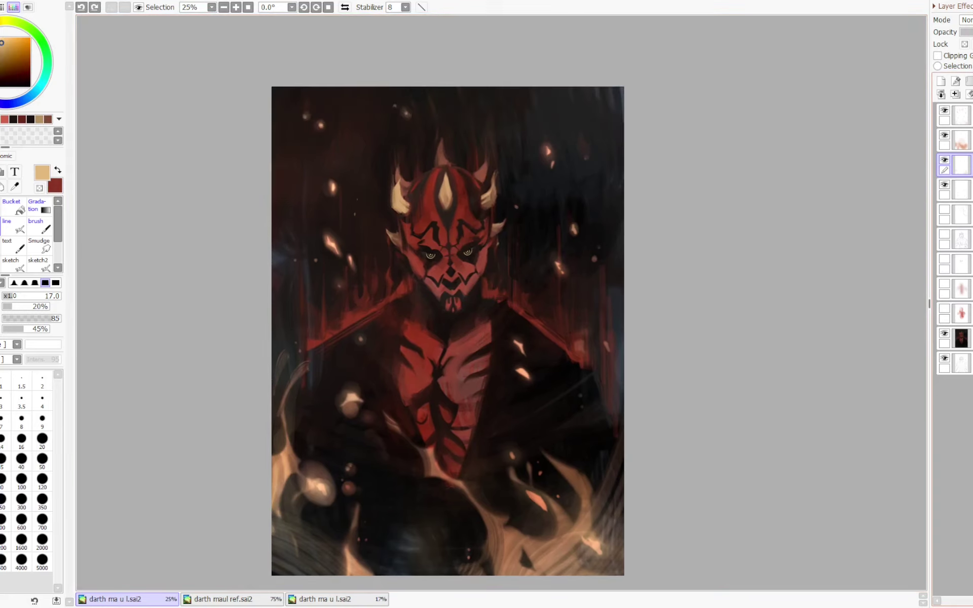
# - Select the main painting layer and try brush strokes over the background beside the horns at size 222, undoing them
pyautogui.click(961, 339)
pyautogui.press('b')
pyautogui.moveTo(327, 183)
pyautogui.mouseDown()
pyautogui.moveTo(350, 202)
pyautogui.moveTo(288, 210)
pyautogui.moveTo(296, 232)
pyautogui.mouseUp()
pyautogui.rightClick(375, 169)
pyautogui.click(417, 175)
pyautogui.hotkey('ctrl', 'z')
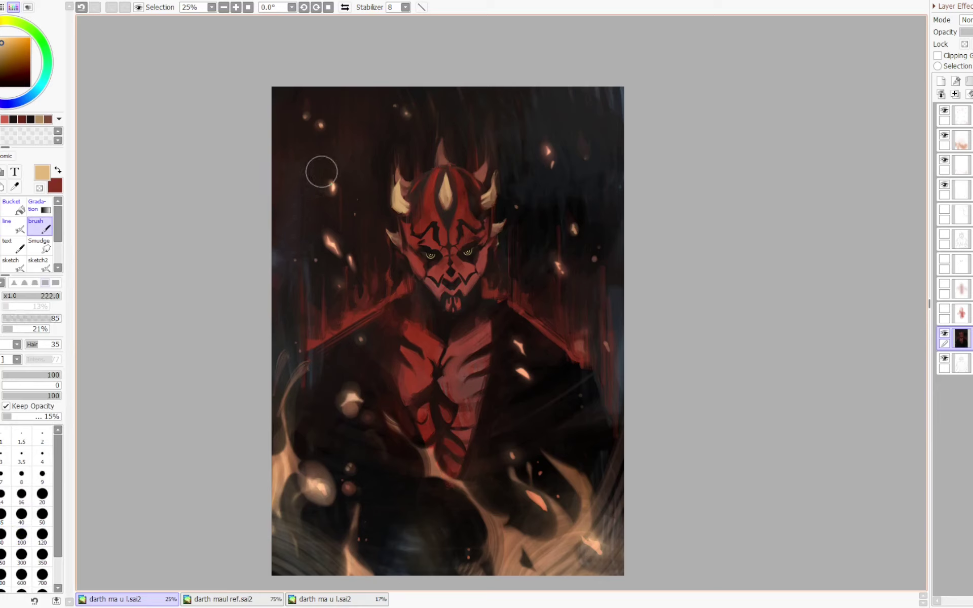
pyautogui.hotkey('ctrl', 'z')
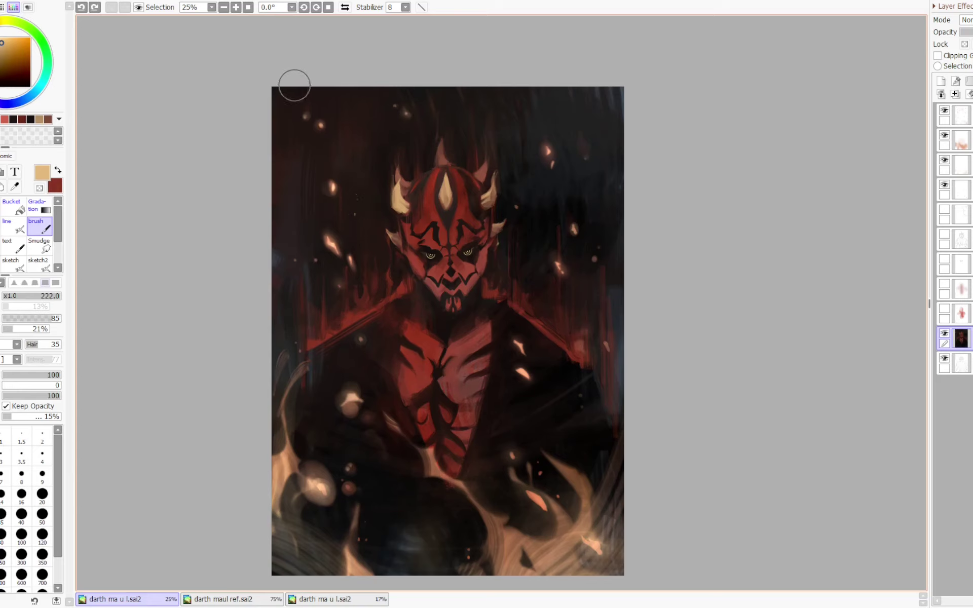
# - Sample the near-black of the robe and darken the upper background around the small sparks at brush size 545
pyautogui.keyDown('alt'); pyautogui.click(292, 115); pyautogui.keyUp('alt')
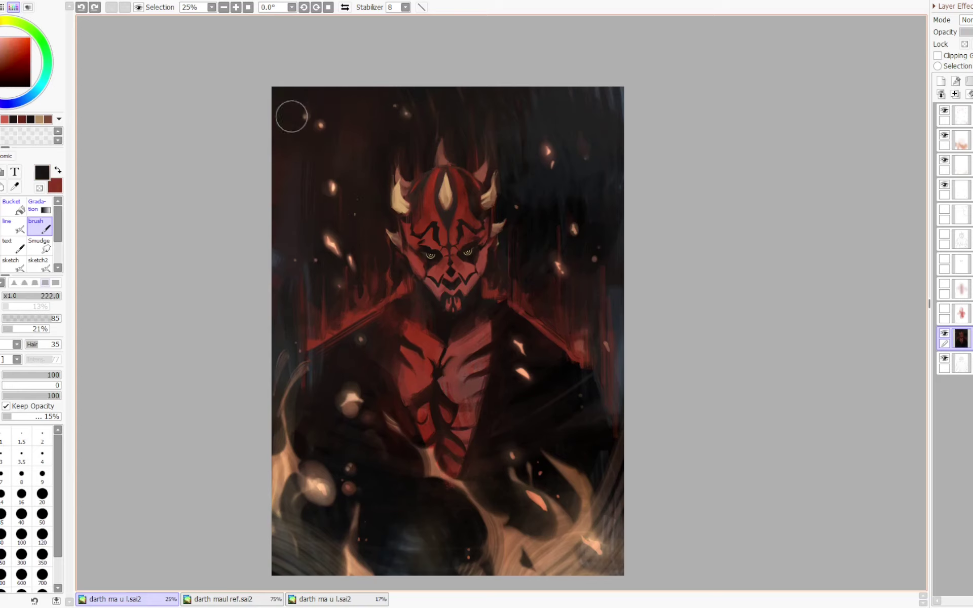
pyautogui.moveTo(303, 76)
pyautogui.mouseDown()
pyautogui.moveTo(320, 126)
pyautogui.moveTo(340, 103)
pyautogui.moveTo(365, 103)
pyautogui.mouseUp()
pyautogui.hotkey('ctrl', 'z')
pyautogui.press('b')
pyautogui.moveTo(317, 119)
pyautogui.mouseDown()
pyautogui.moveTo(359, 94)
pyautogui.moveTo(364, 123)
pyautogui.mouseUp()
pyautogui.keyDown('alt'); pyautogui.click(388, 484); pyautogui.keyUp('alt')
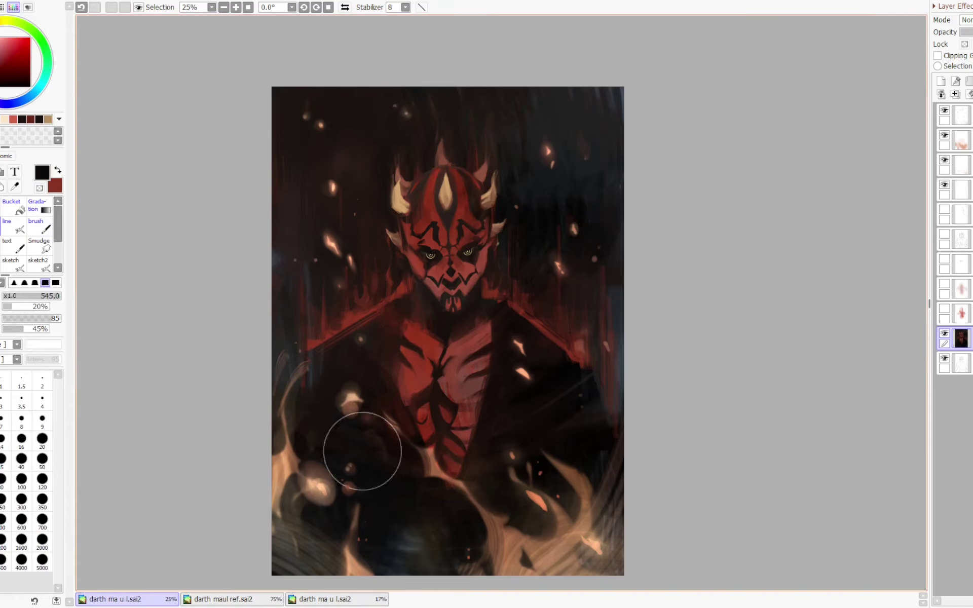
pyautogui.moveTo(303, 69)
pyautogui.mouseDown()
pyautogui.moveTo(289, 115)
pyautogui.moveTo(337, 97)
pyautogui.moveTo(357, 125)
pyautogui.moveTo(314, 175)
pyautogui.moveTo(329, 189)
pyautogui.moveTo(366, 104)
pyautogui.moveTo(363, 123)
pyautogui.moveTo(385, 114)
pyautogui.mouseUp()
# - Blend dark brush strokes into the background around the spark beside the horn, using size 256 and density 58
pyautogui.press('b')
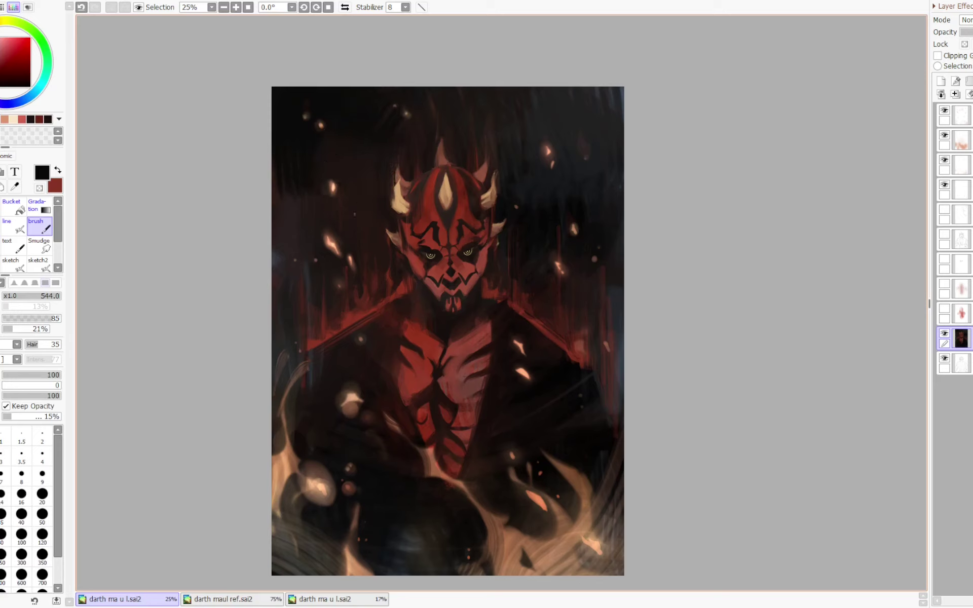
pyautogui.hotkey('ctrl', 'z')
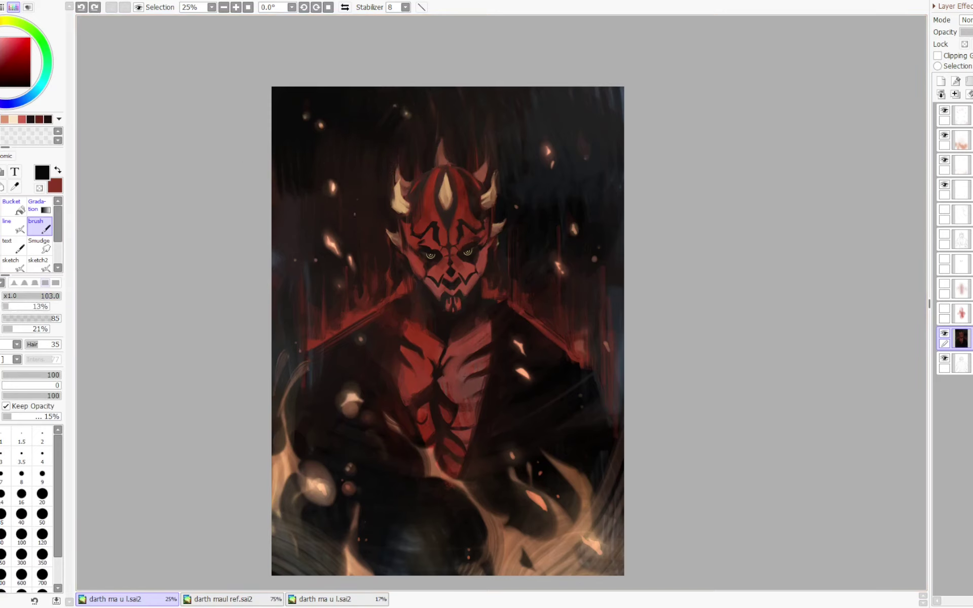
pyautogui.moveTo(316, 175)
pyautogui.mouseDown()
pyautogui.moveTo(296, 172)
pyautogui.moveTo(312, 237)
pyautogui.moveTo(289, 173)
pyautogui.moveTo(315, 236)
pyautogui.moveTo(297, 181)
pyautogui.moveTo(304, 223)
pyautogui.mouseUp()
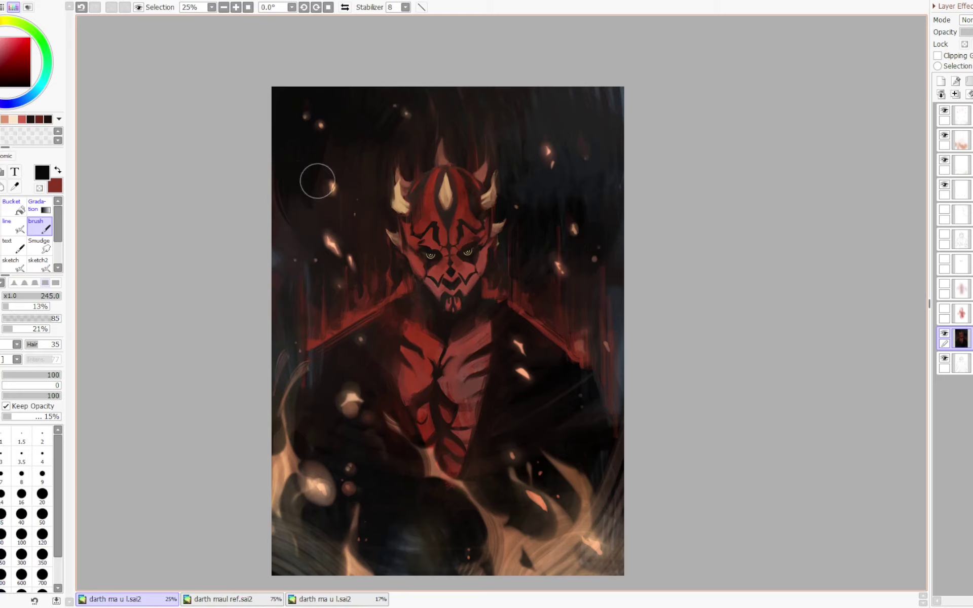
pyautogui.rightClick(355, 160)
pyautogui.moveTo(367, 199); pyautogui.dragTo(347, 210)
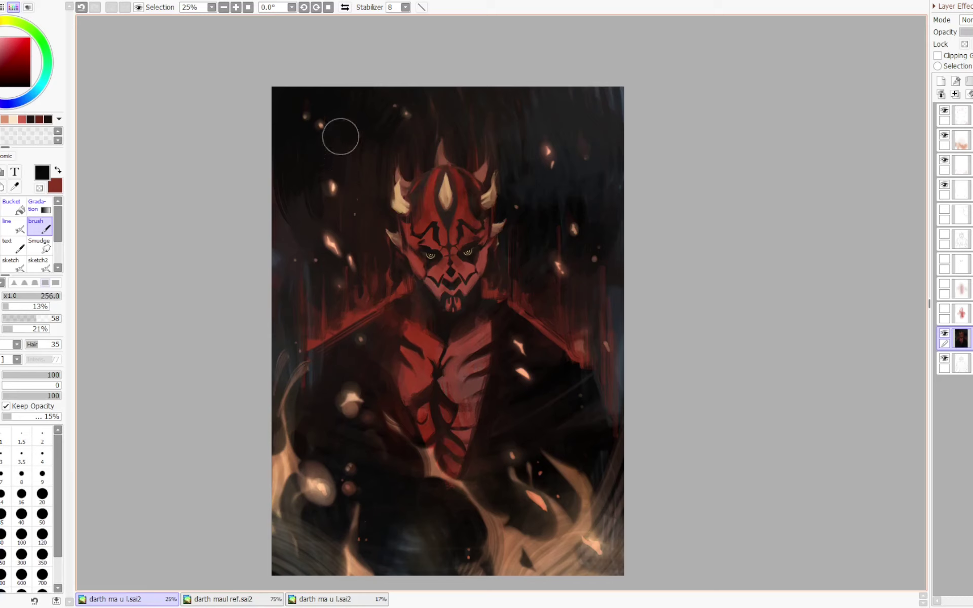
# - Darken the background around the sparks on the opposite side of the head with the line tool at size 502
pyautogui.press('b')
pyautogui.rightClick(628, 214)
pyautogui.moveTo(684, 187); pyautogui.dragTo(675, 186)
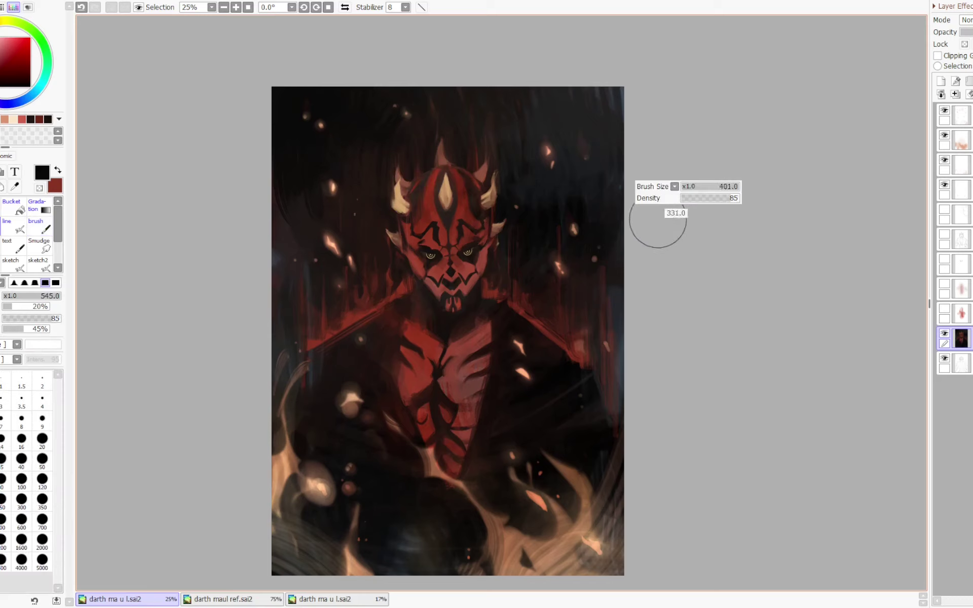
pyautogui.moveTo(615, 176); pyautogui.dragTo(625, 275)
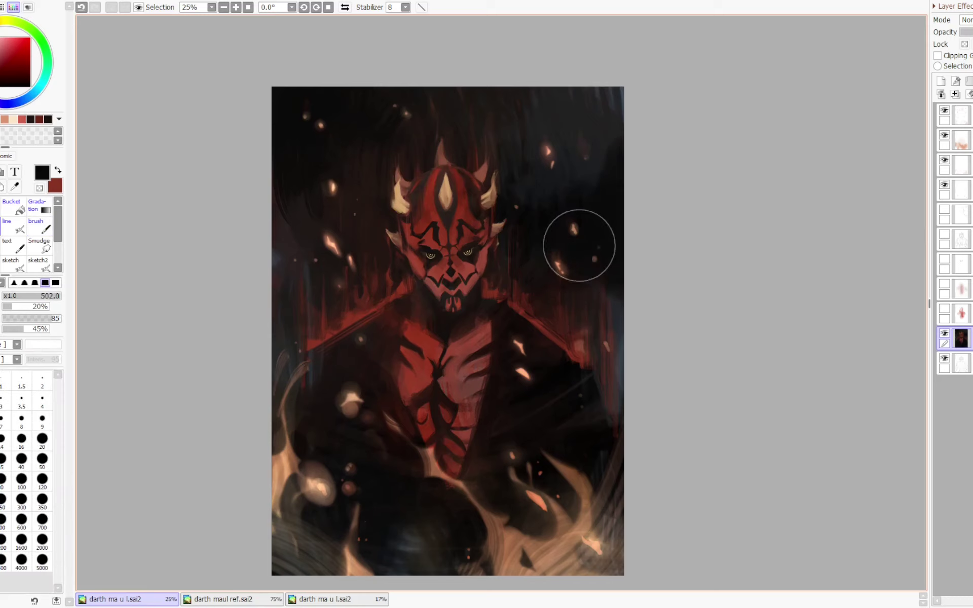
# - Paint near-black over the upper corner of the background with the brush at size 422, undoing a smaller trial stroke
pyautogui.press('b')
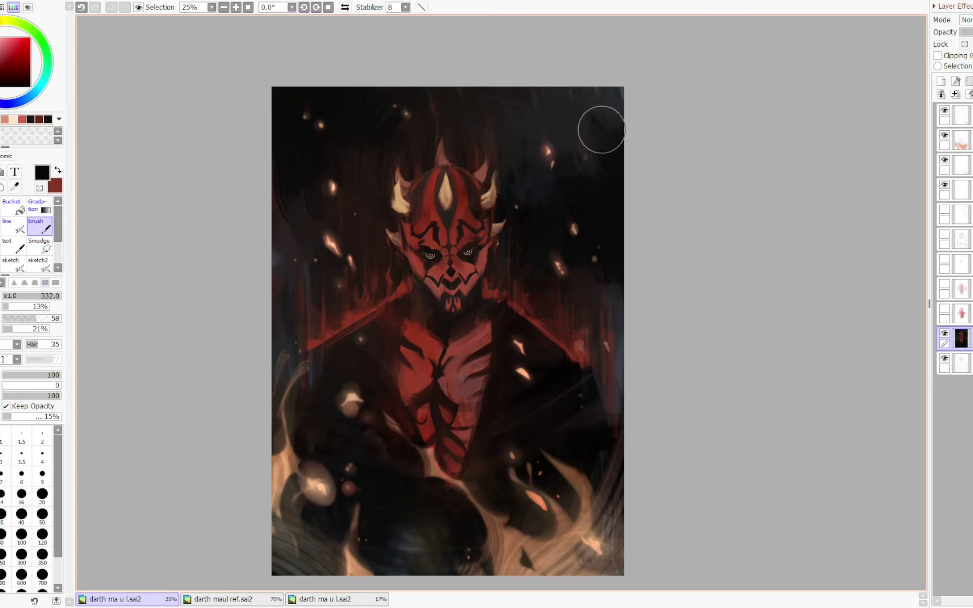
pyautogui.rightClick(567, 160)
pyautogui.moveTo(578, 165); pyautogui.dragTo(584, 160)
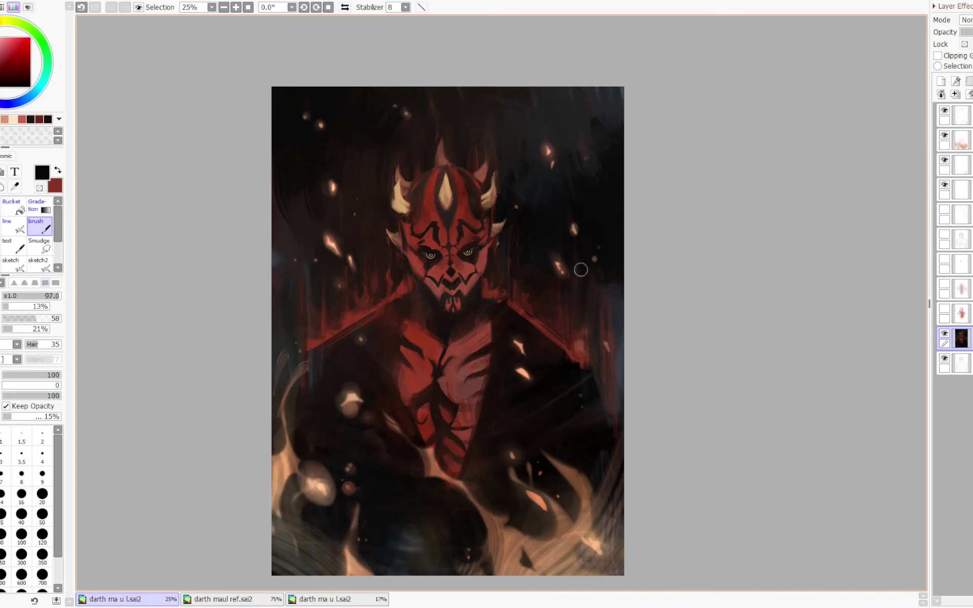
pyautogui.hotkey('ctrl', 'z')
pyautogui.rightClick(601, 247)
pyautogui.moveTo(653, 234); pyautogui.dragTo(670, 234)
pyautogui.moveTo(589, 145)
pyautogui.mouseDown()
pyautogui.moveTo(583, 98)
pyautogui.moveTo(611, 120)
pyautogui.moveTo(601, 54)
pyautogui.mouseUp()
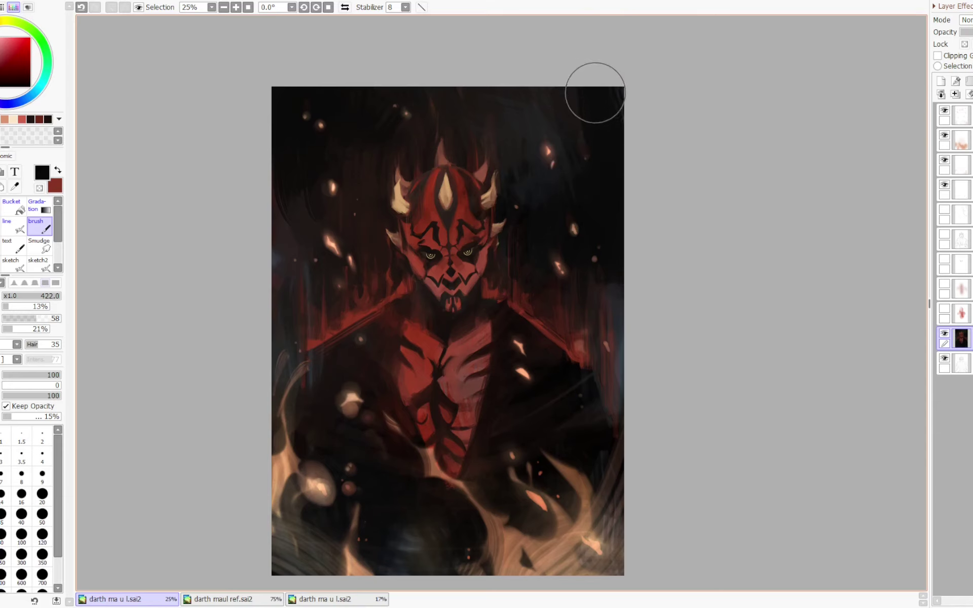
pyautogui.moveTo(596, 93); pyautogui.dragTo(490, 75)
pyautogui.moveTo(589, 72)
pyautogui.mouseDown()
pyautogui.moveTo(497, 78)
pyautogui.moveTo(543, 127)
pyautogui.moveTo(559, 107)
pyautogui.mouseUp()
# - Refine the dark background around the horns with the brush at size 142 and then 100
pyautogui.rightClick(596, 110)
pyautogui.moveTo(653, 108); pyautogui.dragTo(641, 108)
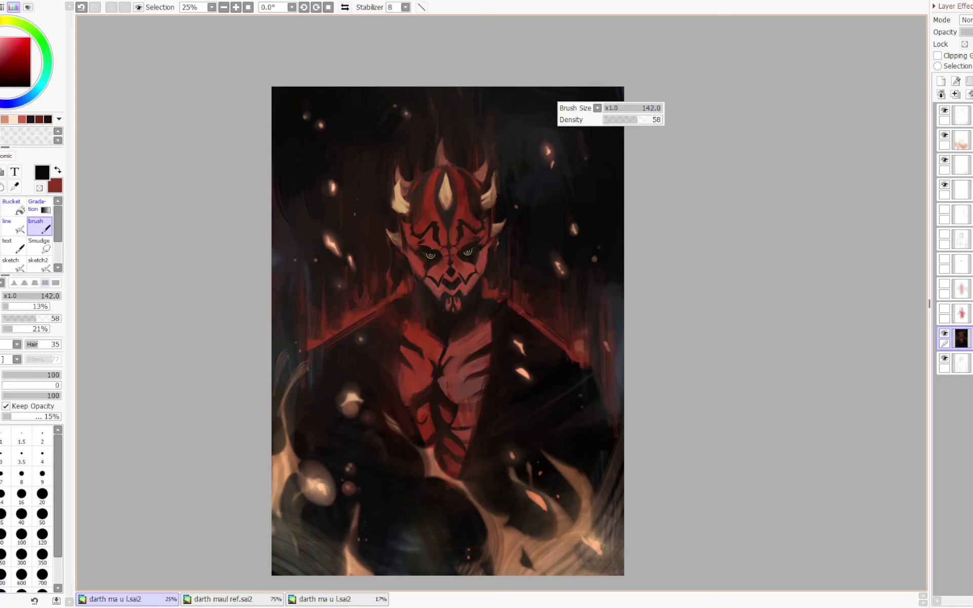
pyautogui.rightClick(391, 168)
pyautogui.moveTo(384, 172); pyautogui.dragTo(380, 172)
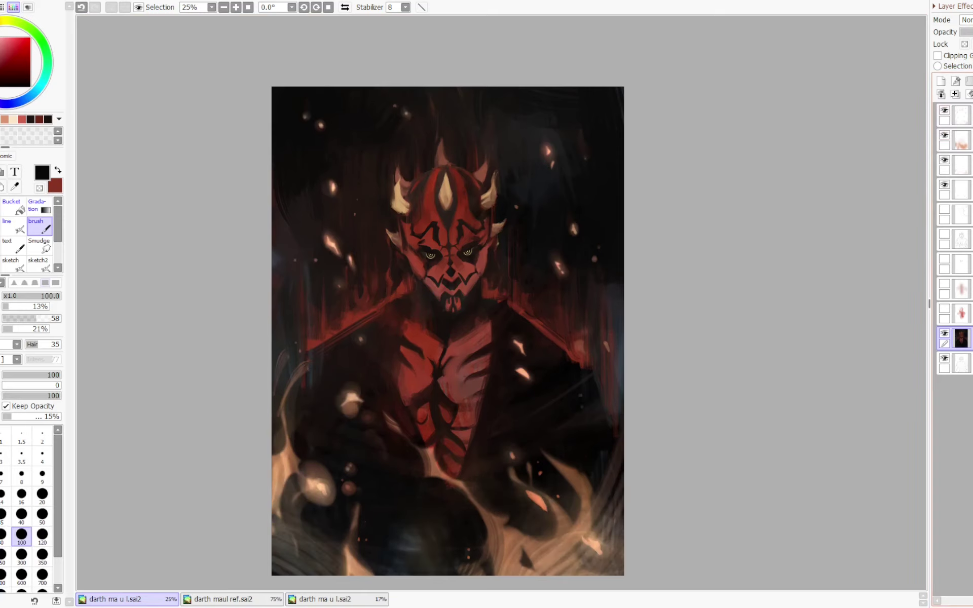
# - Select the top glow layer and try line-tool strokes at size 74 on the background above the robe's shoulder
pyautogui.click(962, 115)
pyautogui.press('e')
pyautogui.moveTo(331, 261)
pyautogui.mouseDown()
pyautogui.moveTo(307, 264)
pyautogui.moveTo(305, 254)
pyautogui.mouseUp()
pyautogui.hotkey('ctrl', 'z')
pyautogui.moveTo(326, 295); pyautogui.dragTo(335, 311)
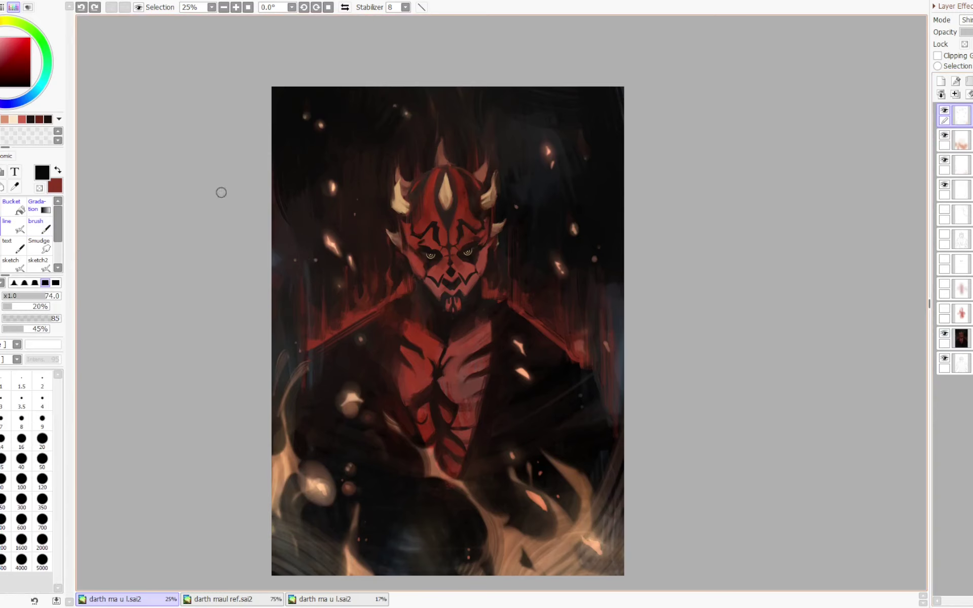
# - Try painting a light tan flame over the robe's shoulder at brush size 323 and fading it with transparent strokes
pyautogui.press('b')
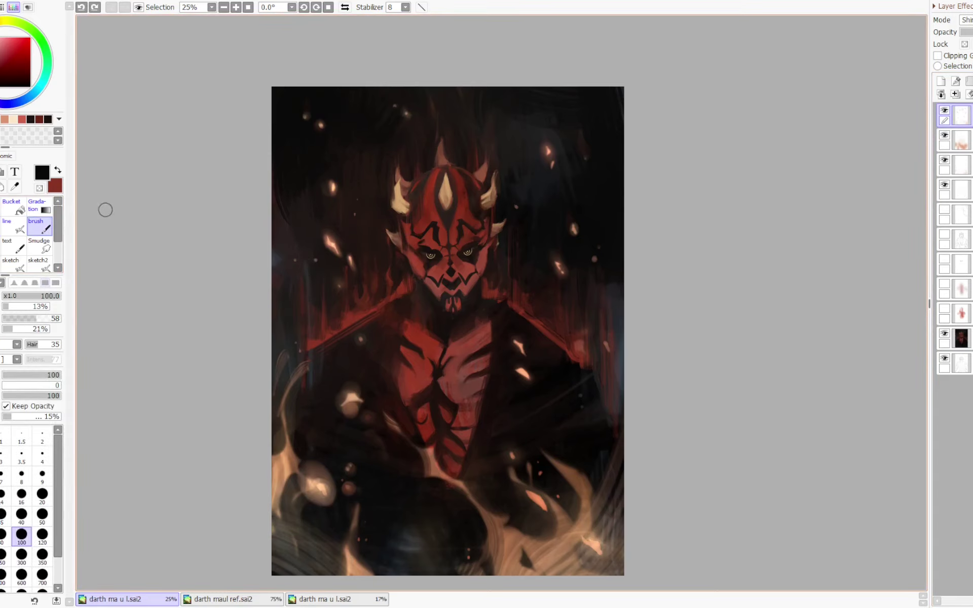
pyautogui.click(1, 136)
pyautogui.moveTo(303, 349)
pyautogui.mouseDown()
pyautogui.moveTo(317, 350)
pyautogui.moveTo(291, 285)
pyautogui.mouseUp()
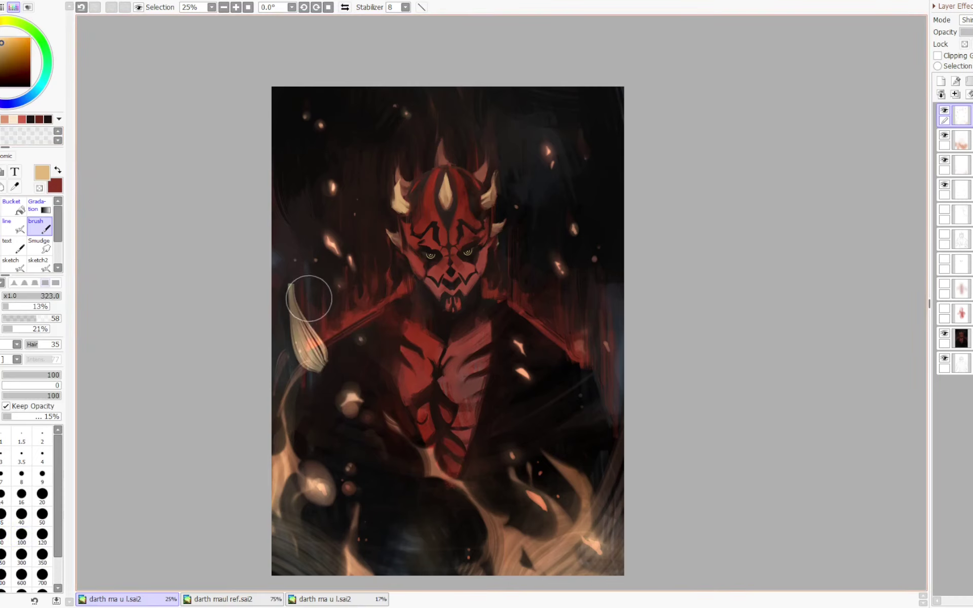
pyautogui.press('-')
pyautogui.moveTo(322, 371); pyautogui.dragTo(295, 304)
pyautogui.moveTo(320, 360)
pyautogui.mouseDown()
pyautogui.moveTo(293, 278)
pyautogui.moveTo(329, 363)
pyautogui.mouseUp()
pyautogui.press('-')
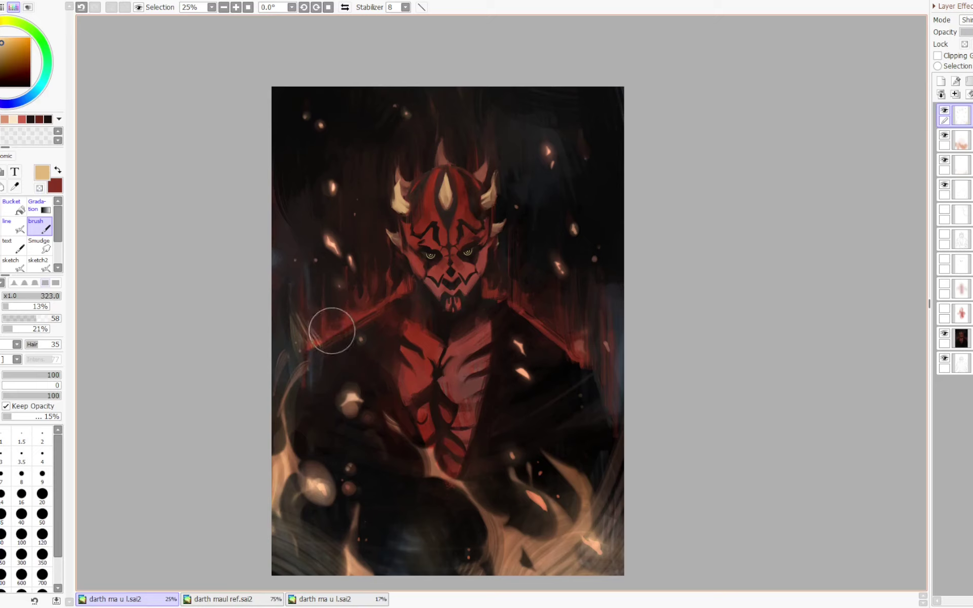
pyautogui.hotkey('ctrl', 'z')
pyautogui.hotkey('ctrl', 'z')
pyautogui.hotkey('ctrl', 'z')
pyautogui.hotkey('ctrl', 'z')
pyautogui.hotkey('ctrl', 'z')
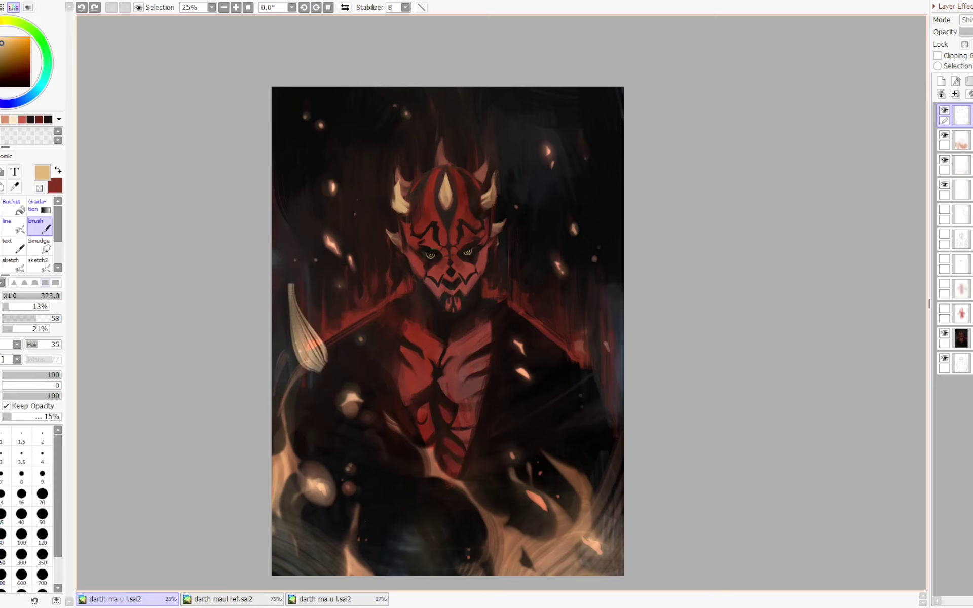
pyautogui.hotkey('ctrl', 'z')
# - Trim the glow around the ember on the sleeve with the transparent brush at size 323
pyautogui.press('-')
pyautogui.moveTo(350, 379); pyautogui.dragTo(356, 434)
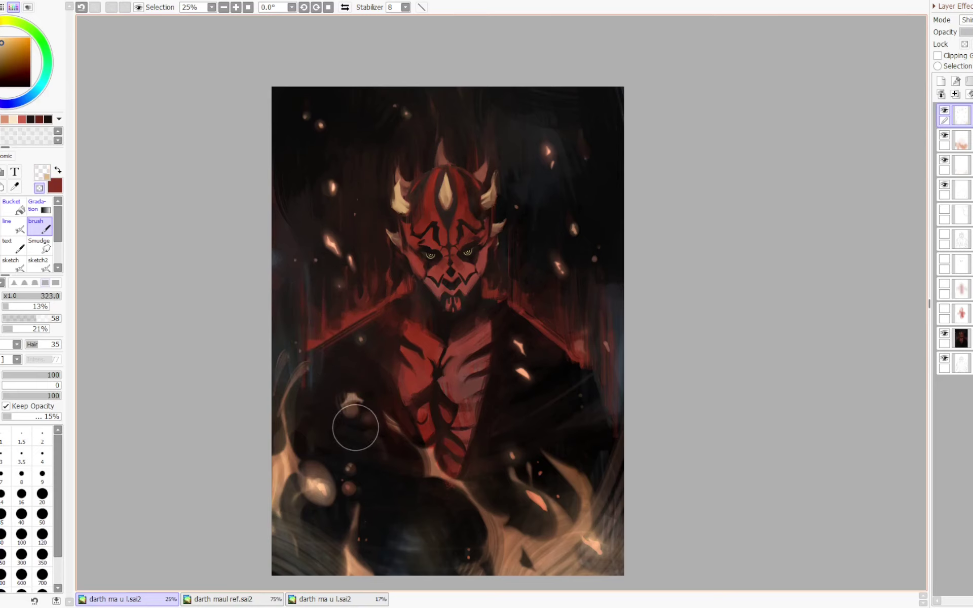
pyautogui.press('c')
pyautogui.moveTo(349, 398)
pyautogui.mouseDown()
pyautogui.moveTo(343, 371)
pyautogui.moveTo(349, 413)
pyautogui.mouseUp()
pyautogui.press('-')
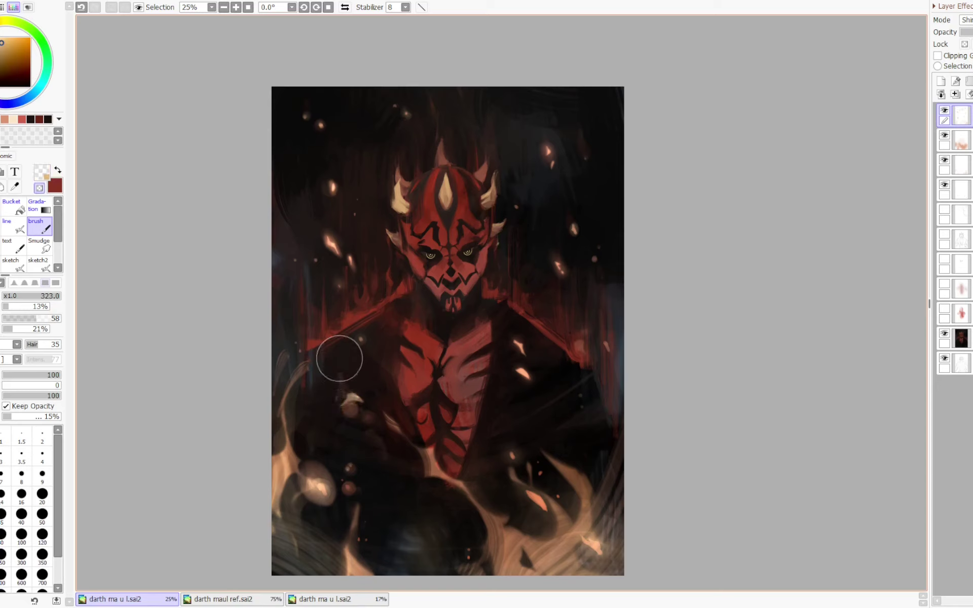
pyautogui.moveTo(340, 359); pyautogui.dragTo(348, 377)
# - Reshape the thin flame wisp beside the chest with transparent and tan strokes at brush size 76
pyautogui.press('-')
pyautogui.moveTo(410, 412); pyautogui.dragTo(381, 409)
pyautogui.press('c')
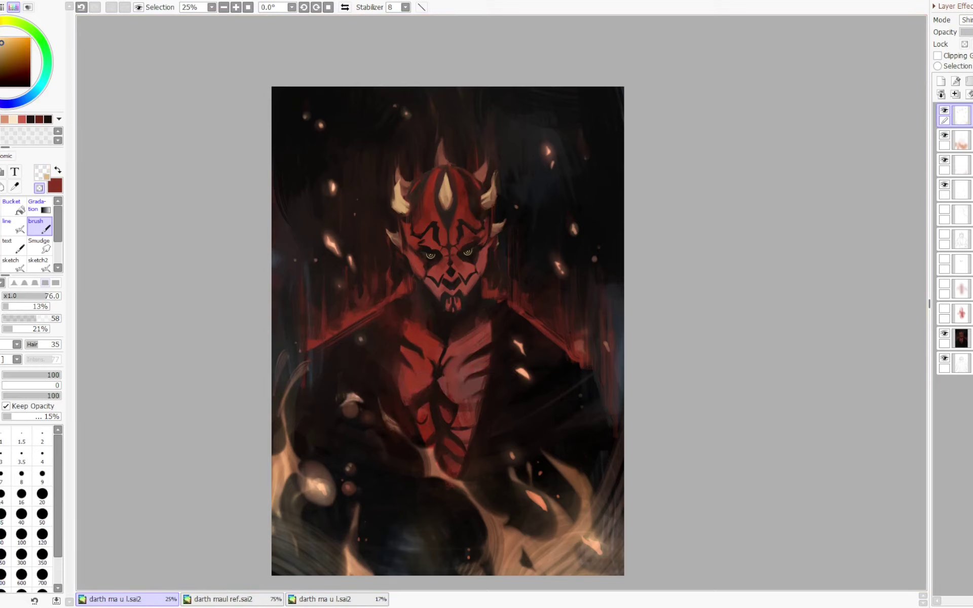
pyautogui.press('c')
pyautogui.moveTo(387, 412); pyautogui.dragTo(396, 427)
pyautogui.moveTo(433, 439)
pyautogui.mouseDown()
pyautogui.moveTo(439, 469)
pyautogui.moveTo(428, 456)
pyautogui.mouseUp()
# - Try adding a tan streak above the glowing coal on the sleeve and trimming it with transparent strokes
pyautogui.press('c')
pyautogui.press('c')
pyautogui.press('c')
pyautogui.moveTo(512, 458); pyautogui.dragTo(517, 492)
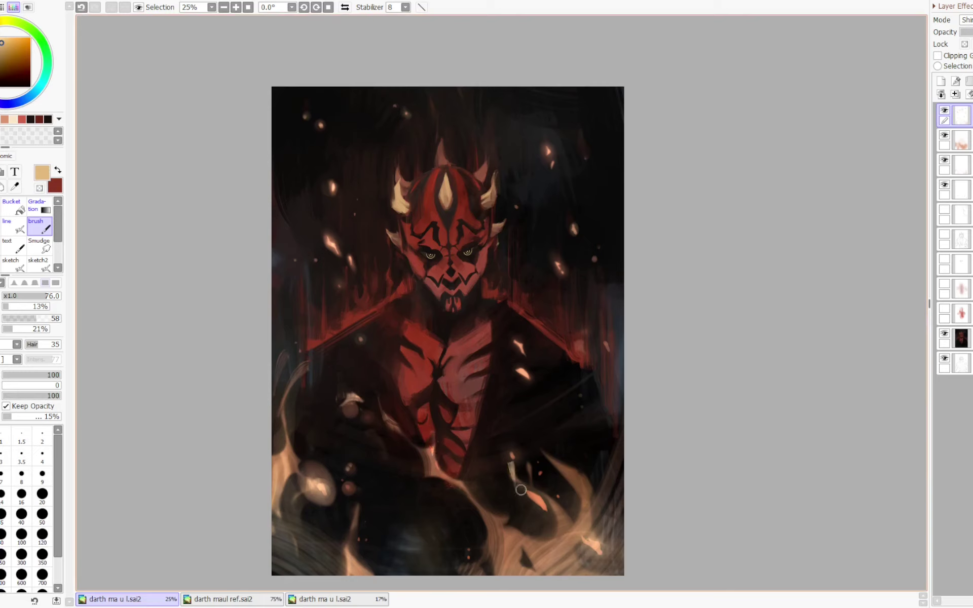
pyautogui.hotkey('ctrl', 'z')
pyautogui.hotkey('ctrl', 'z')
pyautogui.press('c')
pyautogui.moveTo(509, 465); pyautogui.dragTo(519, 485)
pyautogui.press('c')
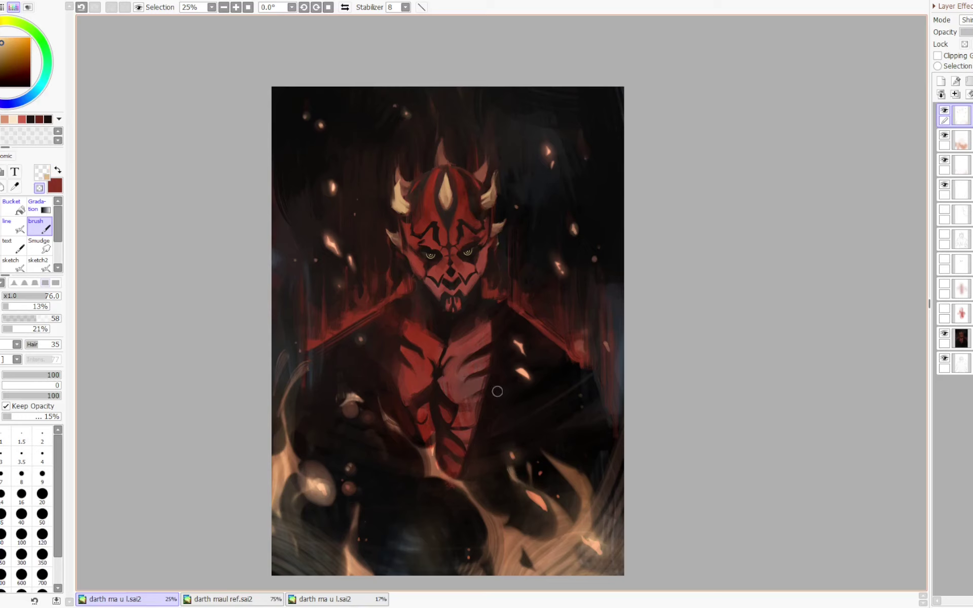
pyautogui.hotkey('ctrl', 'z')
pyautogui.hotkey('ctrl', 'z')
# - Compare the flame layer off and on, select the second layer beneath it, and trim the sparks above the coal at size 74
pyautogui.click(945, 135)
pyautogui.click(944, 135)
pyautogui.click(962, 189)
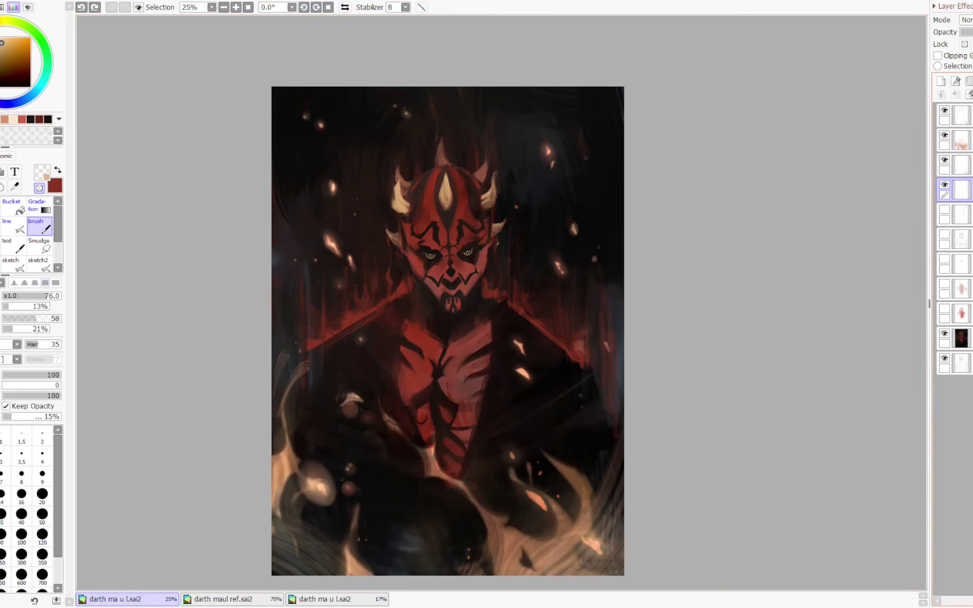
pyautogui.click(944, 135)
pyautogui.click(944, 135)
pyautogui.press('e')
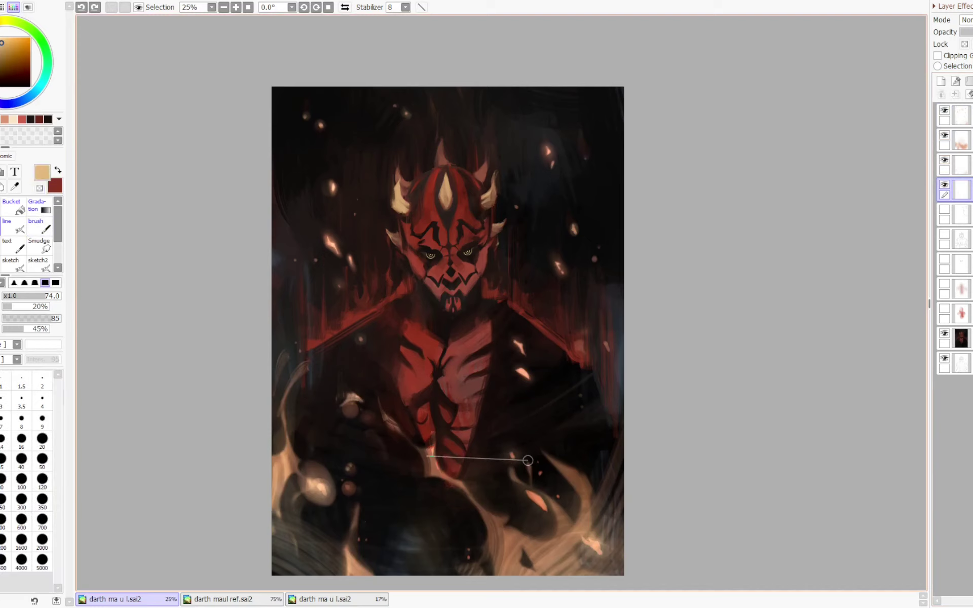
pyautogui.press('-')
pyautogui.moveTo(536, 479); pyautogui.dragTo(529, 464)
pyautogui.hotkey('ctrl', 'alt')
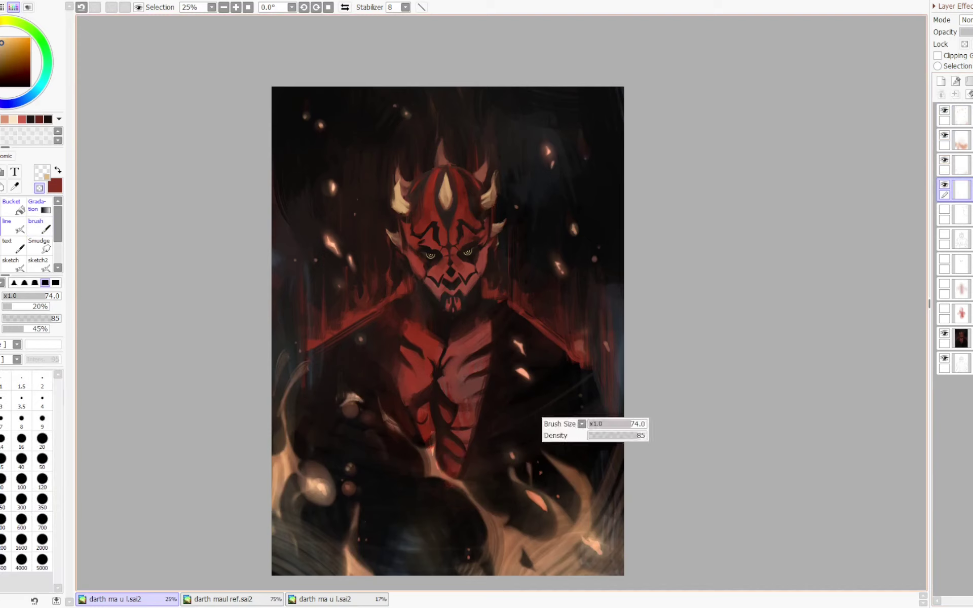
# - Compare the flame layer off and on, select the layer directly beneath it, and try a transparent stroke beside the flame tip
pyautogui.click(945, 135)
pyautogui.click(945, 135)
pyautogui.click(961, 165)
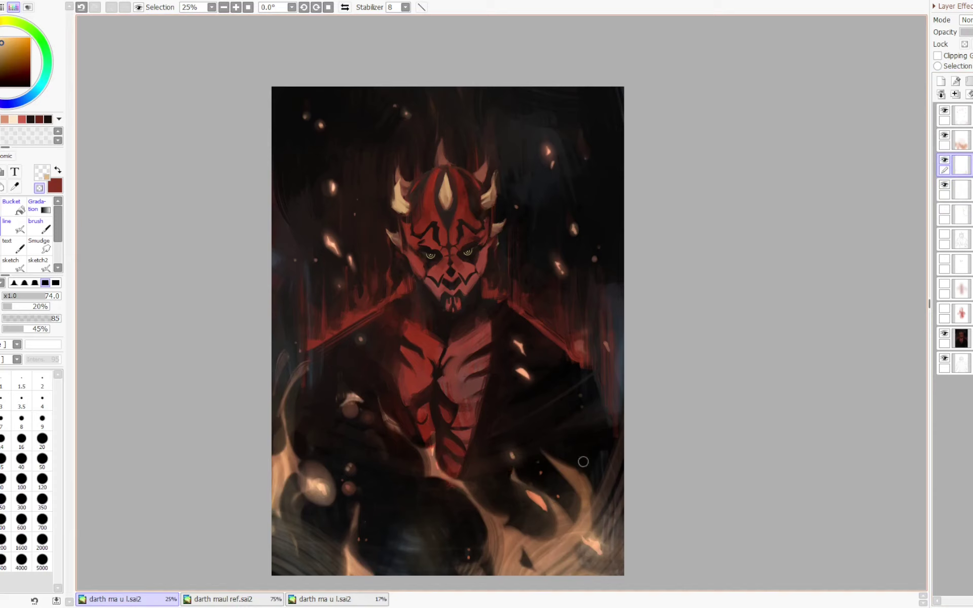
pyautogui.hotkey('ctrl', 'z')
pyautogui.moveTo(583, 472)
pyautogui.mouseDown()
pyautogui.moveTo(600, 482)
pyautogui.moveTo(565, 482)
pyautogui.moveTo(586, 474)
pyautogui.mouseUp()
pyautogui.hotkey('ctrl', 'z')
pyautogui.press('-')
# - Select the main painting layer and retouch the outer edge of the robe's shoulder with the brush at size 95
pyautogui.scroll(-2, 574, 467)
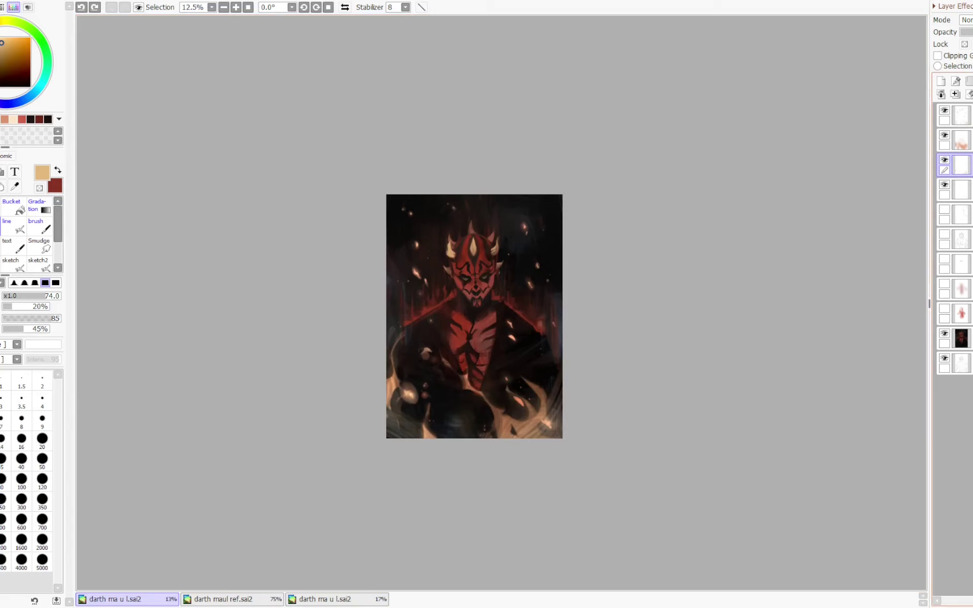
pyautogui.press('pageup')
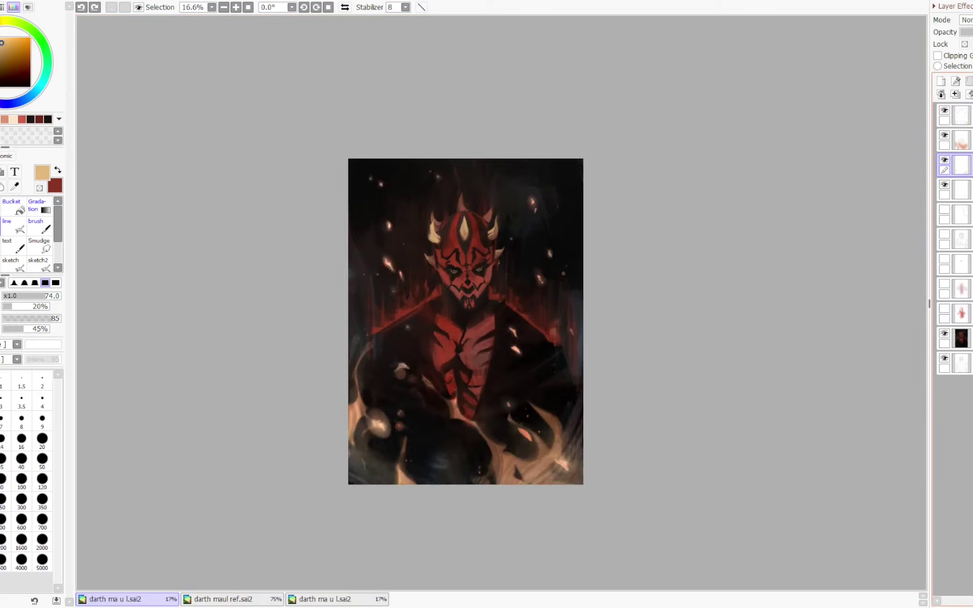
pyautogui.click(962, 338)
pyautogui.press('b')
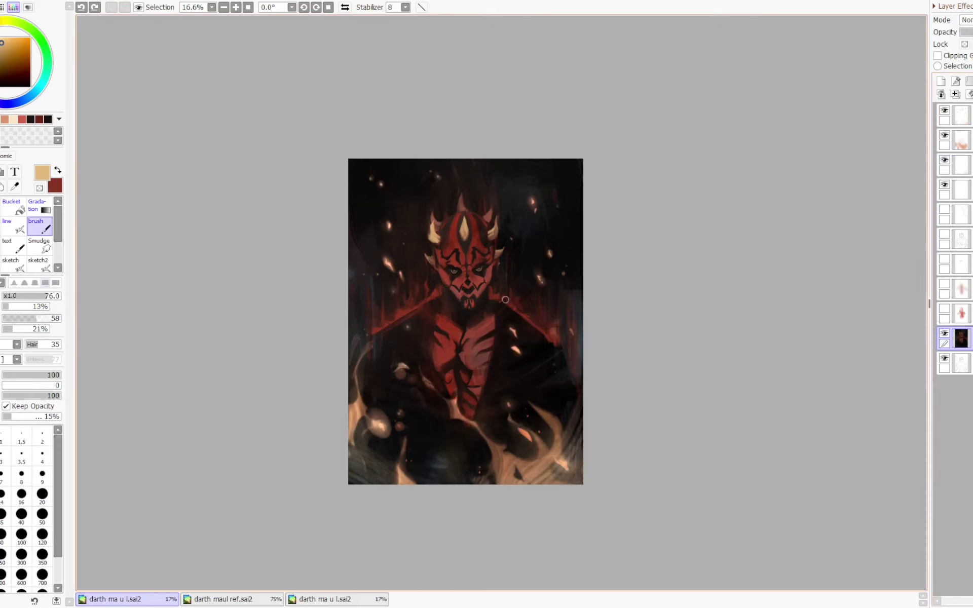
pyautogui.moveTo(503, 303)
pyautogui.mouseDown()
pyautogui.moveTo(513, 335)
pyautogui.moveTo(516, 322)
pyautogui.moveTo(524, 332)
pyautogui.mouseUp()
pyautogui.hotkey('ctrl', 'z')
pyautogui.hotkey('ctrl', 'z')
pyautogui.moveTo(550, 335); pyautogui.dragTo(548, 378)
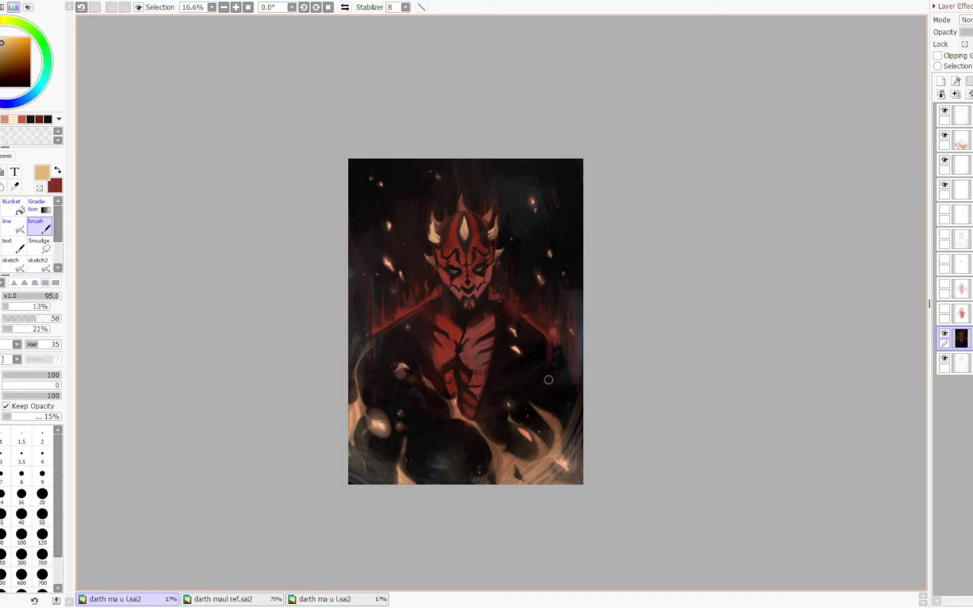
# - Repaint the outer shoulder edge and upper sleeve of the robe on the picture's right side, enlarging the brush to size 165
pyautogui.hotkey('ctrl', 'z')
pyautogui.moveTo(549, 335); pyautogui.dragTo(552, 383)
pyautogui.moveTo(551, 336); pyautogui.dragTo(551, 351)
pyautogui.hotkey('ctrl', 'z')
pyautogui.moveTo(549, 310)
pyautogui.mouseDown()
pyautogui.moveTo(550, 320)
pyautogui.moveTo(550, 285)
pyautogui.mouseUp()
pyautogui.hotkey('ctrl', 'z')
pyautogui.hotkey('ctrl', 'z')
pyautogui.moveTo(548, 337); pyautogui.dragTo(541, 281)
pyautogui.moveTo(527, 358); pyautogui.dragTo(556, 354)
pyautogui.moveTo(546, 348); pyautogui.dragTo(548, 339)
pyautogui.moveTo(543, 337); pyautogui.dragTo(557, 349)
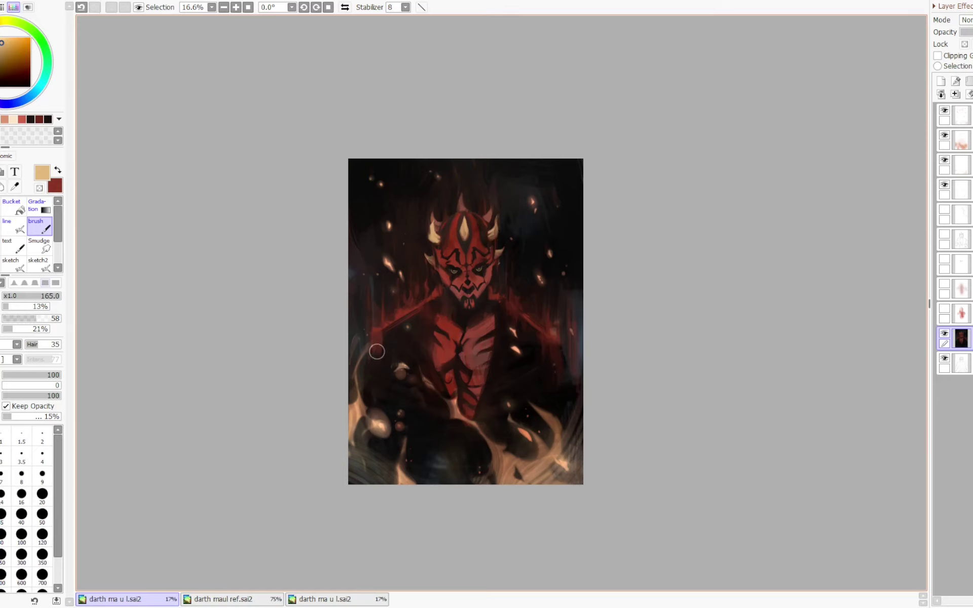
# - Retouch the robe's shoulder on the picture's left side and the upper chest below the collar, reducing the brush to size 55
pyautogui.keyDown('ctrl'); pyautogui.keyDown('alt'); pyautogui.click(377, 351); pyautogui.keyUp('alt'); pyautogui.keyUp('ctrl')
pyautogui.moveTo(371, 341)
pyautogui.mouseDown()
pyautogui.moveTo(373, 381)
pyautogui.moveTo(372, 335)
pyautogui.moveTo(376, 375)
pyautogui.moveTo(377, 343)
pyautogui.moveTo(382, 336)
pyautogui.moveTo(384, 348)
pyautogui.moveTo(389, 334)
pyautogui.moveTo(380, 347)
pyautogui.moveTo(372, 341)
pyautogui.moveTo(362, 374)
pyautogui.moveTo(368, 360)
pyautogui.moveTo(376, 386)
pyautogui.moveTo(387, 341)
pyautogui.mouseUp()
pyautogui.hotkey('ctrl', 'z')
pyautogui.click(435, 332)
pyautogui.hotkey('ctrl', 'z')
pyautogui.click(434, 310)
pyautogui.hotkey('ctrl', 'z')
pyautogui.moveTo(434, 309); pyautogui.dragTo(420, 310)
pyautogui.hotkey('ctrl', 'y')
pyautogui.hotkey('ctrl', 'z')
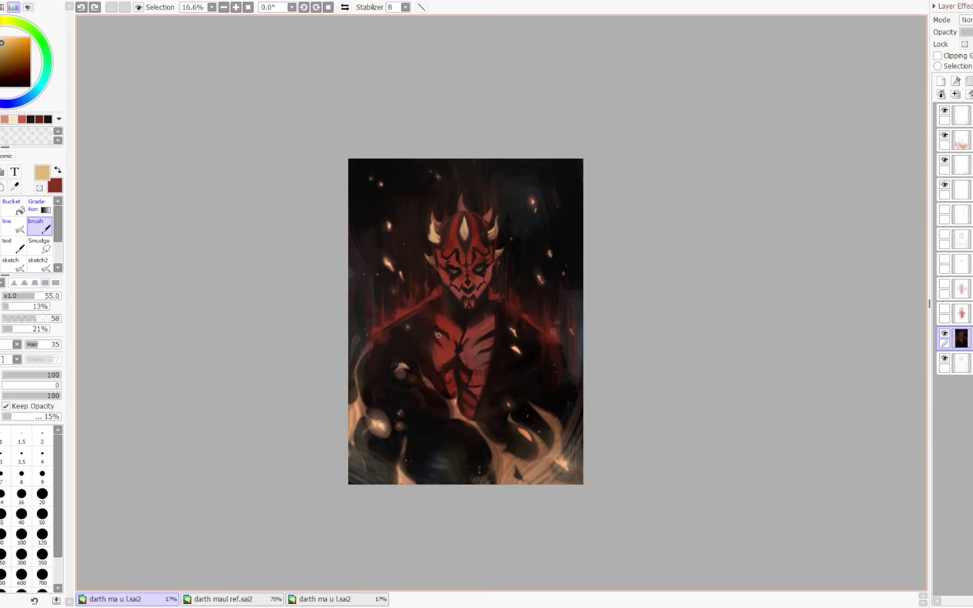
pyautogui.hotkey('ctrl', 'y')
# - Brush over the robe's edge beside the paler side of the chest at size 125
pyautogui.moveTo(497, 357); pyautogui.dragTo(499, 341)
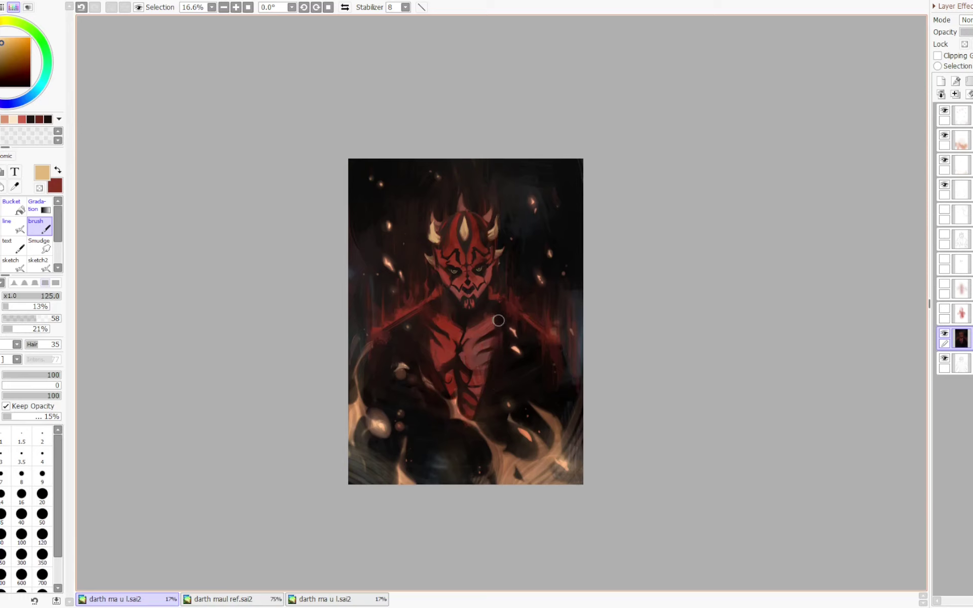
pyautogui.press('Delete')
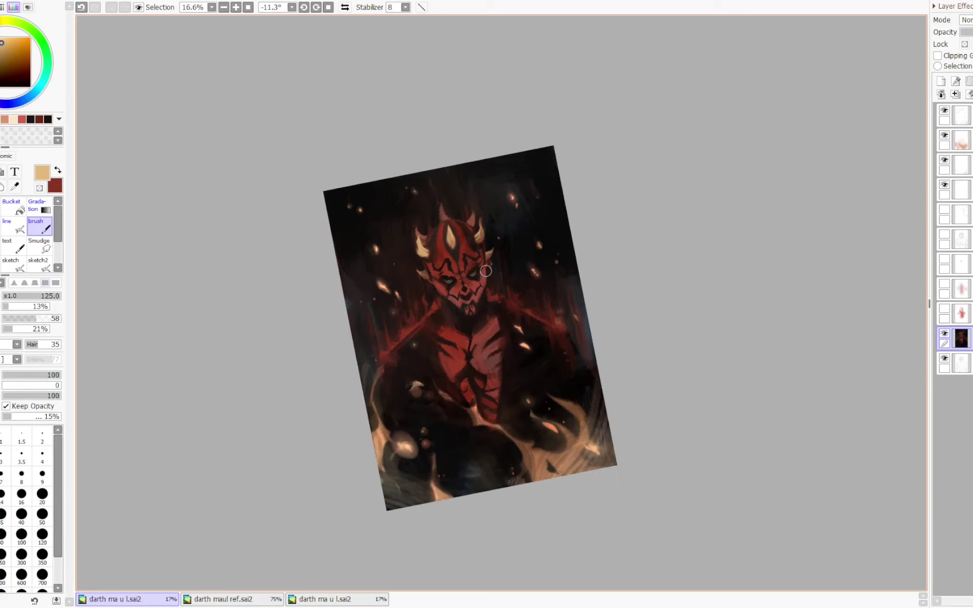
pyautogui.press('pageup')
pyautogui.moveTo(459, 364); pyautogui.dragTo(468, 389)
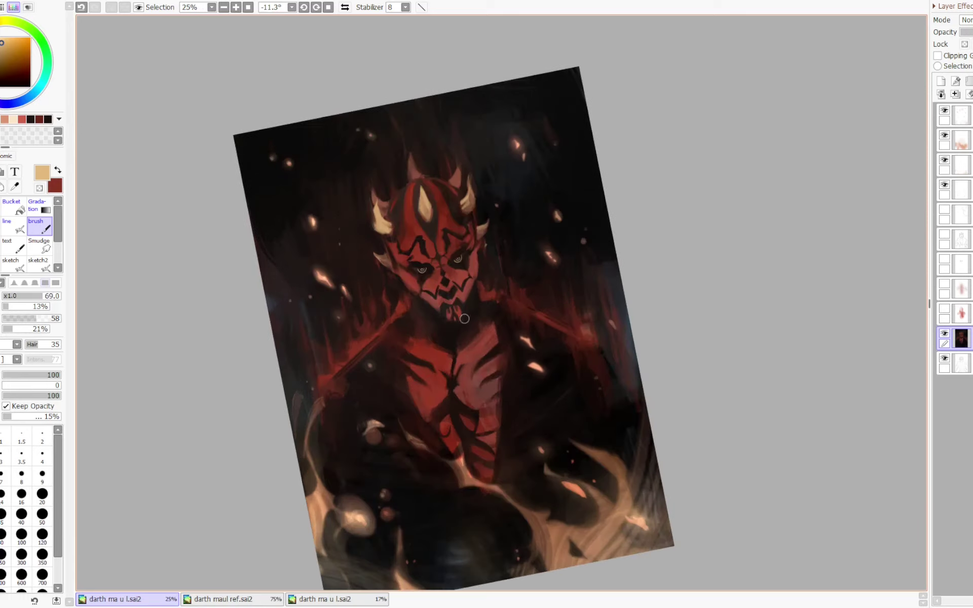
# - Retouch the dark markings around the mouth and chin with the brush at size 34
pyautogui.press('[')
pyautogui.press('Delete')
pyautogui.press('Delete')
pyautogui.press('pageup')
pyautogui.press('[')
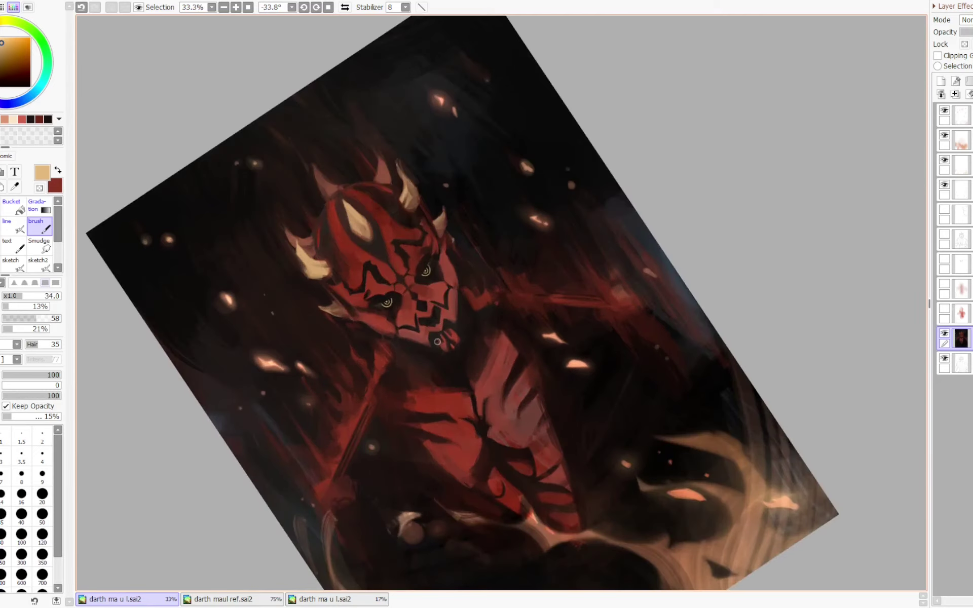
pyautogui.scroll(1, 407, 351)
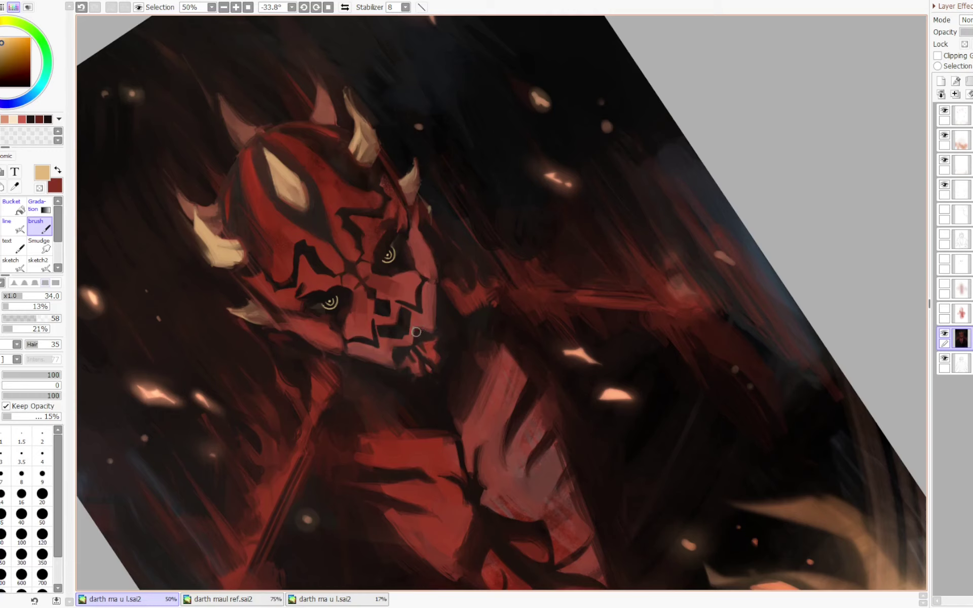
pyautogui.hotkey('ctrl', 'z')
pyautogui.moveTo(417, 319); pyautogui.dragTo(415, 324)
# - Refine the robe opening's edge along the paler chest muscle with short strokes at size 34
pyautogui.moveTo(598, 413); pyautogui.dragTo(504, 283)
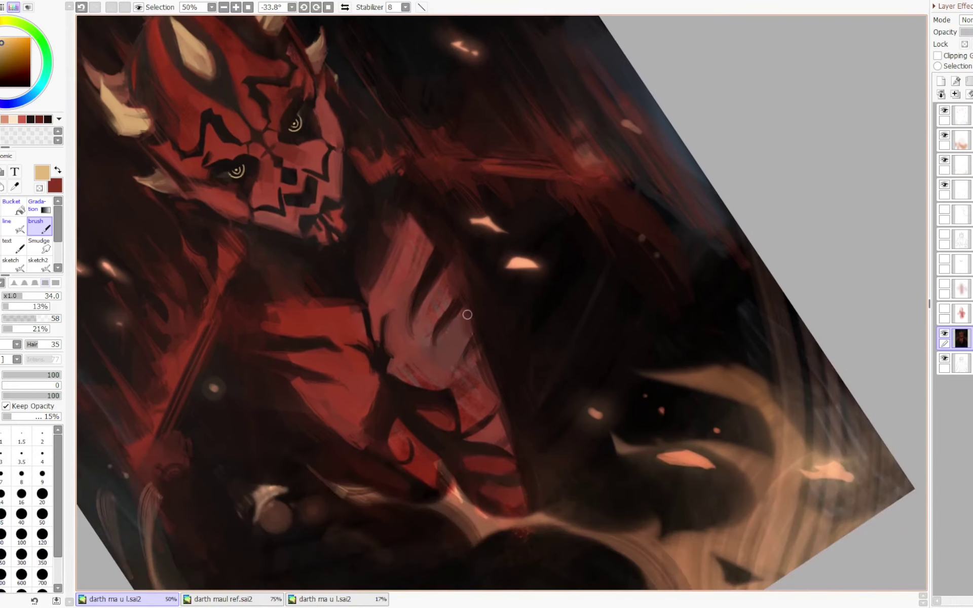
pyautogui.moveTo(459, 329)
pyautogui.mouseDown()
pyautogui.moveTo(469, 307)
pyautogui.moveTo(480, 326)
pyautogui.mouseUp()
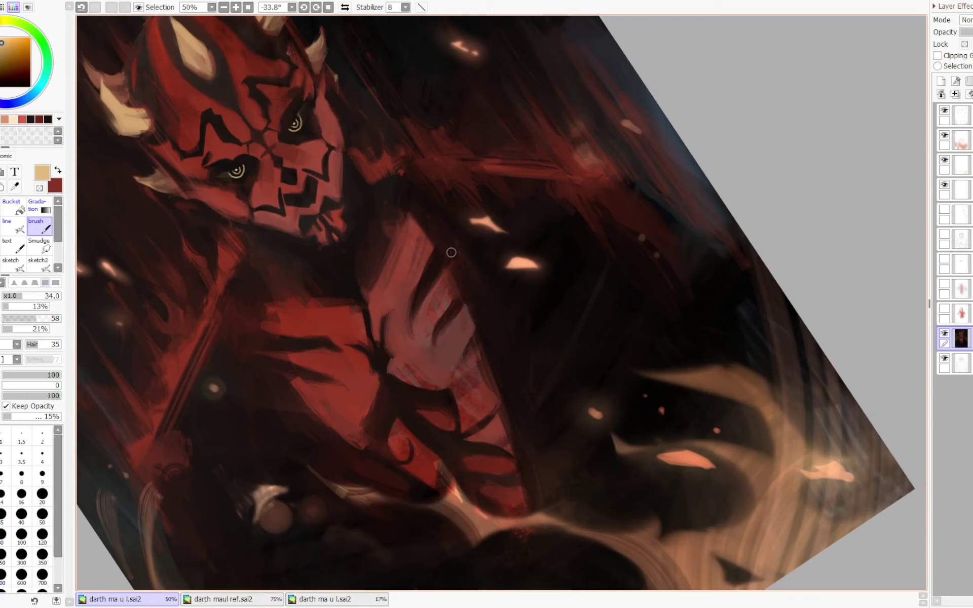
pyautogui.moveTo(464, 274); pyautogui.dragTo(479, 273)
# - Check the portrait mirrored and upright, and brush the dark robe around the two sparks beside the chest
pyautogui.press('h')
pyautogui.press('Delete')
pyautogui.press('Delete')
pyautogui.press('Delete')
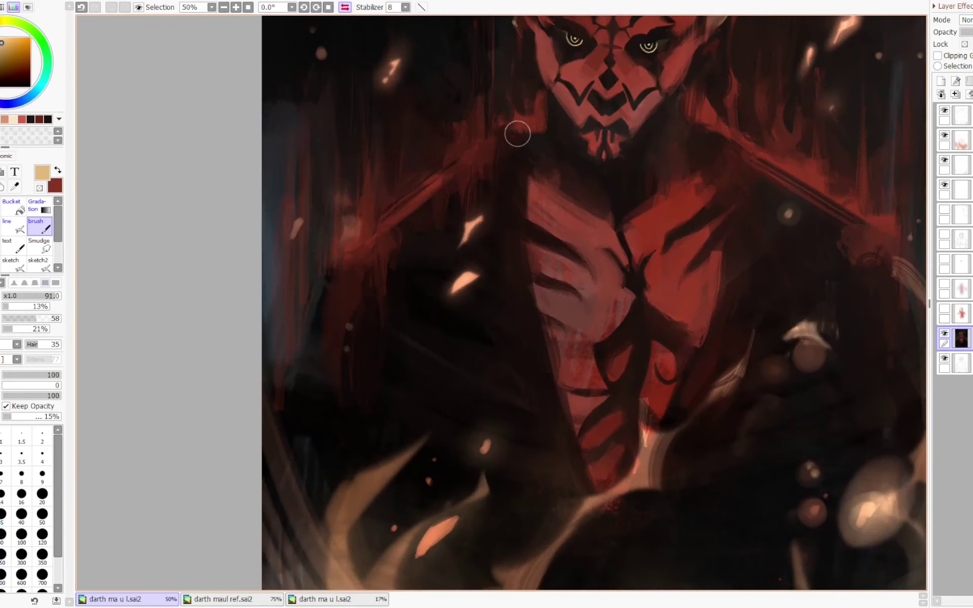
pyautogui.press('pagedown')
pyautogui.press('Delete')
pyautogui.moveTo(450, 262); pyautogui.dragTo(464, 270)
pyautogui.moveTo(476, 228)
pyautogui.mouseDown()
pyautogui.moveTo(484, 210)
pyautogui.moveTo(439, 268)
pyautogui.moveTo(465, 222)
pyautogui.moveTo(419, 297)
pyautogui.moveTo(430, 324)
pyautogui.moveTo(429, 272)
pyautogui.mouseUp()
pyautogui.press('h')
pyautogui.press('Delete')
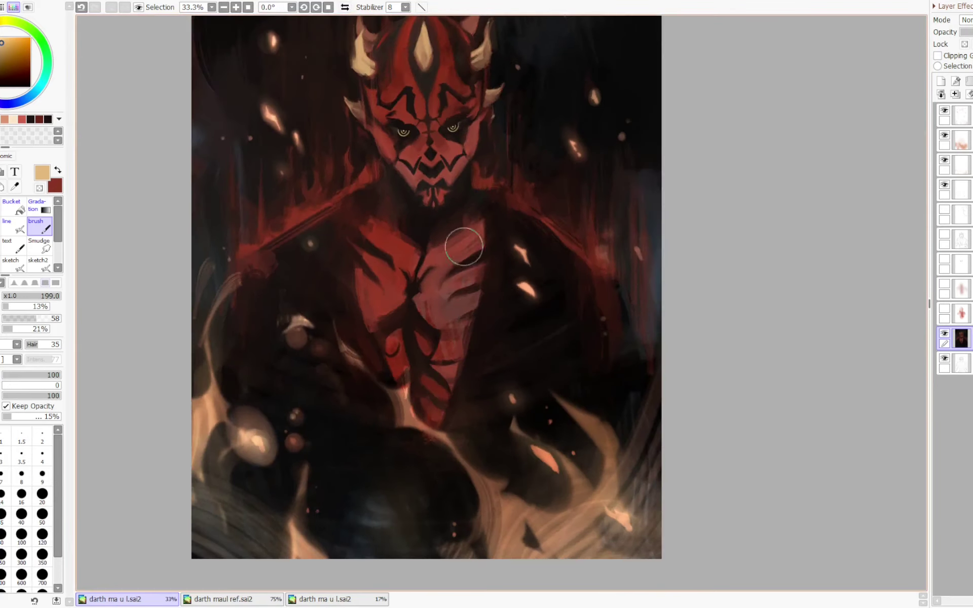
# - Brush the robe beside the lower chest spark and try broad strokes on the opposite shoulder and below the paler chest muscle
pyautogui.moveTo(257, 266)
pyautogui.mouseDown()
pyautogui.moveTo(256, 302)
pyautogui.moveTo(255, 283)
pyautogui.mouseUp()
pyautogui.hotkey('ctrl', 'z')
pyautogui.moveTo(546, 290); pyautogui.dragTo(546, 278)
pyautogui.moveTo(456, 303)
pyautogui.mouseDown()
pyautogui.moveTo(437, 314)
pyautogui.moveTo(431, 284)
pyautogui.moveTo(428, 311)
pyautogui.moveTo(417, 296)
pyautogui.moveTo(432, 306)
pyautogui.mouseUp()
pyautogui.hotkey('ctrl', 'z')
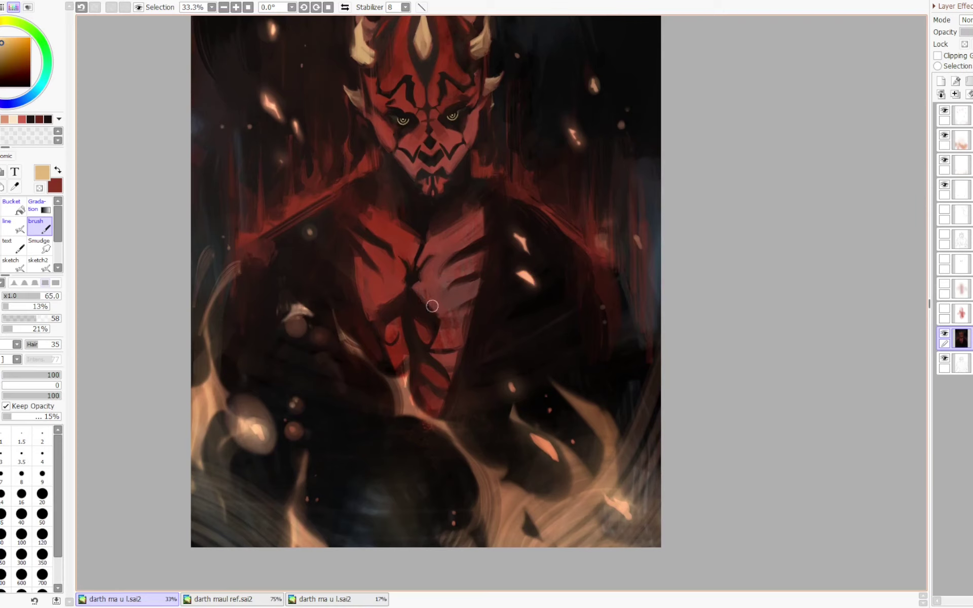
# - Repaint the chest's central tattoo and the curled abdominal markings with the brush between sizes 52 and 75
pyautogui.moveTo(423, 259)
pyautogui.mouseDown()
pyautogui.moveTo(408, 253)
pyautogui.moveTo(425, 261)
pyautogui.moveTo(417, 265)
pyautogui.mouseUp()
pyautogui.moveTo(394, 353)
pyautogui.mouseDown()
pyautogui.moveTo(401, 328)
pyautogui.moveTo(395, 357)
pyautogui.moveTo(389, 317)
pyautogui.moveTo(396, 337)
pyautogui.mouseUp()
pyautogui.moveTo(434, 339); pyautogui.dragTo(441, 340)
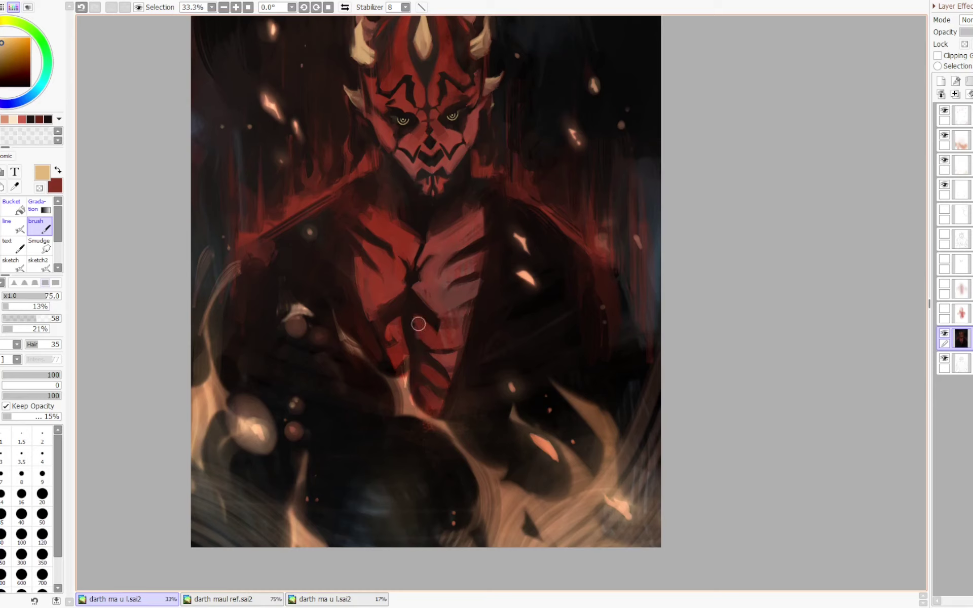
pyautogui.moveTo(423, 342); pyautogui.dragTo(416, 341)
pyautogui.moveTo(429, 336); pyautogui.dragTo(431, 337)
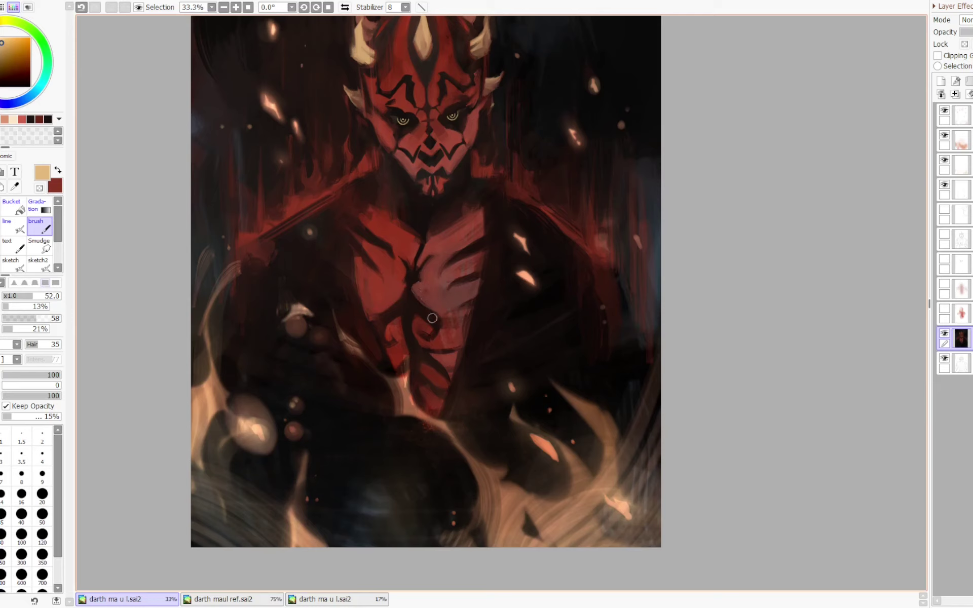
pyautogui.moveTo(434, 323); pyautogui.dragTo(421, 326)
# - Rework the stripes on the lower abdomen, reducing the brush from size 57 to 20 for the robe's inner edge
pyautogui.moveTo(431, 396); pyautogui.dragTo(440, 385)
pyautogui.hotkey('ctrl', 'z')
pyautogui.press('Delete')
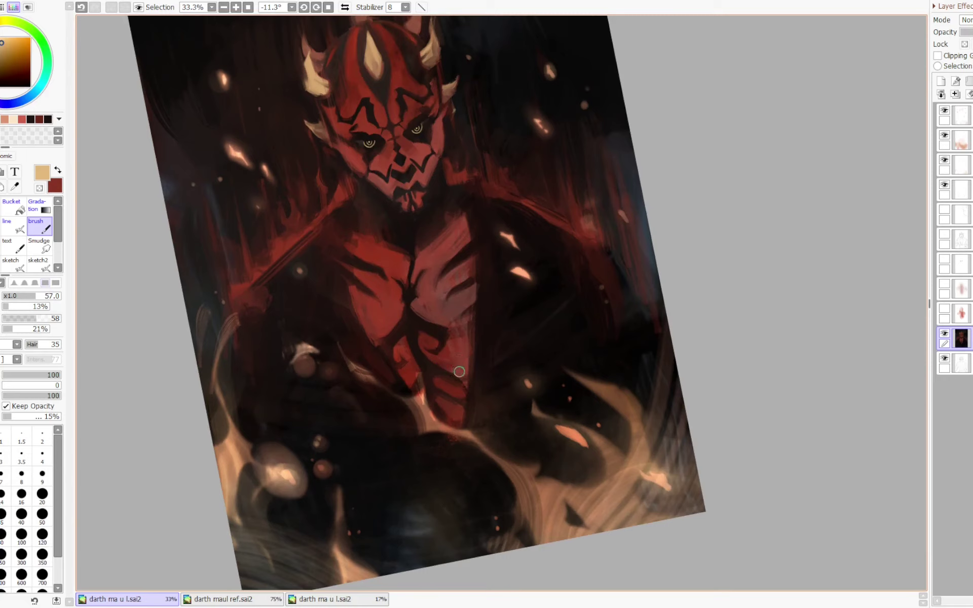
pyautogui.keyDown('ctrl'); pyautogui.keyDown('alt'); pyautogui.moveTo(426, 345); pyautogui.dragTo(417, 338); pyautogui.keyUp('alt'); pyautogui.keyUp('ctrl')
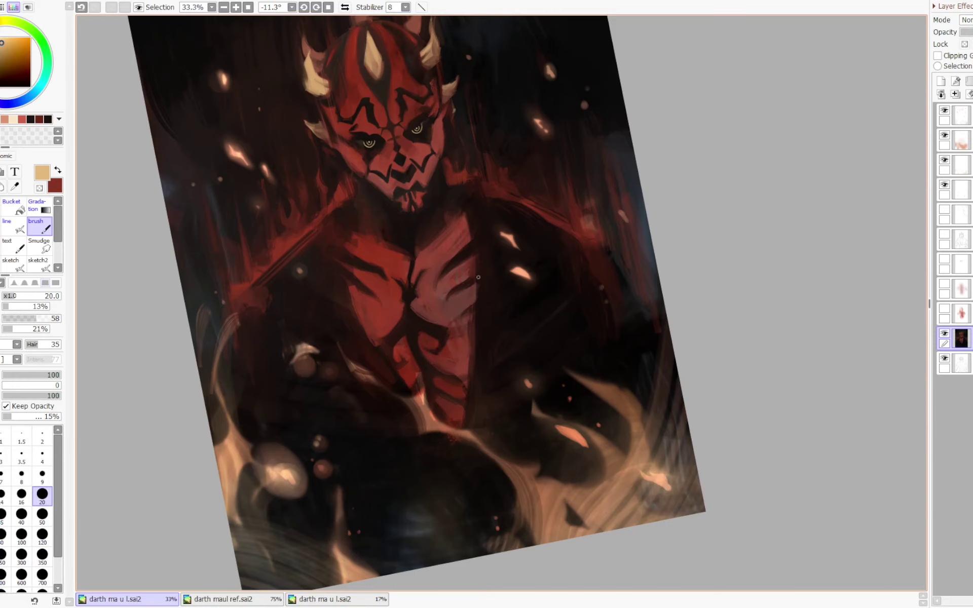
# - Mirror the portrait and refine the lower abdominal markings at size 47, comparing the last stroke undone and redone
pyautogui.press('h')
pyautogui.press('Delete')
pyautogui.press('Delete')
pyautogui.press('Delete')
pyautogui.moveTo(588, 320); pyautogui.dragTo(476, 295)
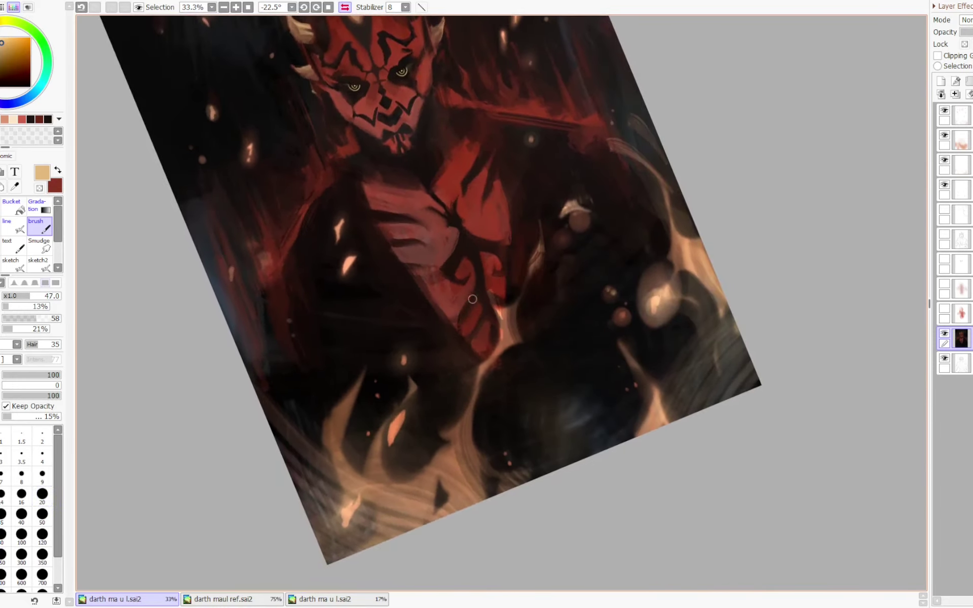
pyautogui.hotkey('ctrl', 'z')
pyautogui.moveTo(500, 290); pyautogui.dragTo(497, 303)
pyautogui.hotkey('ctrl', 'z')
pyautogui.hotkey('ctrl', 'y')
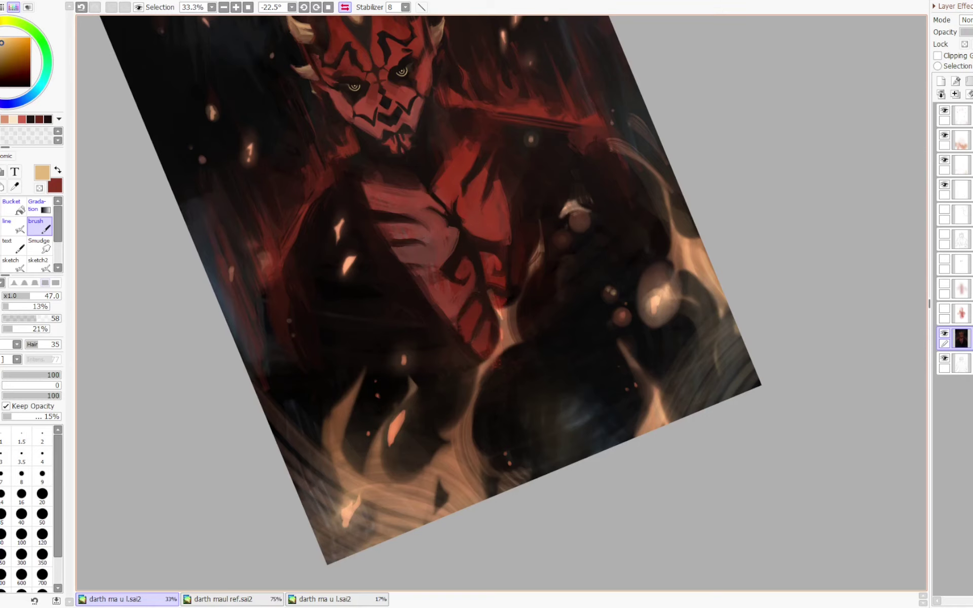
pyautogui.hotkey('ctrl', 'z')
pyautogui.hotkey('ctrl', 'y')
# - Sample the near-black chest tattoo colour, restore the unmirrored view, and try retouching the head markings with the brush at size 20
pyautogui.keyDown('alt'); pyautogui.click(462, 248); pyautogui.keyUp('alt')
pyautogui.moveTo(462, 248); pyautogui.dragTo(458, 362)
pyautogui.press('h')
pyautogui.press('Delete')
pyautogui.press('Delete')
pyautogui.press('Delete')
pyautogui.moveTo(604, 117)
pyautogui.mouseDown()
pyautogui.moveTo(493, 221)
pyautogui.moveTo(475, 204)
pyautogui.moveTo(489, 200)
pyautogui.mouseUp()
pyautogui.press('pageup')
pyautogui.press('n')
pyautogui.press('[')
pyautogui.hotkey('ctrl', 'z')
pyautogui.hotkey('ctrl', 'y')
pyautogui.press('b')
pyautogui.hotkey('ctrl', 'z')
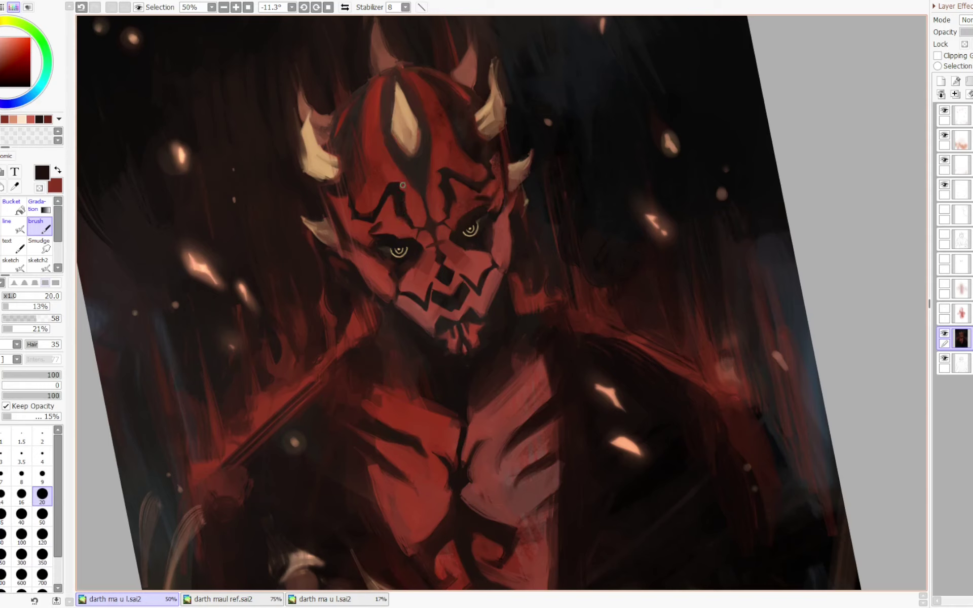
# - Repaint the dark brow tattoo above the eye and compare the latest face strokes undone and redone
pyautogui.moveTo(373, 212); pyautogui.dragTo(387, 186)
pyautogui.hotkey('ctrl', 'z')
pyautogui.hotkey('ctrl', 'z')
pyautogui.hotkey('ctrl', 'y')
pyautogui.hotkey('ctrl', 'z')
pyautogui.hotkey('ctrl', 'y')
pyautogui.hotkey('ctrl', 'z')
pyautogui.hotkey('ctrl', 'y')
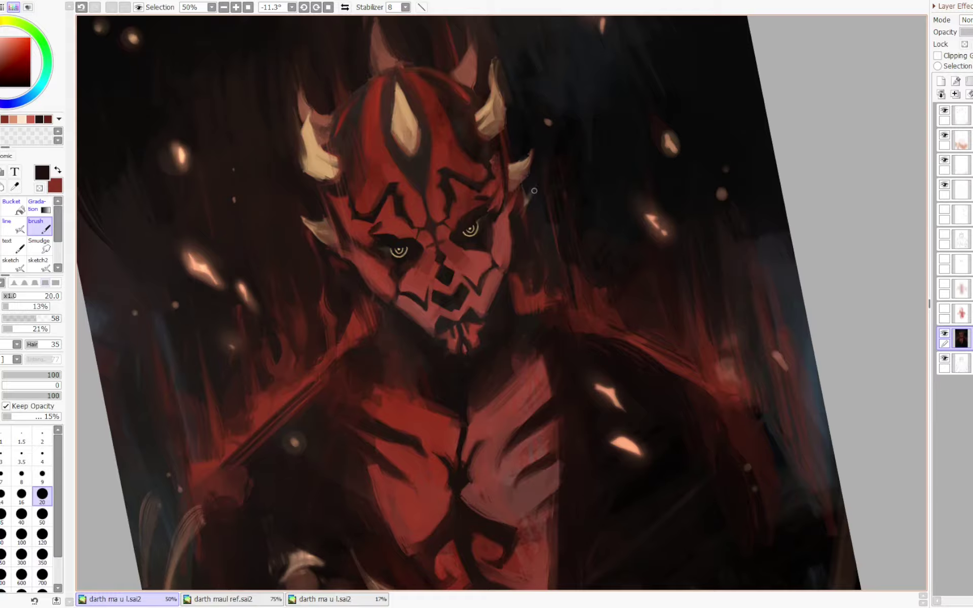
pyautogui.hotkey('ctrl', 'z')
pyautogui.hotkey('ctrl', 'y')
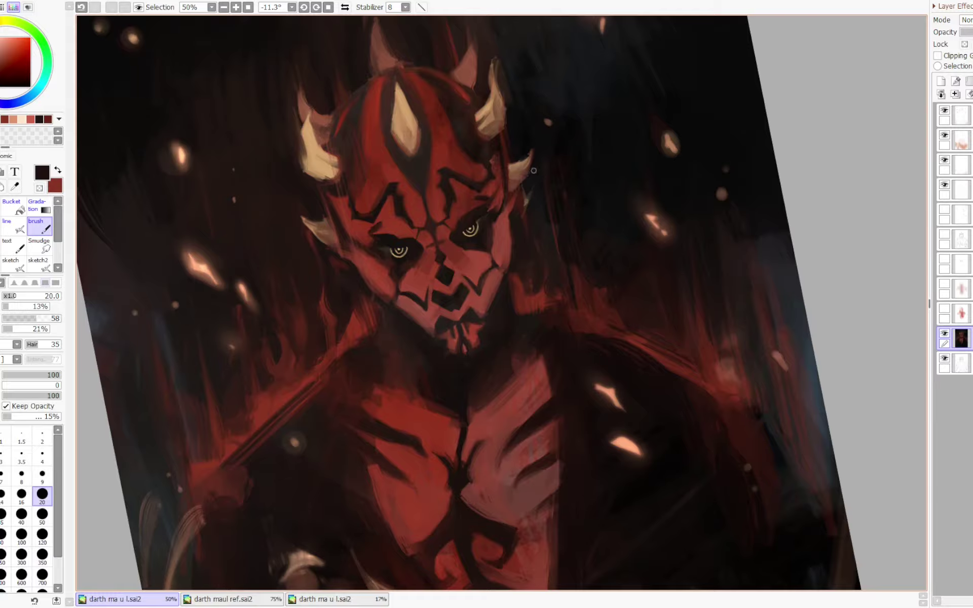